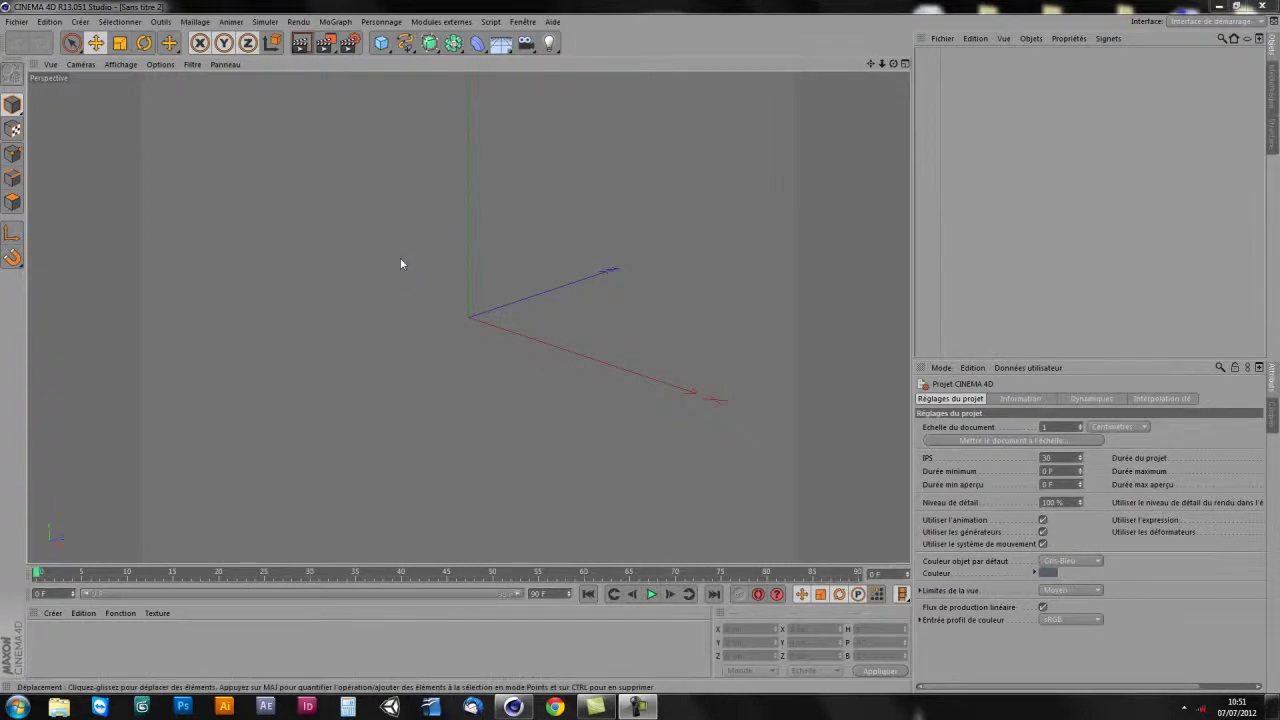
- Switch to the four-view layout and open the right view's Options menu
middle_click(491, 317)
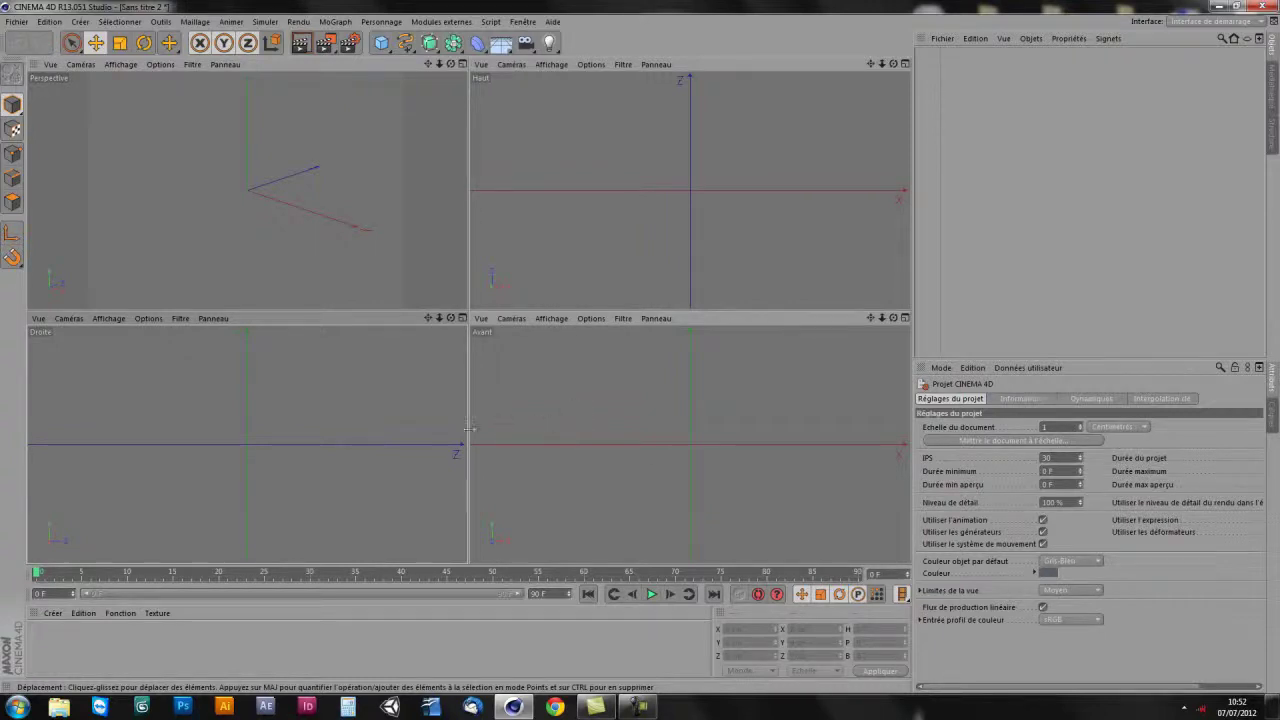
left_click(150, 319)
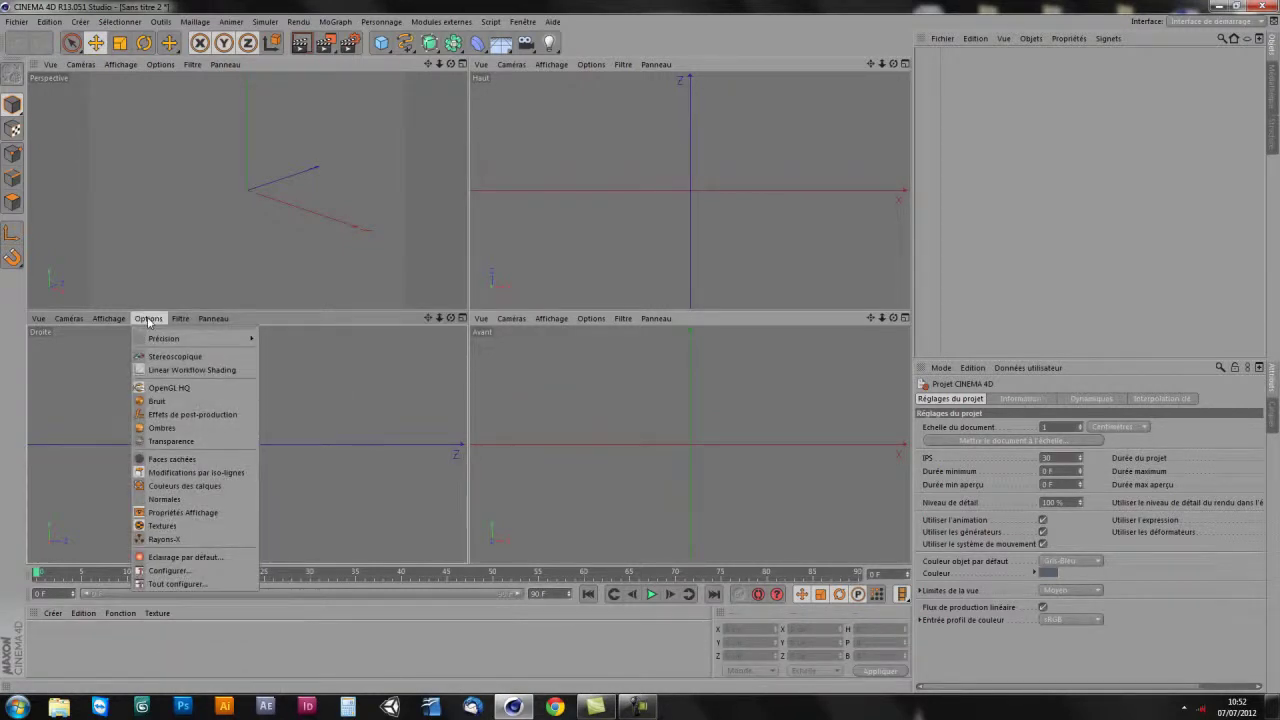
- Load bluprint_profil as the right view's background image at about 75% transparency
left_click(165, 570)
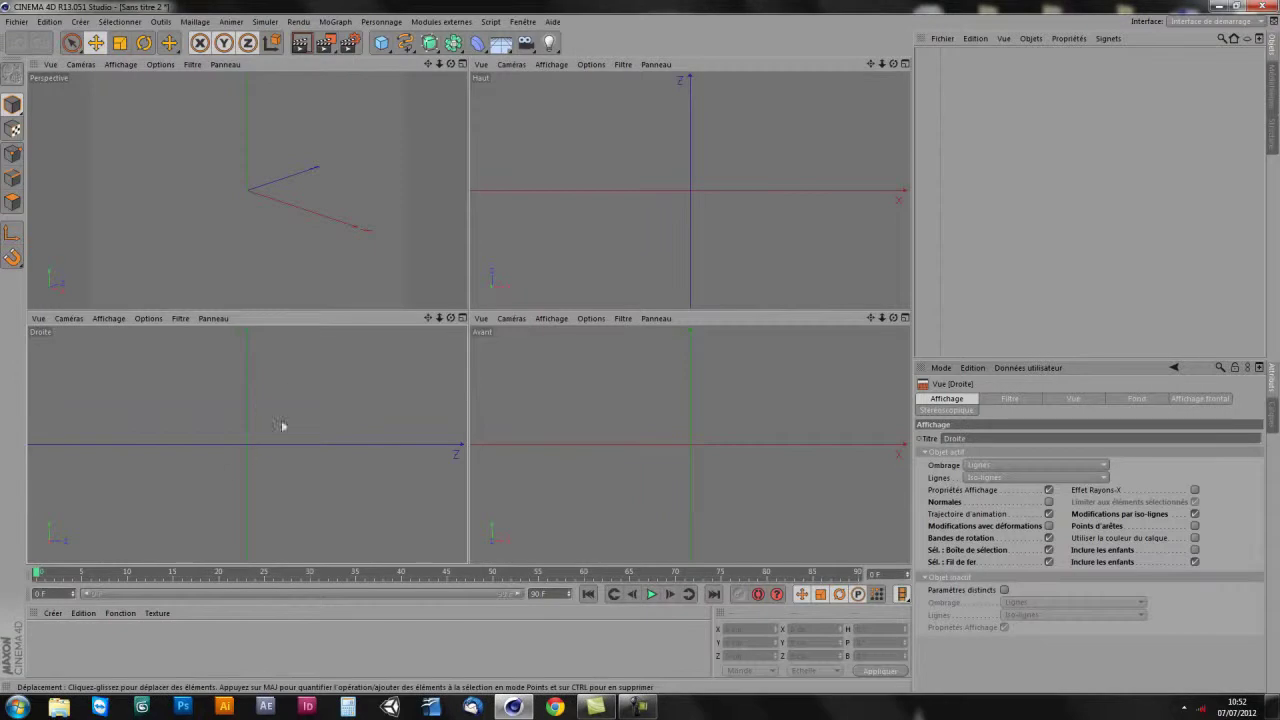
left_click(1139, 400)
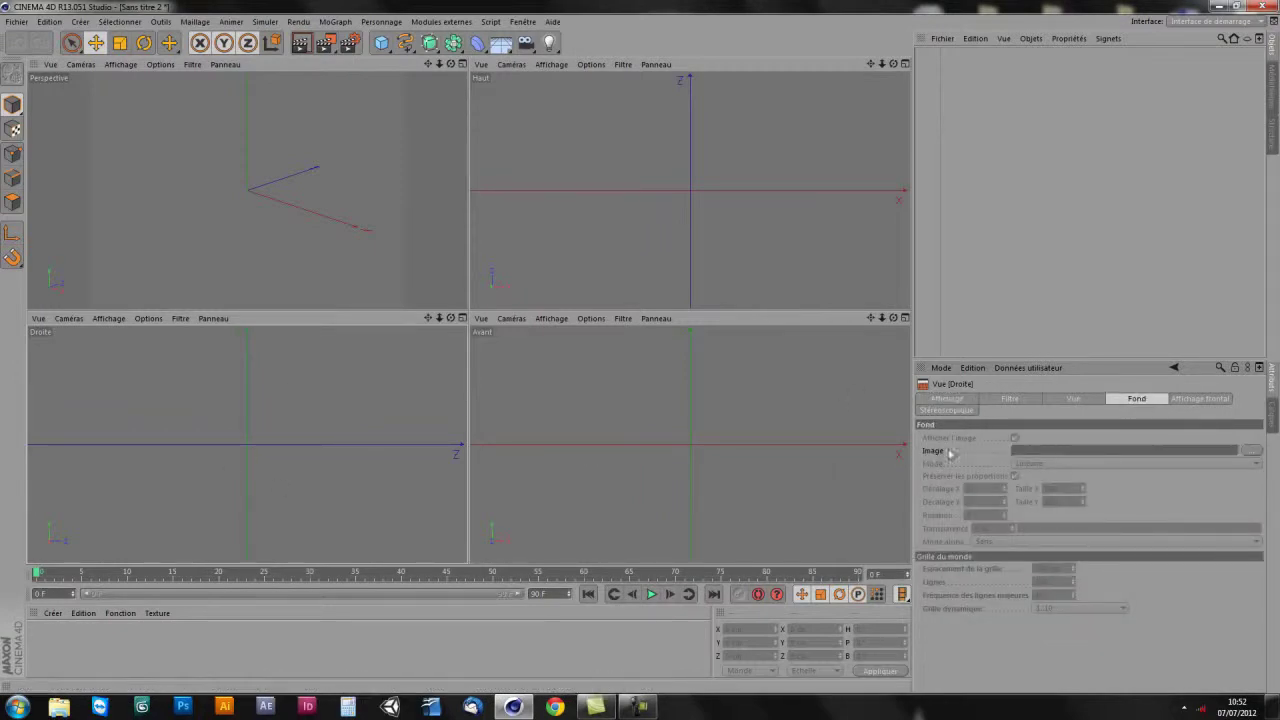
left_click(1257, 451)
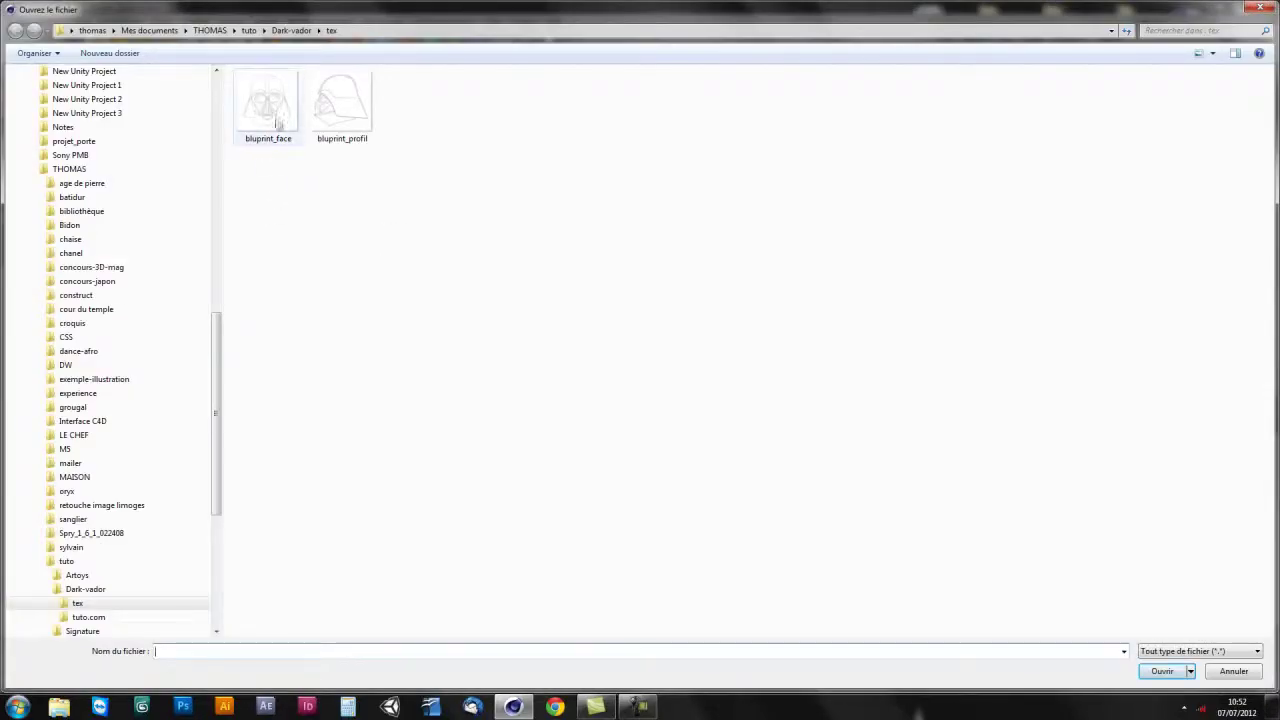
left_click(341, 102)
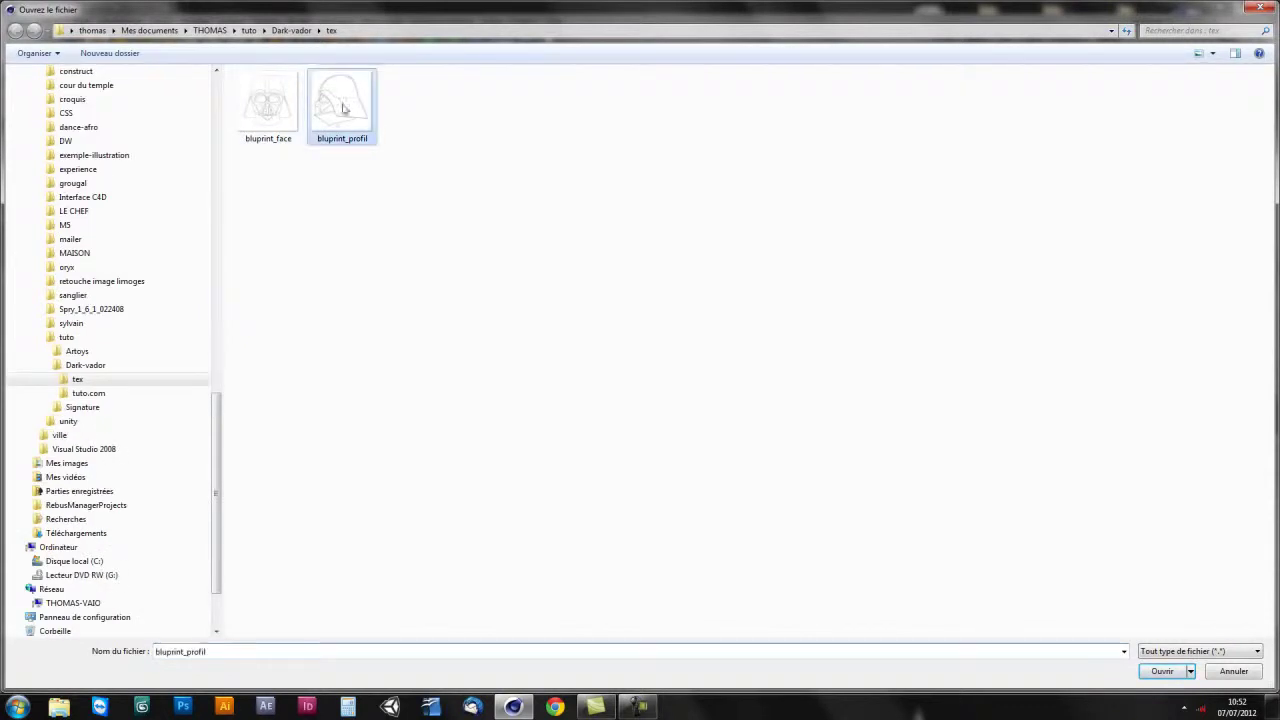
left_click(1162, 671)
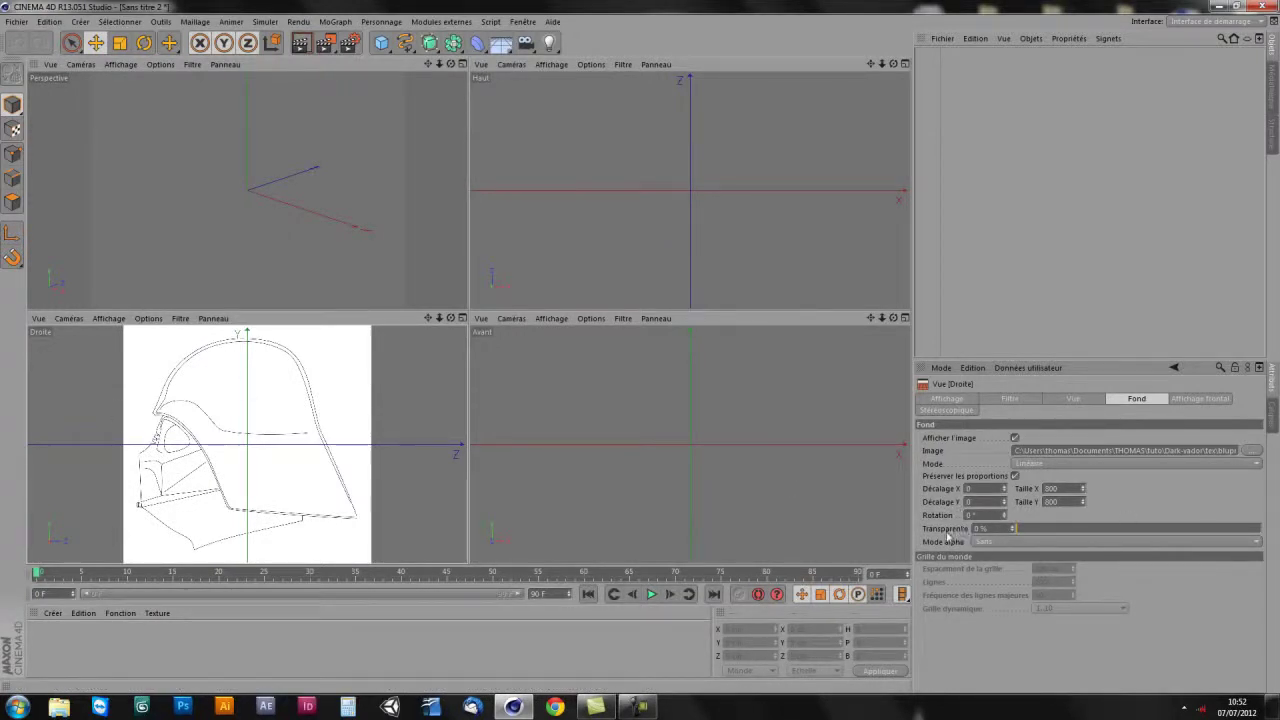
left_click_drag(1032, 530, 1202, 535)
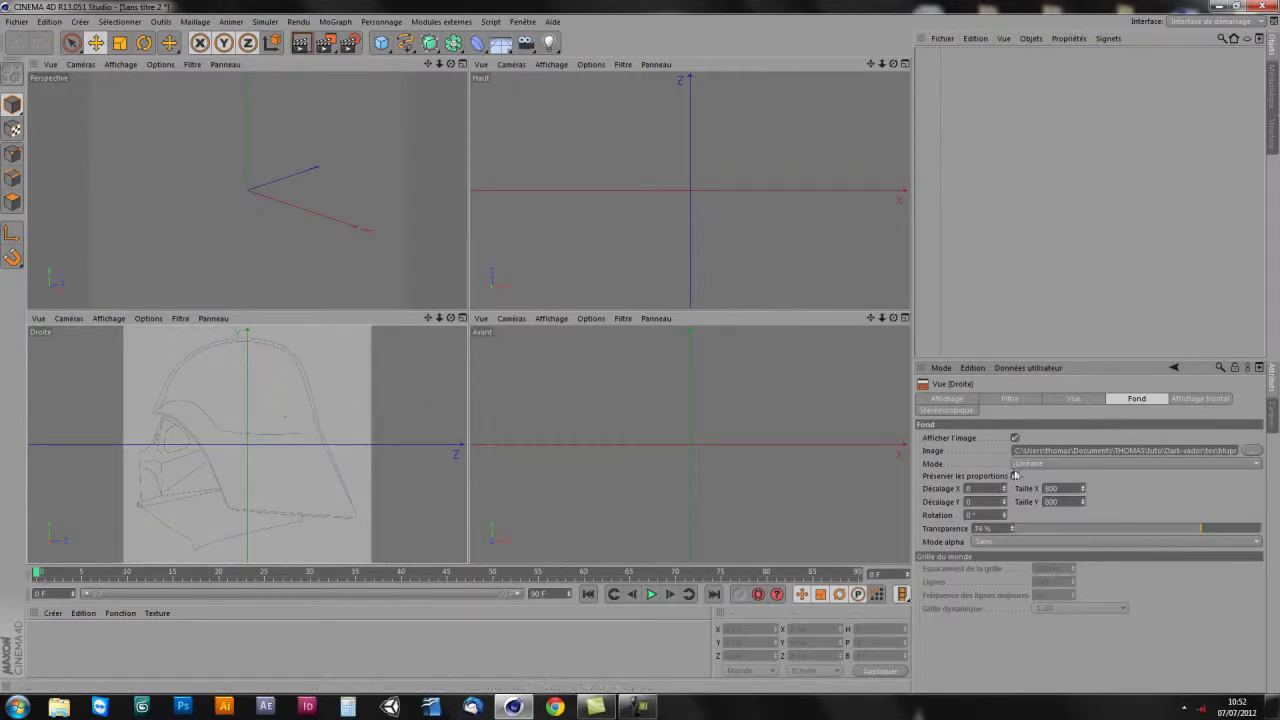
left_click_drag(1196, 528, 1212, 531)
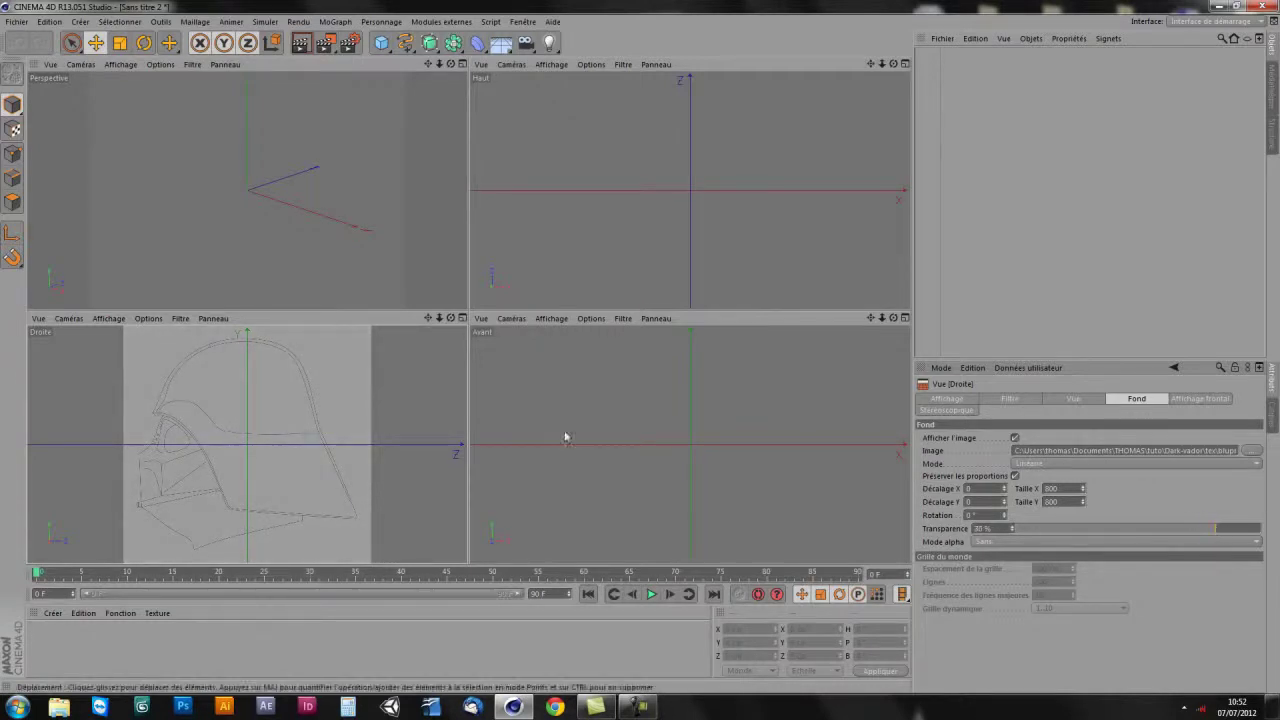
- Load bluprint_face as the front view's background image, faded to about 80% transparency
left_click(579, 351)
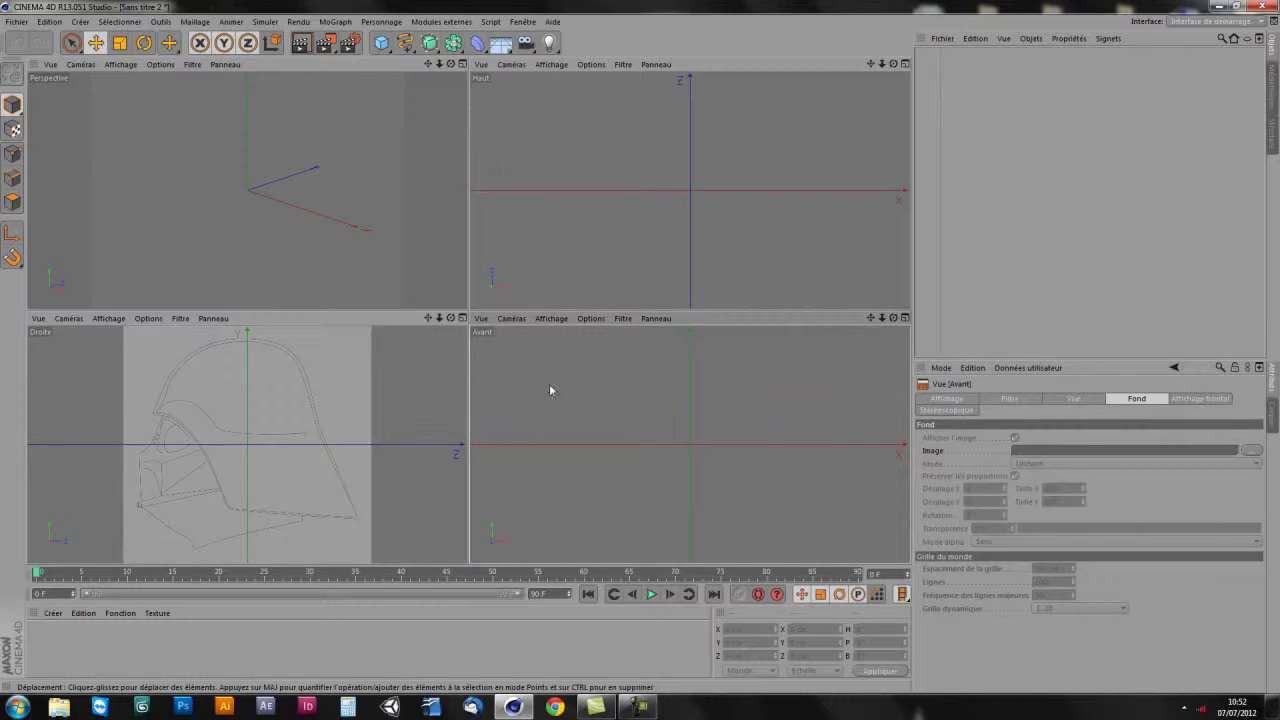
left_click(592, 319)
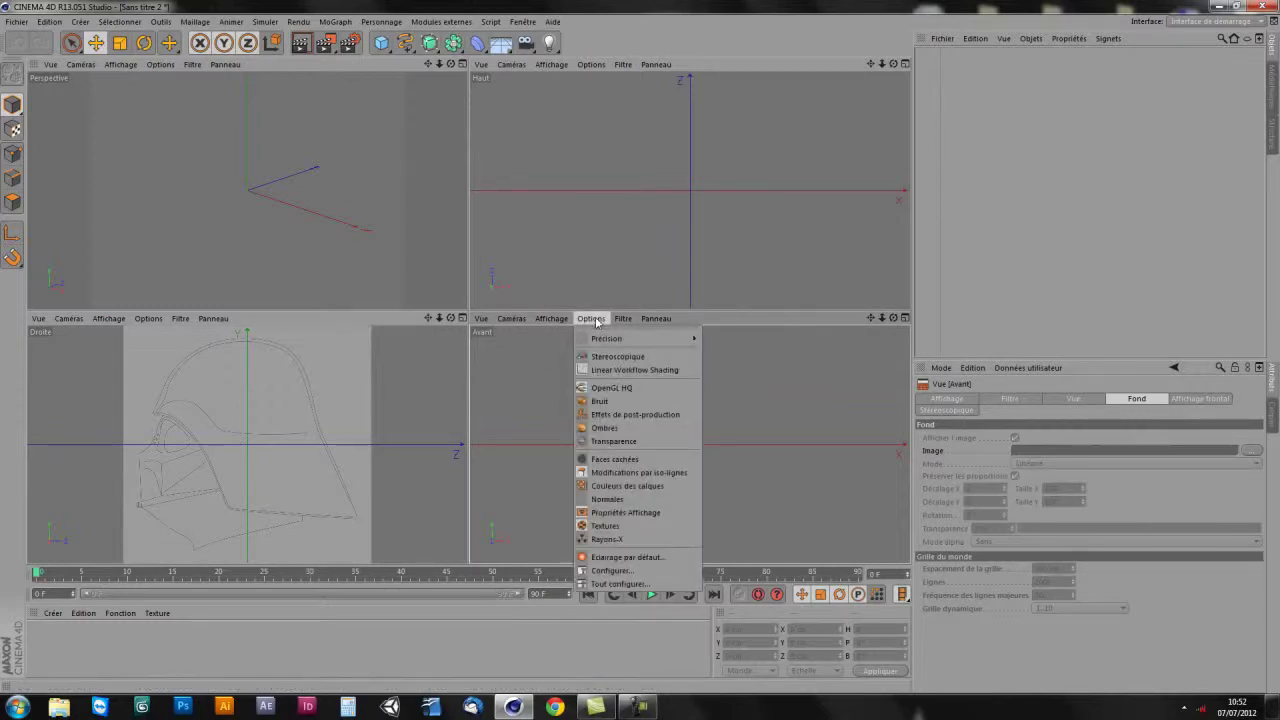
left_click(606, 570)
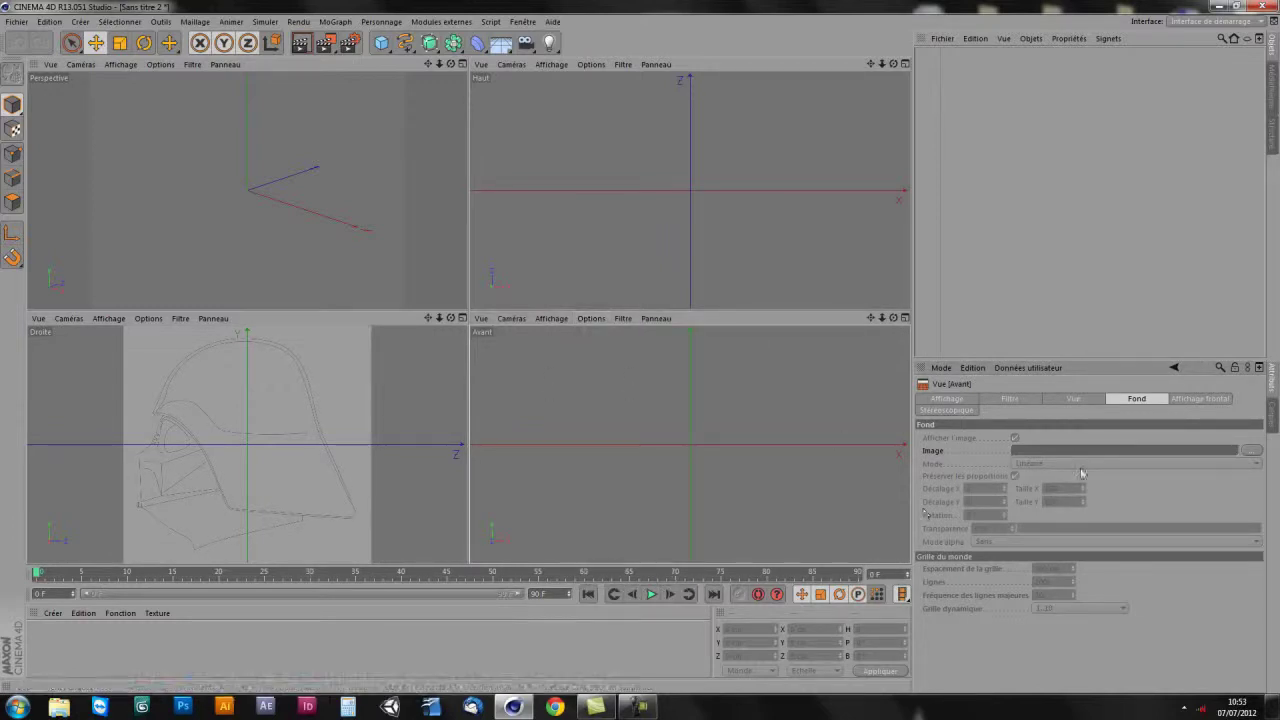
left_click(1254, 451)
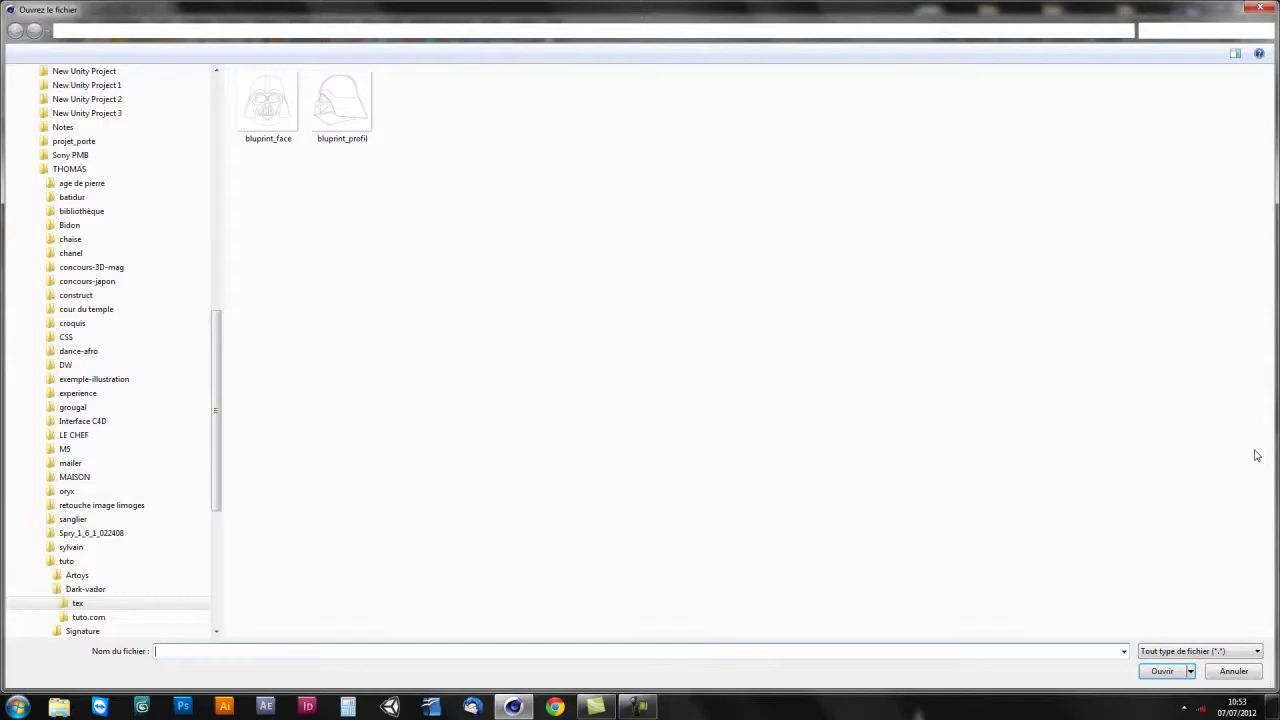
left_click(268, 100)
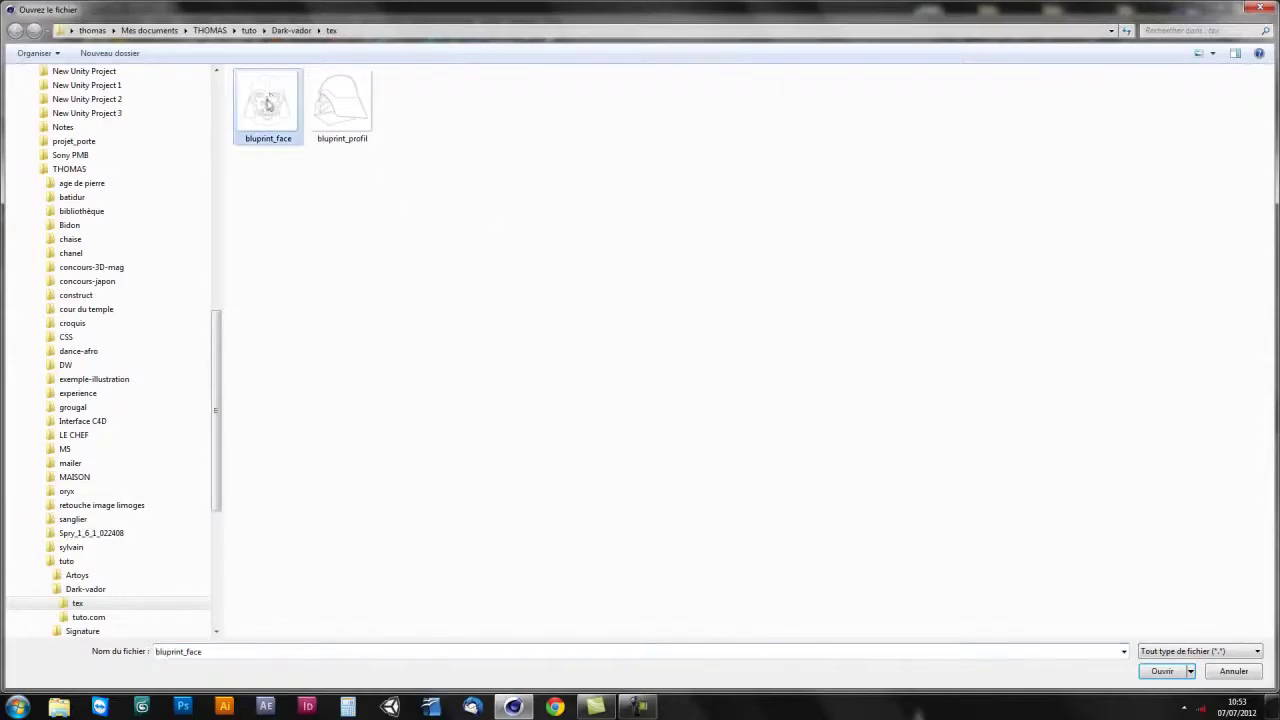
double_click(266, 104)
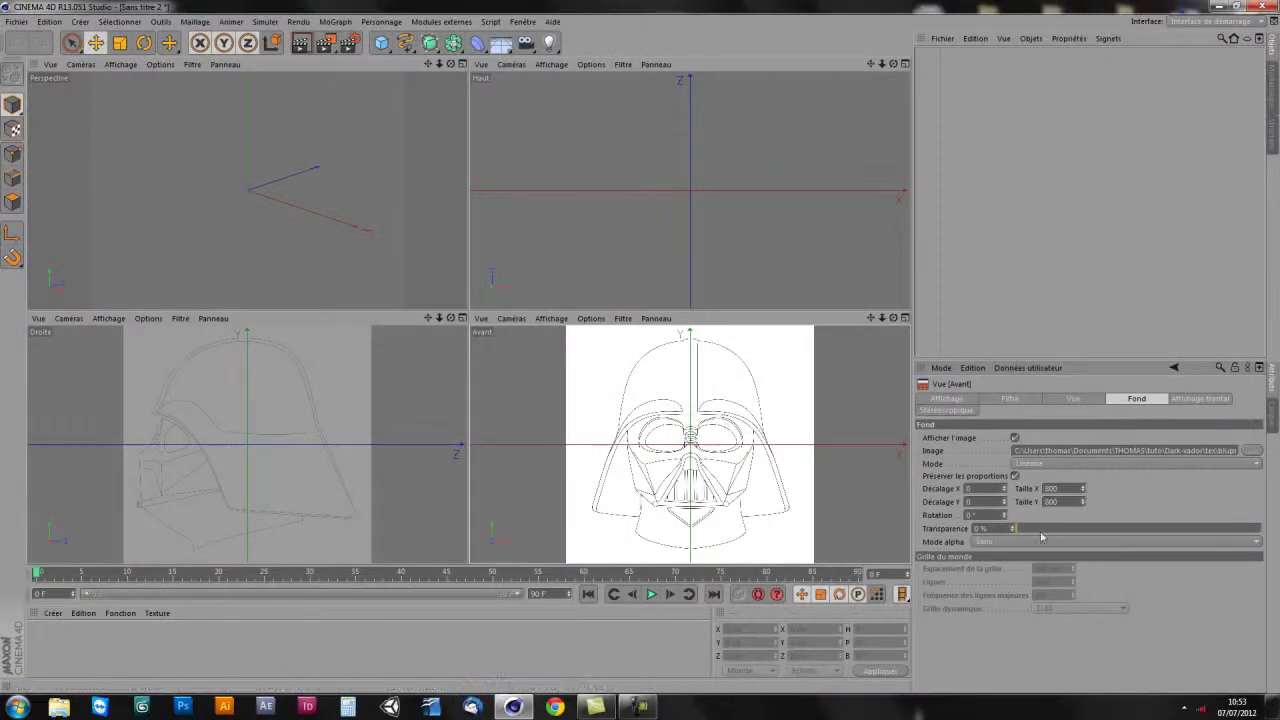
left_click_drag(1095, 532, 1220, 529)
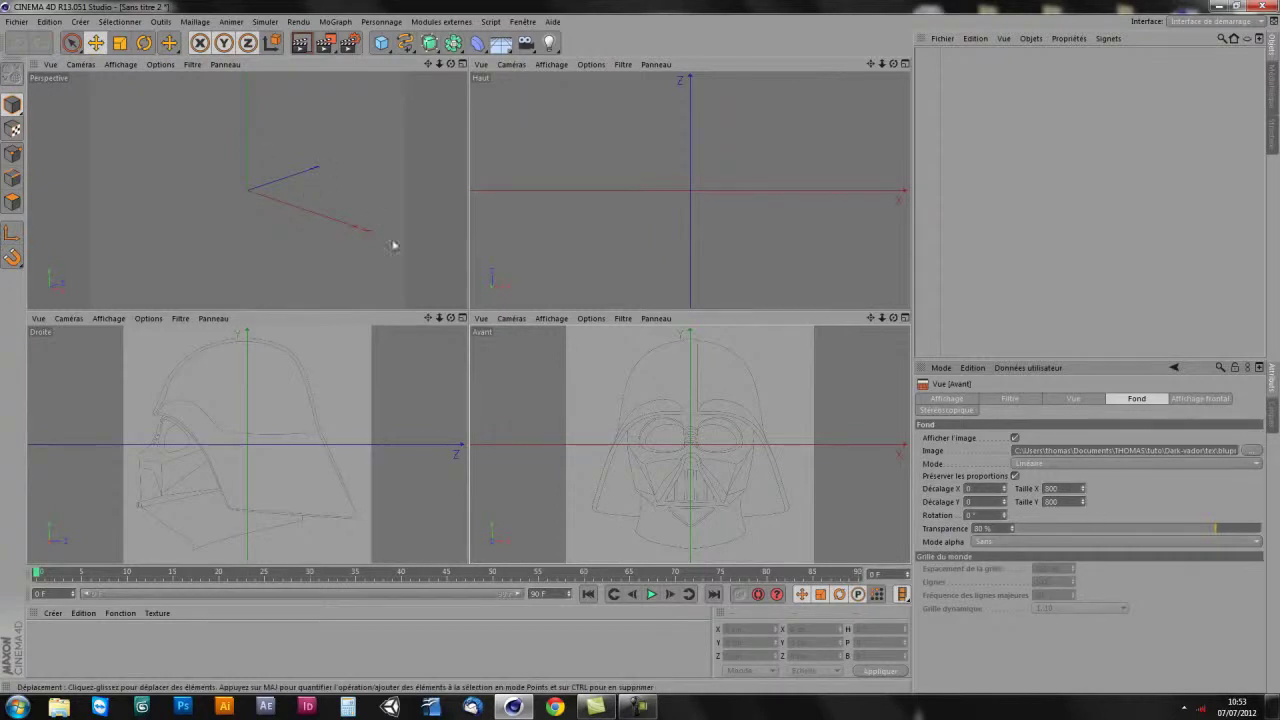
middle_click(595, 376)
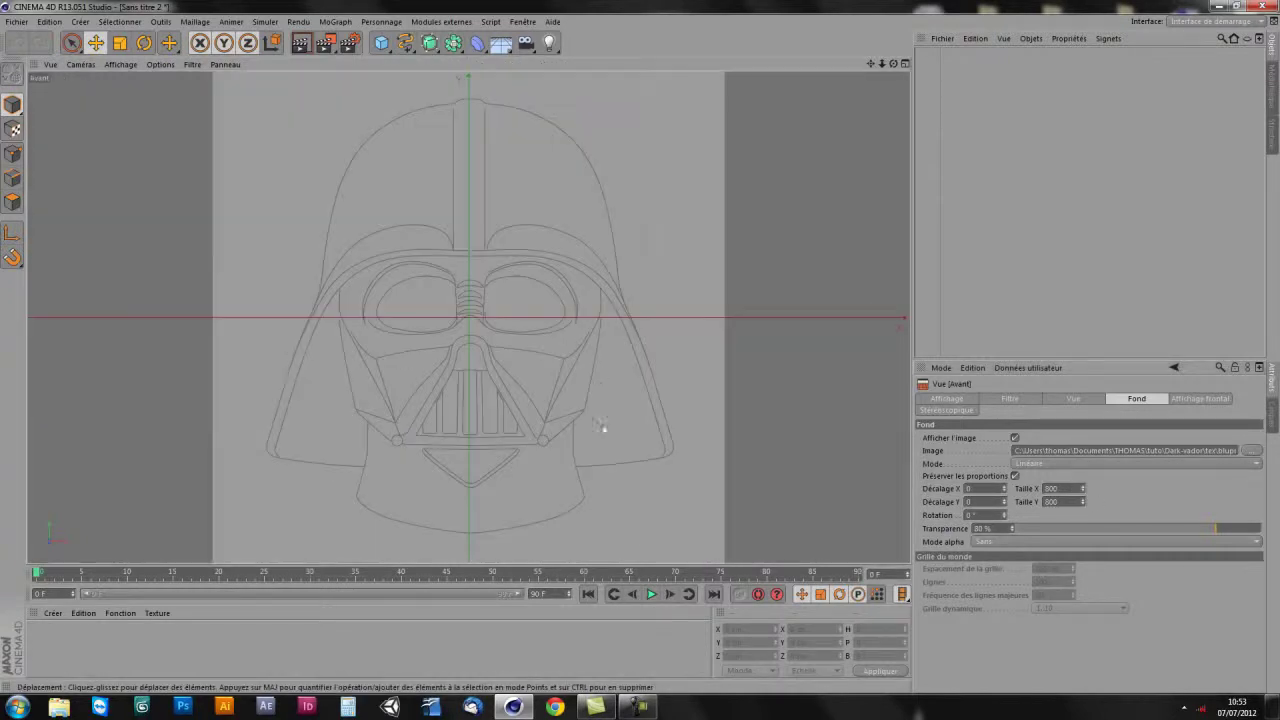
scroll(603, 410, "up", 2)
scroll(556, 353, "down", 2)
middle_click_drag(556, 353, 569, 368, "alt")
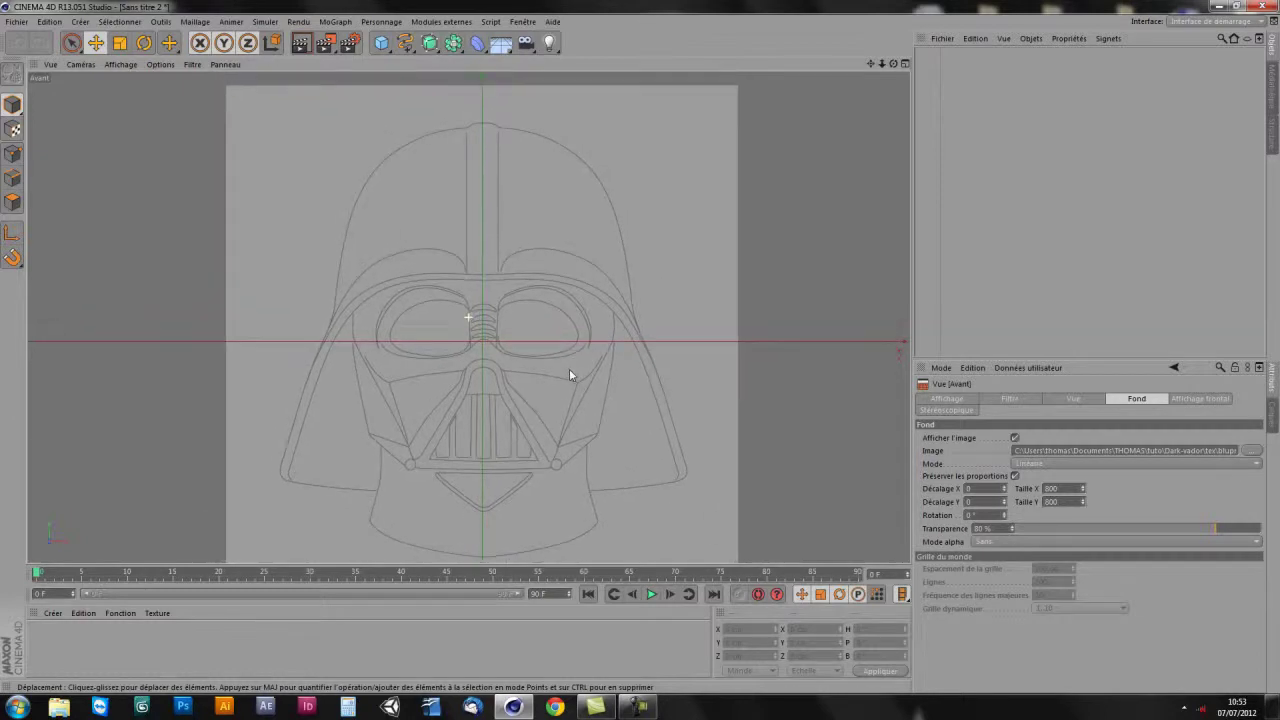
middle_click(709, 366)
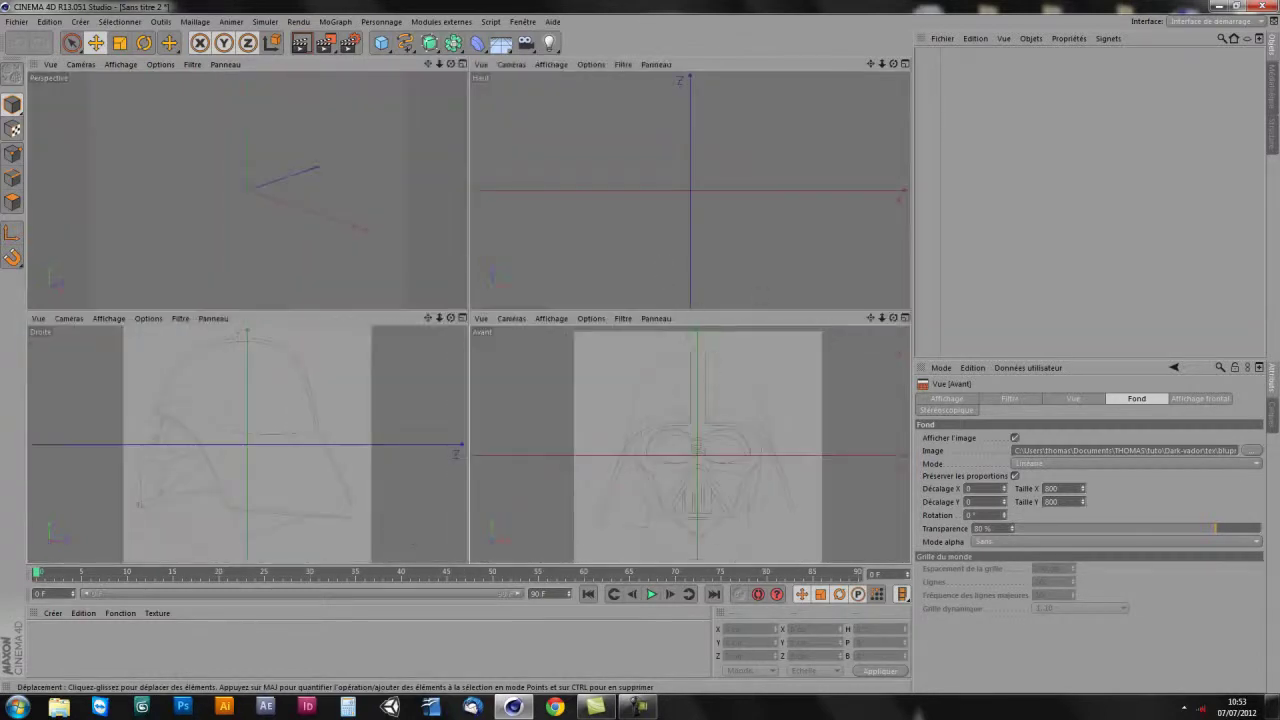
left_click(906, 318)
middle_click(845, 346)
middle_click(716, 432)
scroll(514, 422, "up", 3)
scroll(515, 390, "down", 1)
scroll(516, 356, "up", 1)
scroll(516, 356, "up", 2)
scroll(530, 345, "up", 2)
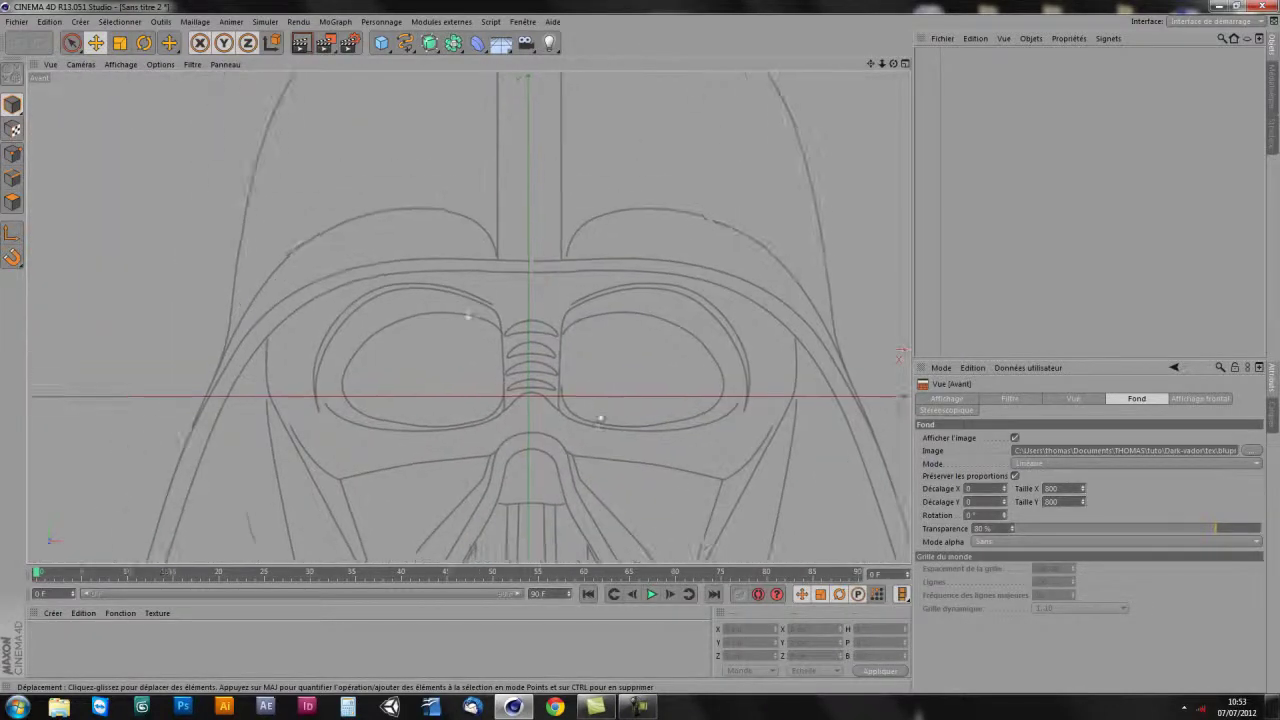
scroll(574, 324, "down", 1)
scroll(578, 330, "down", 1)
scroll(600, 185, "down", 1)
scroll(591, 206, "down", 2)
scroll(634, 310, "down", 1)
scroll(629, 366, "down", 1)
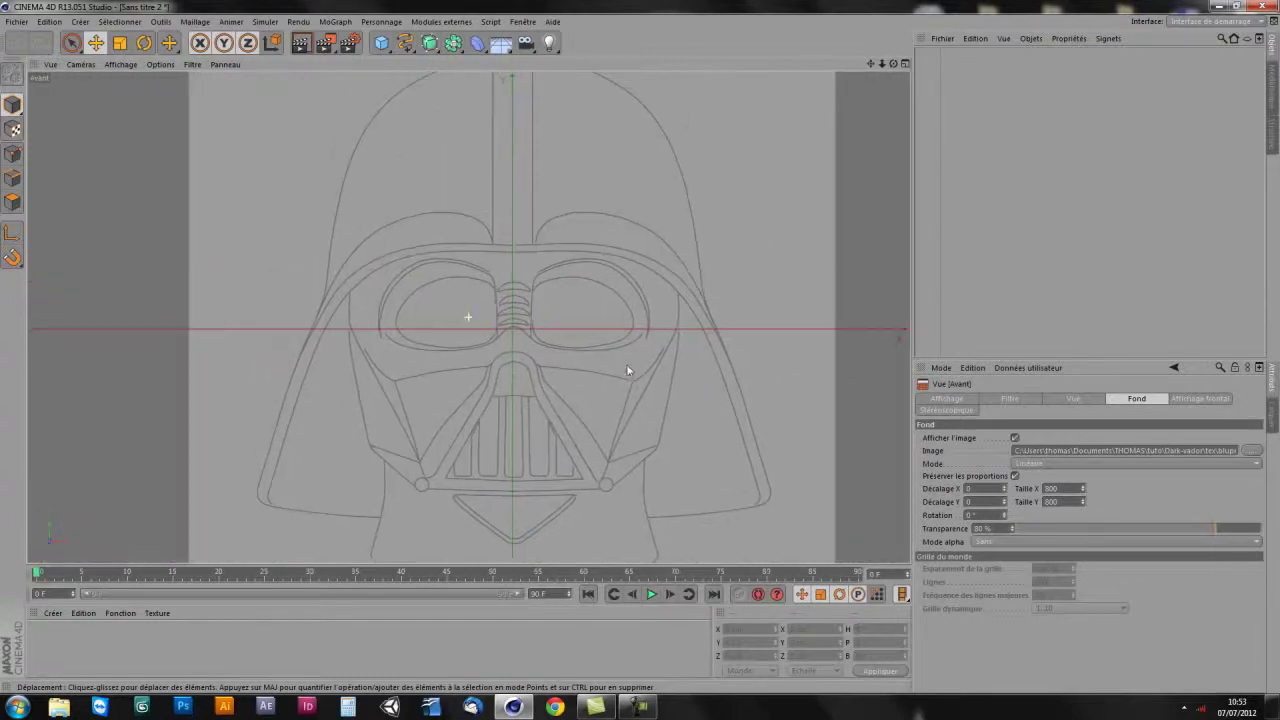
scroll(628, 365, "down", 1)
middle_click_drag(628, 346, 650, 398, "alt")
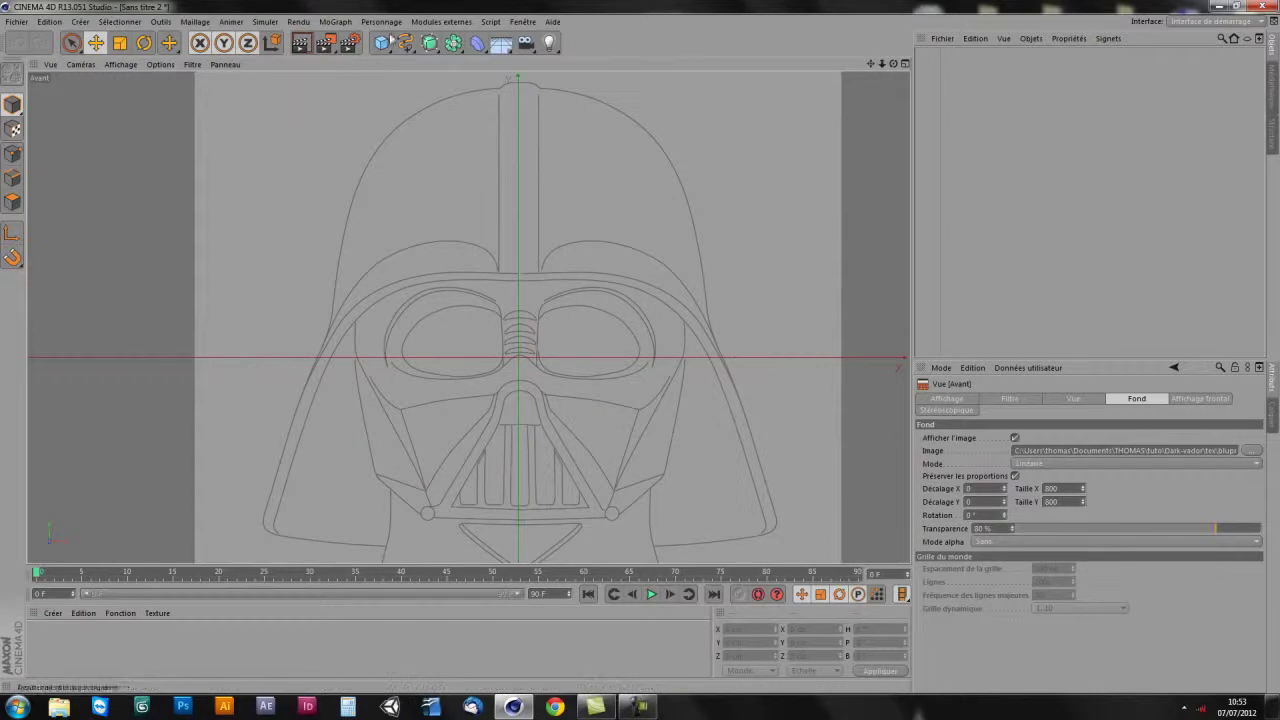
scroll(548, 322, "down", 3)
scroll(495, 336, "up", 3)
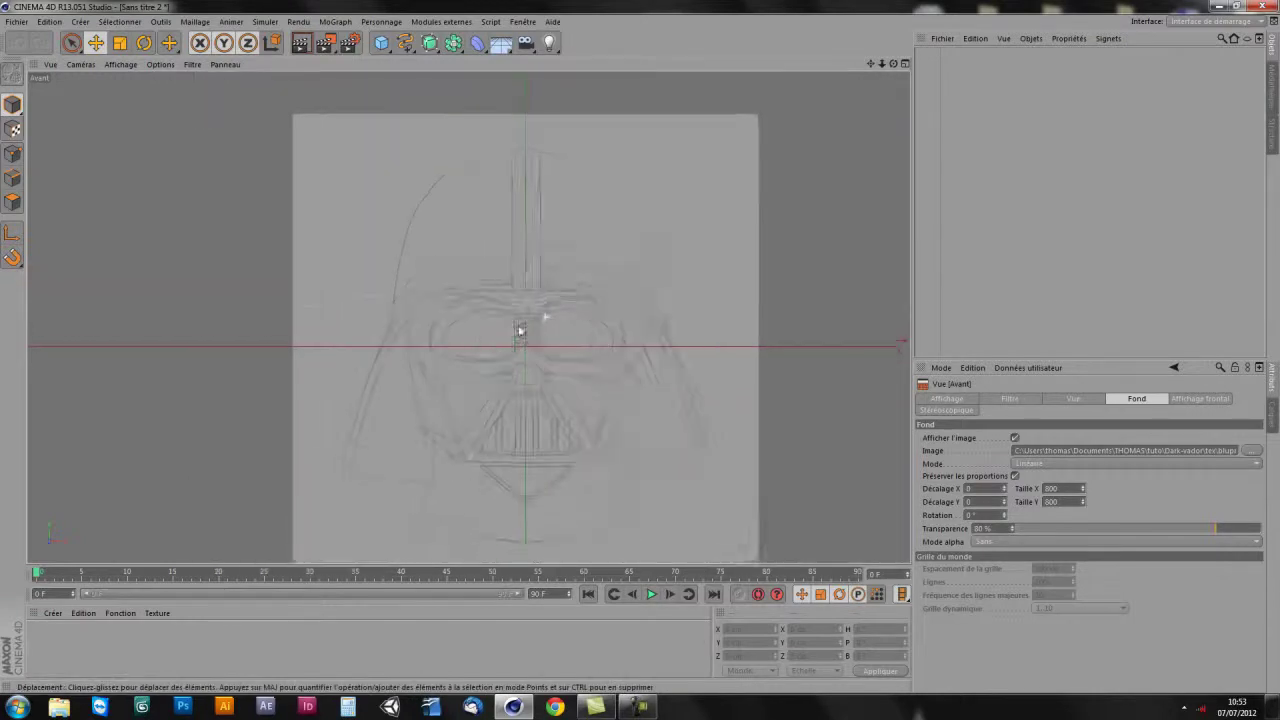
- Add a cube, raise it toward the helmet dome, and maximise the front view
left_click(381, 42)
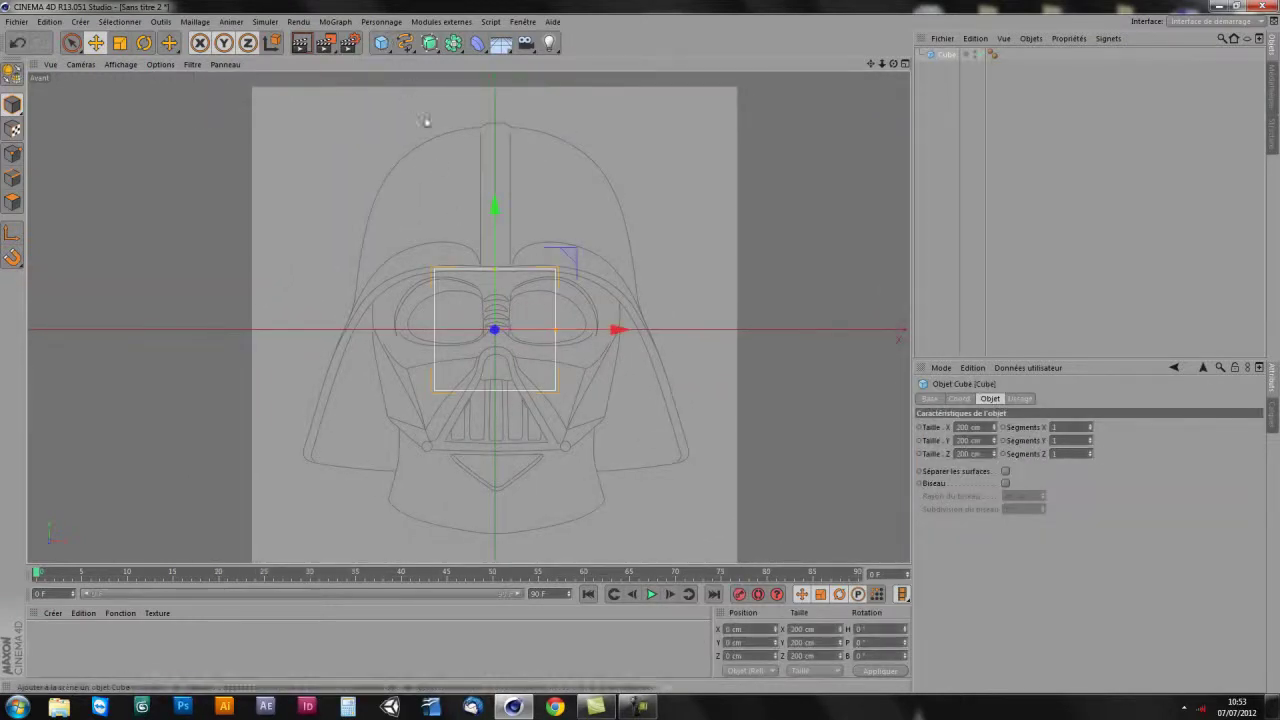
left_click_drag(493, 207, 505, 132)
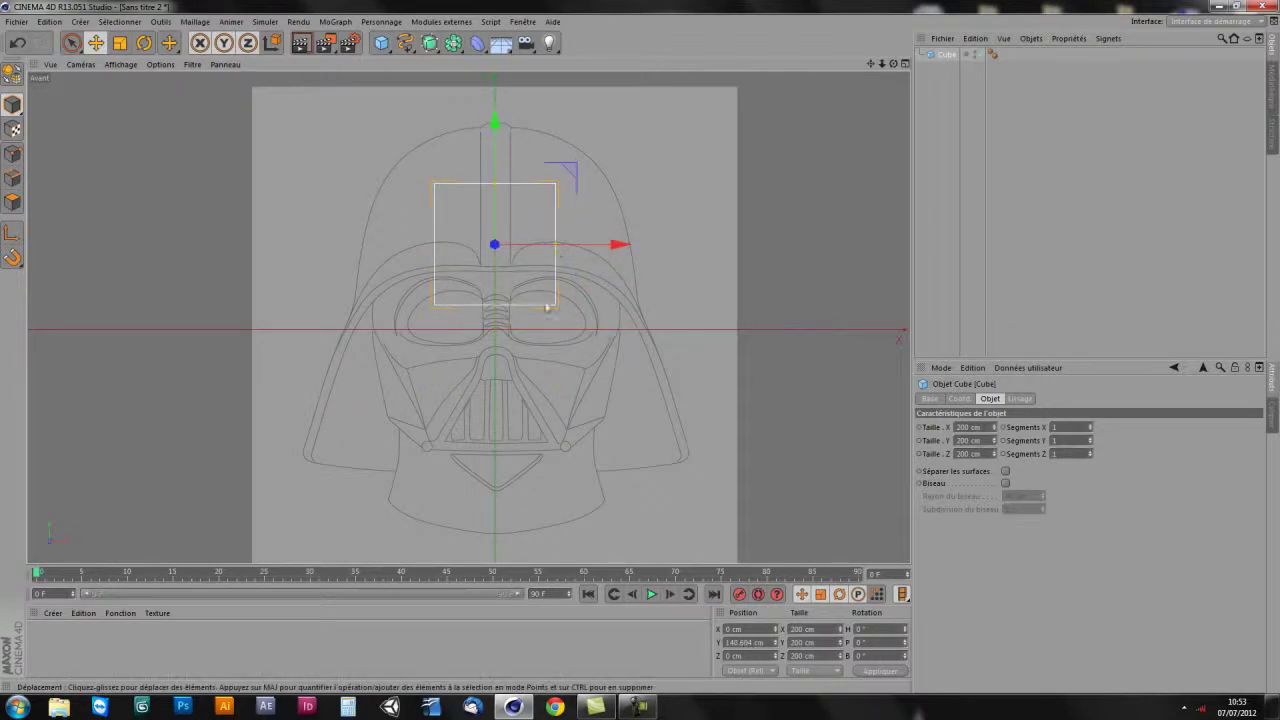
middle_click(547, 306)
middle_click(277, 143)
middle_click(394, 271)
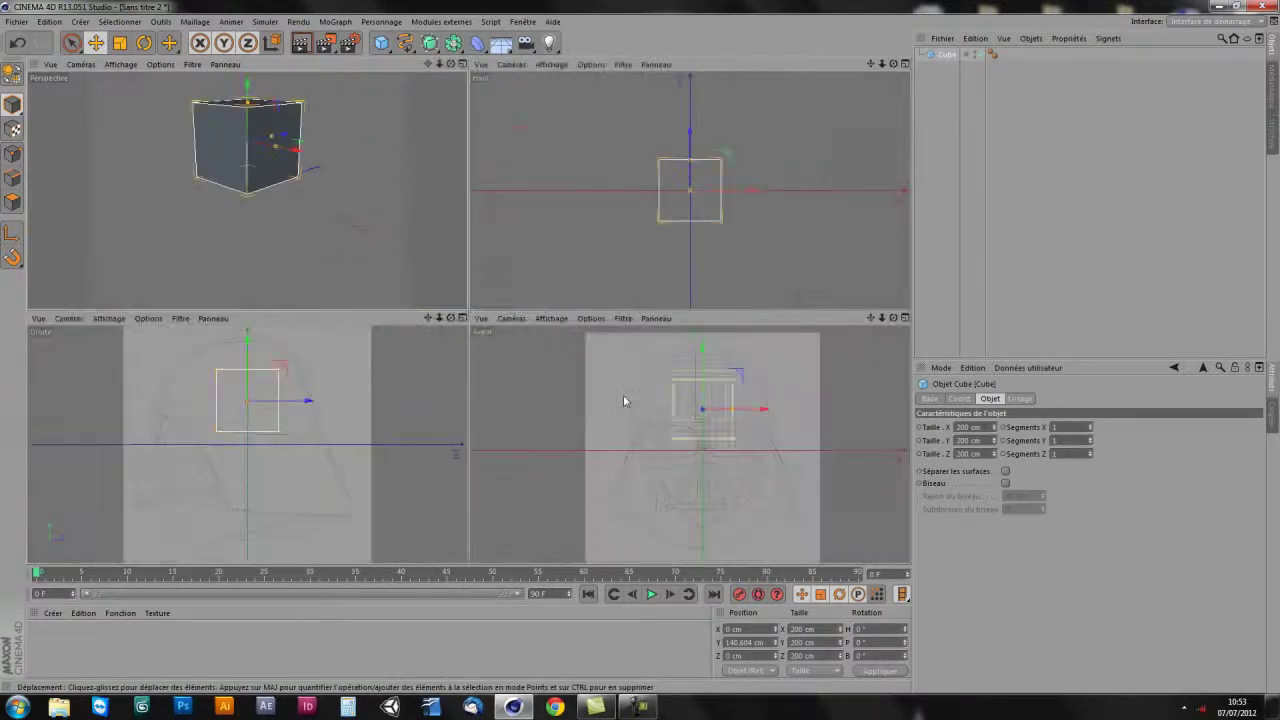
middle_click(624, 401)
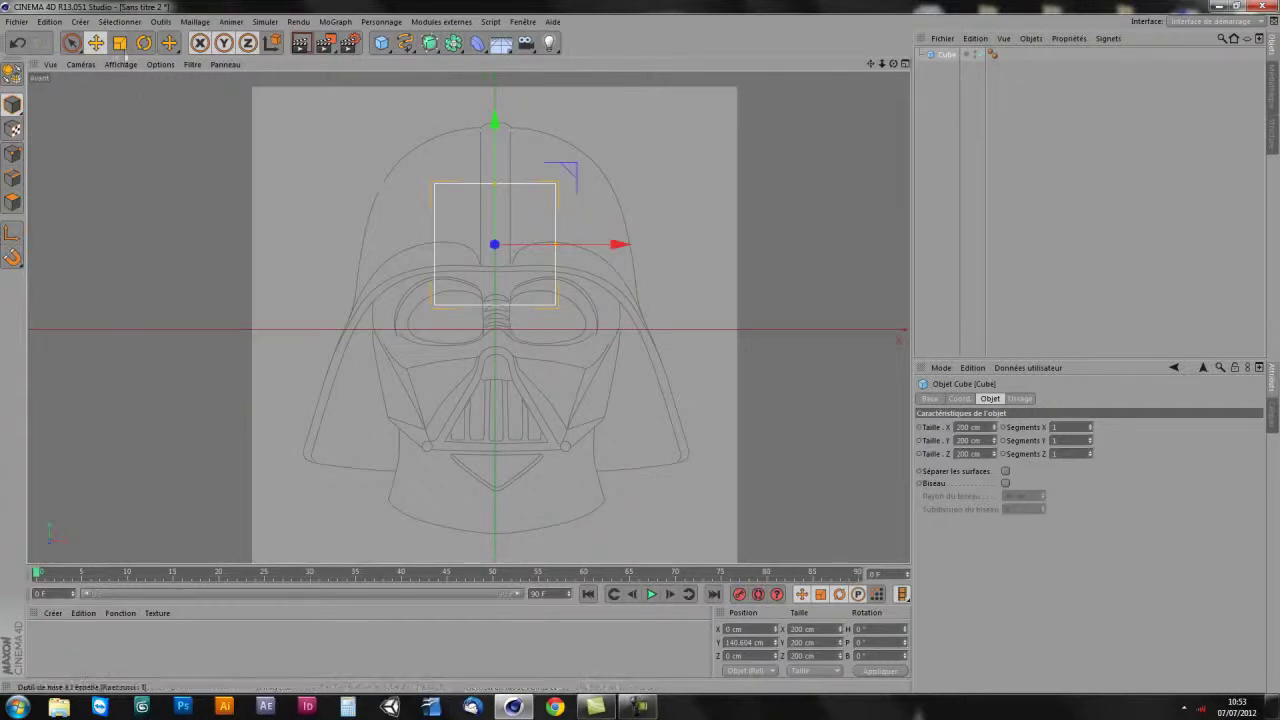
- Scale the cube to about 409.5 cm so it spans the helmet dome
left_click(119, 42)
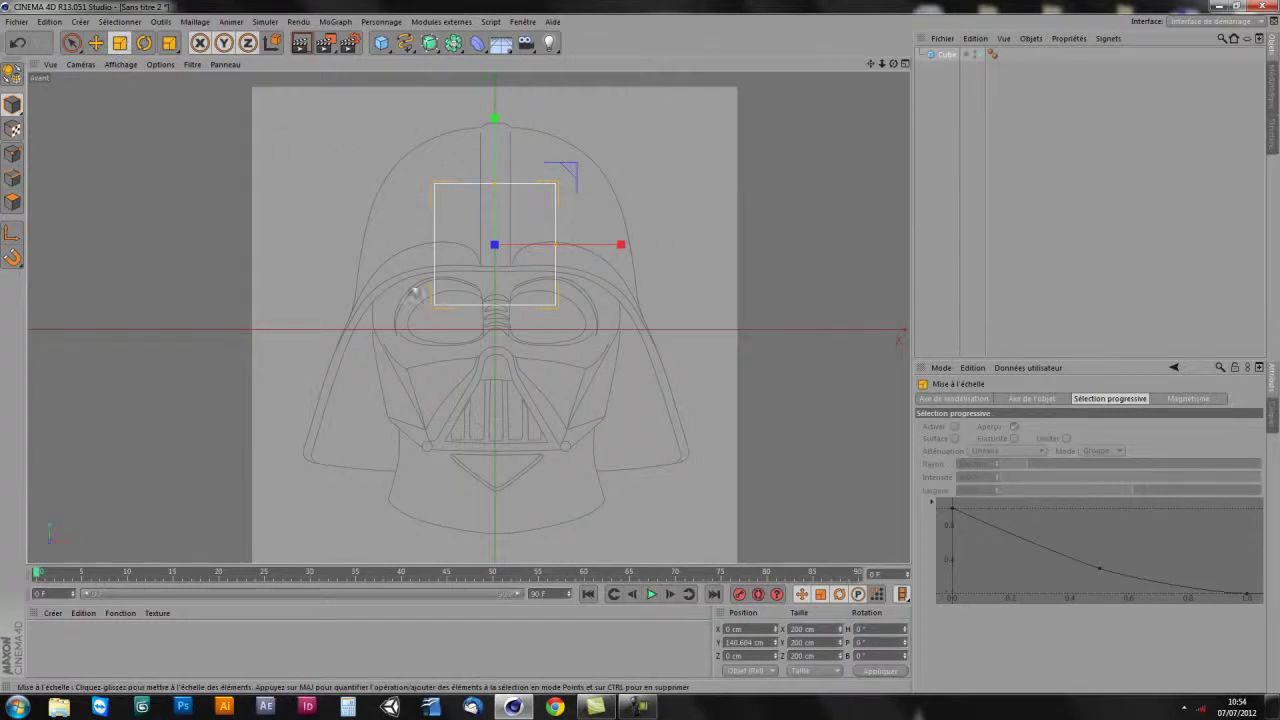
left_click_drag(621, 245, 652, 247)
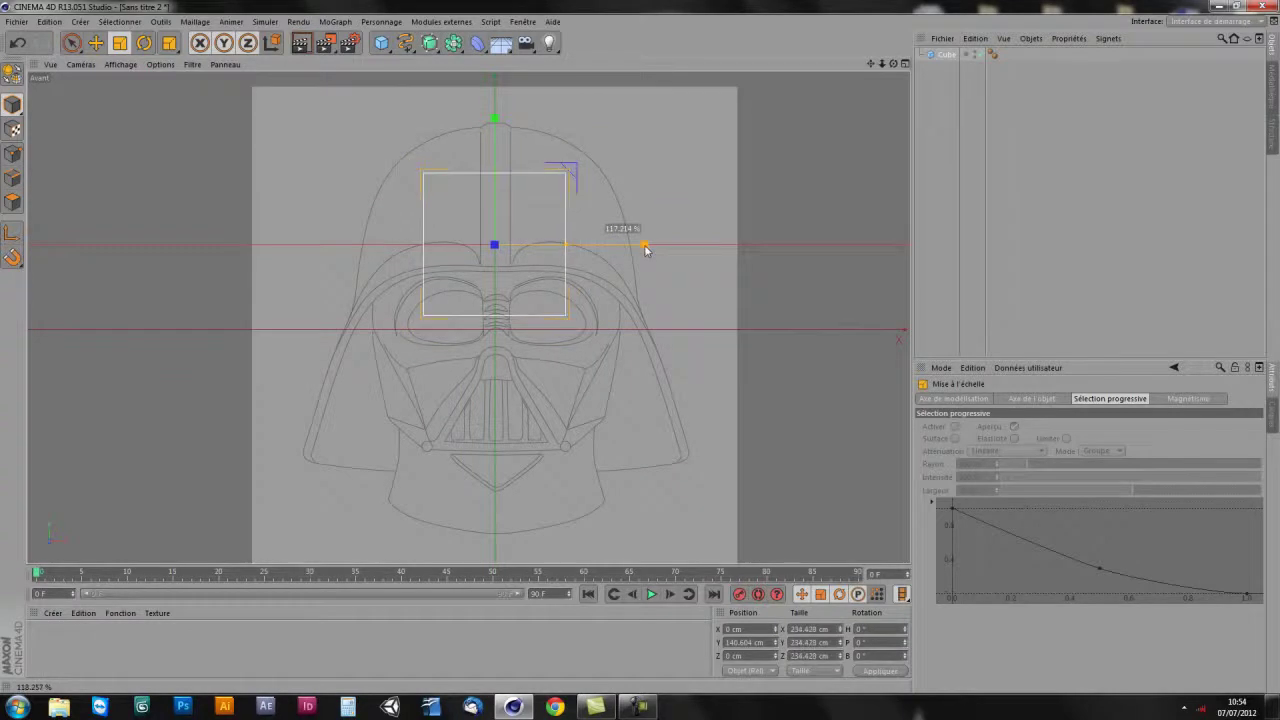
left_click_drag(652, 247, 677, 246)
left_click_drag(588, 238, 541, 234)
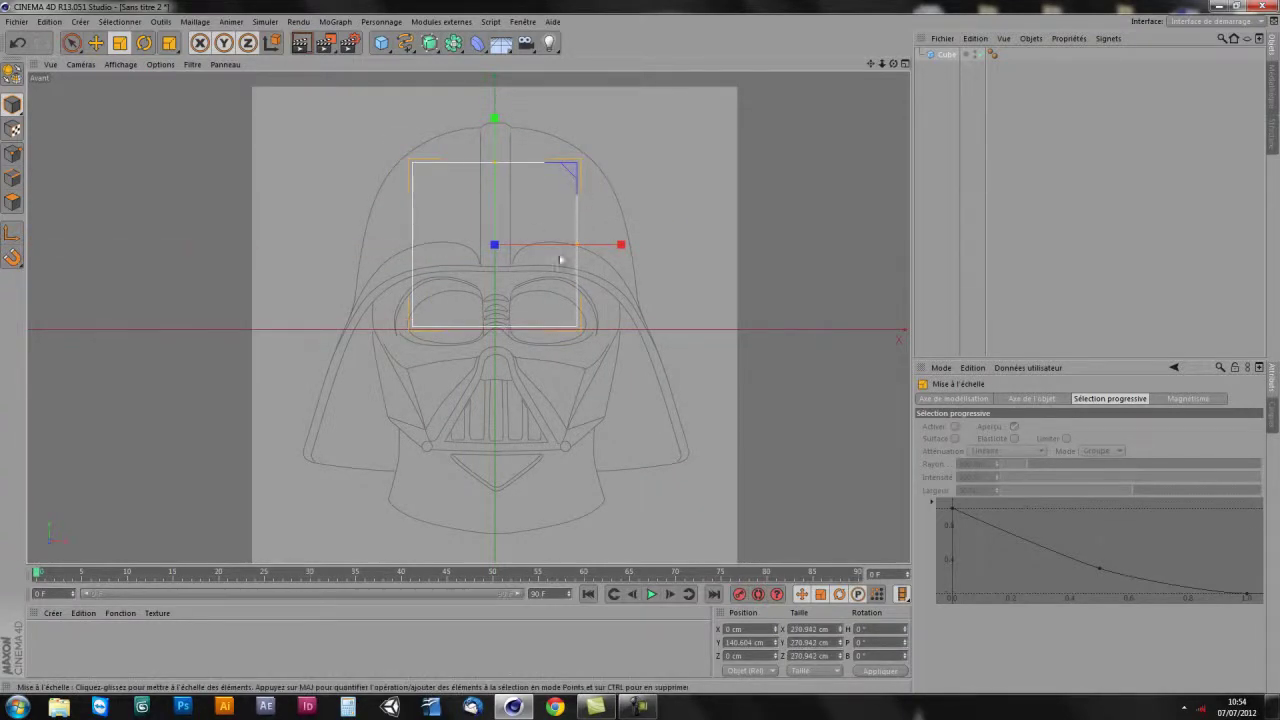
mouse_move(621, 245)
left_mouse_down()
mouse_move(634, 246)
mouse_move(605, 246)
mouse_move(705, 240)
left_mouse_up()
key("F5")
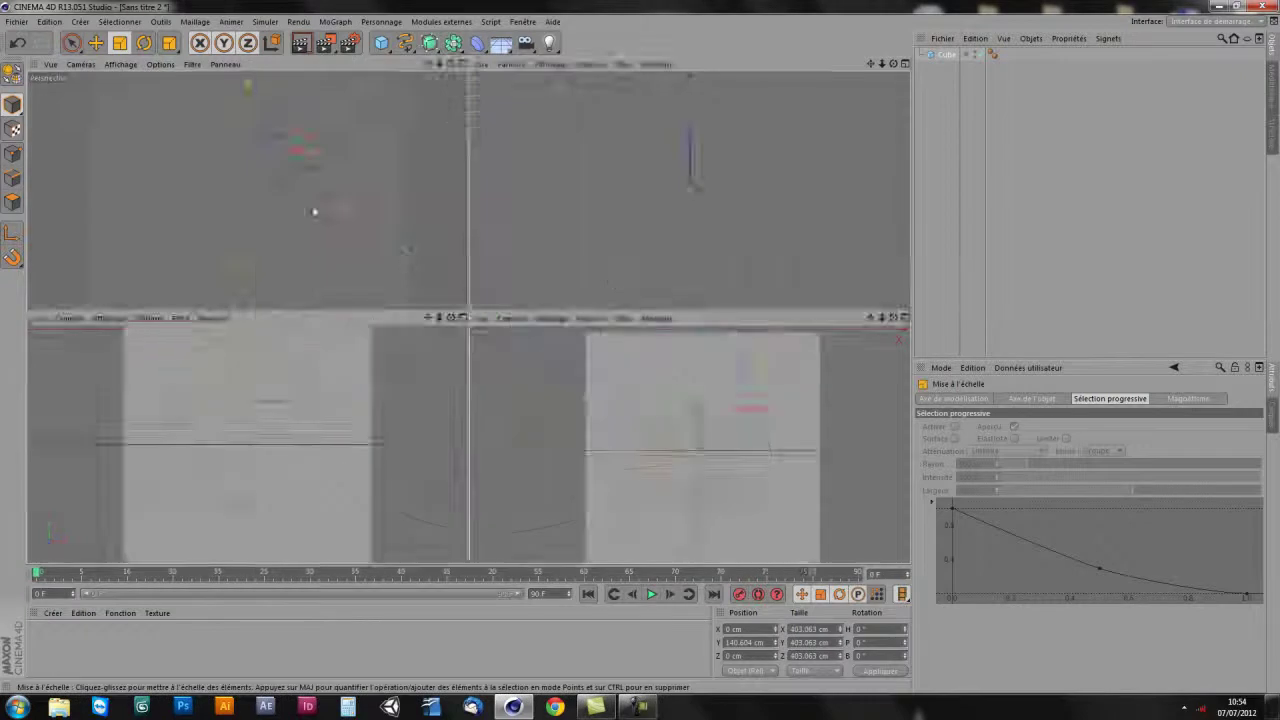
scroll(437, 317, "down", 3)
scroll(450, 305, "down", 3)
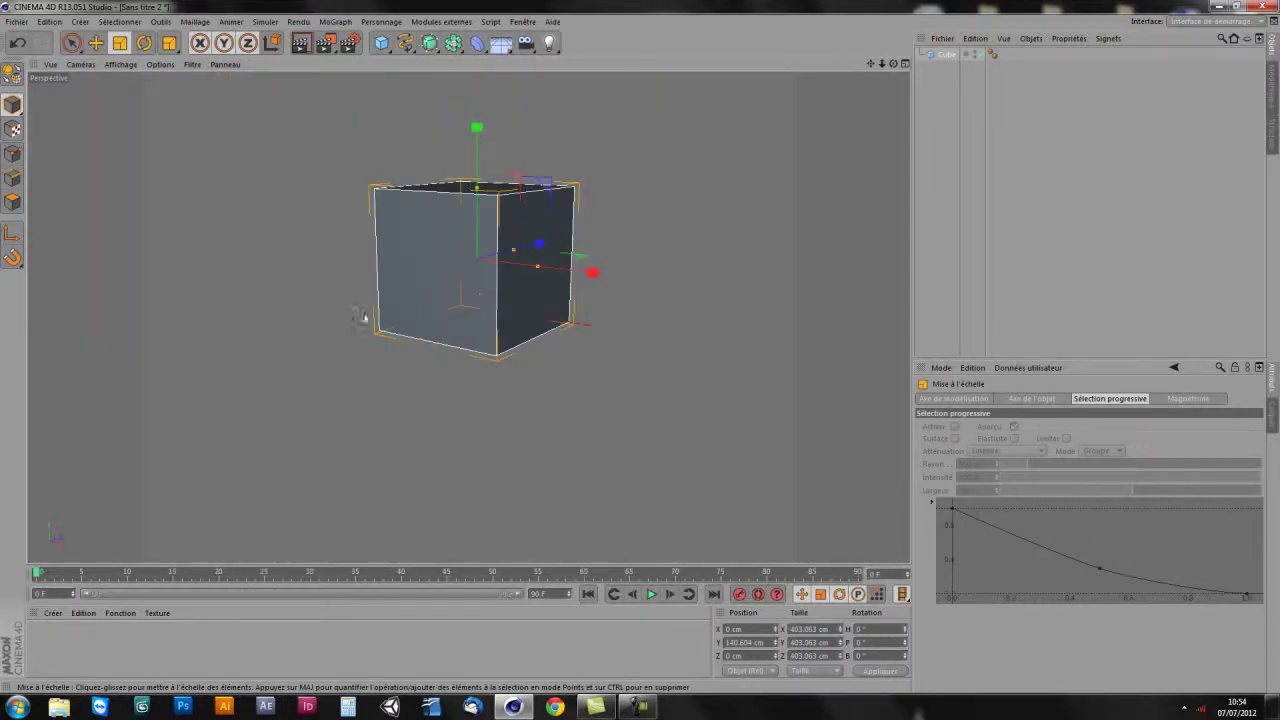
mouse_move(590, 288)
left_mouse_down()
mouse_move(531, 285)
mouse_move(563, 286)
left_mouse_up()
key("F5")
key("F4")
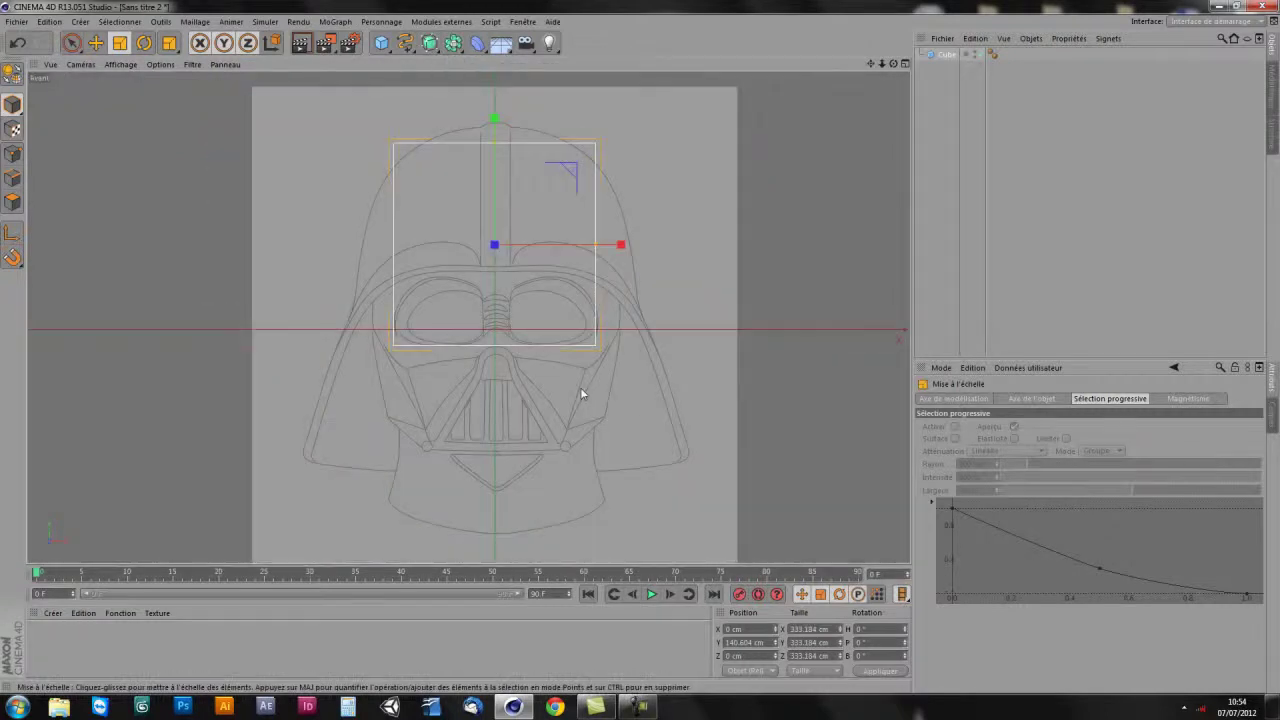
middle_click_drag(581, 393, 557, 407, "alt")
mouse_move(597, 260)
left_mouse_down()
mouse_move(629, 265)
mouse_move(600, 260)
left_mouse_up()
- Move the cube down over the helmet dome to Y 124.127 cm
key("e")
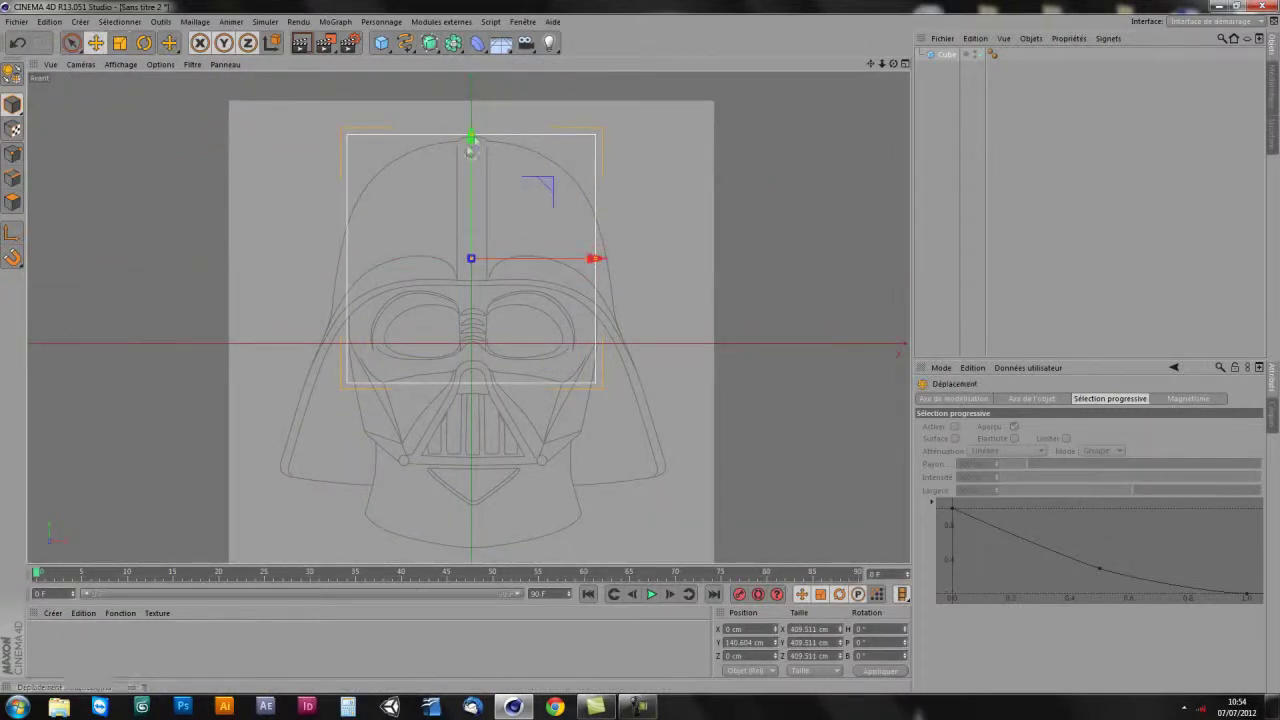
left_click_drag(471, 140, 477, 169)
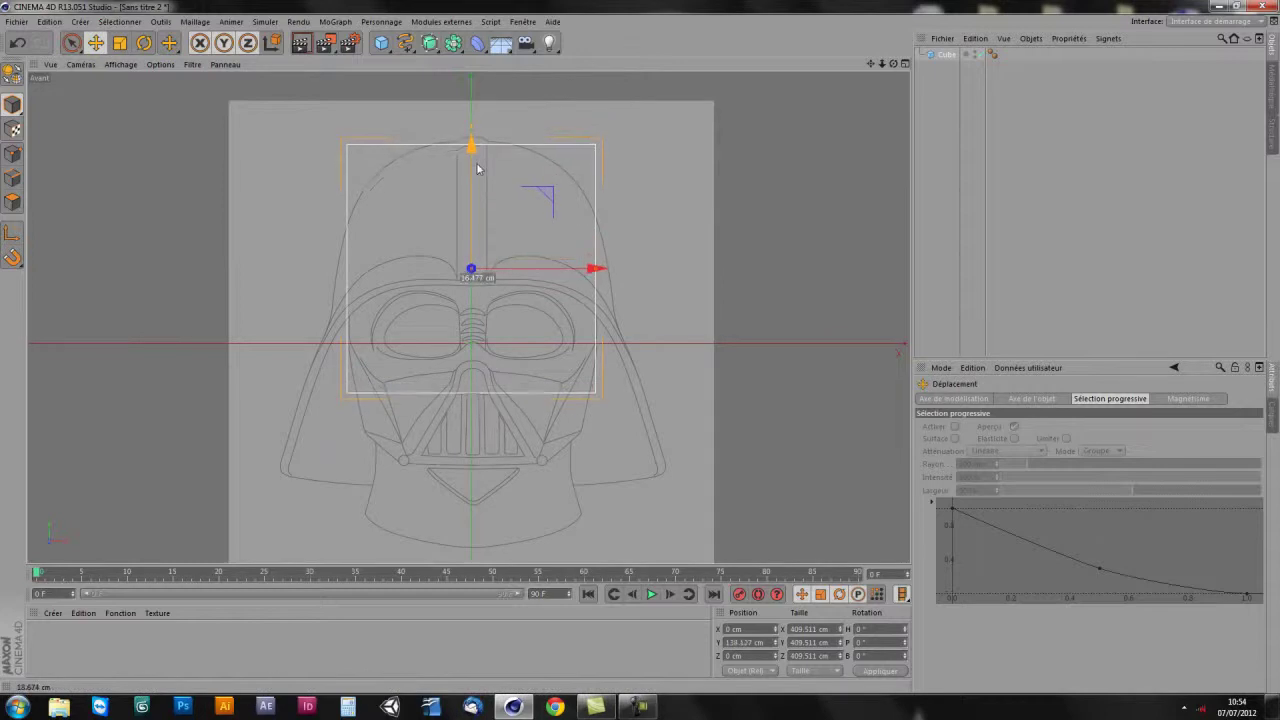
middle_click_drag(571, 329, 594, 331, "alt")
right_click_drag(594, 331, 629, 366, "alt")
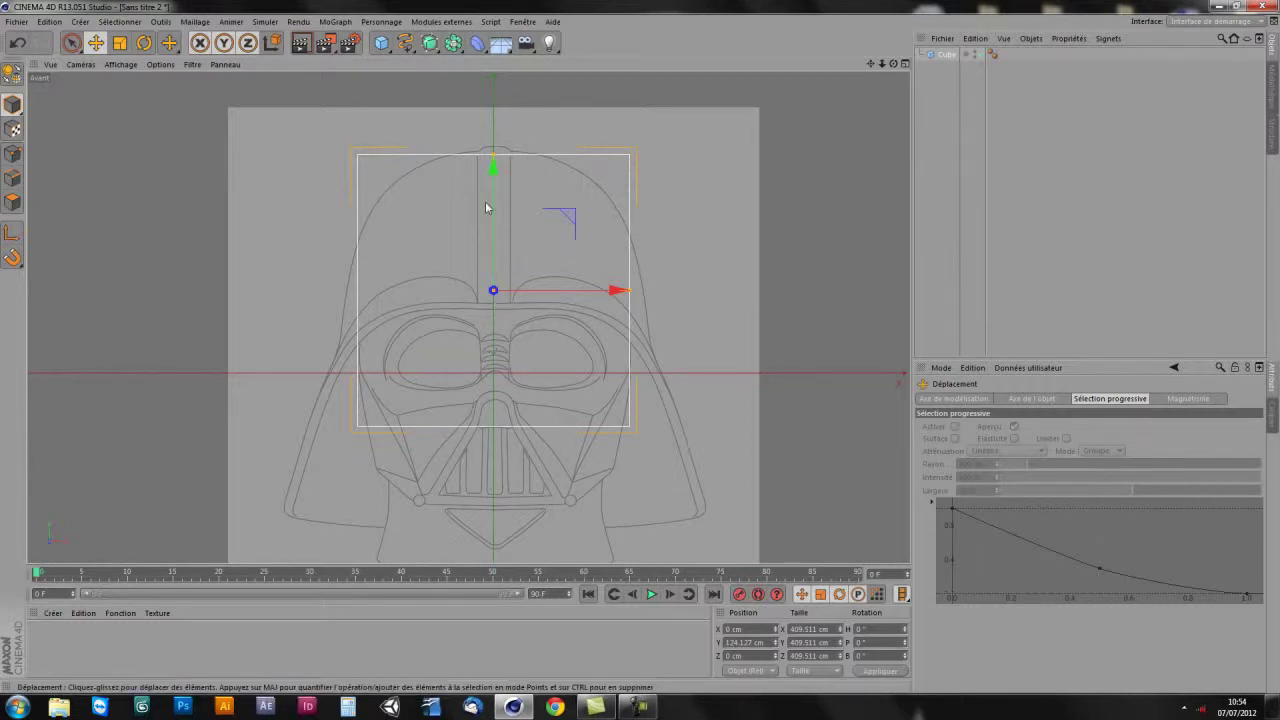
- Add a Hyper NURBS and nest the cube under it to smooth it into a ball
left_click(430, 45)
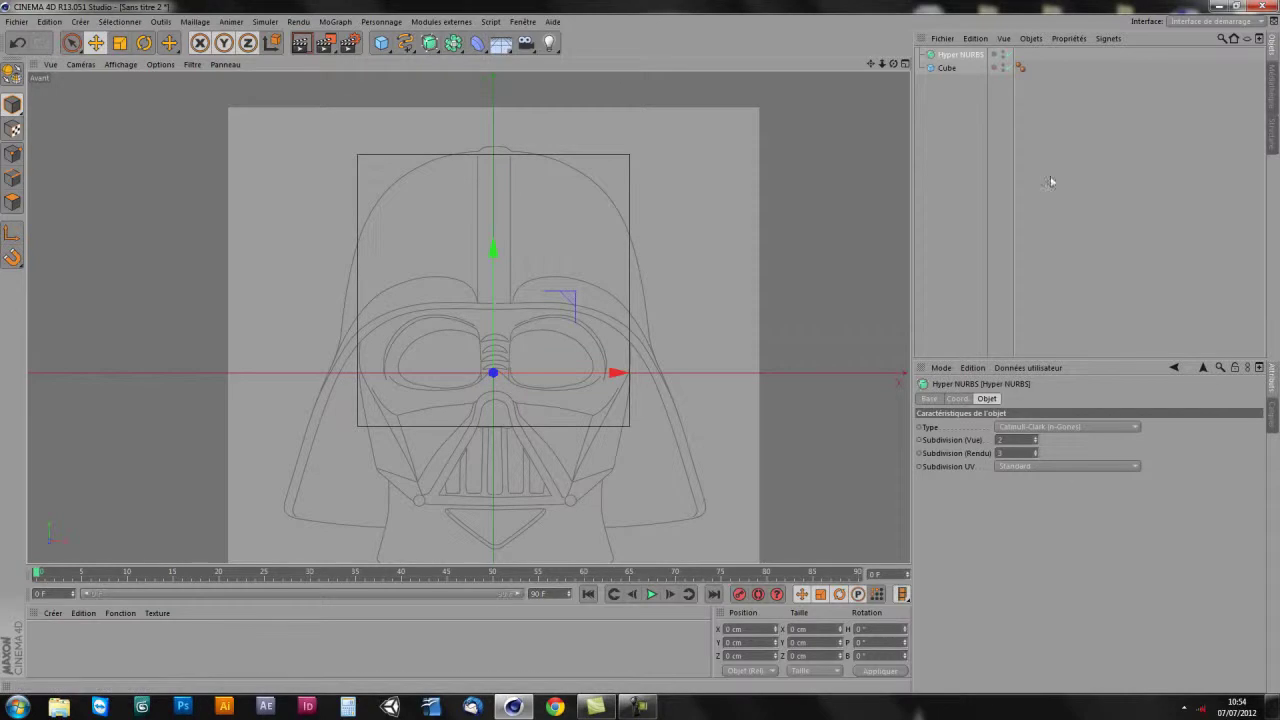
left_click_drag(947, 72, 960, 58)
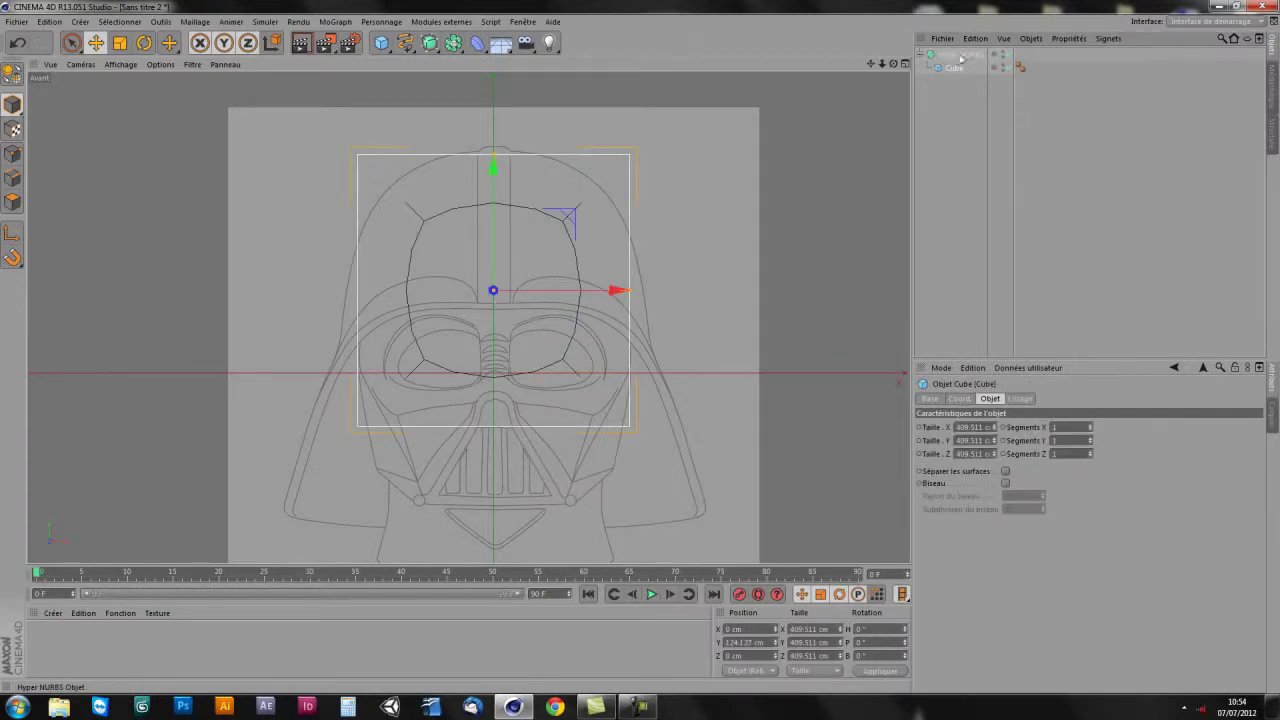
left_click(965, 54)
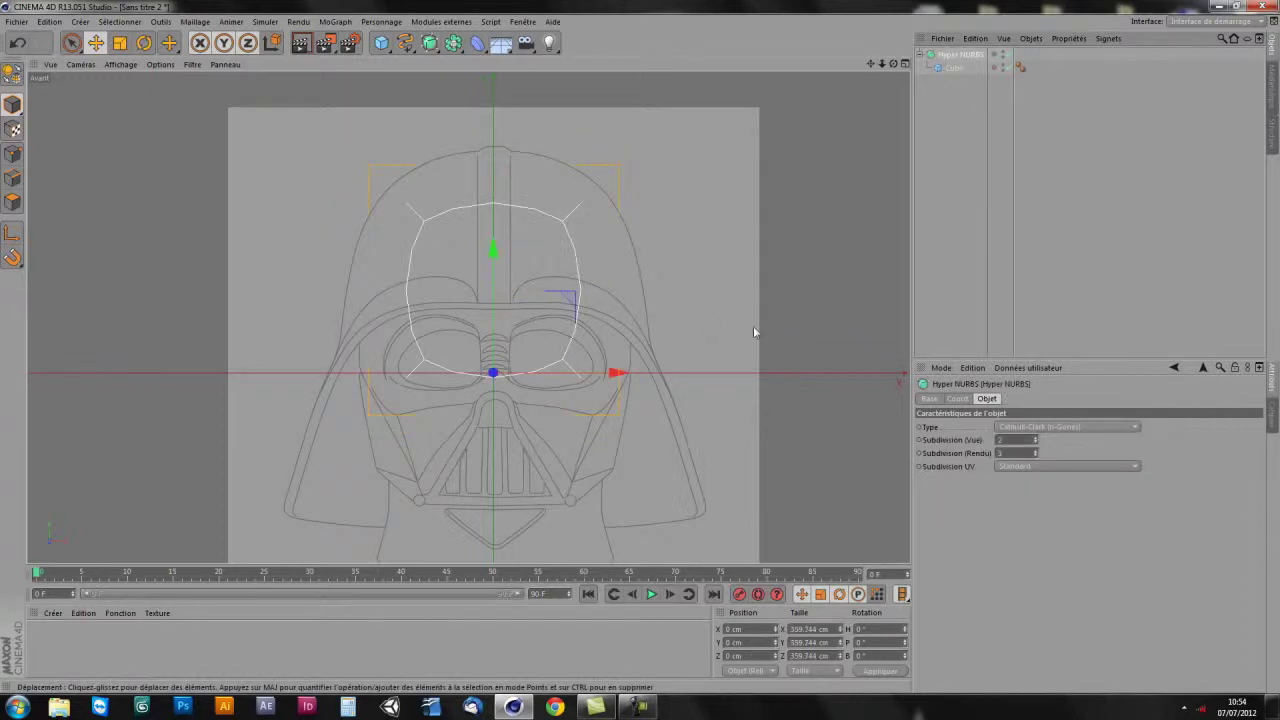
middle_click(754, 332)
middle_click(313, 170)
- Show the sphere with Gouraud shading in the front view
left_click_drag(451, 377, 498, 368, "alt")
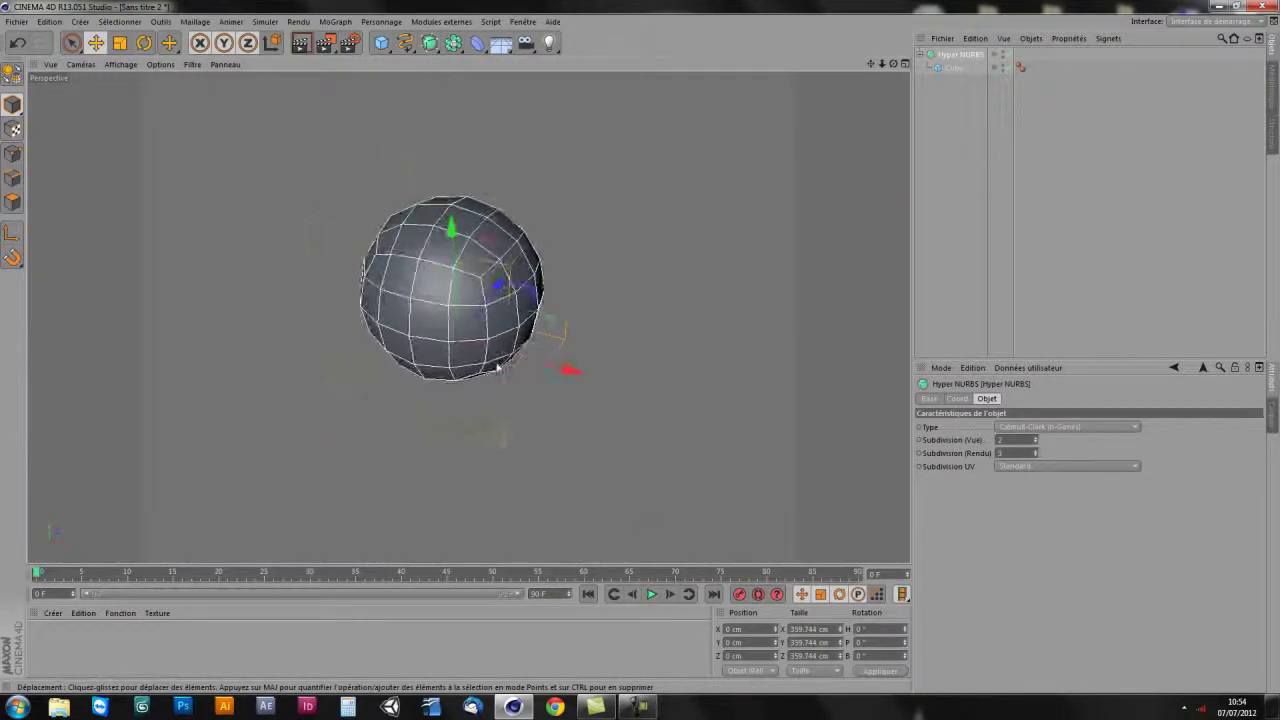
middle_click(502, 428)
middle_click(586, 394)
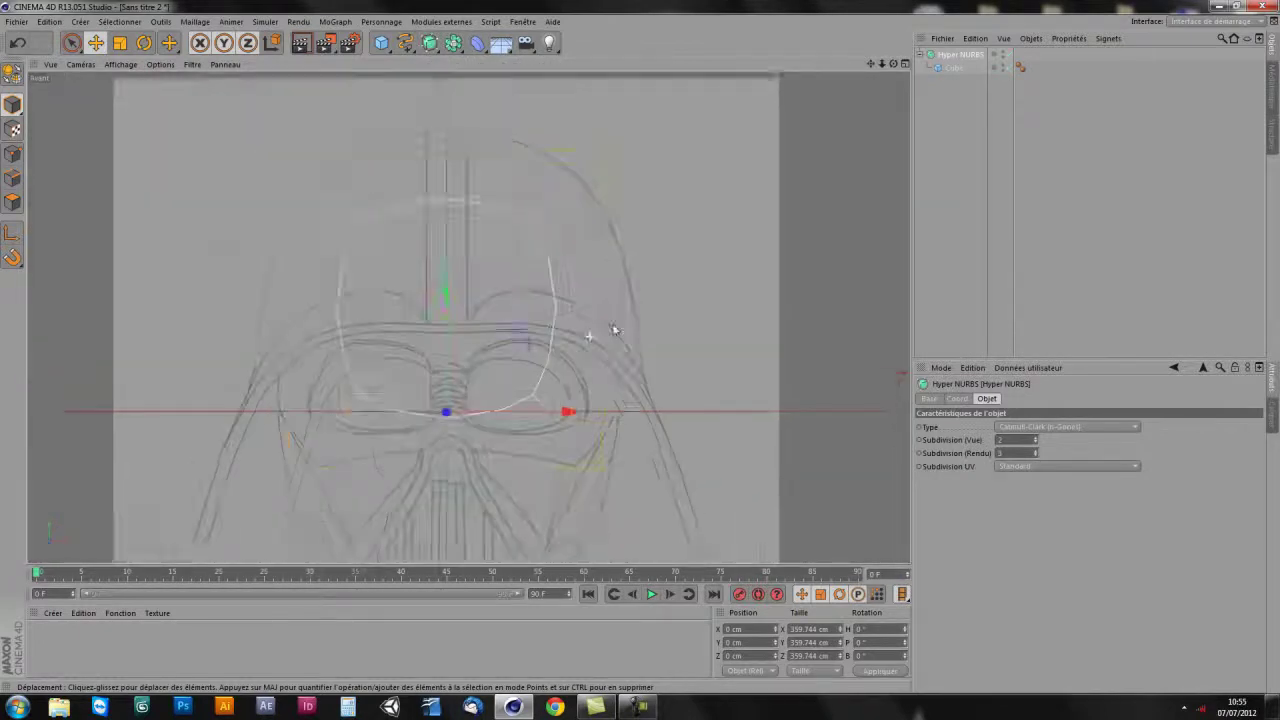
left_click(120, 64)
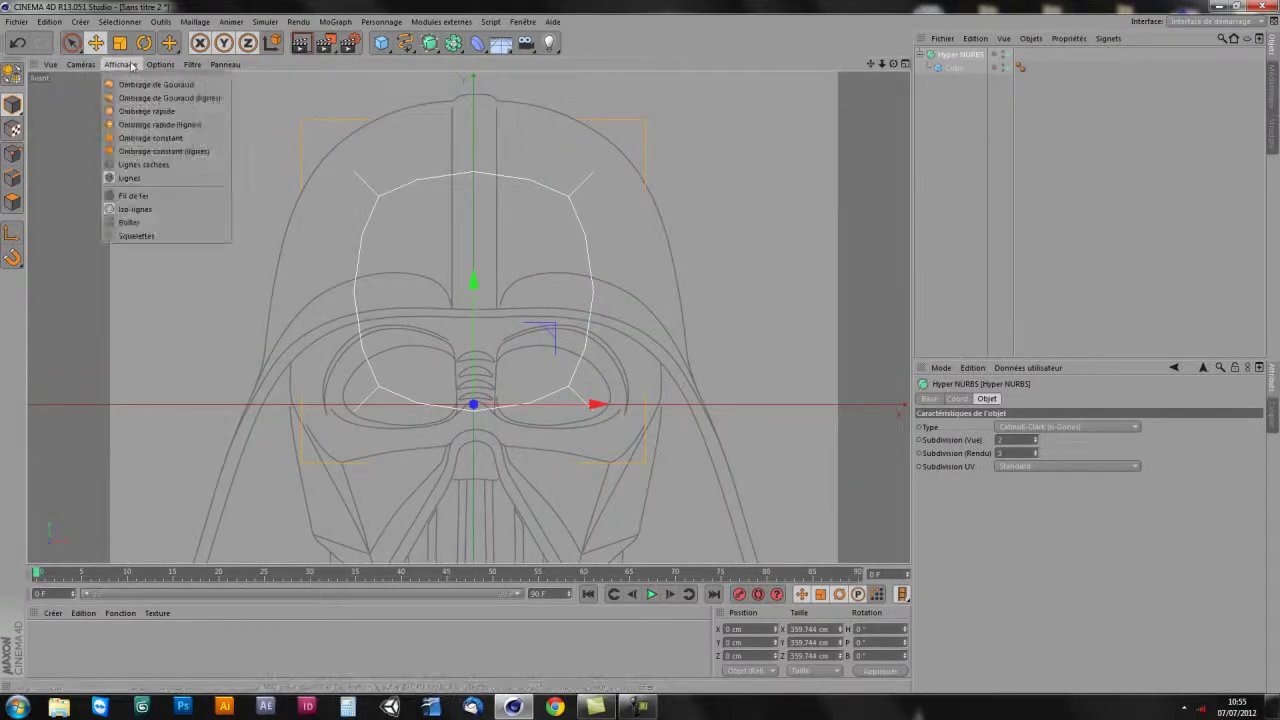
left_click(150, 84)
middle_click_drag(623, 401, 645, 397, "alt")
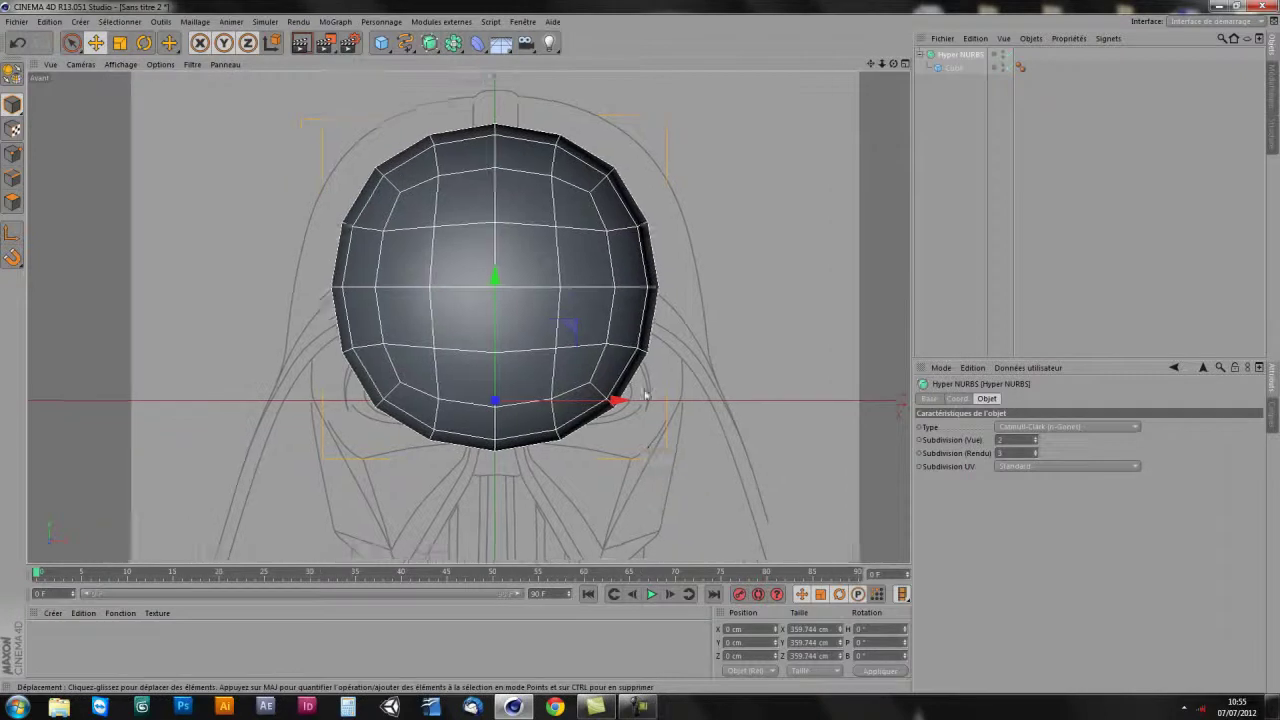
scroll(645, 397, "down", 2)
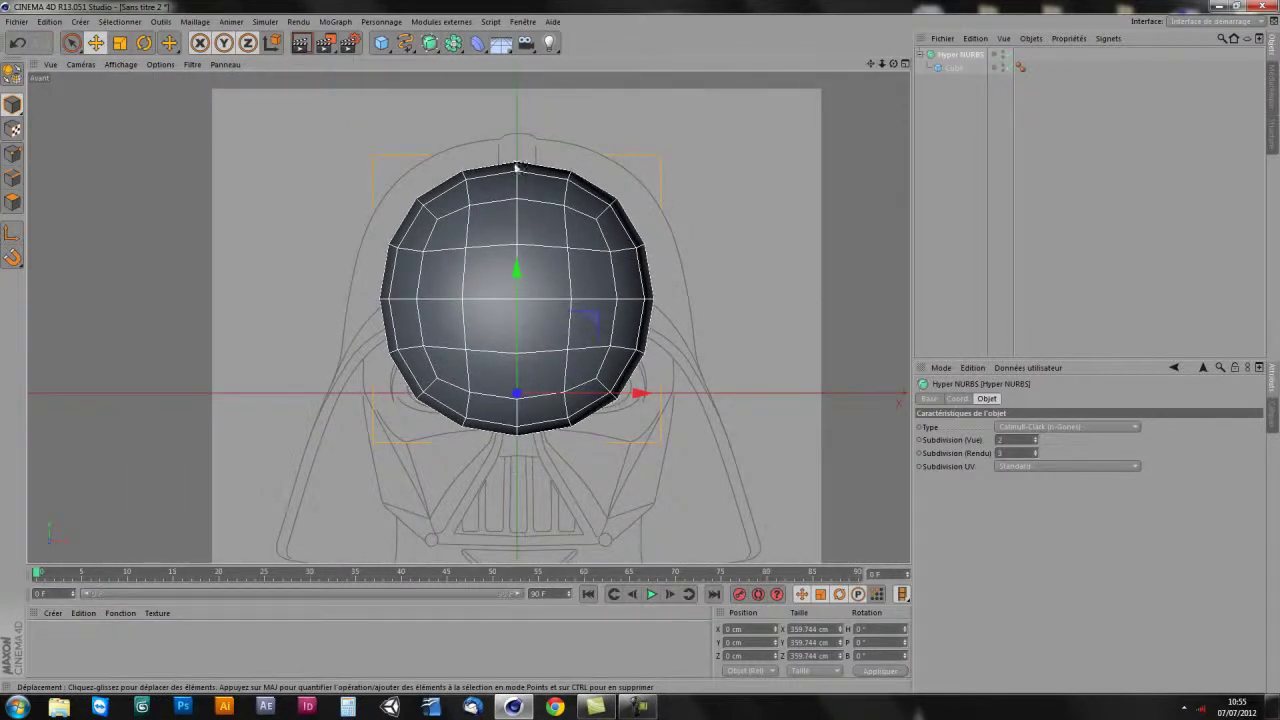
scroll(623, 229, "down", 1)
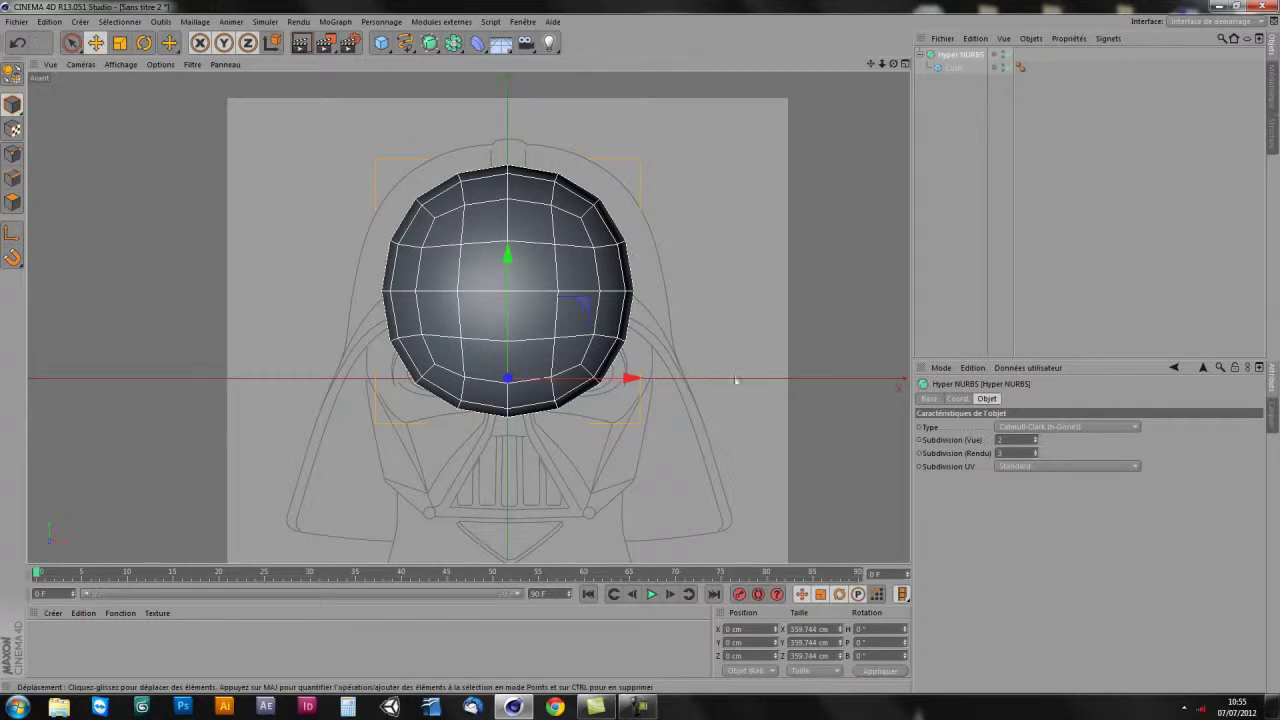
- Try view subdivision at 1, then set it back to 2
left_click(1035, 443)
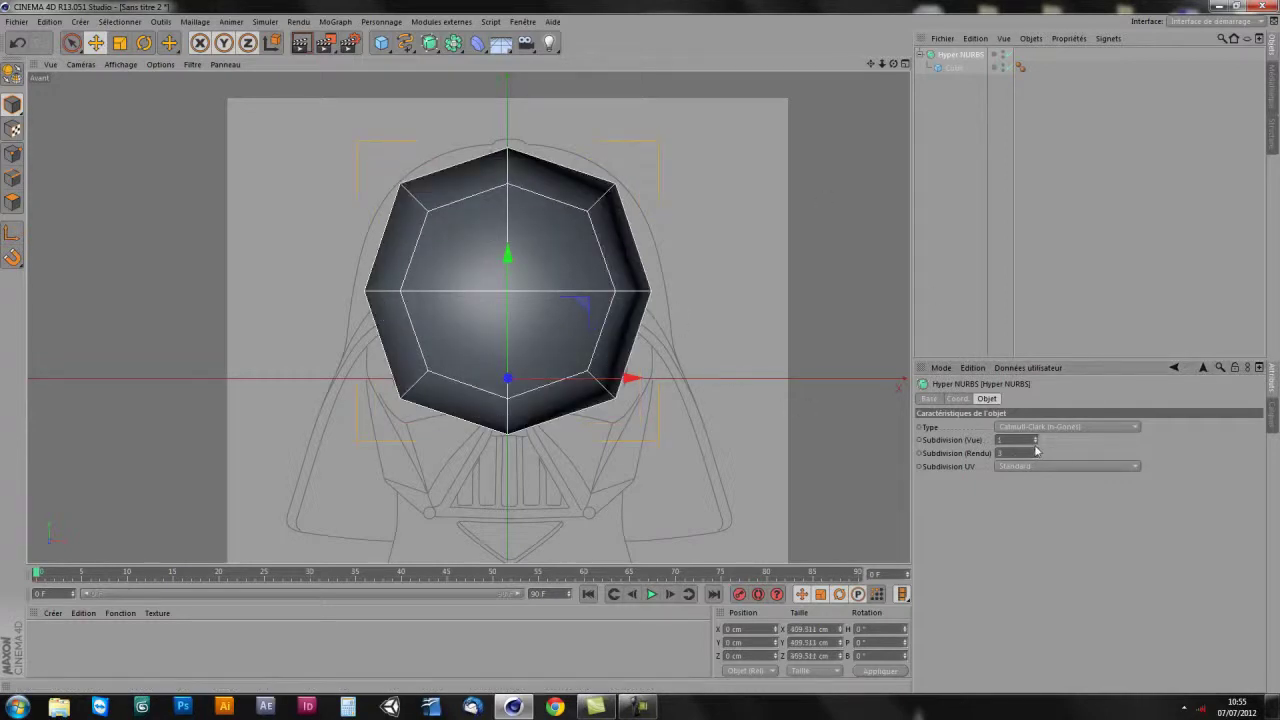
left_click(1035, 438)
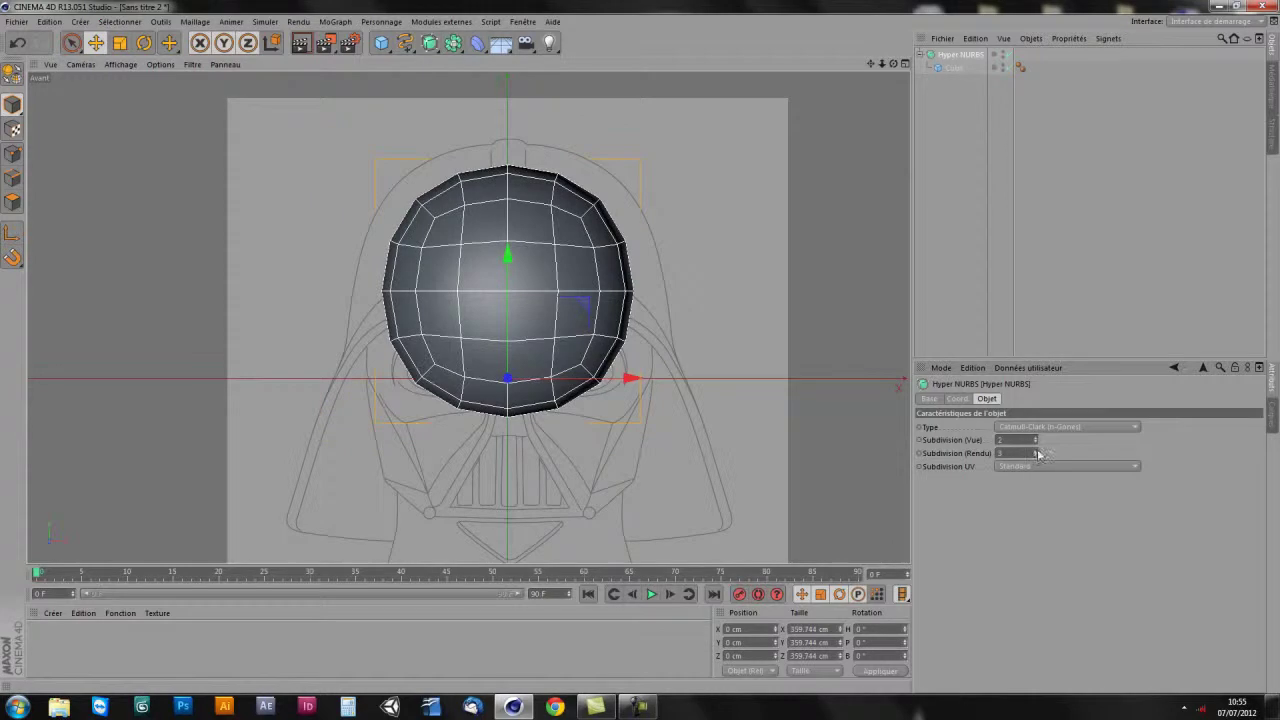
left_click(955, 440)
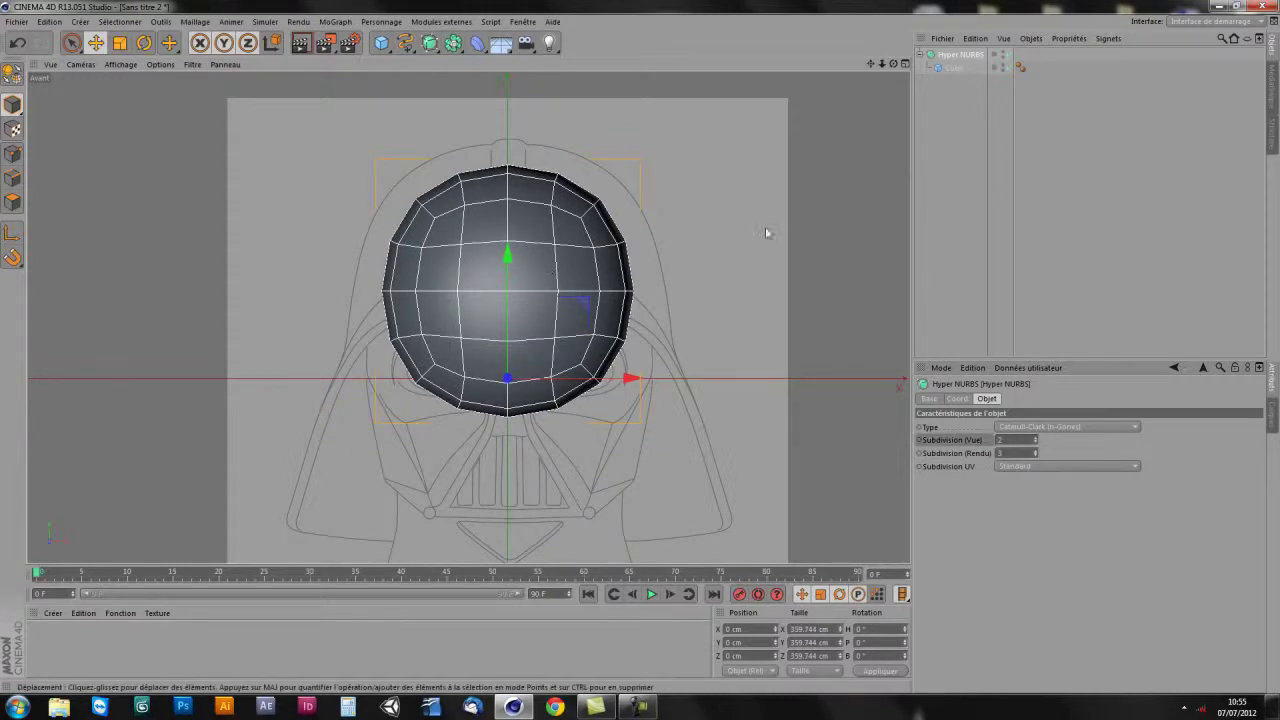
scroll(531, 394, "up", 2)
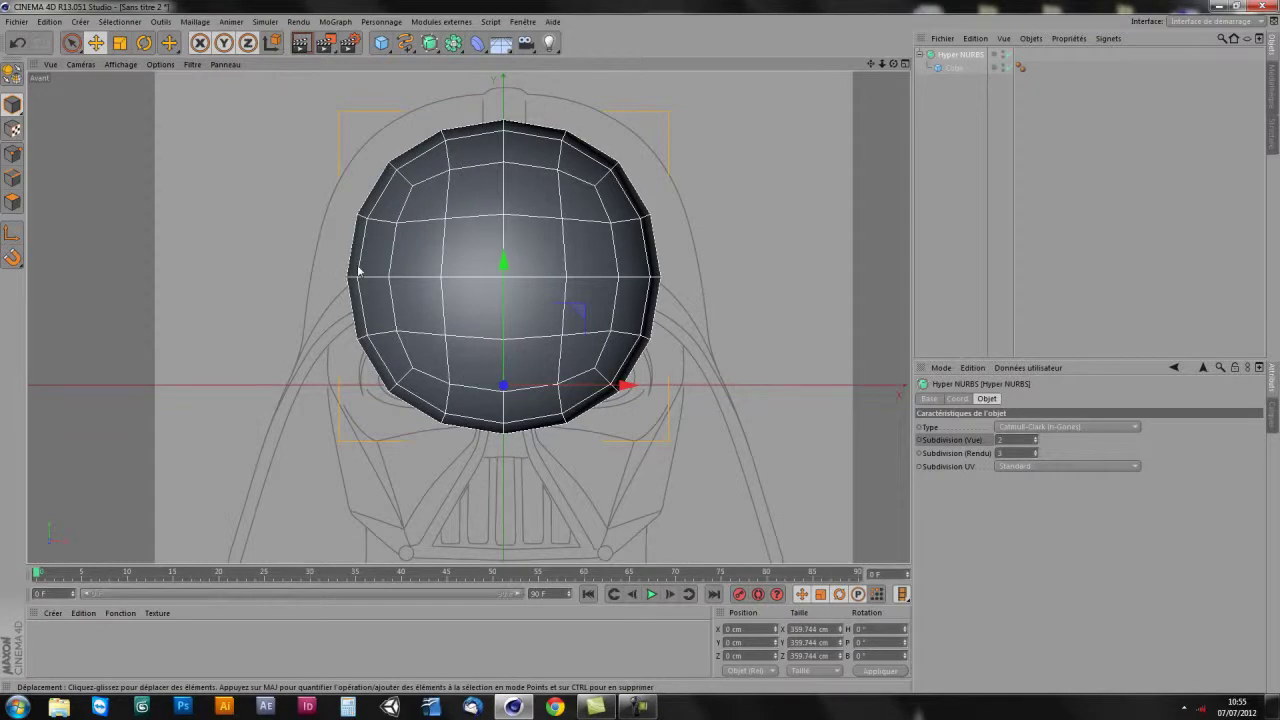
- Scale the sphere to 401.834 cm, lower it 7.636 cm, then deselect
key("t")
left_click_drag(660, 322, 757, 270)
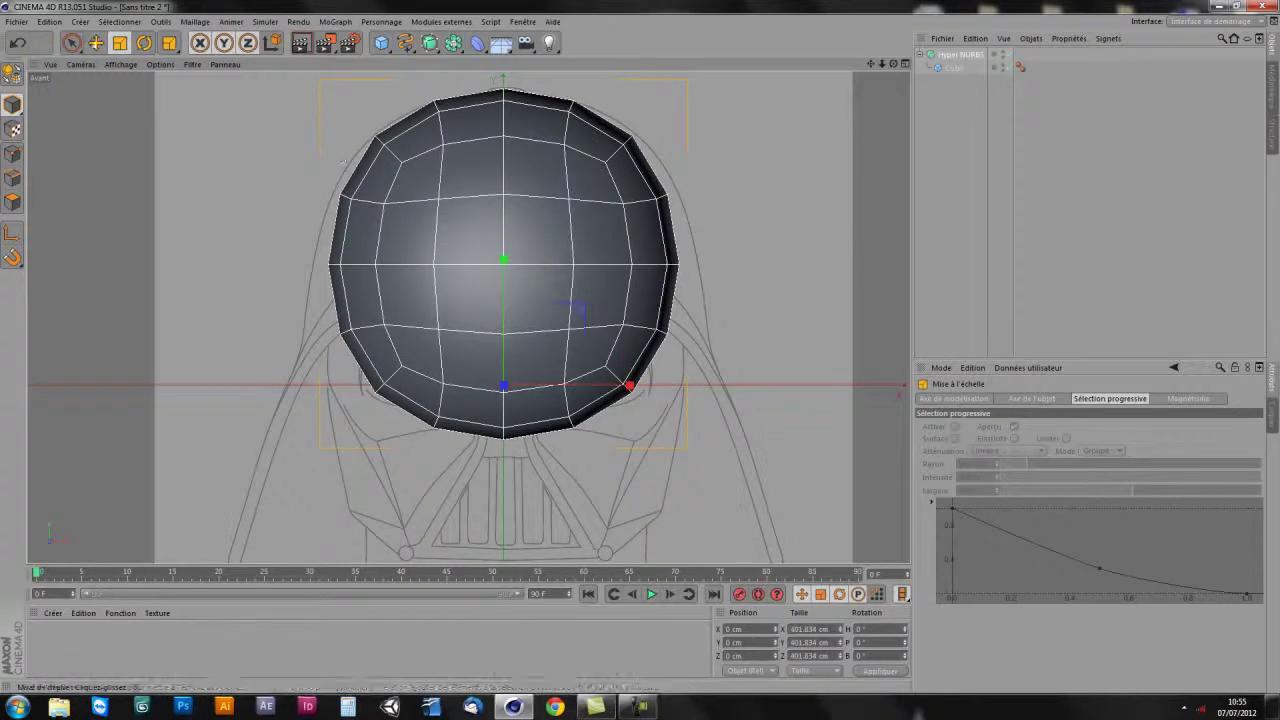
key("e")
left_click_drag(513, 266, 507, 275)
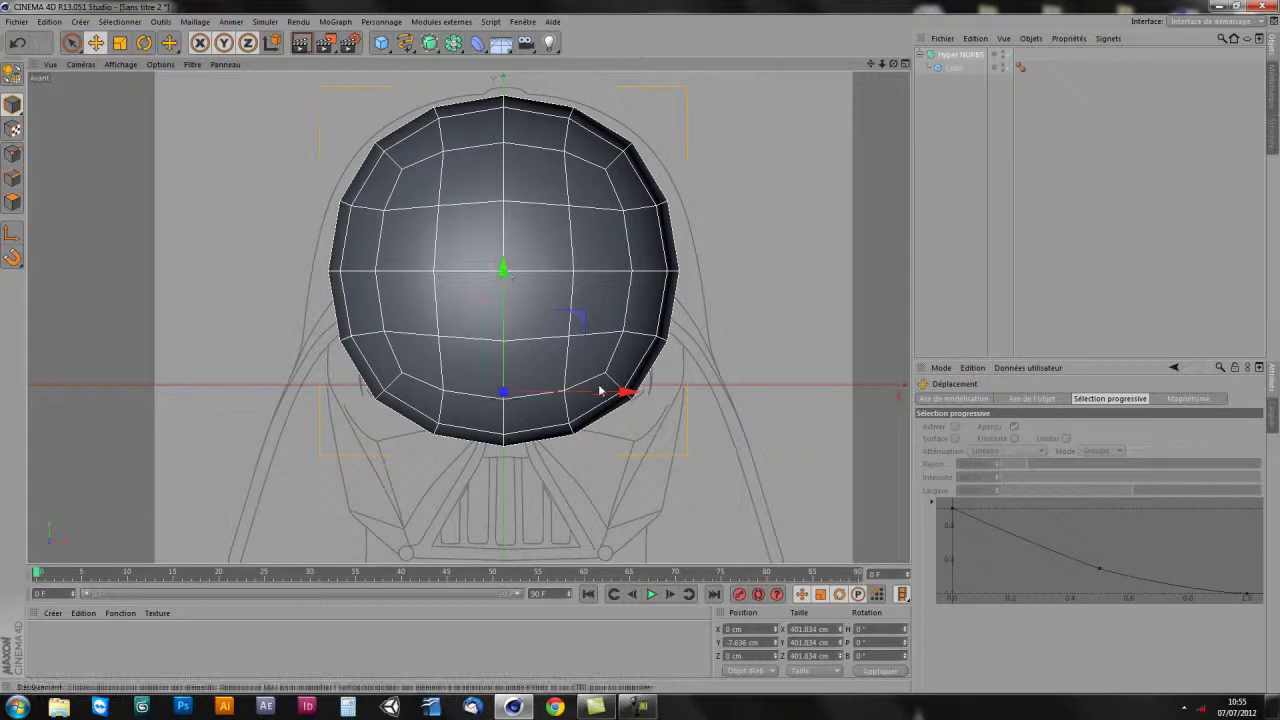
middle_click_drag(606, 383, 614, 363, "alt")
scroll(600, 385, "down", 1)
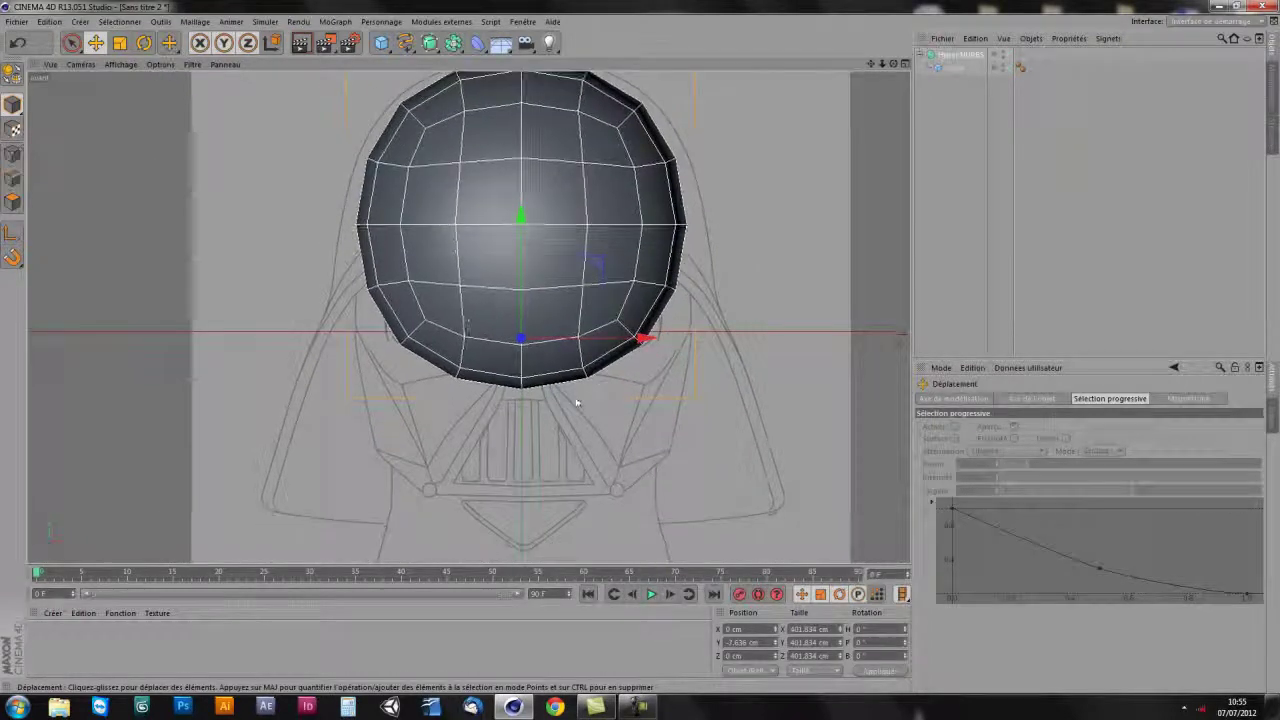
scroll(593, 412, "up", 2)
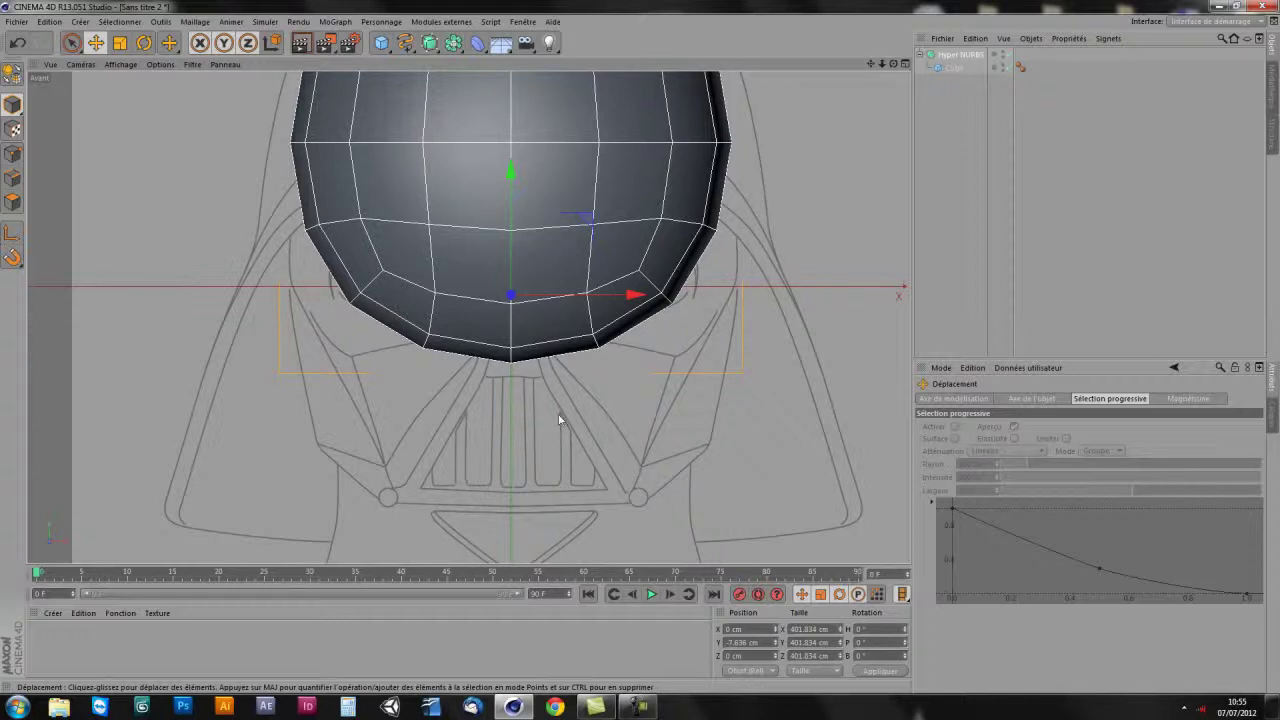
left_click(543, 446)
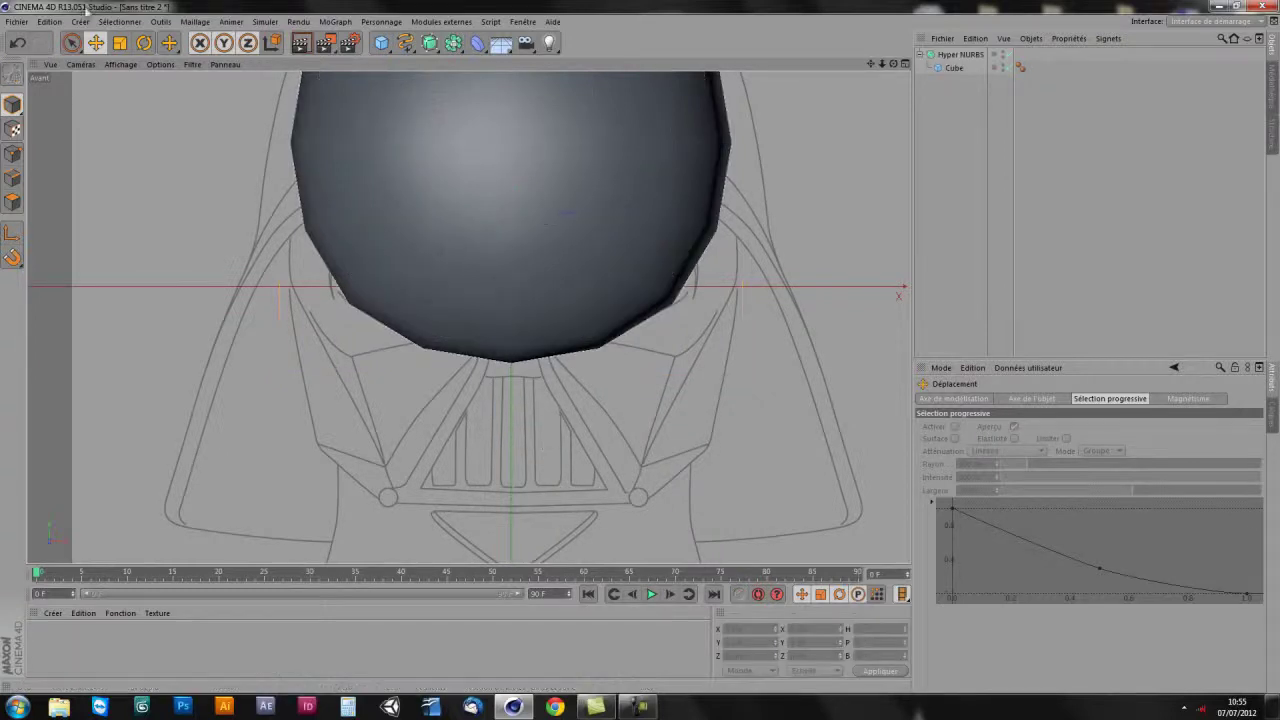
- Adjust the front blueprint's horizontal offset in its background settings
left_click(162, 64)
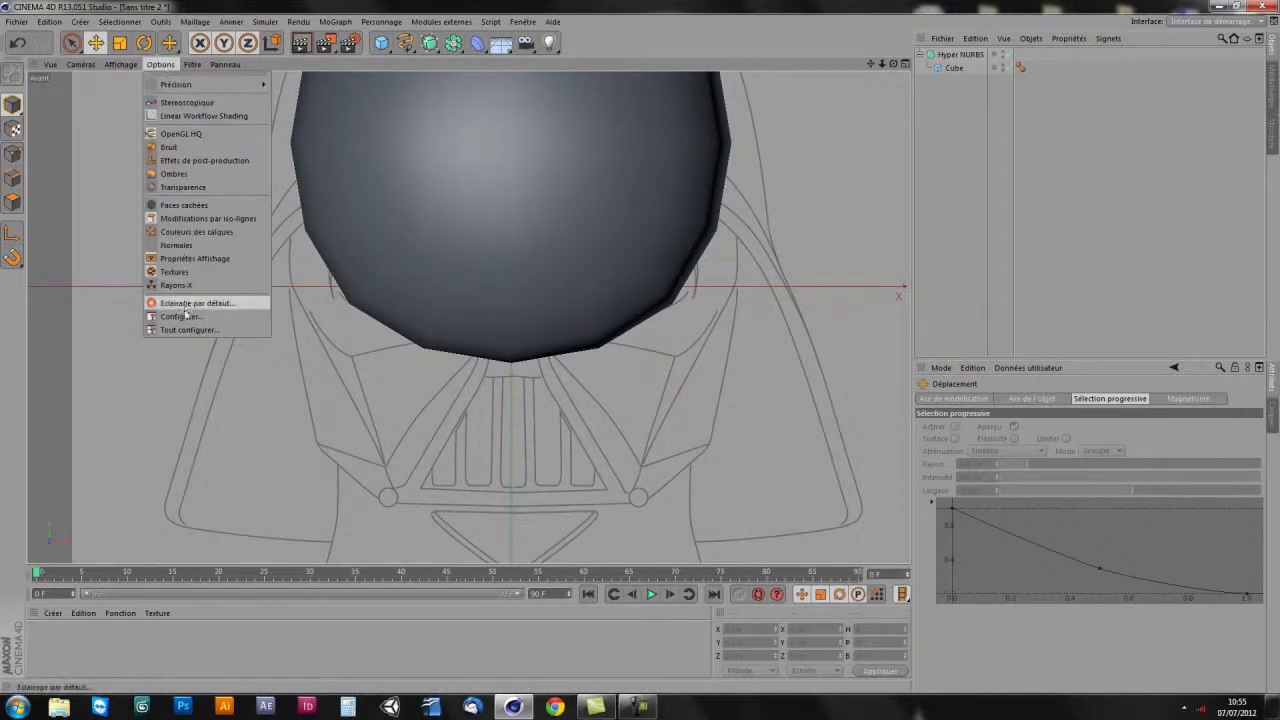
left_click(204, 320)
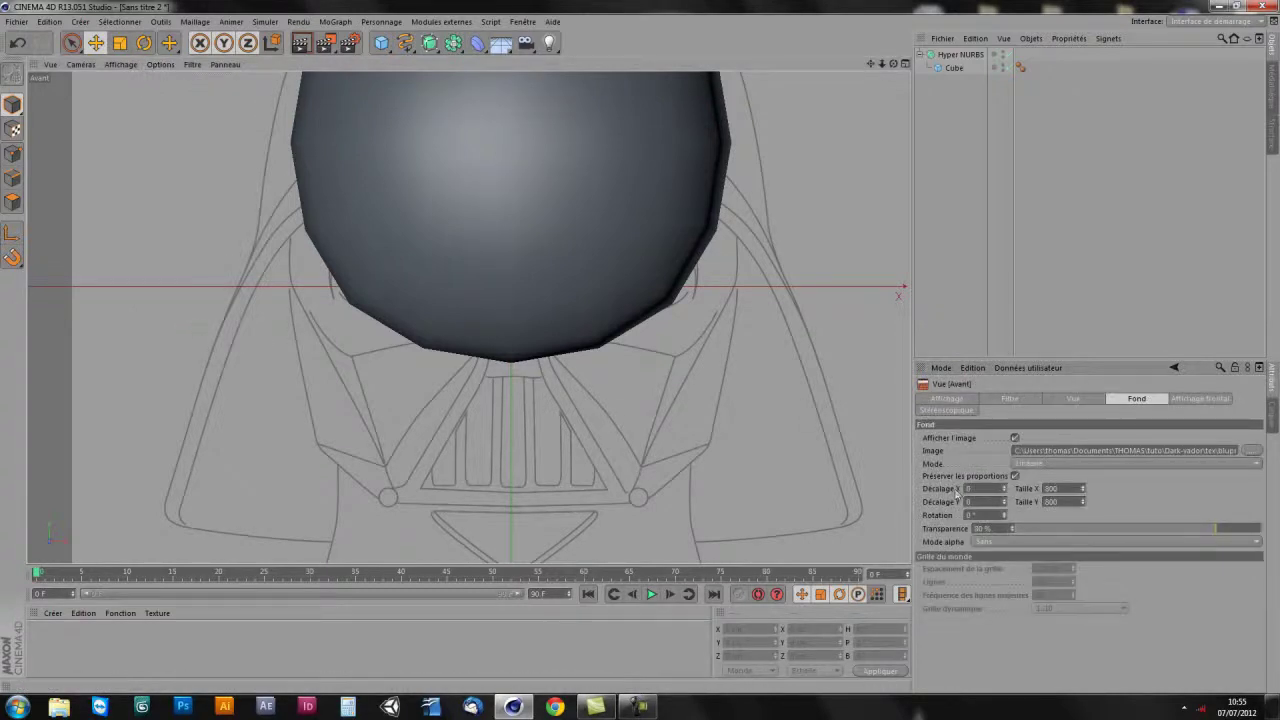
left_click_drag(1005, 489, 1005, 489)
left_click_drag(1005, 492, 1005, 496)
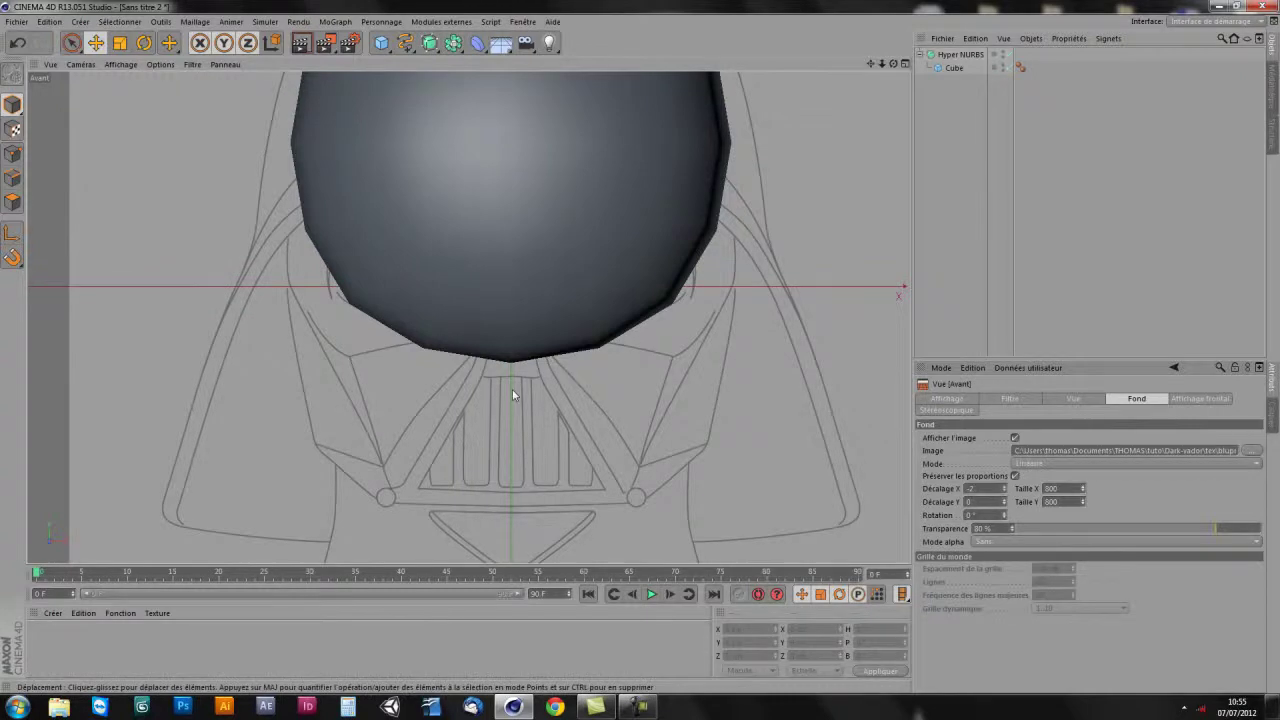
- Select the Hyper NURBS and zoom the front view to frame sphere and blueprint
middle_click_drag(556, 478, 512, 341, "alt")
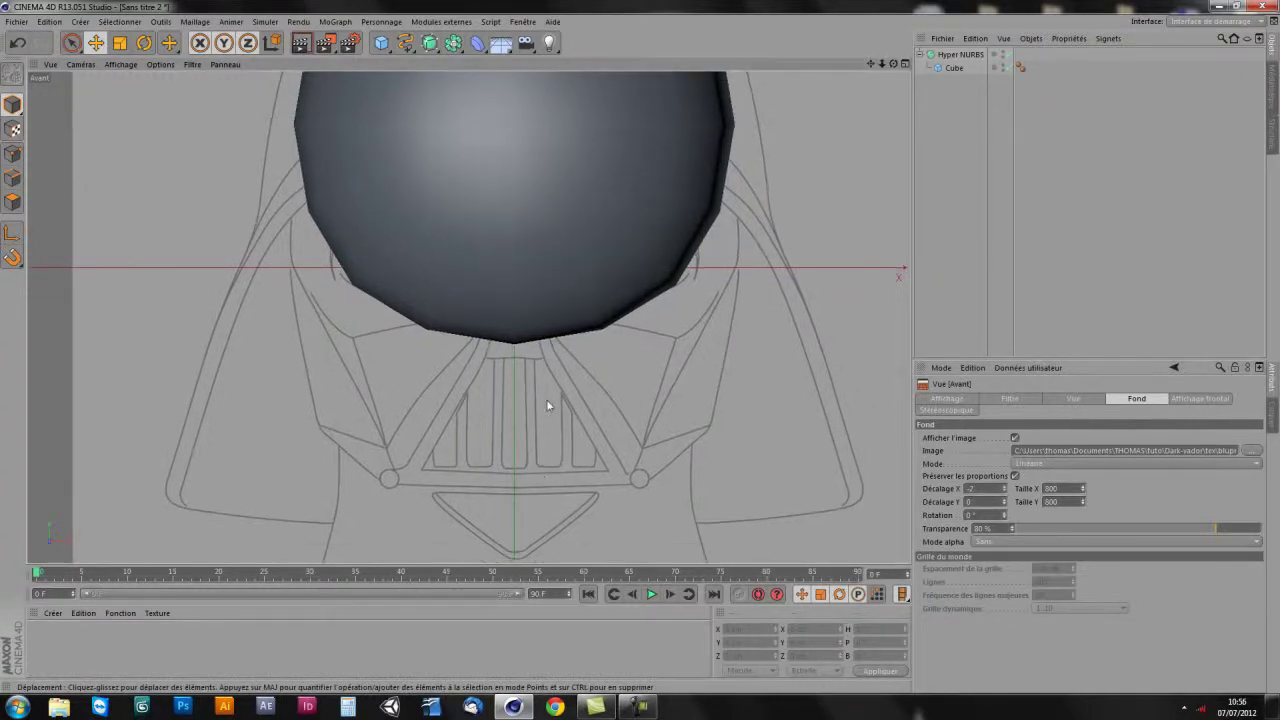
middle_click_drag(564, 383, 568, 421, "alt")
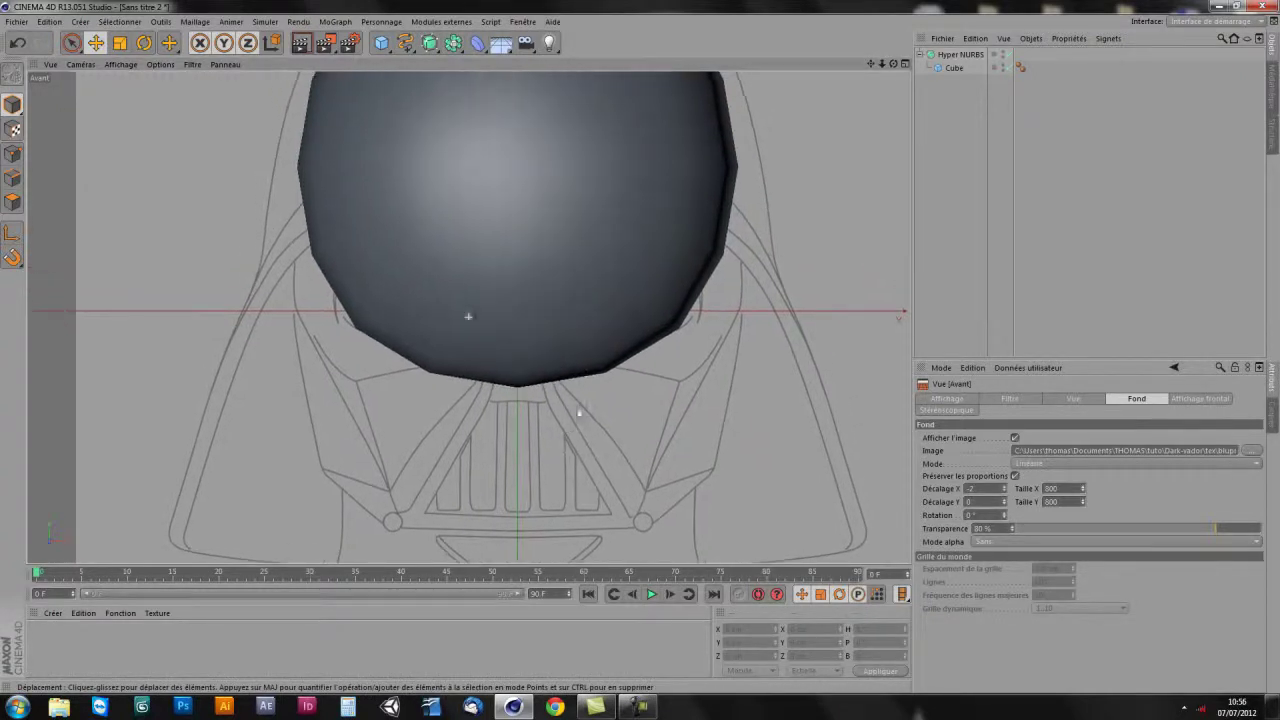
left_click(571, 341)
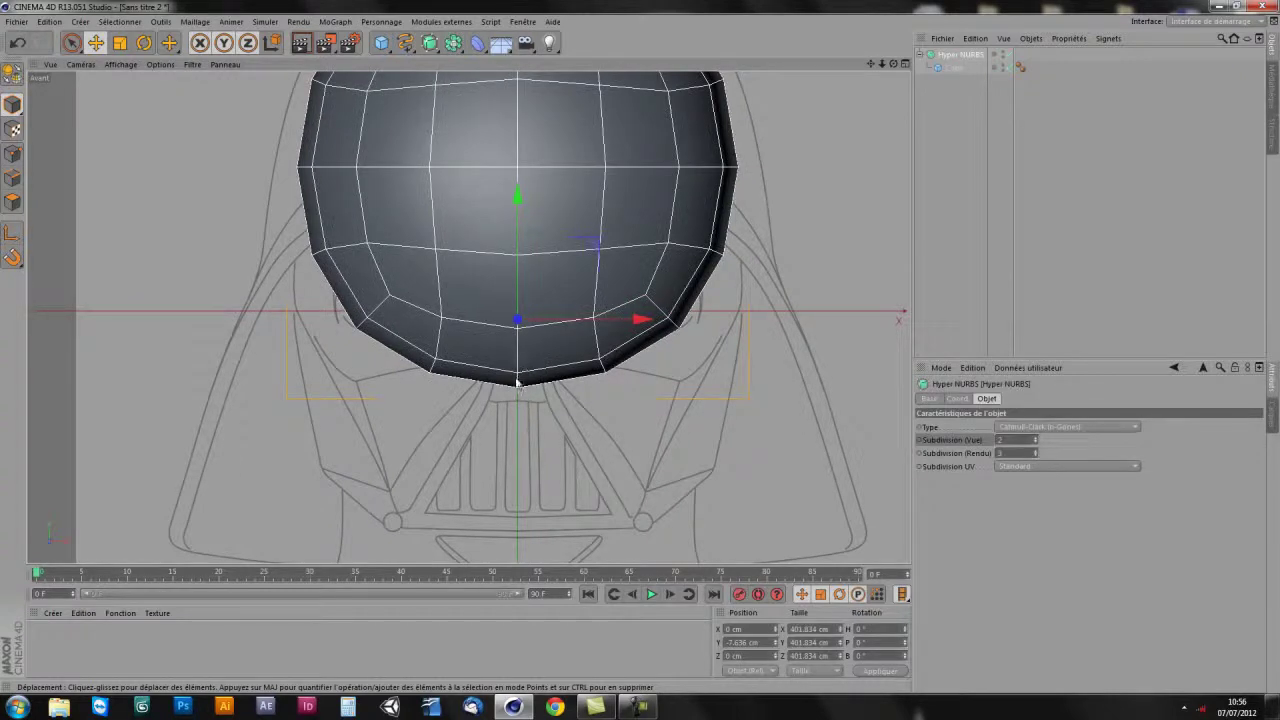
scroll(521, 377, "down", 3)
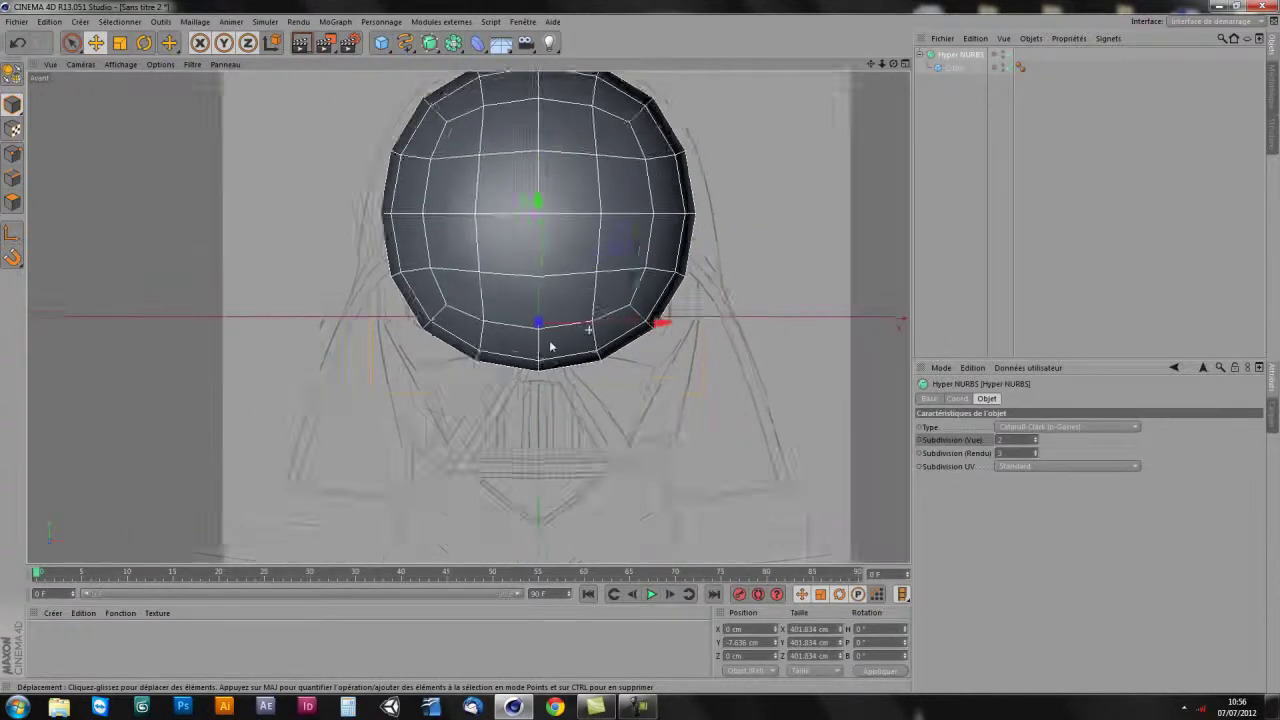
scroll(561, 369, "down", 1)
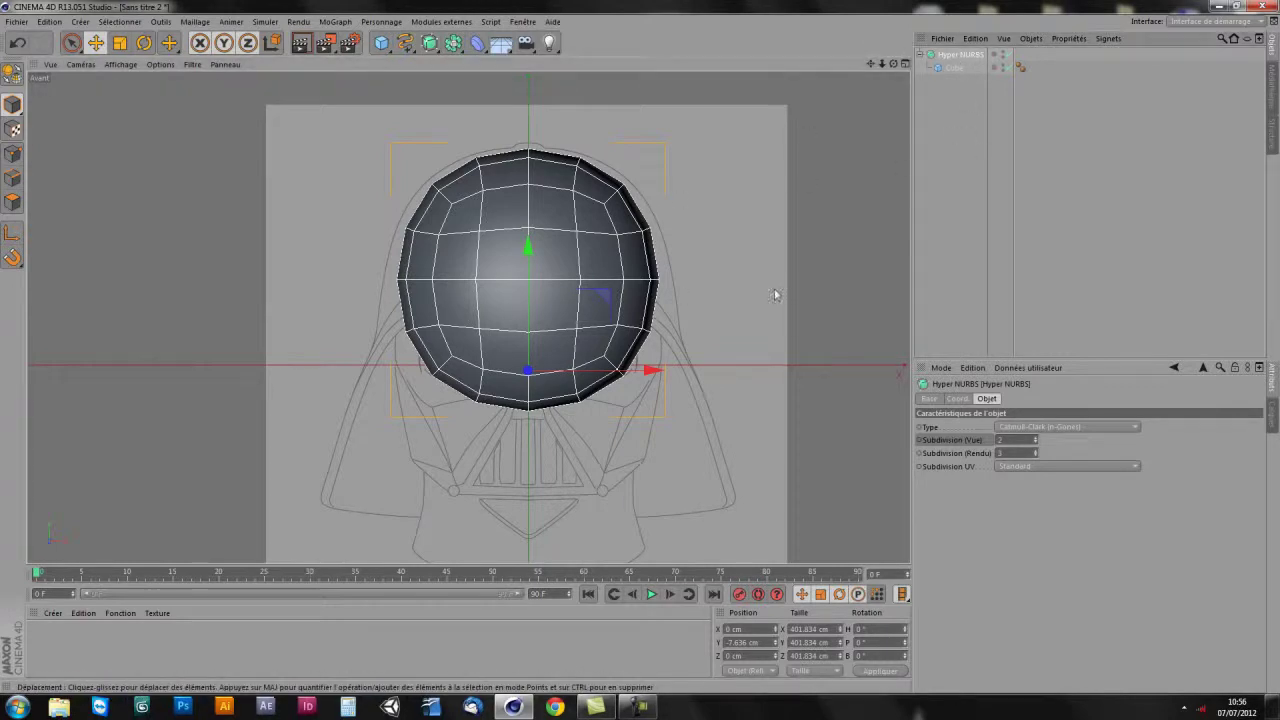
scroll(630, 318, "up", 1)
scroll(620, 305, "up", 1)
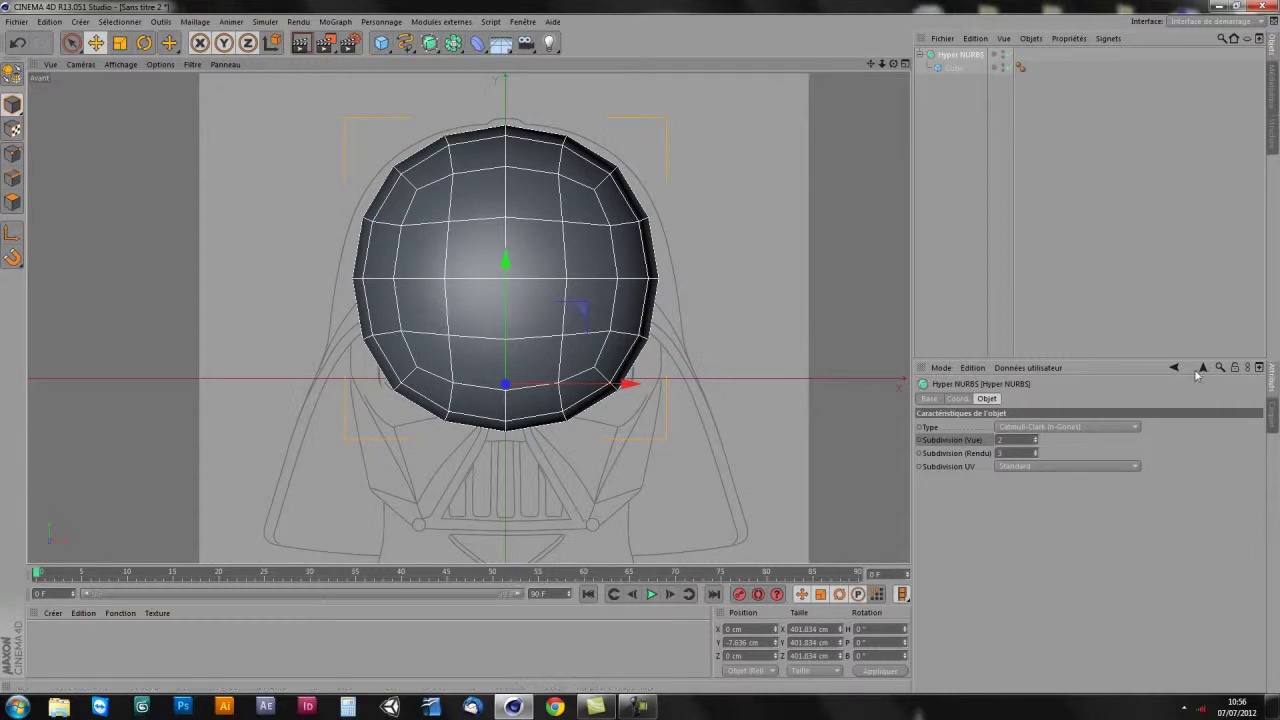
- Make the cube editable with C, test-move a polygon and undo, then reselect Hyper NURBS
left_click(952, 67)
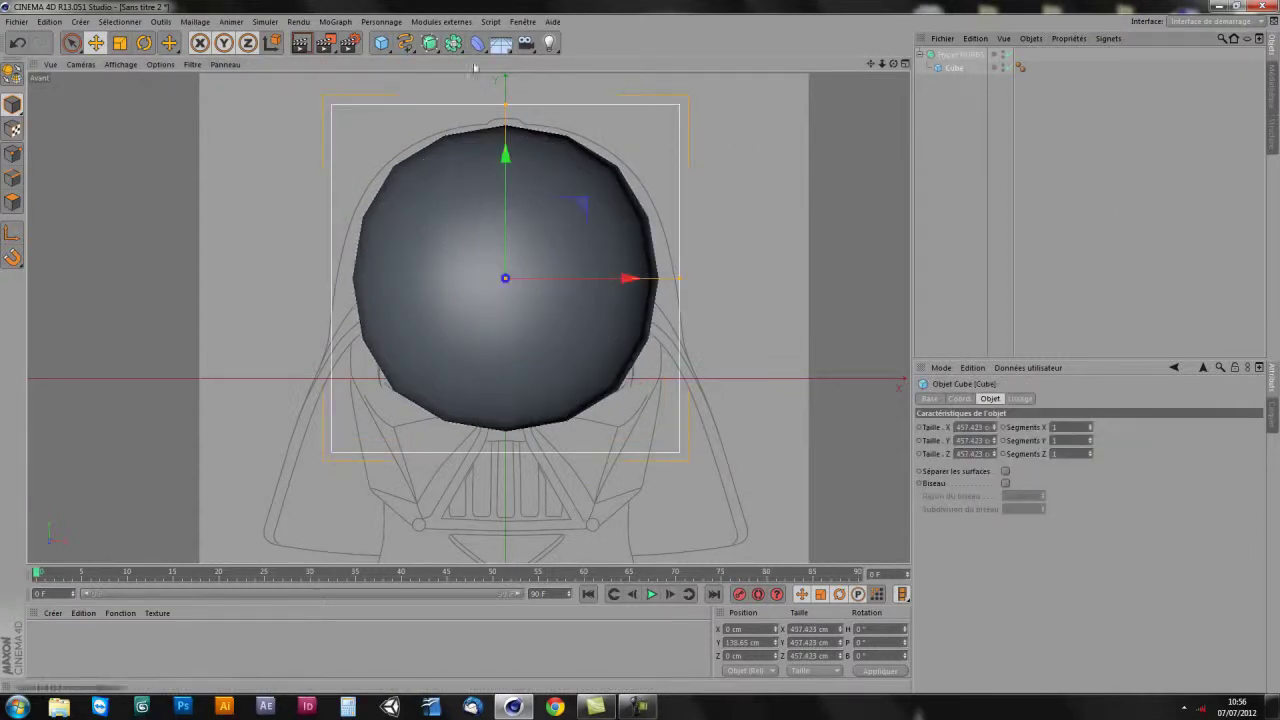
left_click(506, 104)
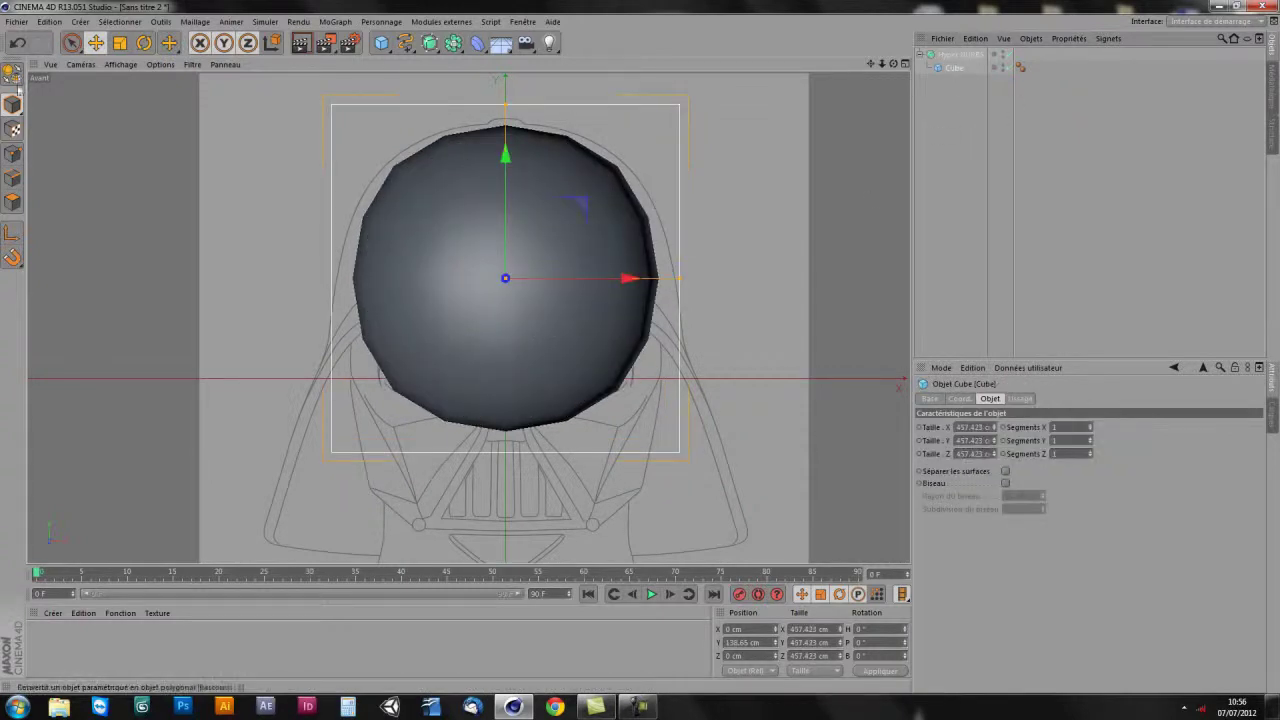
key("c")
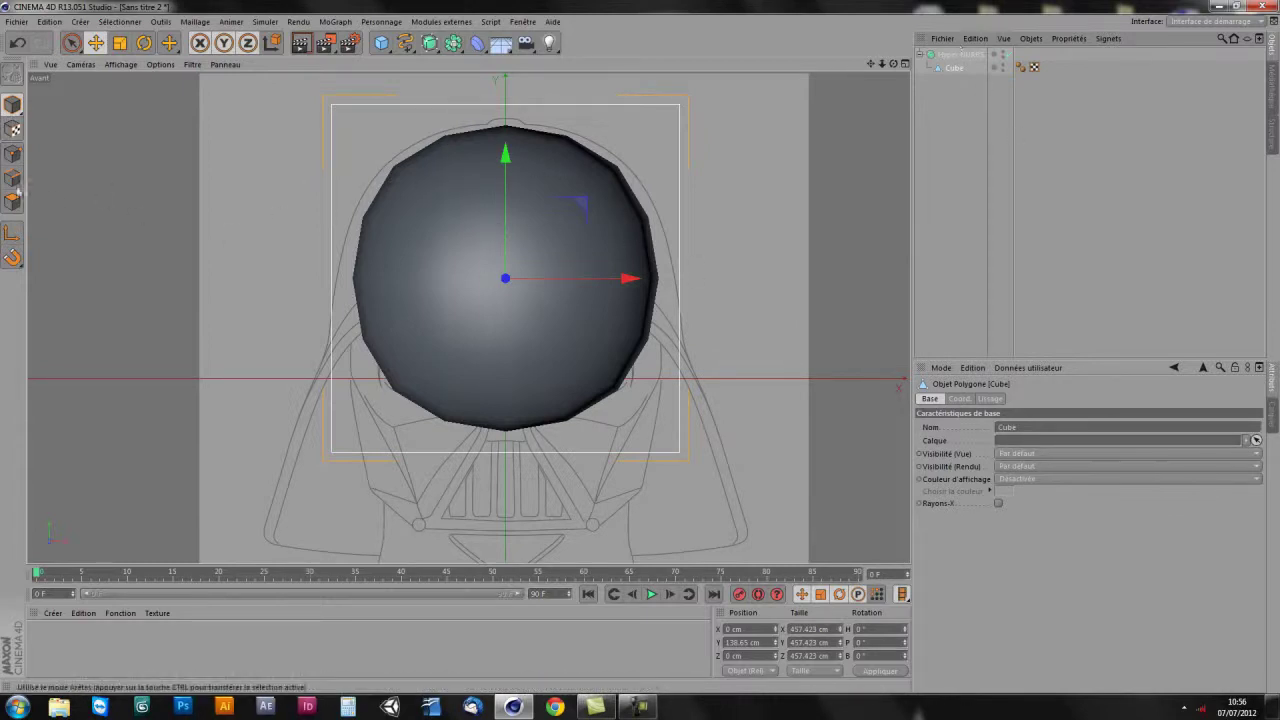
left_click(493, 251)
left_click(506, 245)
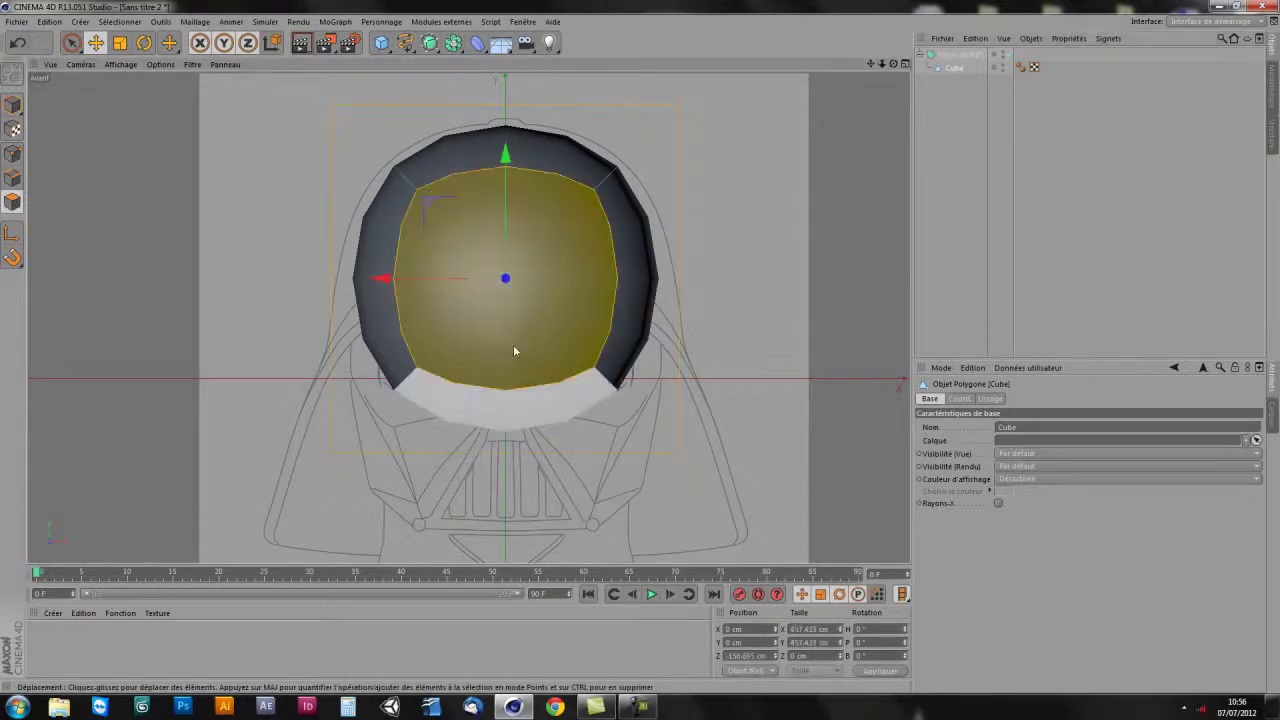
mouse_move(403, 280)
left_mouse_down()
mouse_move(405, 292)
mouse_move(280, 292)
left_mouse_up()
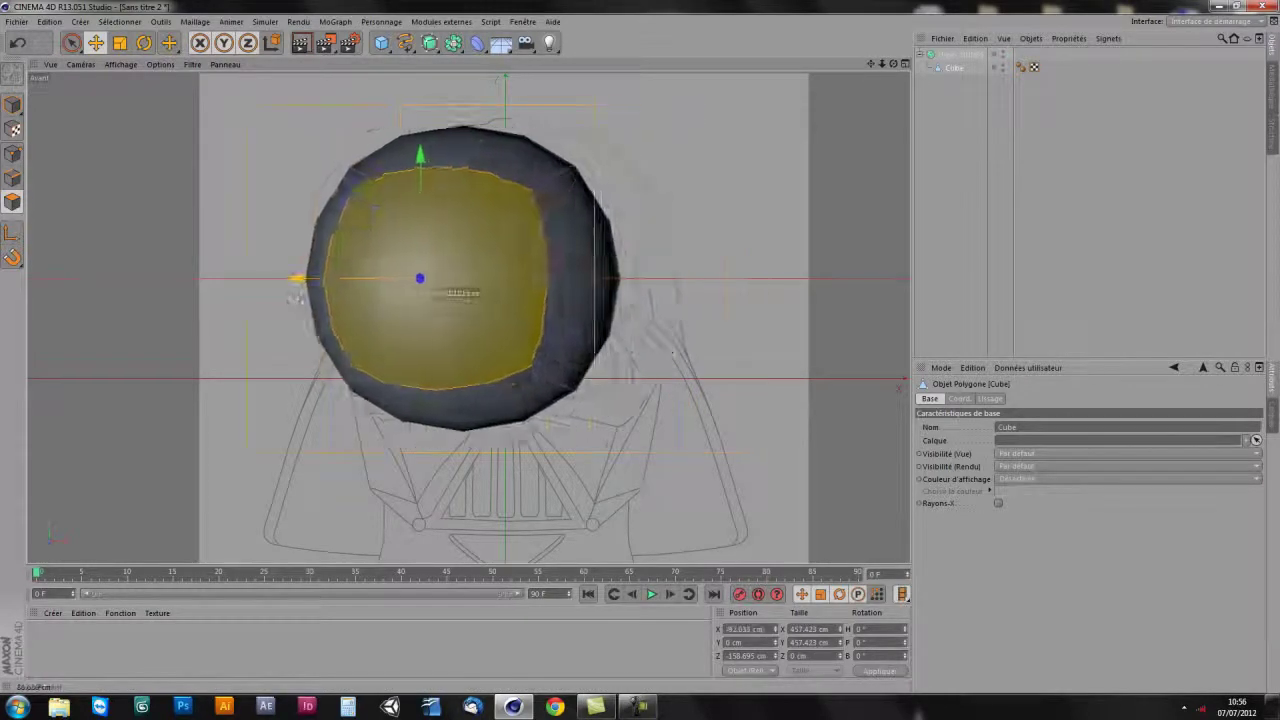
key("ctrl+z")
left_click_drag(972, 58, 972, 56)
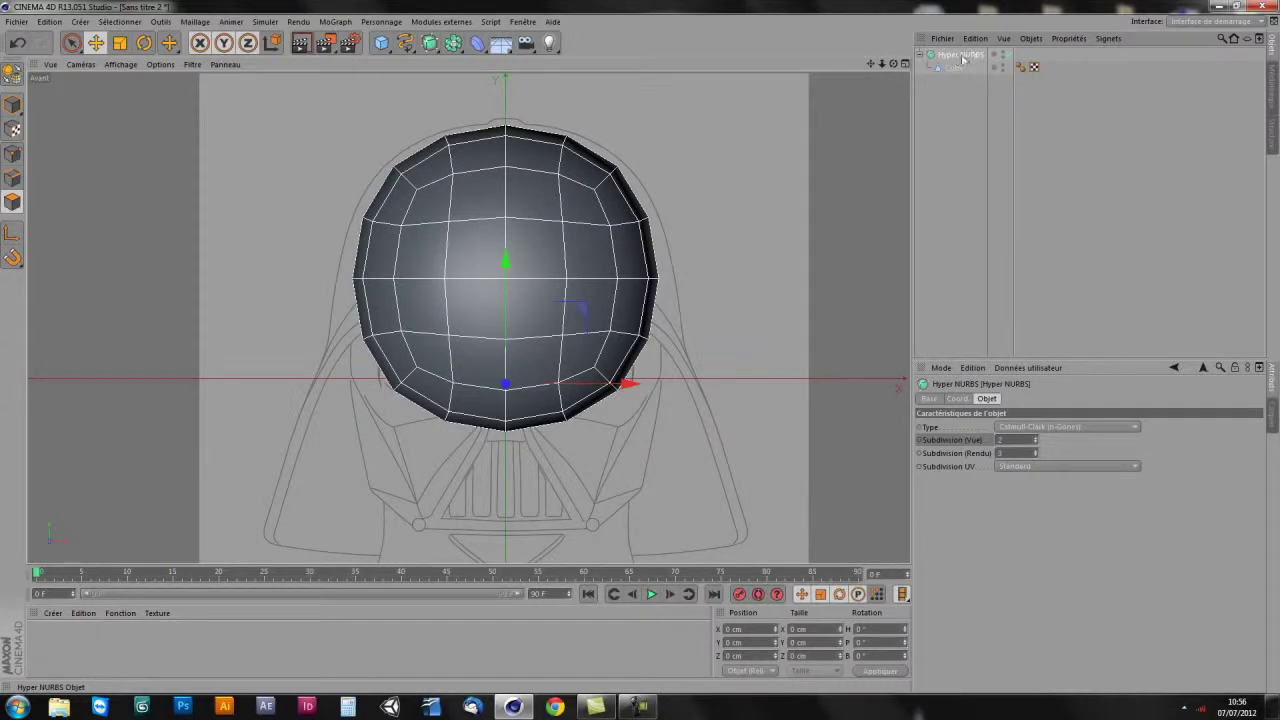
- Set Hyper NURBS render subdivision to 2, keeping view subdivision at 2
left_click(14, 73)
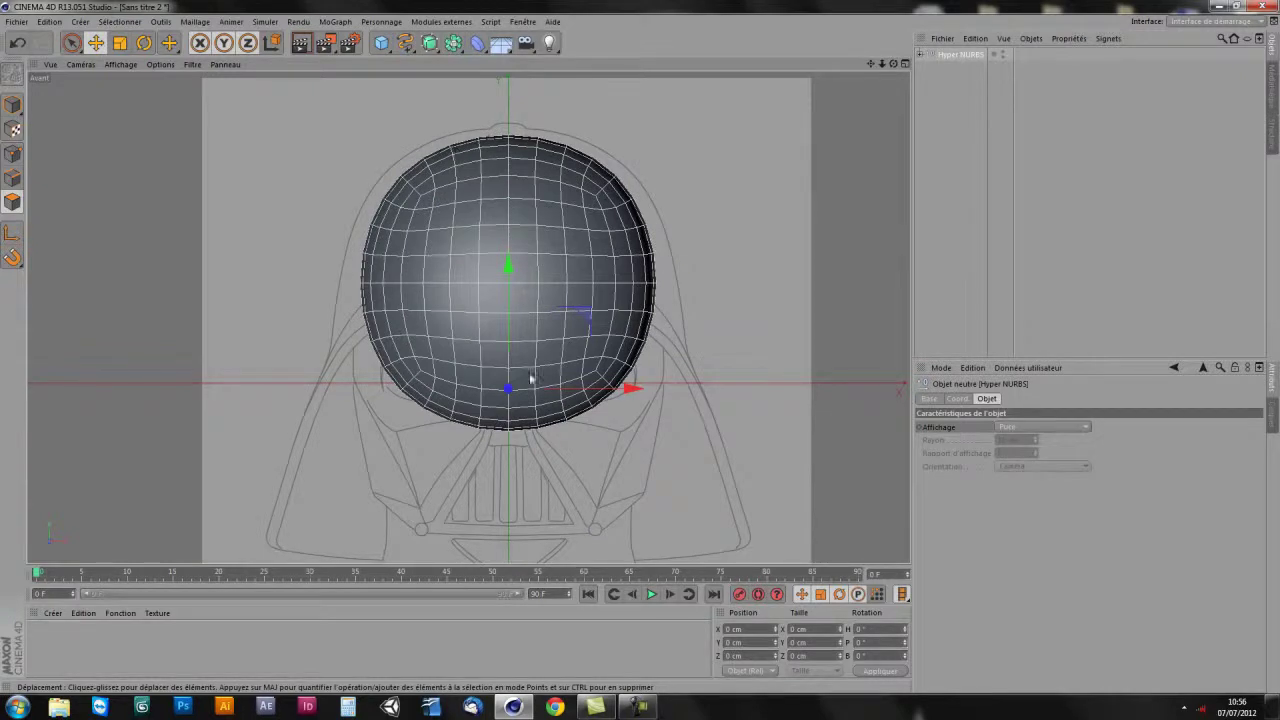
key("ctrl+z")
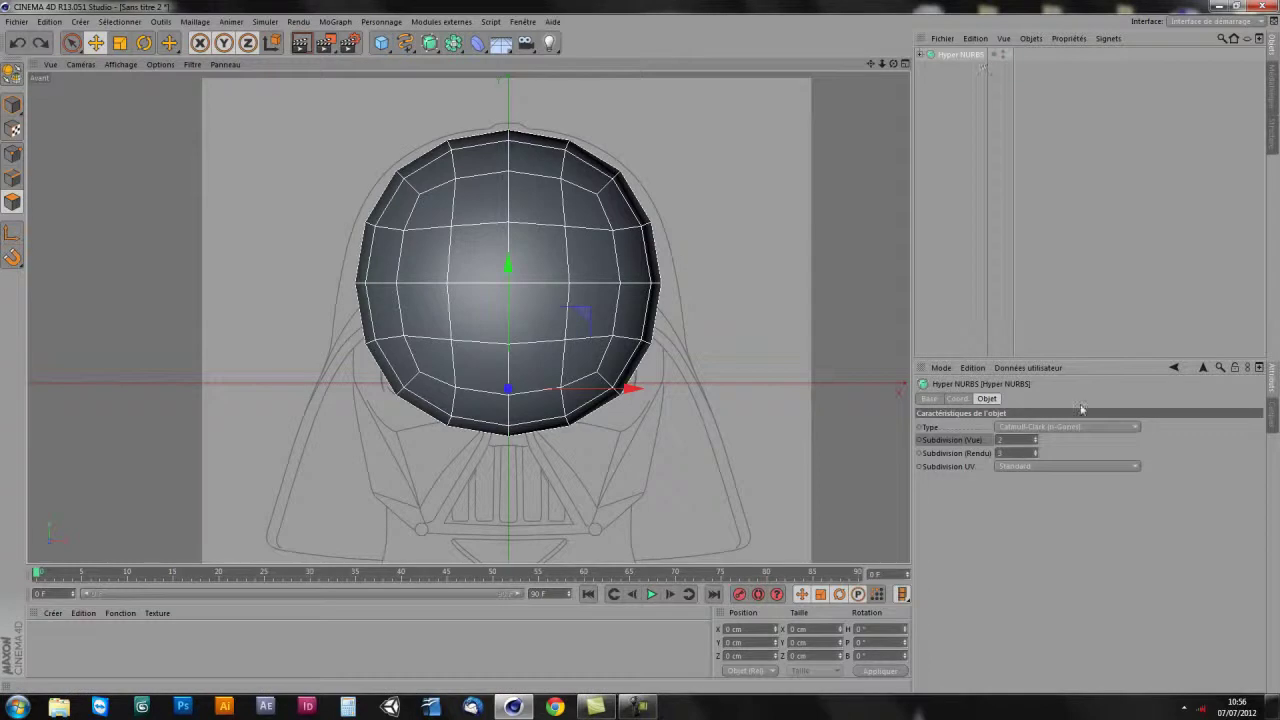
left_click(1012, 453)
type("2")
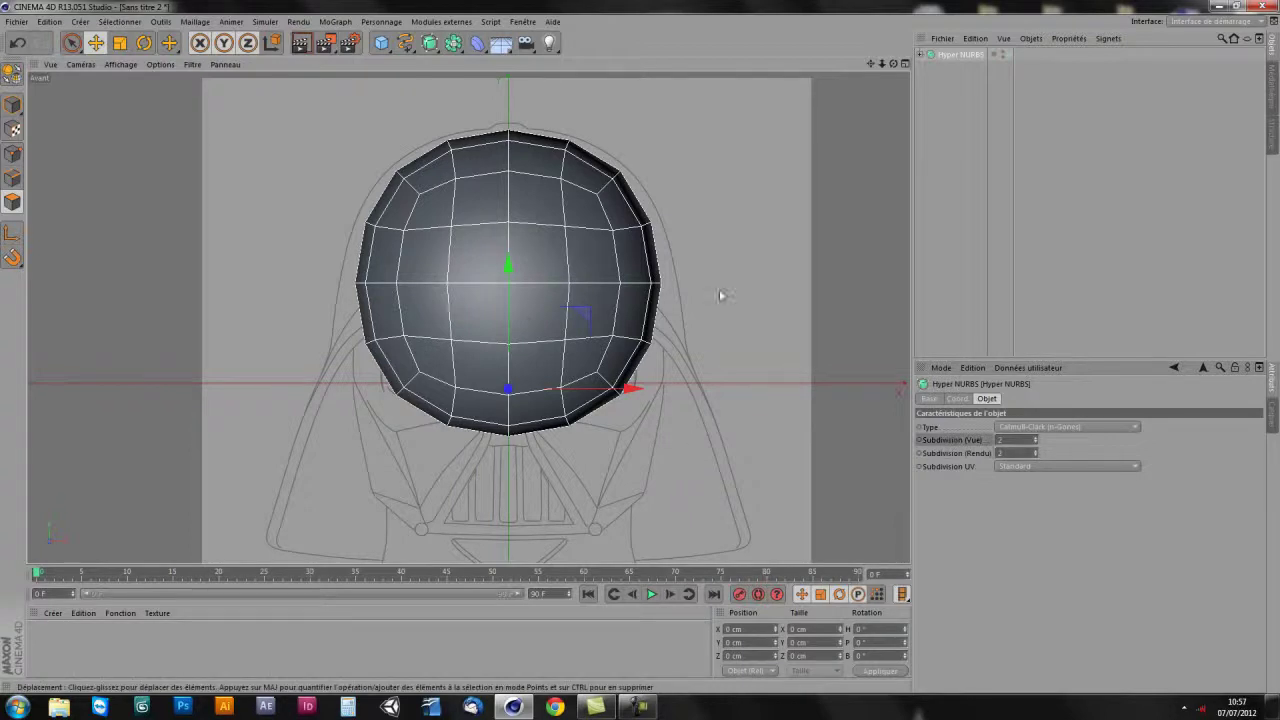
left_click(1036, 440)
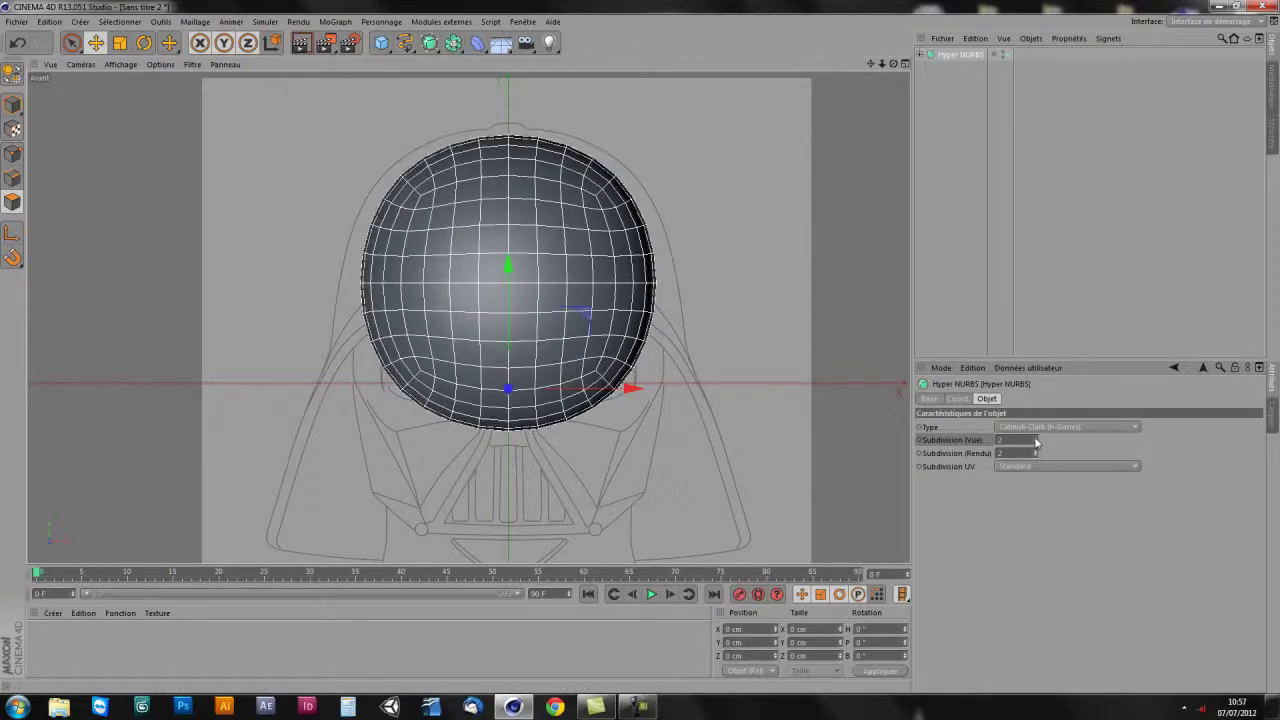
left_click(1036, 444)
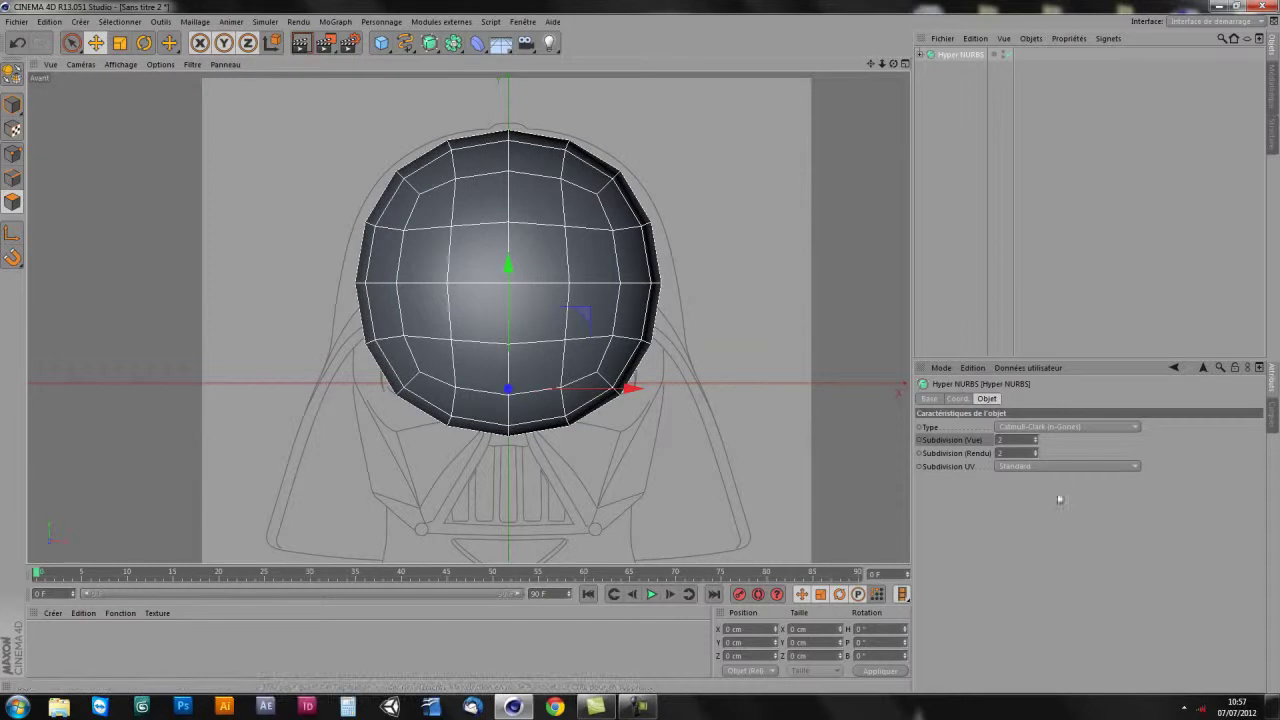
- Scale the sphere up to 438.802 cm and lower it onto the blueprint dome
left_click(13, 104)
key("t")
left_click_drag(548, 332, 586, 306)
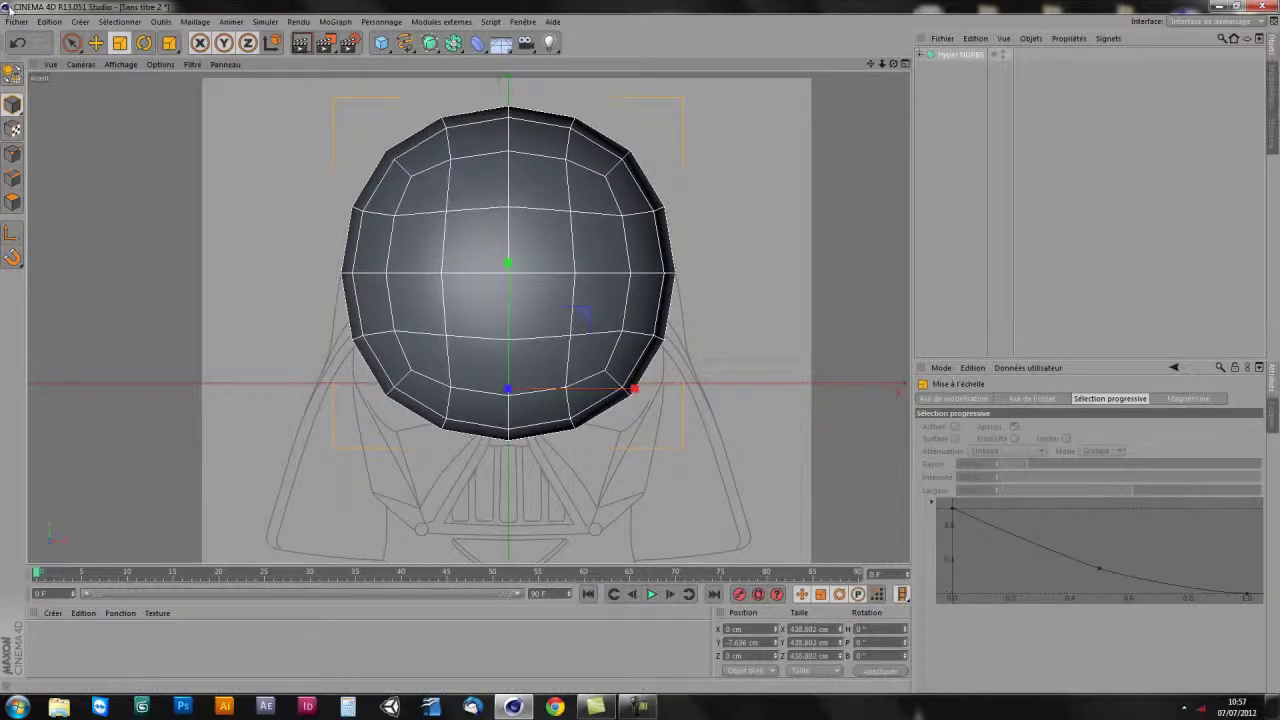
left_click(95, 42)
left_click_drag(512, 279, 512, 299)
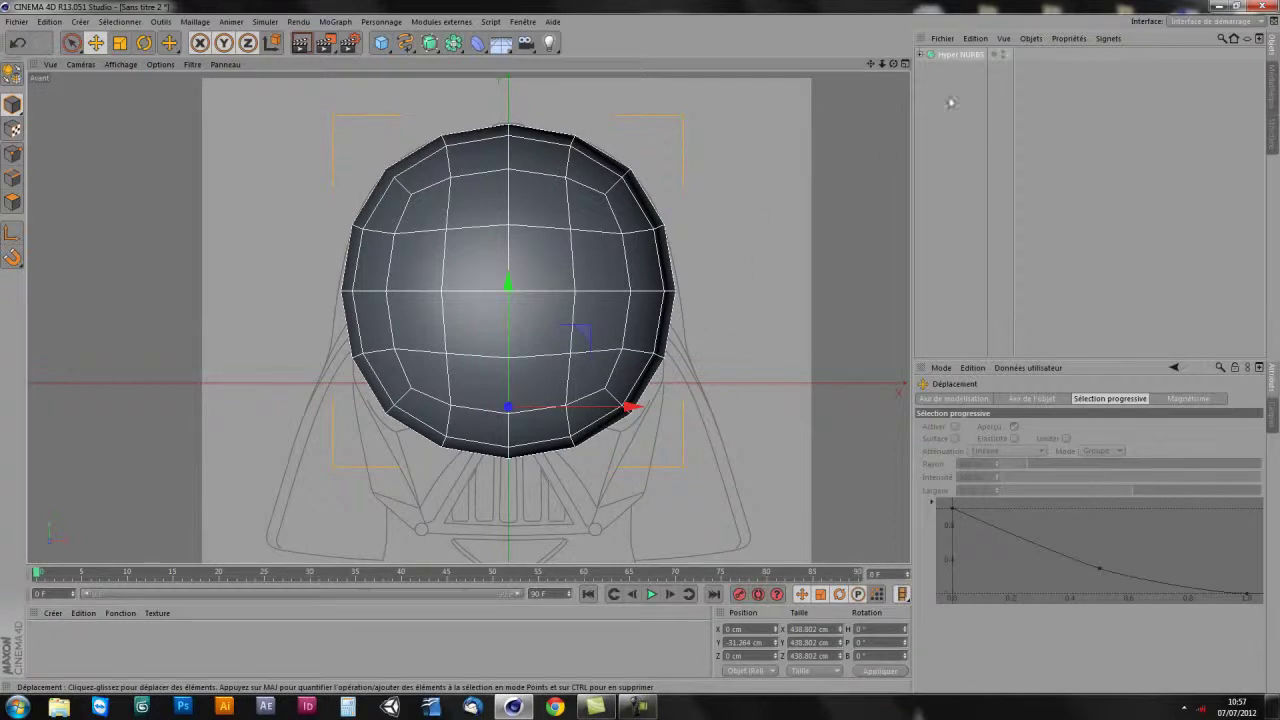
- Bake the Hyper NURBS into an editable mesh and select the resulting Cube
left_click(960, 54)
left_click(13, 72)
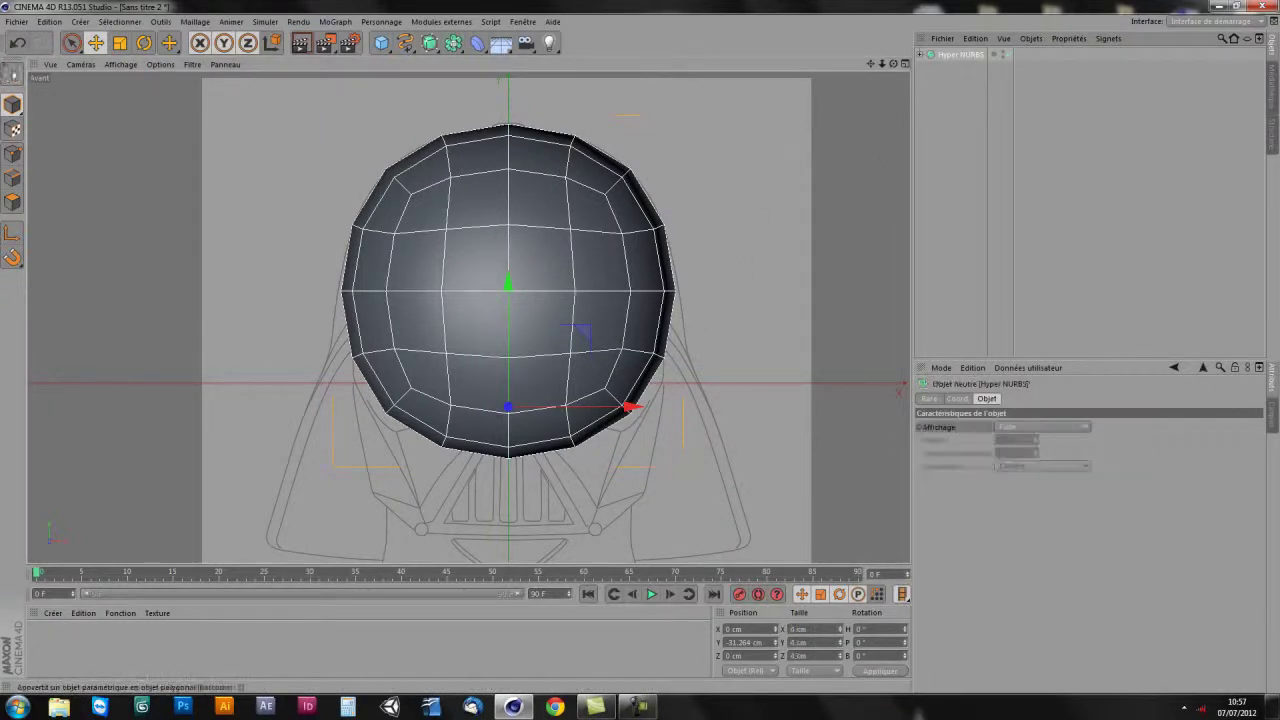
left_click(921, 54)
left_click(954, 67)
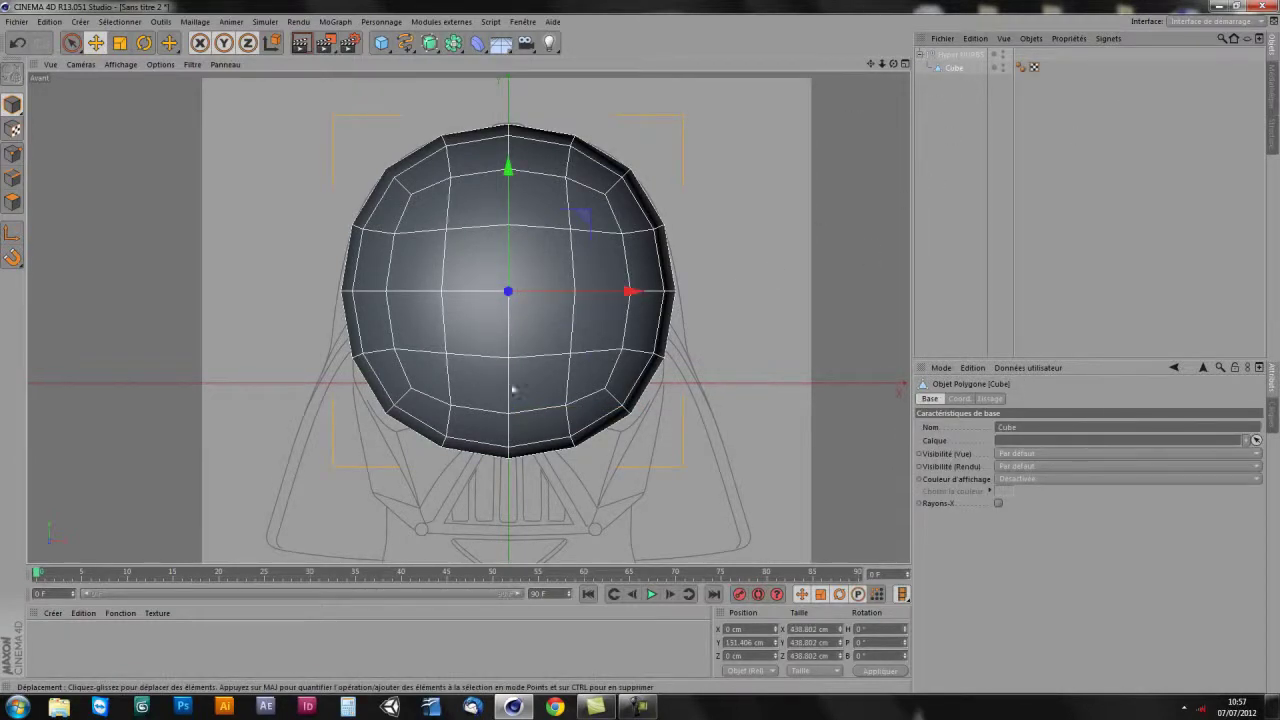
- Dissolve the leftover Hyper NURBS parent null and select the standalone baked Cube
left_click(960, 55)
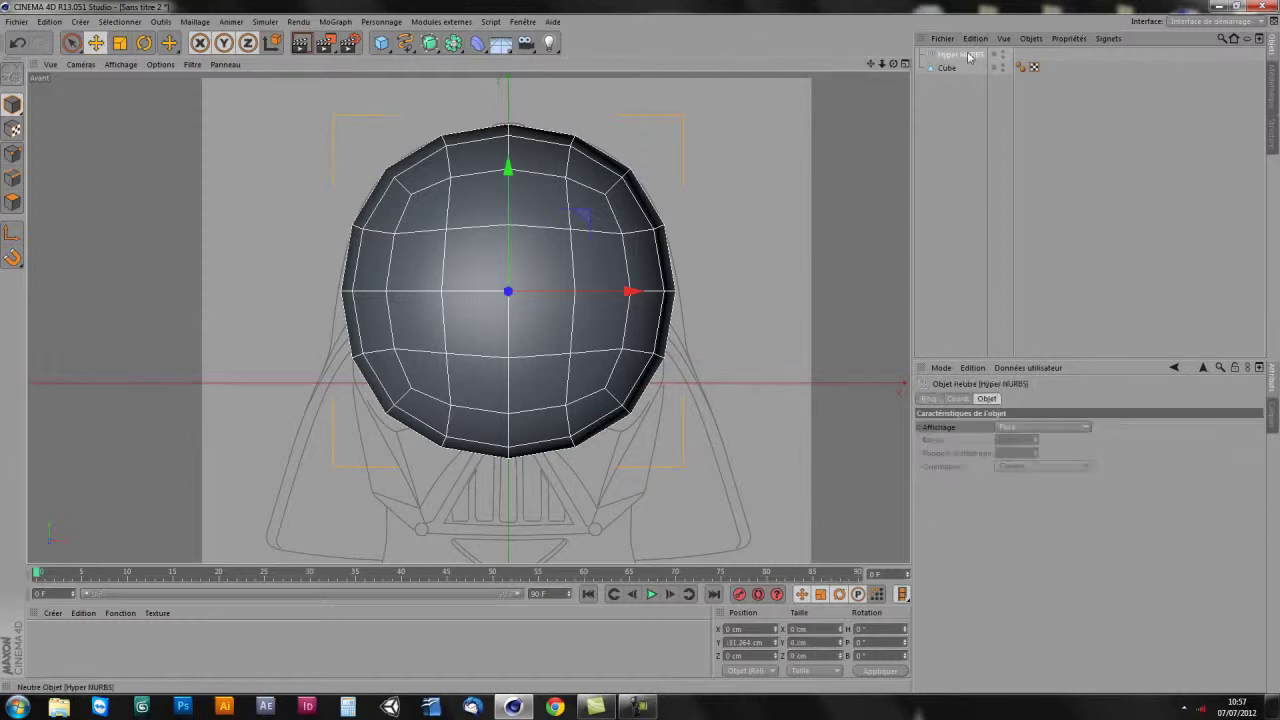
key("c")
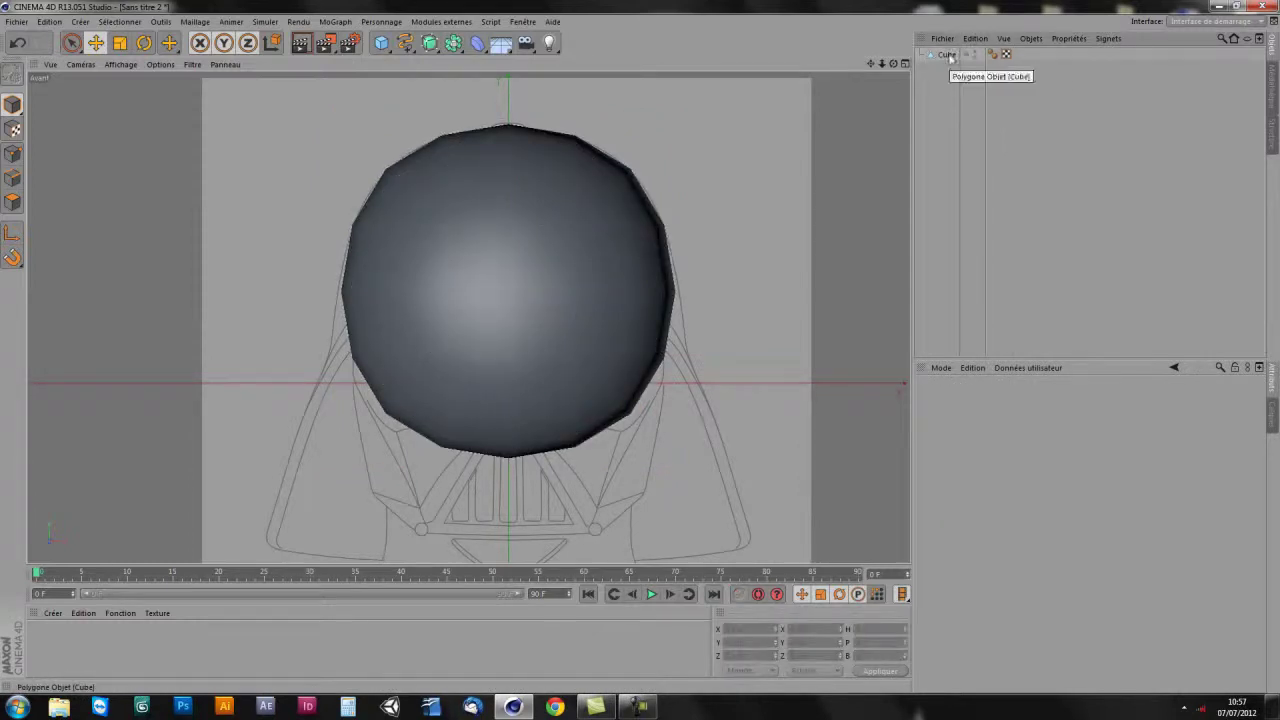
left_click(948, 55)
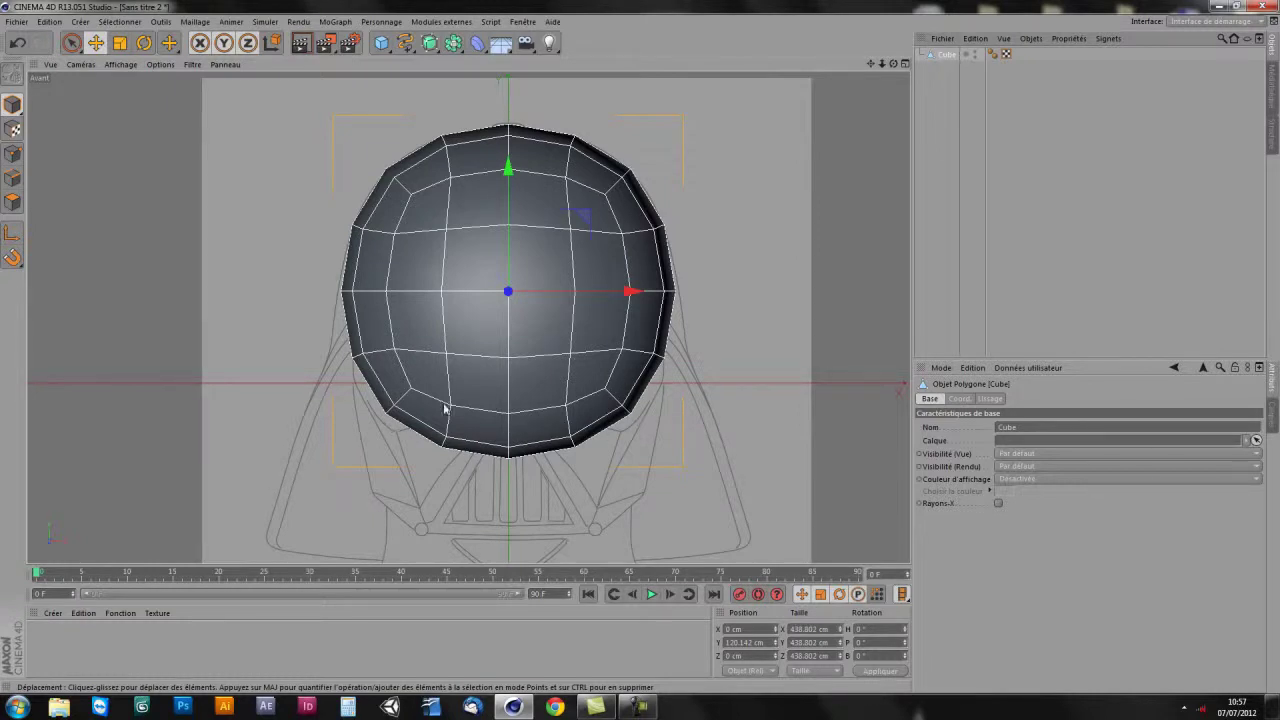
- Enter Polygon mode and choose Rectangle Selection for picking the Cube's faces
left_click(12, 201)
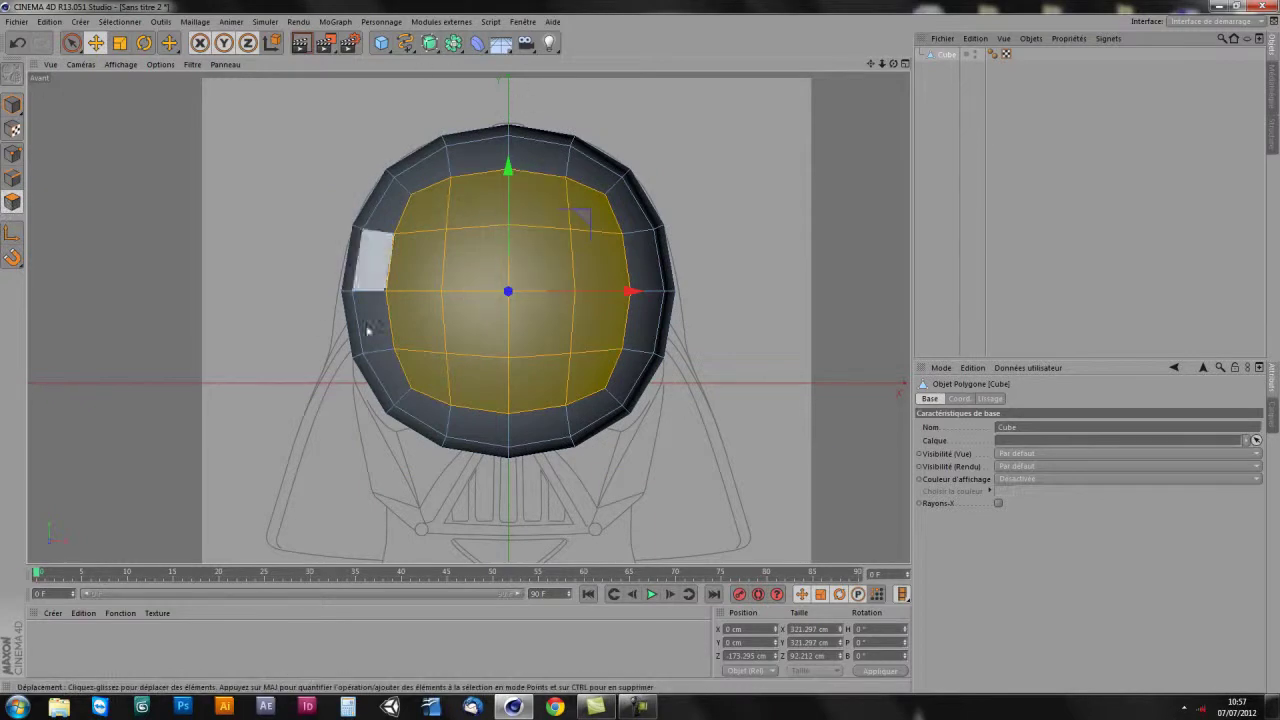
left_click(72, 43)
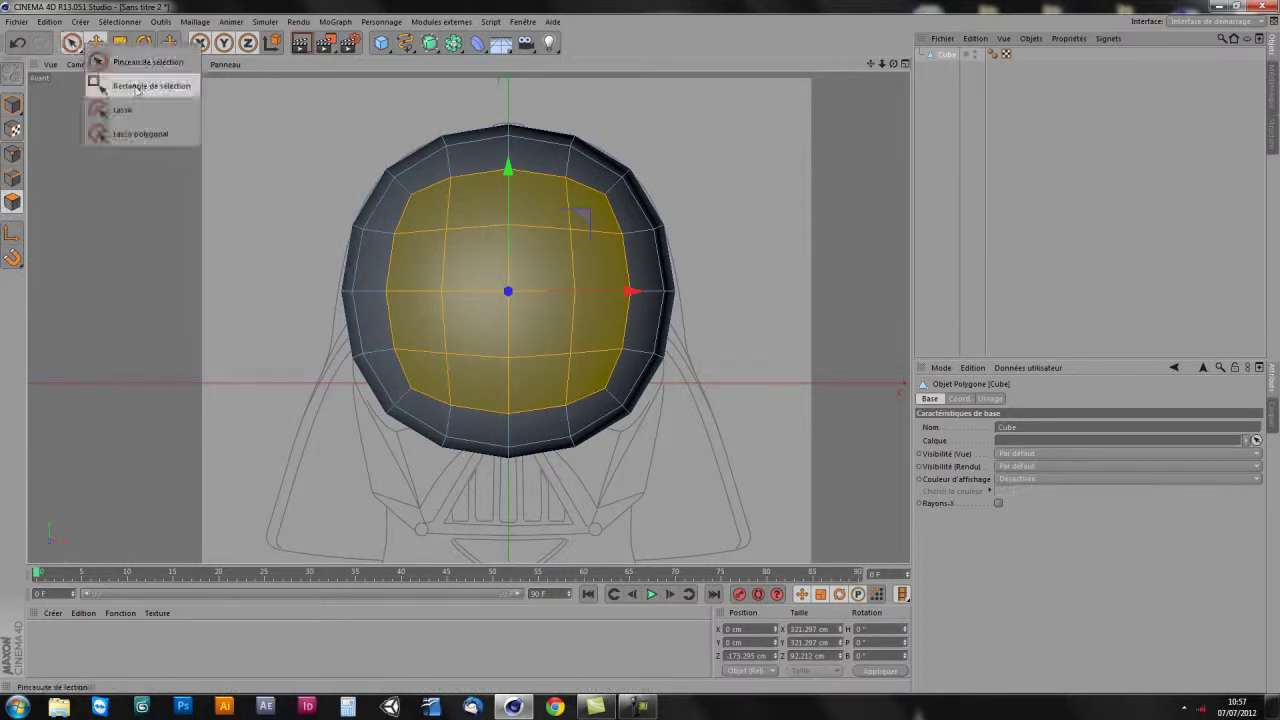
left_click(140, 86)
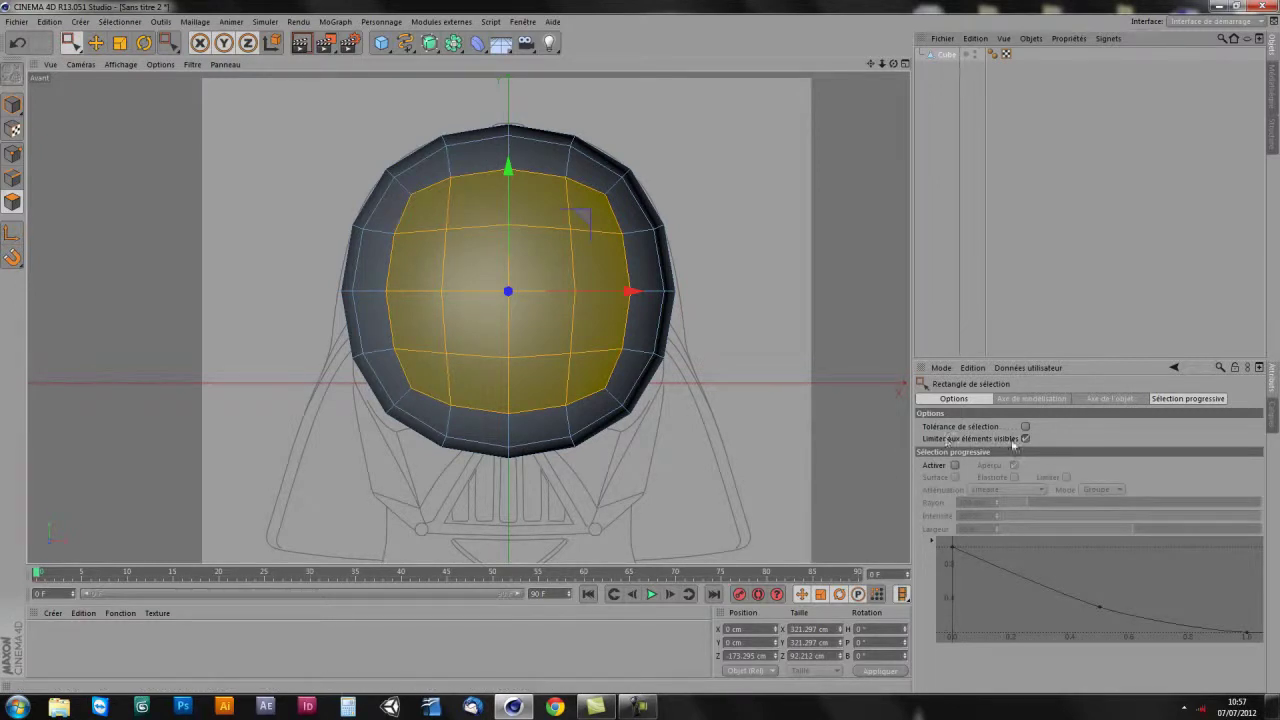
- Box-select the left half of the sphere's polygons in the front view
left_click(1025, 439)
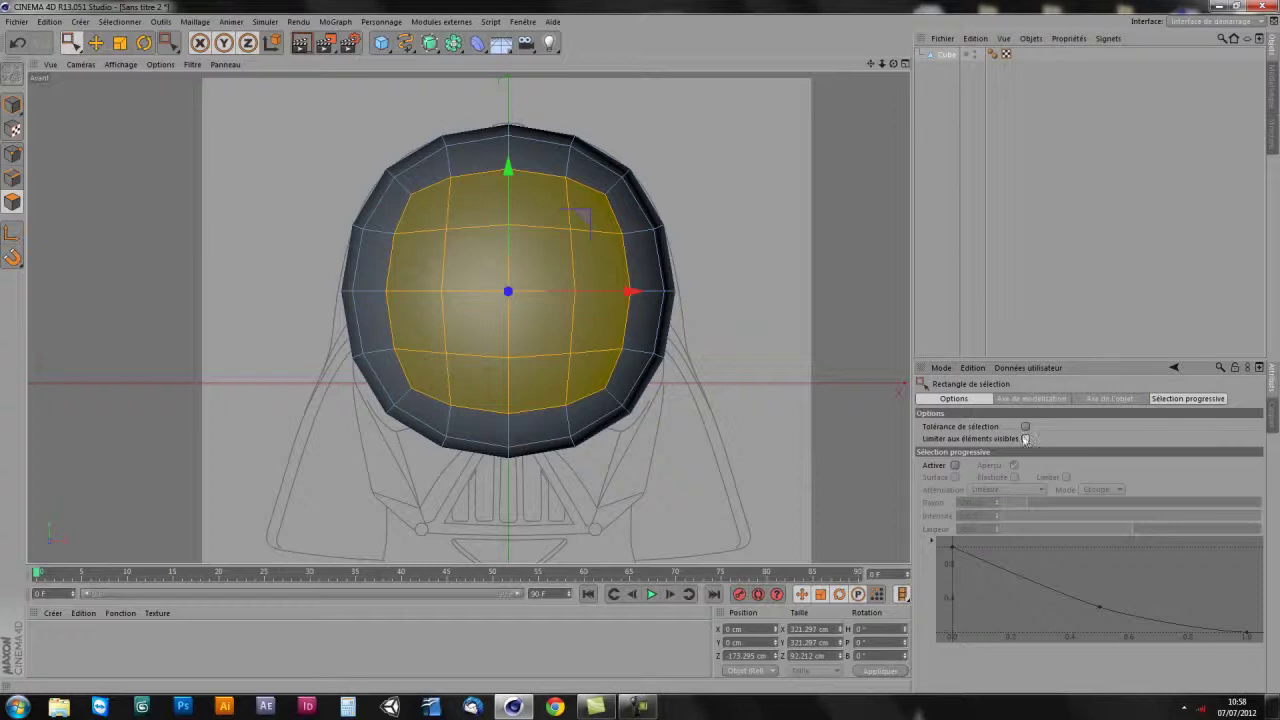
left_click(1025, 439)
left_click_drag(712, 205, 546, 462)
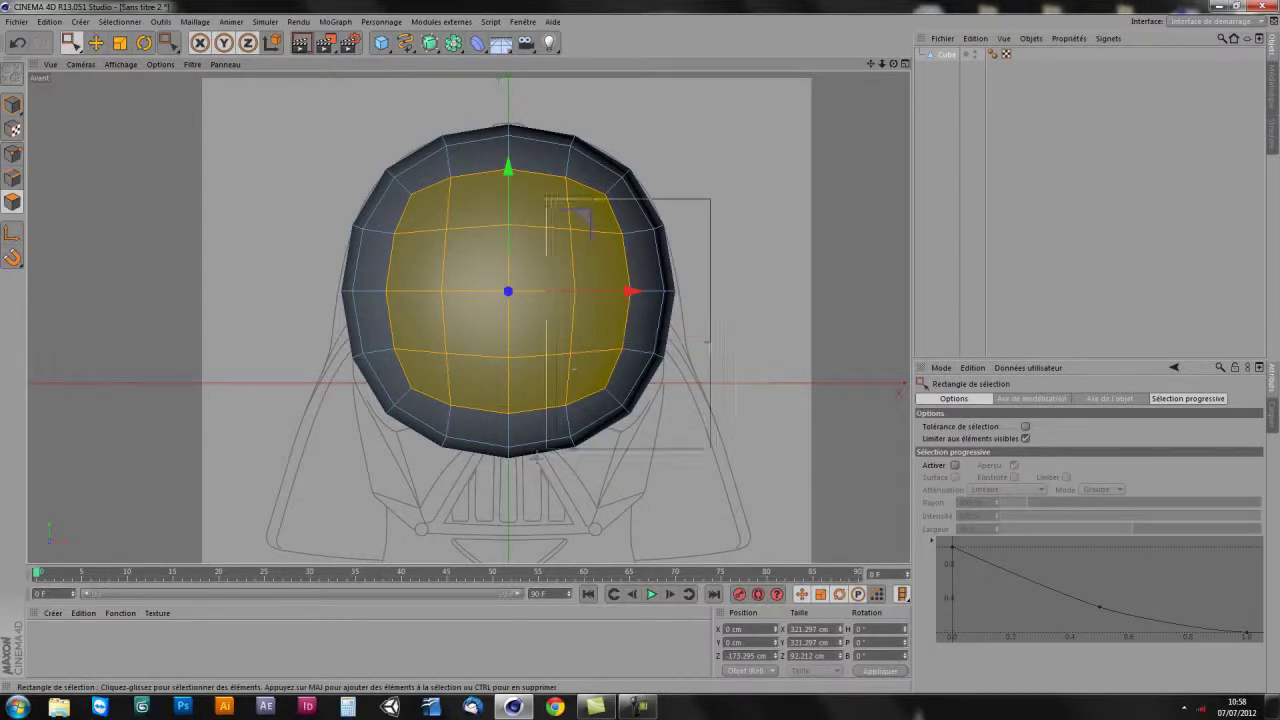
left_click_drag(313, 99, 517, 503)
- Orbit the perspective view to check the selected faces, then return to the front view
middle_click(506, 264)
middle_click(346, 206)
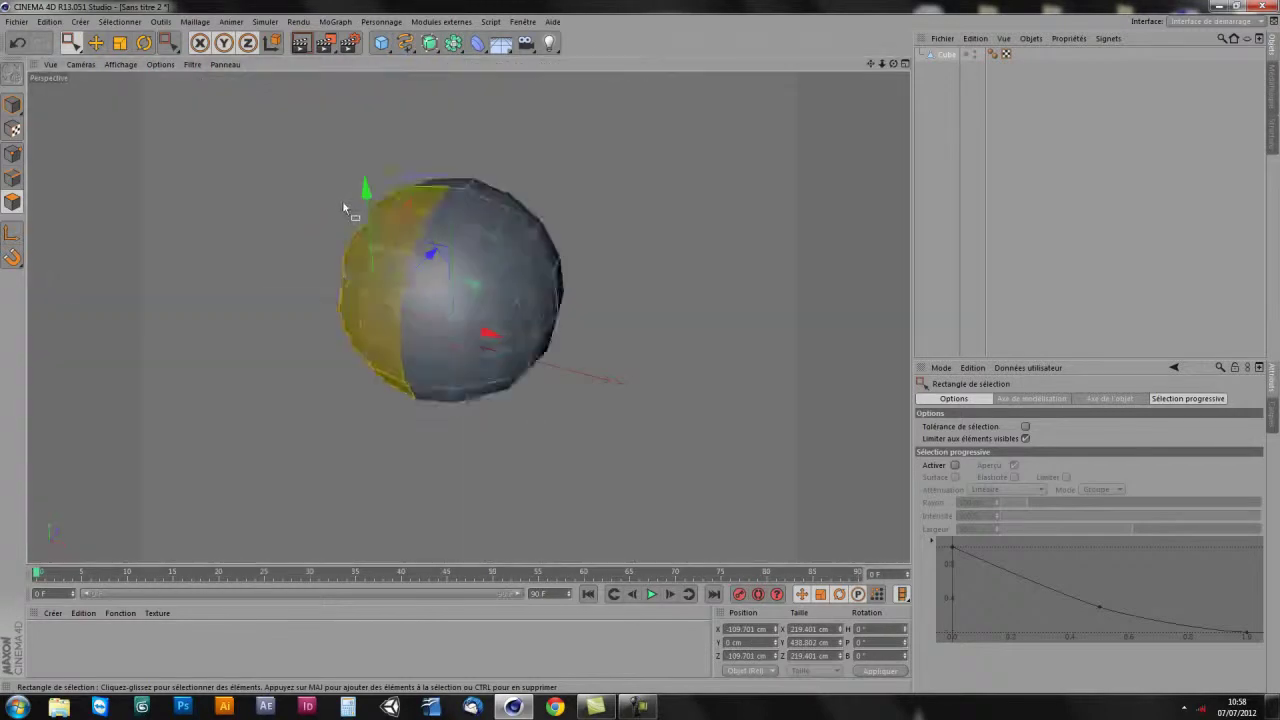
left_click_drag(346, 206, 608, 371, "alt")
mouse_move(354, 231)
left_mouse_down("alt")
mouse_move(426, 346)
mouse_move(686, 300)
mouse_move(534, 434)
mouse_move(419, 268)
left_mouse_up("alt")
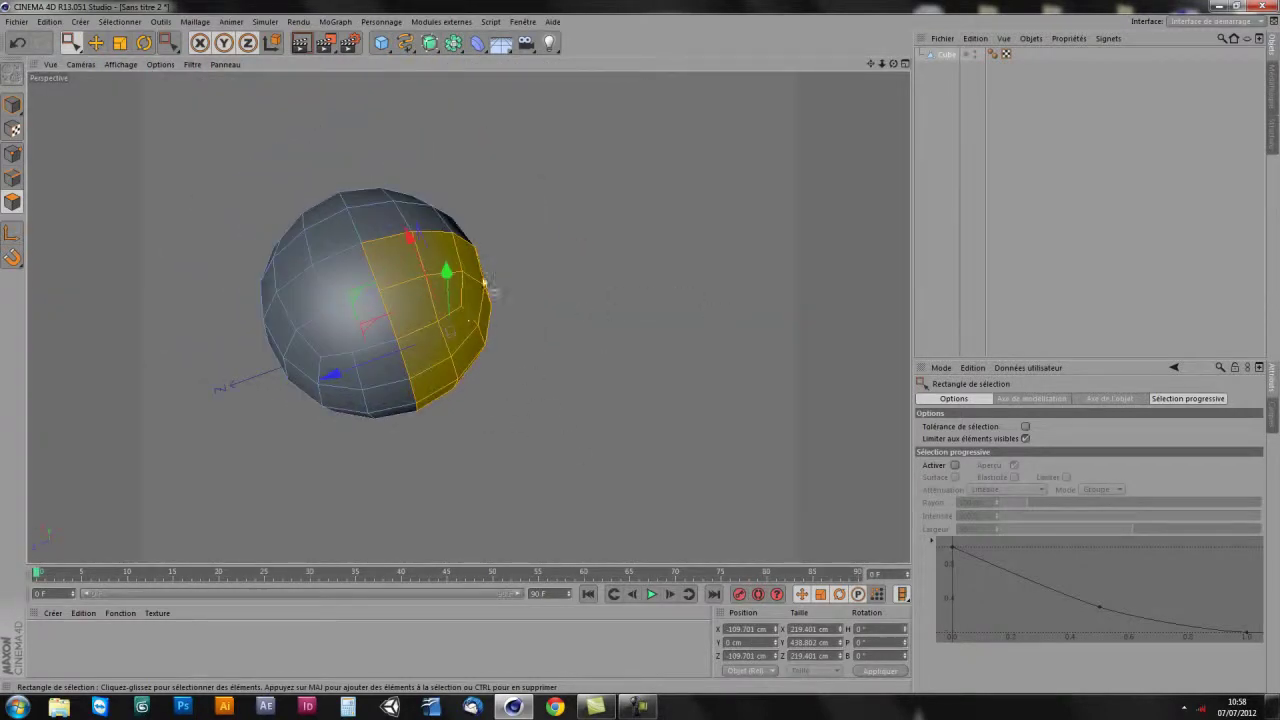
mouse_move(494, 346)
left_mouse_down("alt")
mouse_move(451, 397)
mouse_move(480, 437)
left_mouse_up("alt")
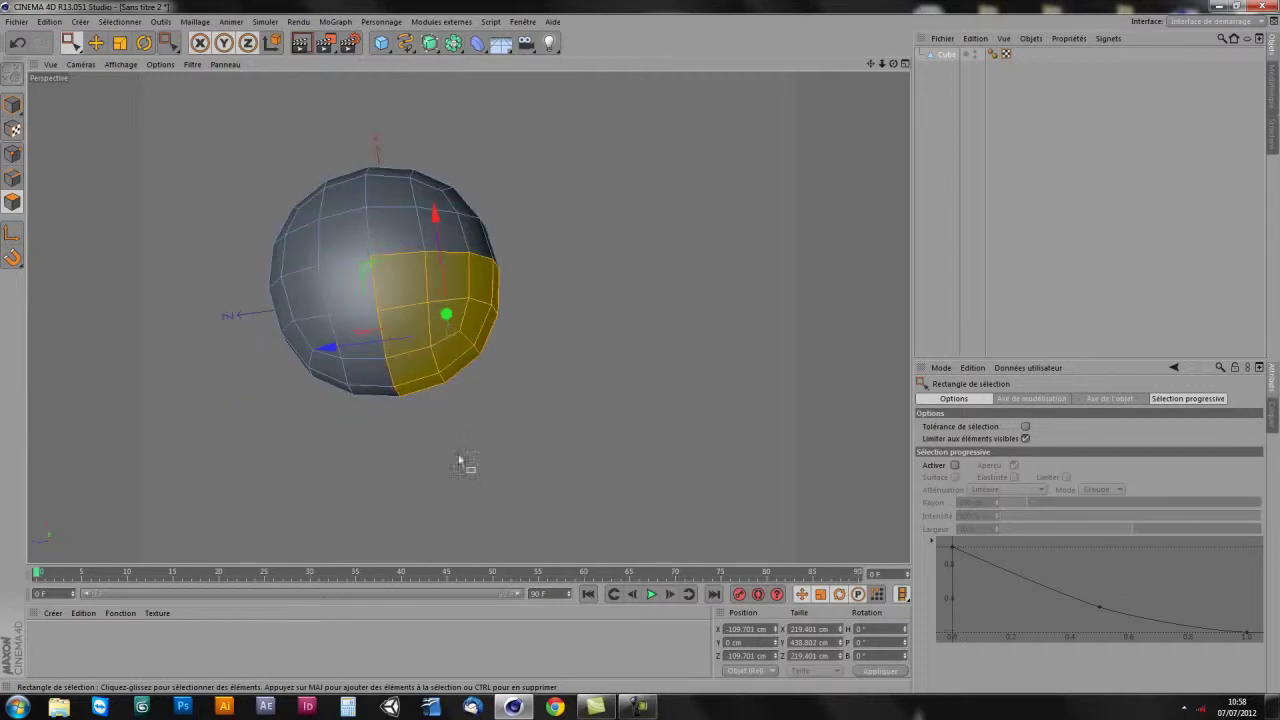
mouse_move(457, 343)
left_mouse_down("alt")
mouse_move(431, 370)
mouse_move(191, 194)
left_mouse_up("alt")
mouse_move(635, 341)
left_mouse_down("alt")
mouse_move(517, 341)
mouse_move(577, 343)
mouse_move(566, 383)
left_mouse_up("alt")
mouse_move(423, 283)
left_mouse_down("alt")
mouse_move(394, 329)
mouse_move(434, 343)
left_mouse_up("alt")
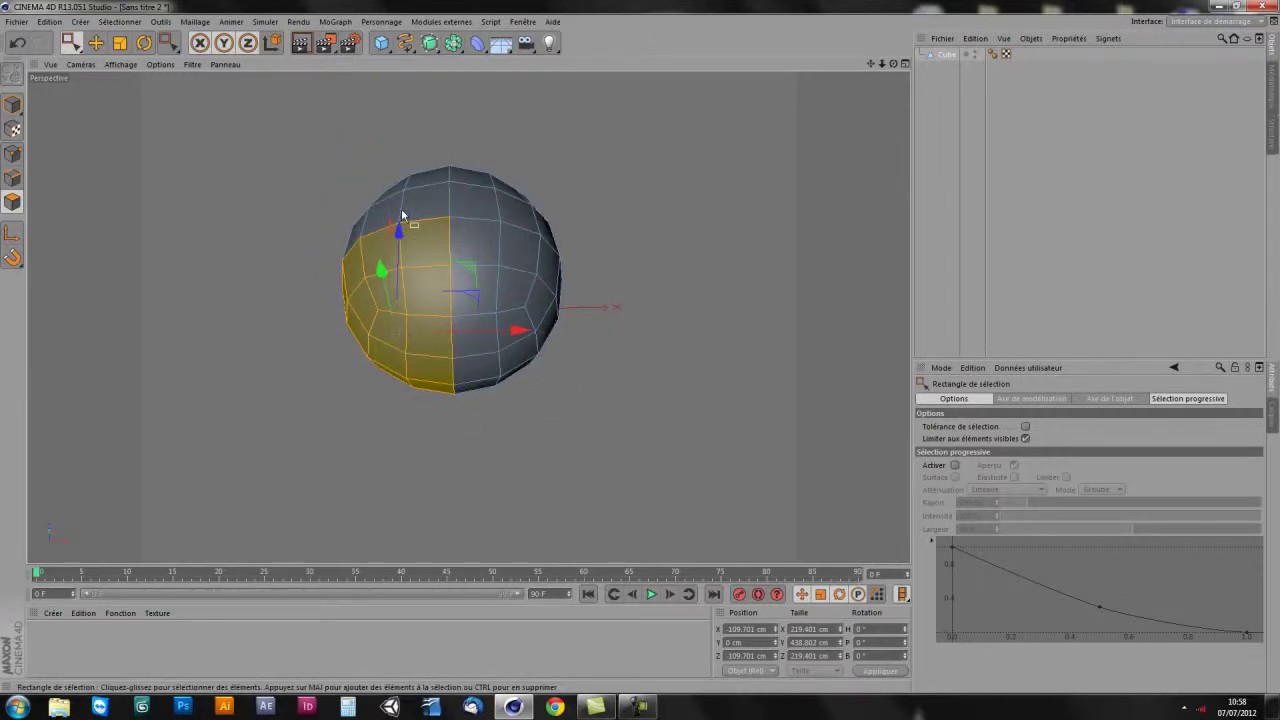
middle_click(620, 303)
key("F4")
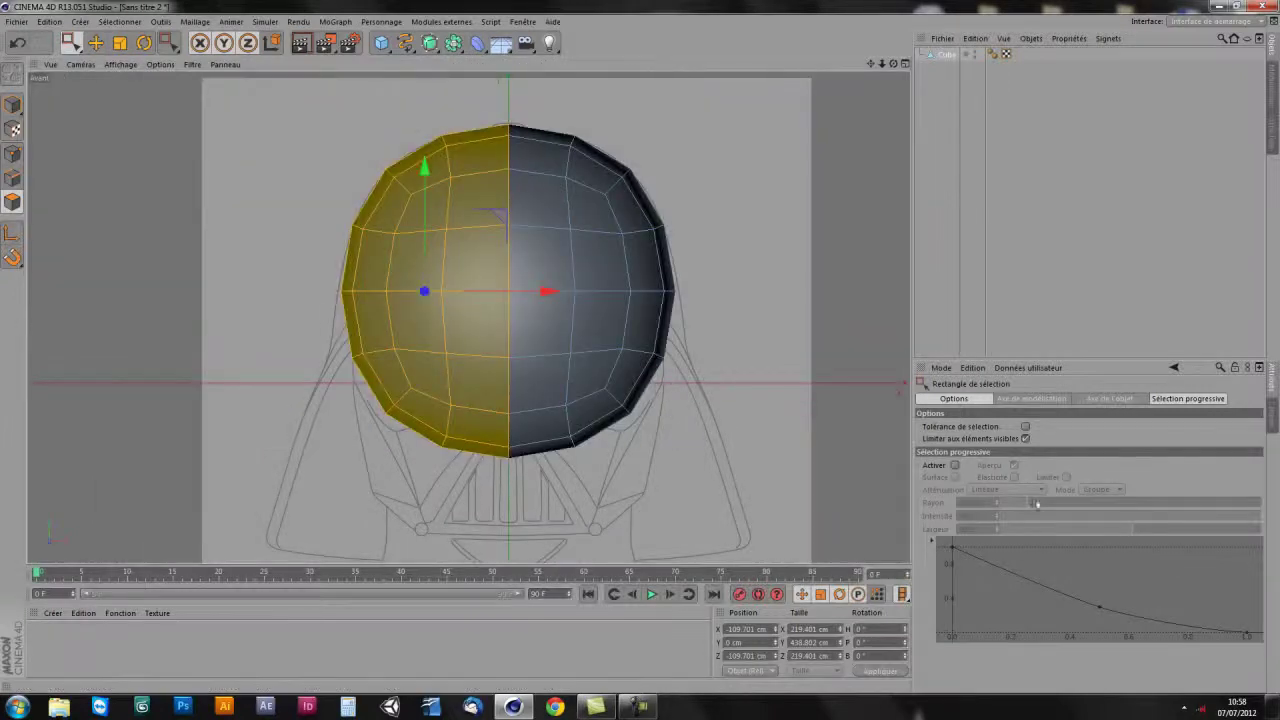
- Turn off 'Limiter aux éléments visibles' and reselect the whole left half, including back faces
left_click(1028, 438)
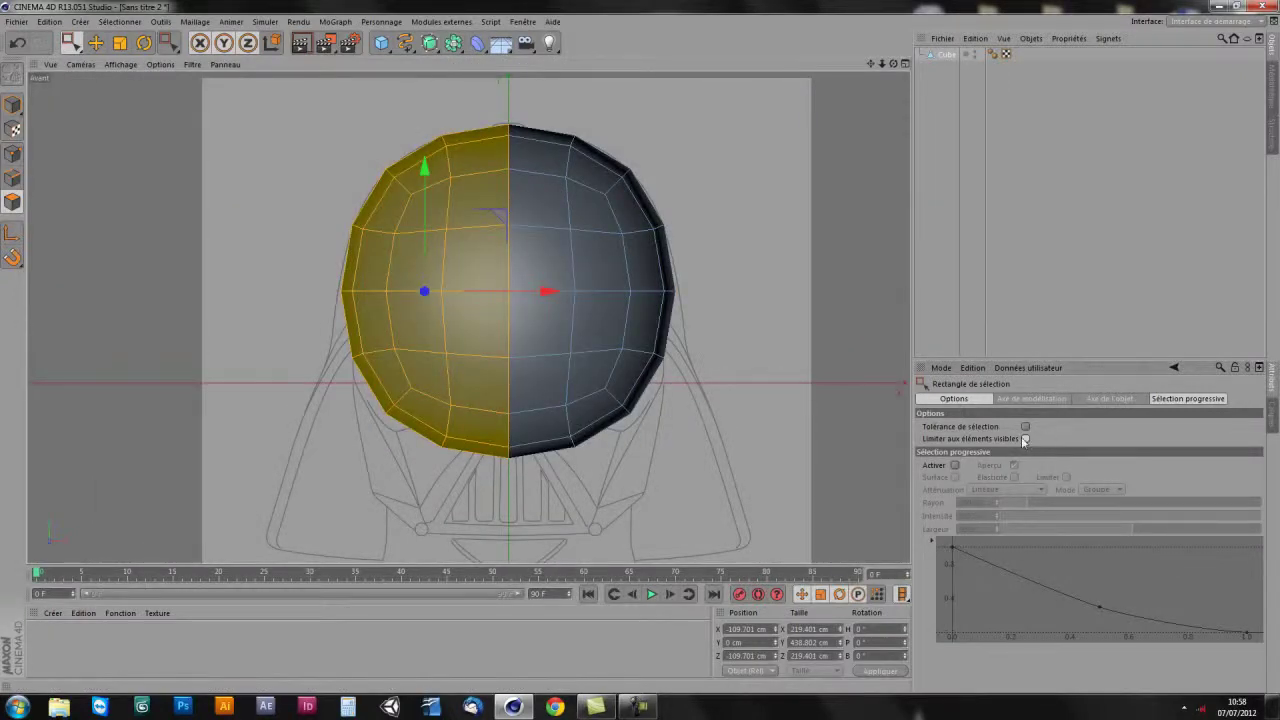
left_click_drag(302, 99, 515, 489)
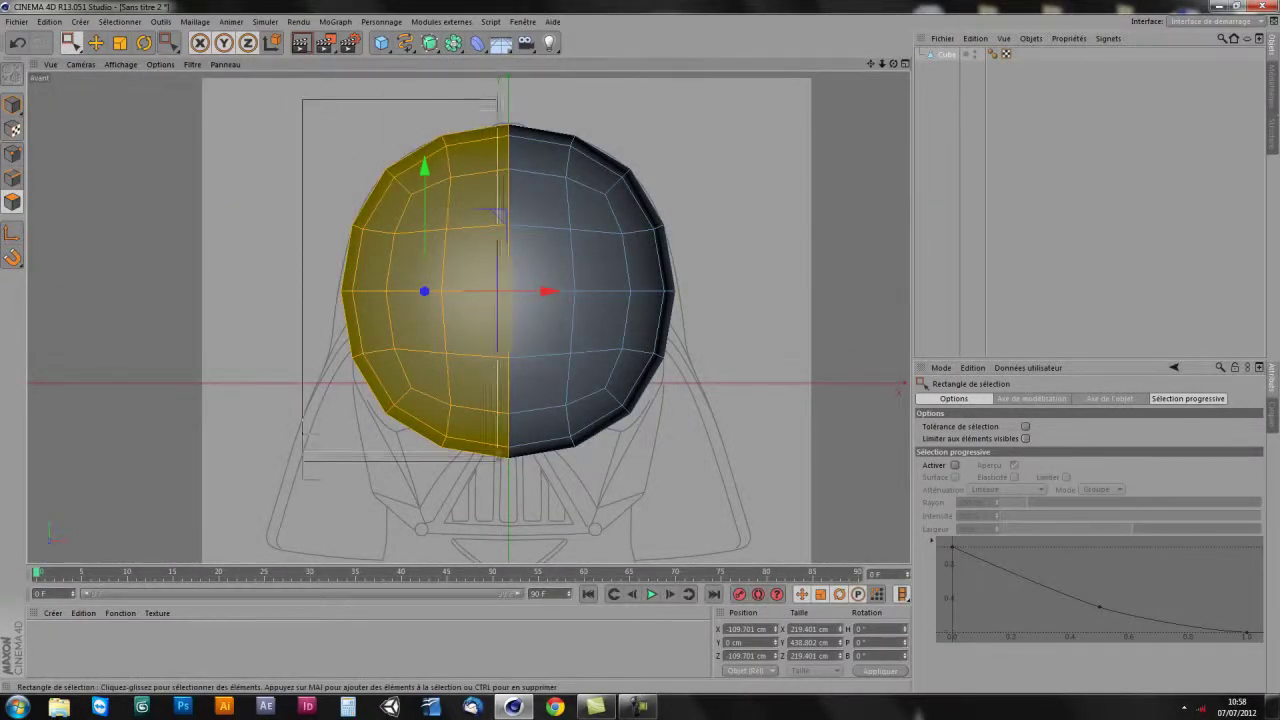
middle_click(577, 277)
middle_click(446, 191)
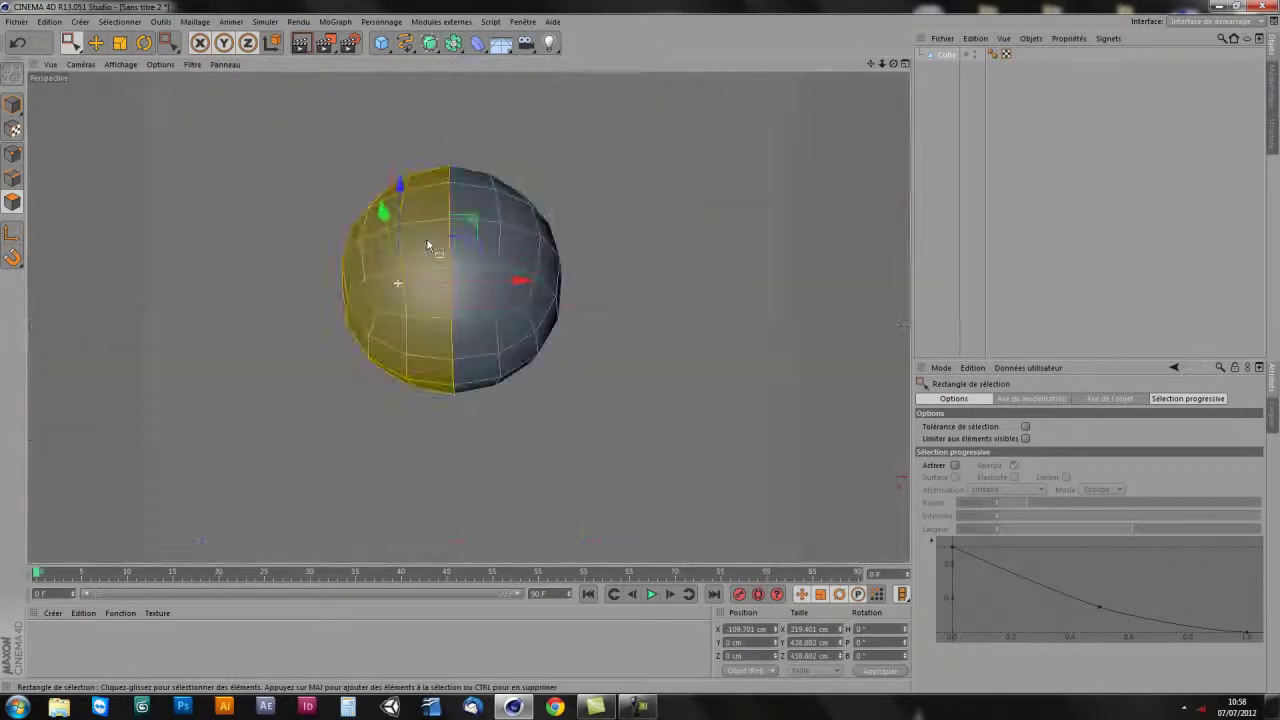
mouse_move(414, 208)
left_mouse_down("alt")
mouse_move(539, 285)
mouse_move(548, 215)
left_mouse_up("alt")
mouse_move(516, 297)
left_mouse_down("alt")
mouse_move(516, 474)
mouse_move(603, 283)
mouse_move(488, 176)
mouse_move(508, 171)
left_mouse_up("alt")
- Delete the selected left-half polygons, leaving a right-side half-dome
key("Delete")
middle_click(512, 190)
middle_click(620, 415)
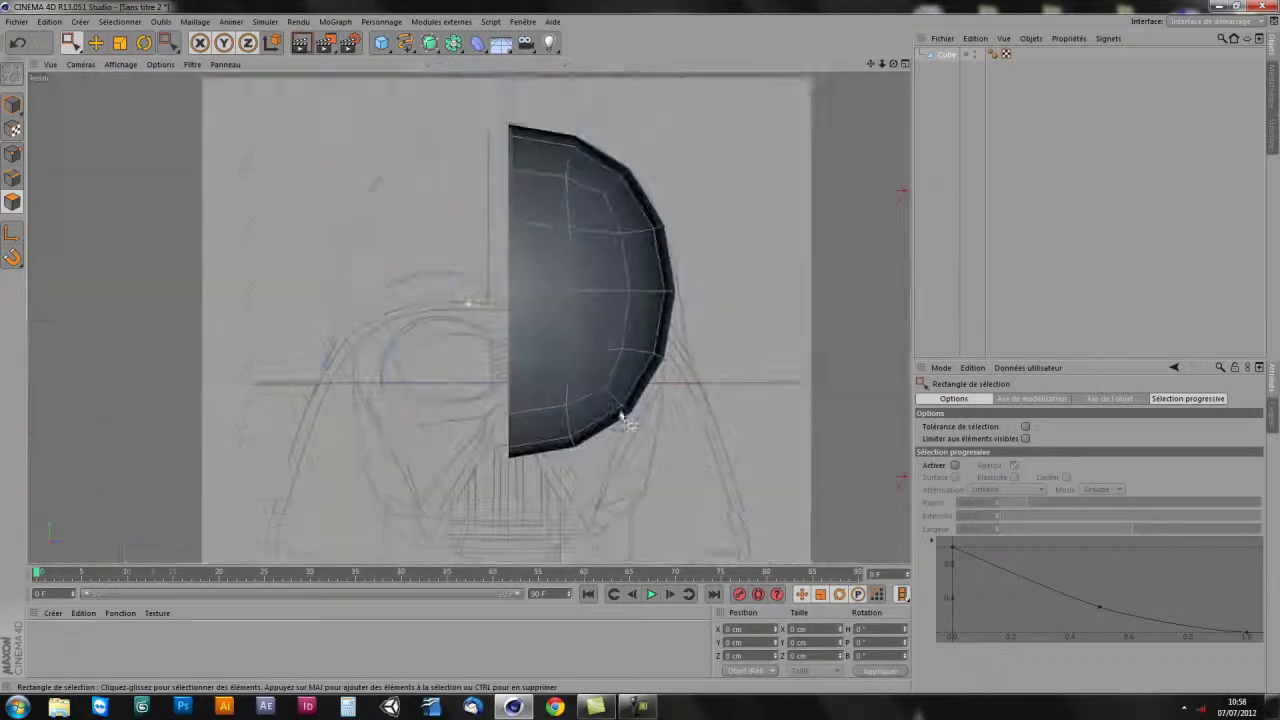
scroll(575, 362, "up", 2)
scroll(582, 354, "down", 1)
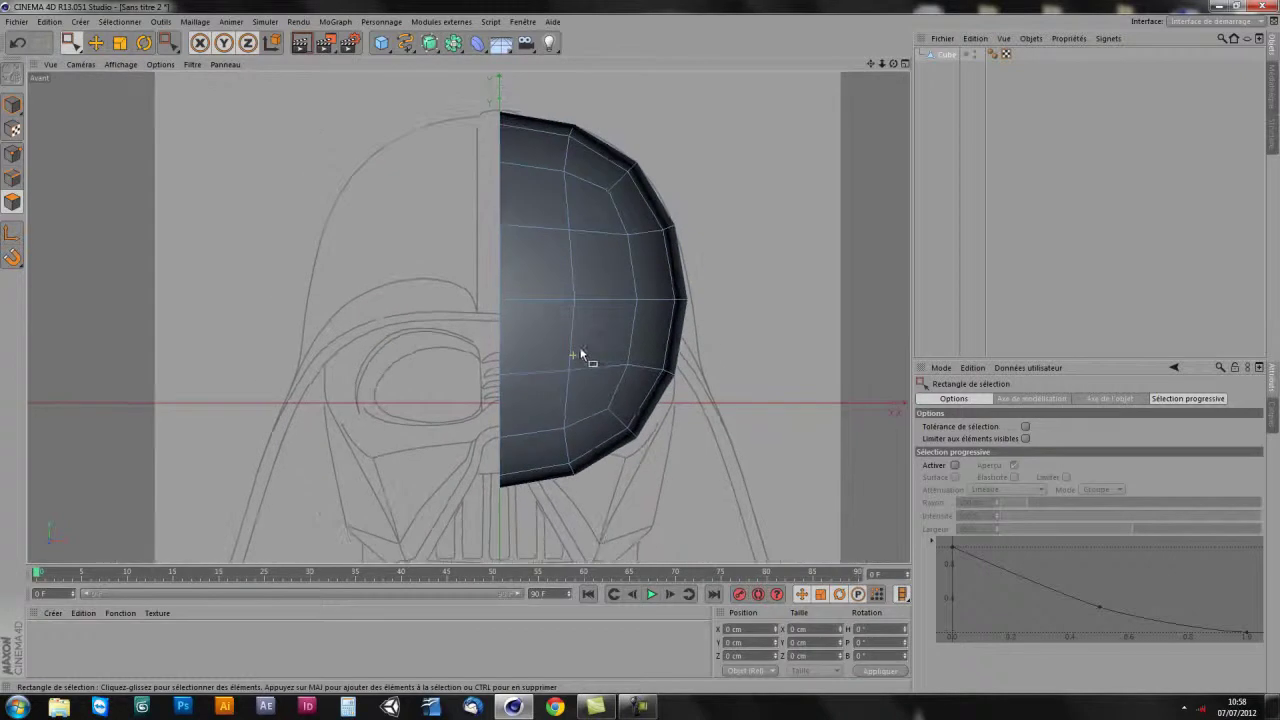
middle_click(610, 395)
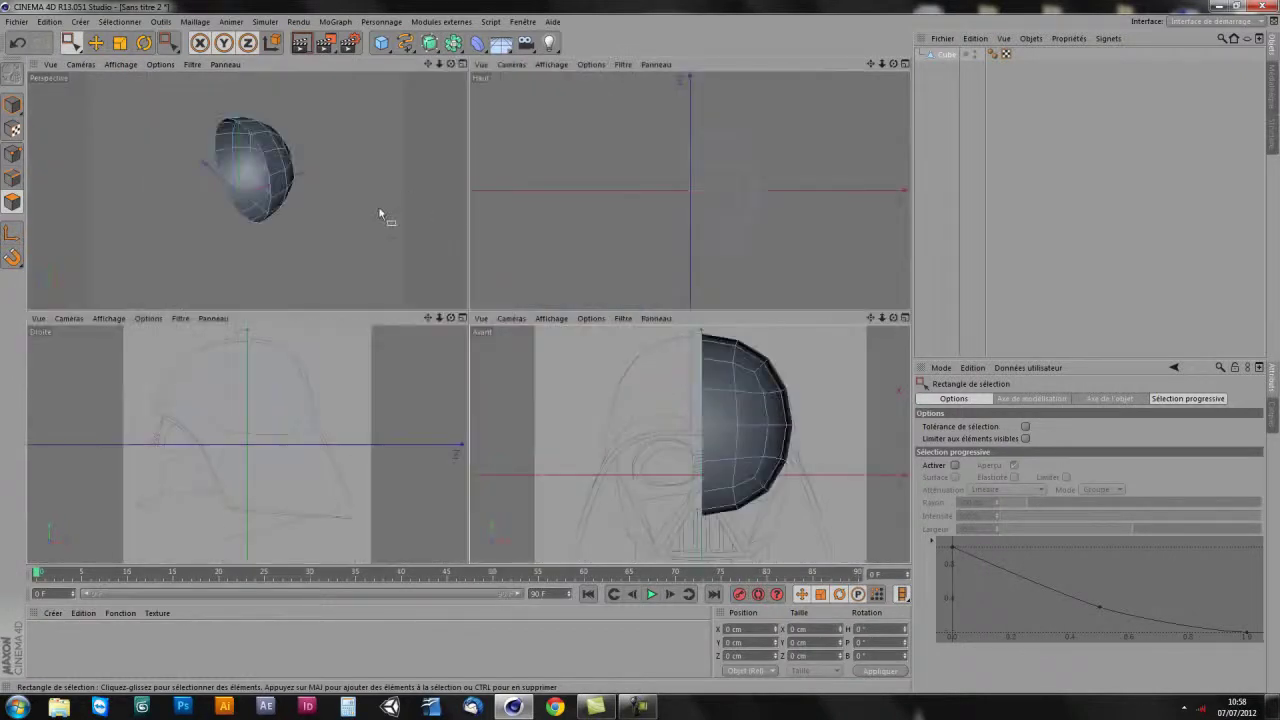
middle_click(390, 250)
- Switch to Points mode and orbit around the open half-dome shell to inspect it
left_click(14, 154)
mouse_move(540, 372)
left_mouse_down("alt")
mouse_move(560, 366)
mouse_move(560, 337)
mouse_move(474, 349)
mouse_move(460, 316)
left_mouse_up("alt")
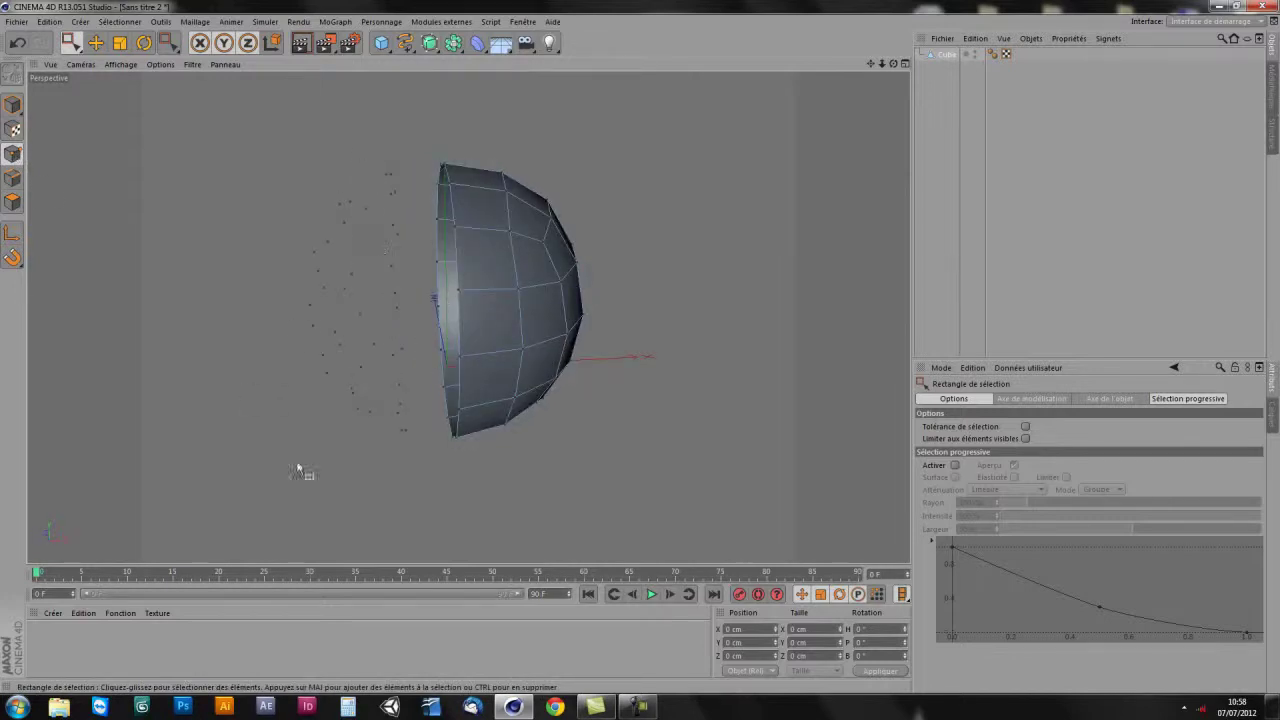
mouse_move(509, 369)
left_mouse_down("alt")
mouse_move(489, 349)
mouse_move(514, 337)
mouse_move(495, 344)
mouse_move(485, 400)
left_mouse_up("alt")
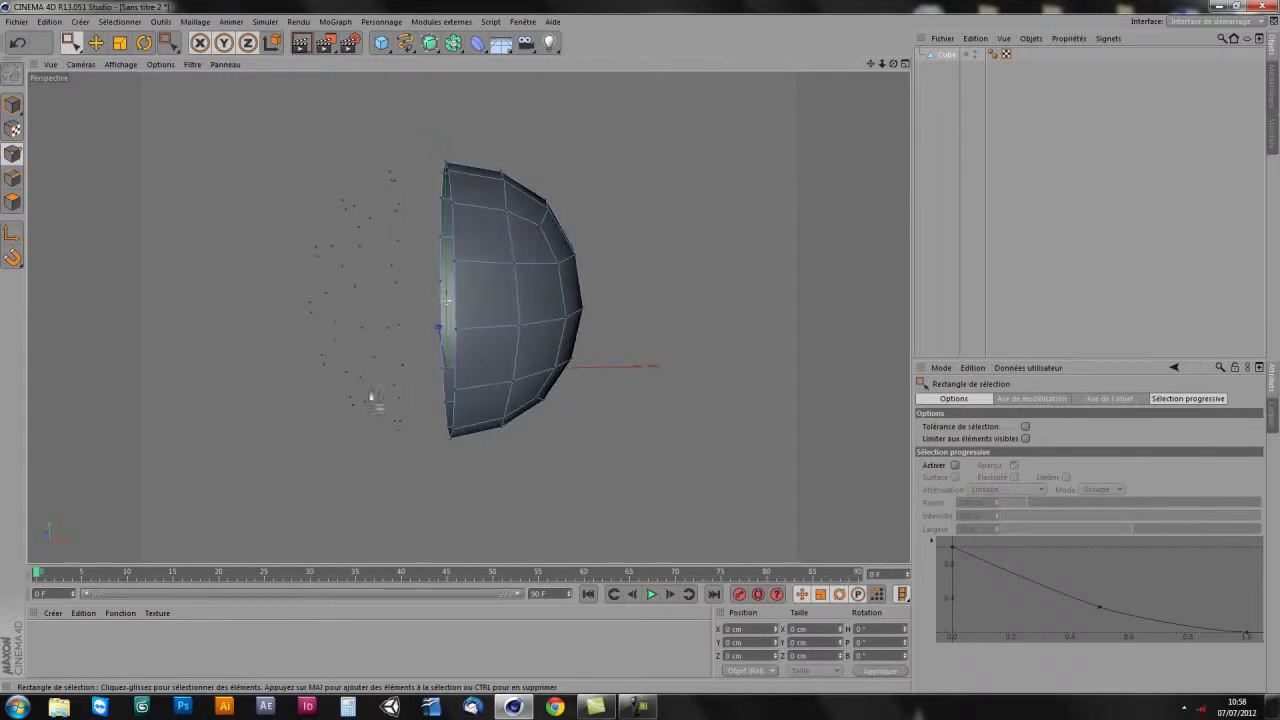
left_click_drag(450, 245, 405, 314, "alt")
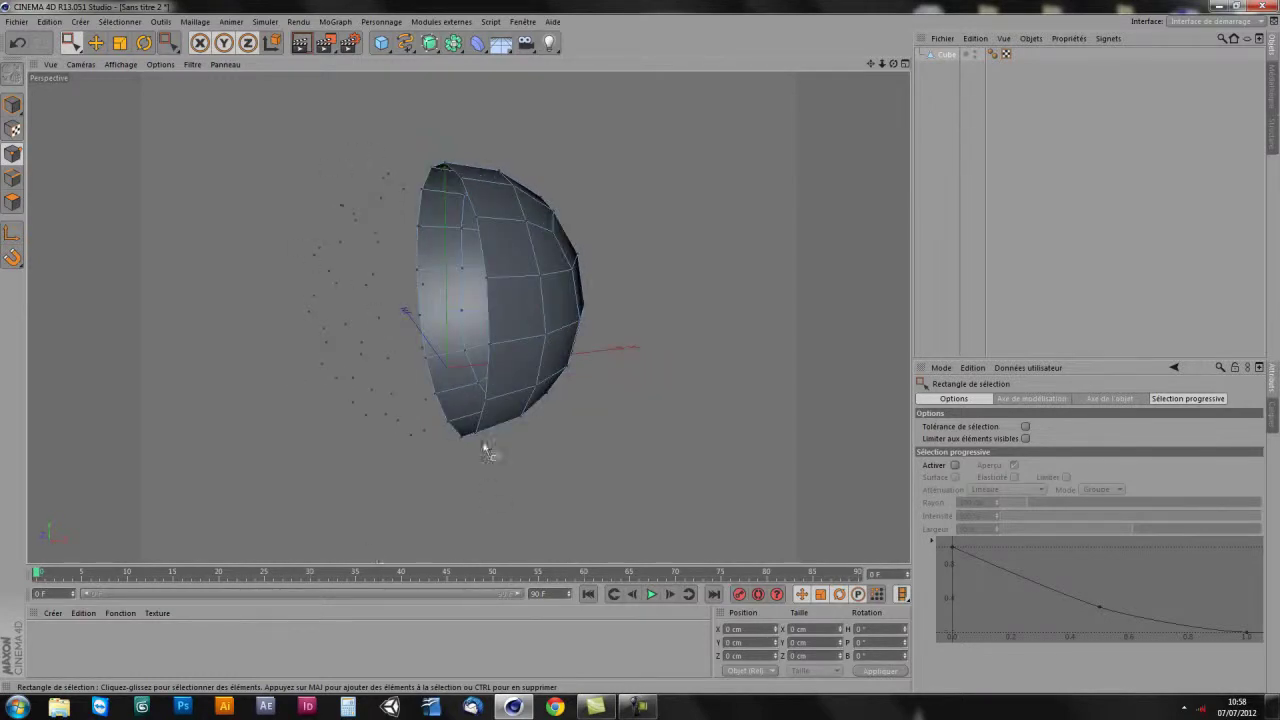
left_click_drag(440, 236, 484, 259, "alt")
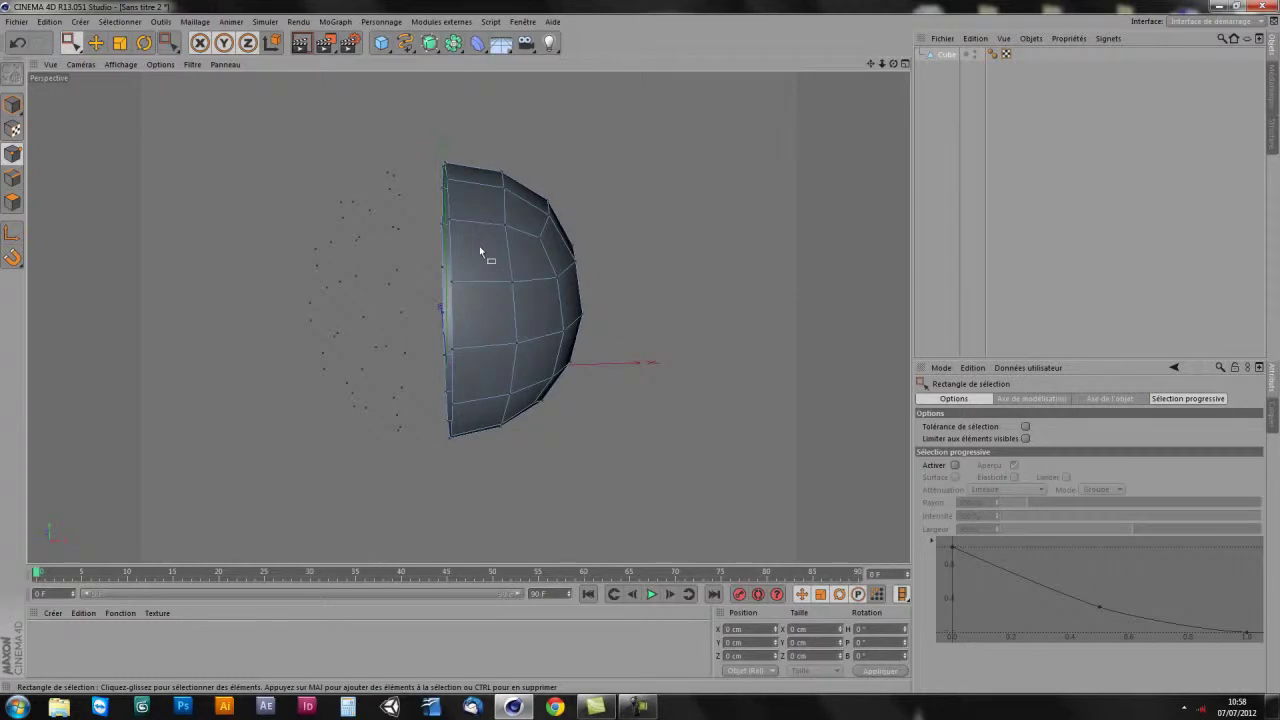
mouse_move(492, 322)
left_mouse_down("alt")
mouse_move(491, 337)
mouse_move(569, 369)
left_mouse_up("alt")
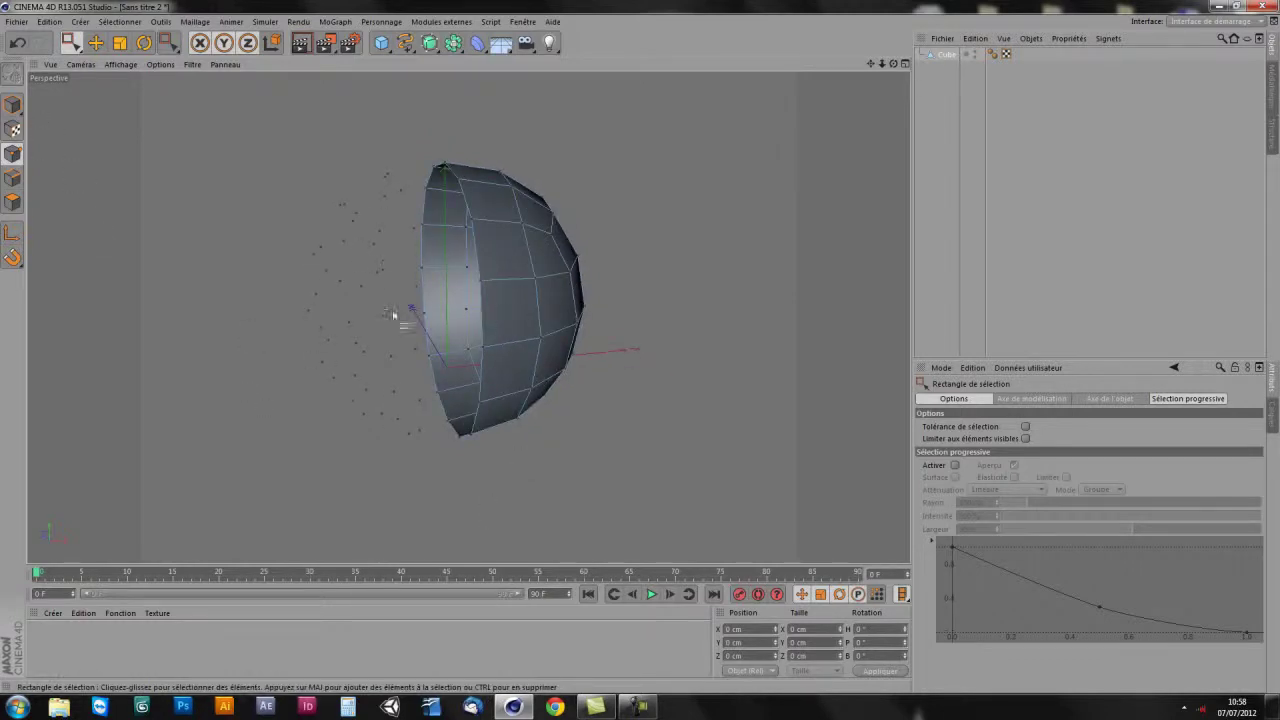
- Select all points and run Optimiser, merging duplicates from 90 down to 57 points
key("ctrl+a")
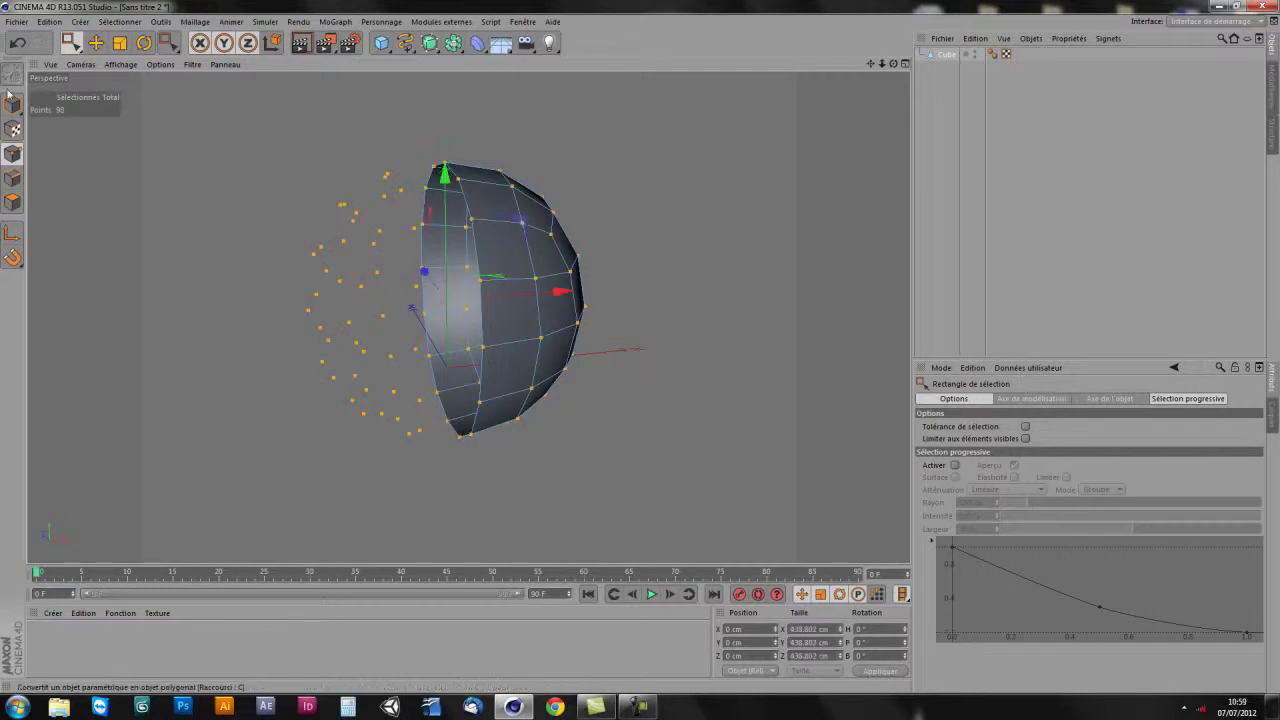
left_click(13, 104)
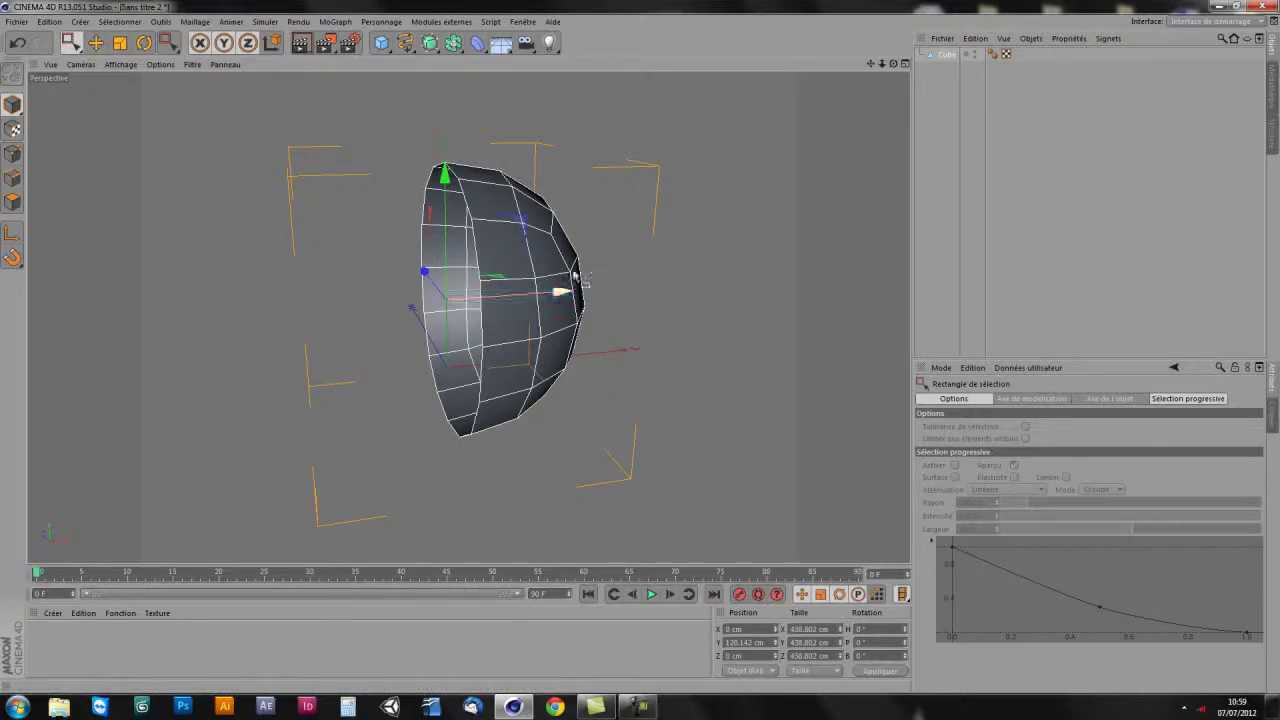
left_click(195, 22)
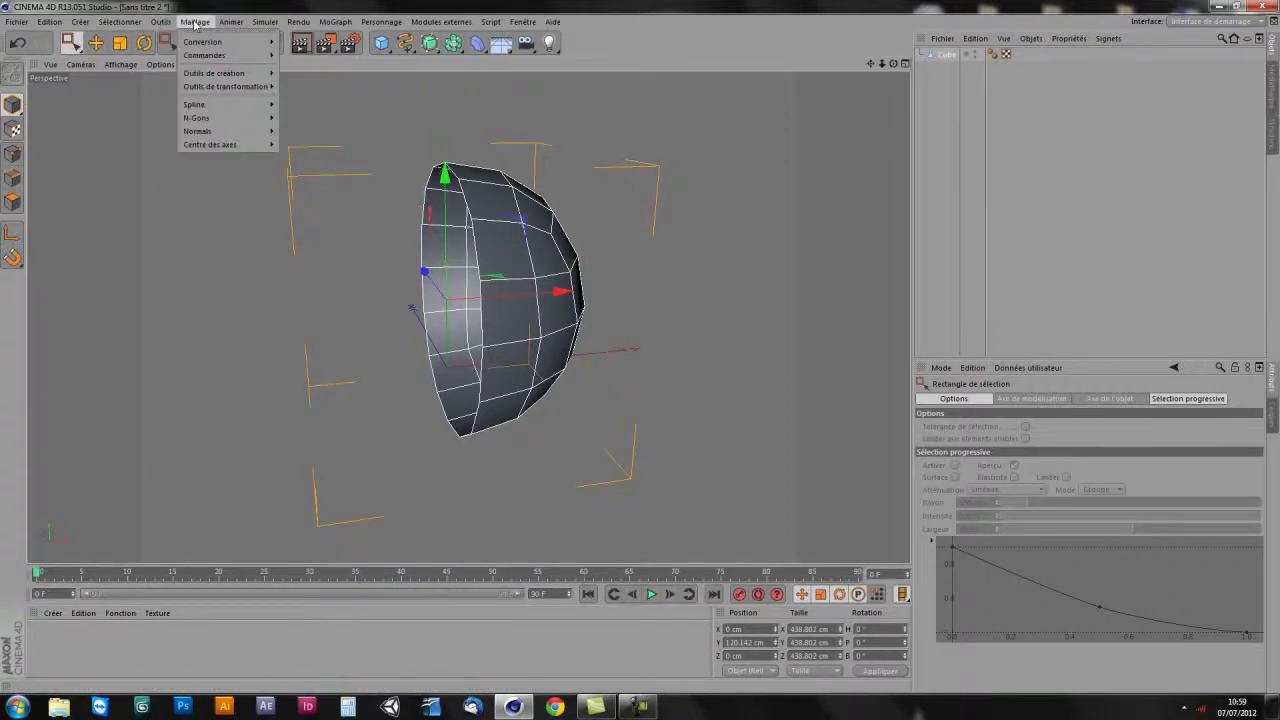
mouse_move(205, 55)
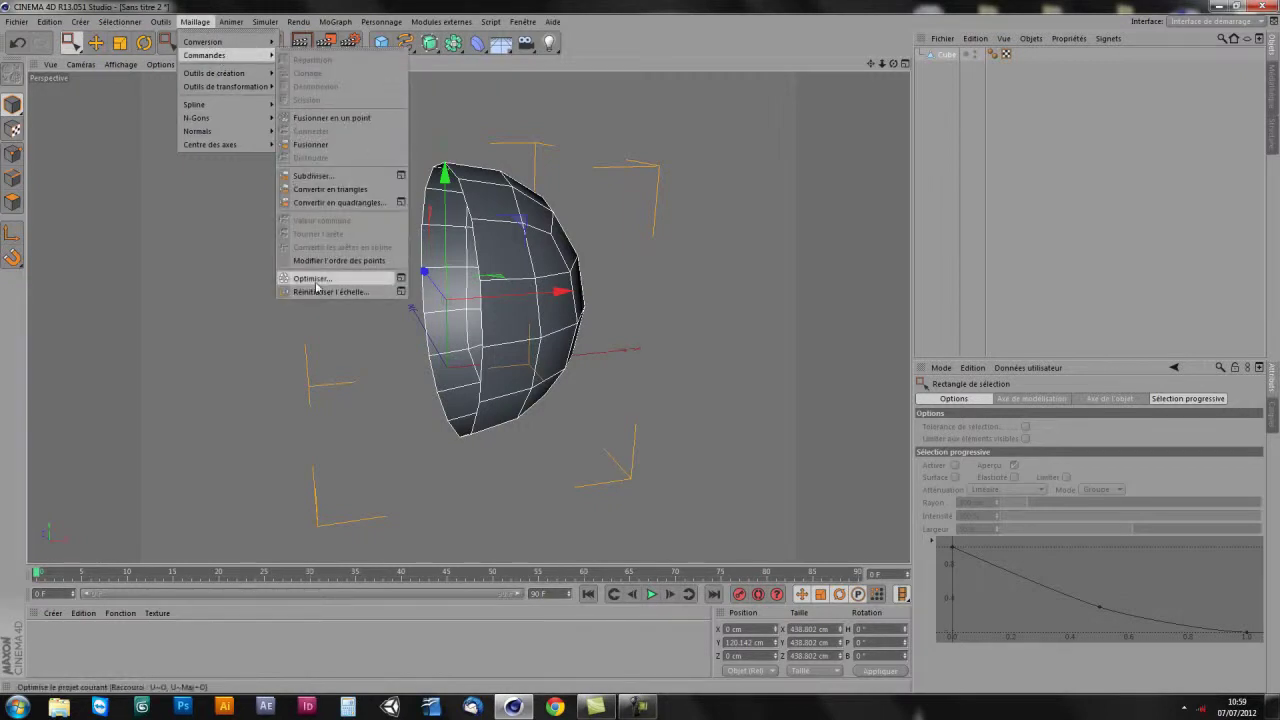
left_click(13, 153)
key("ctrl+a")
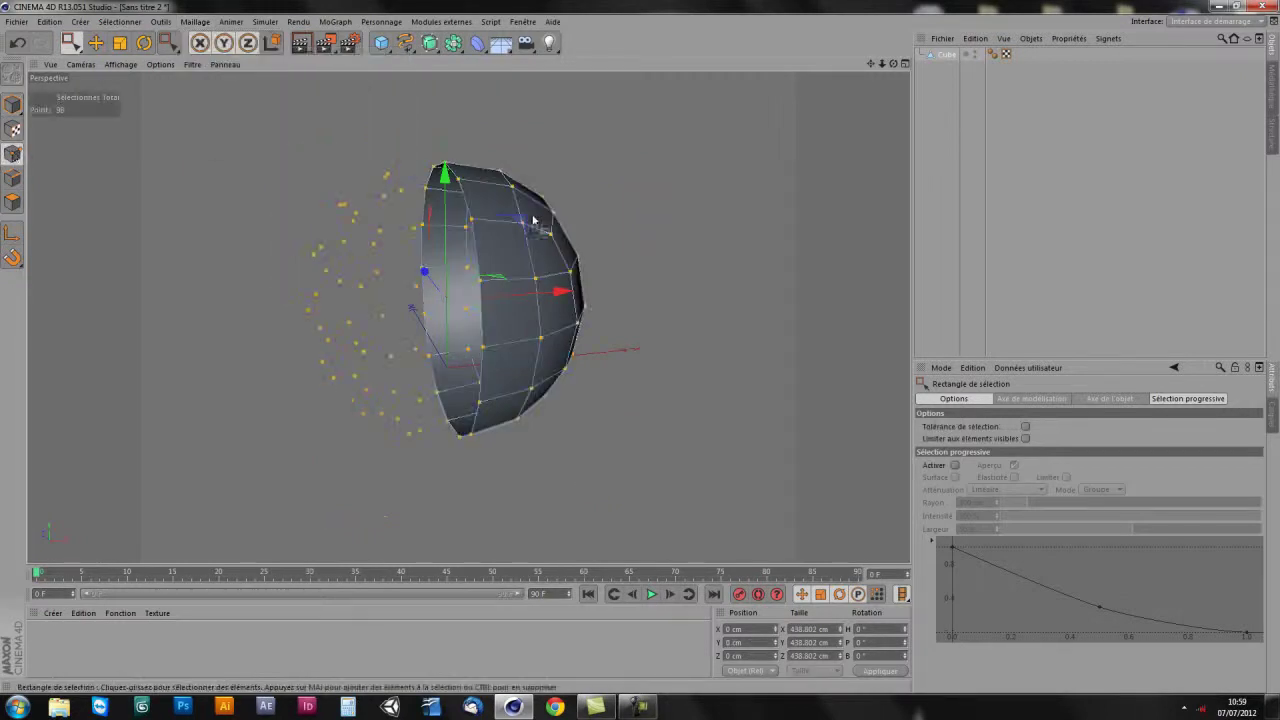
right_click(540, 212)
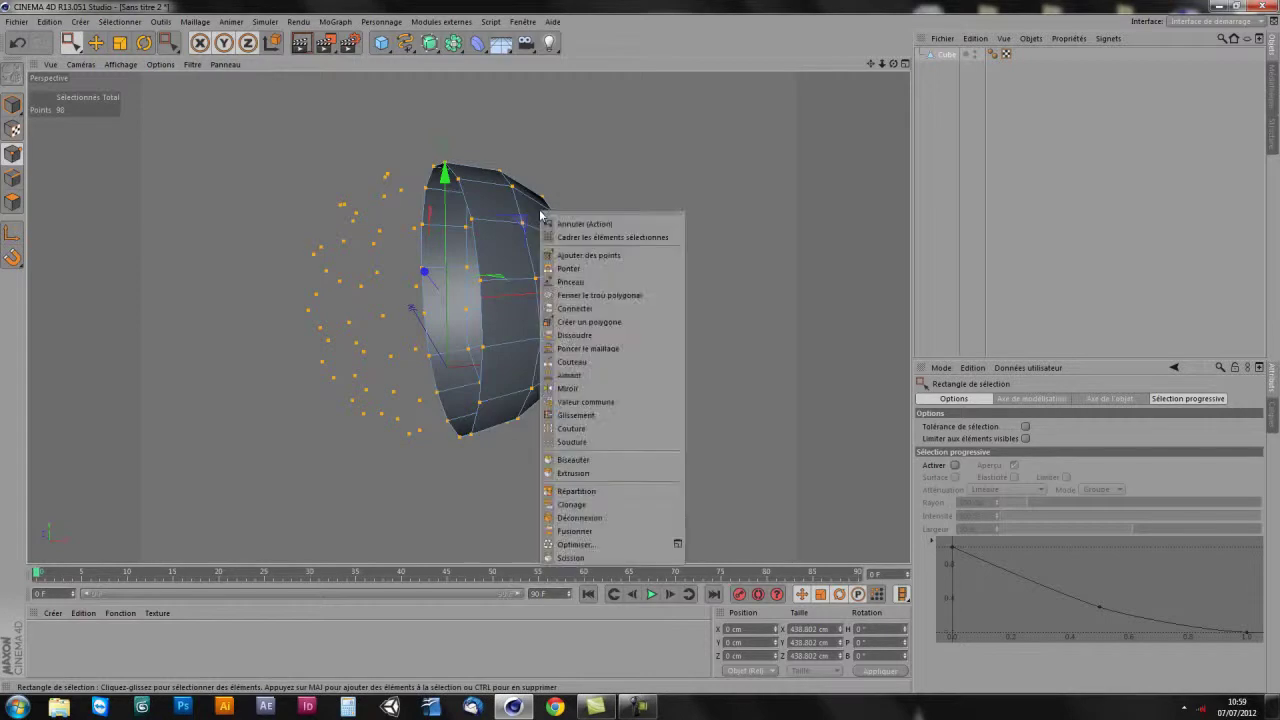
left_click(573, 545)
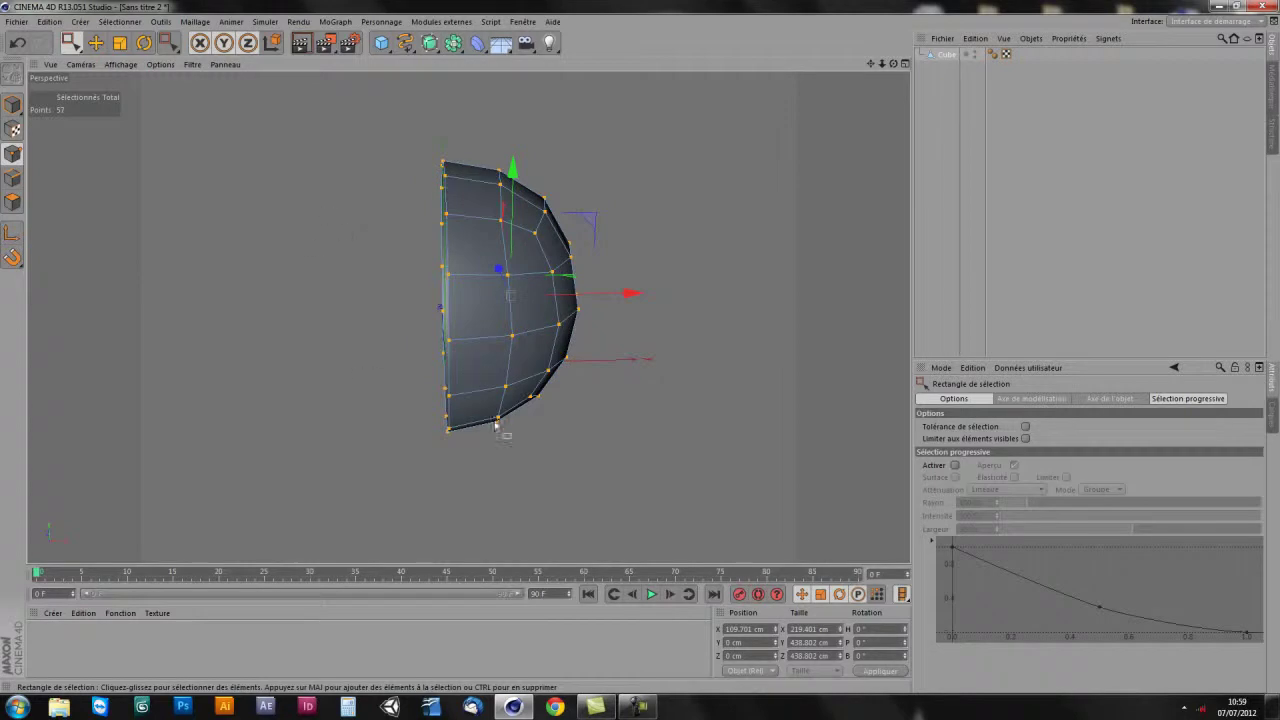
- Maximise the front view over the Vader blueprint and pan it up slightly
left_click_drag(487, 410, 509, 383, "alt")
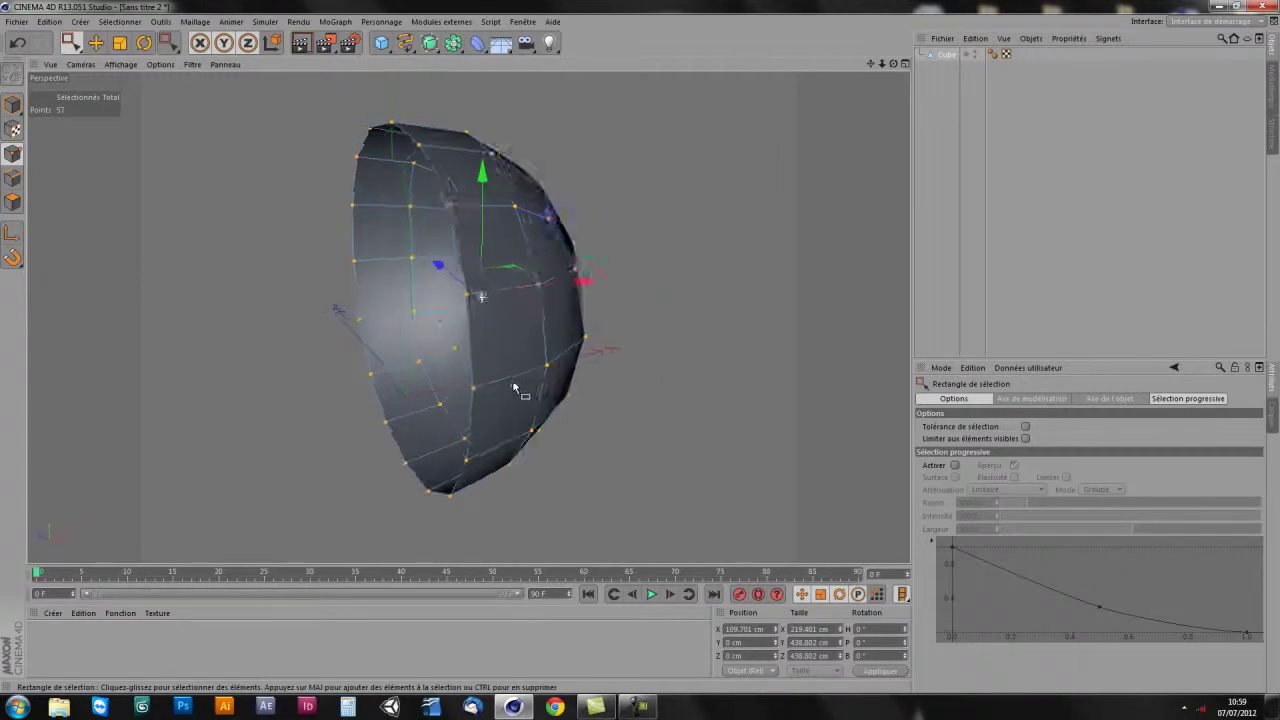
middle_click(509, 383)
middle_click(650, 390)
middle_click_drag(625, 420, 630, 410, "alt")
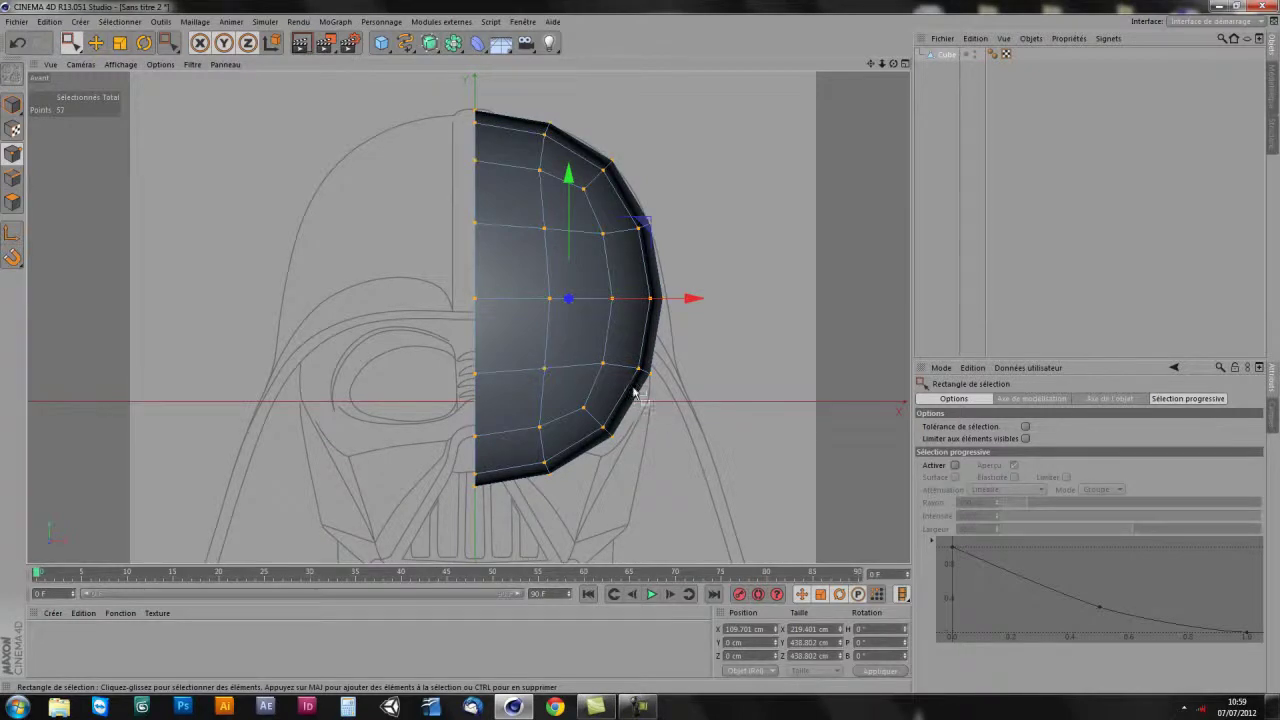
- Add a Symétrie object, nest the Cube under it, and reselect the Cube
left_click(432, 44)
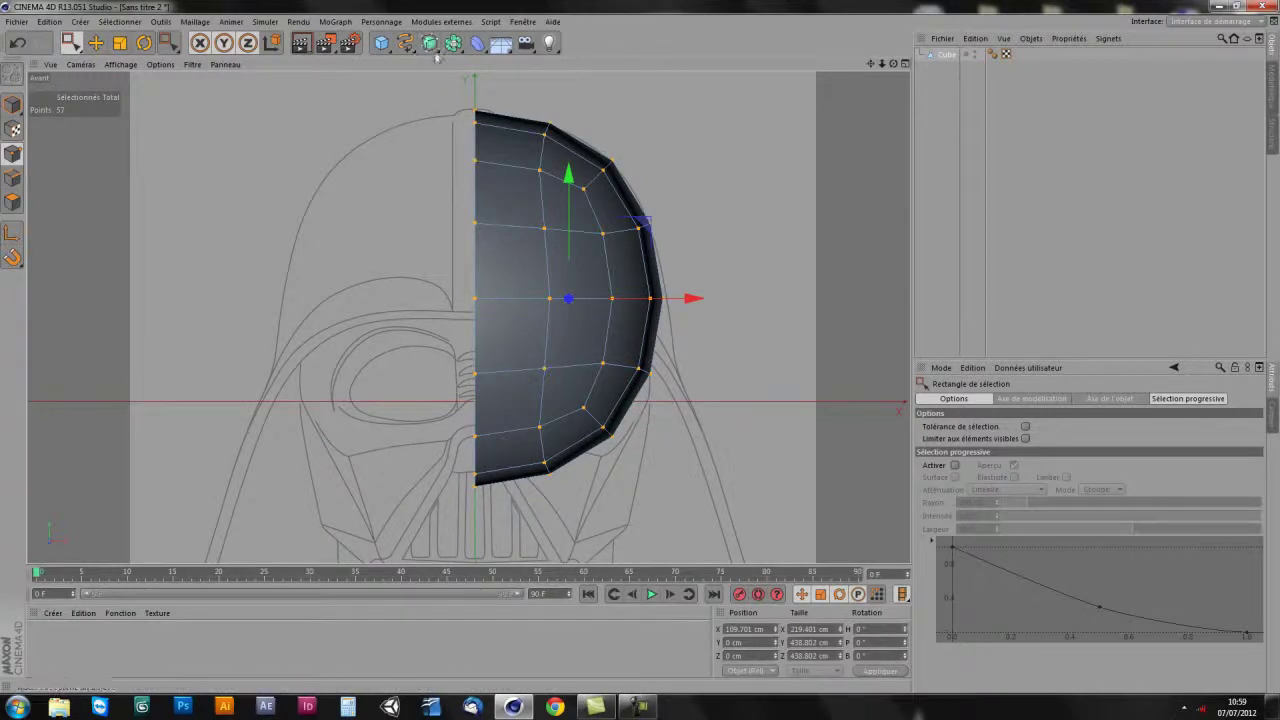
left_click(453, 44)
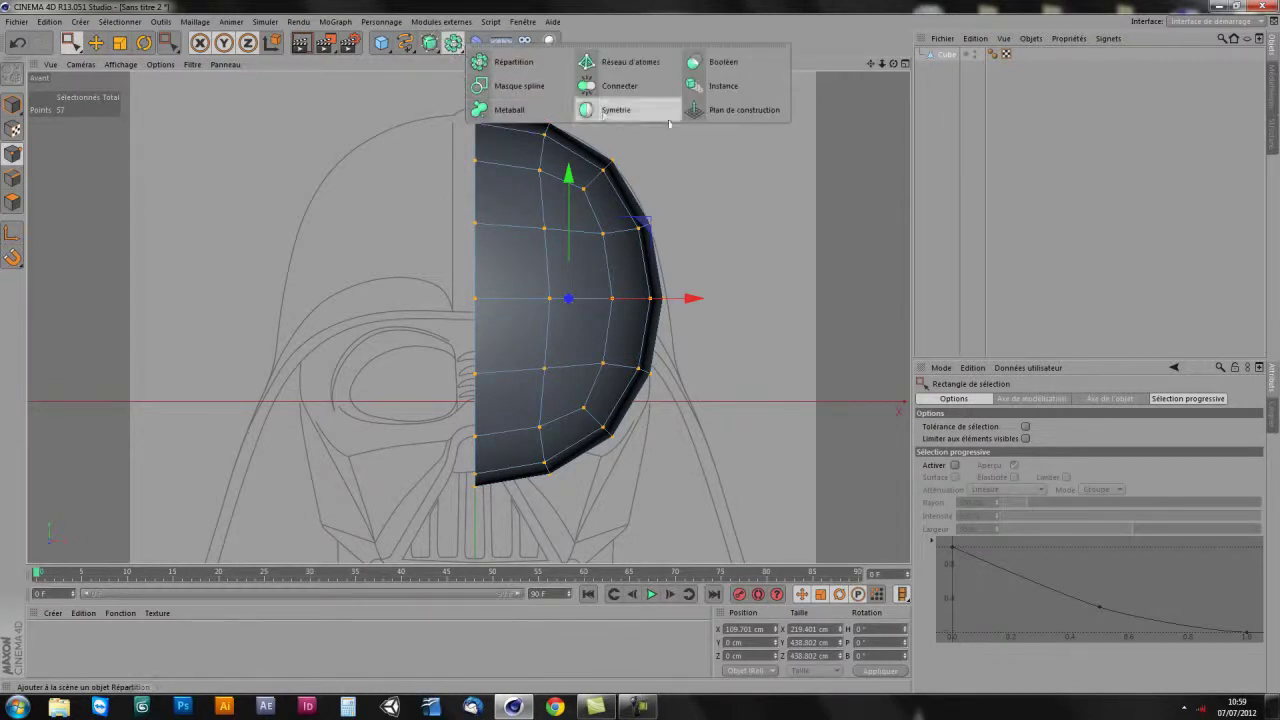
left_click(618, 112)
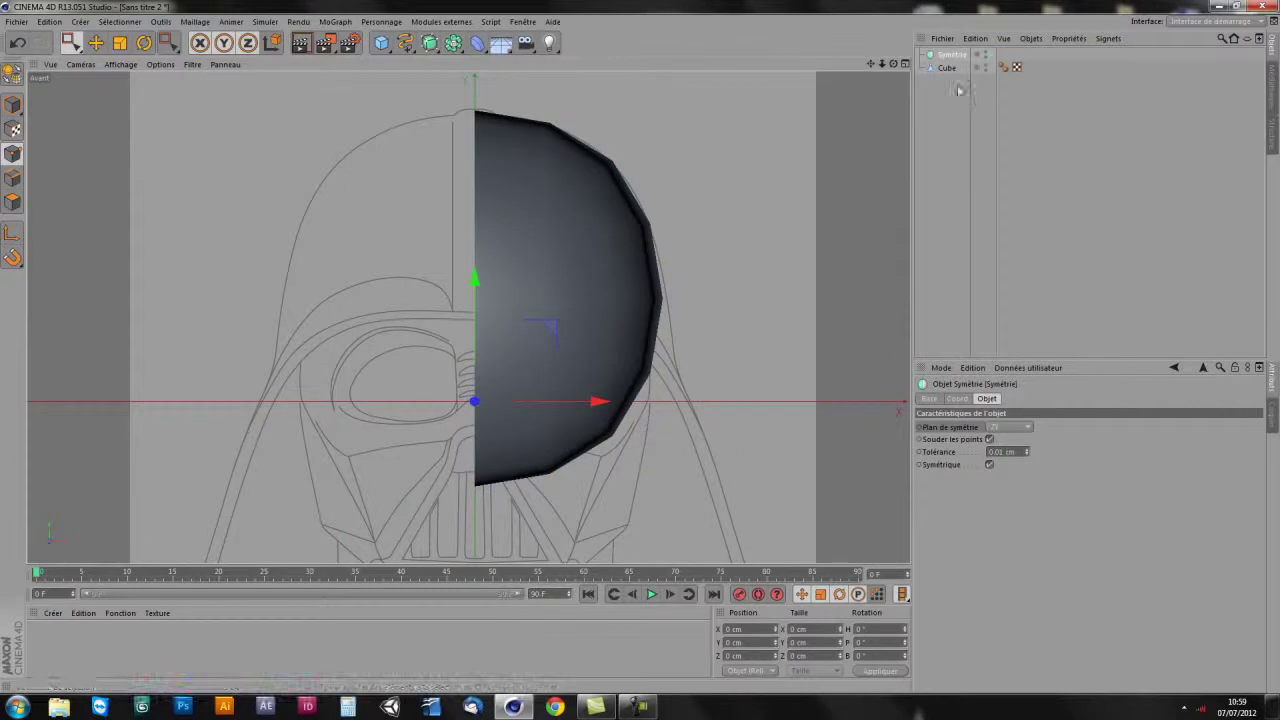
left_click_drag(952, 68, 955, 56)
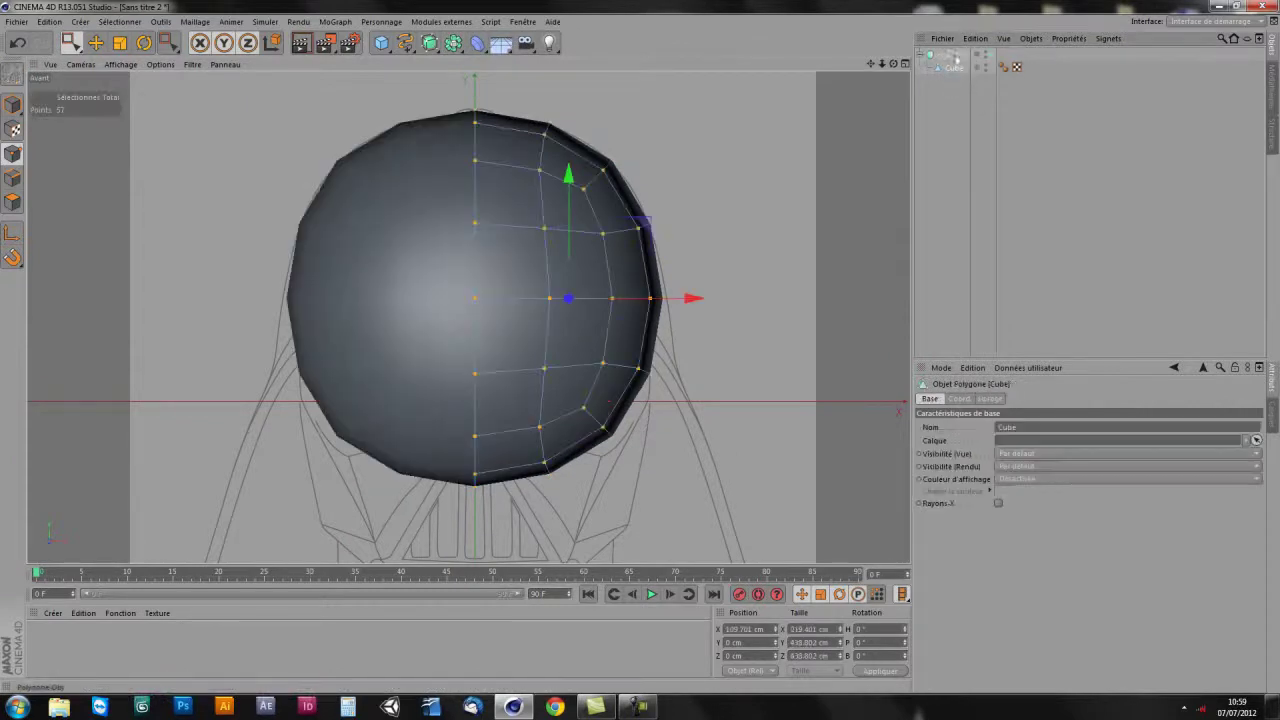
left_click(950, 55)
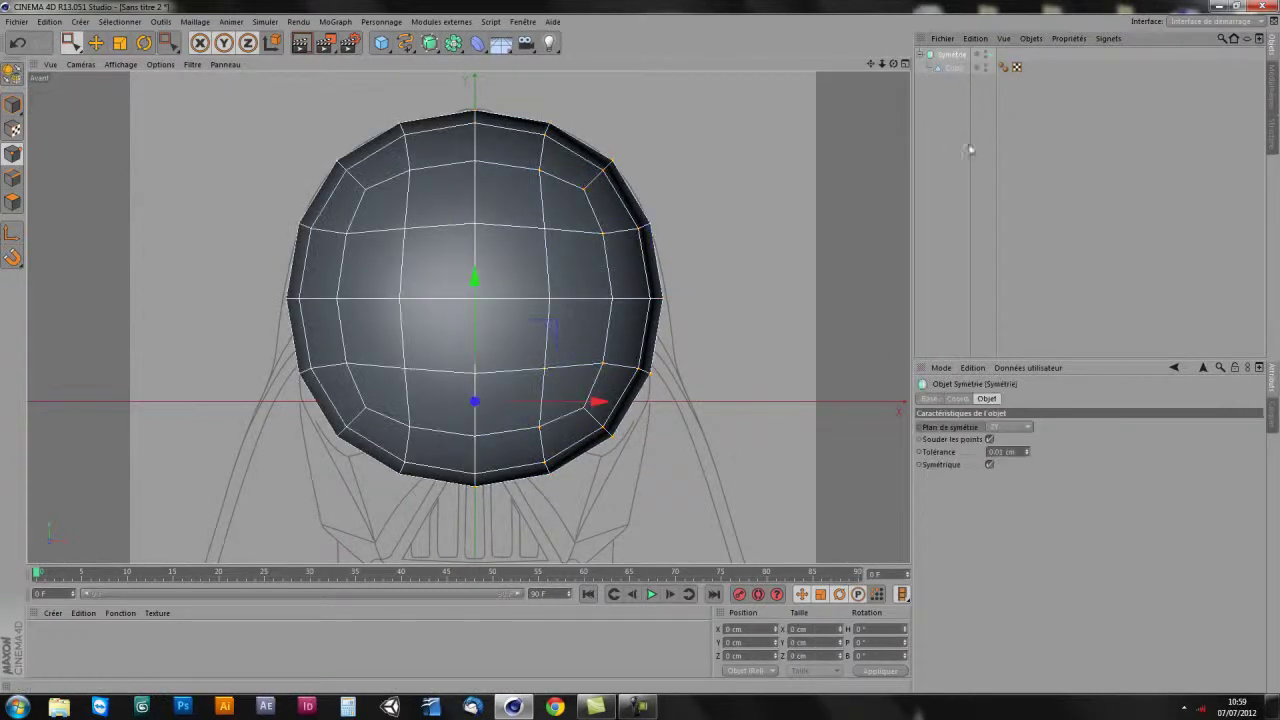
left_click(955, 67)
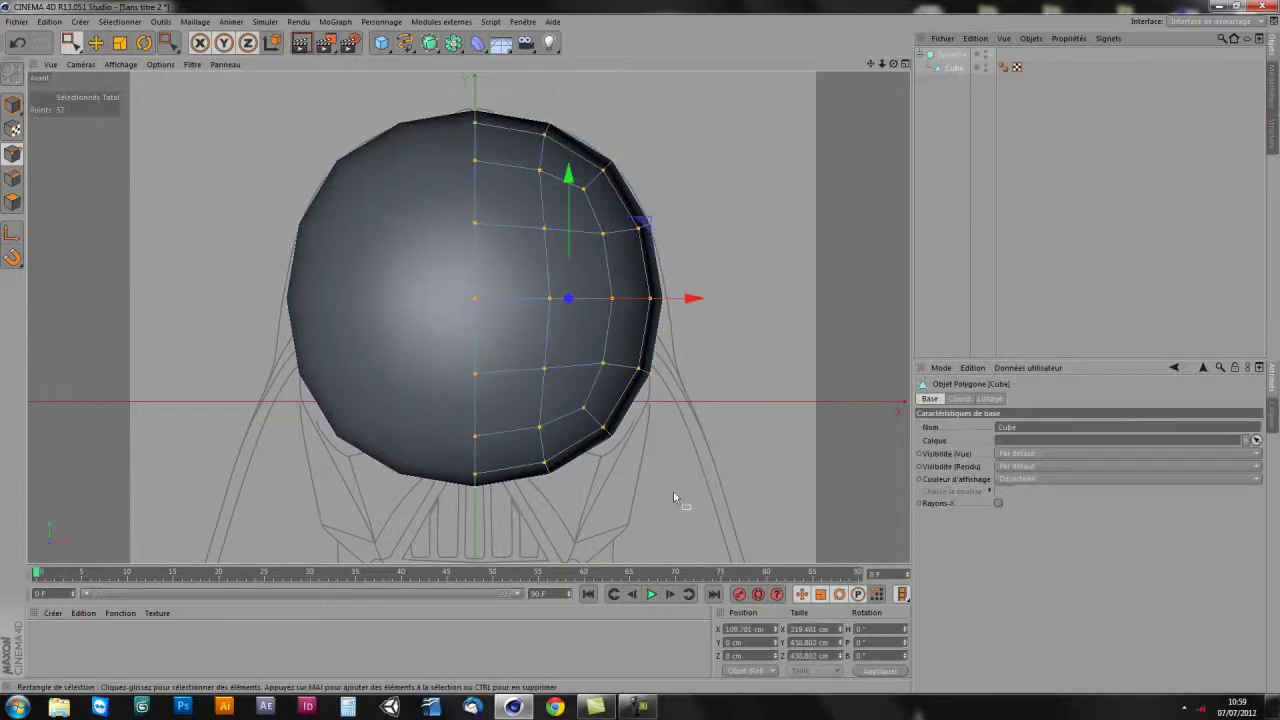
- Push the lower-right and middle side points outward along X to the front outline
left_click_drag(688, 490, 572, 355)
left_click_drag(737, 400, 770, 408)
left_click_drag(740, 270, 600, 318)
left_click_drag(762, 298, 769, 309)
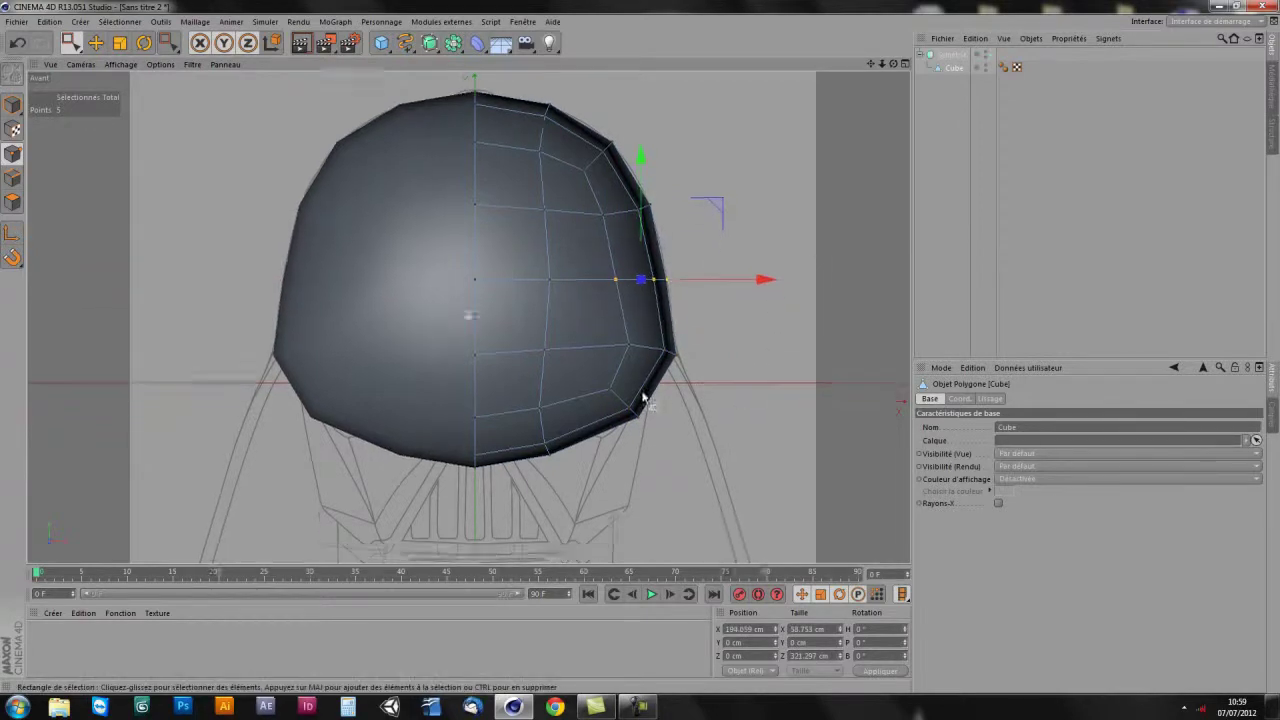
- Maximise the side view with the helmet profile and box-select the points to align
scroll(618, 408, "down", 3)
scroll(618, 408, "down", 1)
scroll(600, 420, "down", 1)
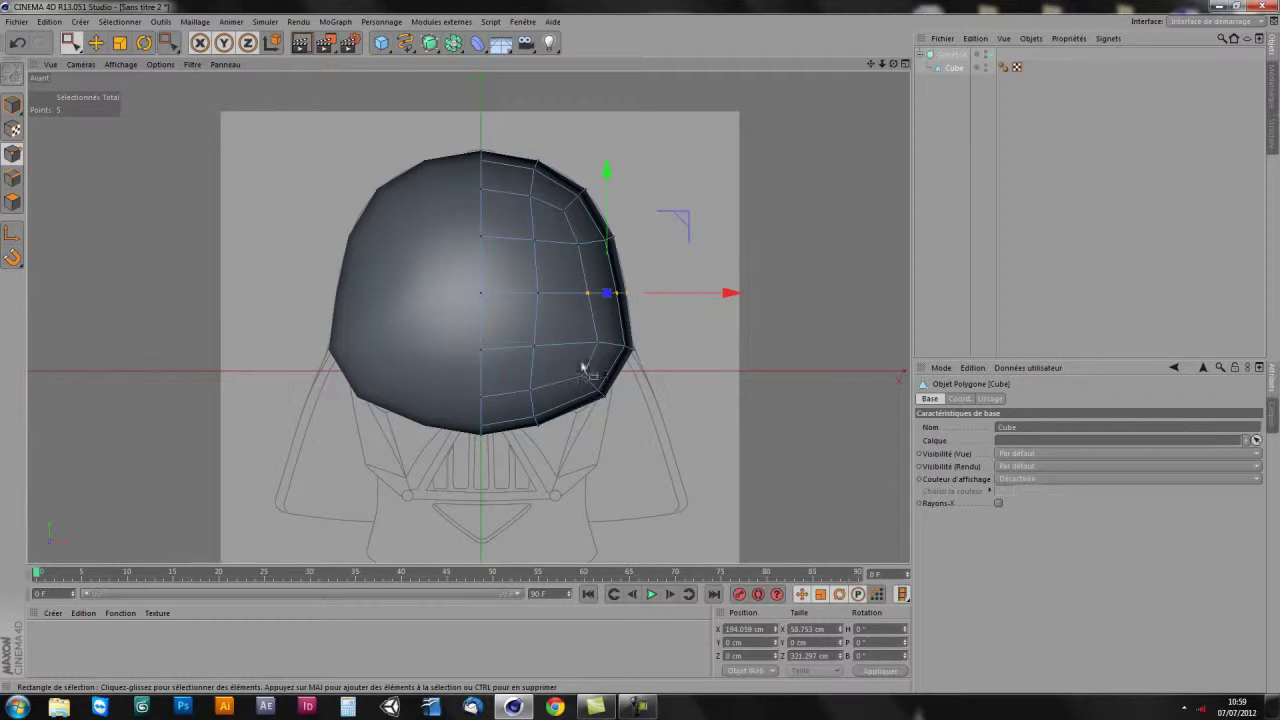
middle_click(578, 364)
middle_click(416, 434)
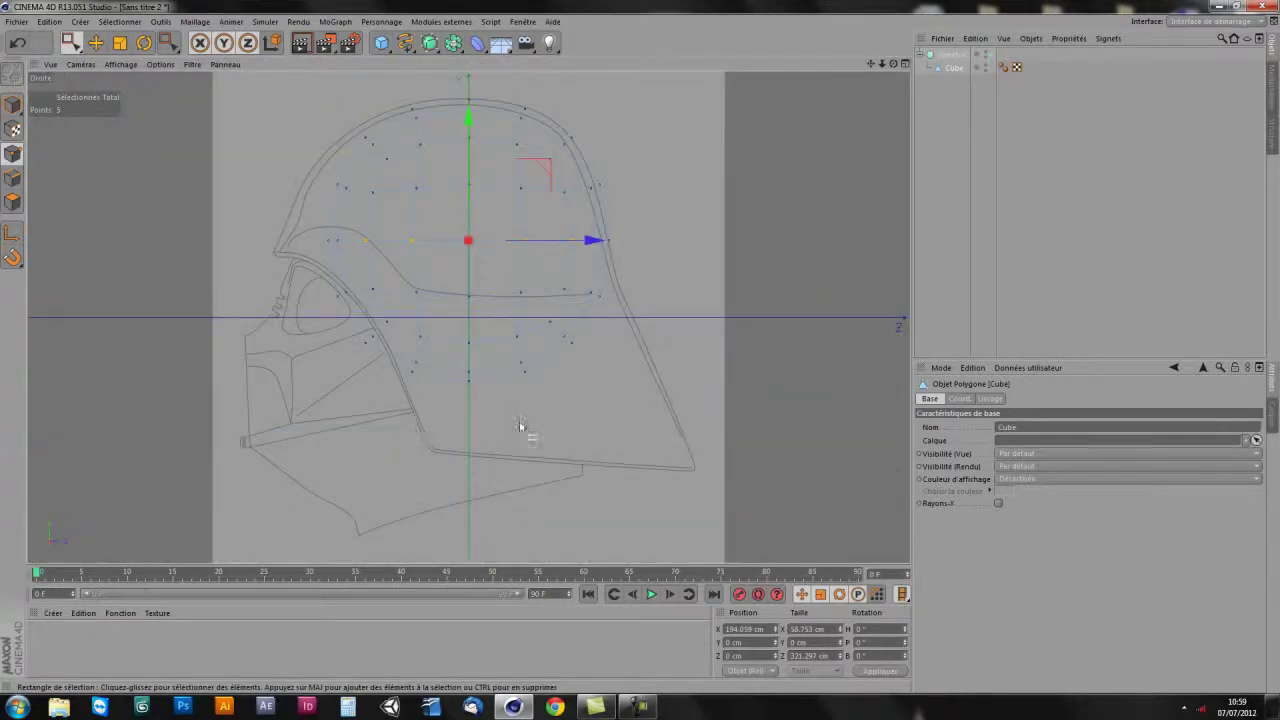
scroll(560, 374, "up", 1)
scroll(580, 351, "up", 2)
scroll(628, 380, "up", 1)
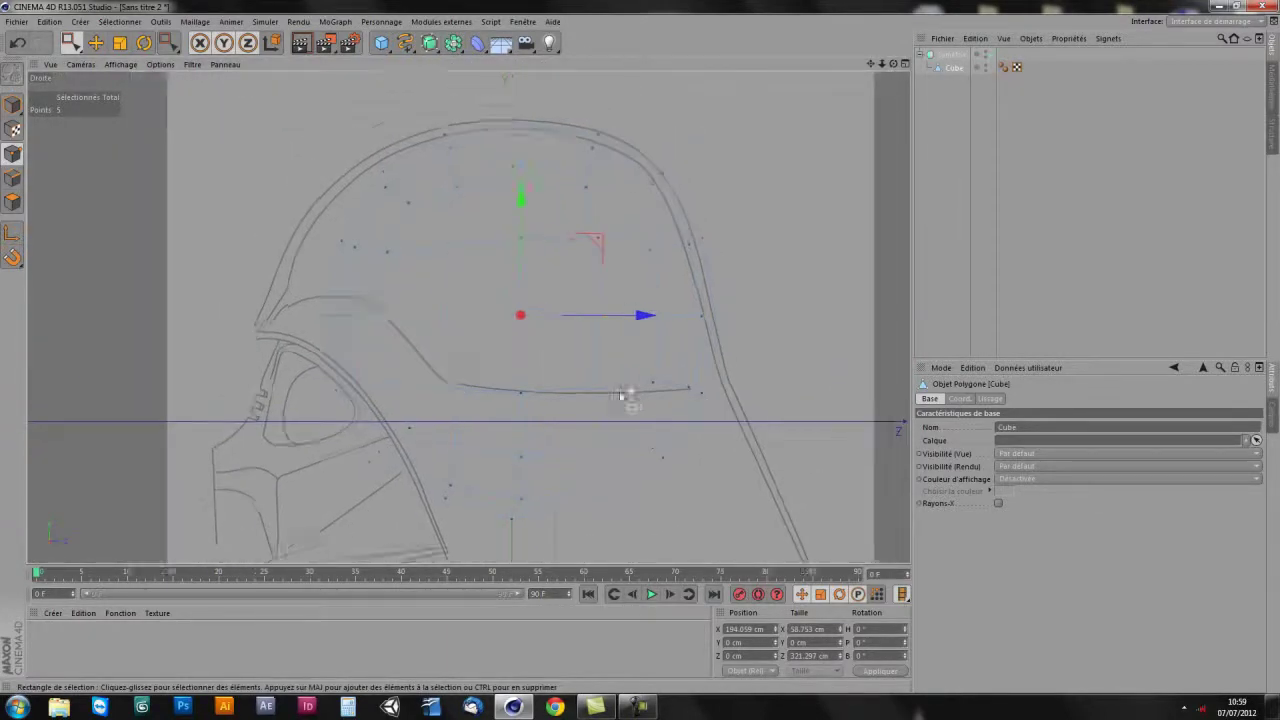
scroll(630, 407, "up", 1)
scroll(645, 490, "down", 1)
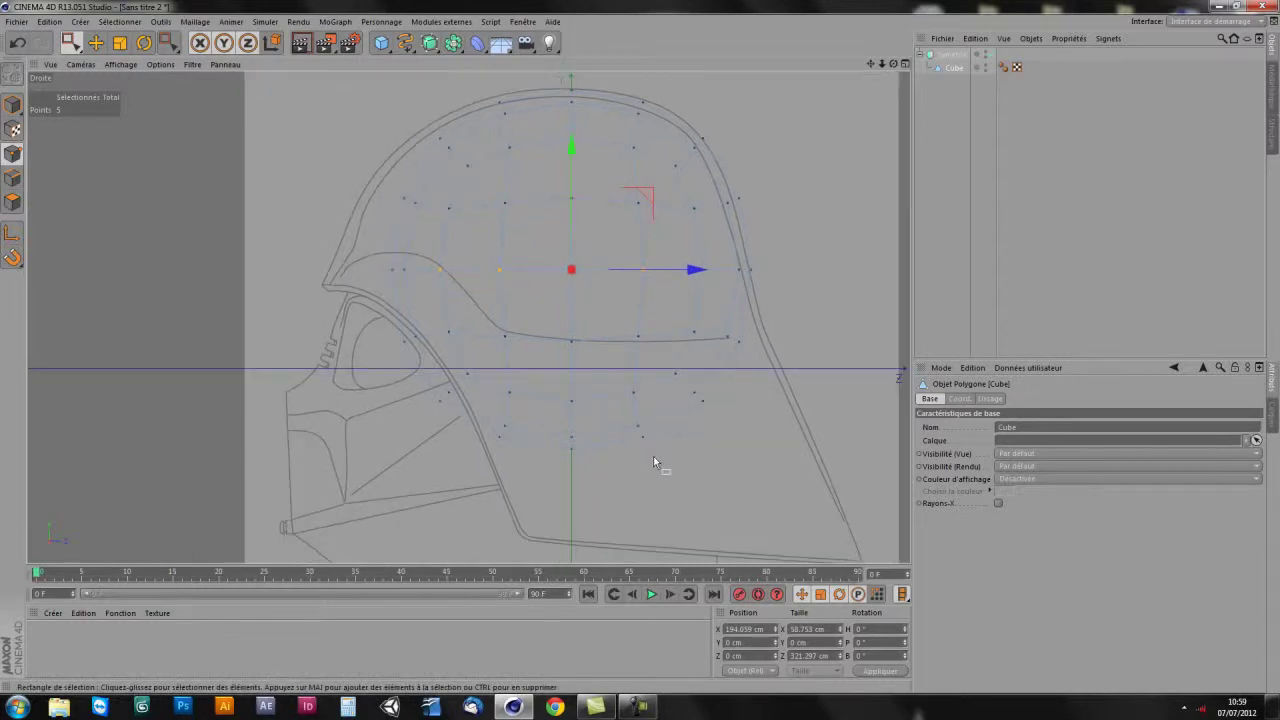
scroll(665, 420, "down", 2)
left_click_drag(366, 114, 778, 500)
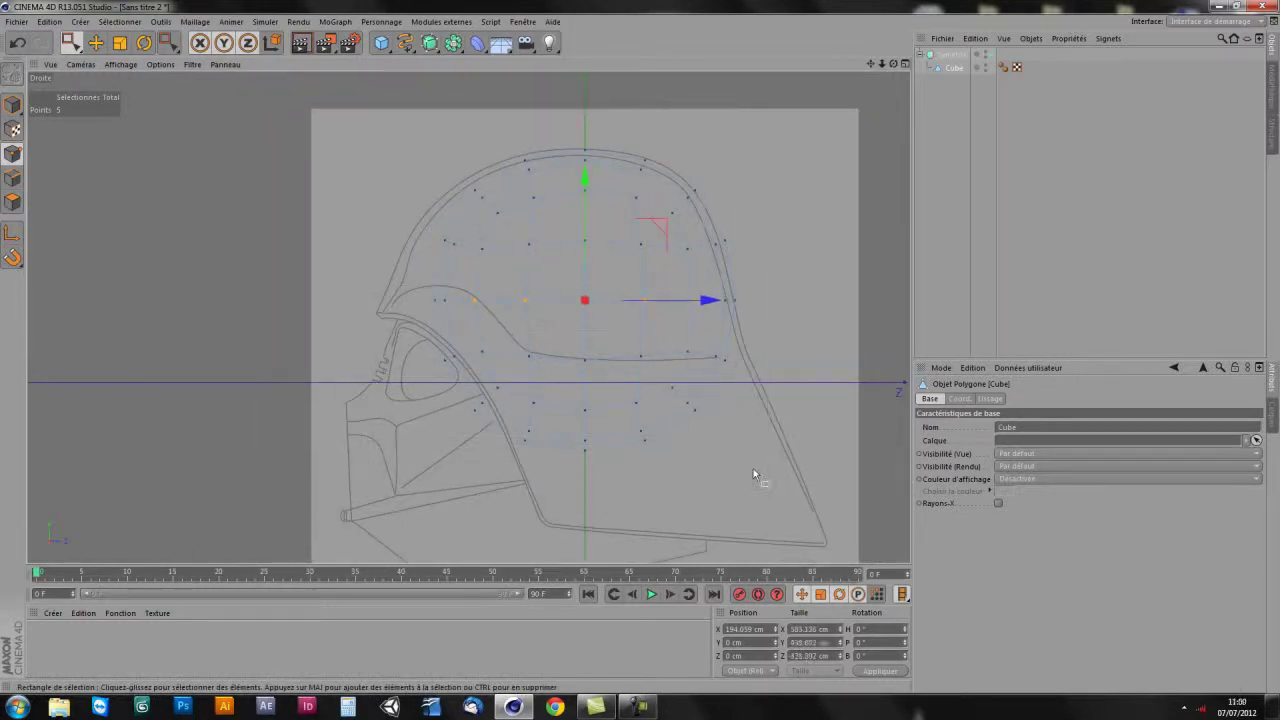
- Move and scale the selected points along Z to follow the side-view dome outline
left_click_drag(709, 300, 700, 303)
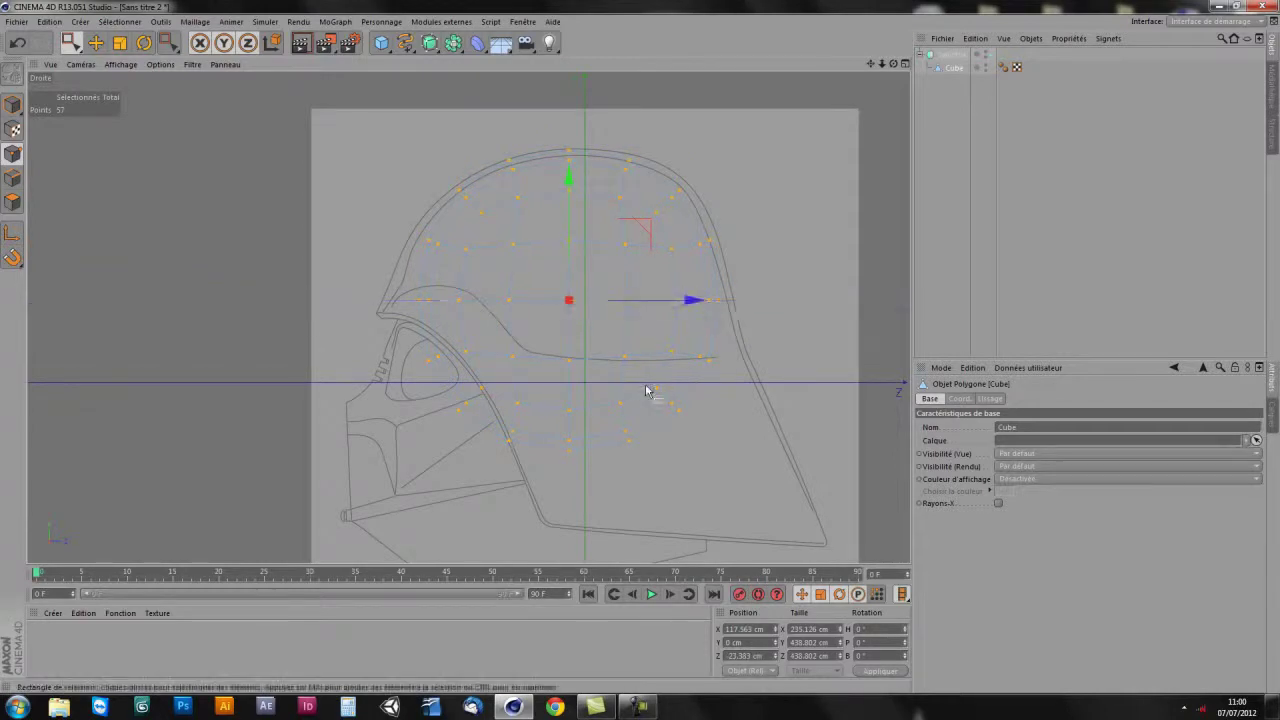
scroll(640, 386, "up", 2)
key("t")
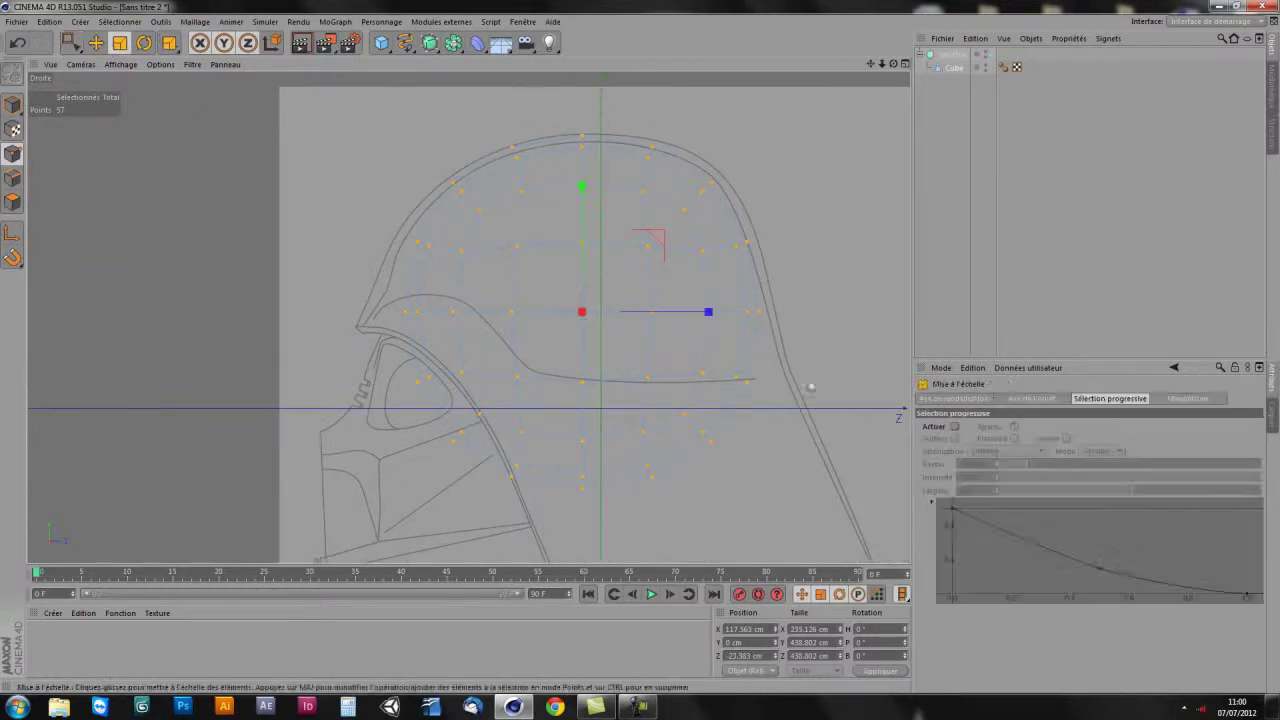
left_click_drag(709, 316, 719, 317)
scroll(546, 403, "up", 2)
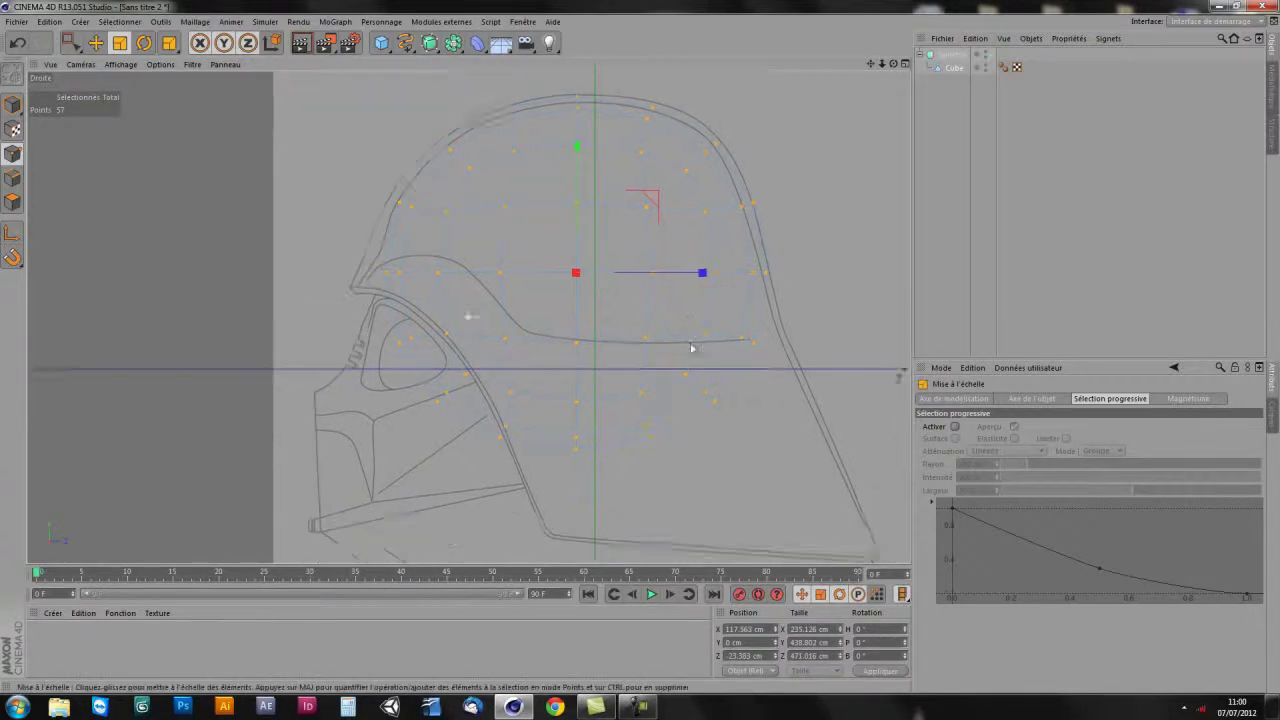
middle_click_drag(629, 426, 674, 442, "alt")
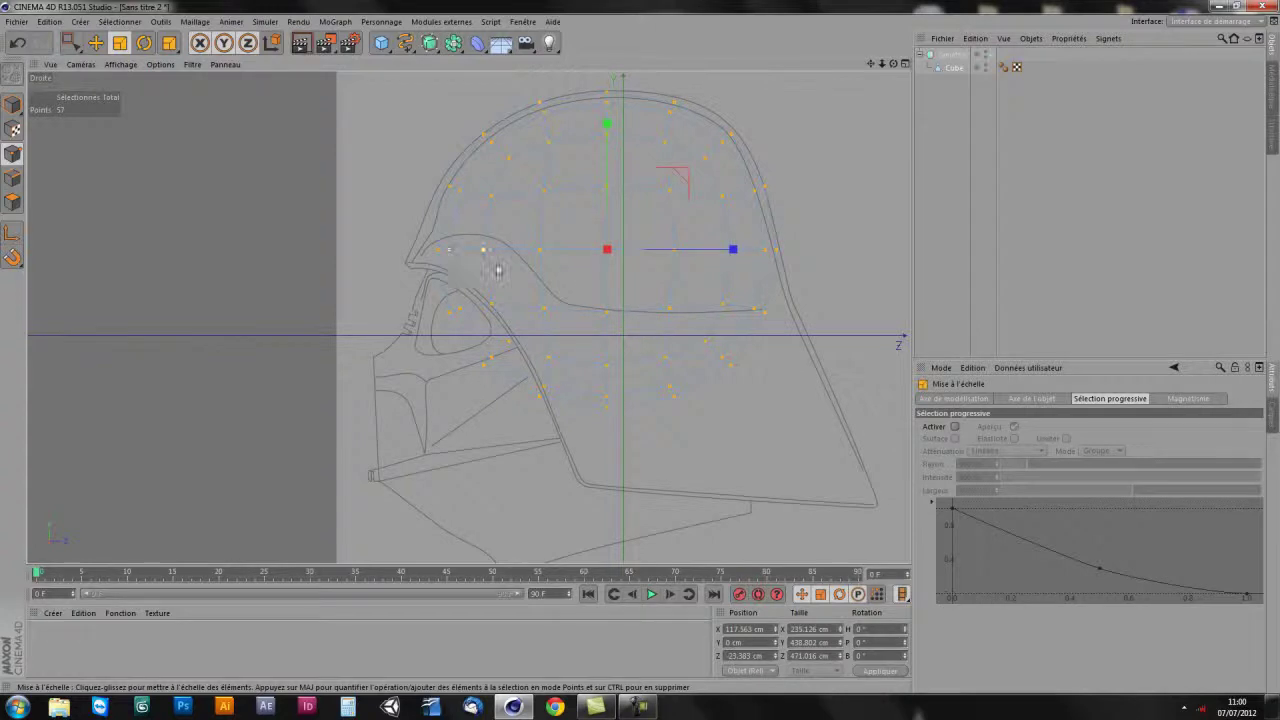
left_click(70, 42)
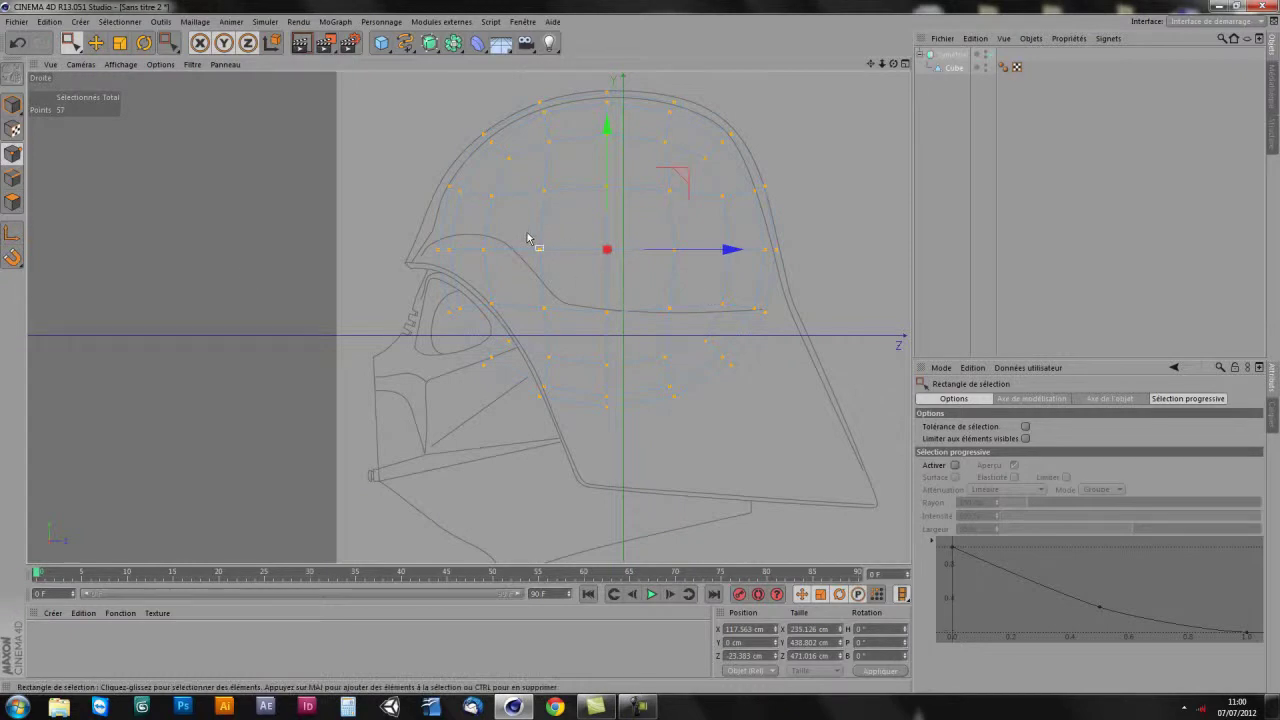
- Select the 24 points below the brow ridge and shift them down and along the depth
left_click_drag(640, 85, 690, 440)
left_click_drag(657, 205, 674, 276)
left_click_drag(783, 388, 795, 400)
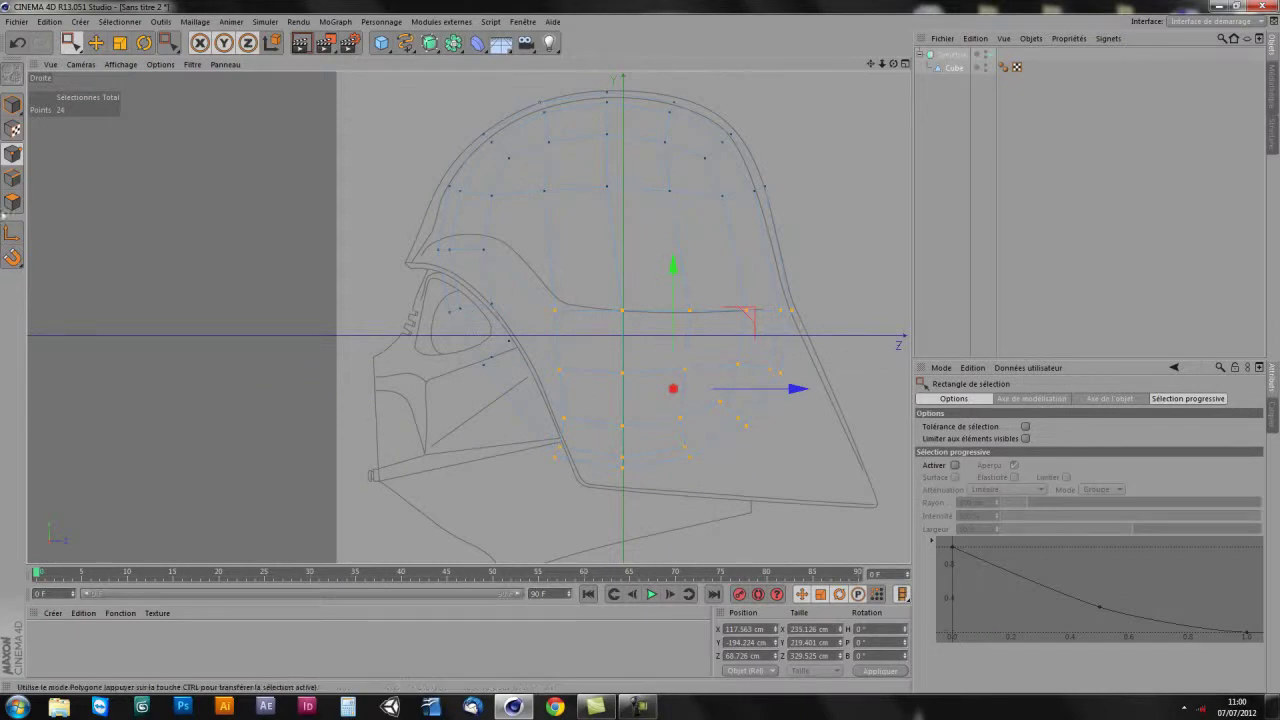
- Delete the helmet polygons below the brow line, then return to Points mode
left_click(12, 201)
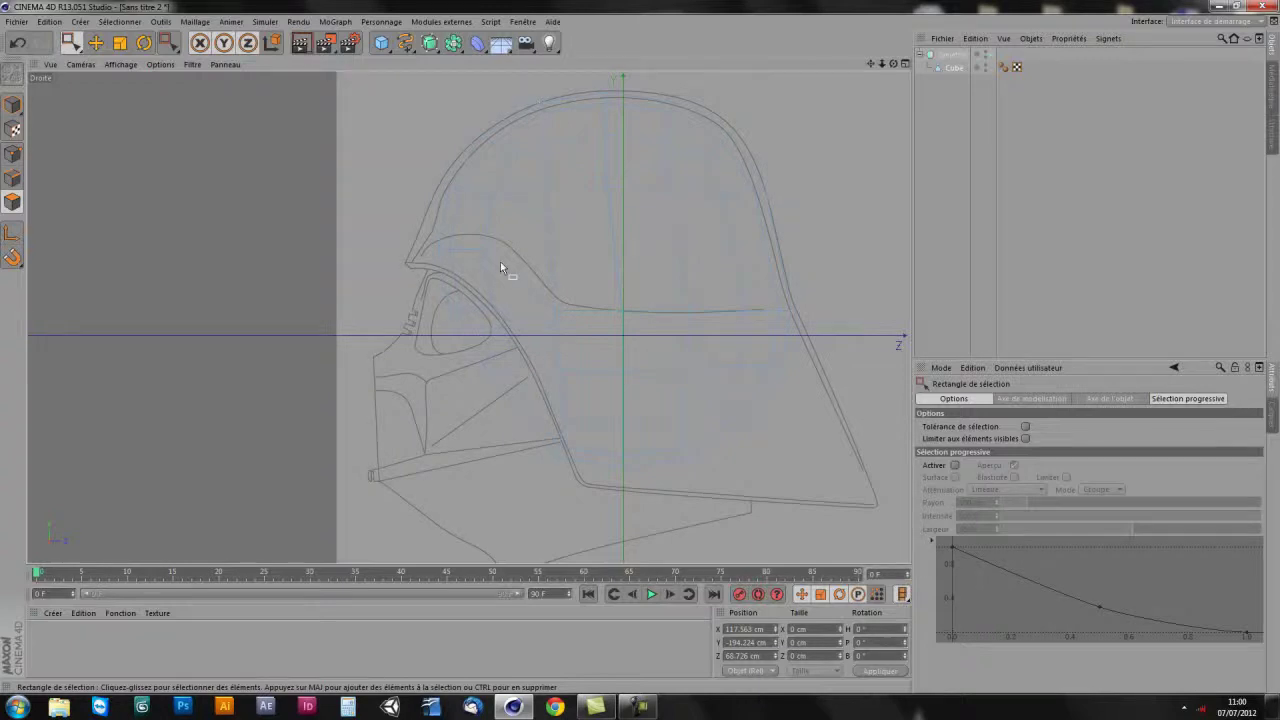
left_click_drag(820, 230, 457, 545)
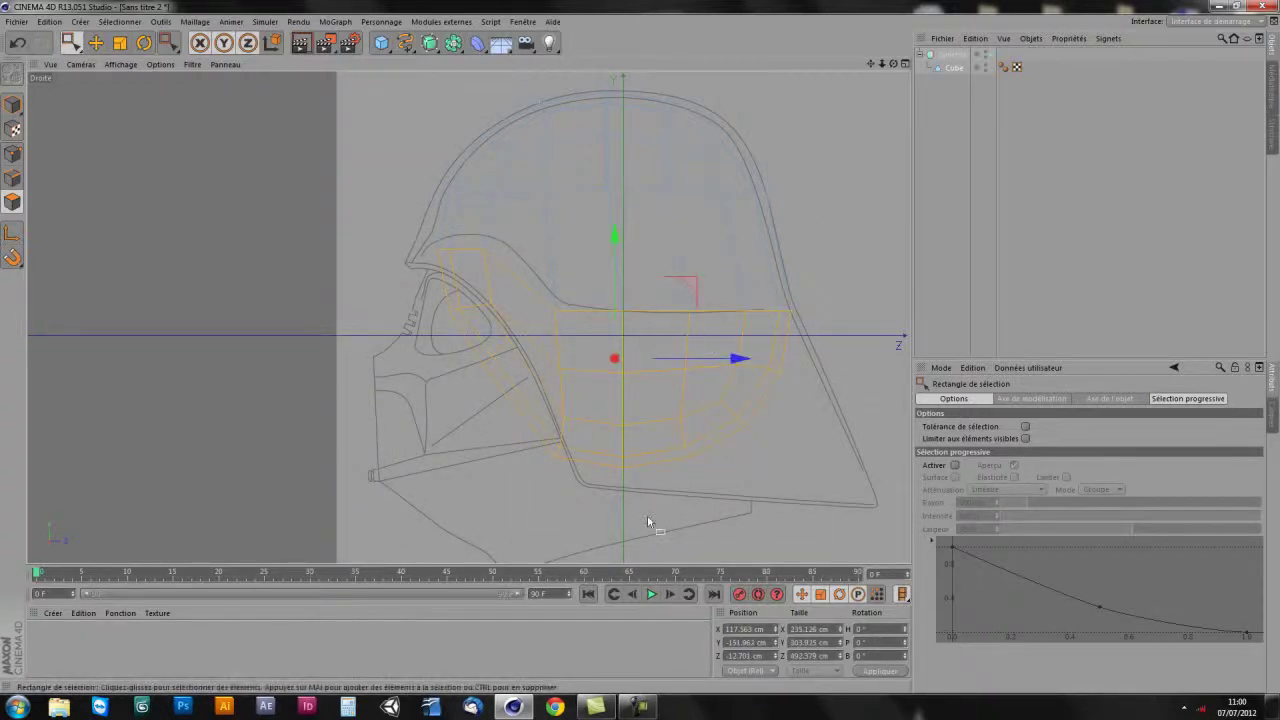
key("Delete")
middle_click_drag(632, 378, 605, 390, "alt")
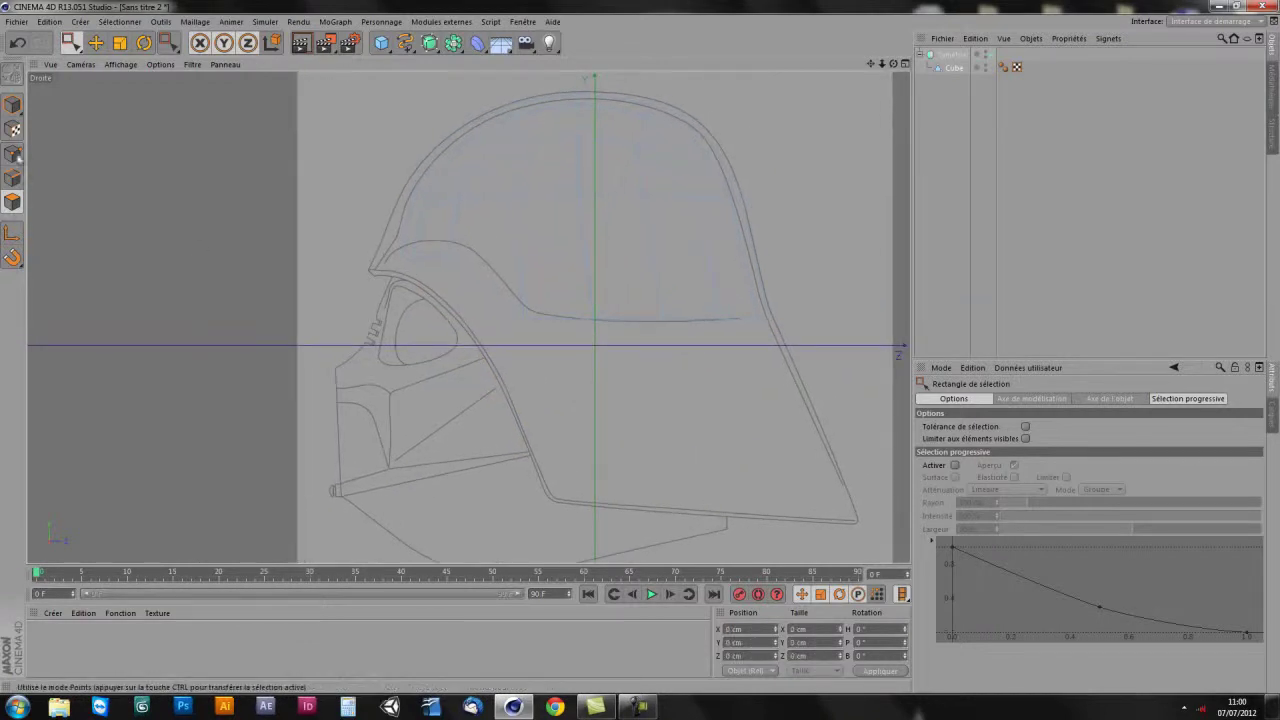
left_click(13, 153)
middle_click_drag(547, 298, 512, 303, "alt")
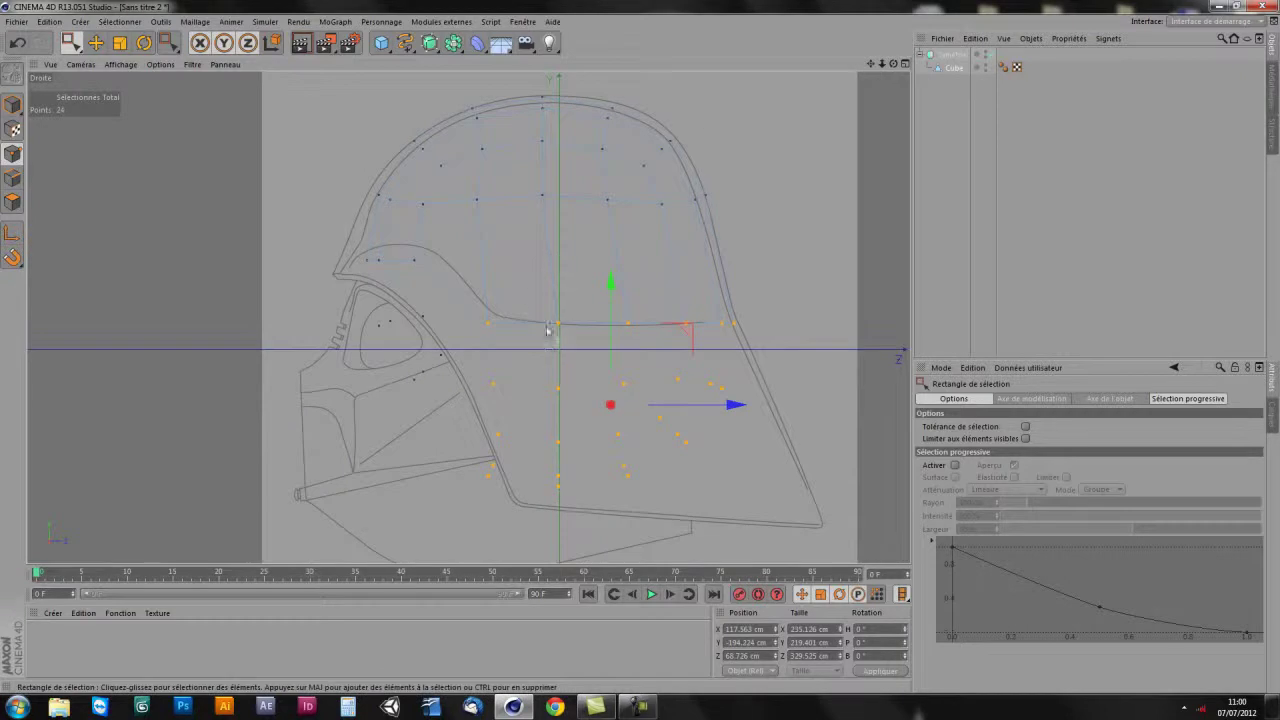
- Run Optimiser on the dome mesh, then select all points and optimise again, leaving 33 points
right_click(476, 229)
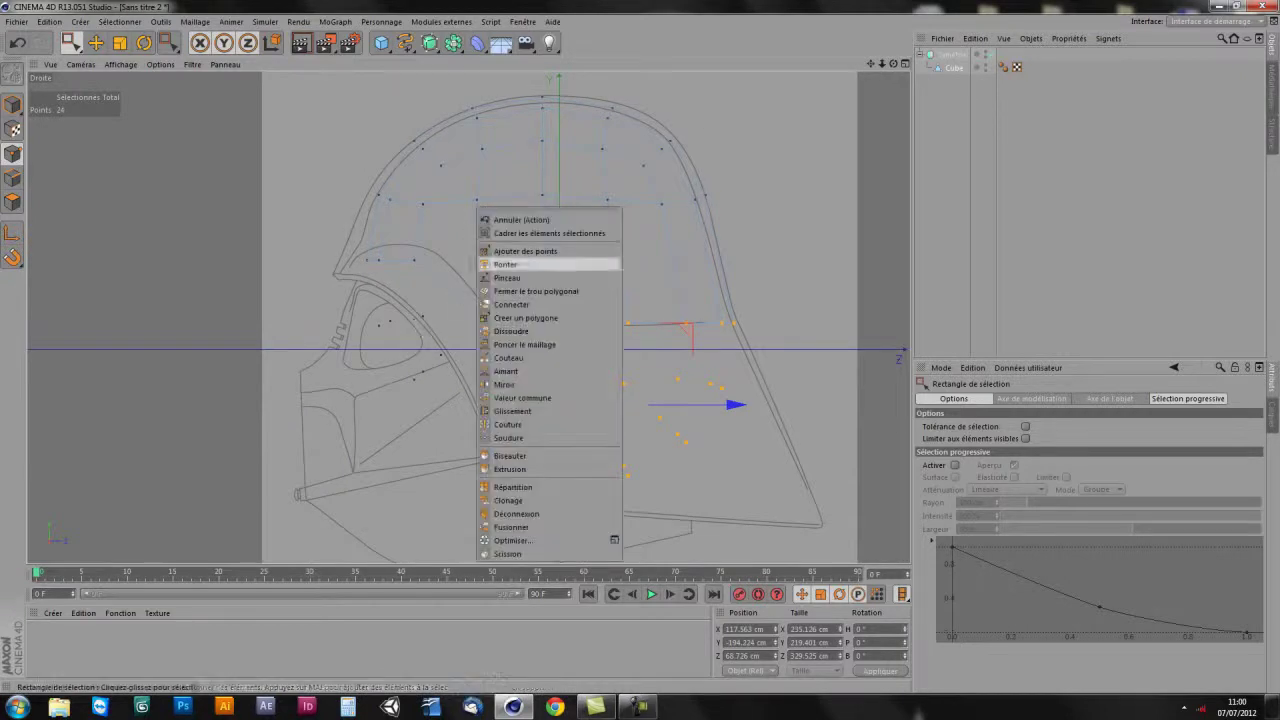
left_click(509, 541)
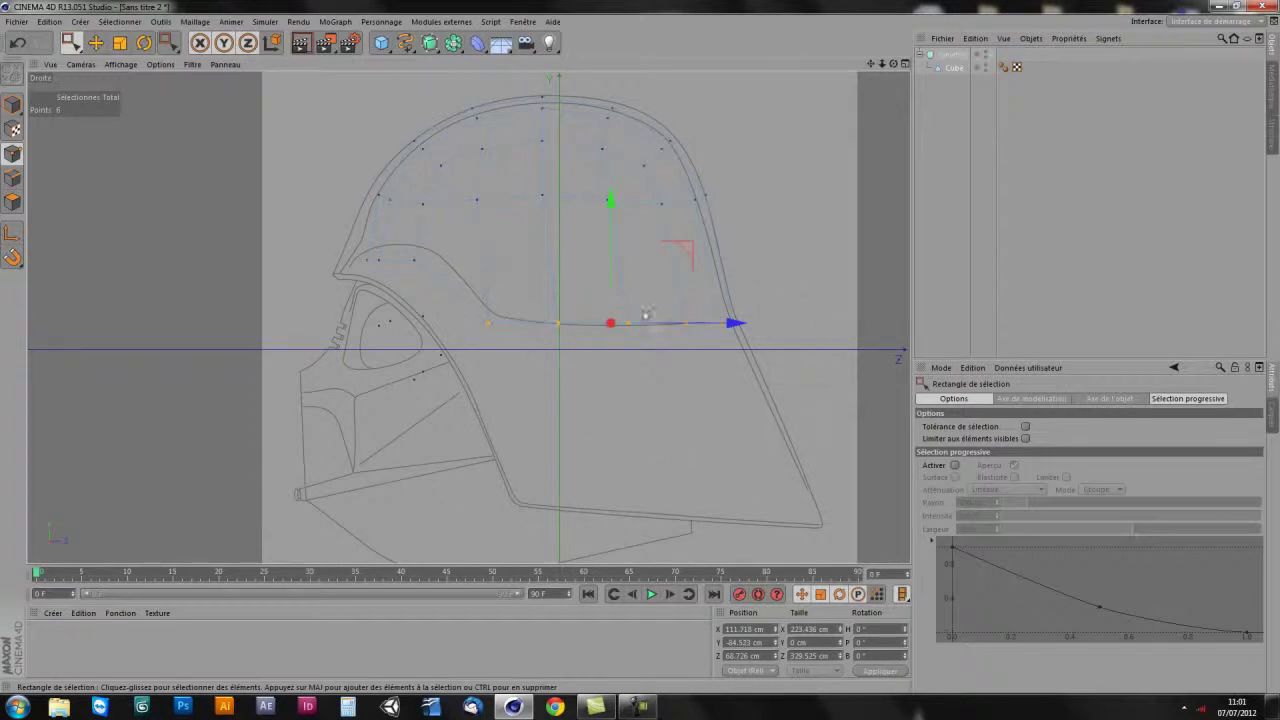
key("ctrl+a")
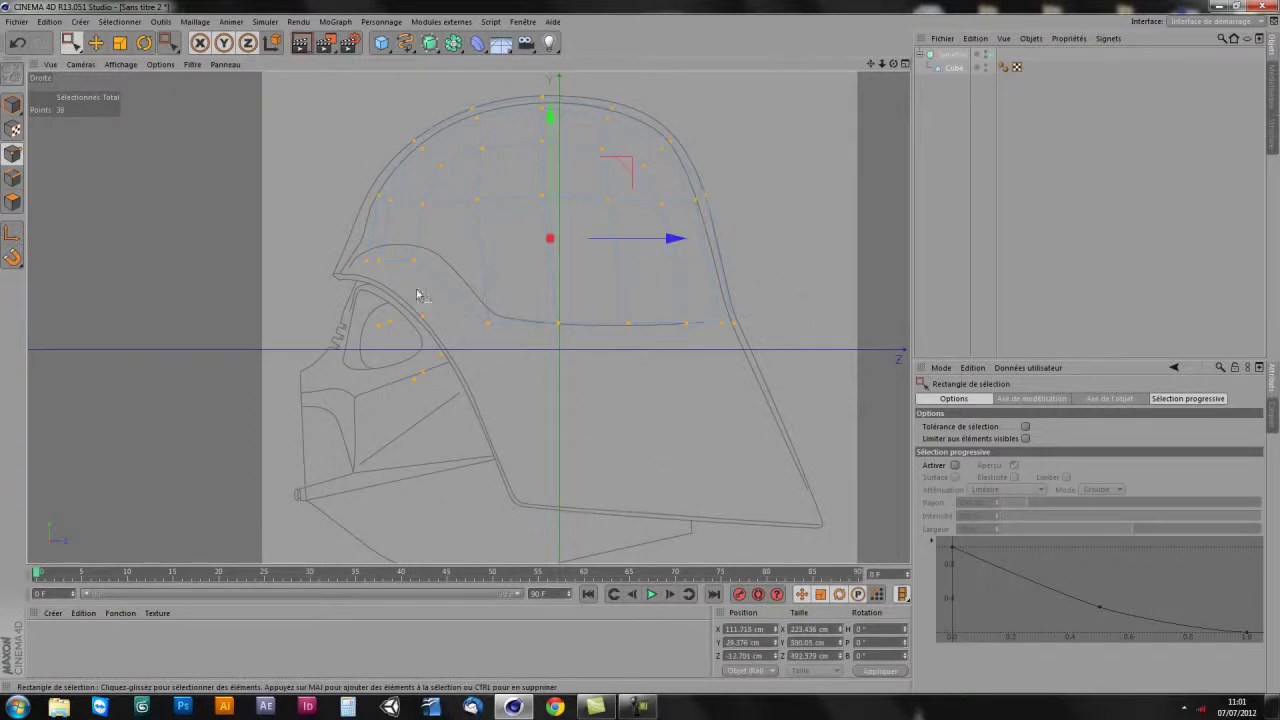
right_click(545, 418)
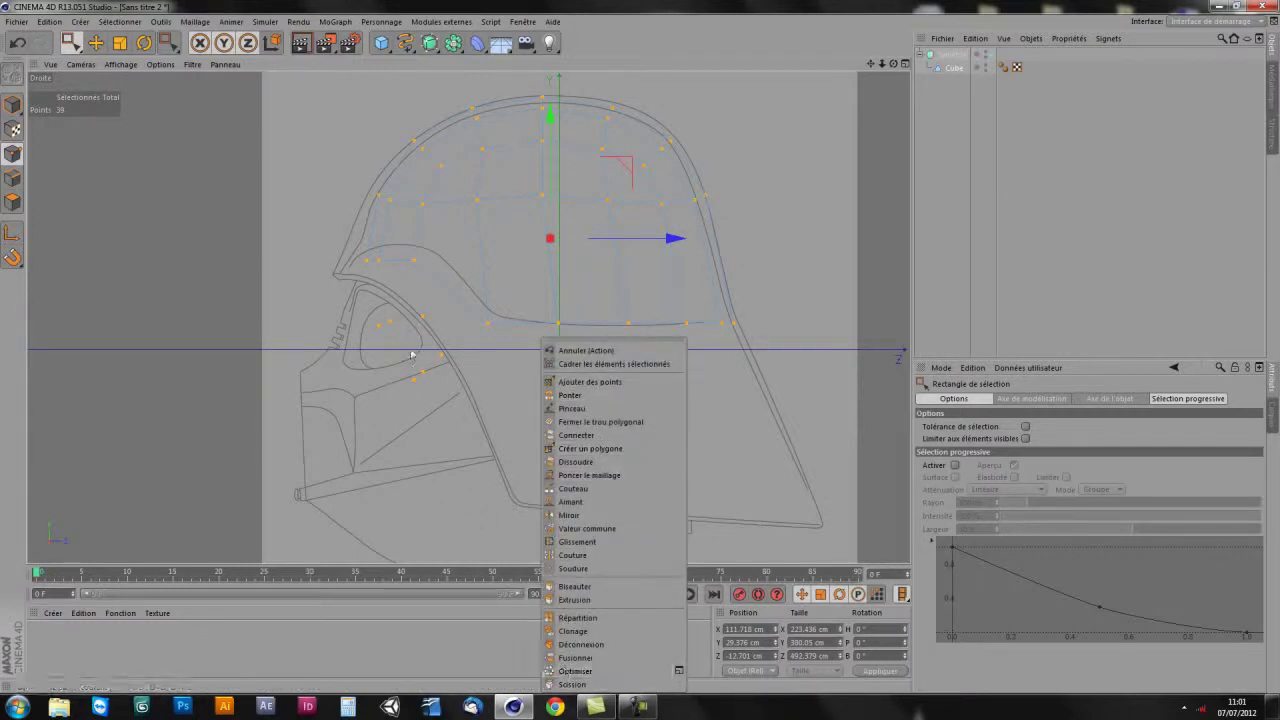
left_click(575, 672)
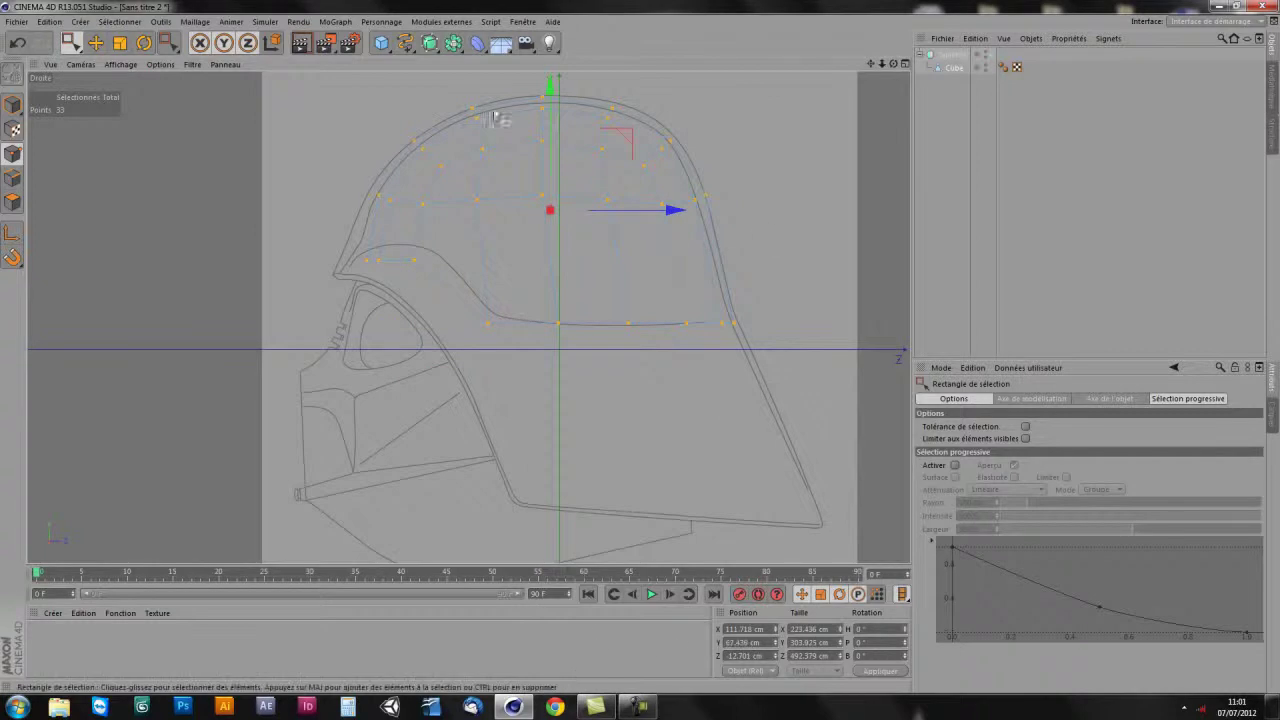
middle_click_drag(568, 303, 558, 339, "alt")
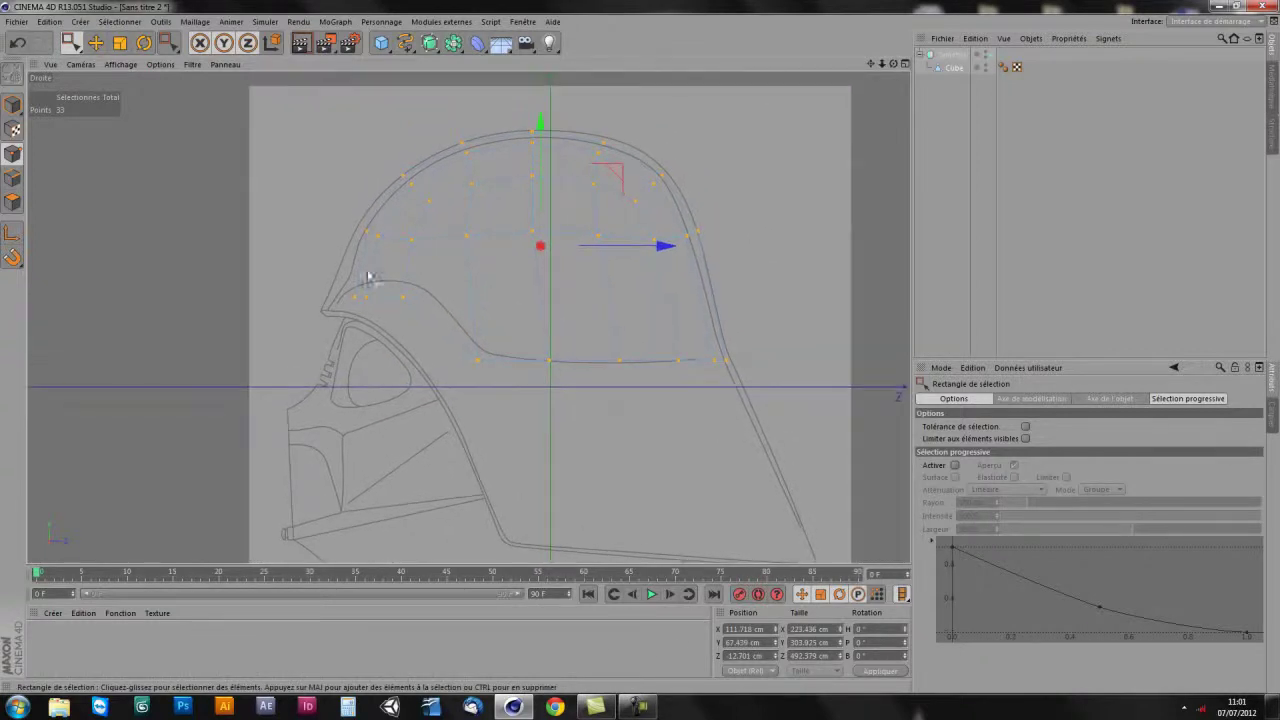
middle_click_drag(602, 345, 600, 353, "alt")
right_click(505, 201)
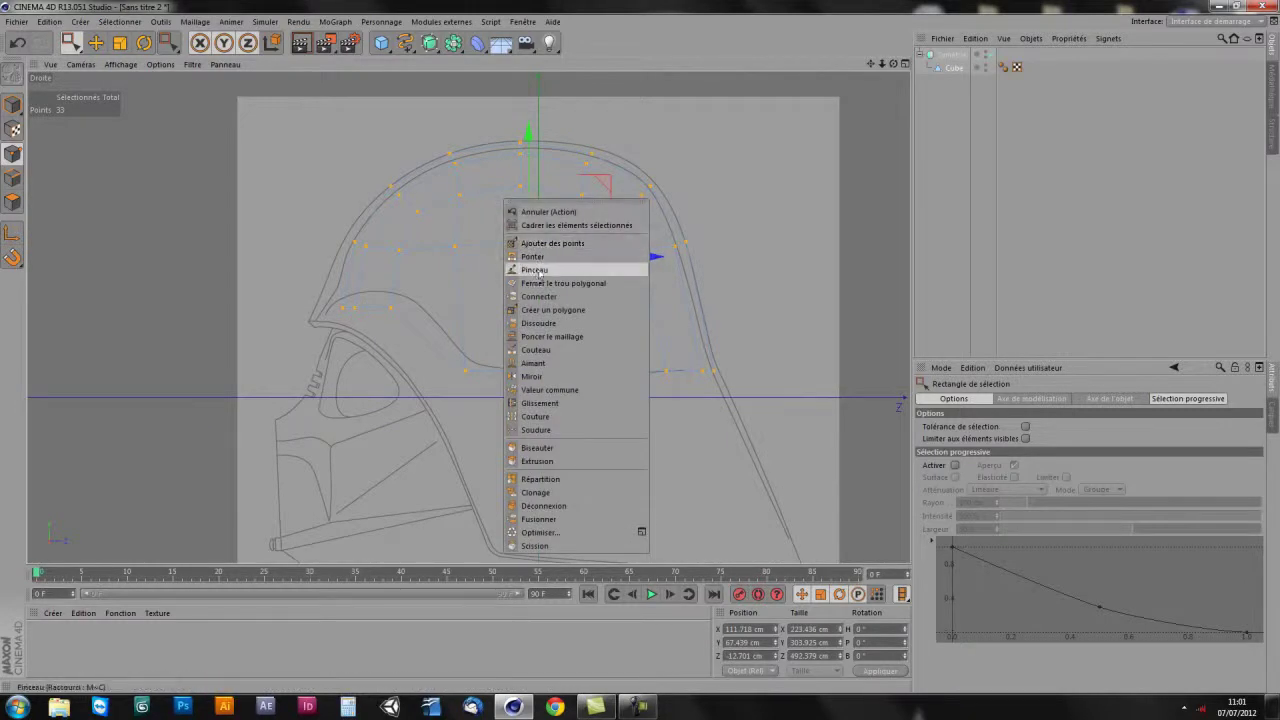
- Adjust the brush intensity and brush the brow and visor-edge points toward the side outline
left_click(533, 270)
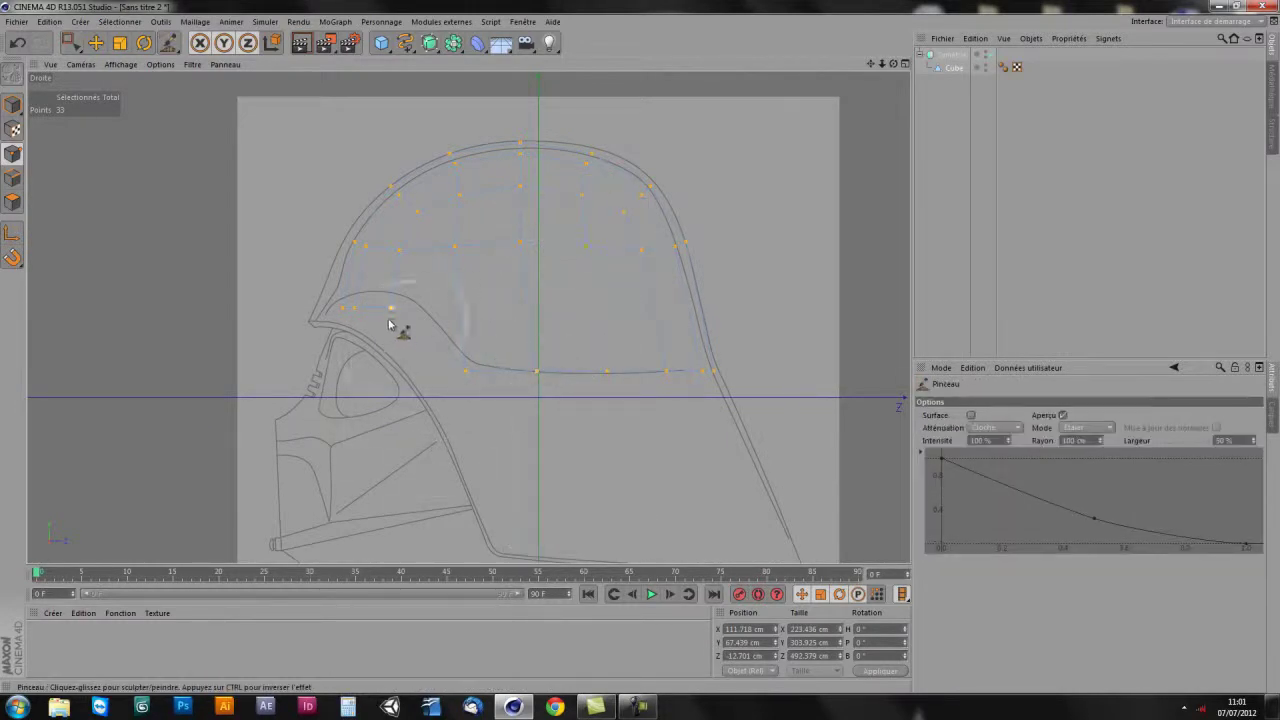
mouse_move(345, 305)
left_mouse_down()
mouse_move(380, 309)
mouse_move(423, 200)
mouse_move(463, 334)
mouse_move(590, 265)
mouse_move(543, 214)
mouse_move(634, 491)
mouse_move(700, 354)
mouse_move(684, 356)
left_mouse_up()
key("ctrl+z")
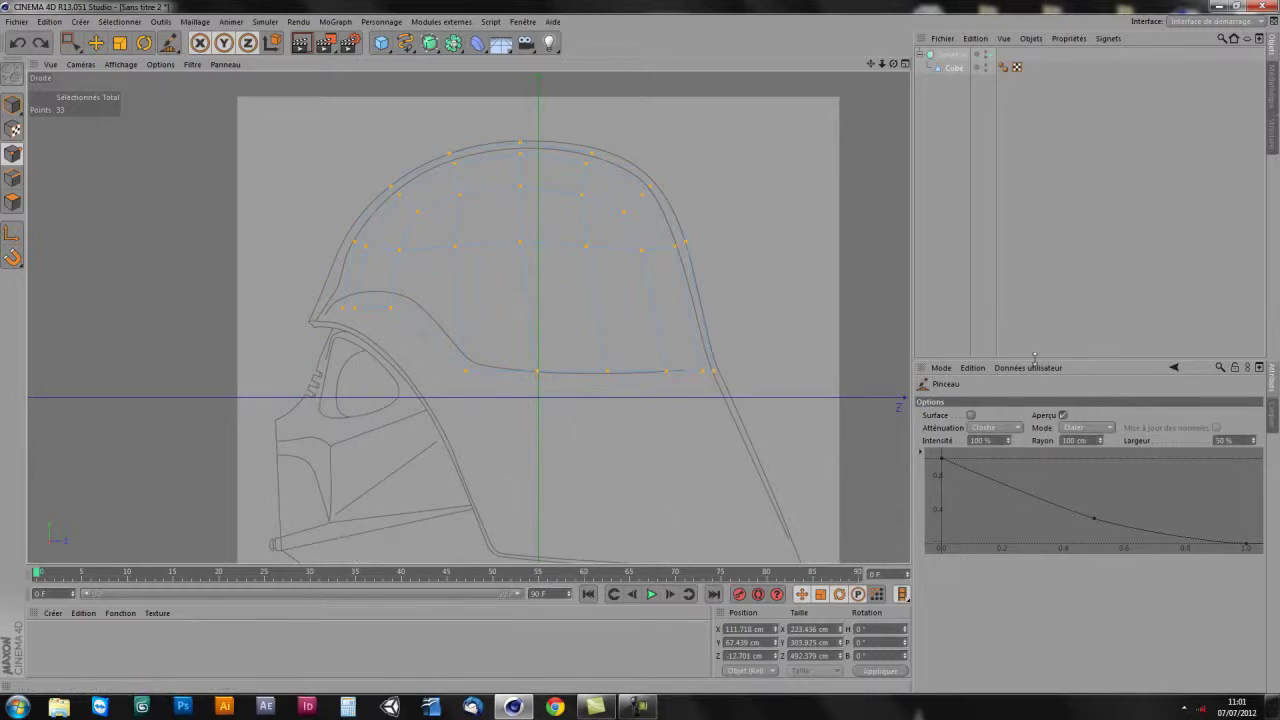
left_click_drag(1034, 355, 1034, 368)
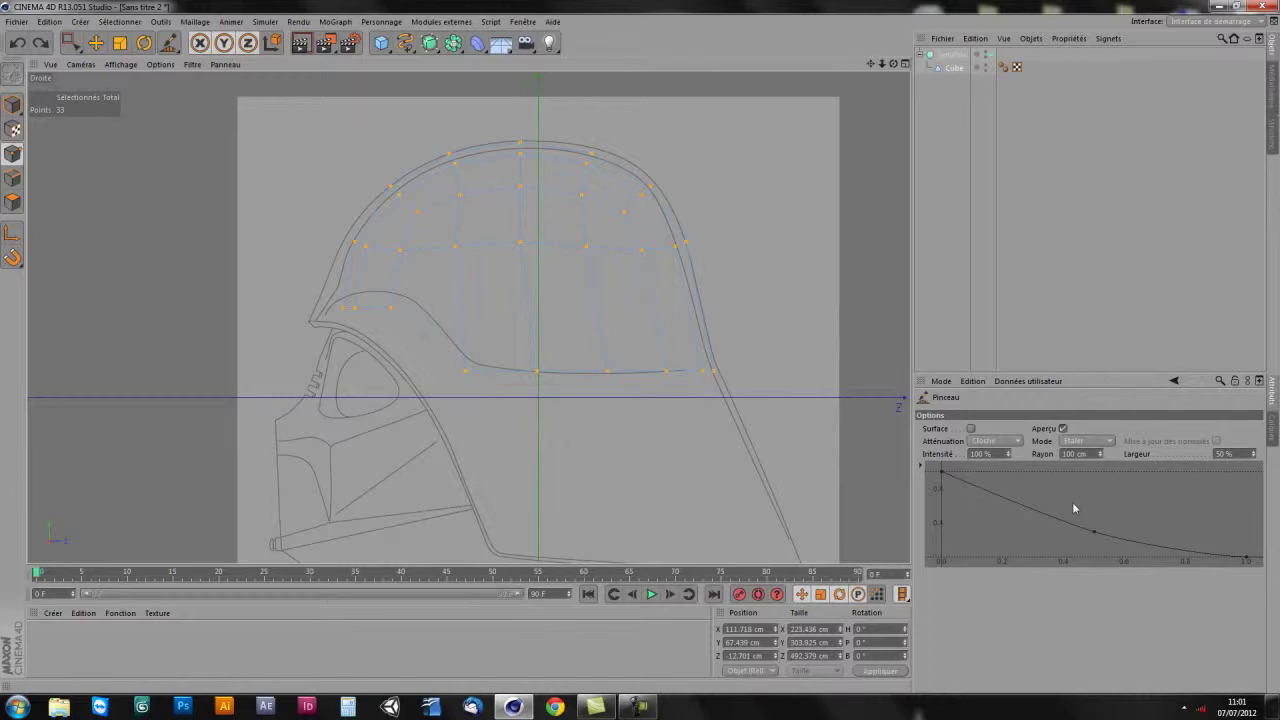
left_click(984, 454)
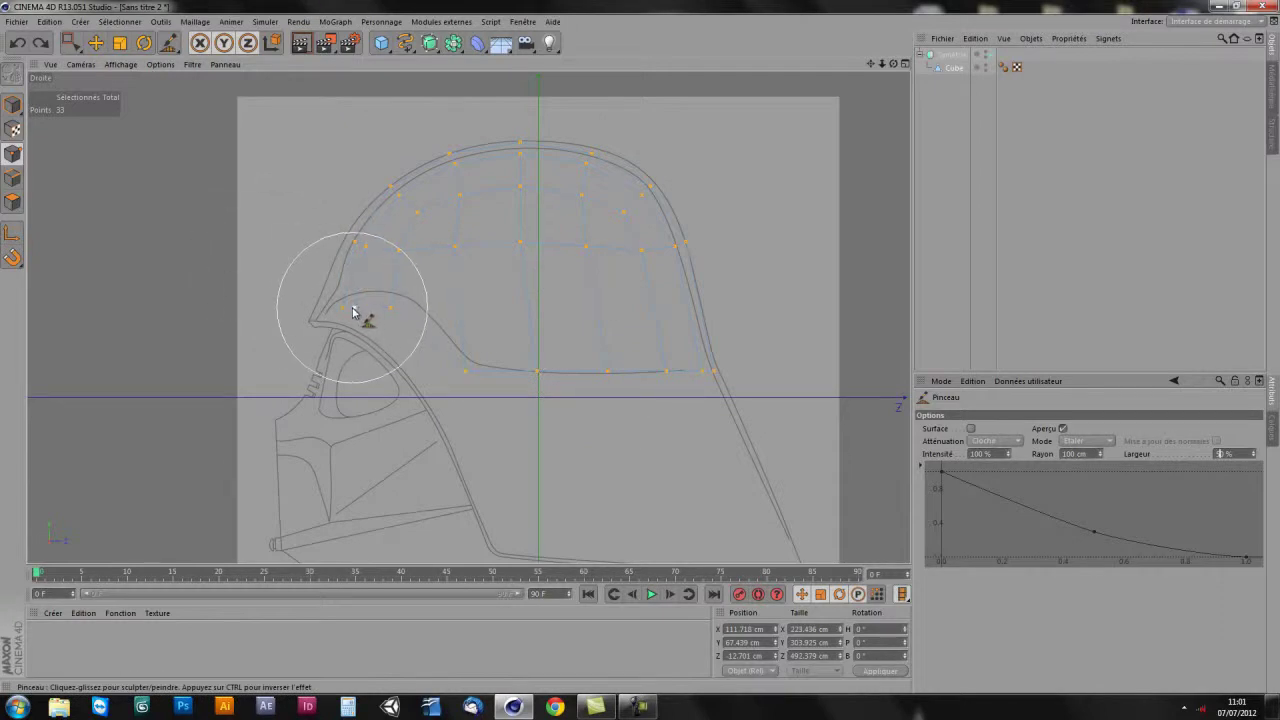
left_click_drag(352, 312, 363, 244)
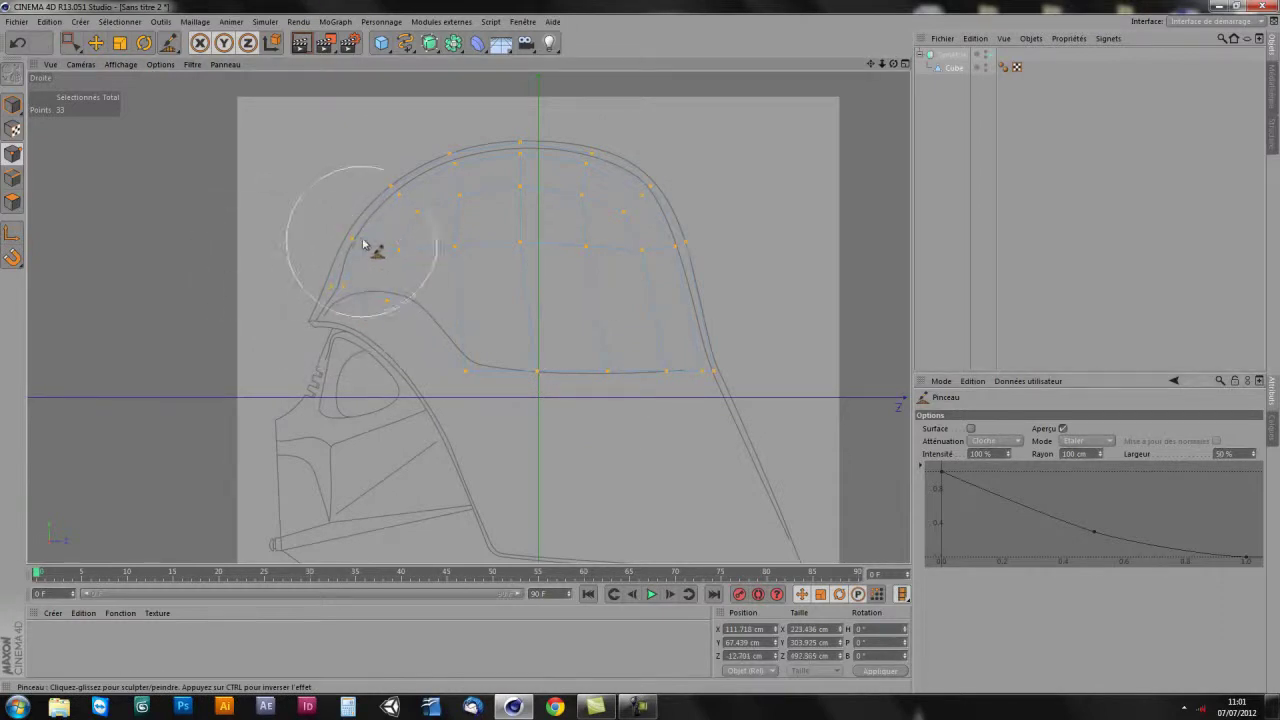
mouse_move(363, 244)
left_mouse_down()
mouse_move(336, 290)
mouse_move(457, 166)
mouse_move(494, 180)
mouse_move(651, 183)
mouse_move(600, 171)
mouse_move(677, 282)
left_mouse_up()
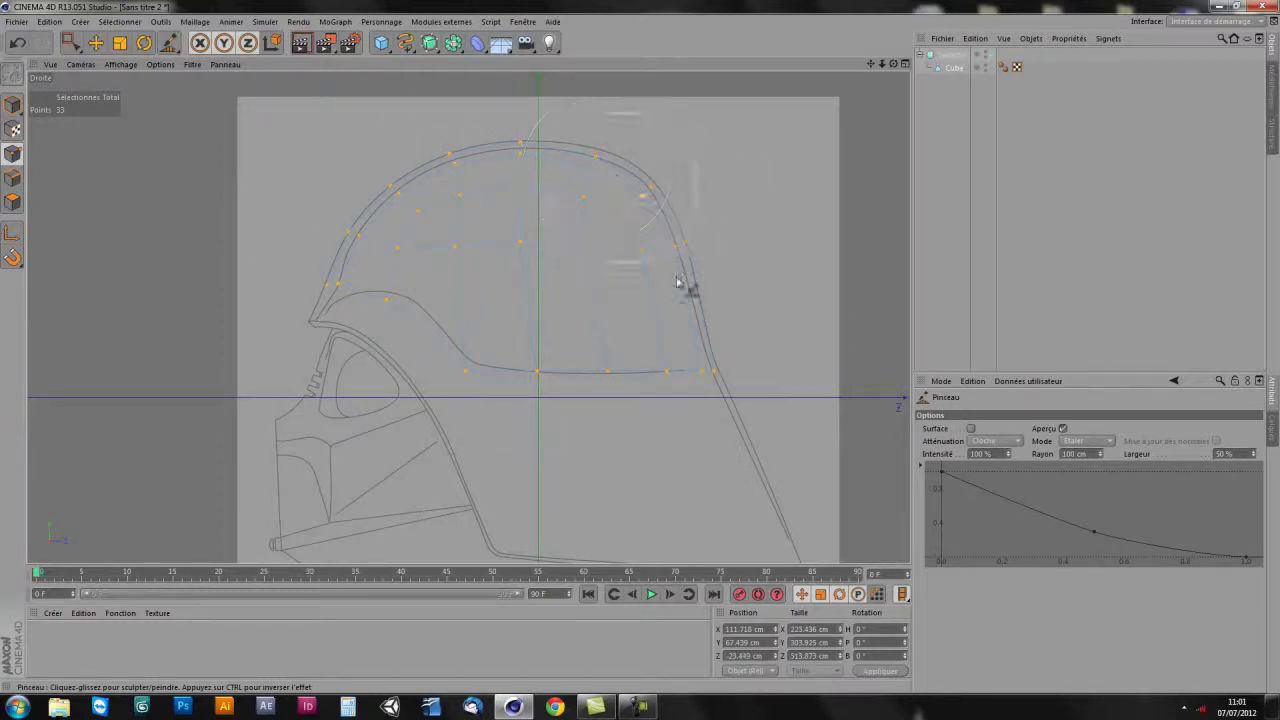
- Brush the crown, top arc and back curve points onto the side blueprint profile
scroll(651, 380, "up", 2)
scroll(623, 271, "up", 2)
scroll(666, 337, "up", 2)
scroll(601, 223, "up", 2)
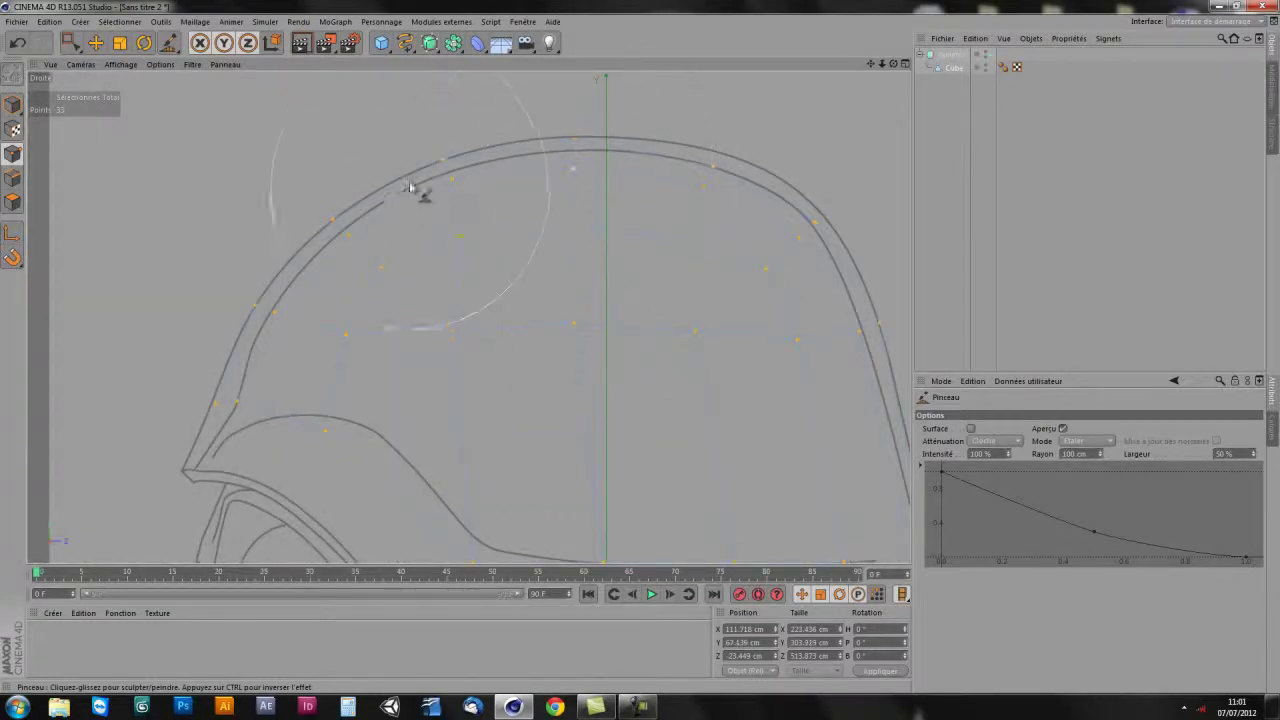
mouse_move(357, 251)
left_mouse_down()
mouse_move(277, 334)
mouse_move(254, 418)
mouse_move(257, 323)
mouse_move(471, 212)
left_mouse_up()
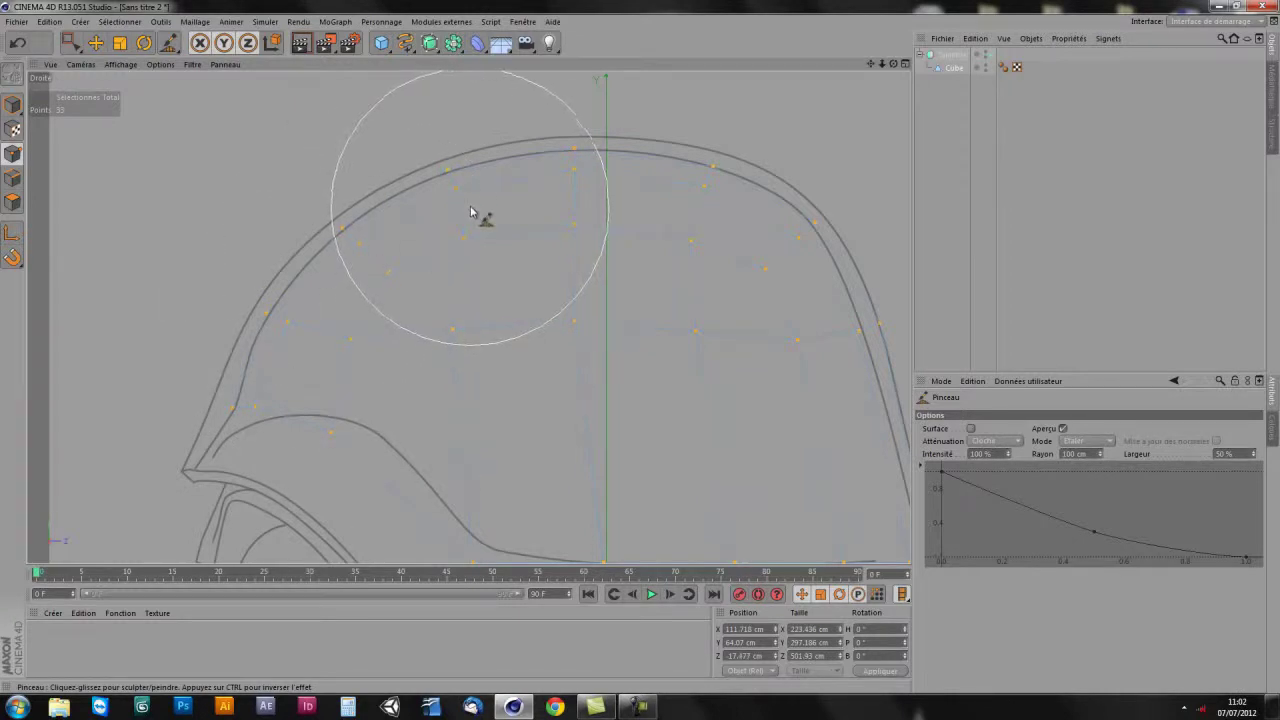
mouse_move(471, 213)
left_mouse_down()
mouse_move(573, 174)
mouse_move(714, 181)
mouse_move(607, 148)
left_mouse_up()
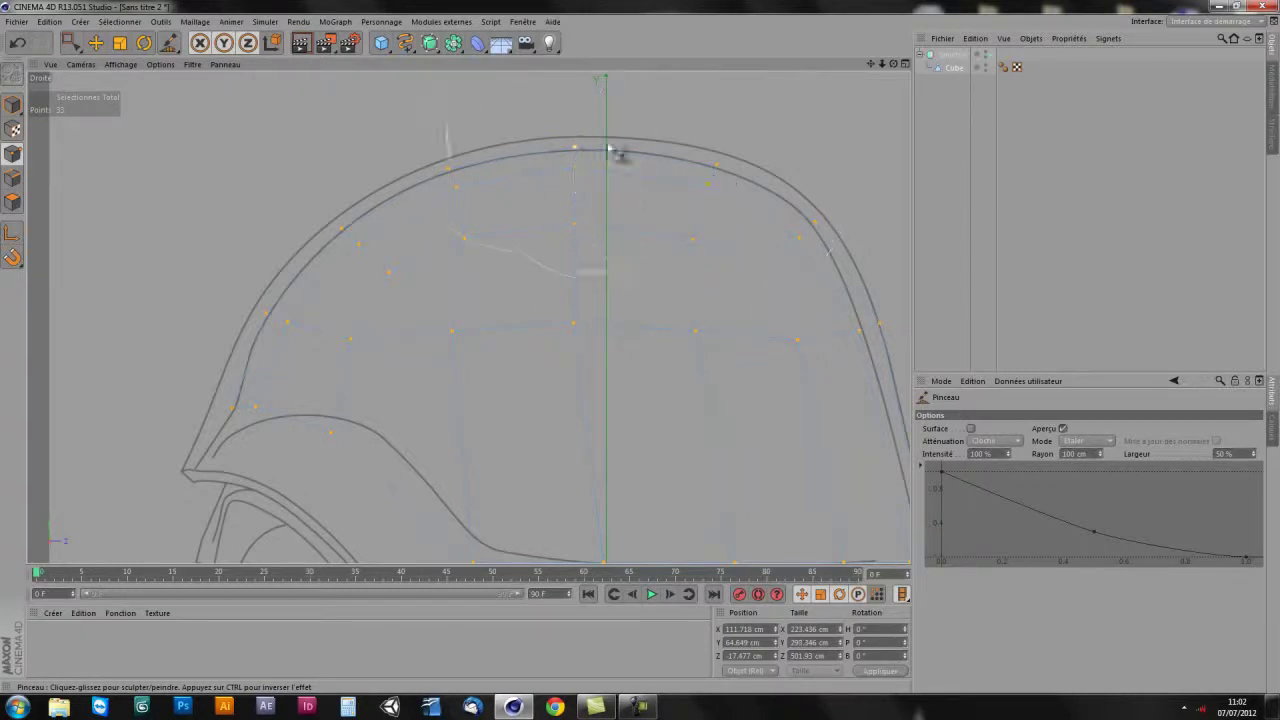
left_click_drag(812, 213, 812, 232)
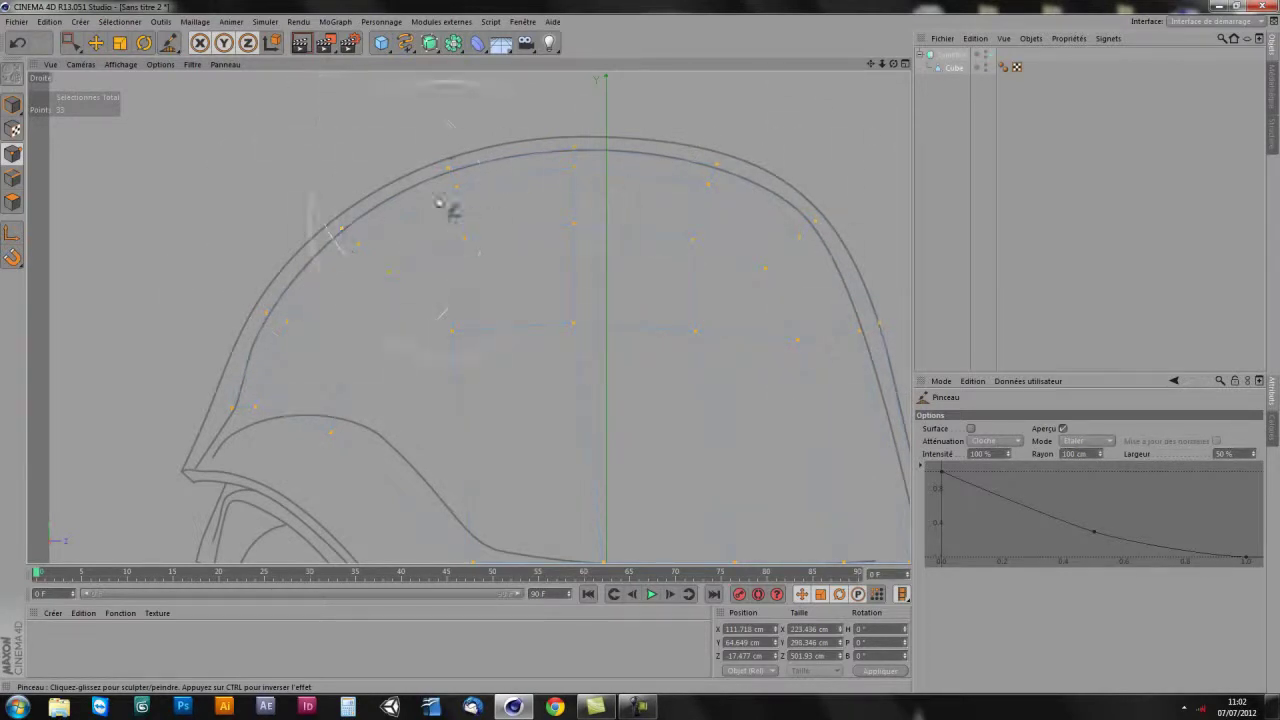
mouse_move(438, 203)
left_mouse_down()
mouse_move(270, 342)
mouse_move(237, 402)
mouse_move(277, 320)
mouse_move(251, 360)
left_mouse_up()
key("ctrl+z")
key("ctrl+z")
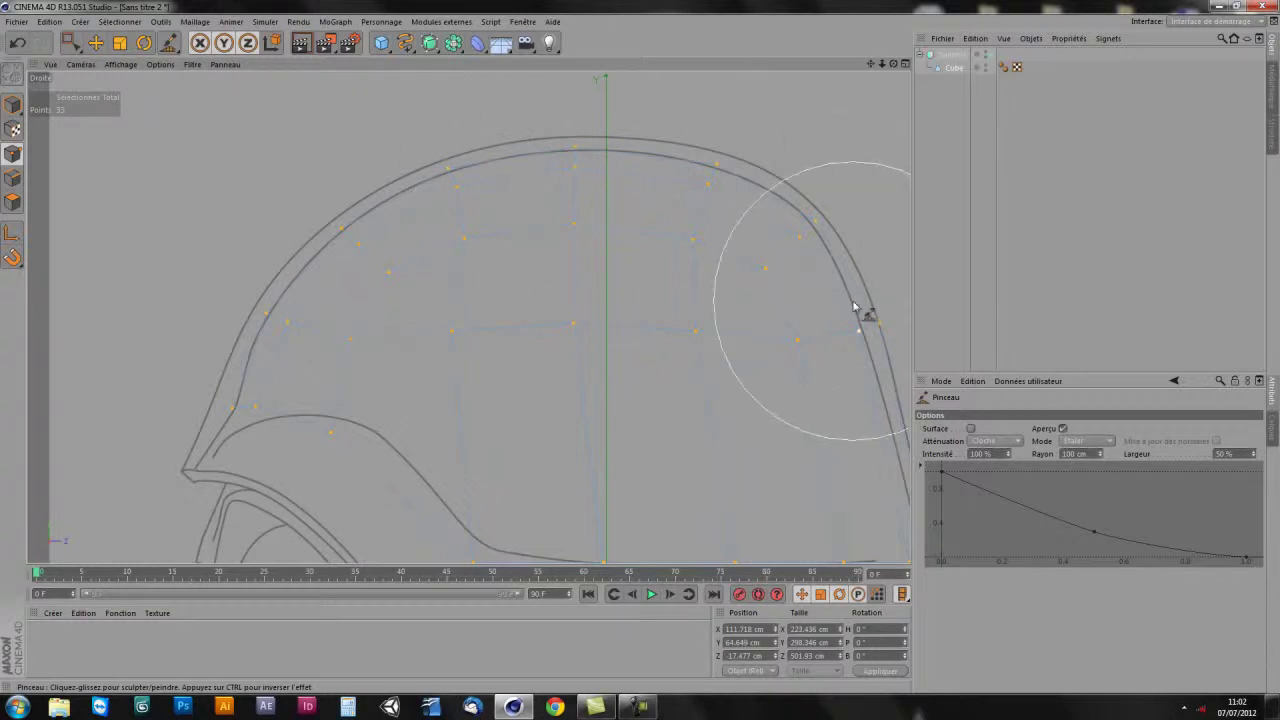
- Align the back brow edge and remaining points with the side profile, then zoom out
mouse_move(849, 306)
middle_mouse_down("alt")
mouse_move(771, 414)
mouse_move(717, 281)
middle_mouse_up("alt")
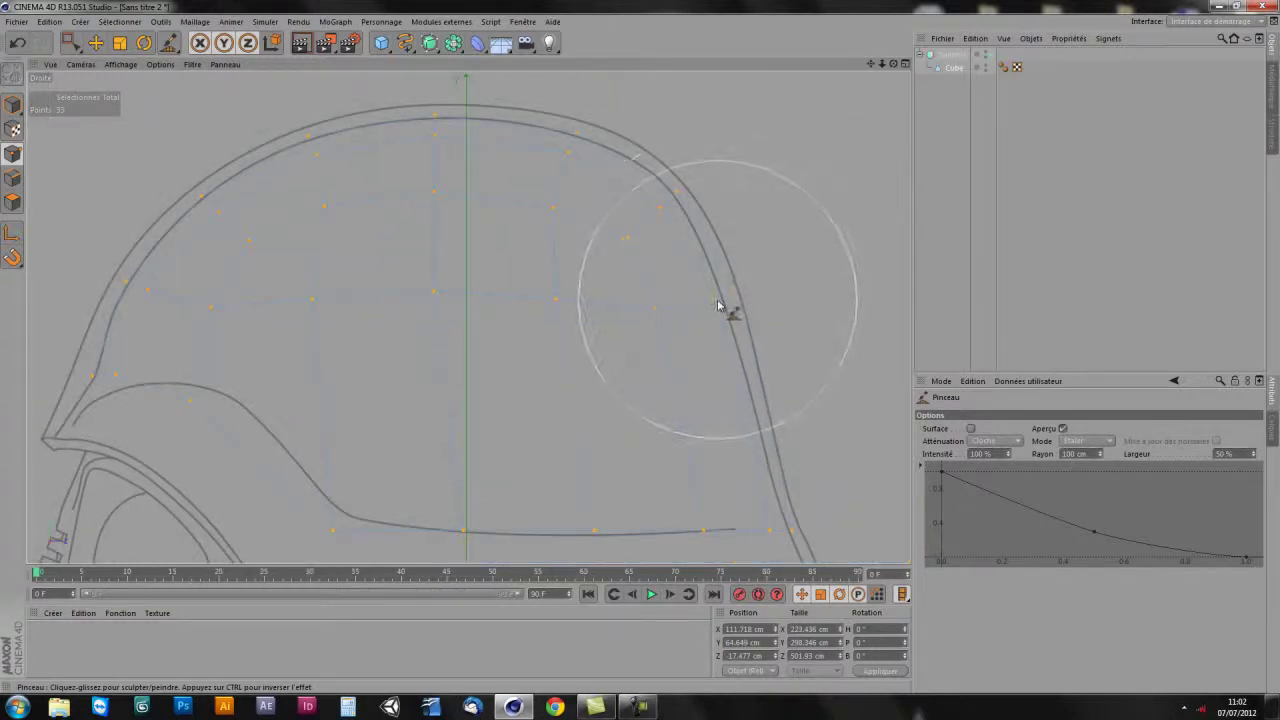
middle_click_drag(728, 342, 735, 276, "alt")
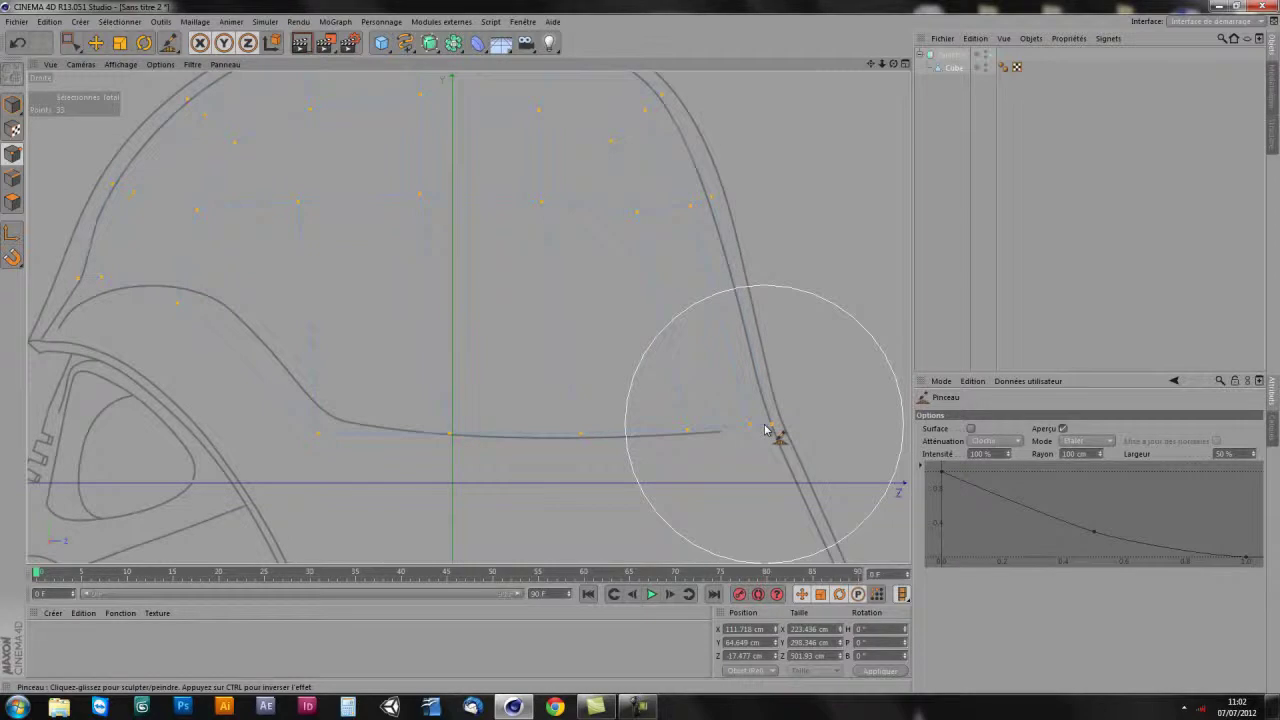
mouse_move(762, 430)
left_mouse_down()
mouse_move(666, 471)
mouse_move(613, 438)
left_mouse_up()
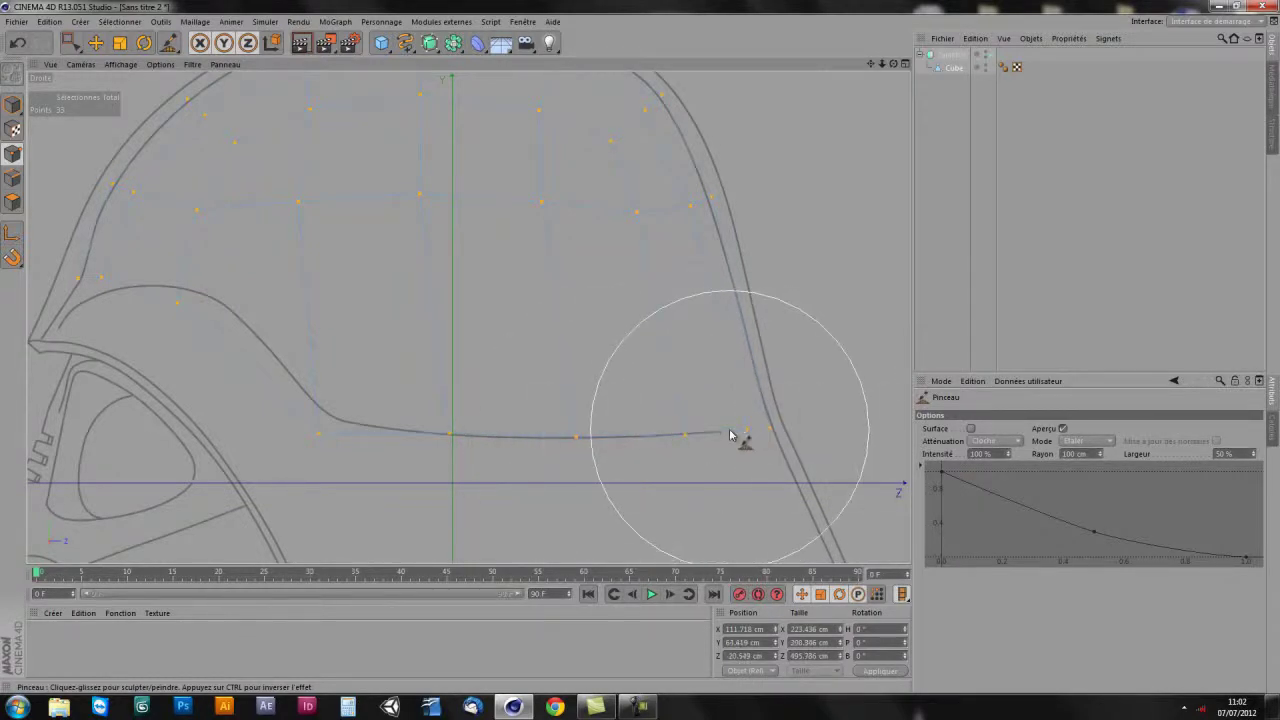
left_click_drag(783, 440, 748, 437)
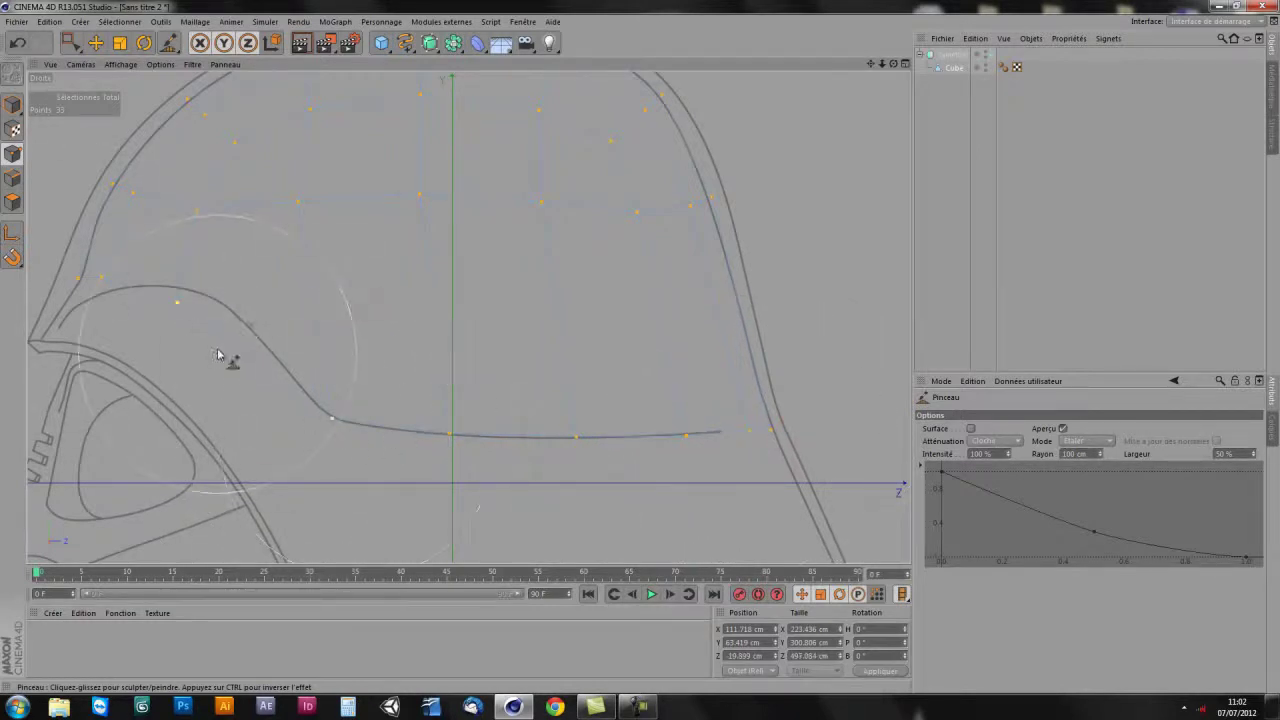
left_click_drag(177, 309, 194, 303)
mouse_move(96, 278)
left_mouse_down()
mouse_move(94, 303)
mouse_move(80, 306)
mouse_move(97, 297)
mouse_move(87, 290)
left_mouse_up()
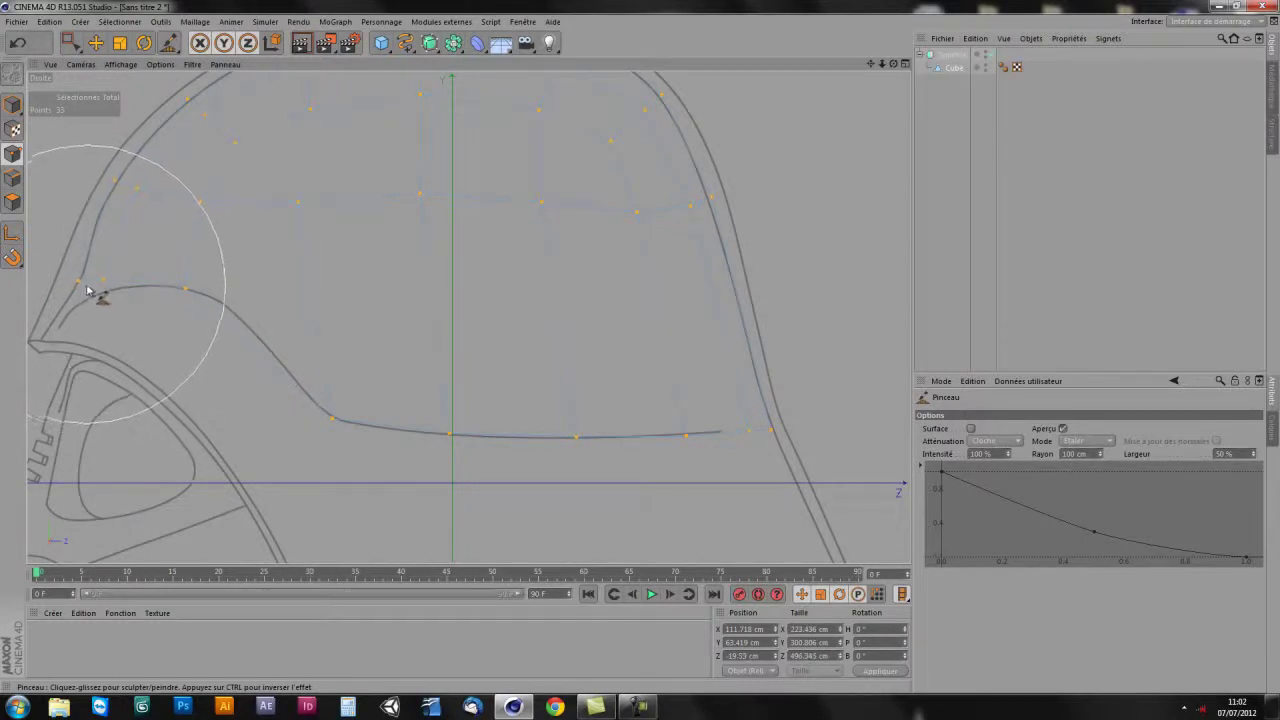
scroll(334, 380, "down", 2)
scroll(457, 357, "down", 2)
- Maximize the Avant view and brush the dome's lower corner and top points onto the front silhouette
scroll(471, 357, "down", 2)
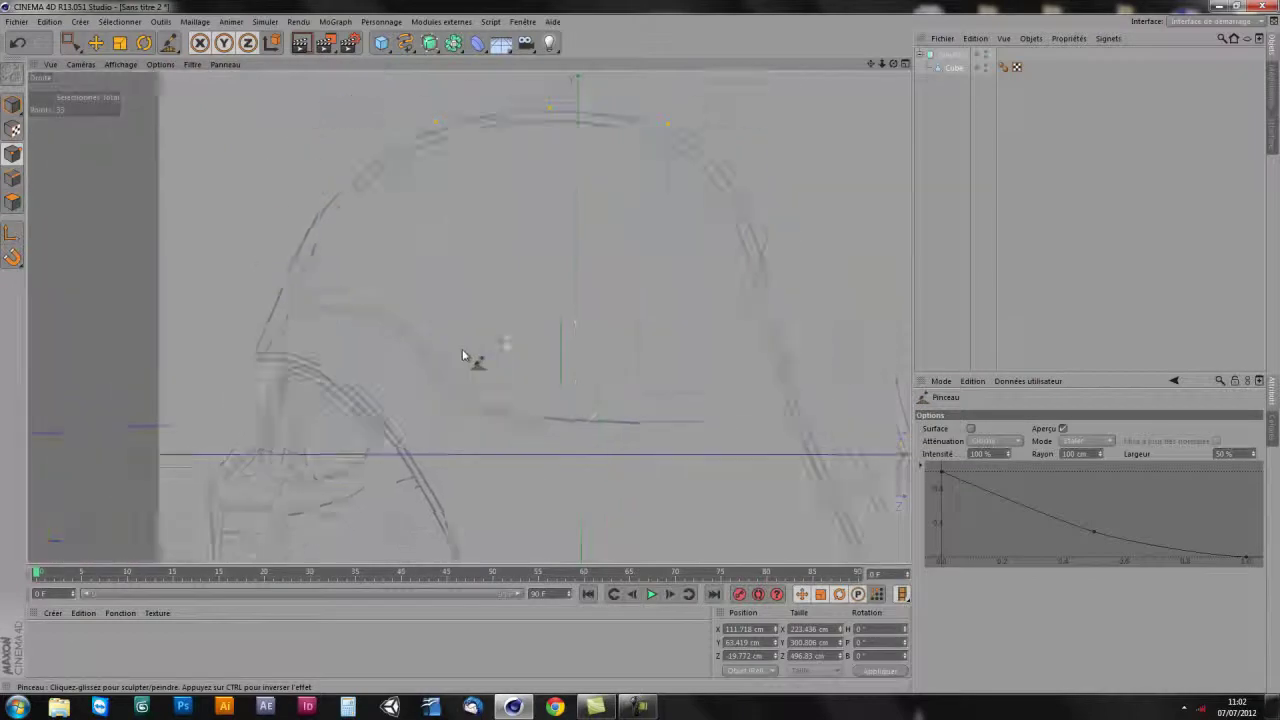
scroll(507, 364, "down", 2)
middle_click(651, 362)
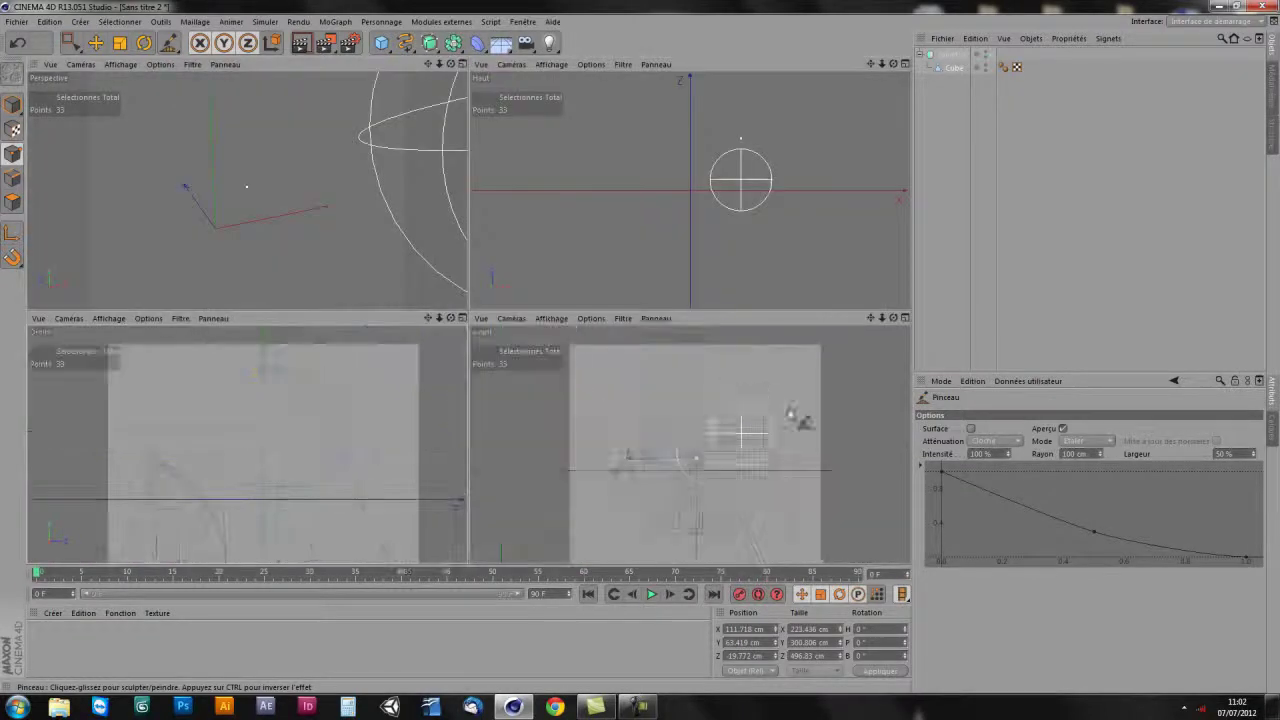
middle_click(722, 458)
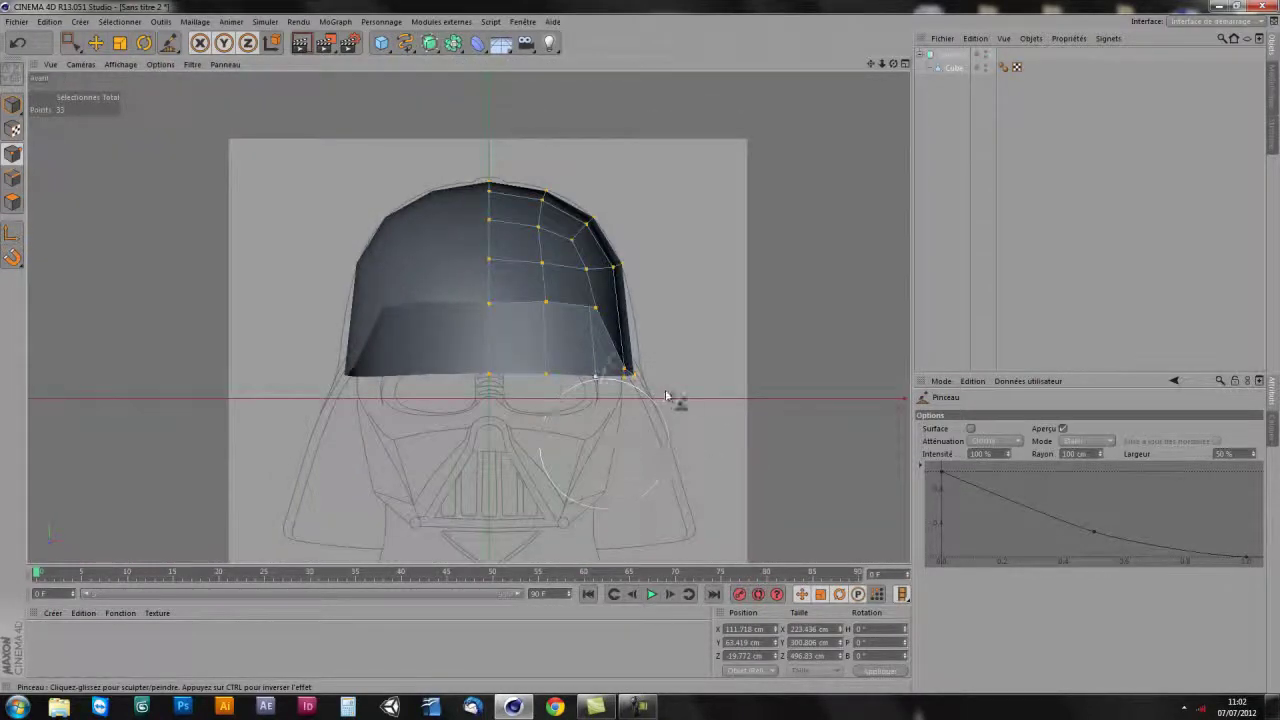
scroll(677, 390, "up", 2)
scroll(675, 420, "up", 2)
left_click_drag(603, 405, 629, 414)
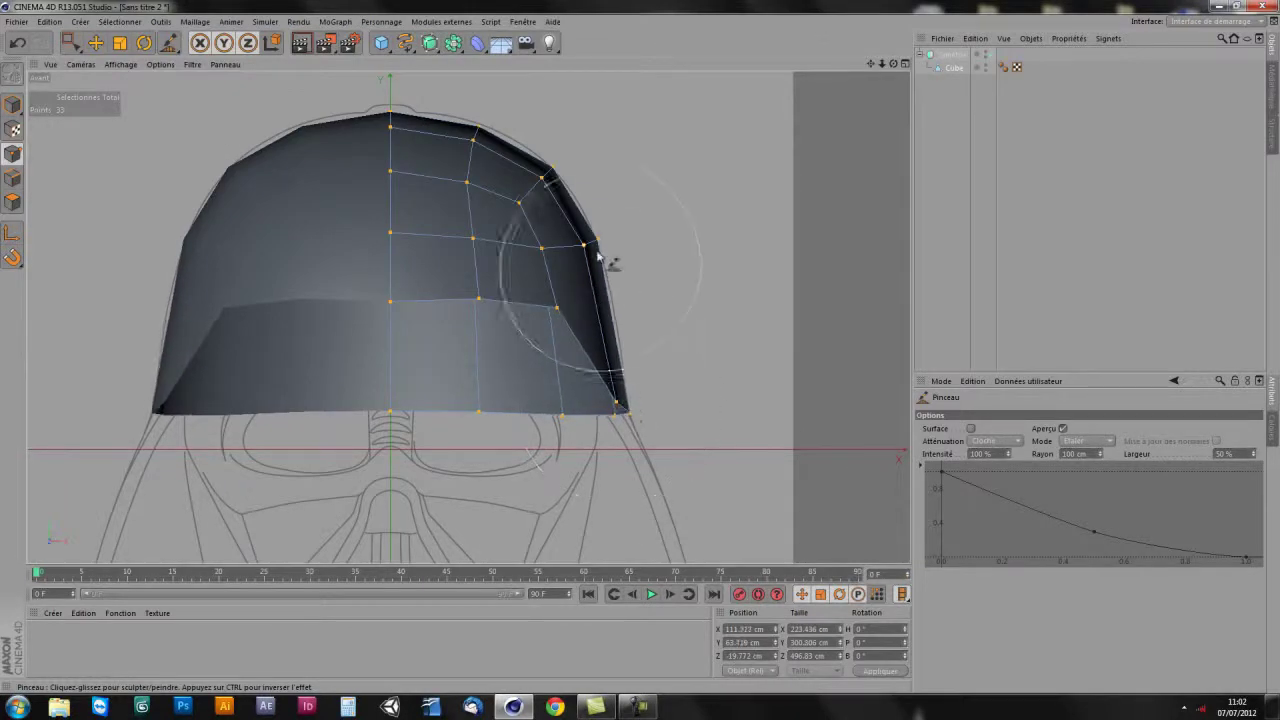
scroll(534, 306, "up", 2)
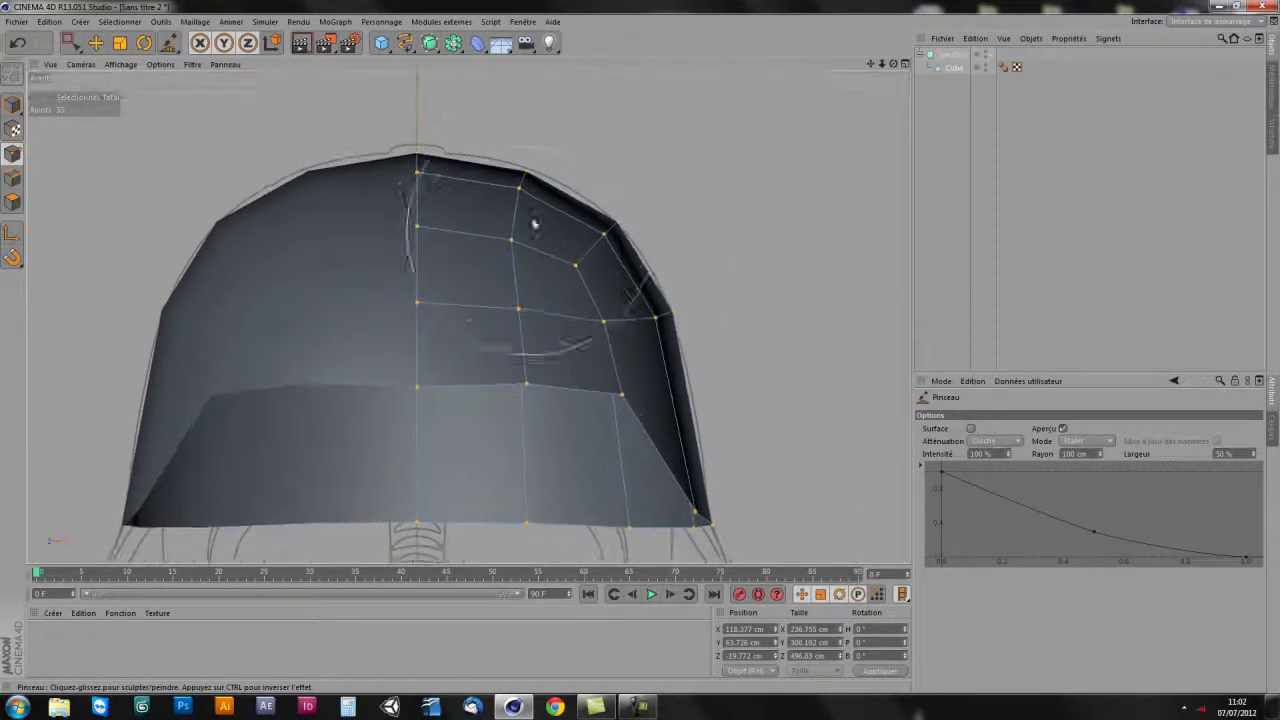
left_click_drag(422, 158, 417, 178)
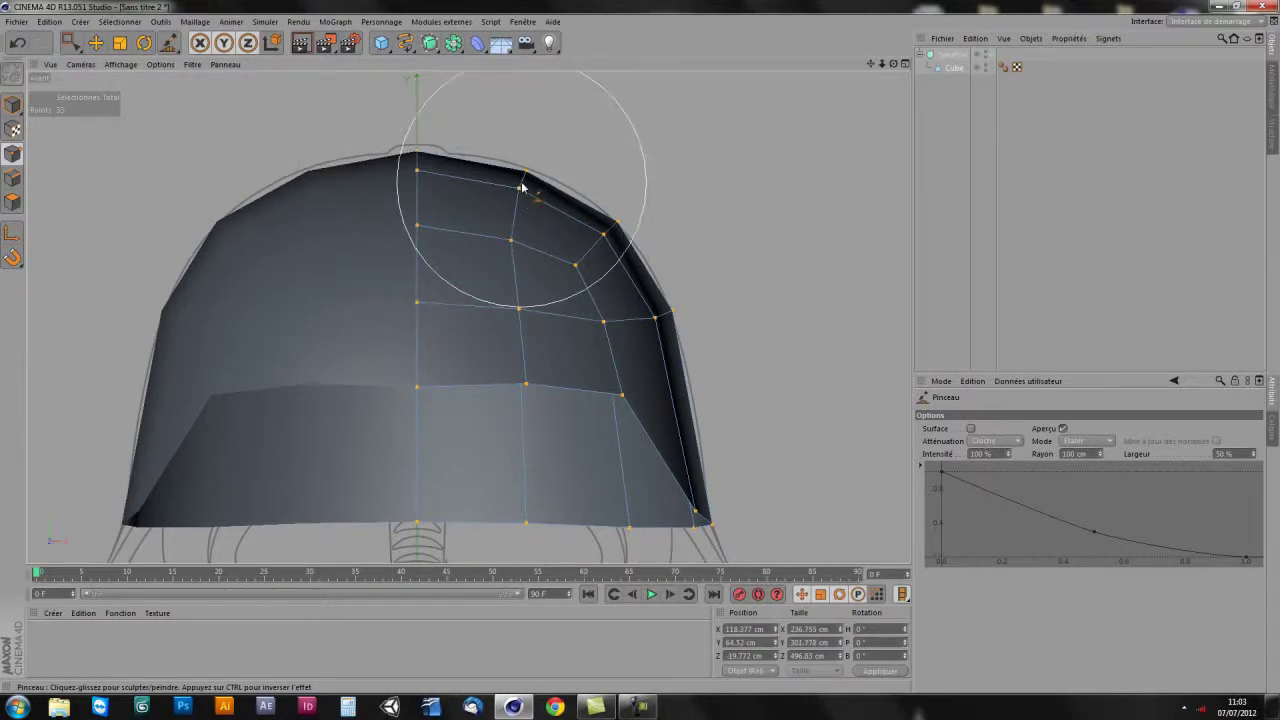
left_click_drag(521, 186, 526, 183)
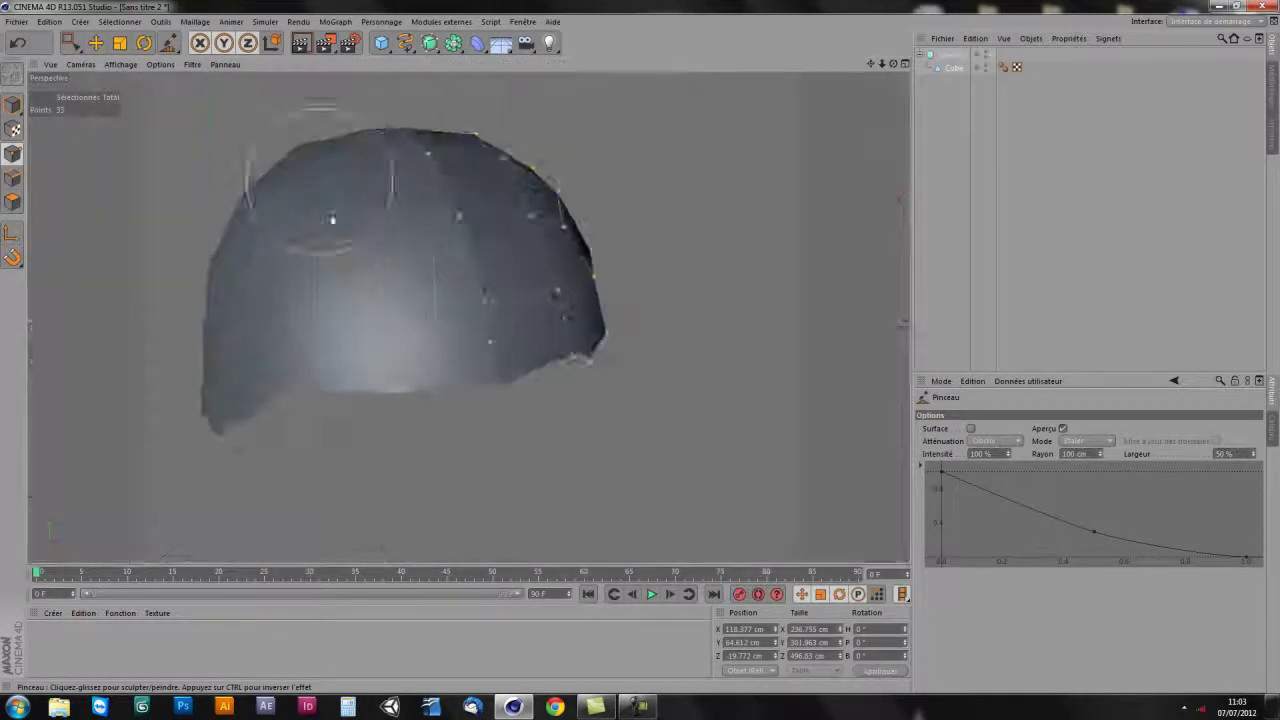
- Orbit to inspect the sculpted dome, then return to the maximized front view
mouse_move(332, 219)
left_mouse_down("alt")
mouse_move(323, 274)
mouse_move(171, 297)
mouse_move(109, 263)
mouse_move(494, 251)
mouse_move(586, 423)
mouse_move(612, 378)
mouse_move(606, 349)
mouse_move(551, 354)
mouse_move(529, 380)
mouse_move(481, 347)
mouse_move(486, 286)
left_mouse_up("alt")
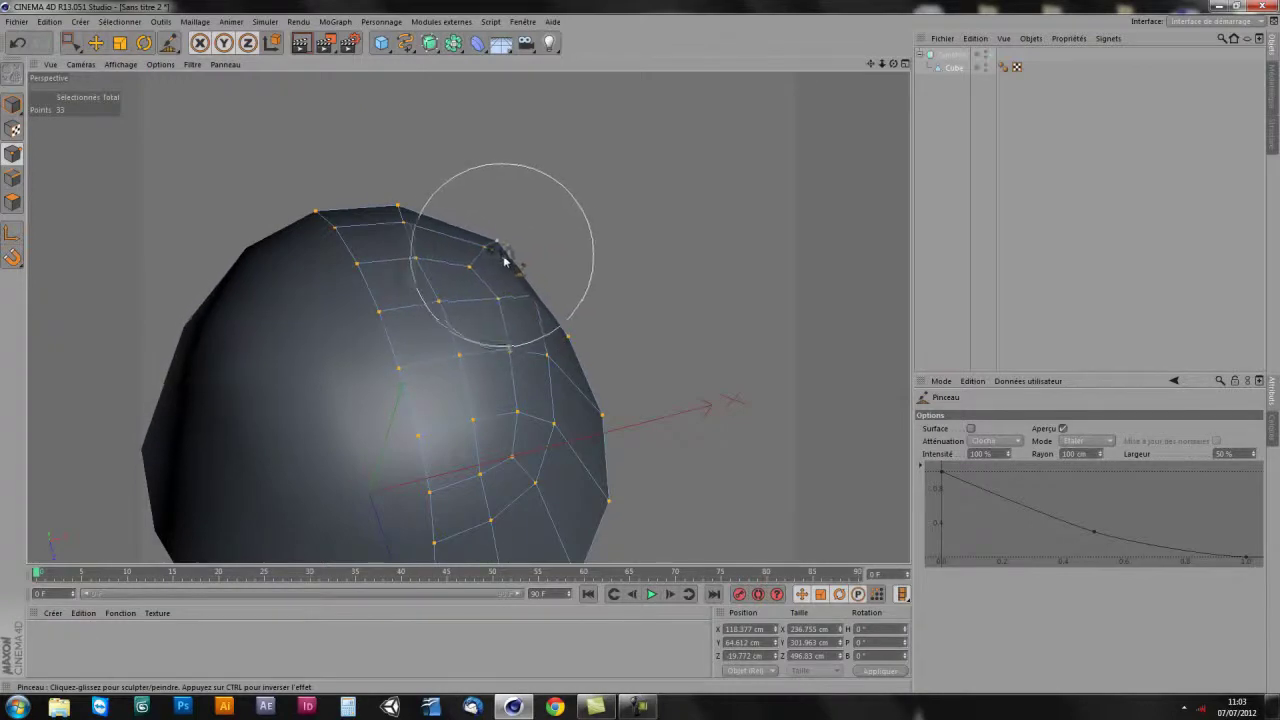
mouse_move(520, 266)
left_mouse_down("alt")
mouse_move(507, 314)
mouse_move(365, 333)
mouse_move(367, 488)
mouse_move(346, 519)
mouse_move(329, 508)
left_mouse_up("alt")
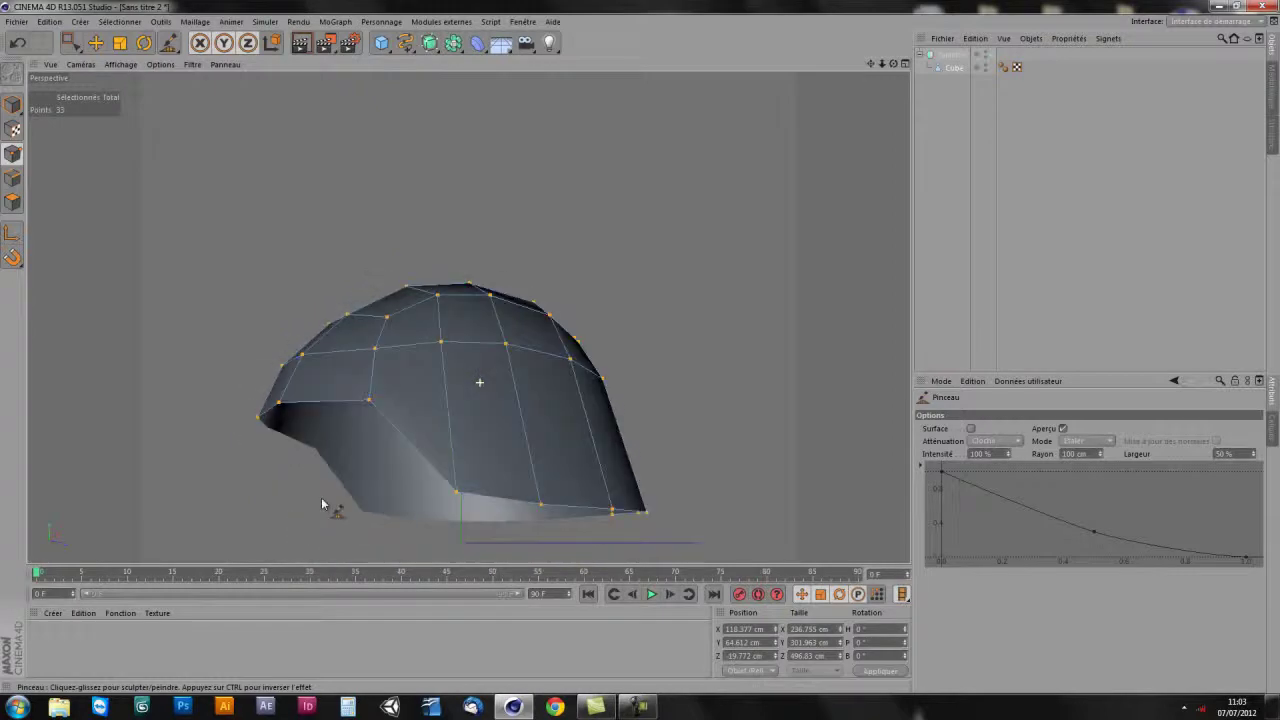
middle_click(329, 508)
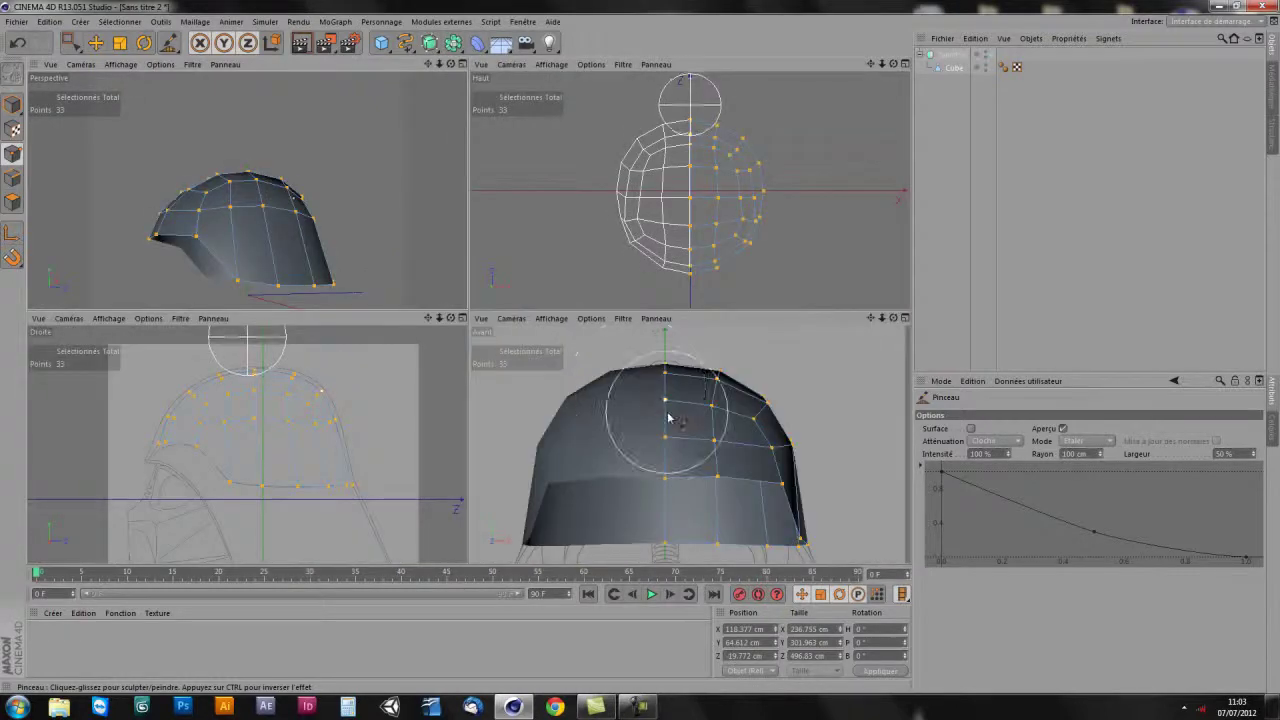
middle_click(288, 428)
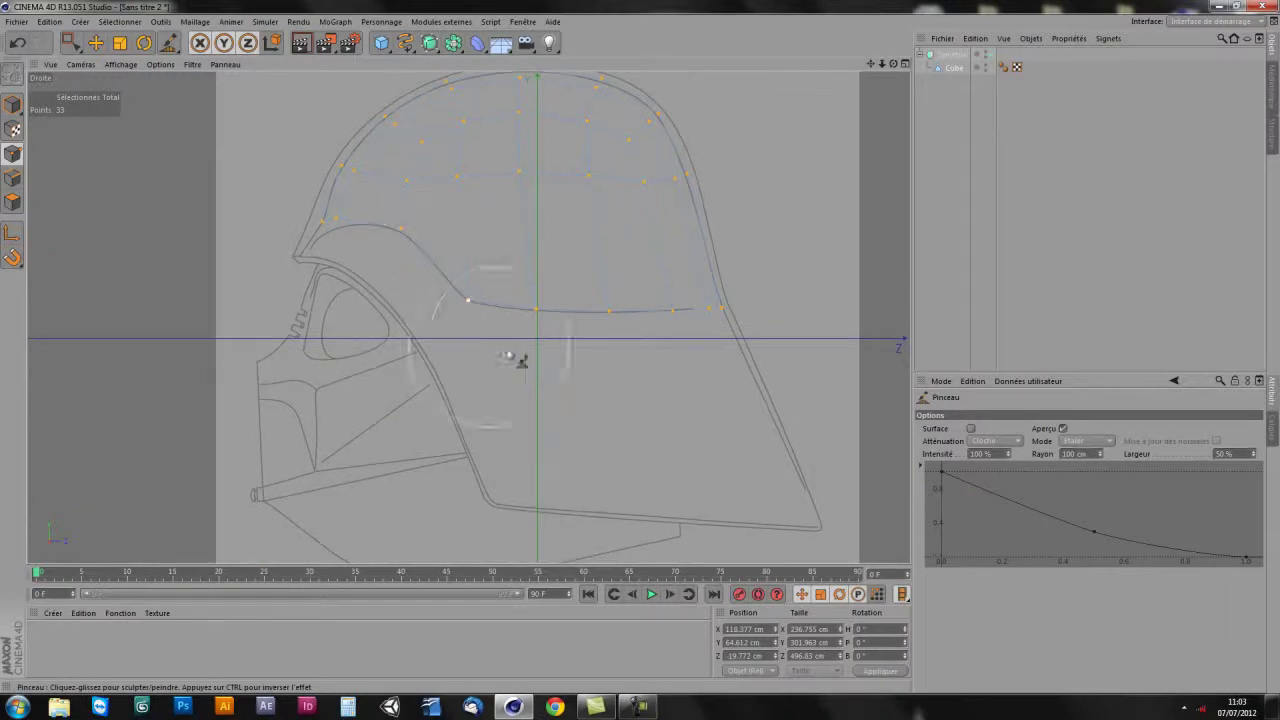
middle_click(520, 360)
middle_click(606, 371)
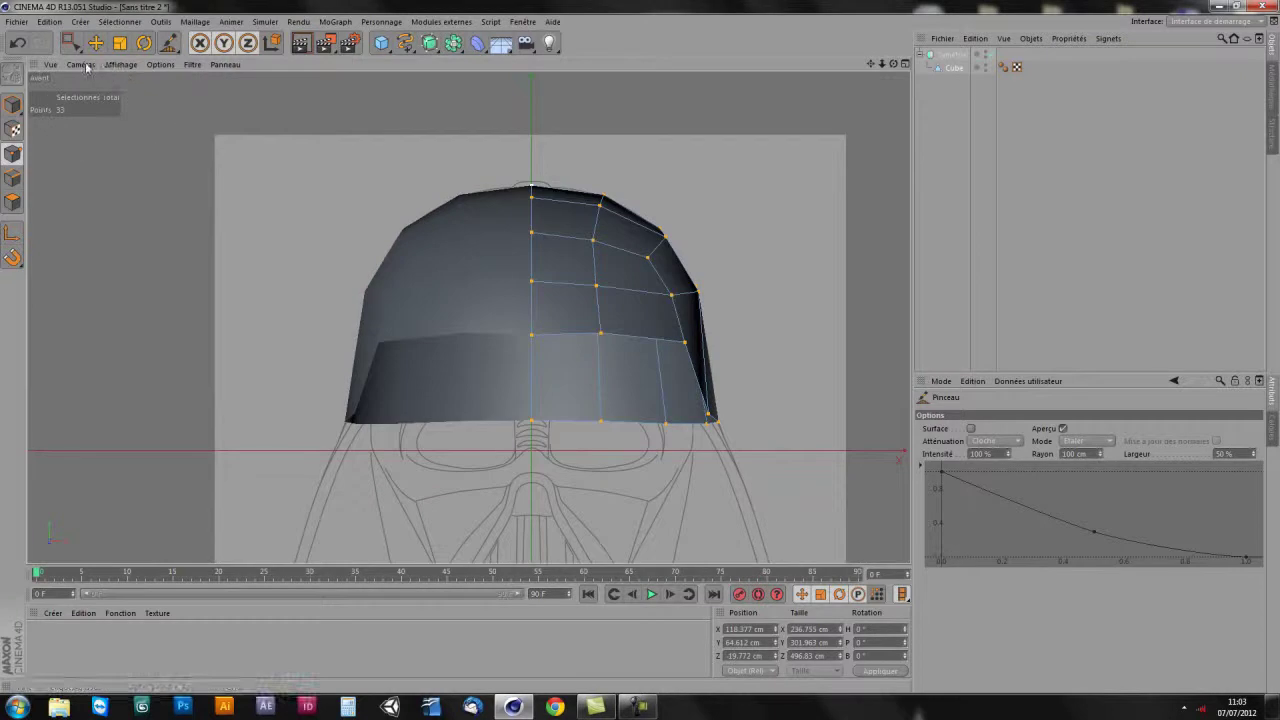
left_click(85, 67)
mouse_move(120, 64)
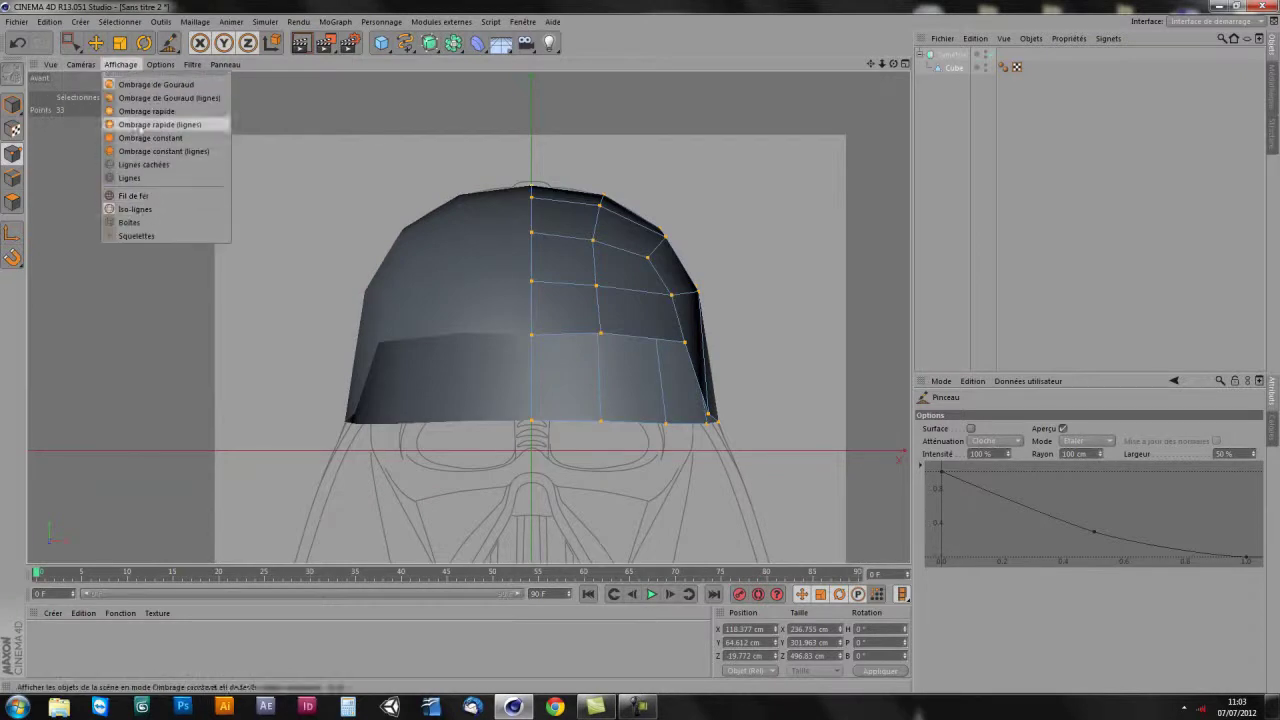
- Switch the front view to Ombrage rapide (lignes) and brush the right-half points onto the front outline
left_click(140, 177)
scroll(351, 377, "up", 2)
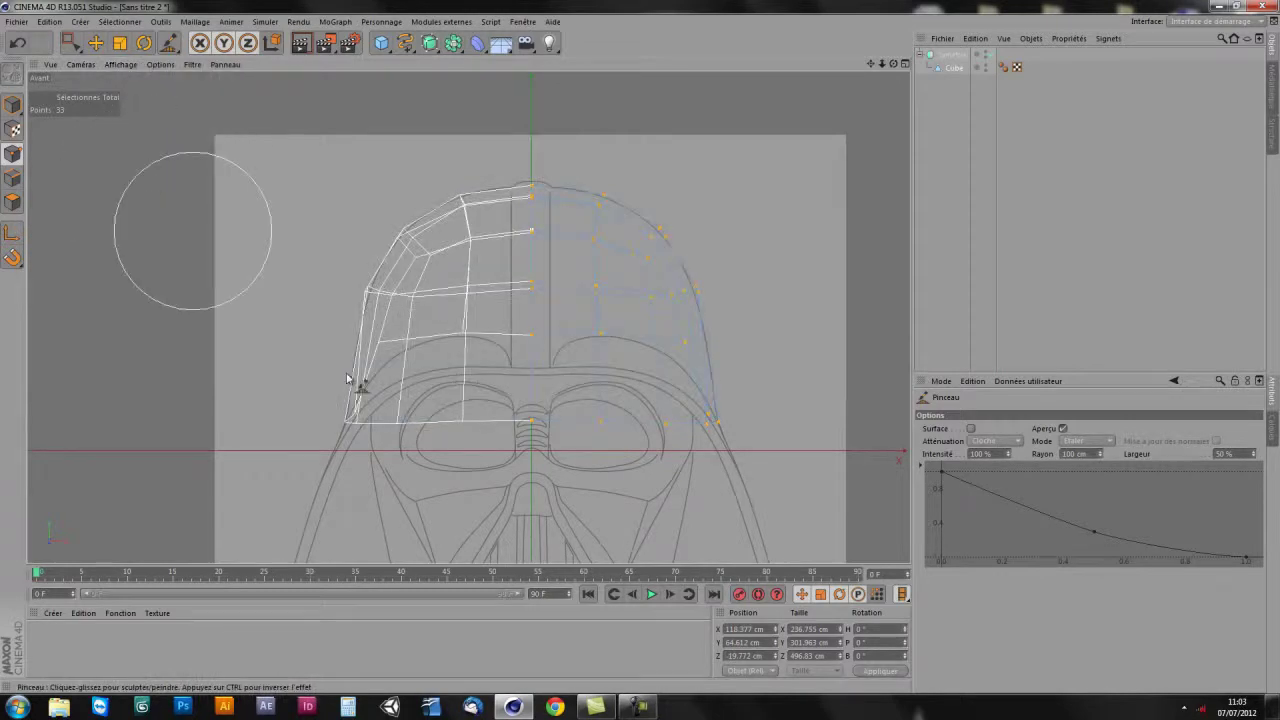
scroll(633, 378, "up", 2)
scroll(671, 406, "up", 1)
scroll(690, 330, "up", 1)
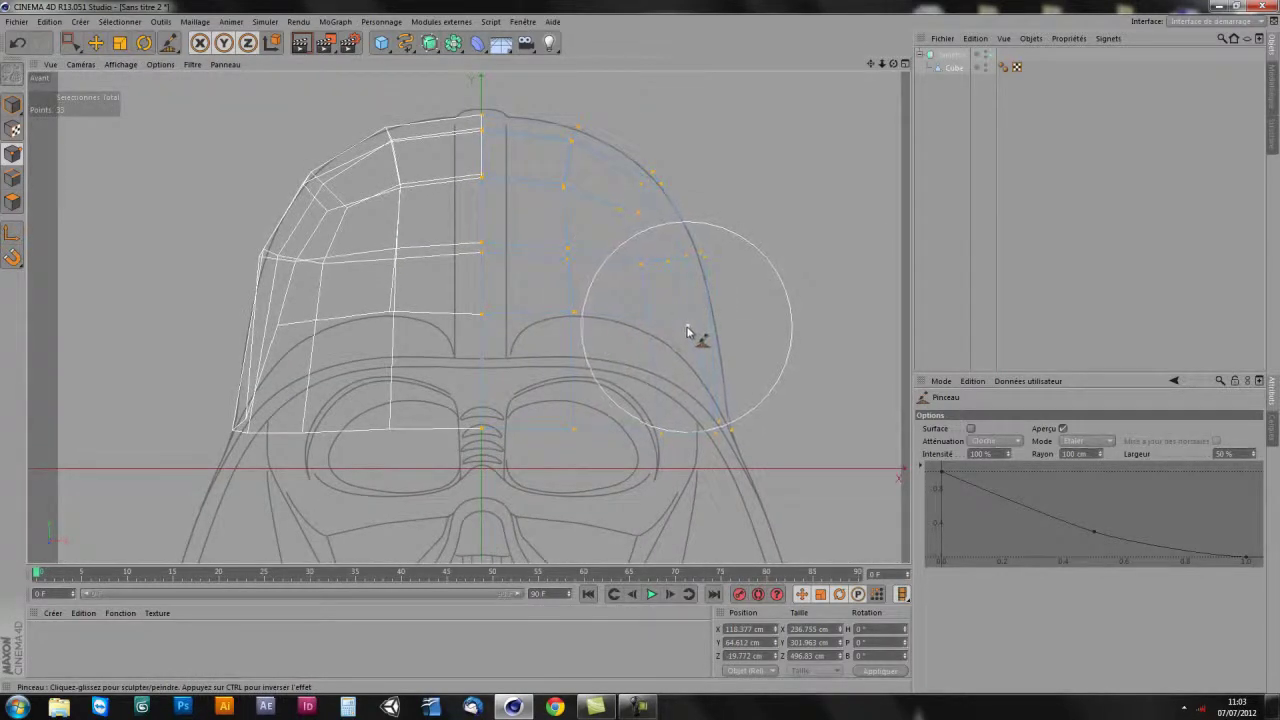
left_click_drag(687, 332, 680, 354)
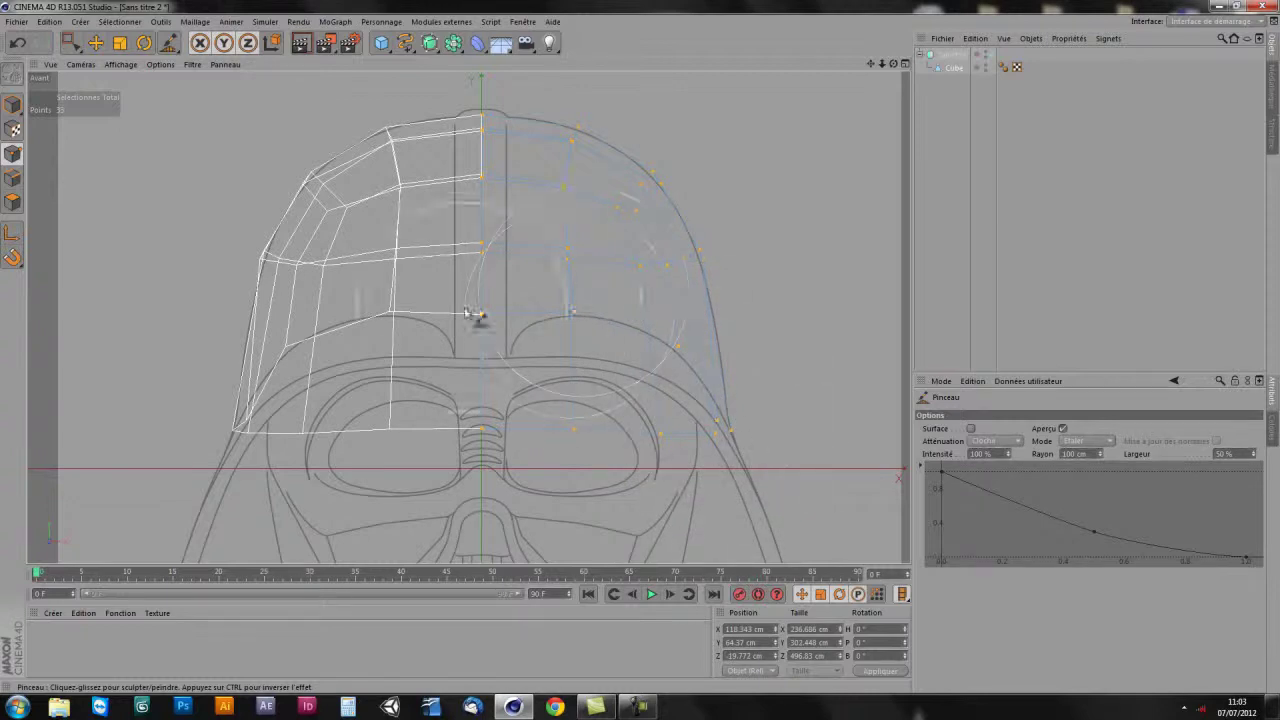
left_click_drag(568, 316, 575, 314)
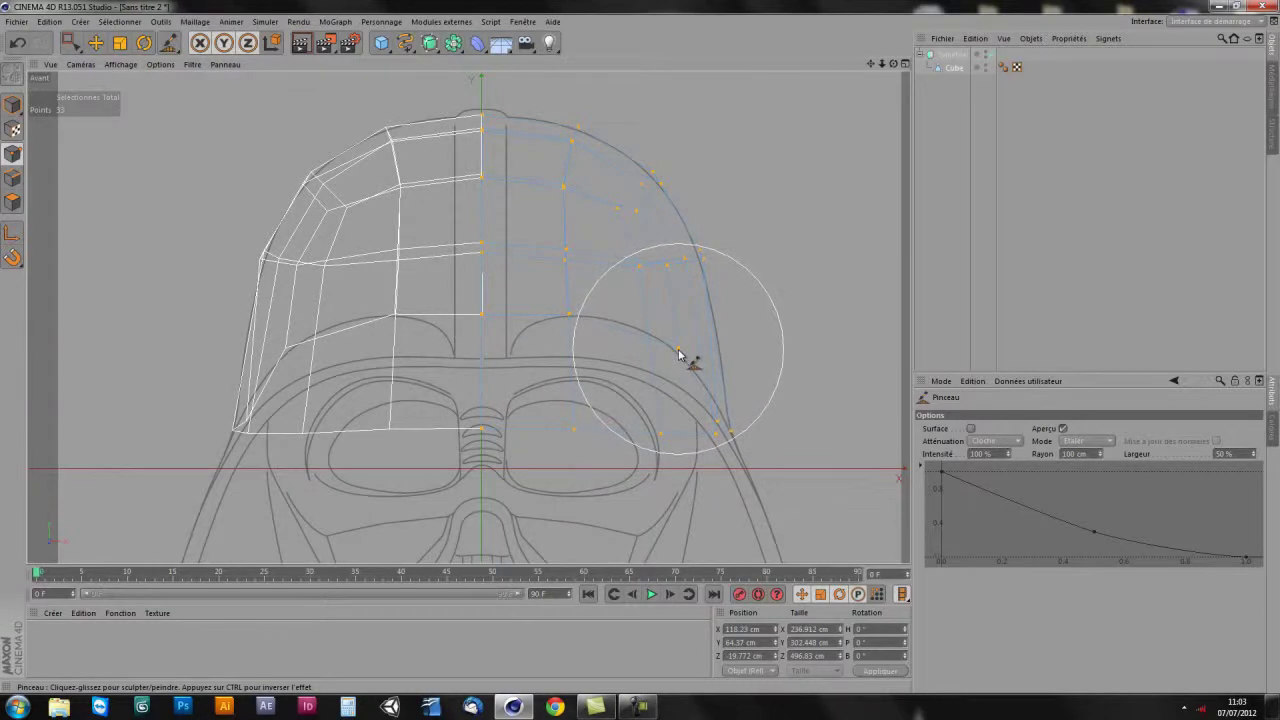
scroll(703, 430, "up", 3)
scroll(705, 400, "up", 3)
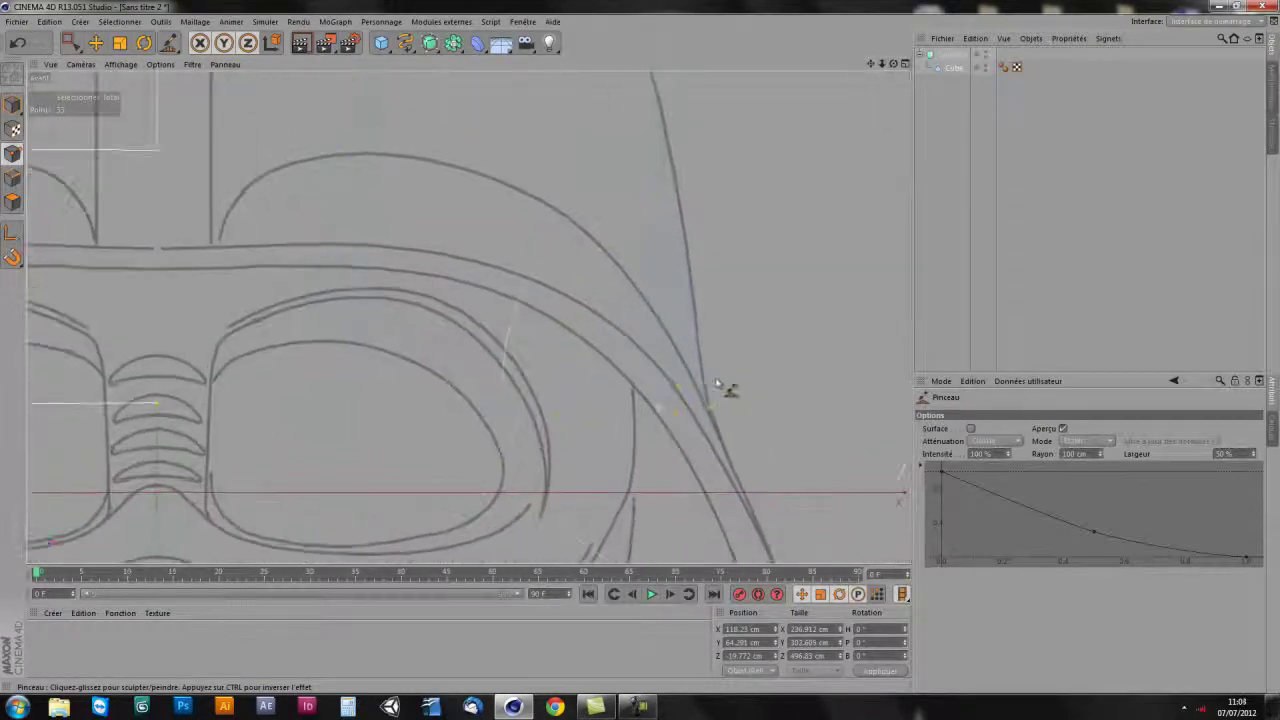
scroll(537, 409, "down", 5)
scroll(437, 397, "down", 3)
scroll(612, 384, "up", 2)
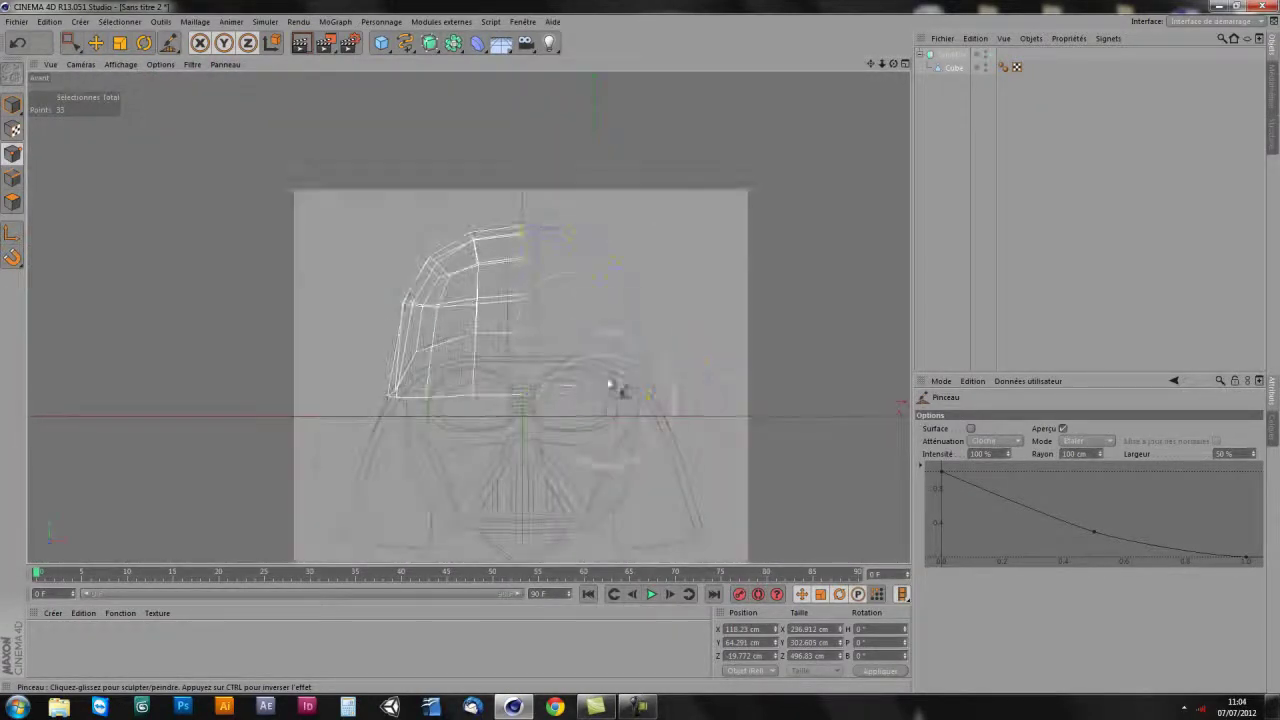
- Maximize the Perspective view and orbit around the helmet
middle_click(612, 384)
middle_click(400, 257)
mouse_move(414, 271)
left_mouse_down("alt")
mouse_move(560, 440)
mouse_move(529, 351)
mouse_move(661, 318)
mouse_move(617, 303)
mouse_move(709, 420)
mouse_move(380, 366)
mouse_move(514, 374)
mouse_move(651, 349)
left_mouse_up("alt")
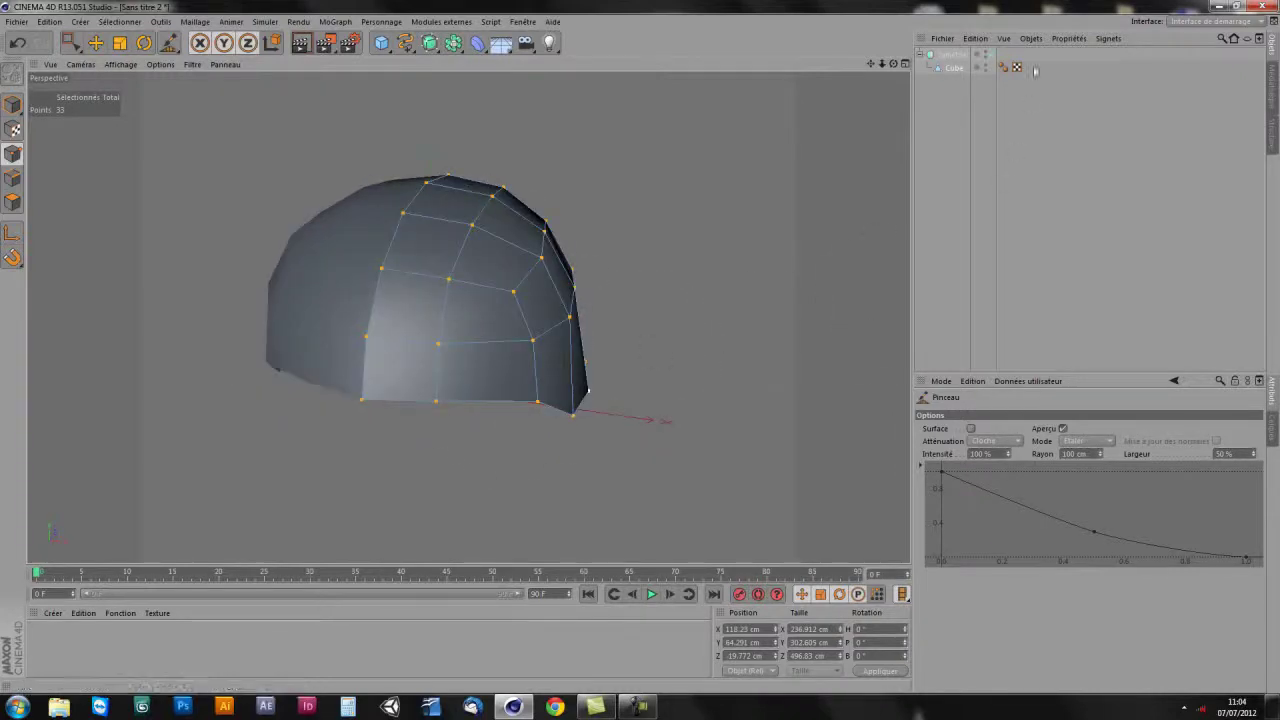
- Select the Symétrie object and zoom in close on the dome's centre seam
left_click(937, 120)
left_click_drag(774, 220, 610, 364, "alt")
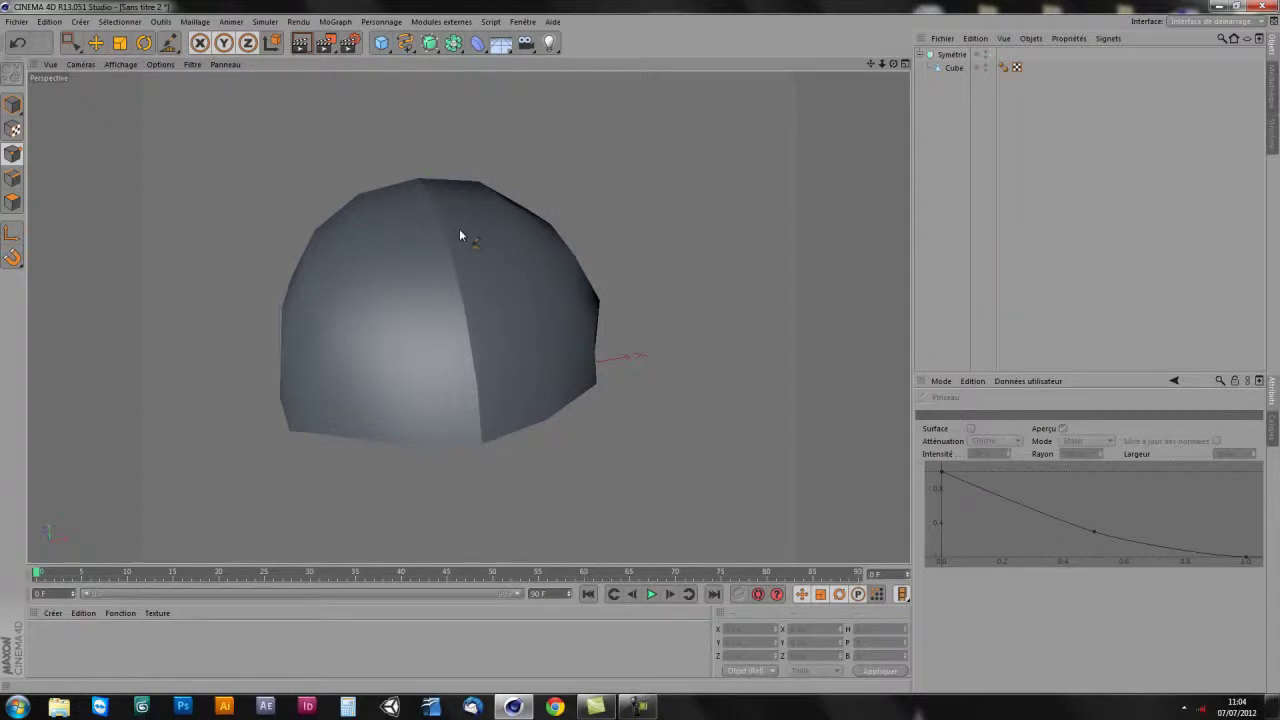
mouse_move(520, 441)
left_mouse_down("alt")
mouse_move(491, 466)
mouse_move(494, 443)
mouse_move(489, 508)
mouse_move(410, 505)
mouse_move(500, 440)
mouse_move(526, 365)
left_mouse_up("alt")
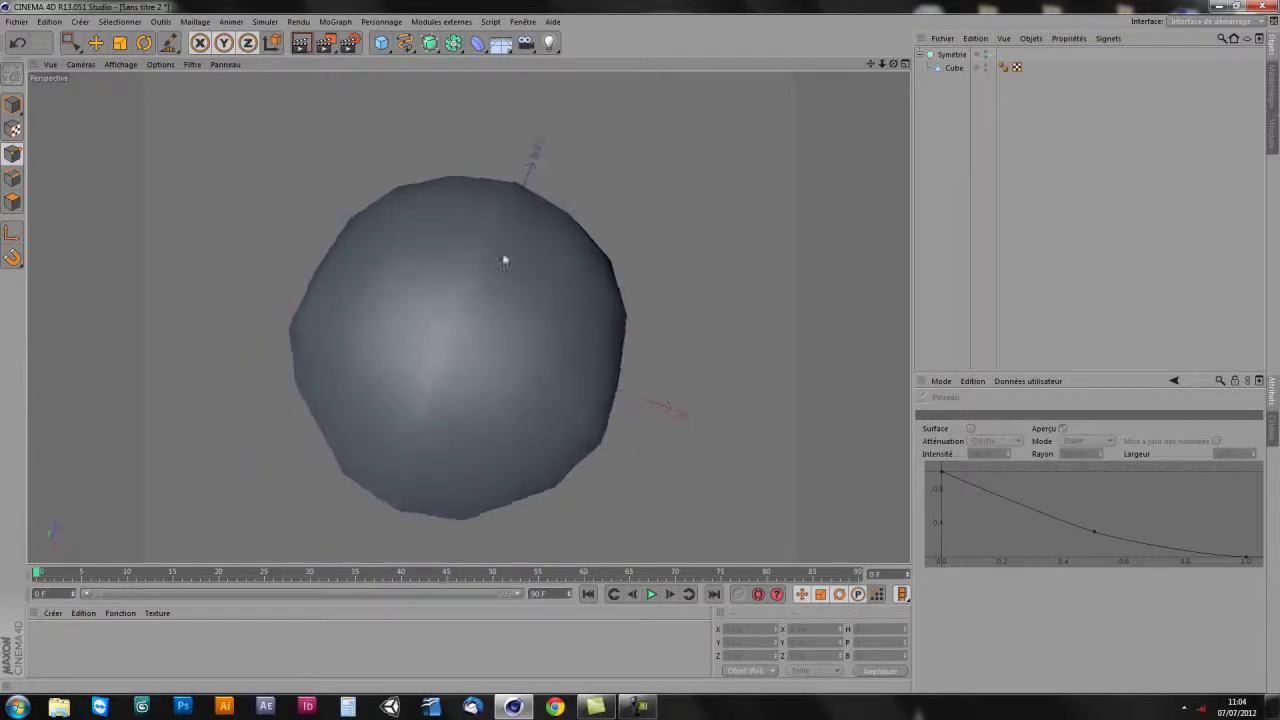
left_click(955, 54)
mouse_move(457, 310)
left_mouse_down("alt")
mouse_move(471, 337)
mouse_move(471, 309)
left_mouse_up("alt")
mouse_move(471, 309)
right_mouse_down("alt")
mouse_move(514, 234)
mouse_move(520, 191)
mouse_move(453, 234)
right_mouse_up("alt")
left_click_drag(453, 234, 486, 291, "alt")
right_click_drag(486, 291, 517, 247, "alt")
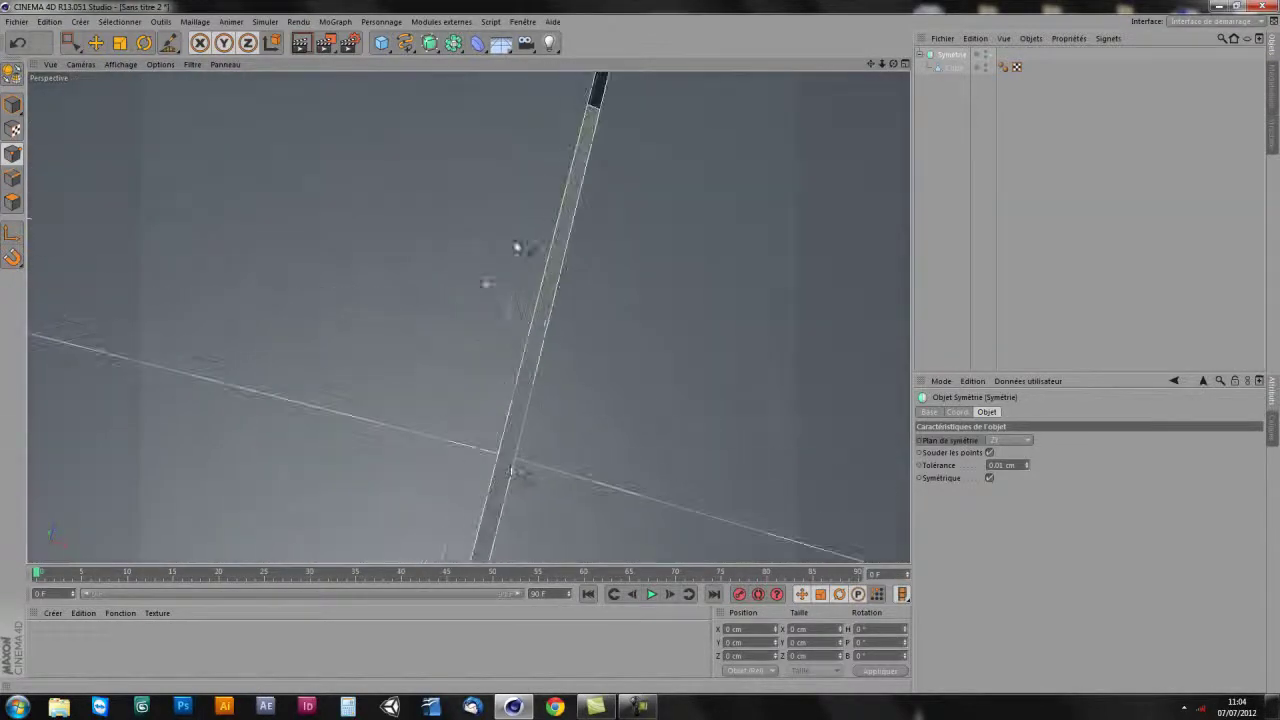
- Set the symmetry Tolérance to 0.5 cm and orbit to check the welded seam
left_click(963, 468)
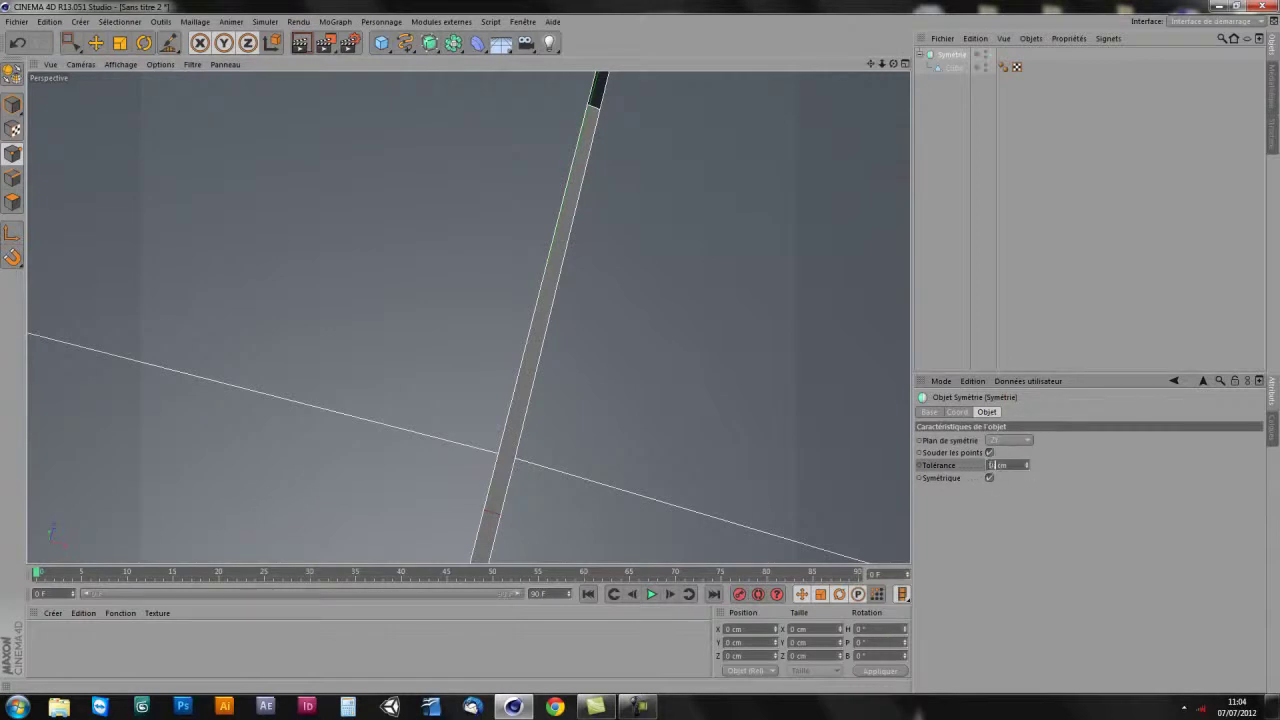
type("0.1")
type("0.5")
key("Return")
scroll(563, 368, "down", 5)
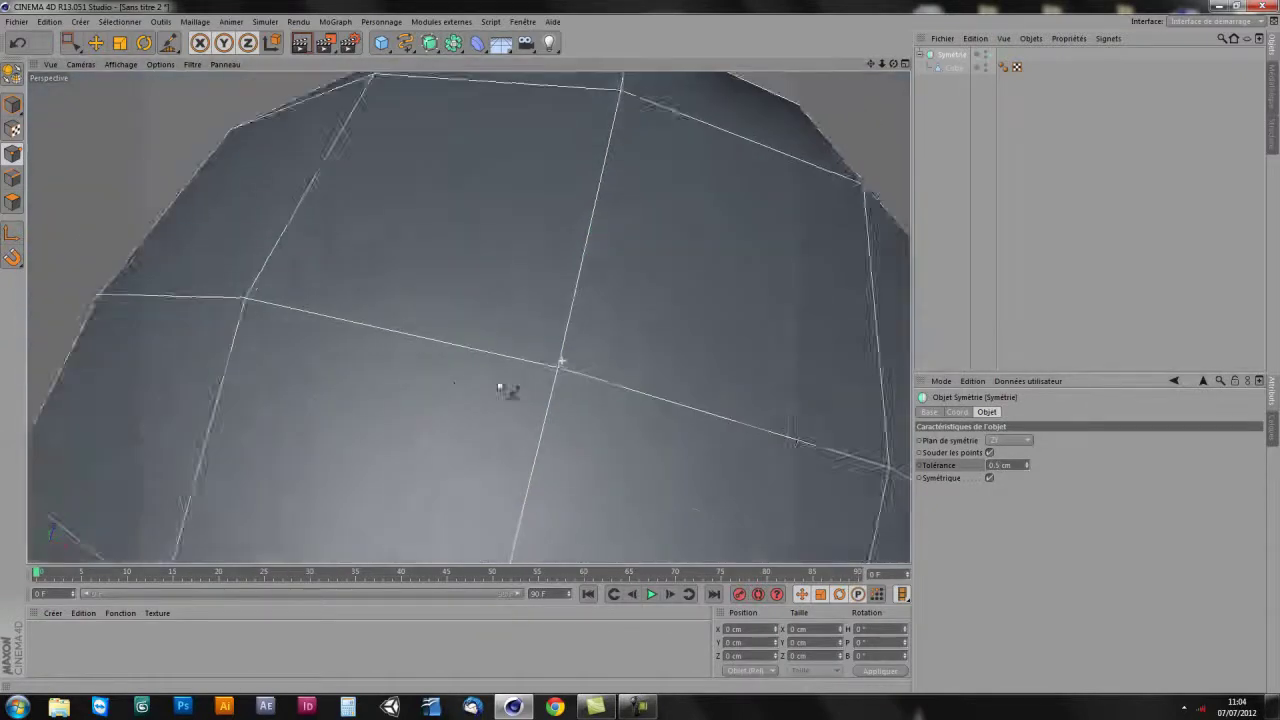
scroll(540, 410, "down", 4)
mouse_move(557, 437)
left_mouse_down("alt")
mouse_move(569, 269)
mouse_move(86, 280)
mouse_move(485, 330)
mouse_move(530, 312)
left_mouse_up("alt")
mouse_move(585, 488)
left_mouse_down("alt")
mouse_move(634, 391)
mouse_move(429, 363)
mouse_move(494, 383)
mouse_move(509, 314)
mouse_move(537, 309)
mouse_move(522, 304)
left_mouse_up("alt")
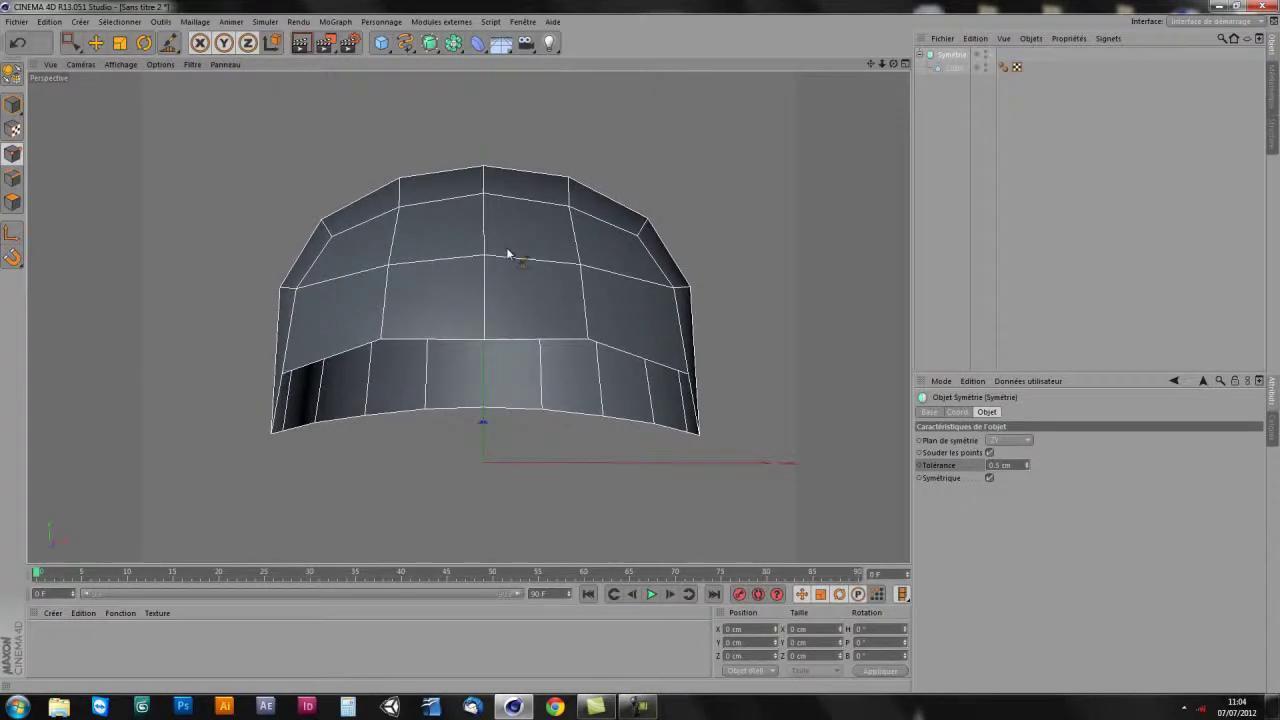
- Box-select the half-mesh's centre column of points and slide them along X
left_click(170, 42)
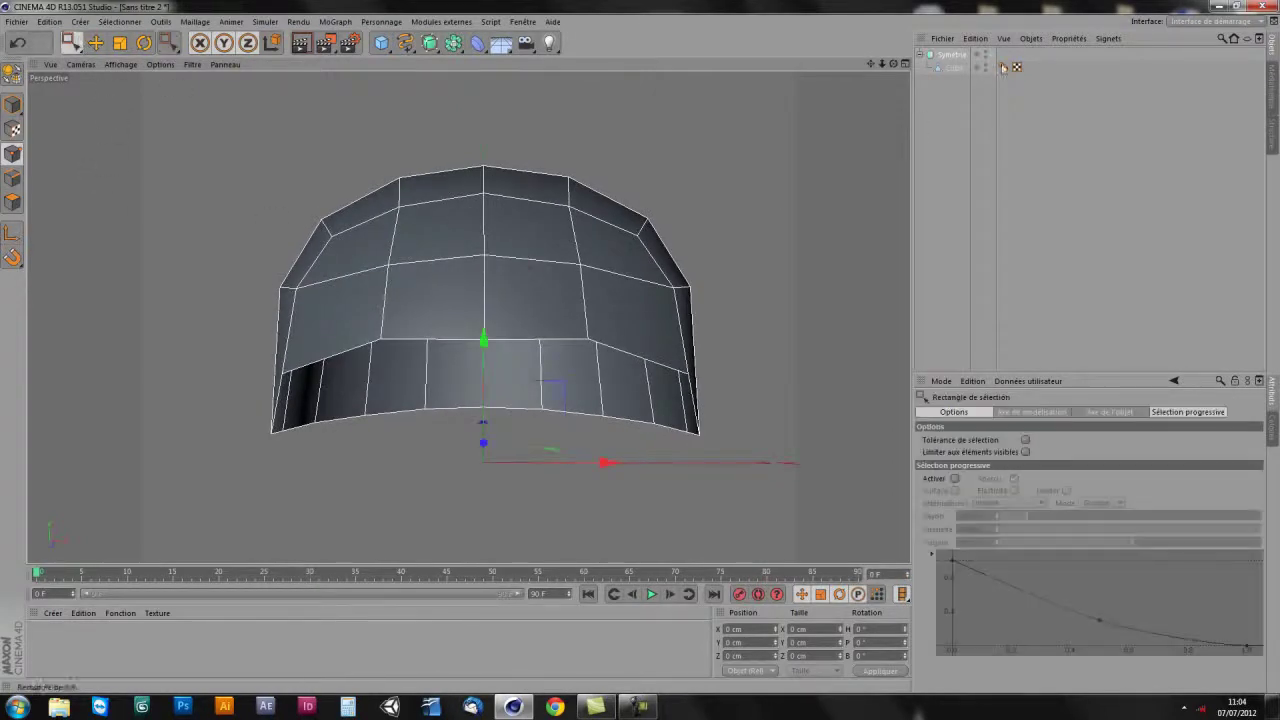
left_click(955, 67)
left_click_drag(442, 122, 522, 447)
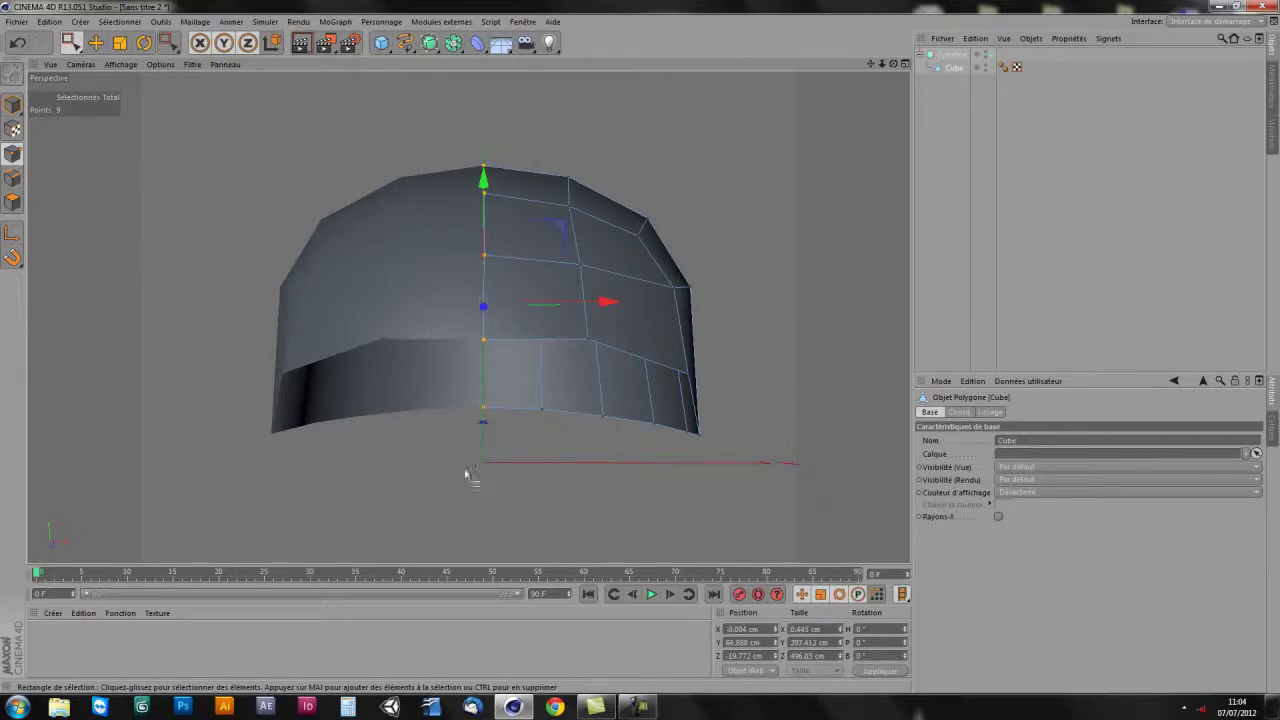
left_click_drag(607, 301, 615, 312)
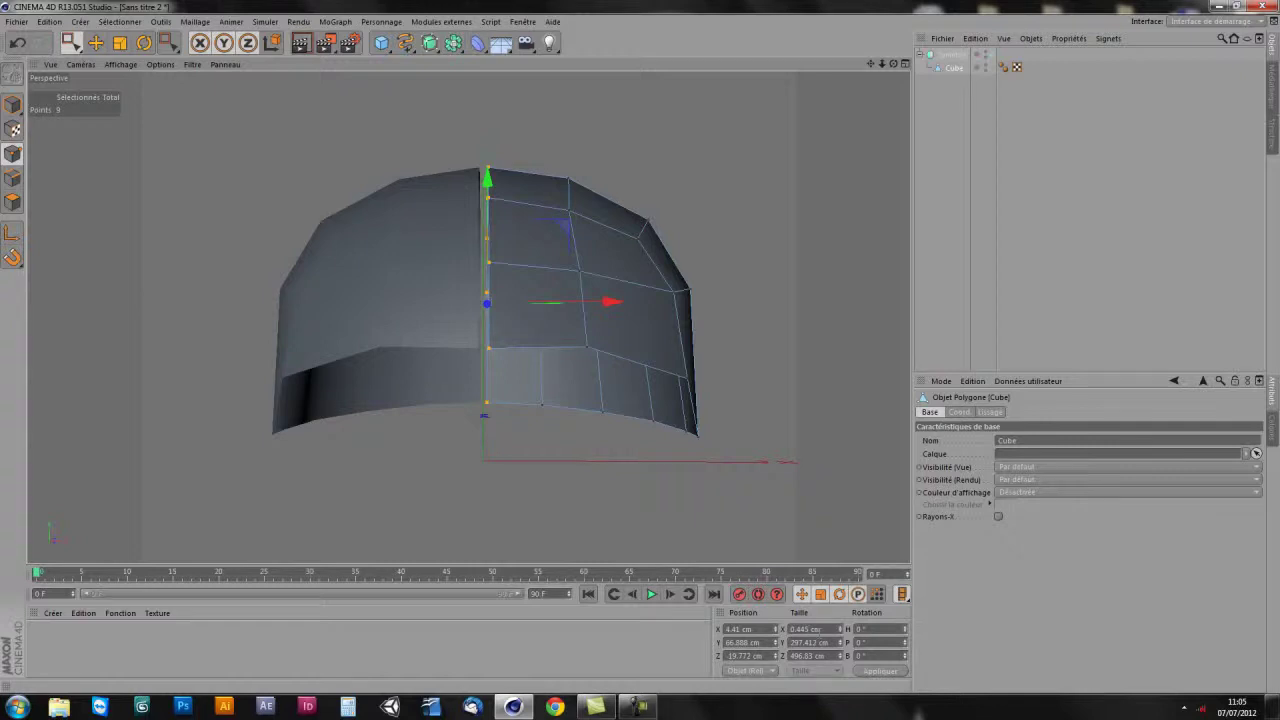
left_click_drag(612, 303, 612, 306)
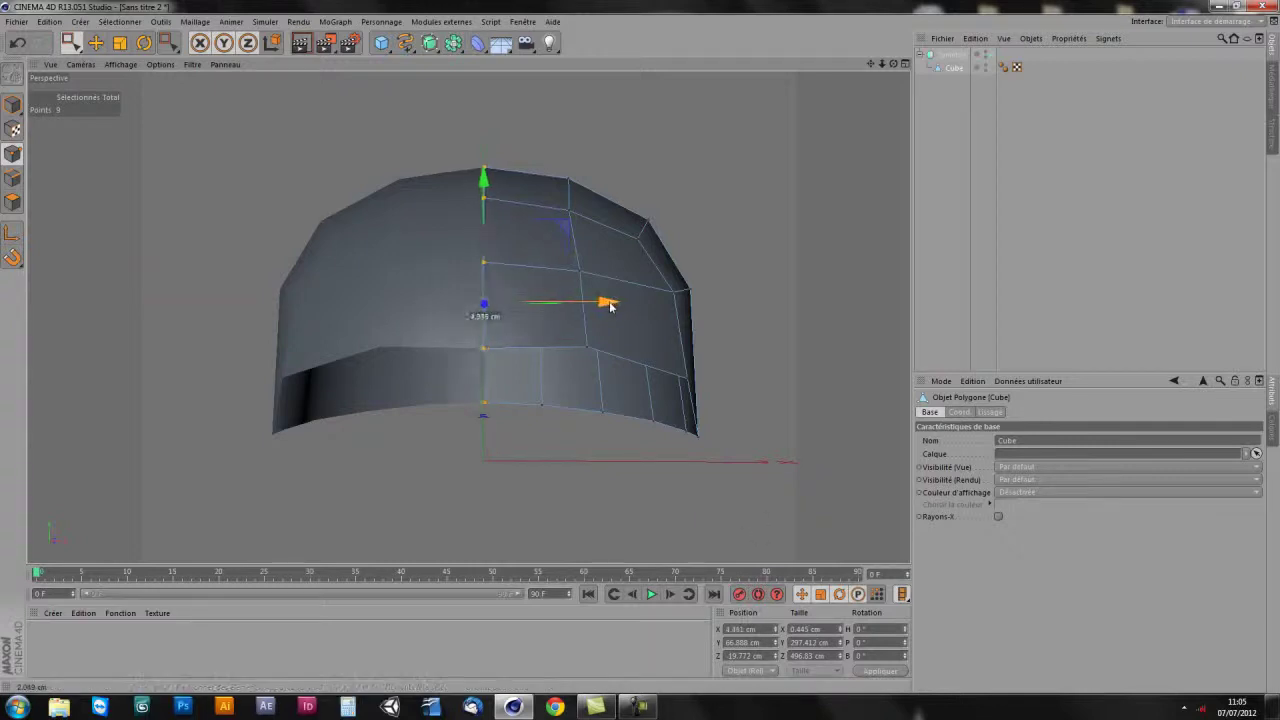
left_click_drag(612, 306, 612, 306)
- Set the centre points' Position X to 0 cm
left_click(737, 628)
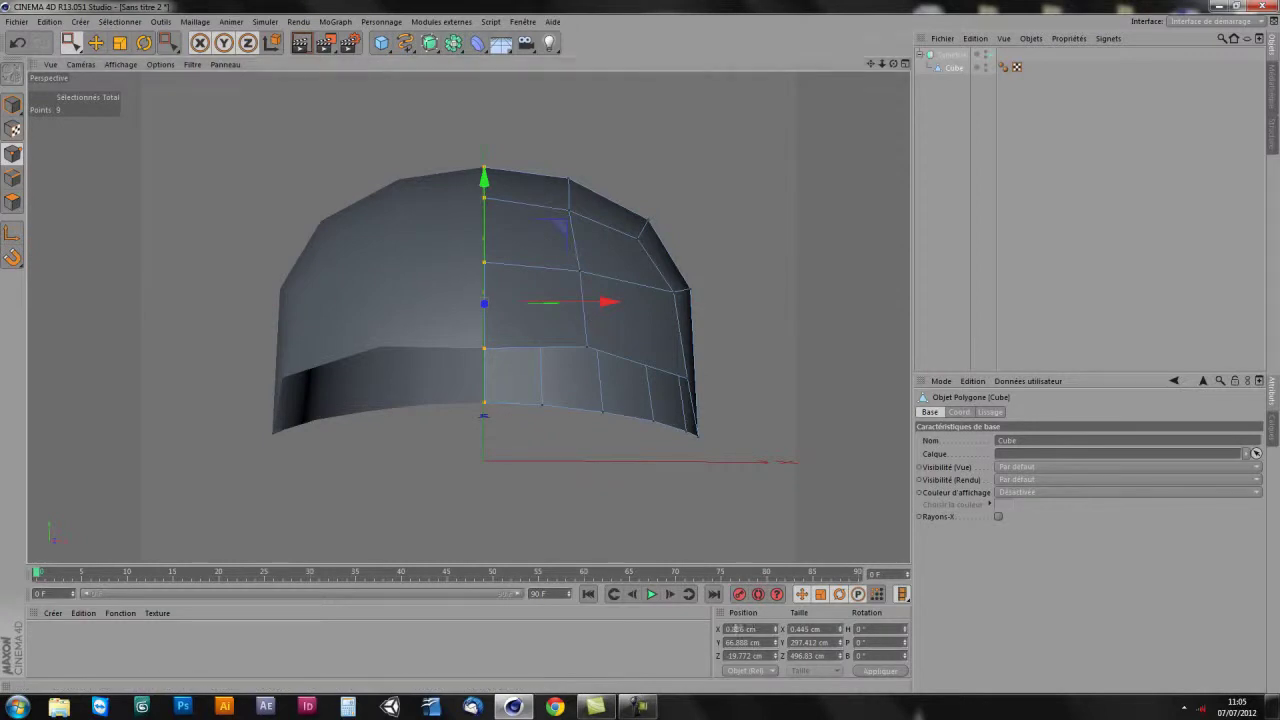
type("0")
key("Return")
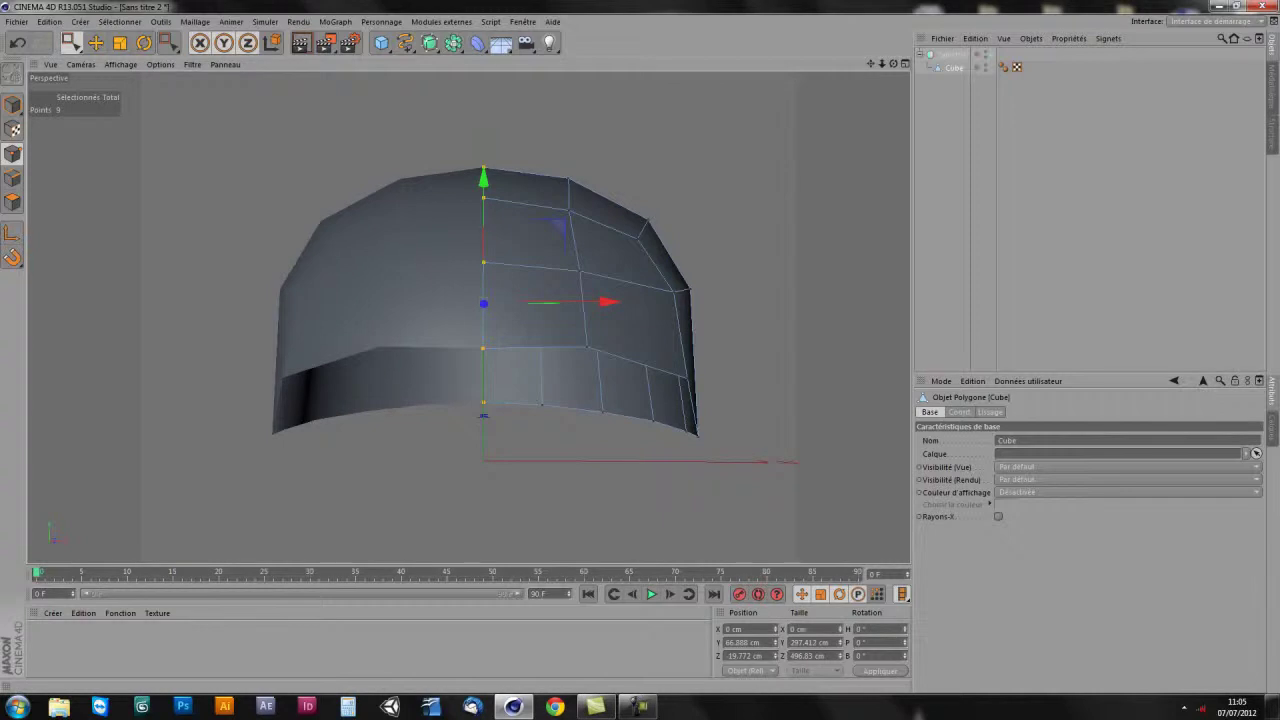
left_click_drag(563, 180, 600, 328, "alt")
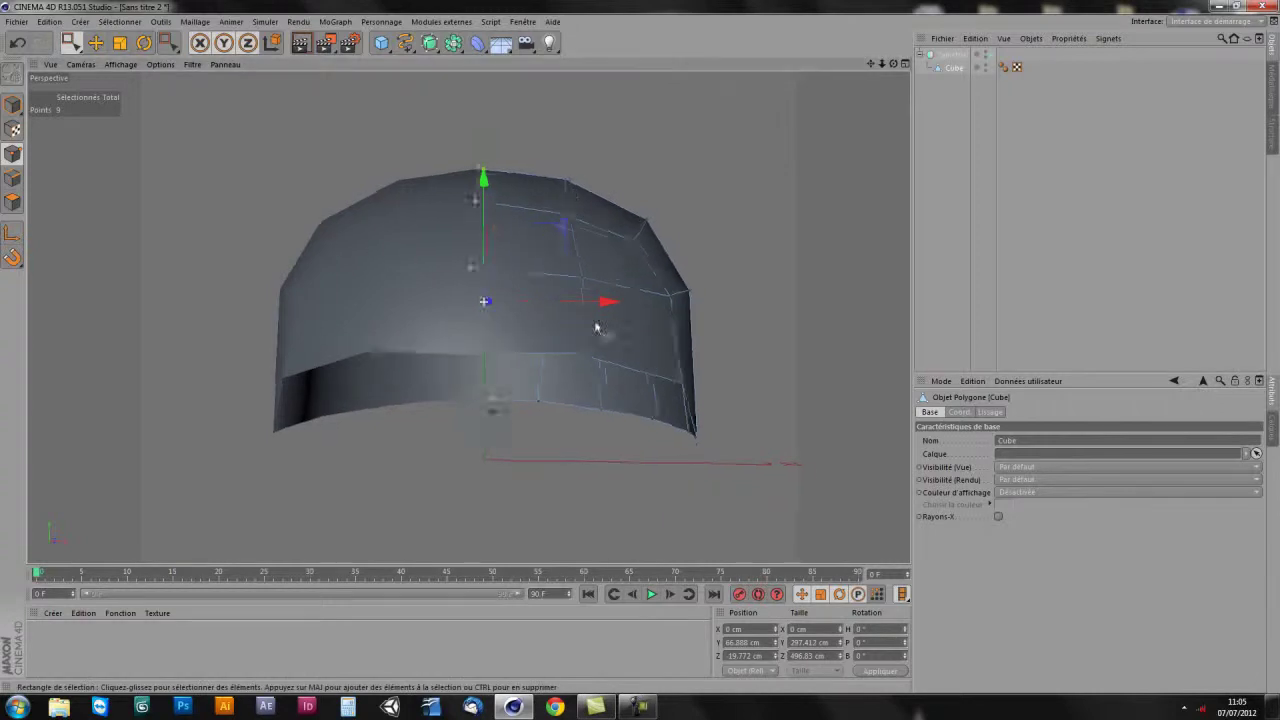
- Enable Souder les points on the Symétrie object with a tolerance of 0.01
left_click(956, 56)
left_click(990, 453)
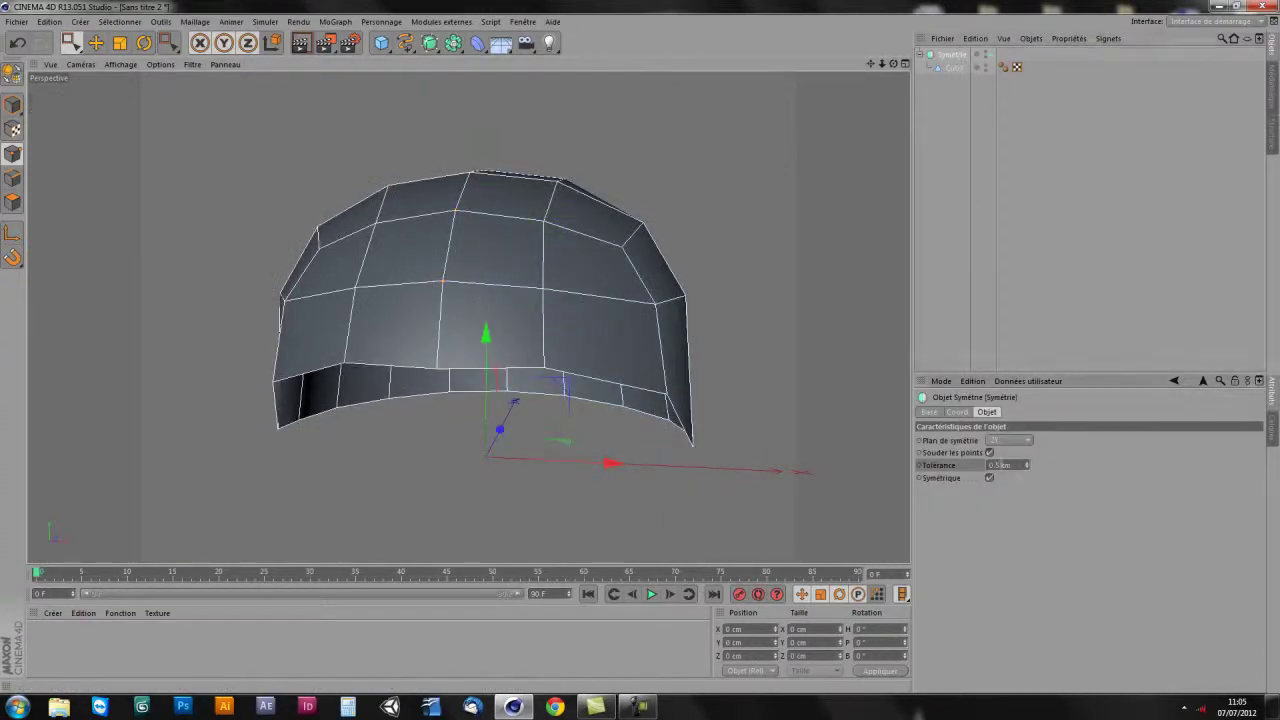
type("0.01")
key("Return")
- Confirm the 0.5 cm weld tolerance, inspect the mirrored helmet, and reselect the Cube
left_click(950, 123)
mouse_move(719, 239)
left_mouse_down("alt")
mouse_move(685, 306)
mouse_move(663, 294)
mouse_move(700, 226)
left_mouse_up("alt")
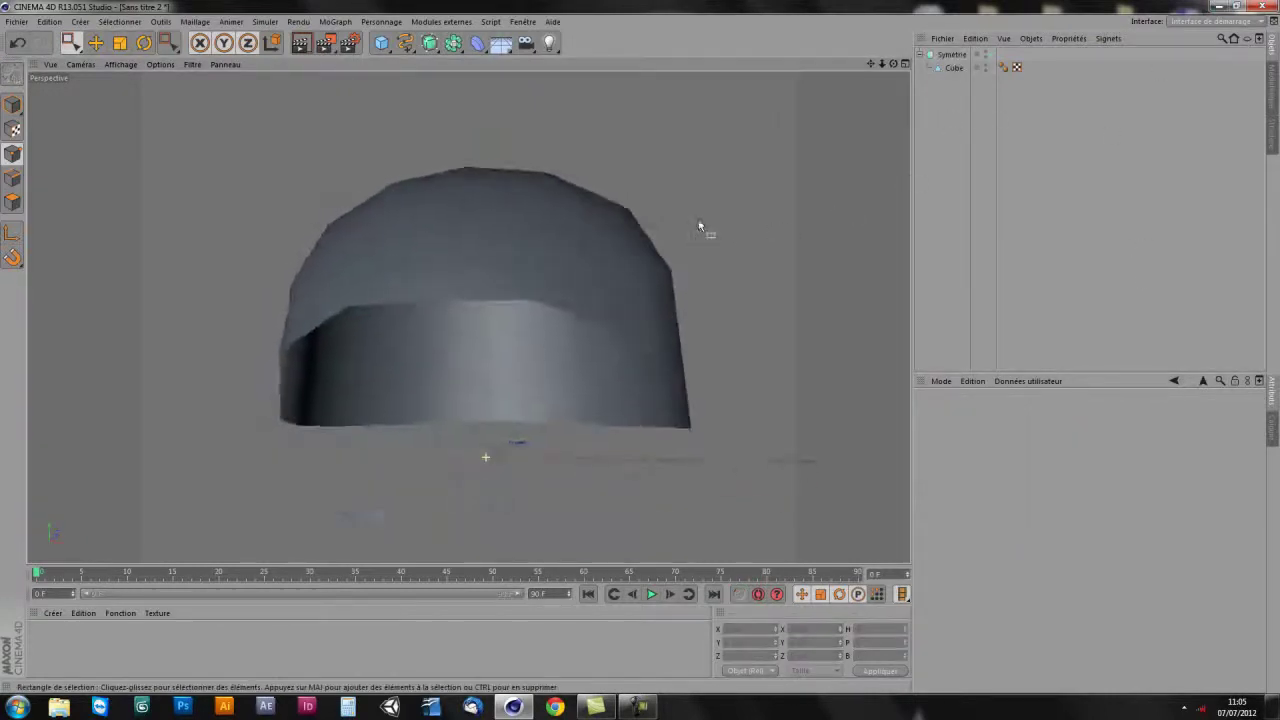
left_click(951, 54)
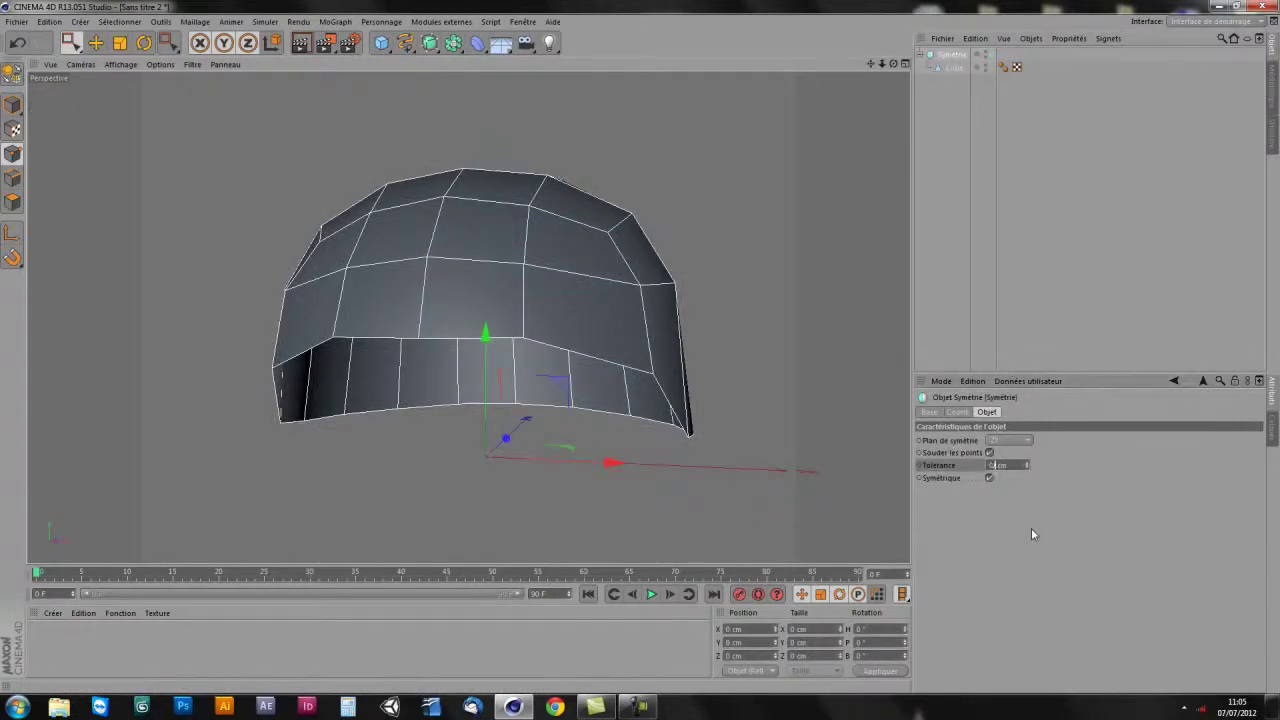
type("0.5")
key("Return")
mouse_move(521, 426)
left_mouse_down("alt")
mouse_move(568, 366)
mouse_move(577, 440)
mouse_move(657, 423)
mouse_move(686, 400)
mouse_move(594, 423)
mouse_move(602, 398)
left_mouse_up("alt")
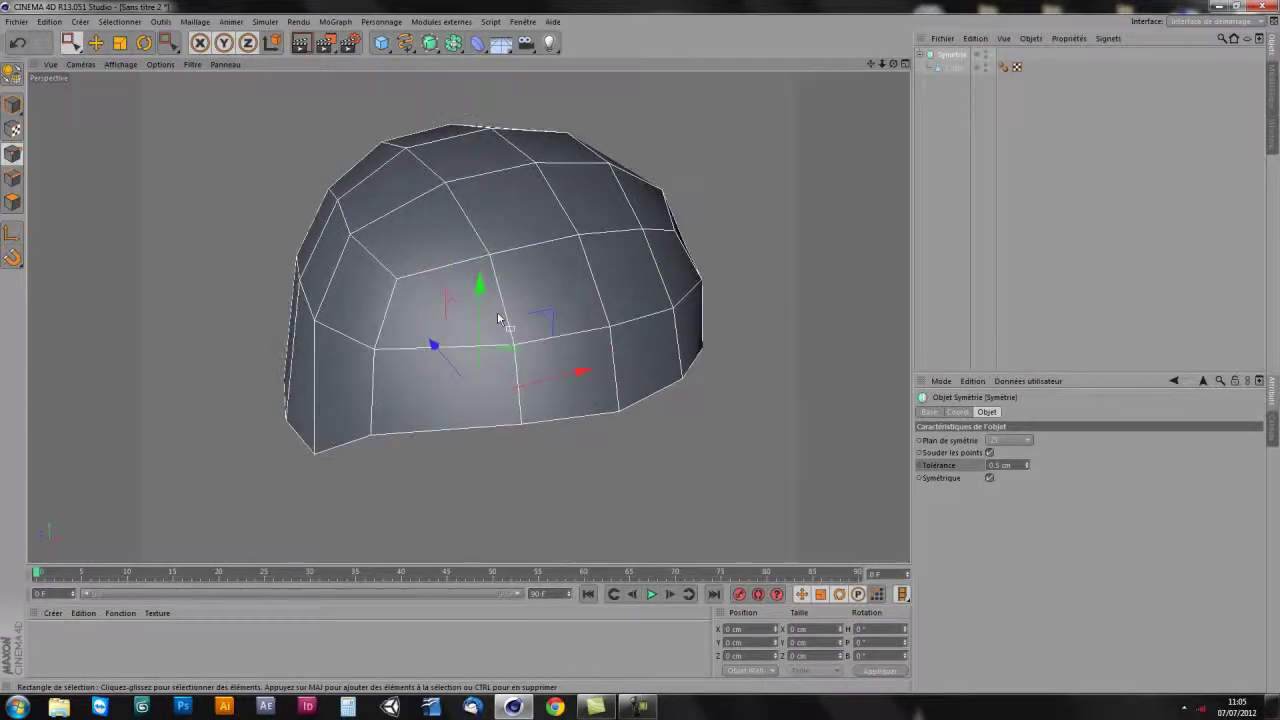
left_click_drag(498, 318, 540, 340, "alt")
left_click(966, 68)
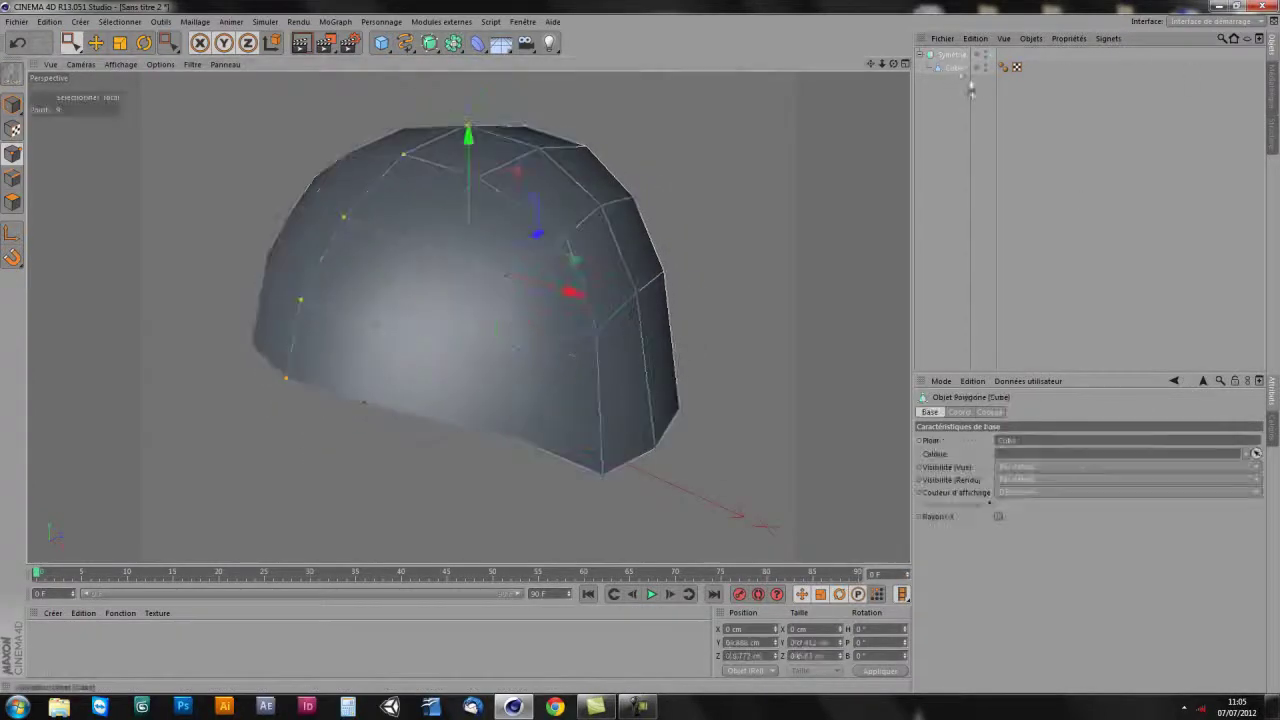
mouse_move(586, 386)
left_mouse_down("alt")
mouse_move(506, 349)
mouse_move(517, 357)
mouse_move(490, 393)
mouse_move(428, 354)
mouse_move(389, 354)
mouse_move(600, 400)
left_mouse_up("alt")
- Slide a lower rim point about 18.5% along its edge with Glissement, then orbit to check
left_click(95, 42)
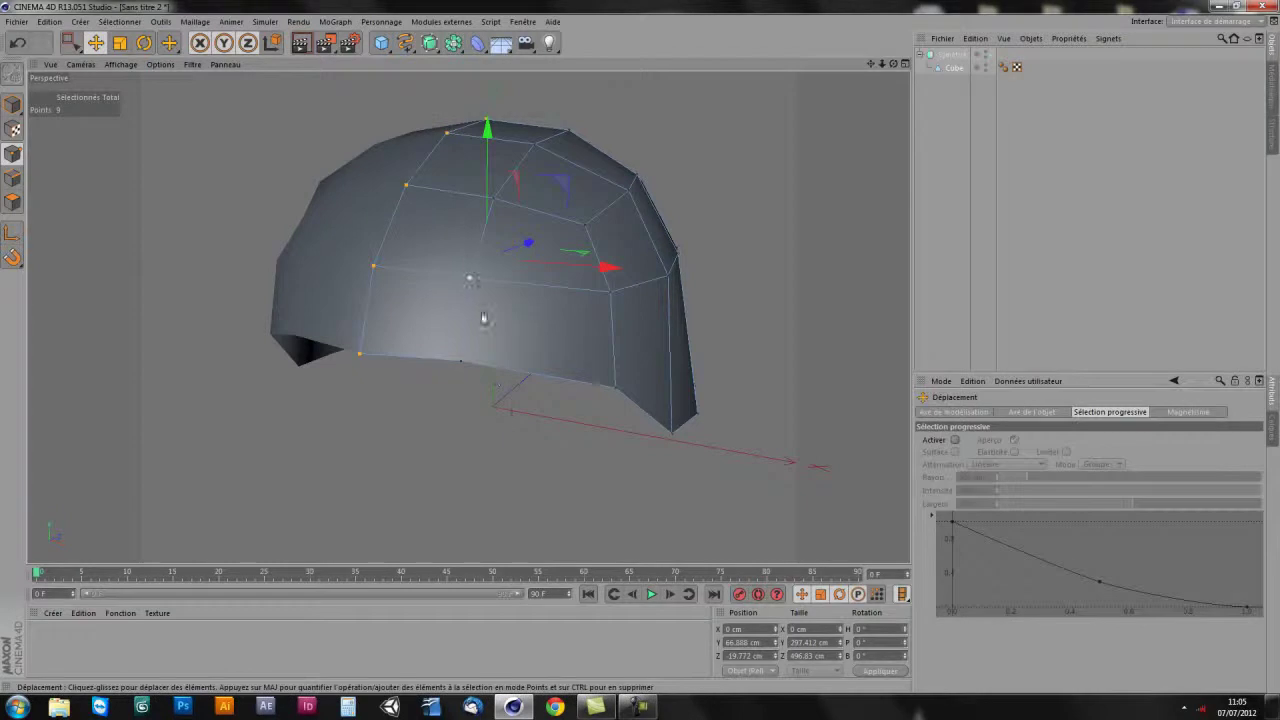
right_click(698, 338)
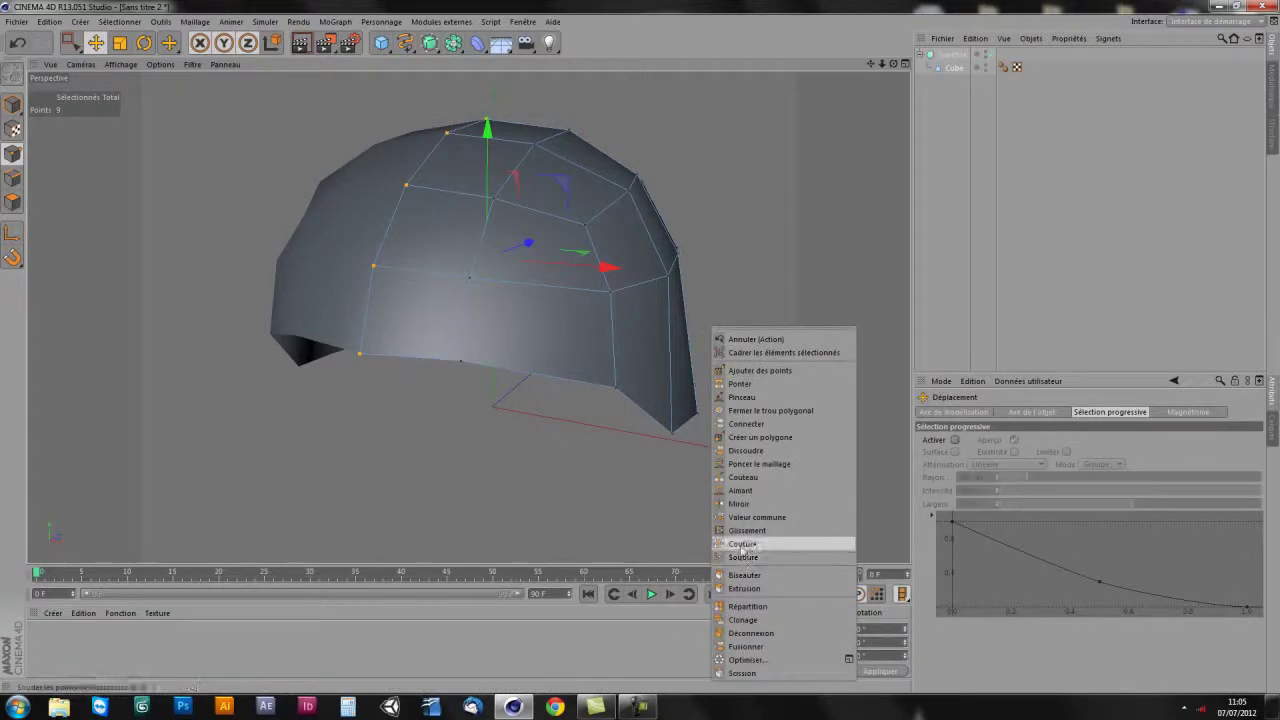
left_click(695, 360)
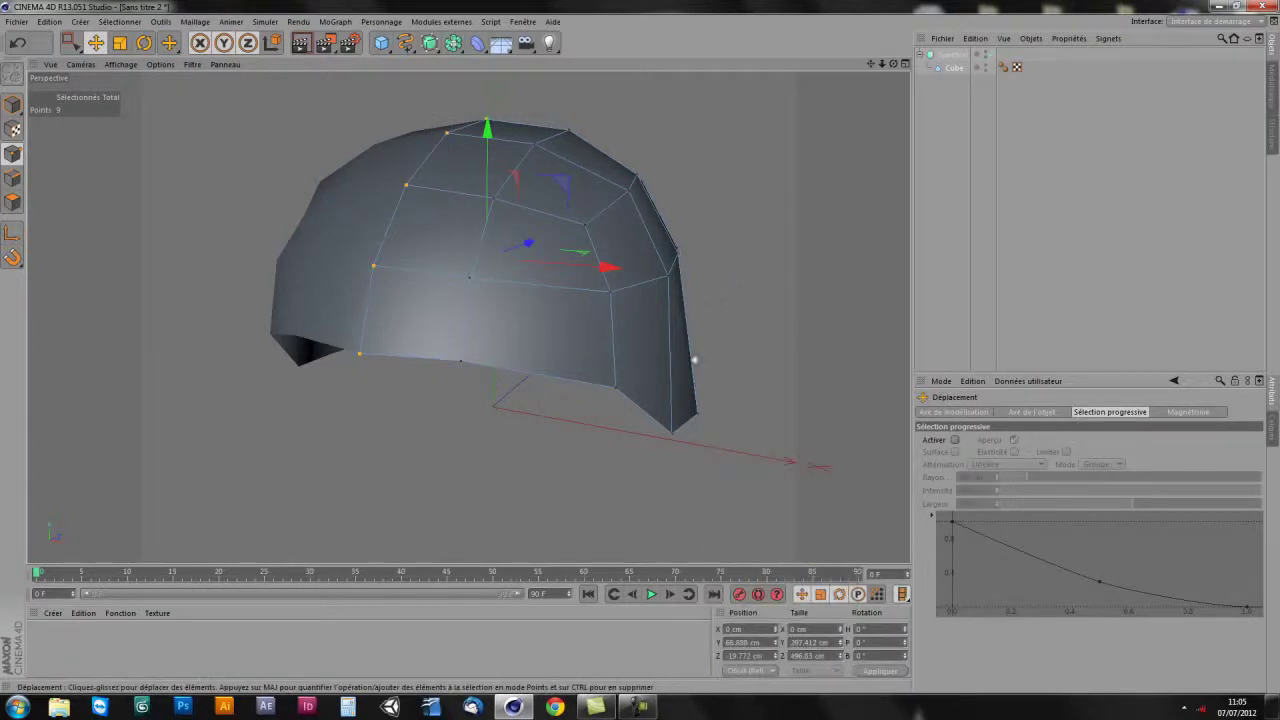
left_click(462, 363)
right_click(492, 405)
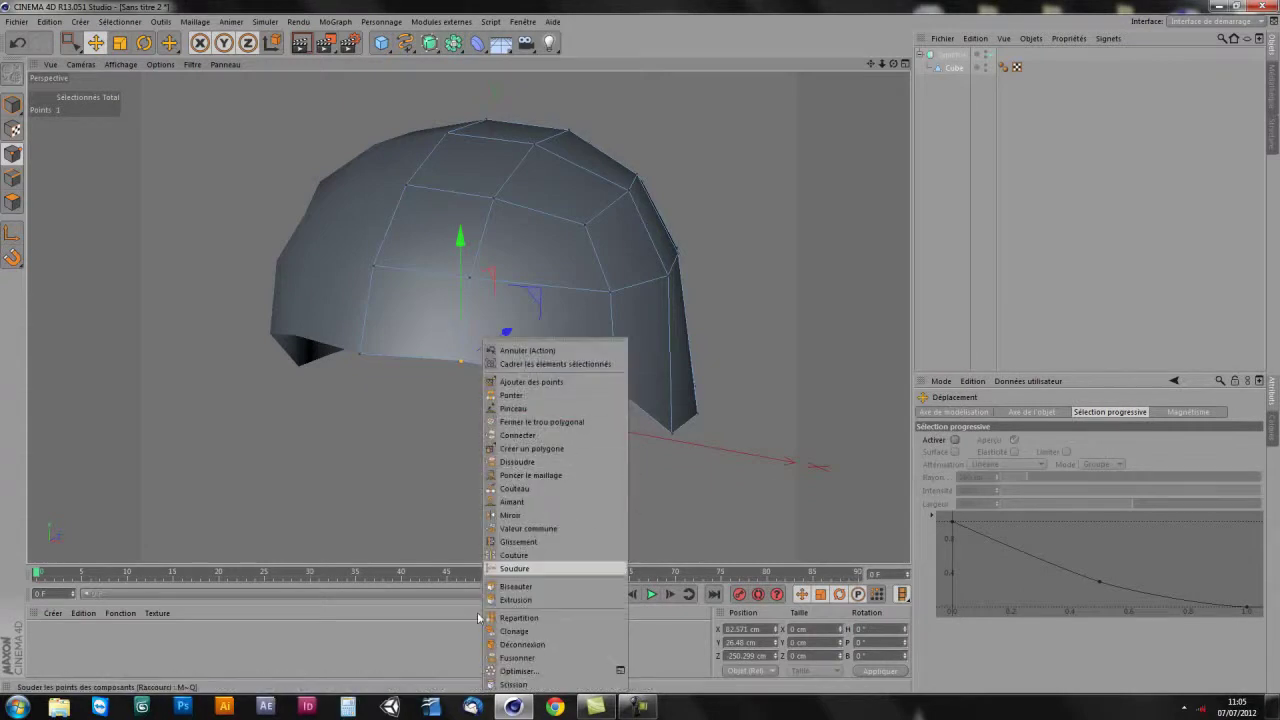
left_click(533, 542)
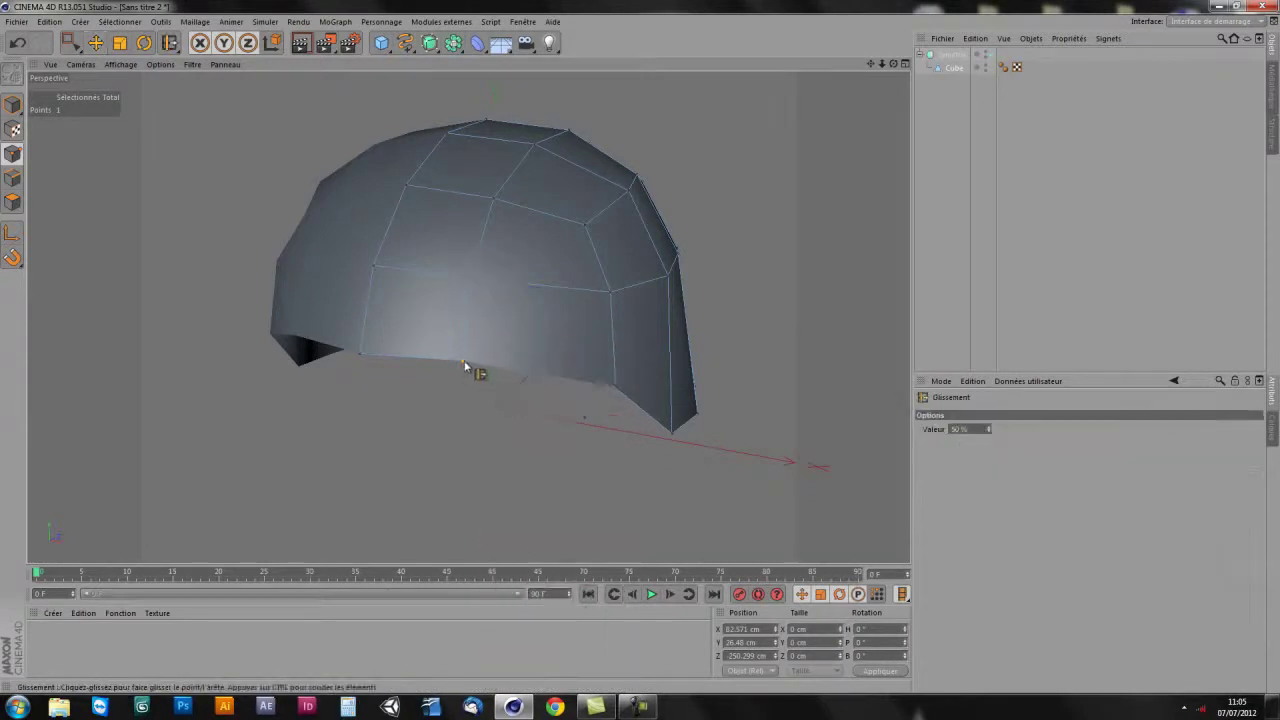
left_click_drag(492, 375, 488, 309)
left_click_drag(517, 346, 514, 451, "alt")
mouse_move(603, 263)
left_mouse_down("alt")
mouse_move(600, 351)
mouse_move(708, 392)
mouse_move(449, 309)
mouse_move(191, 277)
mouse_move(243, 294)
mouse_move(437, 295)
mouse_move(429, 314)
mouse_move(615, 362)
left_mouse_up("alt")
- In Edge mode with the Move tool, select several edges along the lower rim
left_click(13, 177)
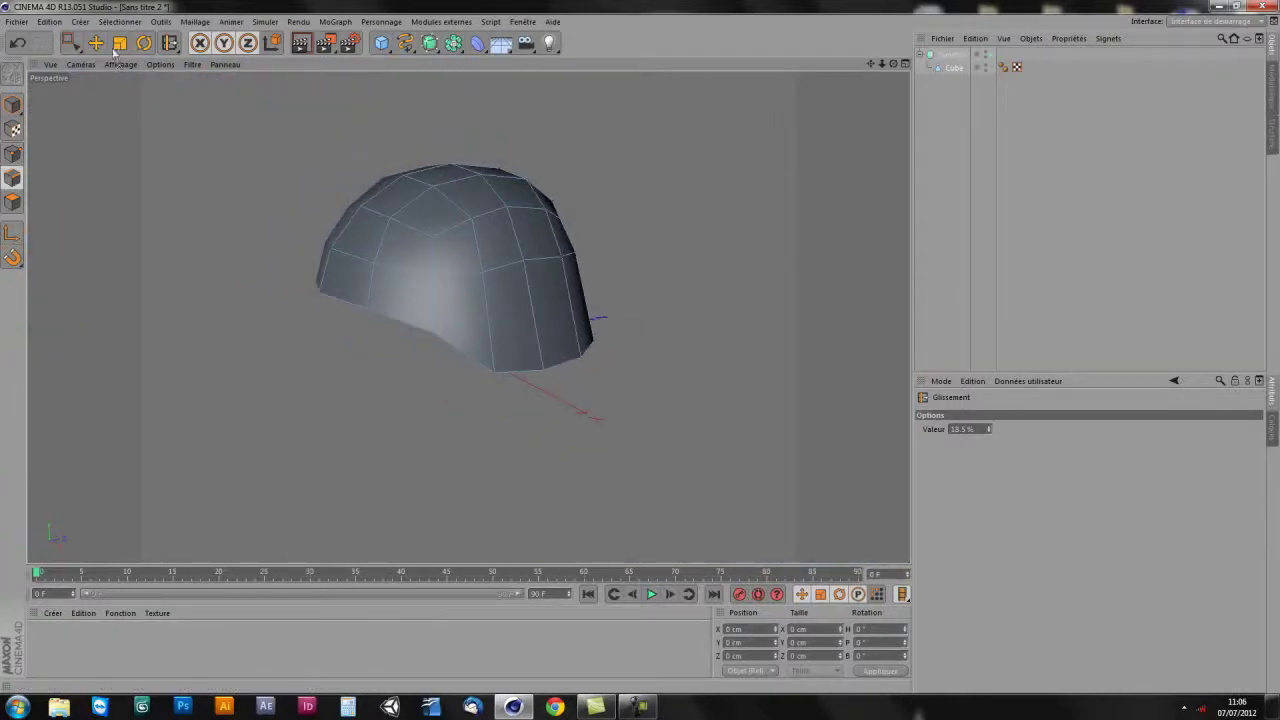
key("e")
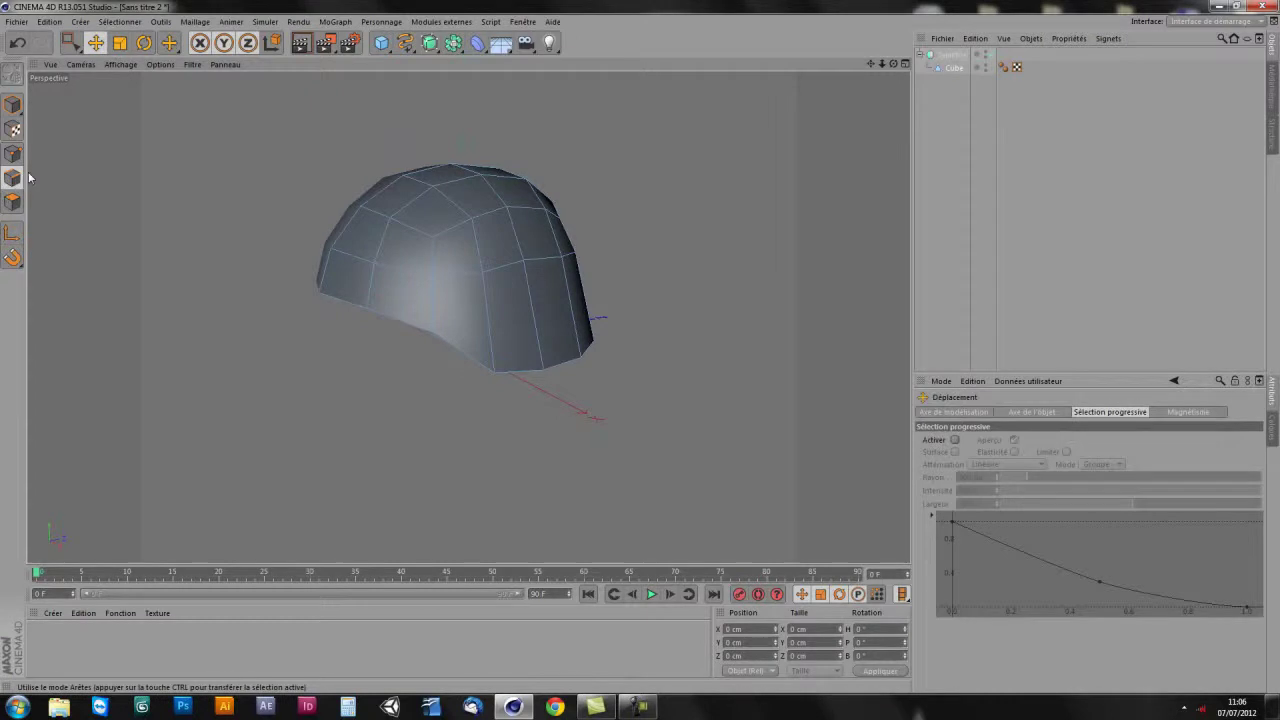
mouse_move(540, 326)
left_mouse_down("alt")
mouse_move(563, 354)
mouse_move(247, 338)
left_mouse_up("alt")
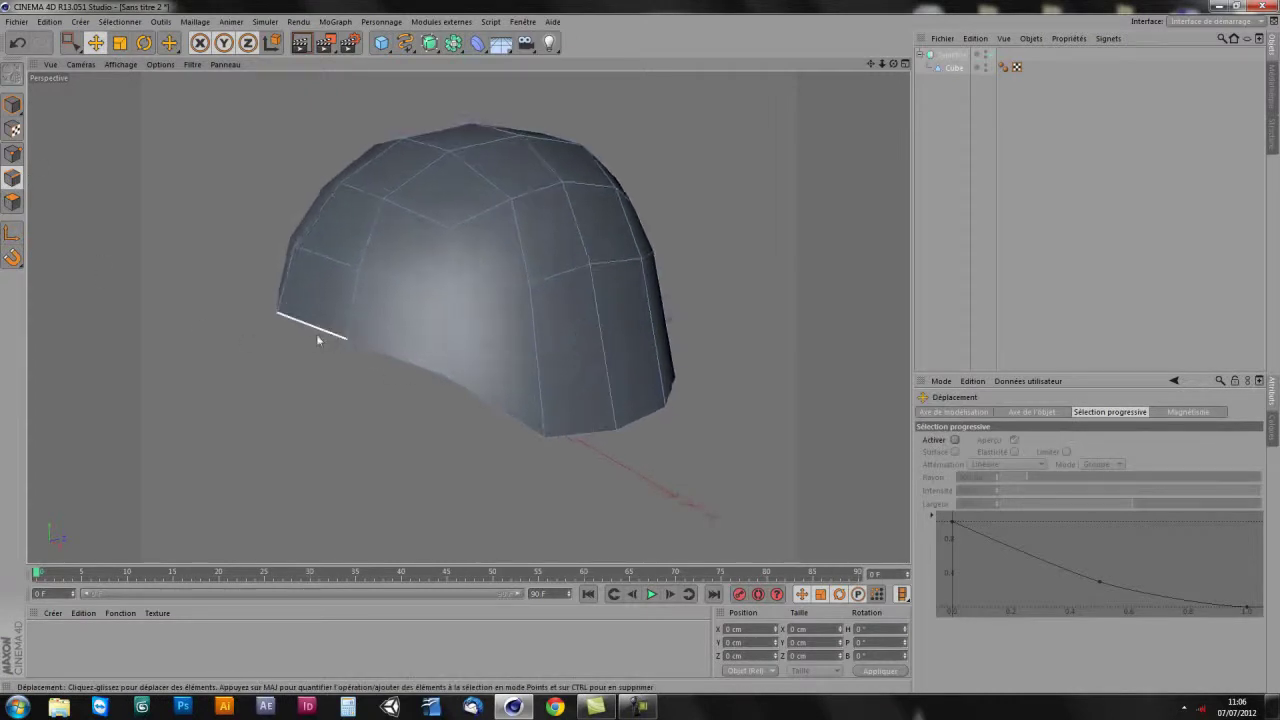
left_click(320, 338)
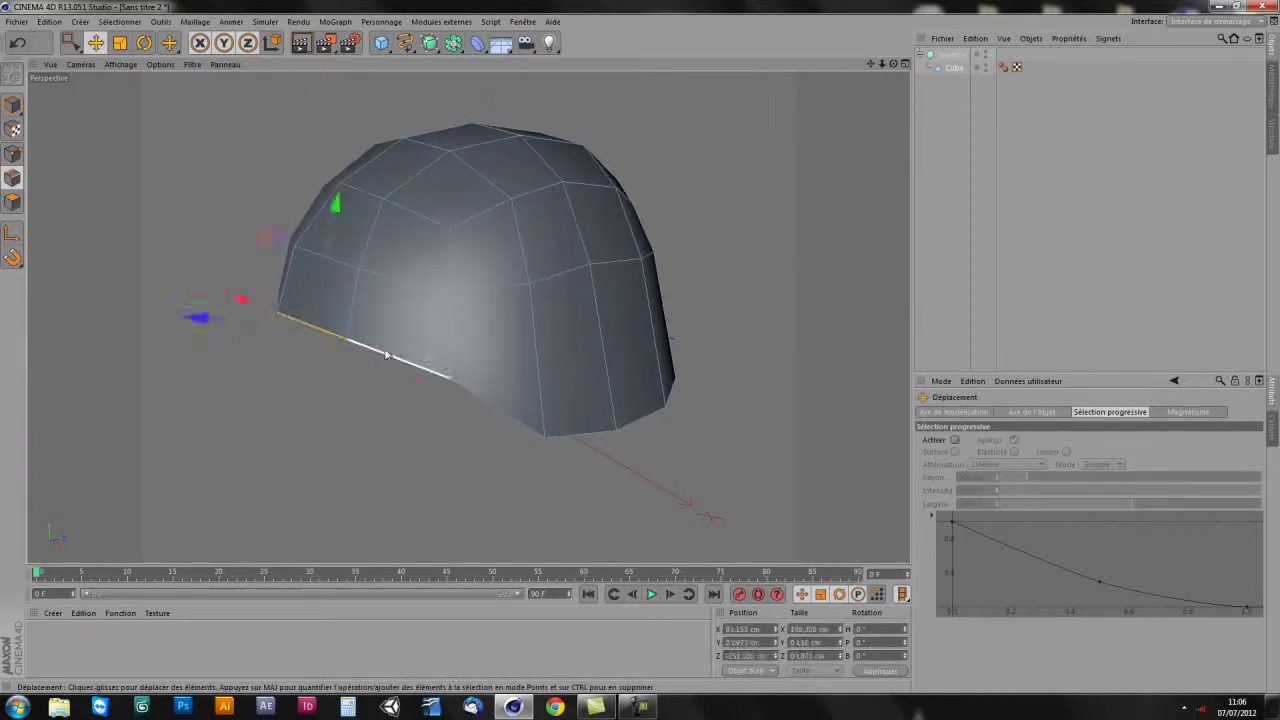
mouse_move(703, 414)
left_mouse_down("alt")
mouse_move(571, 371)
mouse_move(600, 402)
left_mouse_up("alt")
left_click(484, 445, "shift")
mouse_move(560, 476)
left_mouse_down("alt")
mouse_move(531, 420)
mouse_move(440, 386)
mouse_move(417, 434)
mouse_move(426, 477)
mouse_move(574, 483)
mouse_move(517, 440)
left_mouse_up("alt")
left_click(545, 434, "shift")
left_click(594, 429, "shift")
left_click(612, 425, "shift")
- Deselect all edges and orbit the view slightly
key("ctrl+shift+a")
left_click_drag(366, 420, 330, 400, "alt")
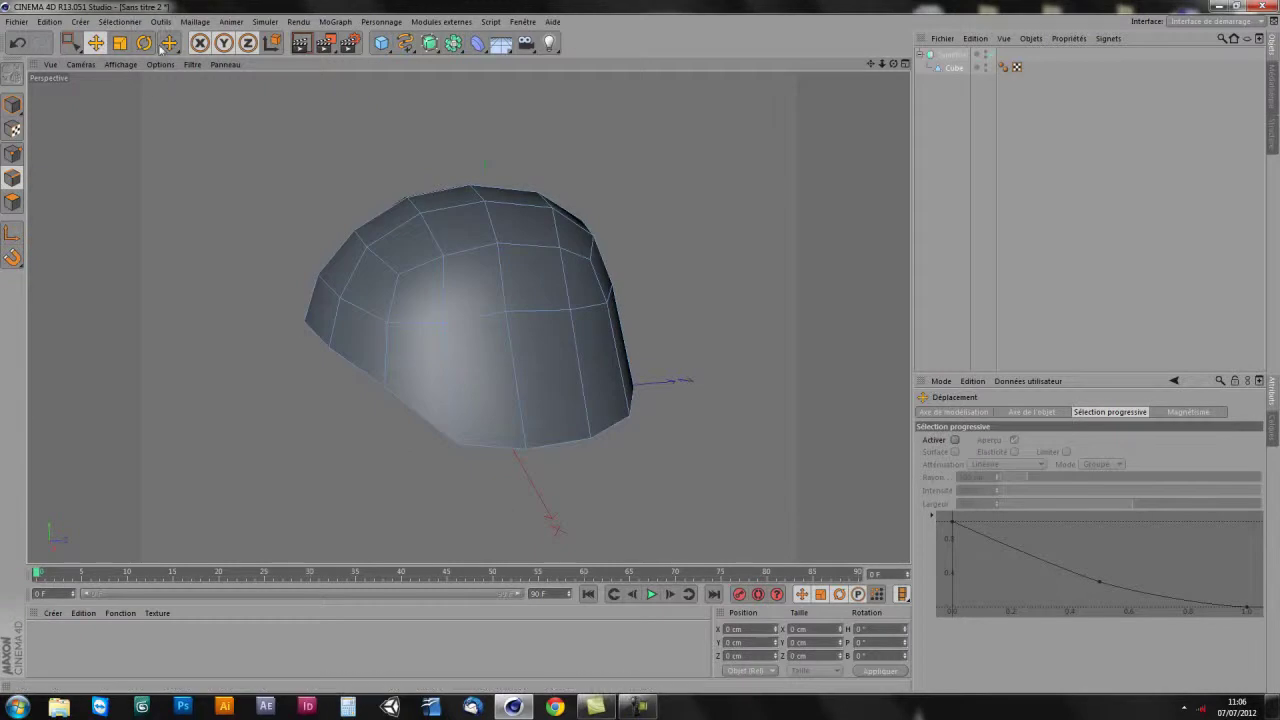
left_click(119, 21)
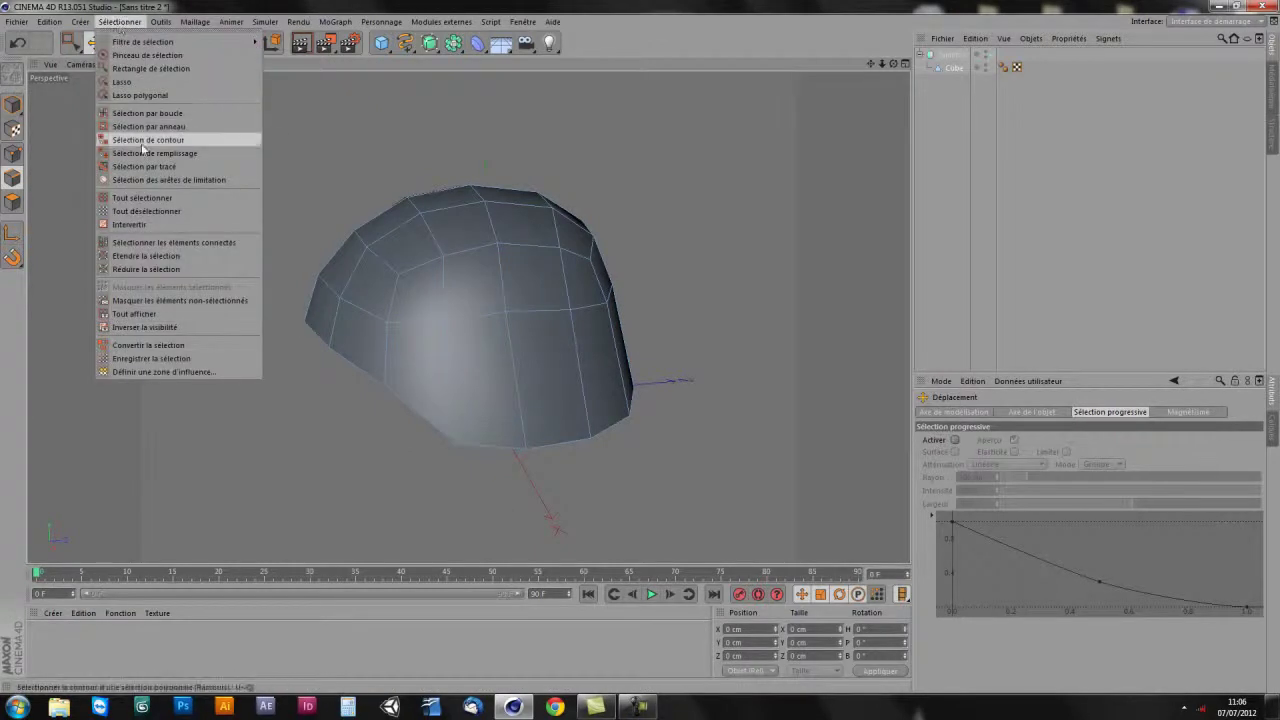
- Select the front brow rim edges with Sélection par tracé
left_click(121, 24)
left_click(124, 24)
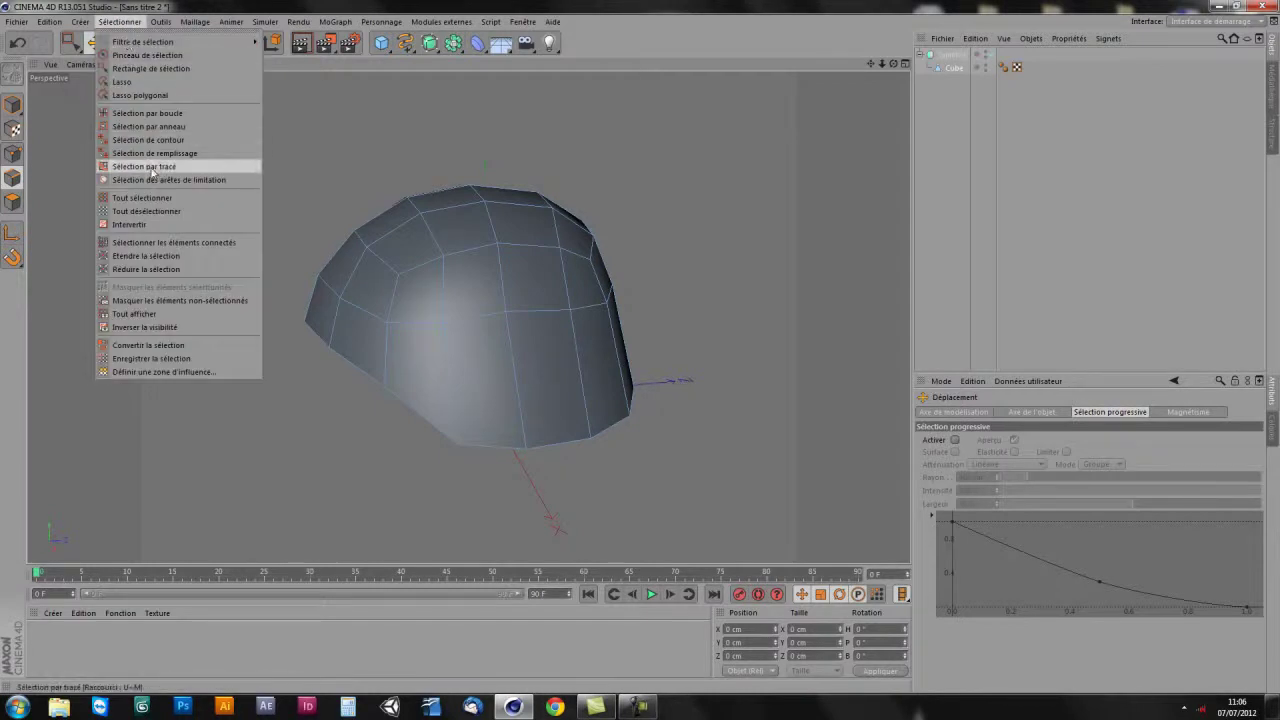
left_click(140, 168)
mouse_move(304, 326)
left_mouse_down()
mouse_move(410, 407)
mouse_move(449, 457)
mouse_move(425, 368)
left_mouse_up()
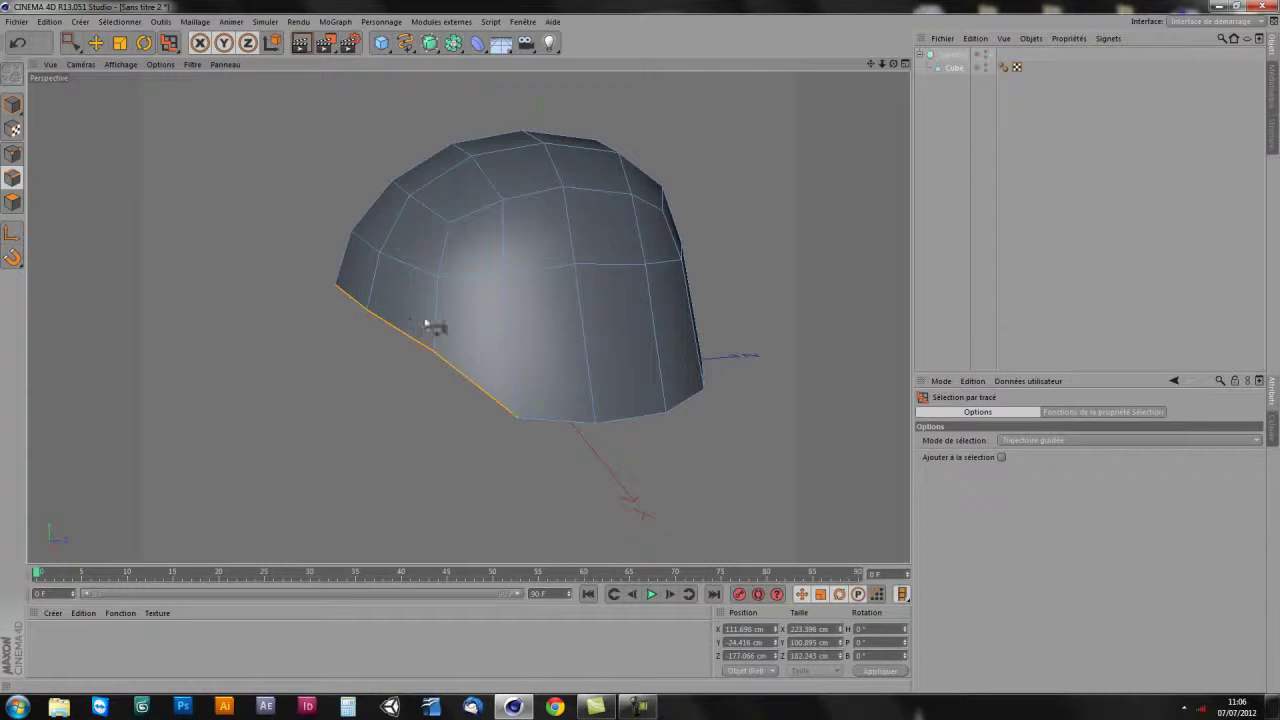
- In the maximized Droite view, raise the brow points onto the side blueprint's brow line
middle_click(495, 295)
middle_click(686, 452)
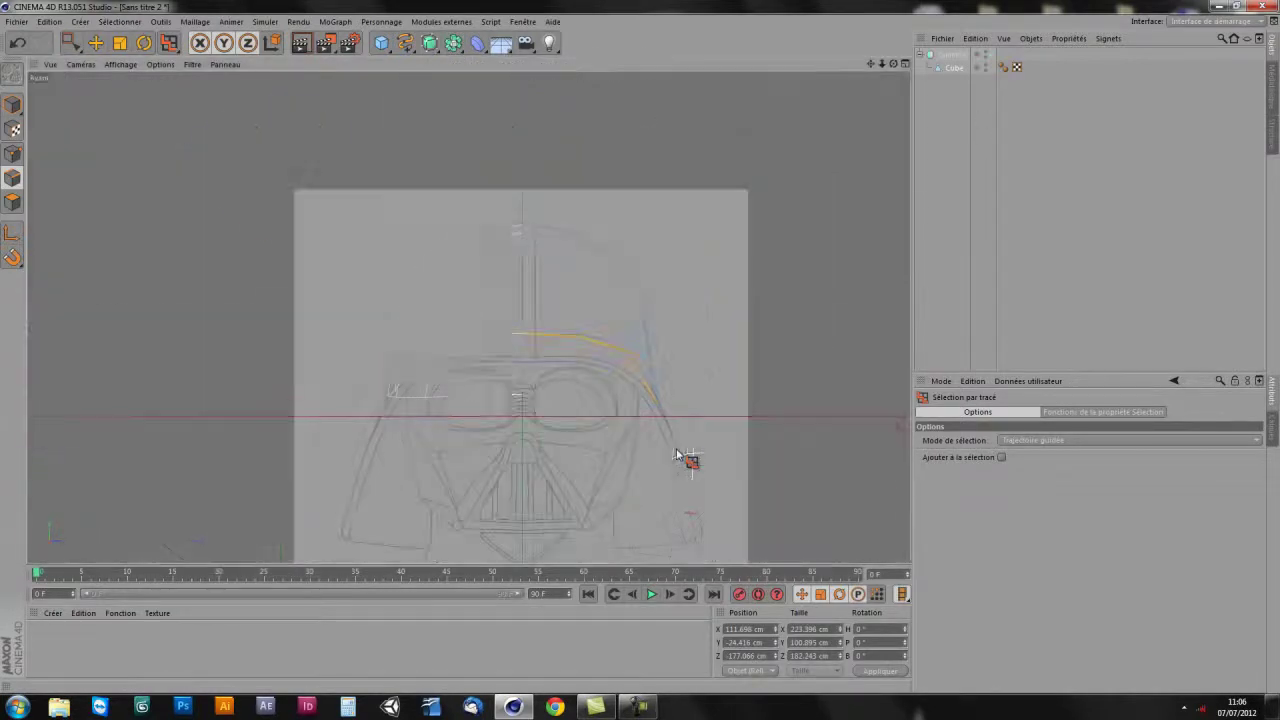
middle_click(543, 422)
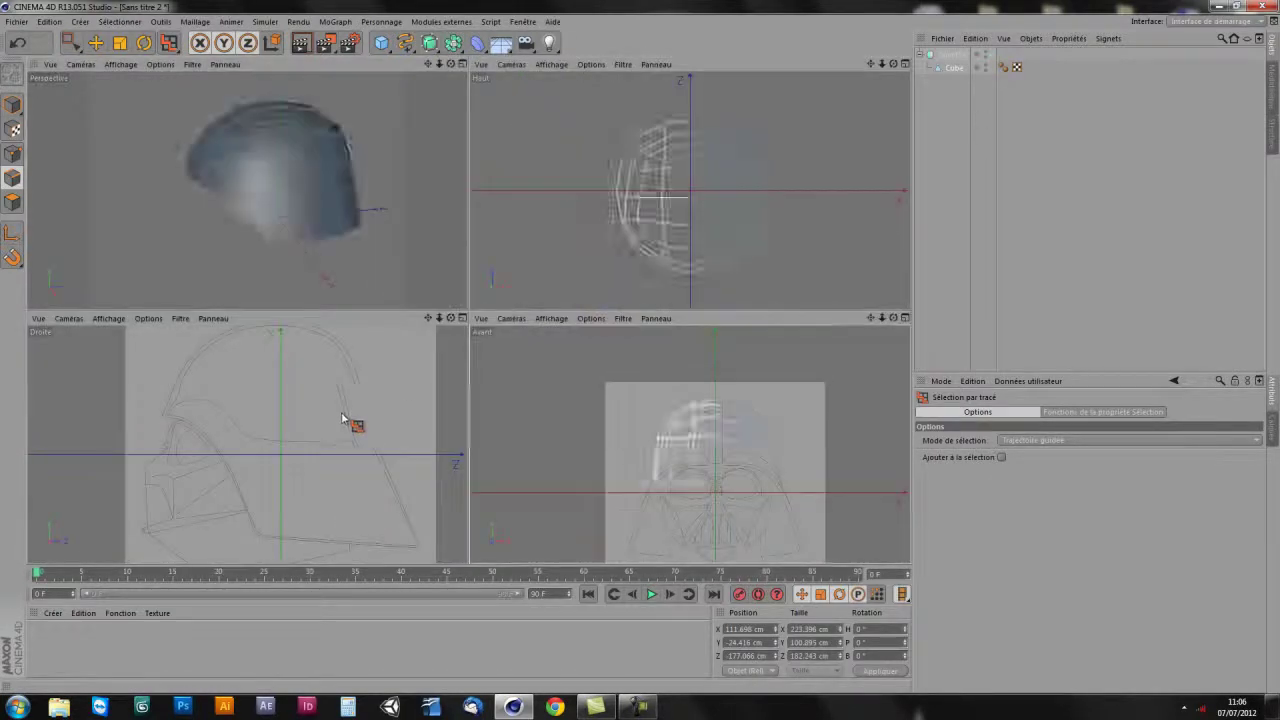
middle_click(351, 423)
scroll(530, 375, "up", 3)
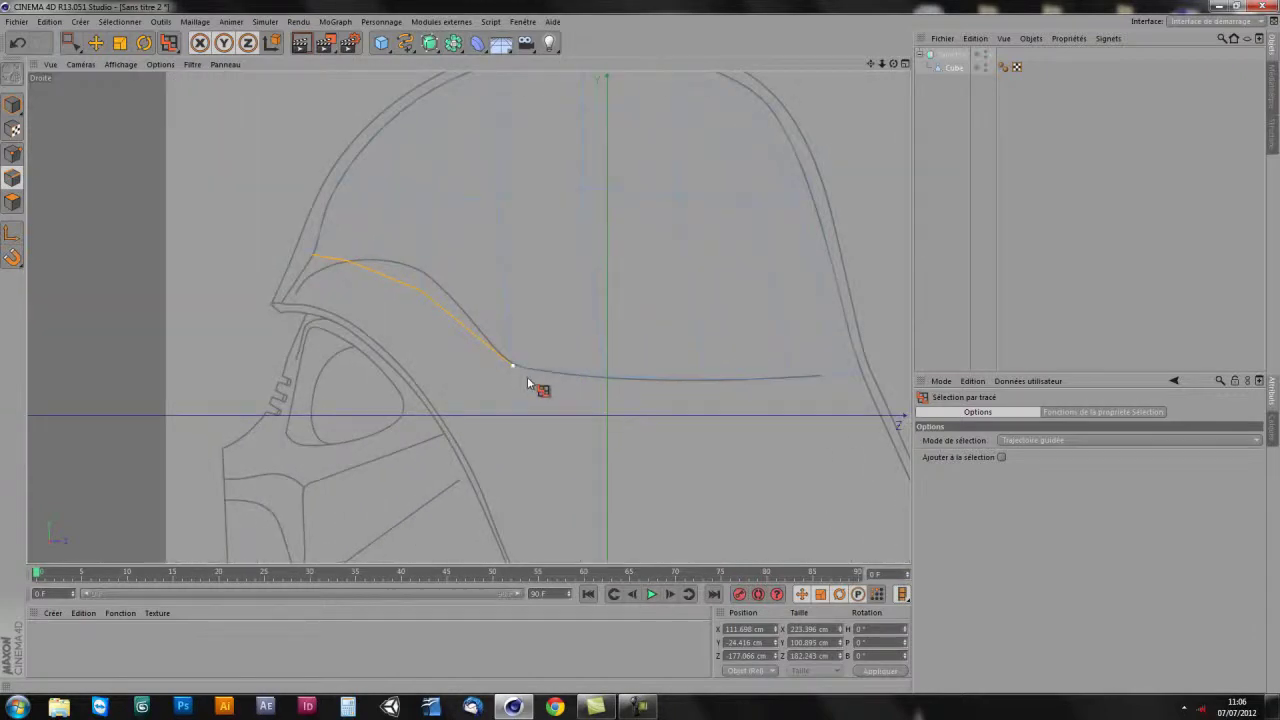
left_click(95, 42)
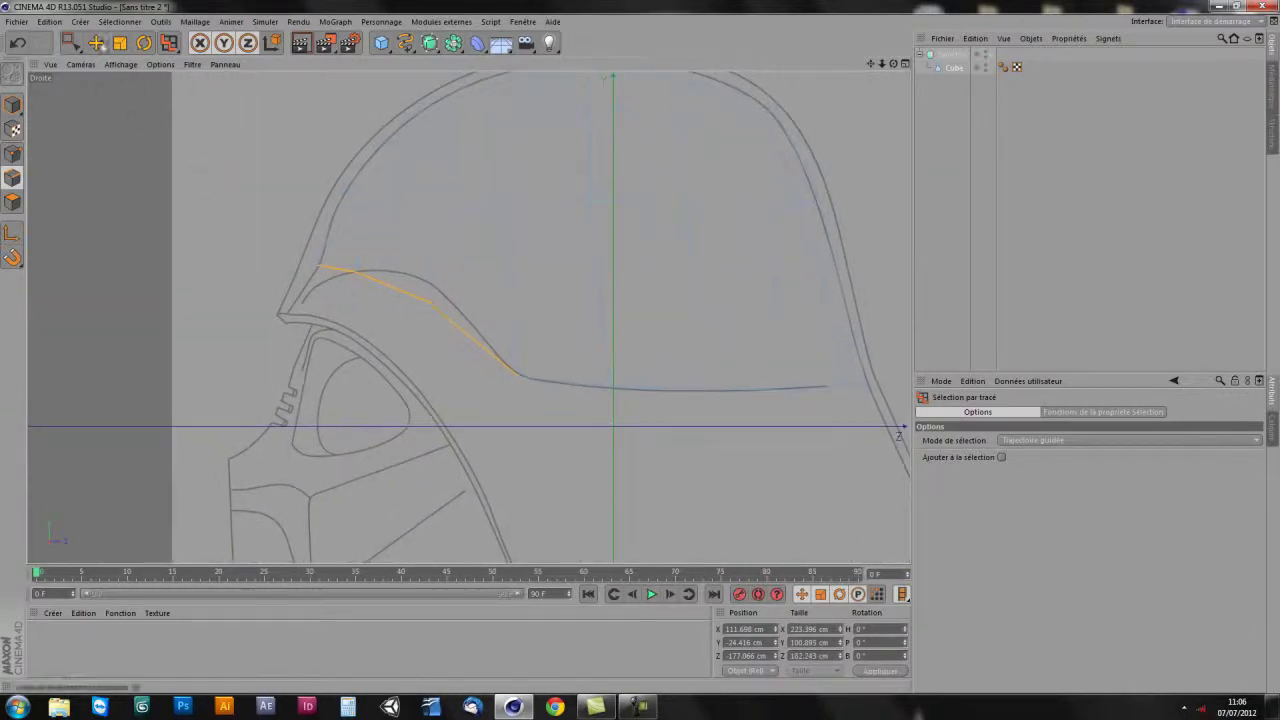
left_click(13, 153)
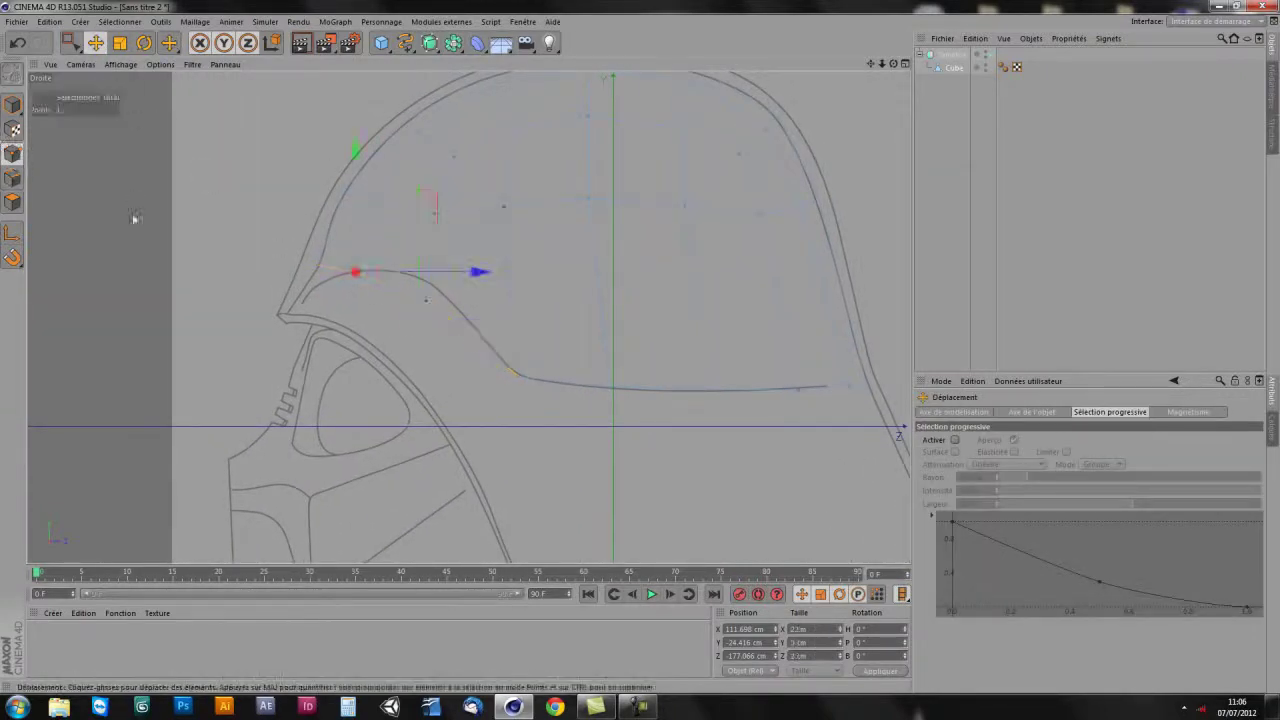
left_click_drag(435, 214, 435, 193)
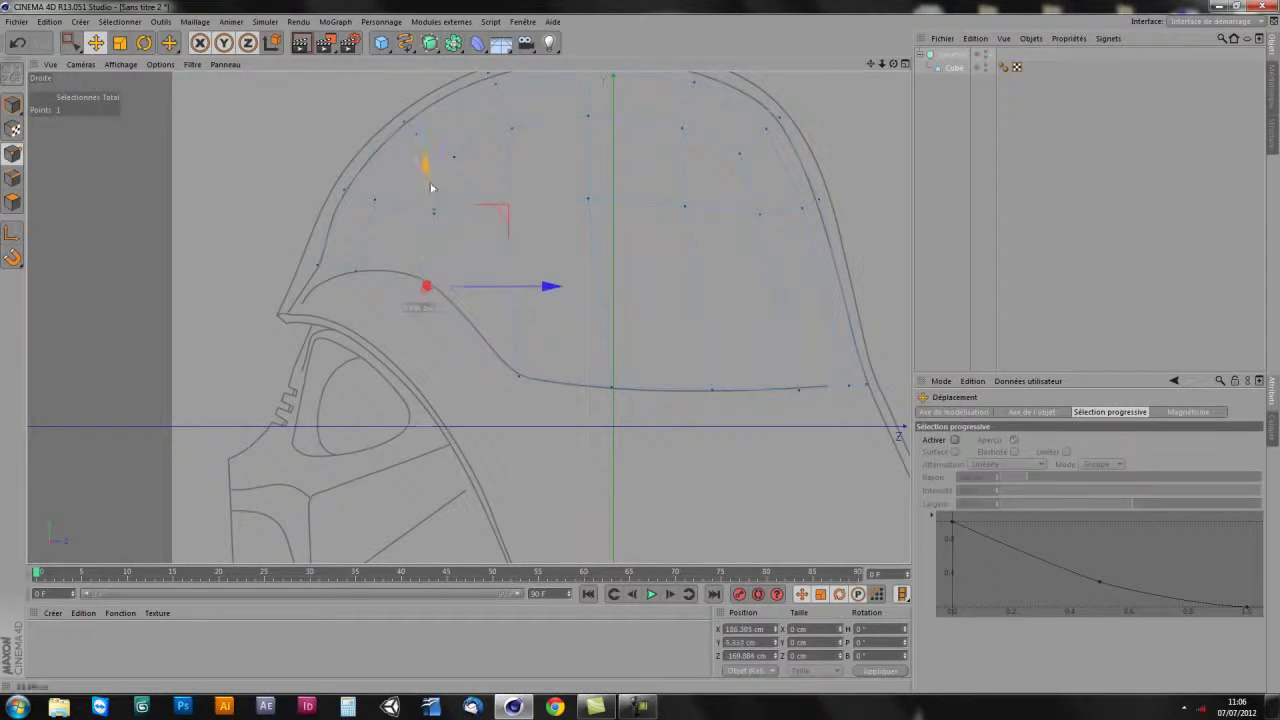
left_click(353, 272)
left_click_drag(361, 219, 361, 216)
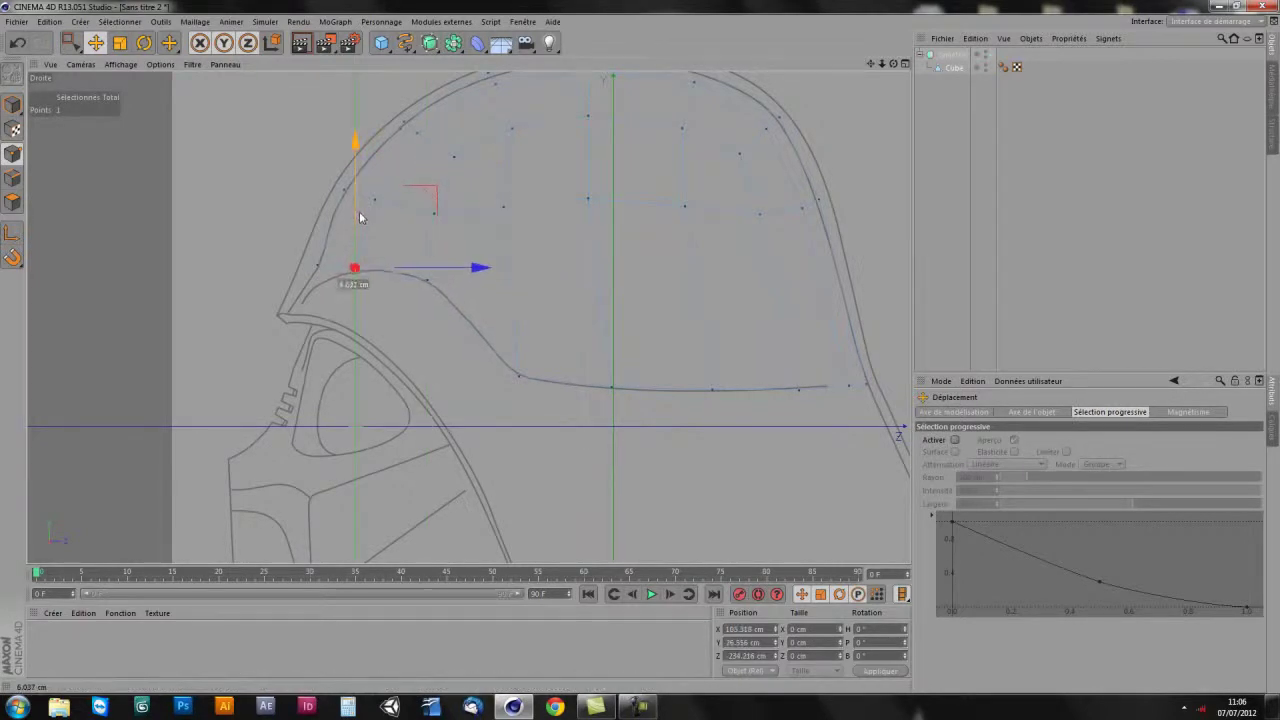
left_click(14, 178)
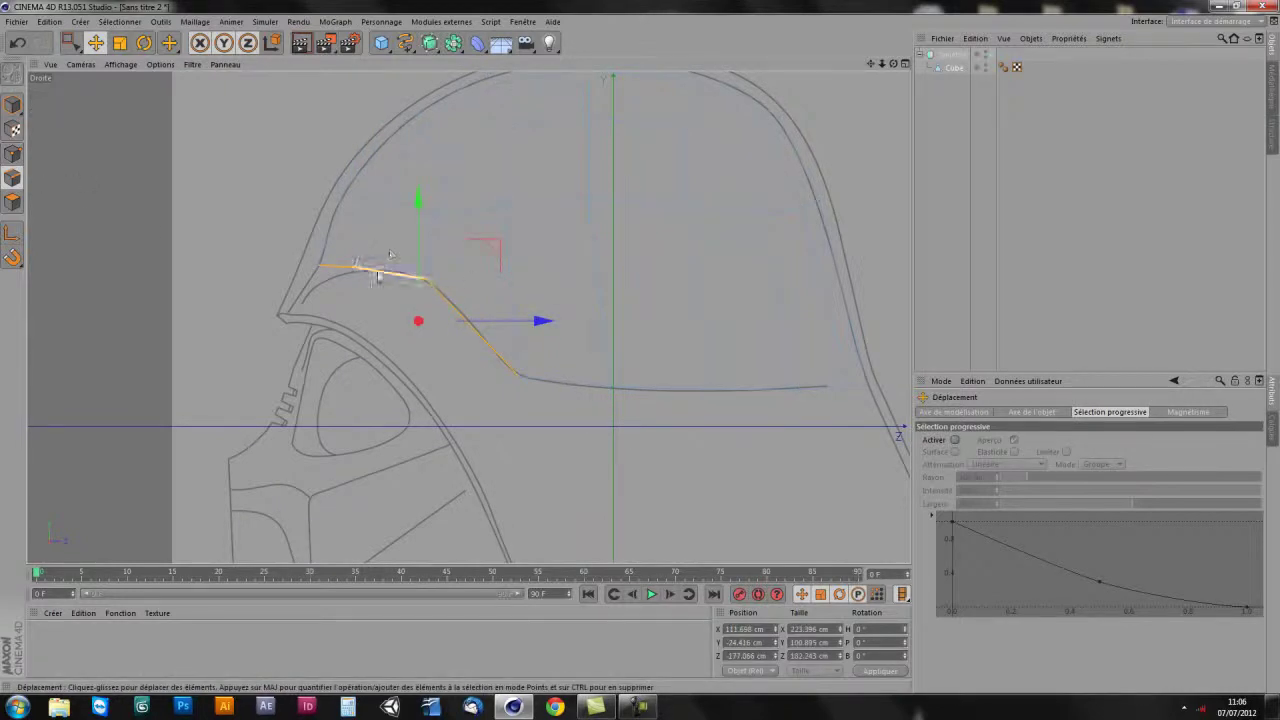
middle_click_drag(488, 452, 500, 442, "alt")
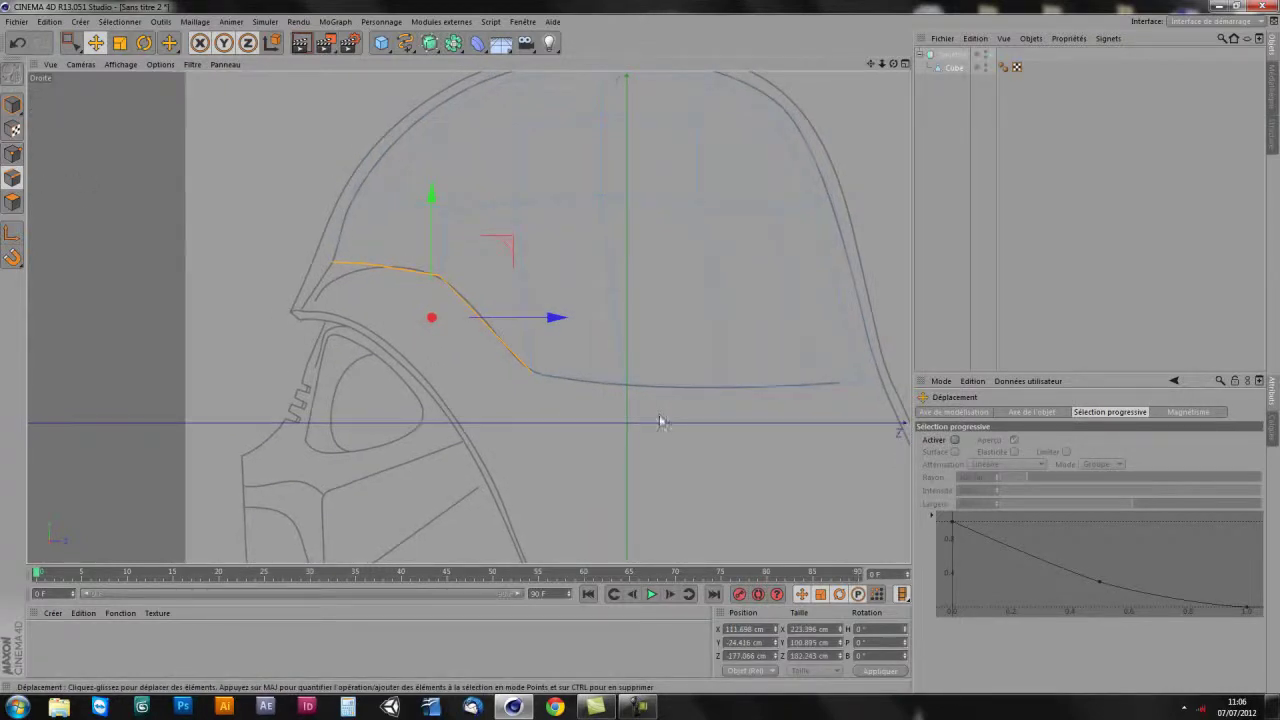
- Extrude the selected brow edges into a new strip with a 5 cm offset, undoing two oversized attempts
right_click(618, 216)
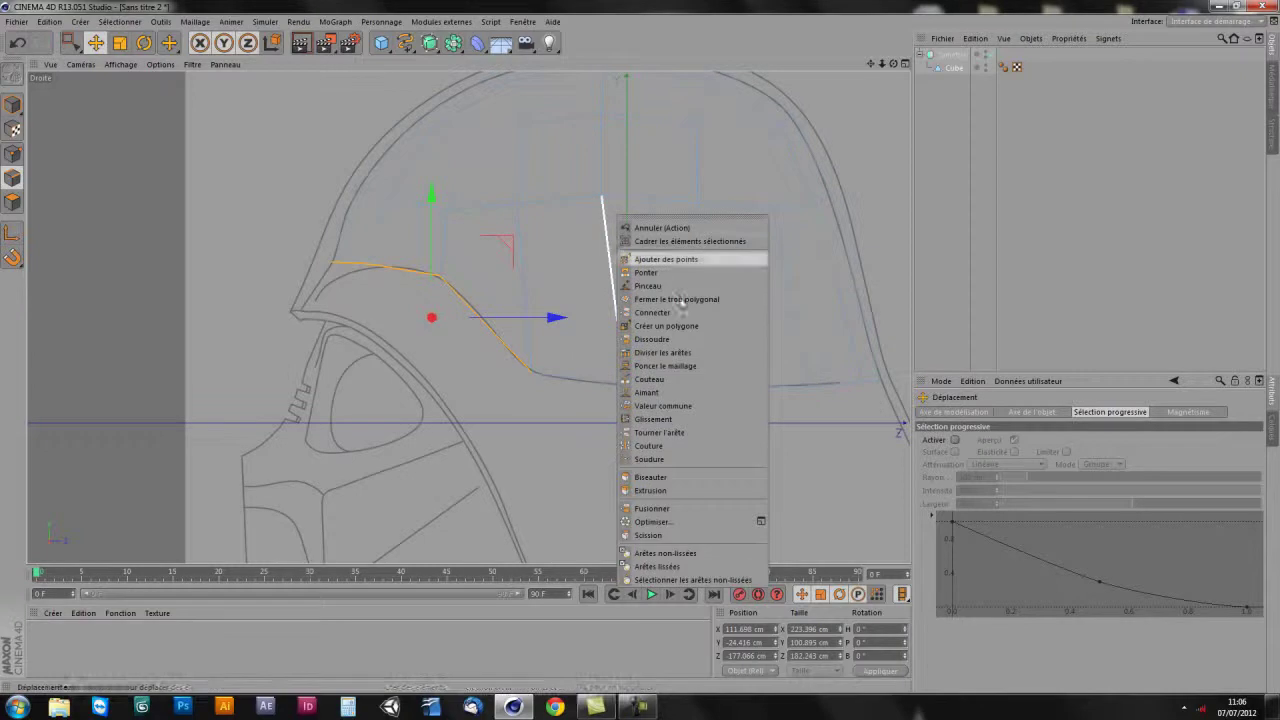
left_click(651, 491)
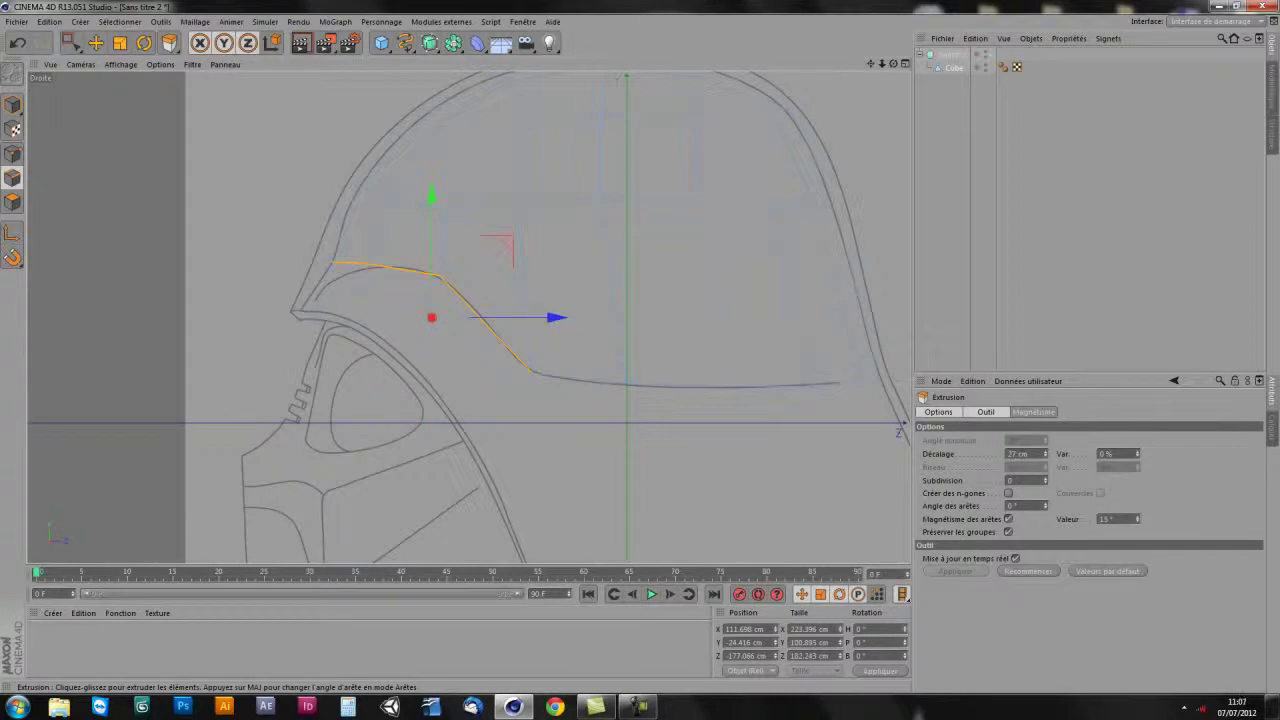
left_click_drag(575, 272, 590, 272)
key("ctrl+z")
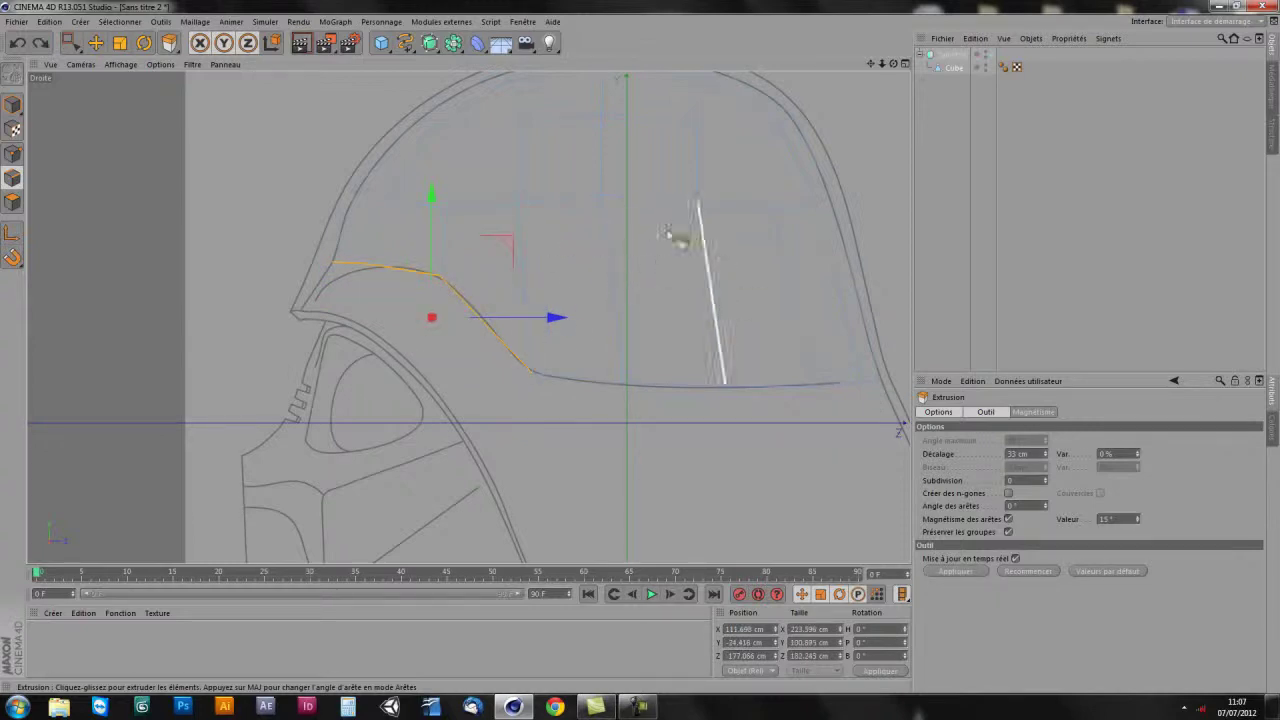
mouse_move(551, 223)
left_mouse_down()
mouse_move(533, 203)
mouse_move(484, 258)
mouse_move(508, 241)
mouse_move(517, 251)
left_mouse_up()
key("ctrl+z")
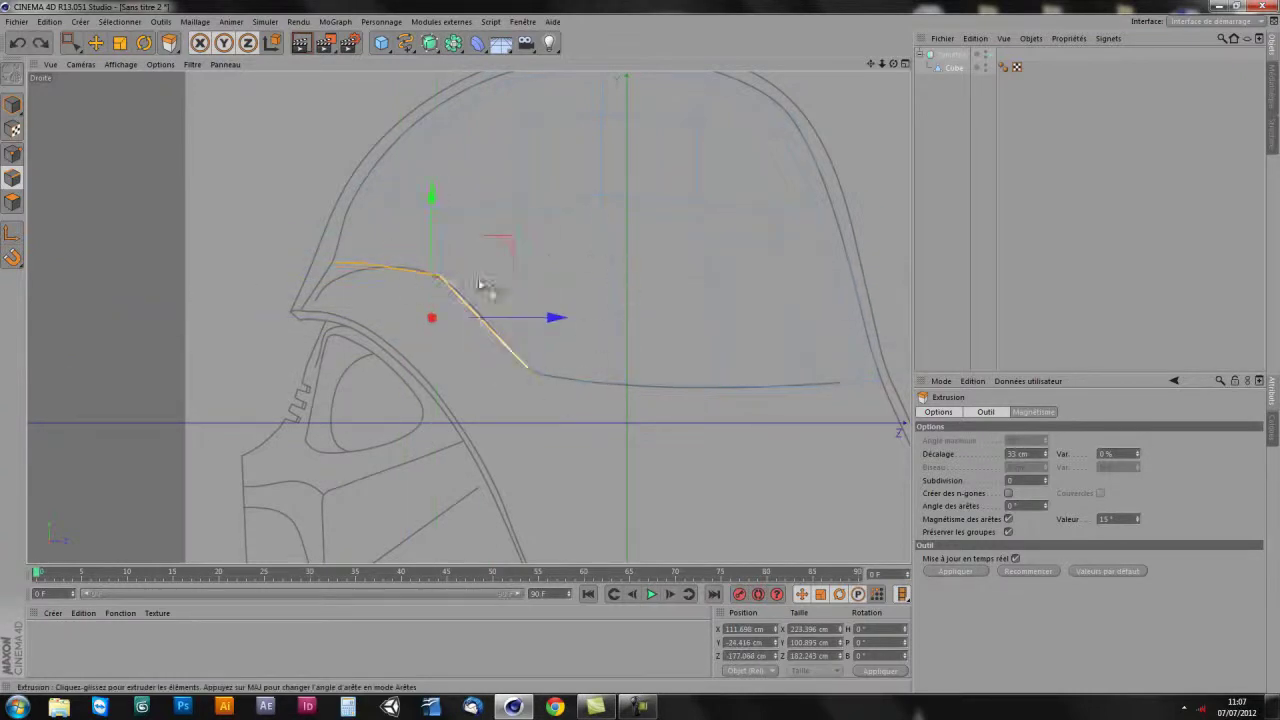
left_click_drag(674, 256, 674, 256)
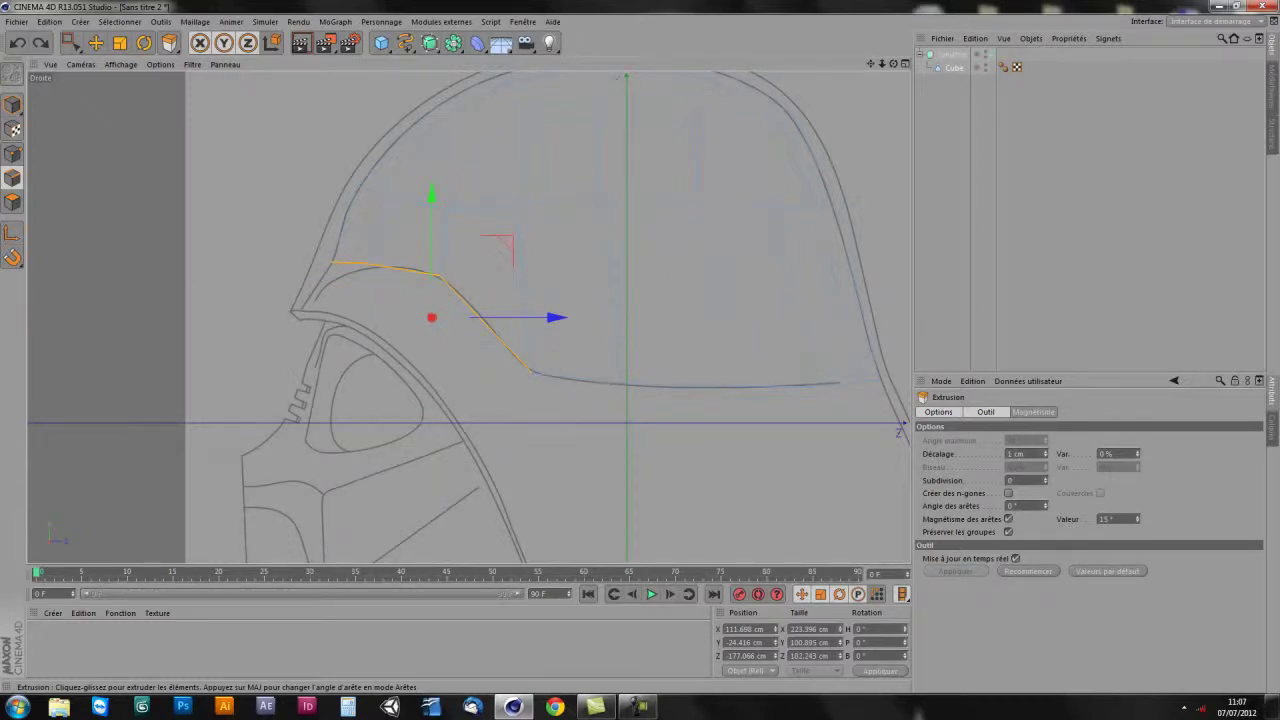
left_click_drag(523, 251, 477, 286)
- In Points mode with Rectangle Selection, drag two new brow points down onto the side blueprint's visor line
key("ctrl+z")
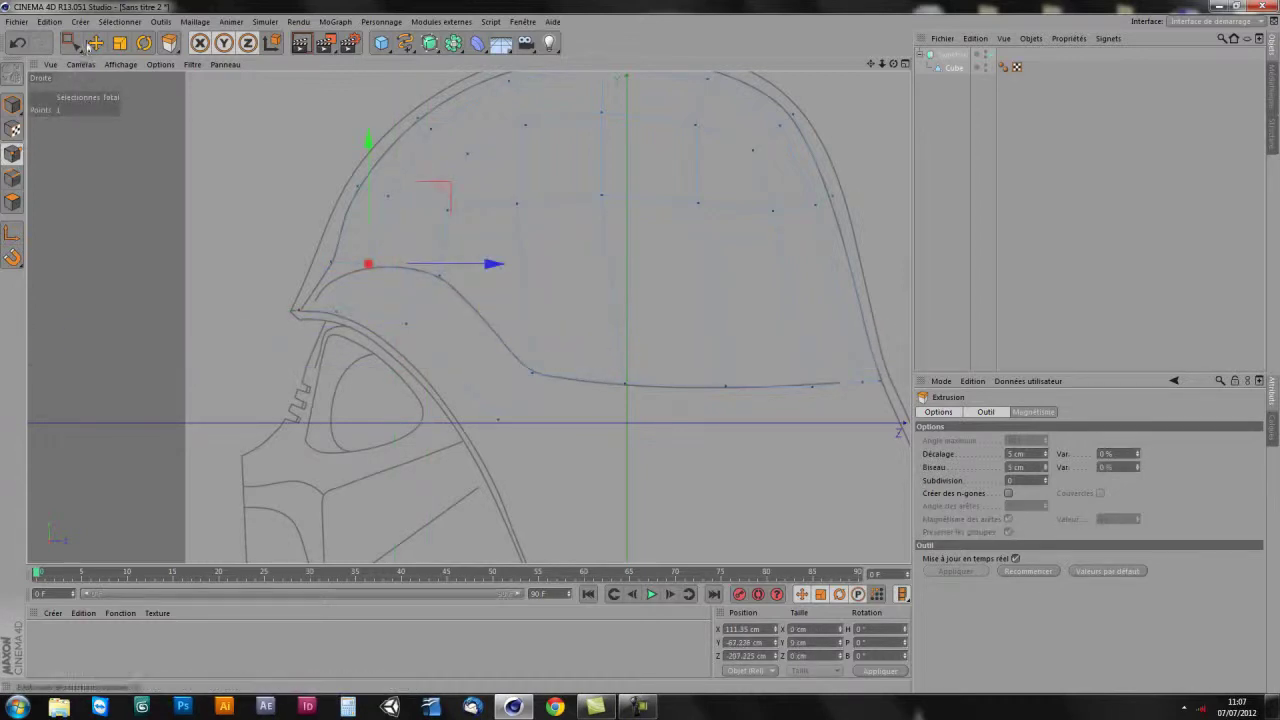
left_click(71, 43)
left_click(336, 312)
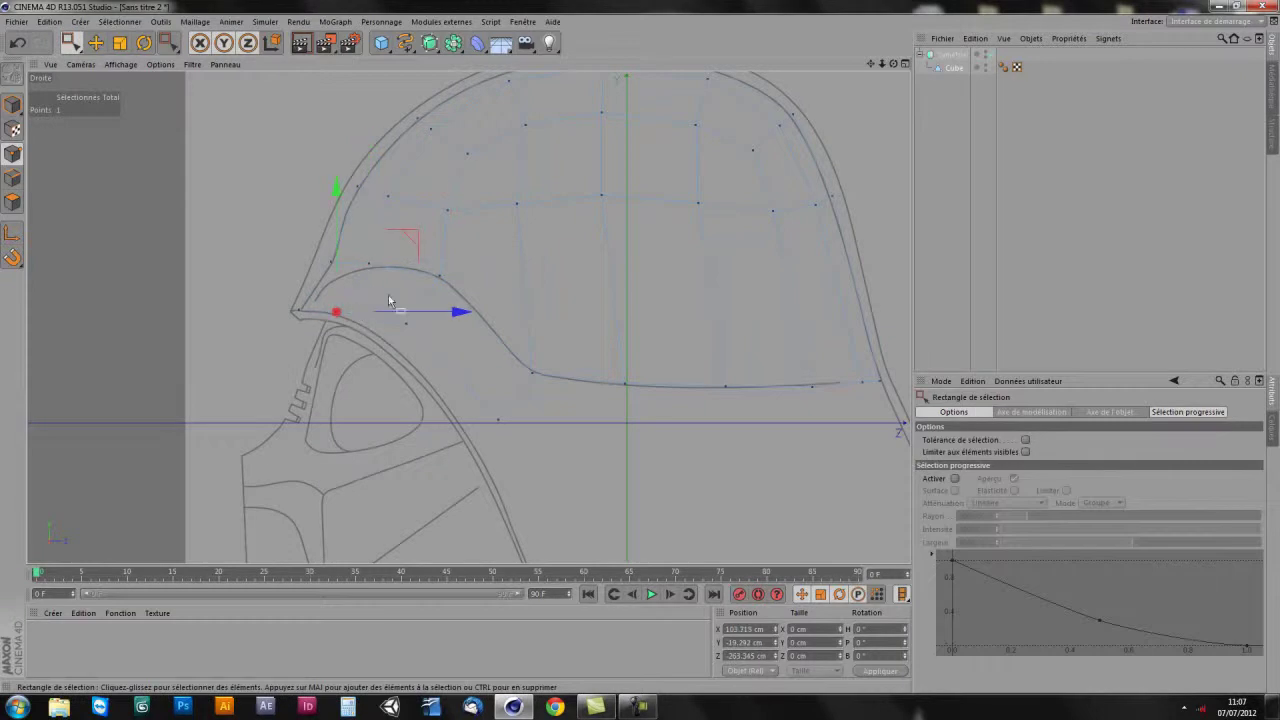
left_click(396, 324)
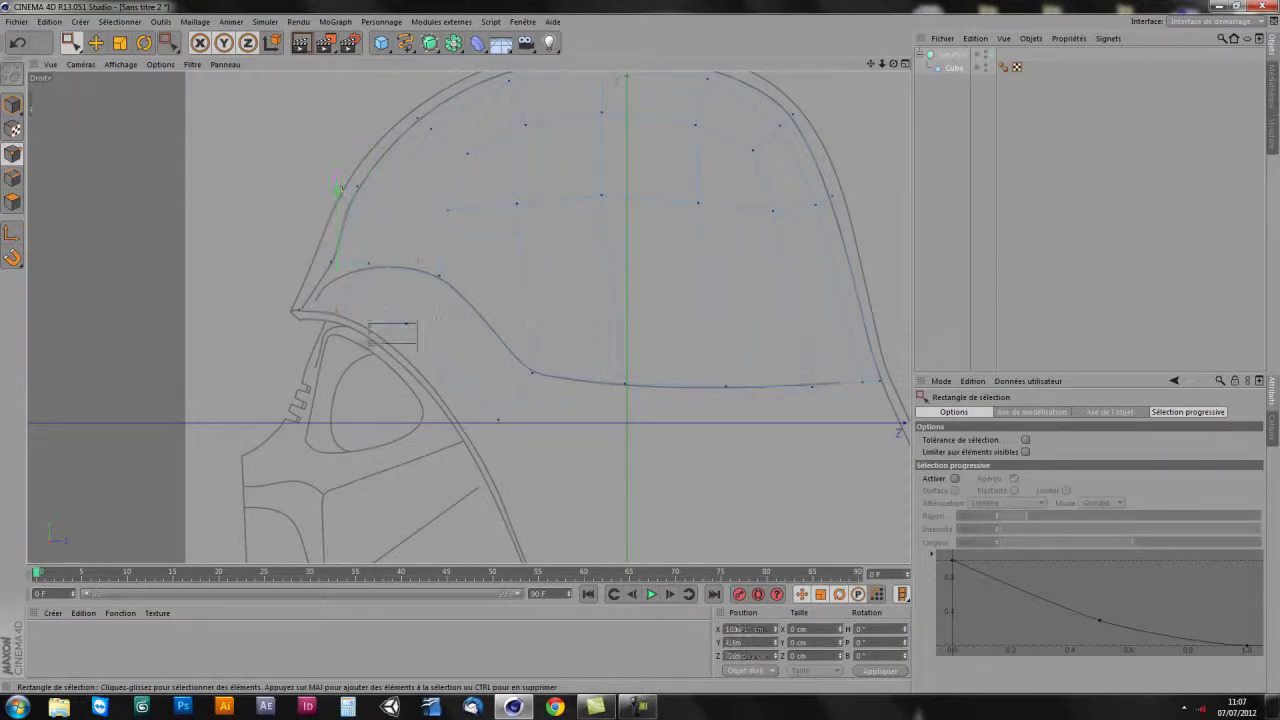
left_click_drag(416, 348, 416, 348)
left_click_drag(477, 251, 473, 278)
left_click_drag(510, 387, 512, 385)
left_click_drag(566, 349, 560, 399)
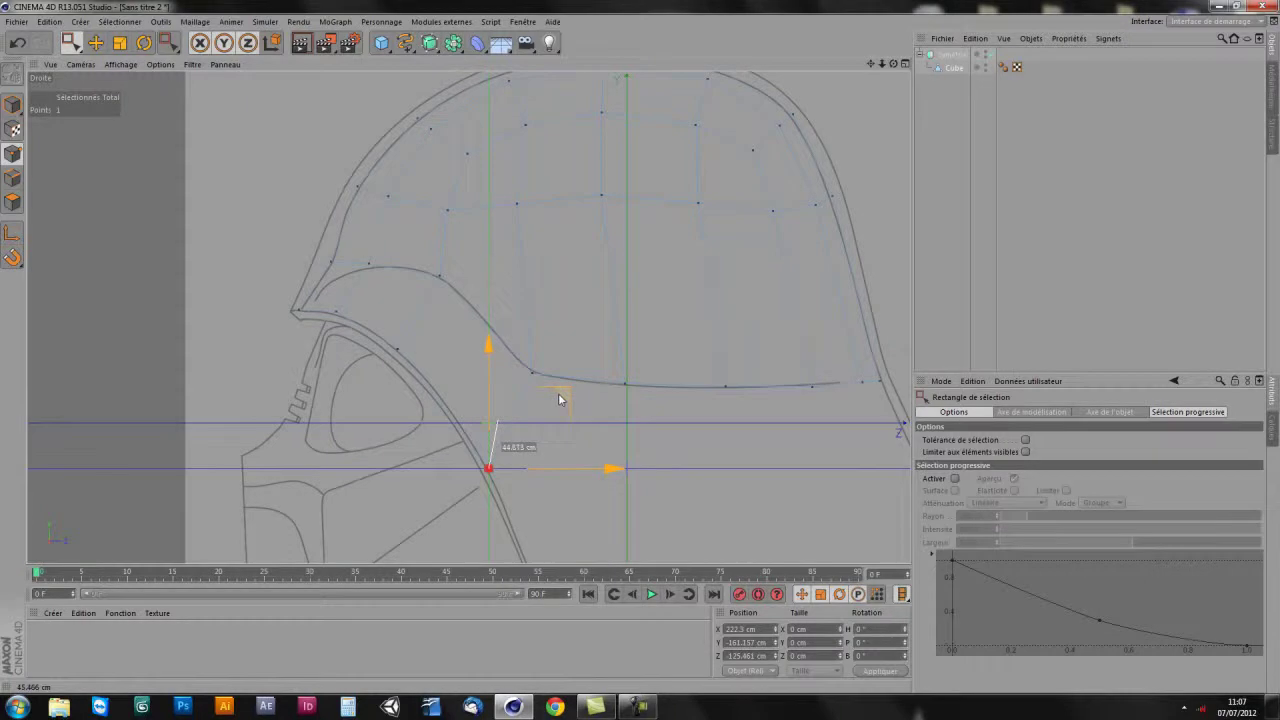
- Maximise and zoom into the Front view, then select the first brow ridge points
middle_click(620, 290)
middle_click(663, 337)
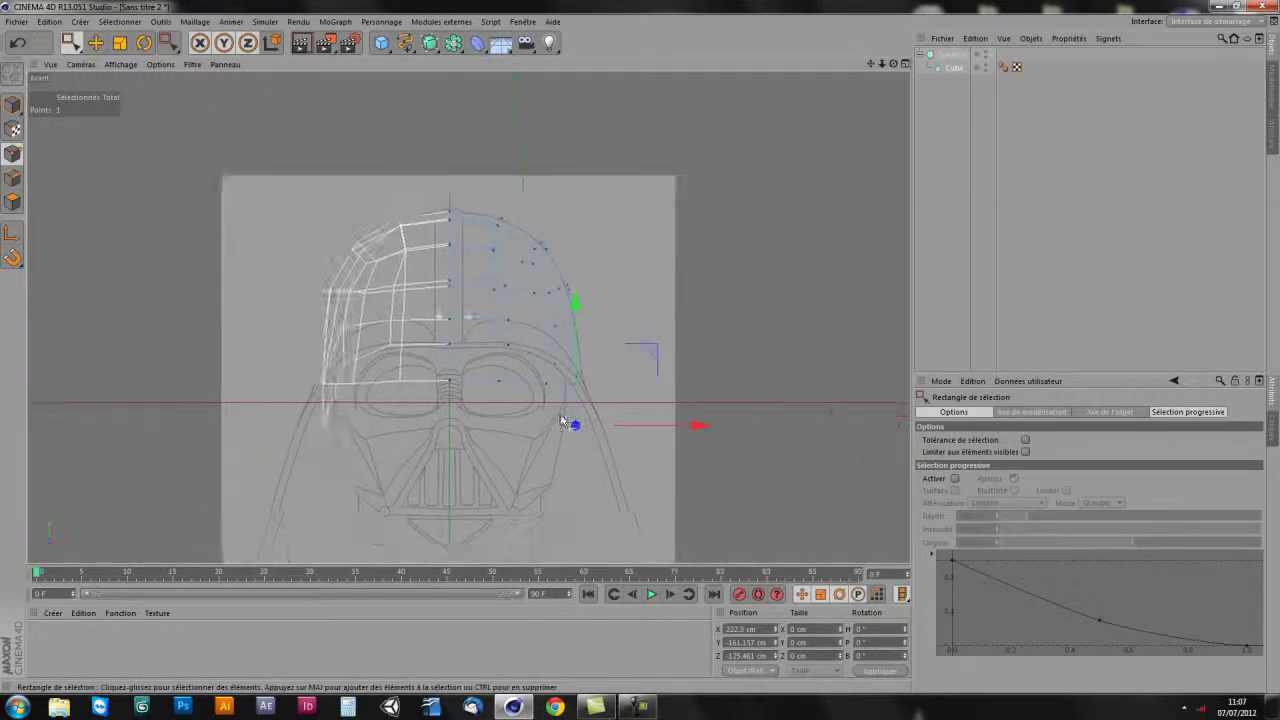
scroll(563, 421, "up", 3)
scroll(570, 400, "up", 2)
scroll(560, 361, "down", 1)
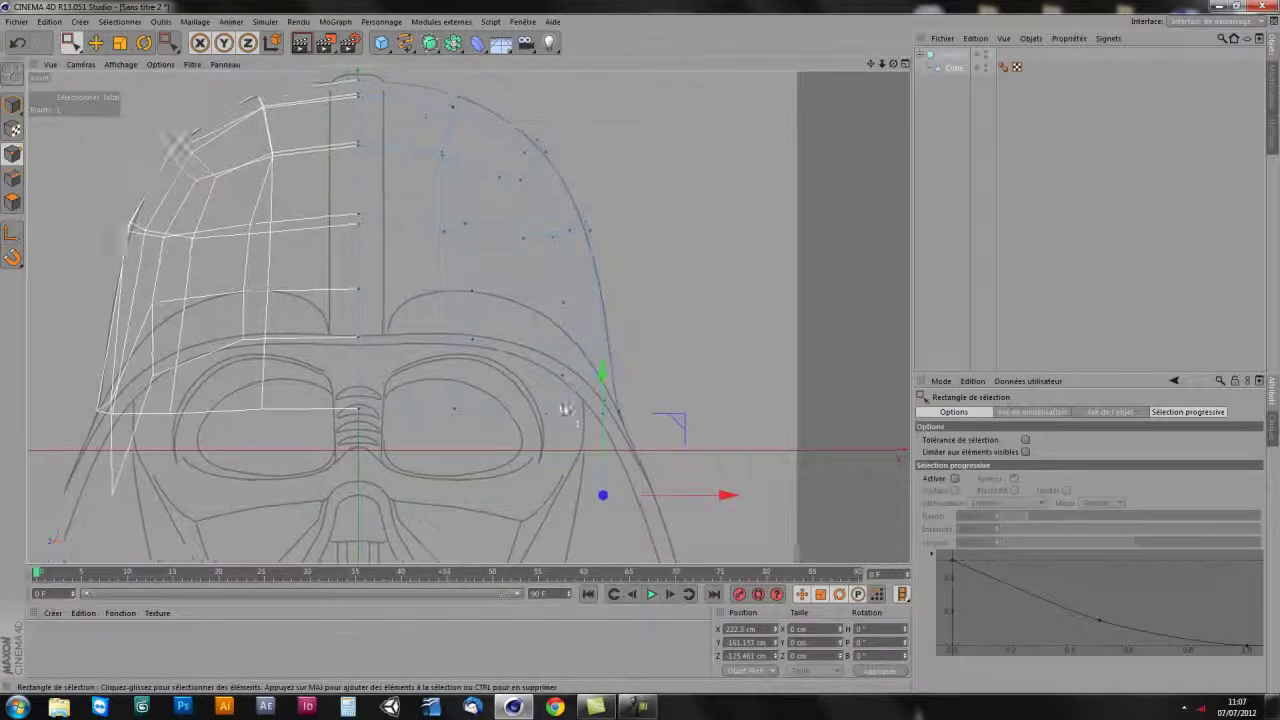
scroll(565, 410, "up", 1)
left_click(324, 323)
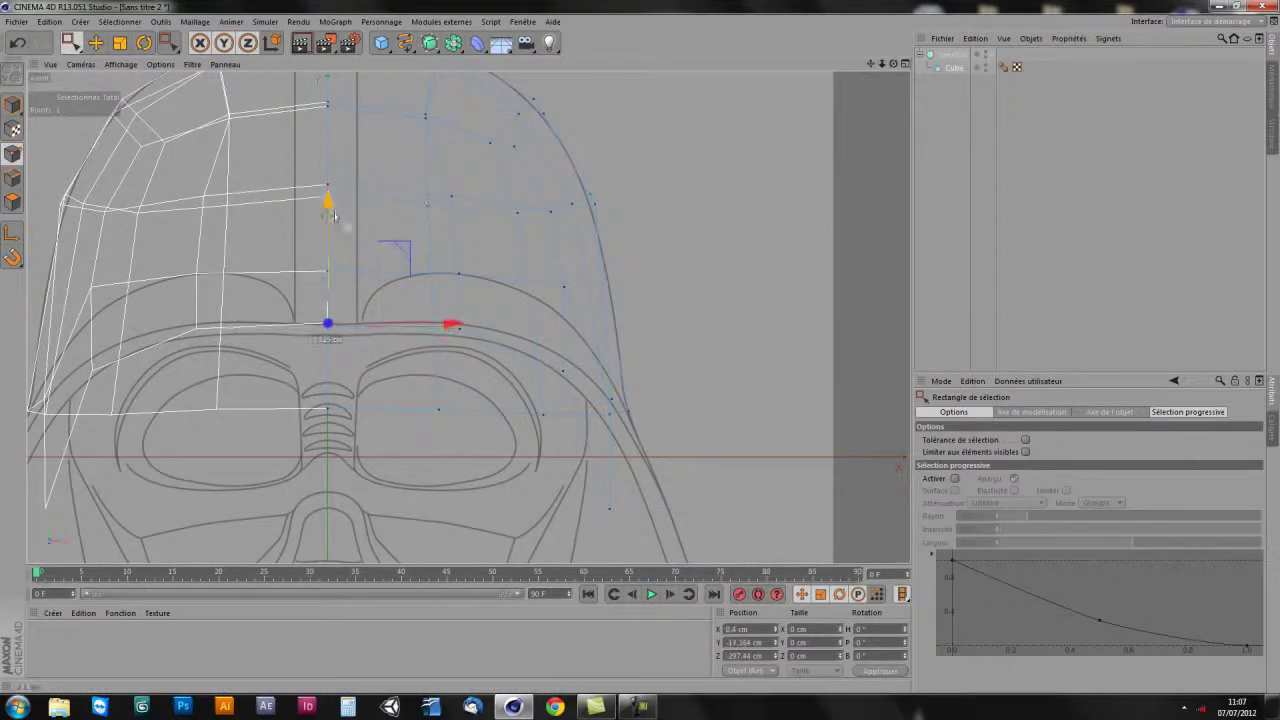
left_click_drag(472, 300, 436, 348)
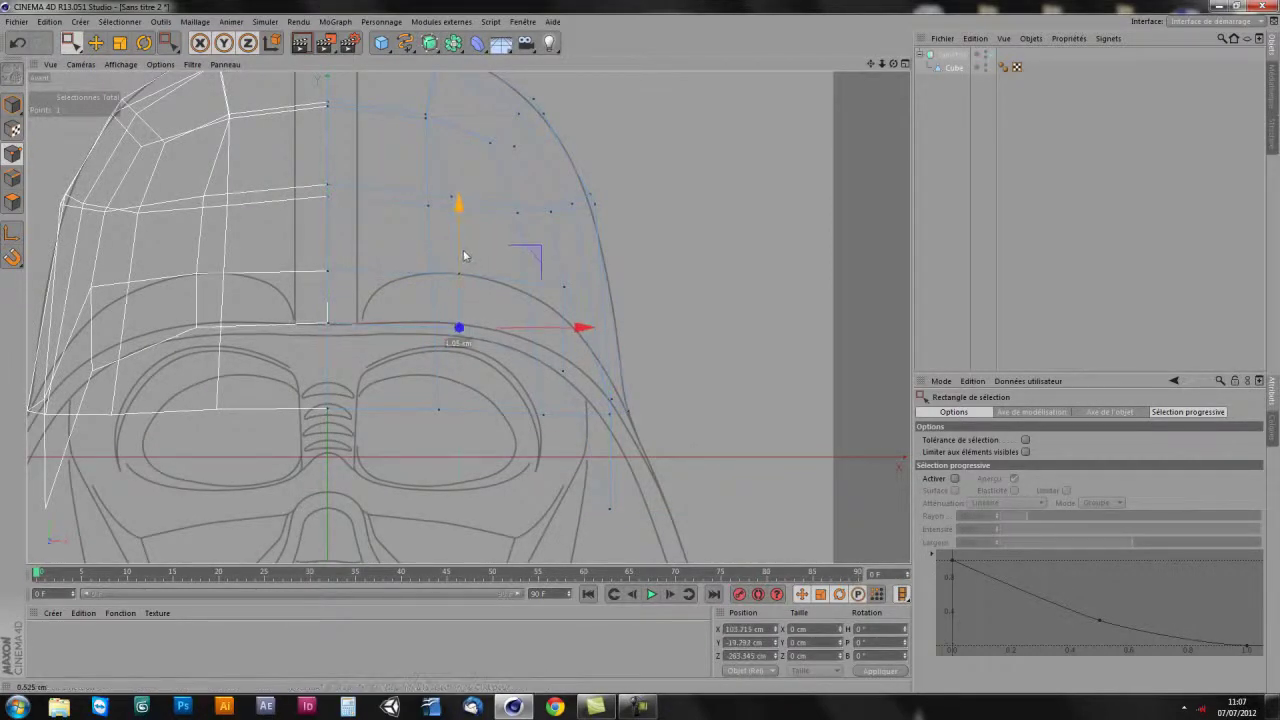
- Move the outer brow points sideways onto the front blueprint's helmet outline toward the cheek
left_click(568, 374)
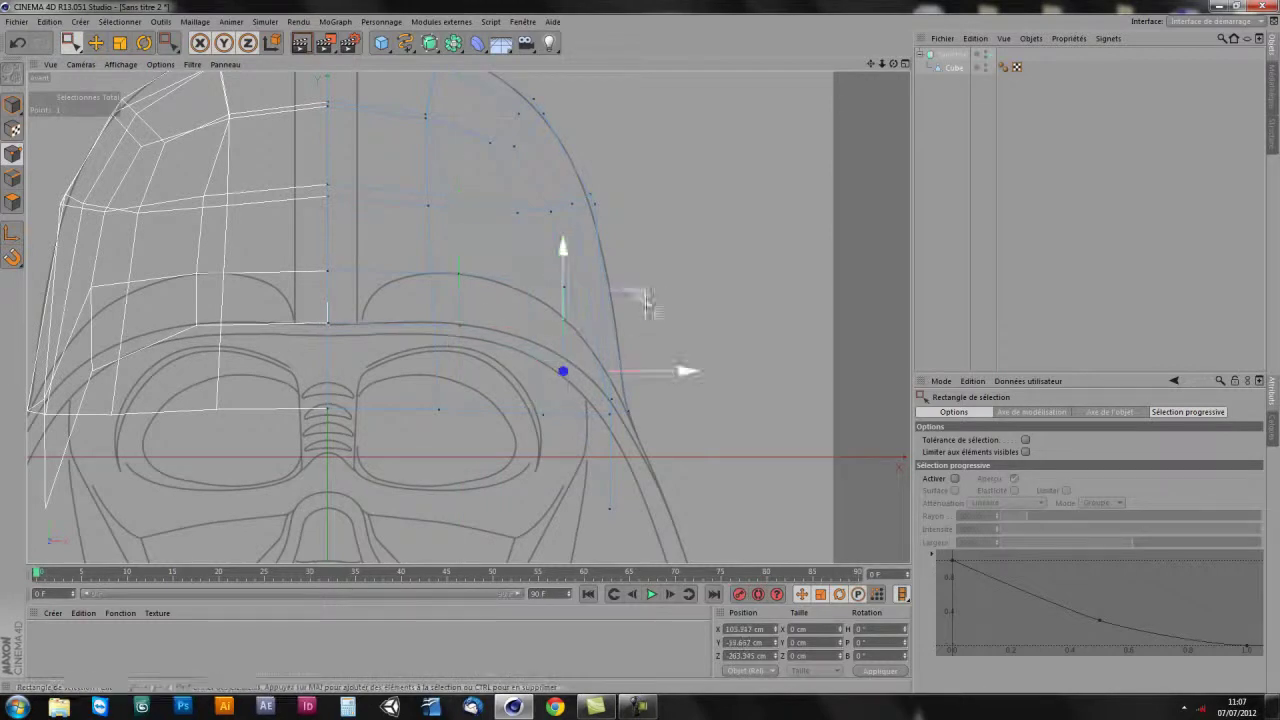
left_click_drag(648, 292, 650, 292)
key("ctrl+z")
key("ctrl+z")
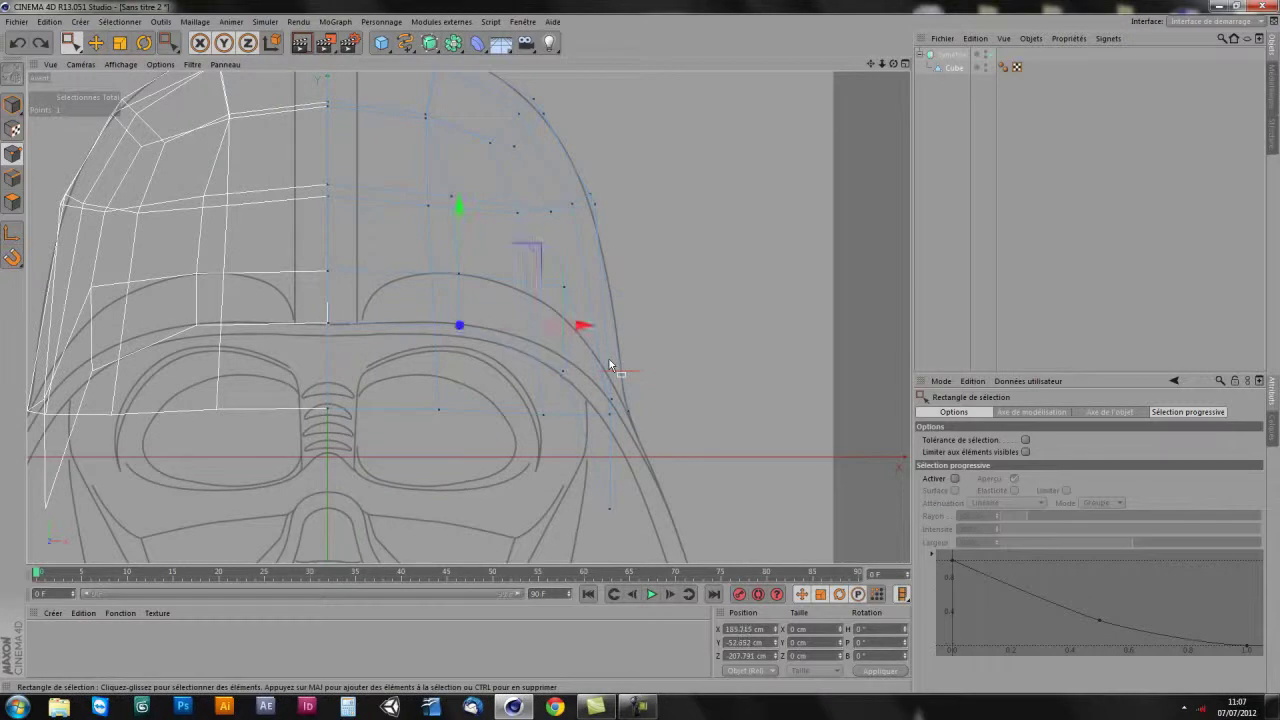
mouse_move(588, 332)
left_mouse_down()
mouse_move(615, 329)
mouse_move(708, 374)
left_mouse_up()
left_click(609, 508)
left_click_drag(734, 508, 801, 508)
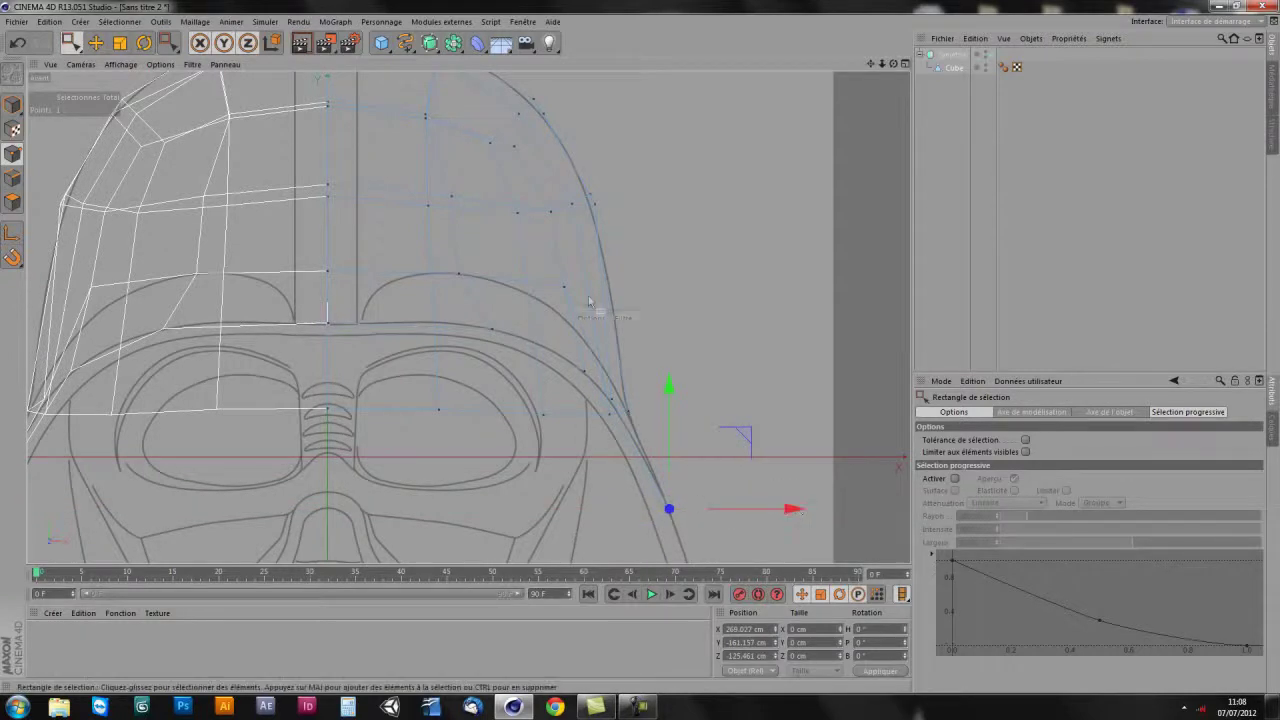
- Maximise the Right view, pan and zoom out to frame the whole helmet profile, with Move active
middle_click(589, 302)
middle_click(352, 440)
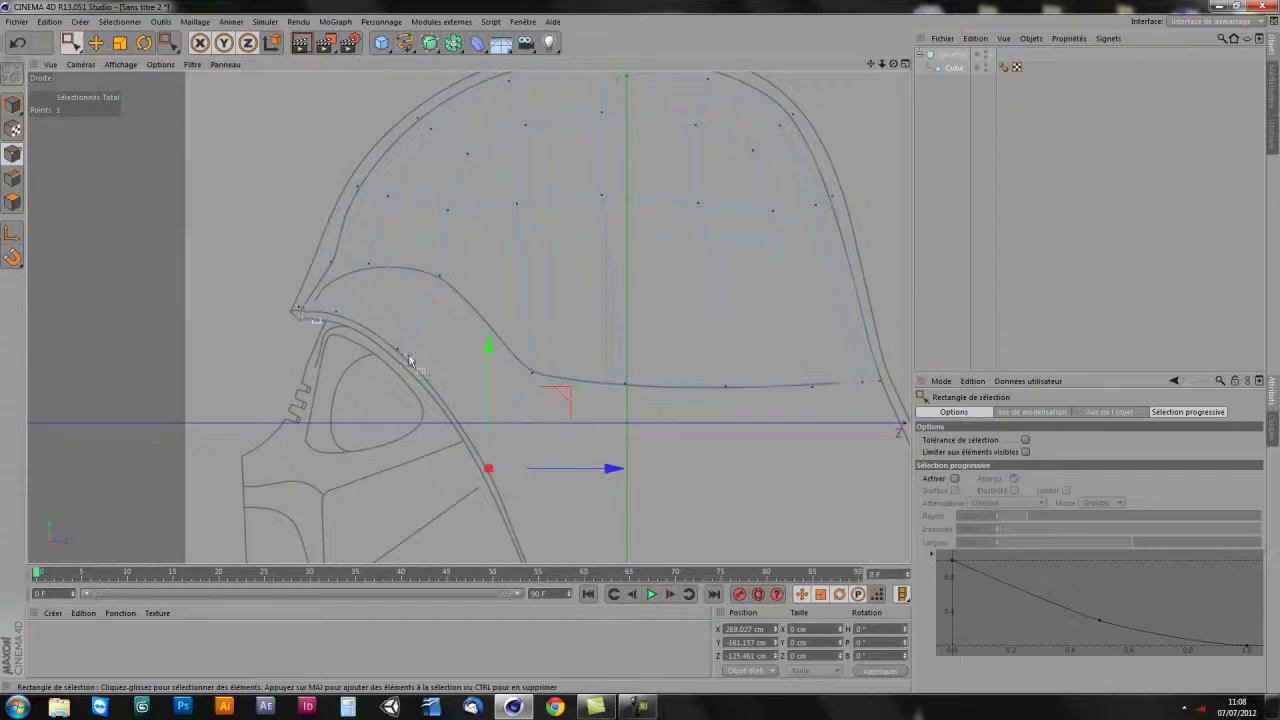
middle_click_drag(625, 342, 594, 318, "alt")
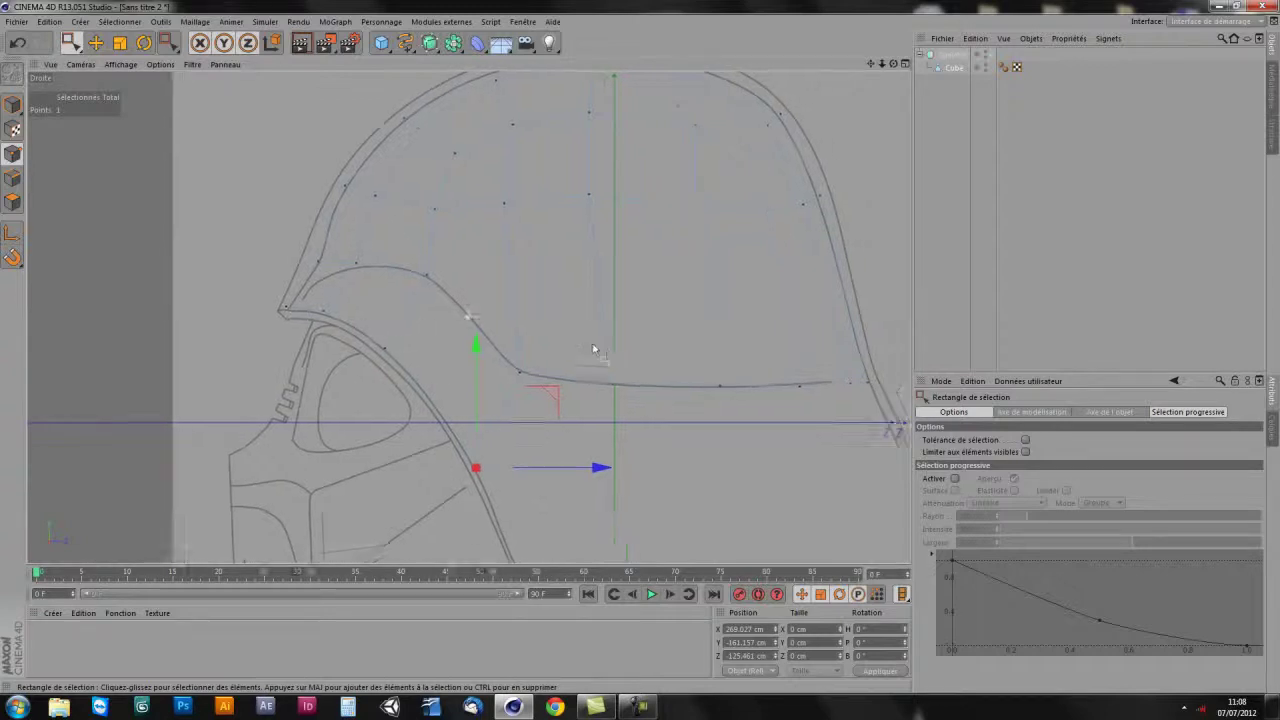
scroll(634, 331, "down", 1)
scroll(573, 292, "down", 2)
scroll(611, 366, "down", 2)
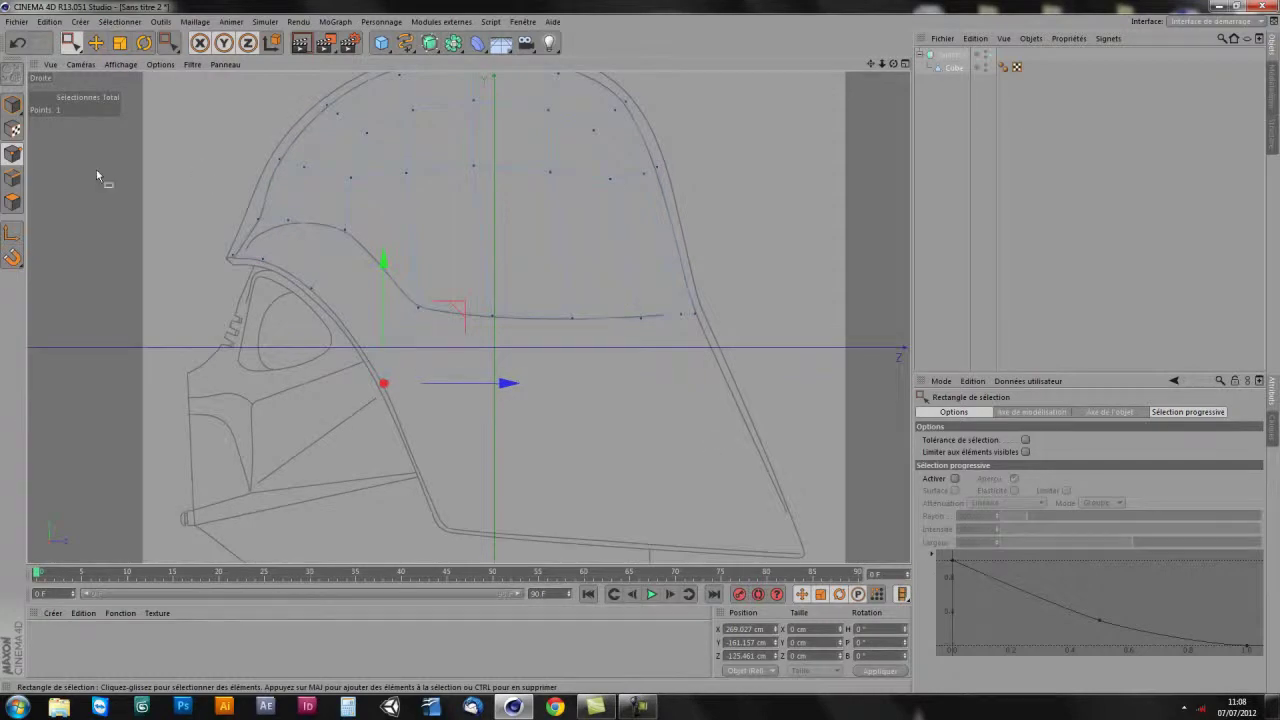
left_click(96, 43)
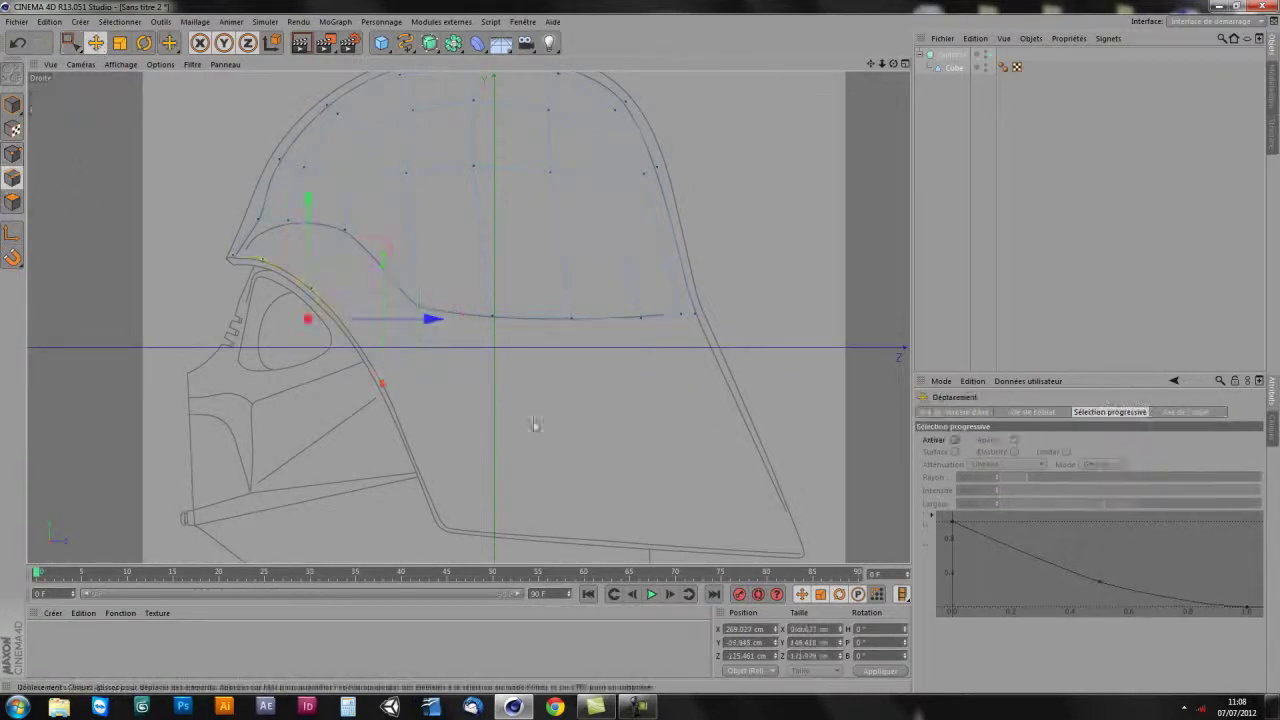
- Select the brow strip's new lower border edge and open the Move tool's popup of modelling tools
left_click(486, 314)
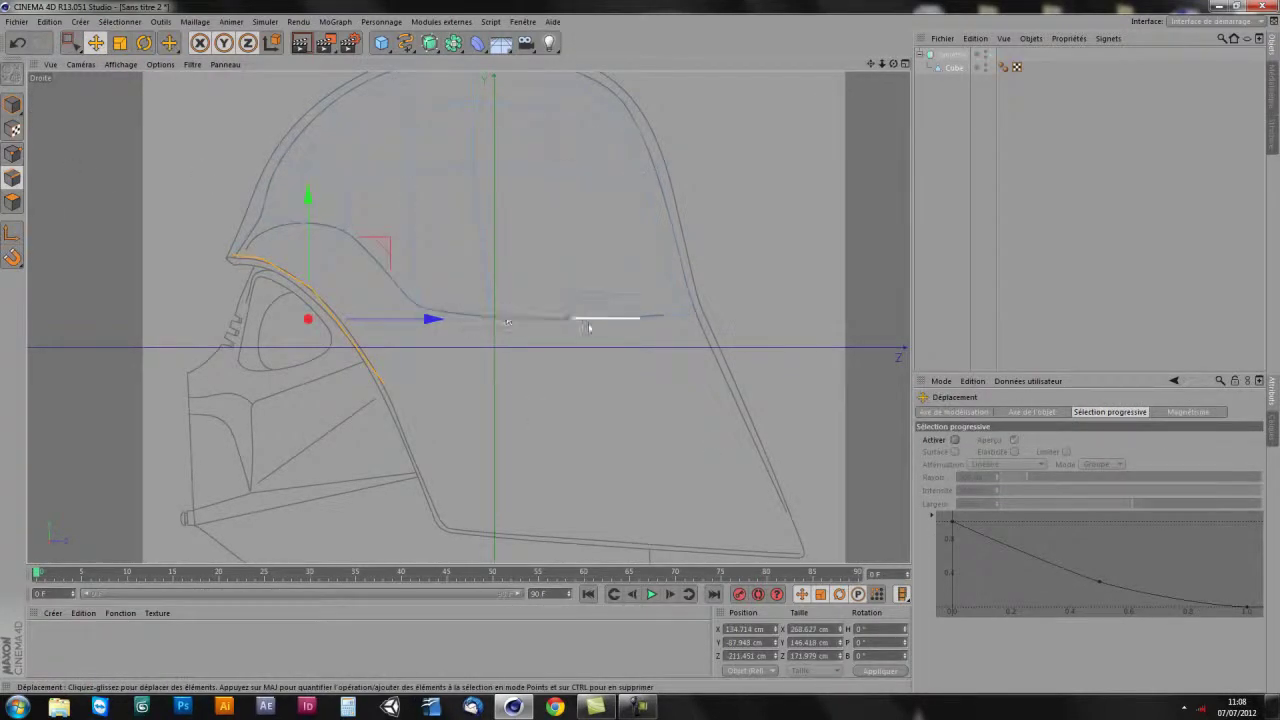
left_click(119, 21)
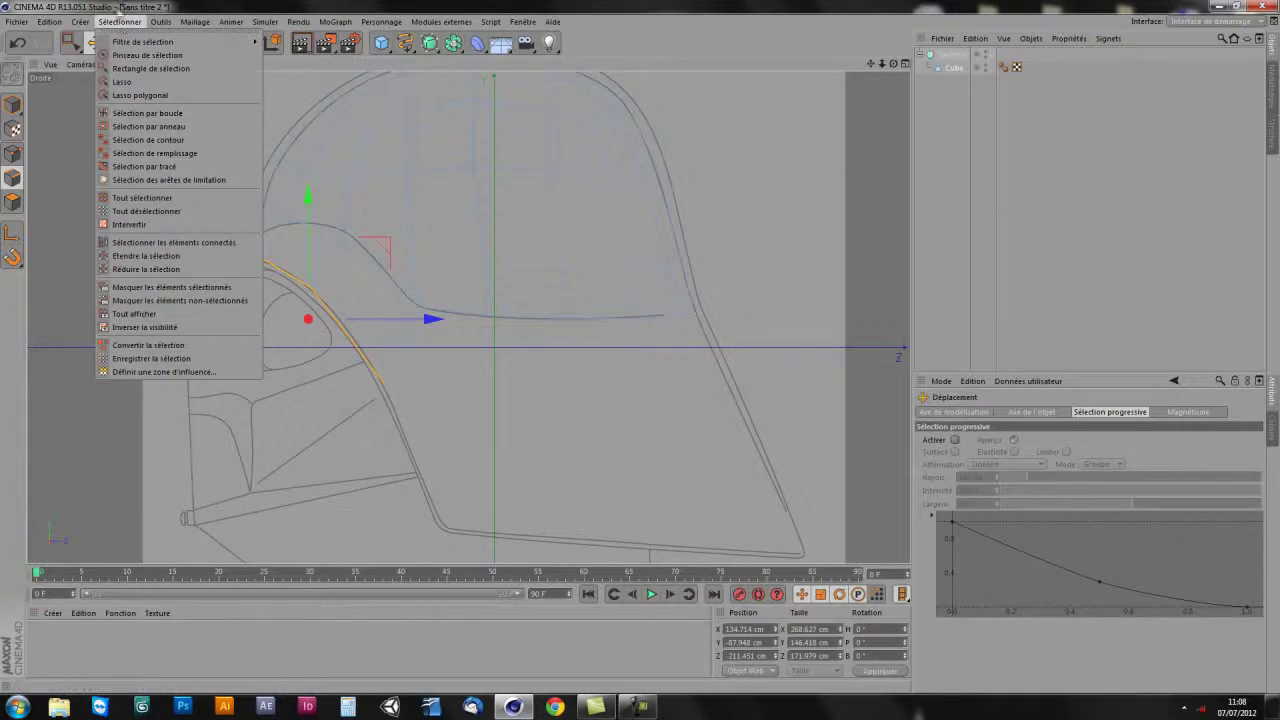
left_click(126, 24)
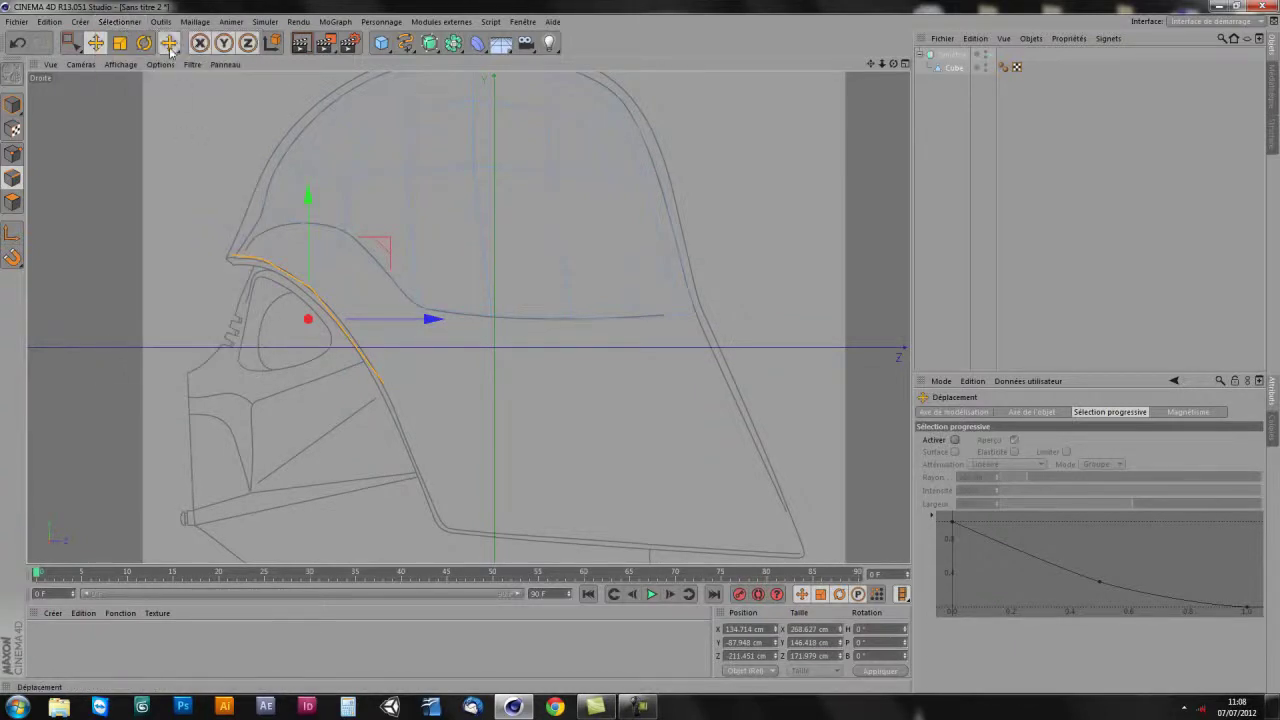
left_click(169, 45)
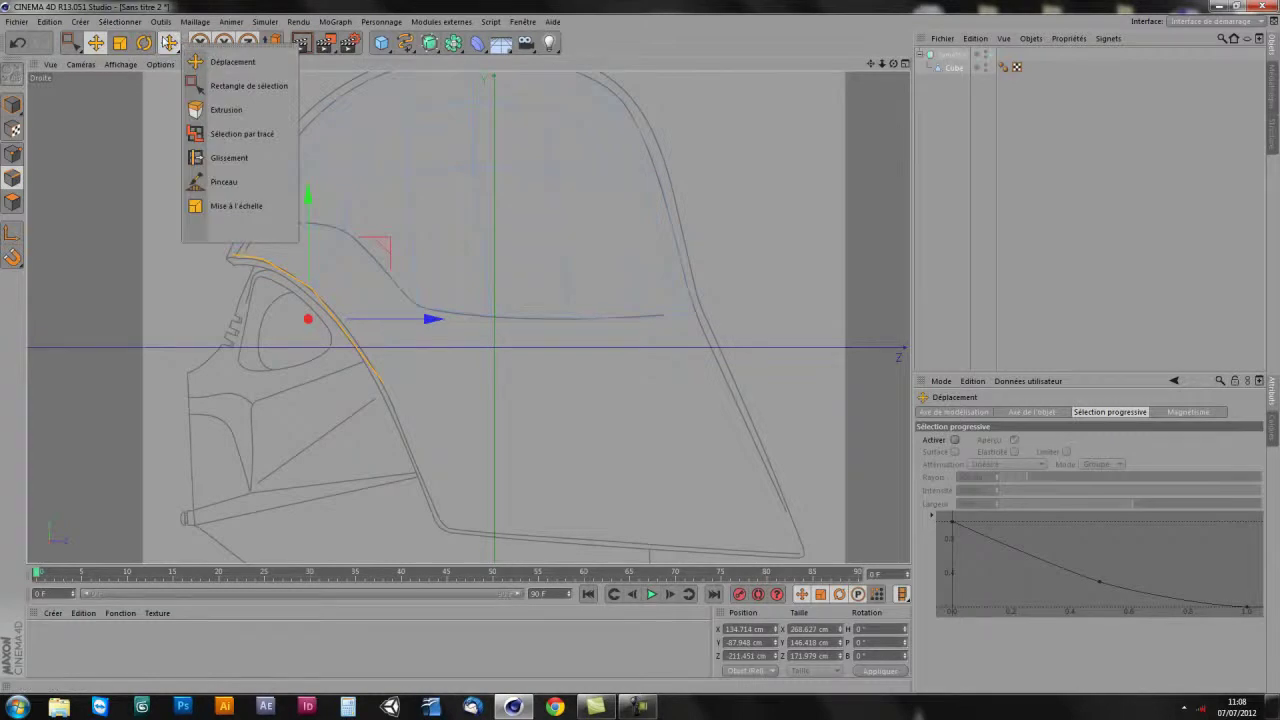
left_click(169, 45)
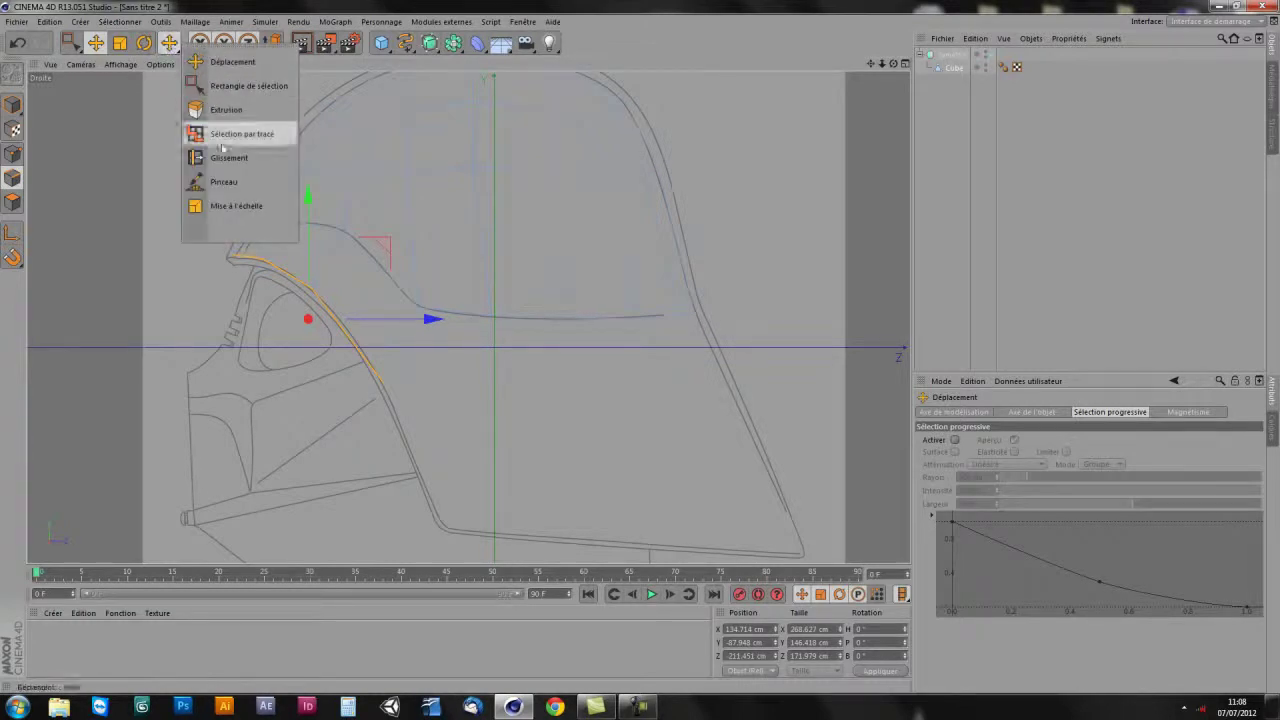
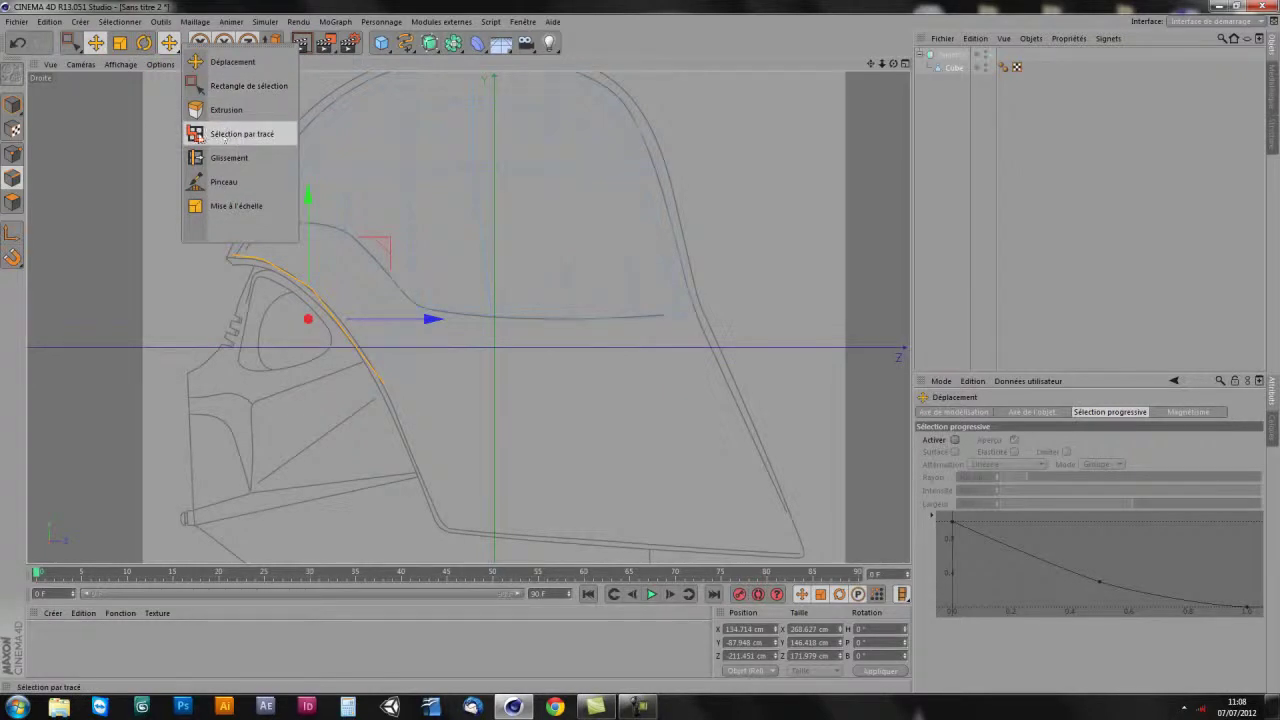
- Trace-select the edge loop along the dome's bottom border and check it in perspective
left_click(226, 140)
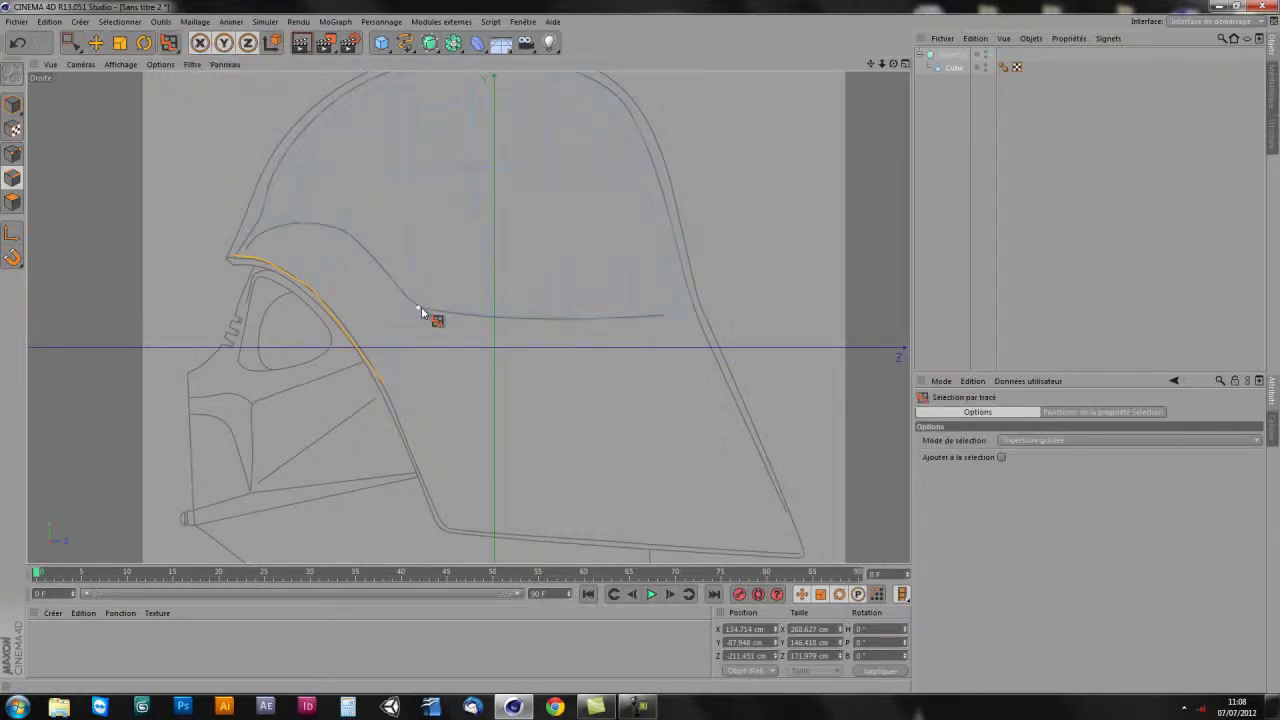
left_click_drag(421, 310, 705, 318)
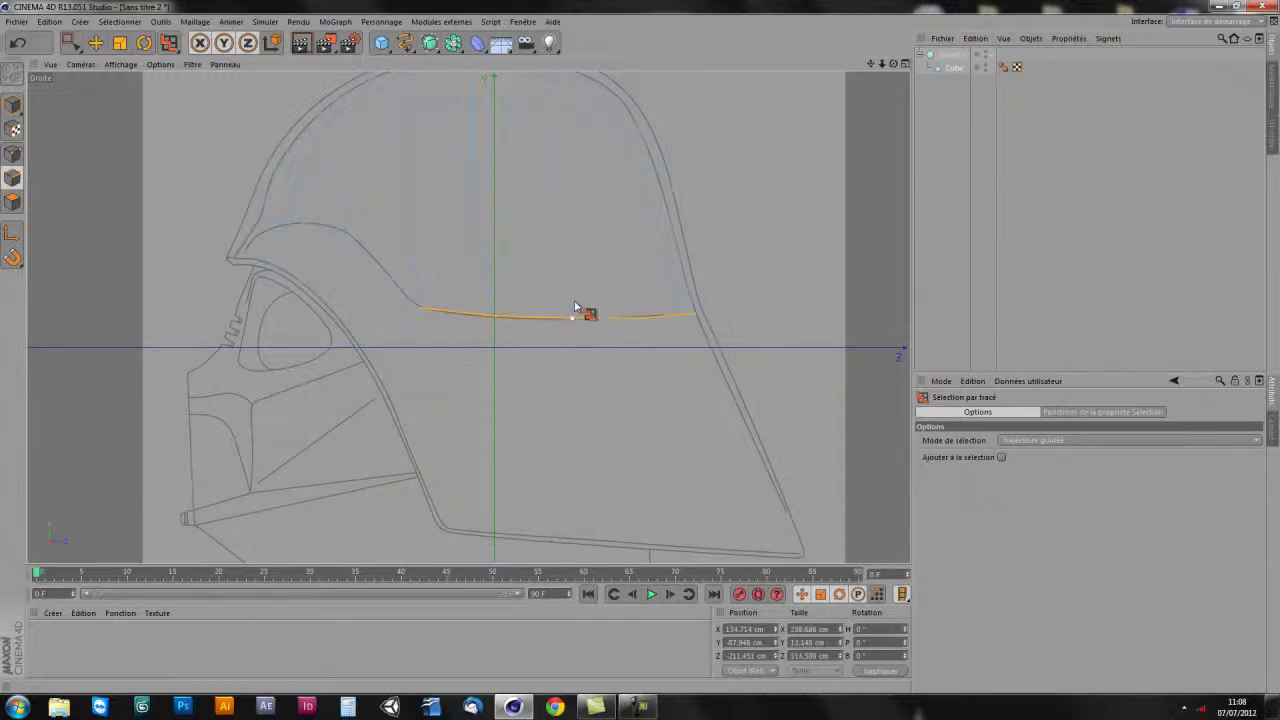
middle_click(575, 307)
middle_click(408, 214)
mouse_move(571, 271)
left_mouse_down("alt")
mouse_move(349, 274)
mouse_move(270, 248)
mouse_move(371, 297)
mouse_move(528, 340)
left_mouse_up("alt")
middle_click(528, 340)
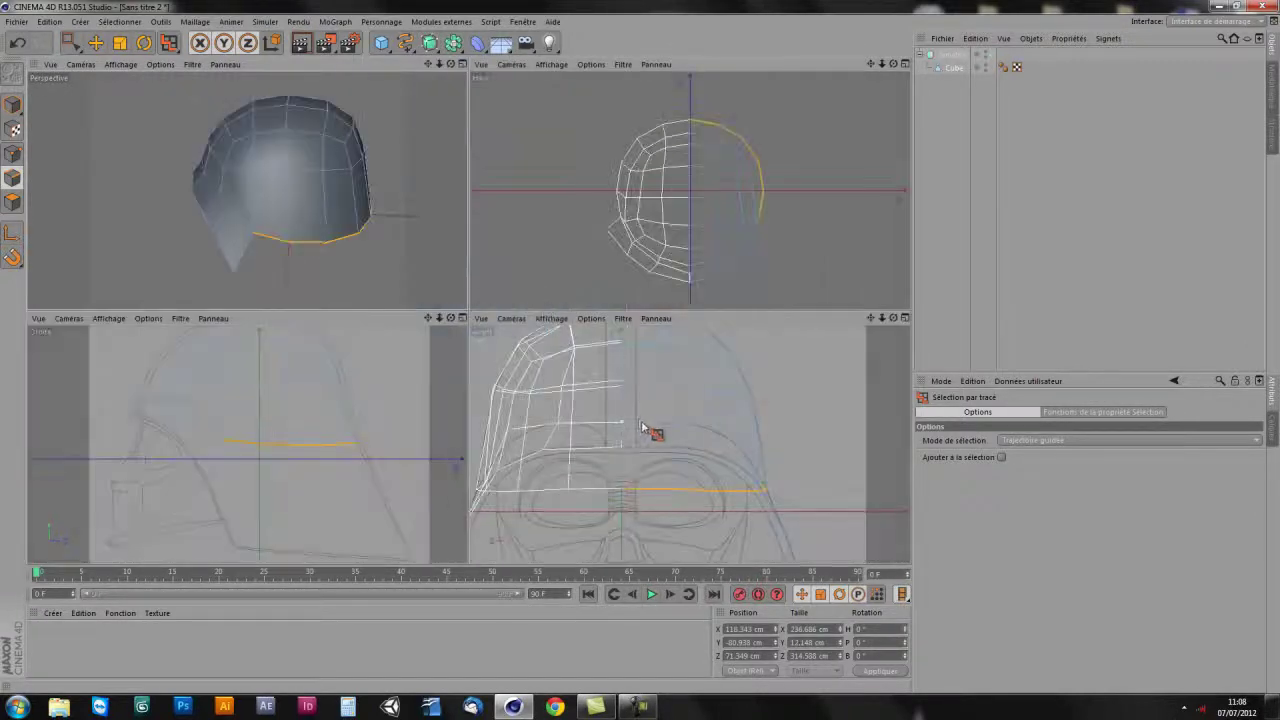
middle_click(372, 430)
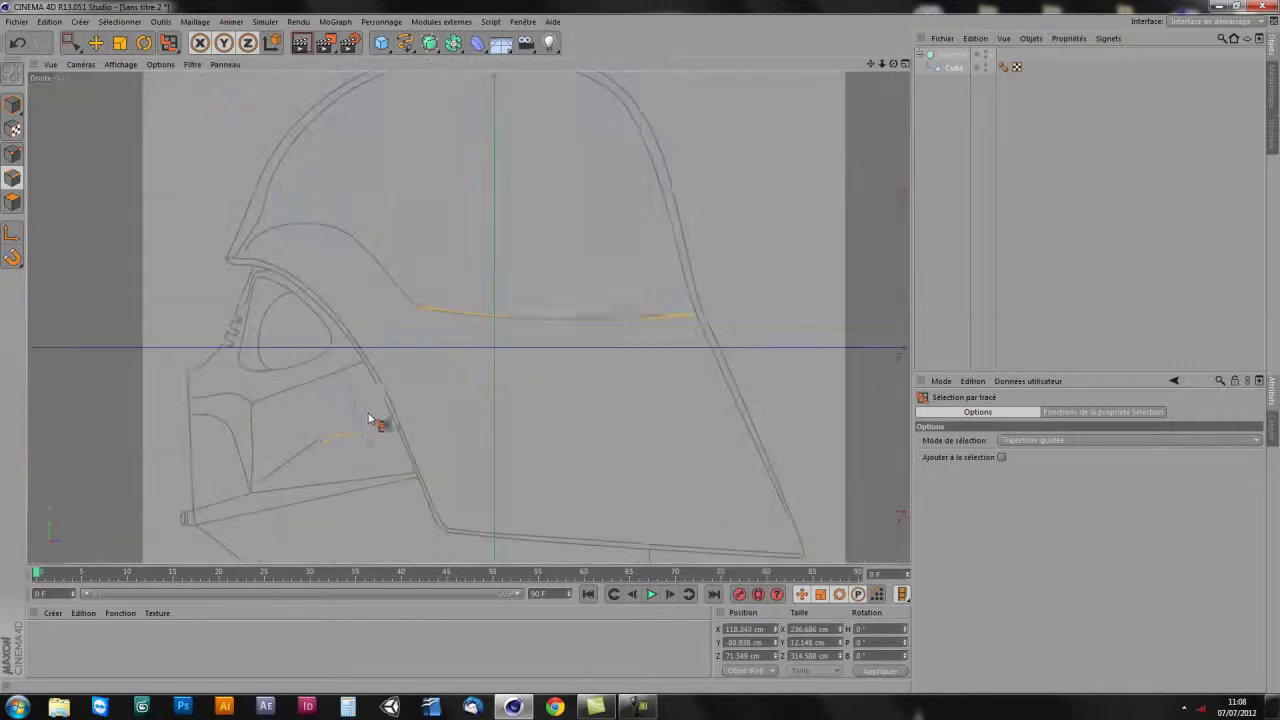
middle_click_drag(523, 374, 457, 348, "alt")
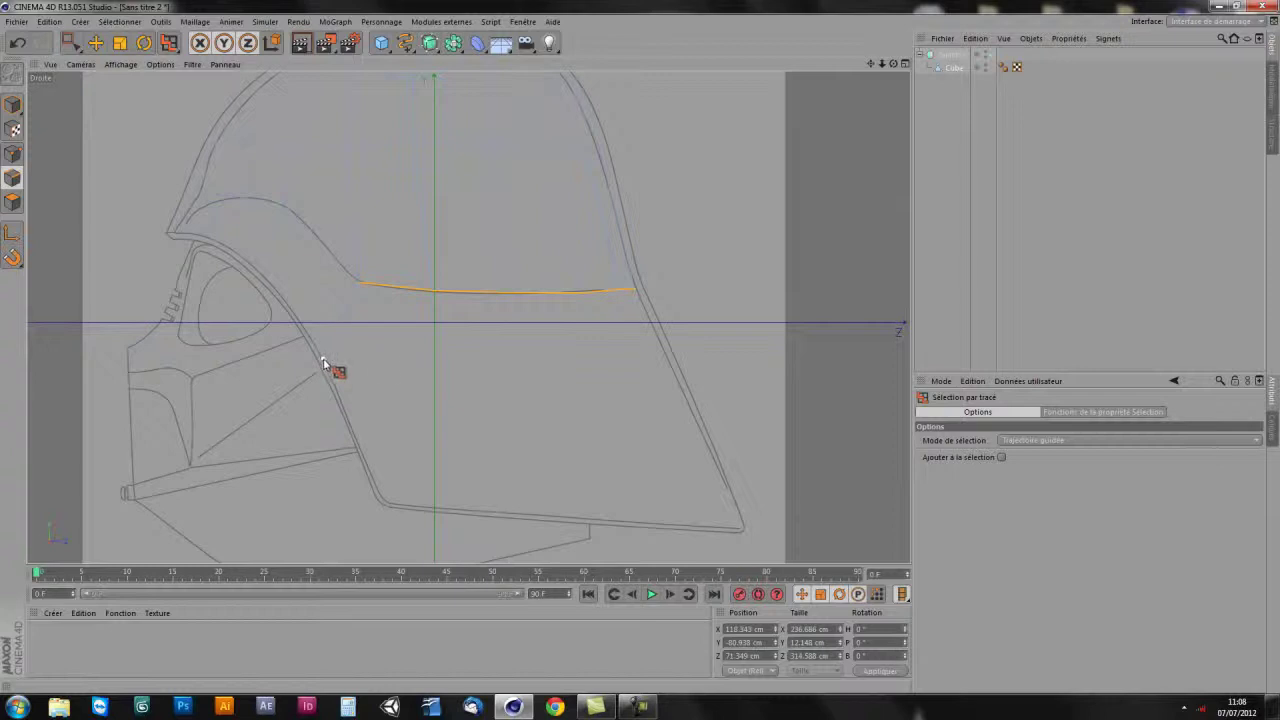
- Extrude the dome's bottom edge loop down to the lower reference line, adding a new band
right_click(590, 204)
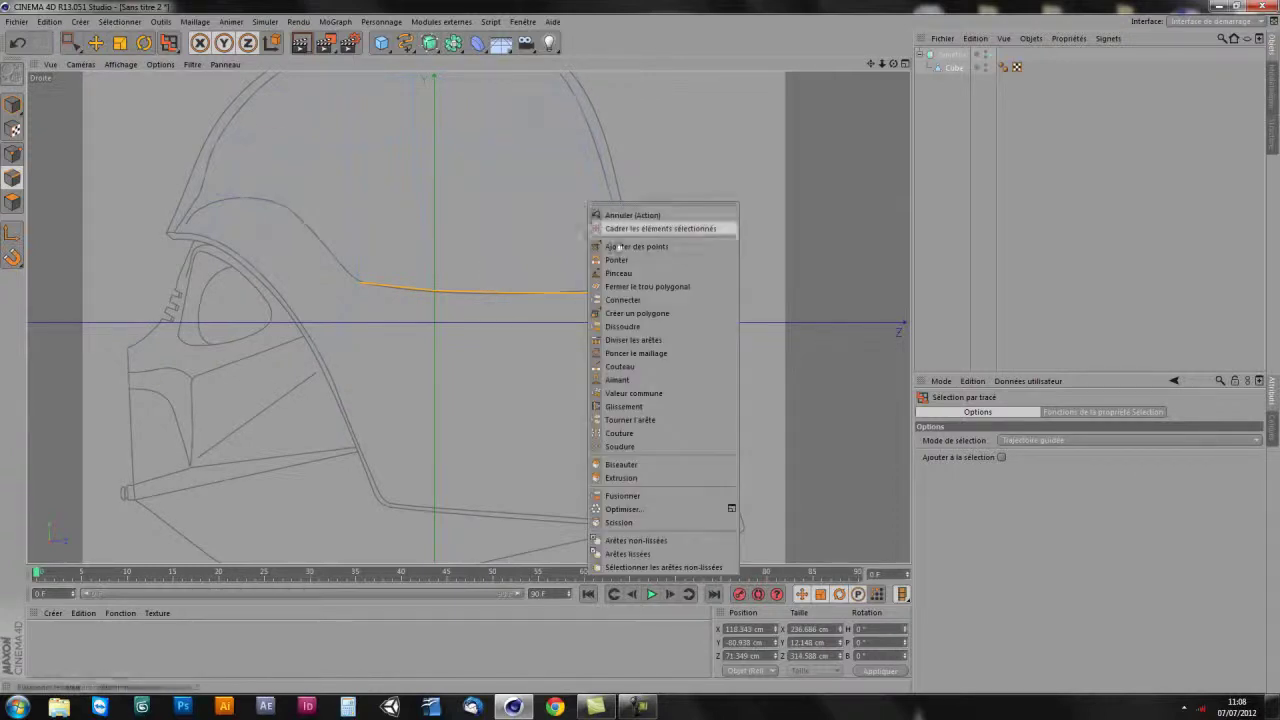
left_click(634, 479)
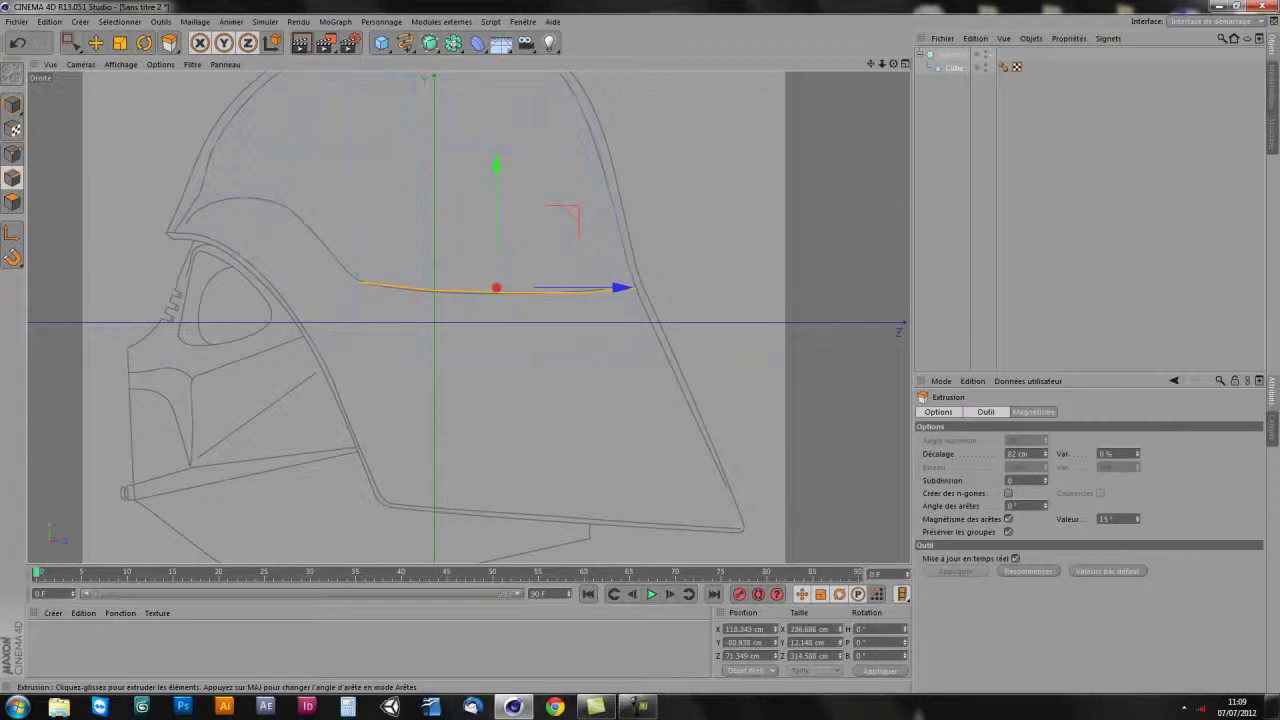
left_click_drag(600, 424, 683, 424)
left_click_drag(395, 360, 645, 372)
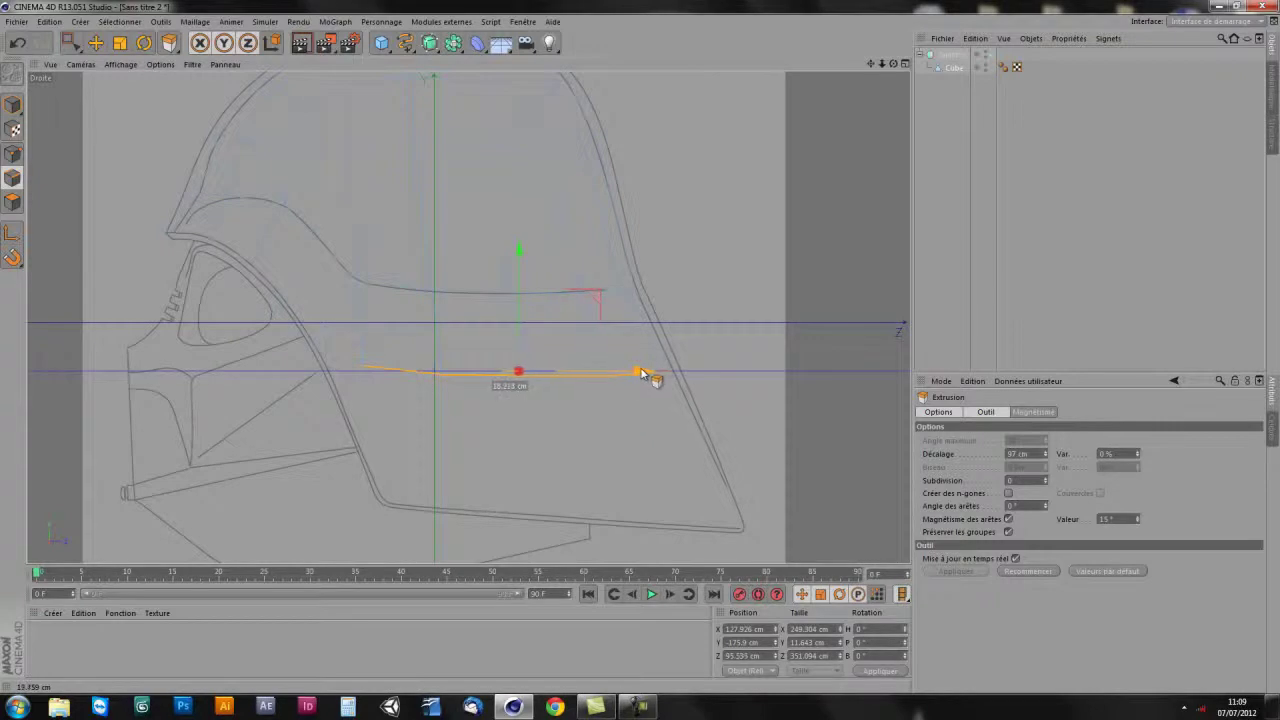
left_click_drag(645, 372, 668, 370)
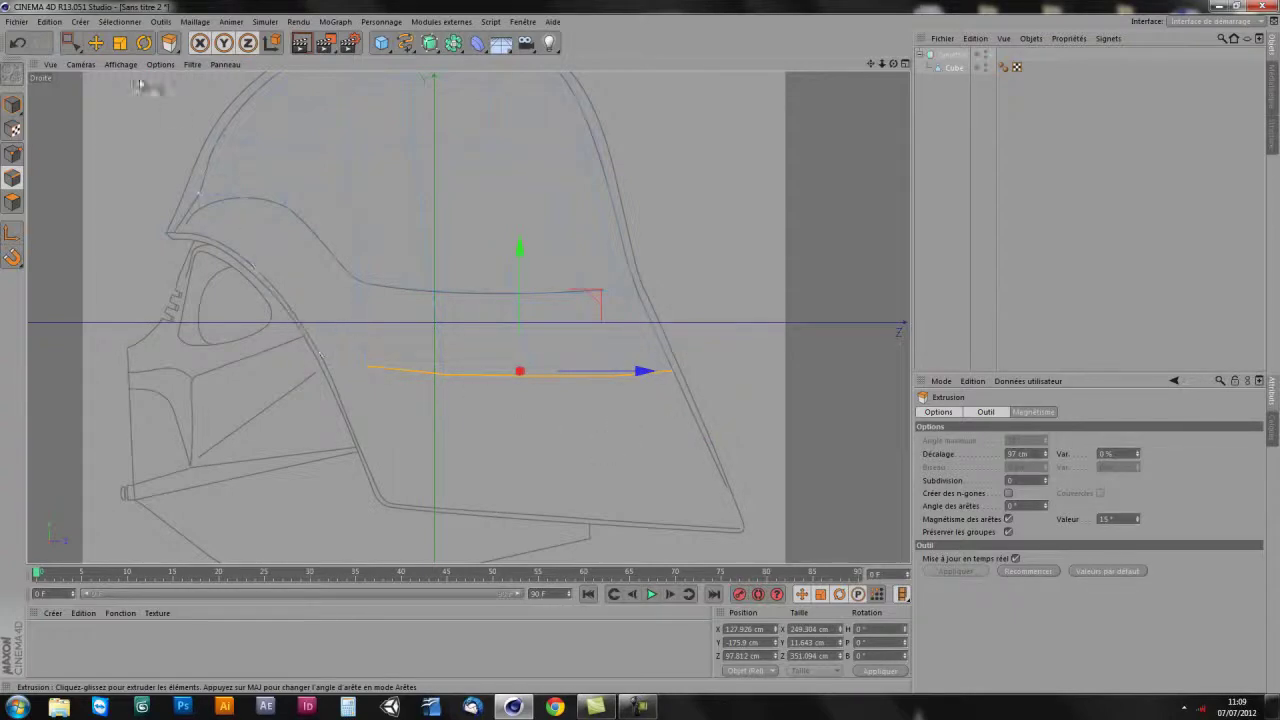
middle_click(405, 250)
middle_click(405, 250)
mouse_move(443, 363)
left_mouse_down("alt")
mouse_move(323, 363)
mouse_move(565, 445)
mouse_move(577, 352)
left_mouse_up("alt")
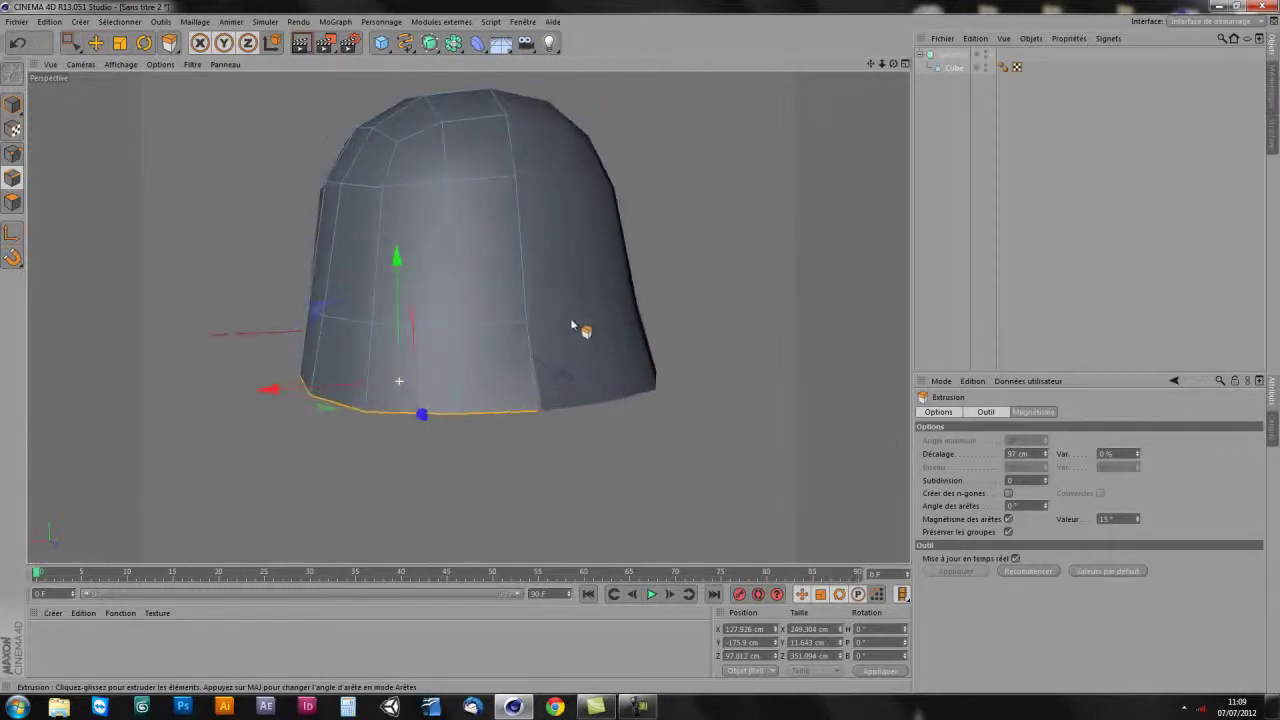
left_click_drag(437, 430, 300, 417, "alt")
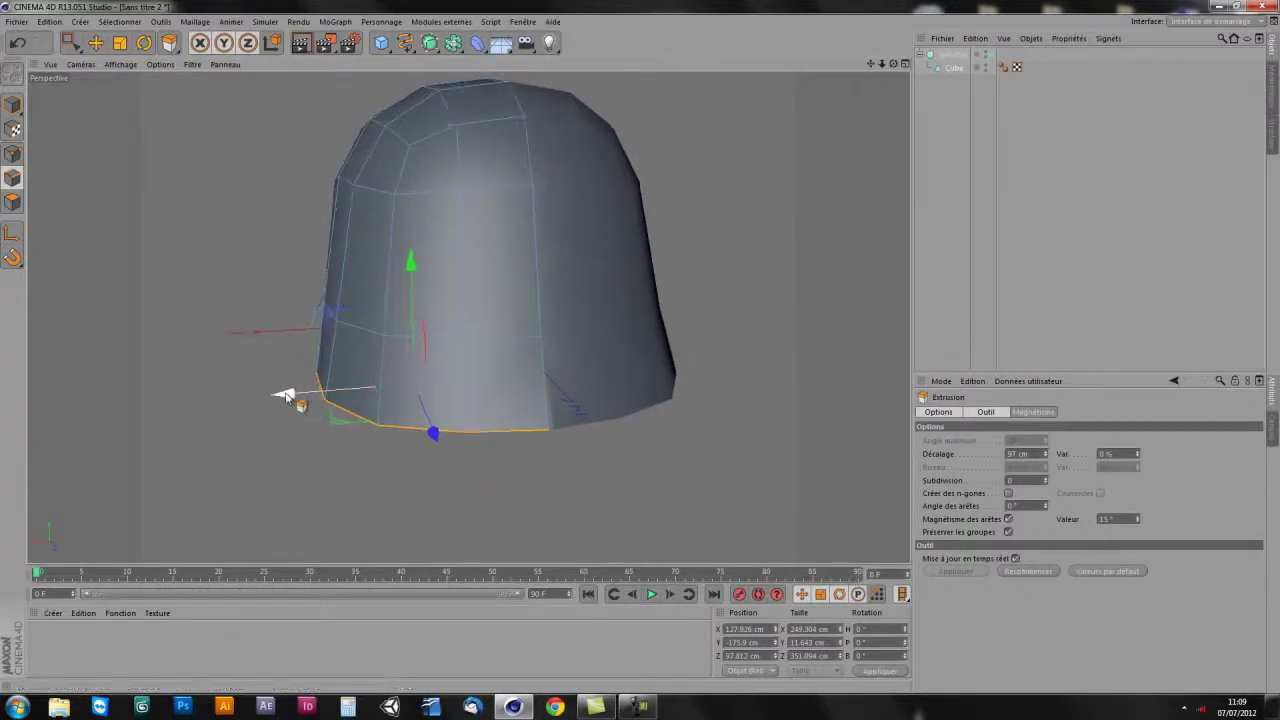
mouse_move(287, 392)
left_mouse_down("alt")
mouse_move(553, 444)
mouse_move(523, 471)
mouse_move(486, 489)
mouse_move(471, 277)
left_mouse_up("alt")
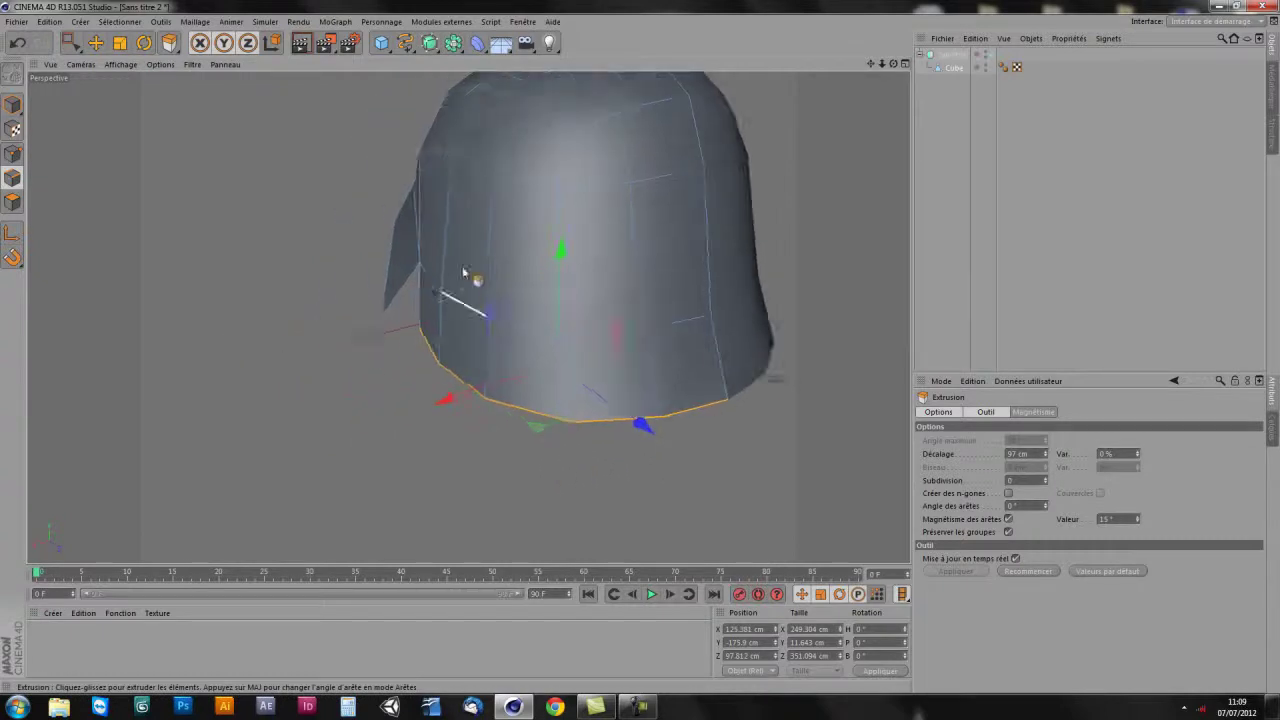
mouse_move(486, 451)
left_mouse_down("alt")
mouse_move(489, 420)
mouse_move(662, 508)
mouse_move(640, 480)
left_mouse_up("alt")
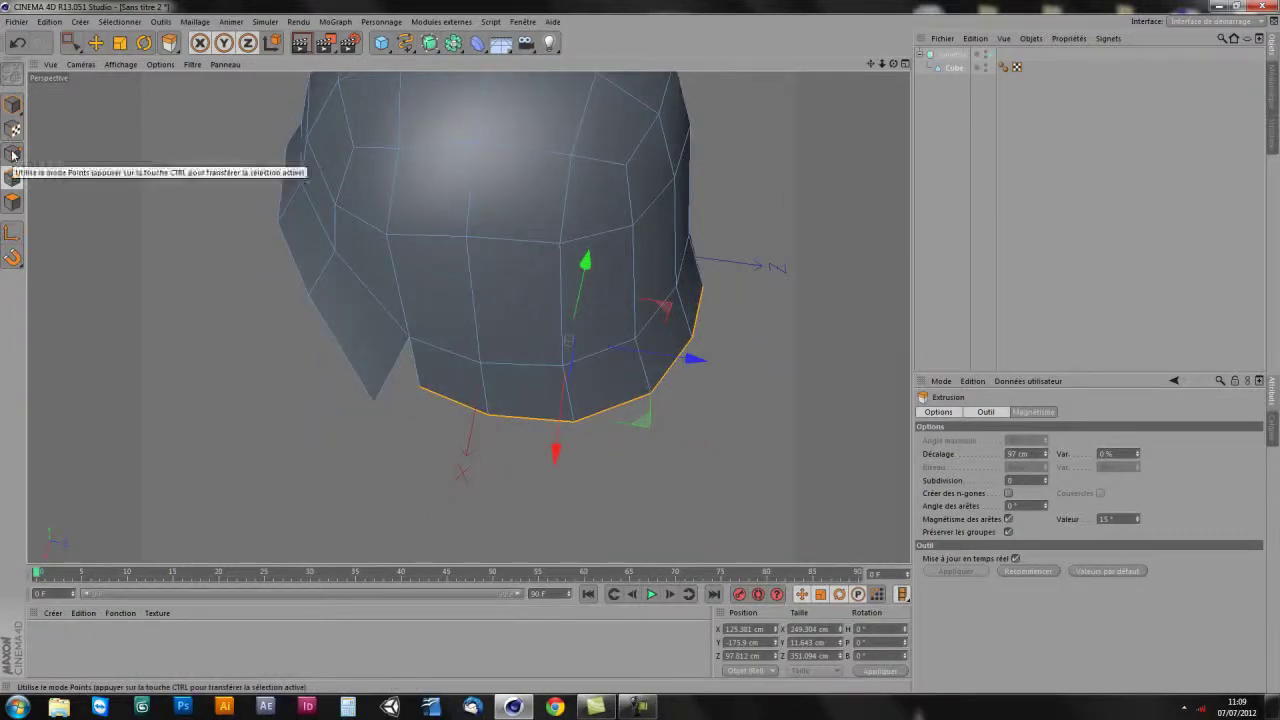
- In point mode, rectangle-select the bottom rim points and pull them outward at the back
left_click(13, 153)
left_click(72, 42)
left_click_drag(420, 387, 571, 457, "shift")
left_click_drag(674, 376, 574, 452, "shift")
mouse_move(588, 502)
left_mouse_down("alt")
mouse_move(427, 401)
mouse_move(414, 277)
mouse_move(371, 263)
left_mouse_up("alt")
mouse_move(411, 398)
left_mouse_down()
mouse_move(374, 400)
mouse_move(629, 531)
mouse_move(697, 486)
mouse_move(443, 466)
left_mouse_up()
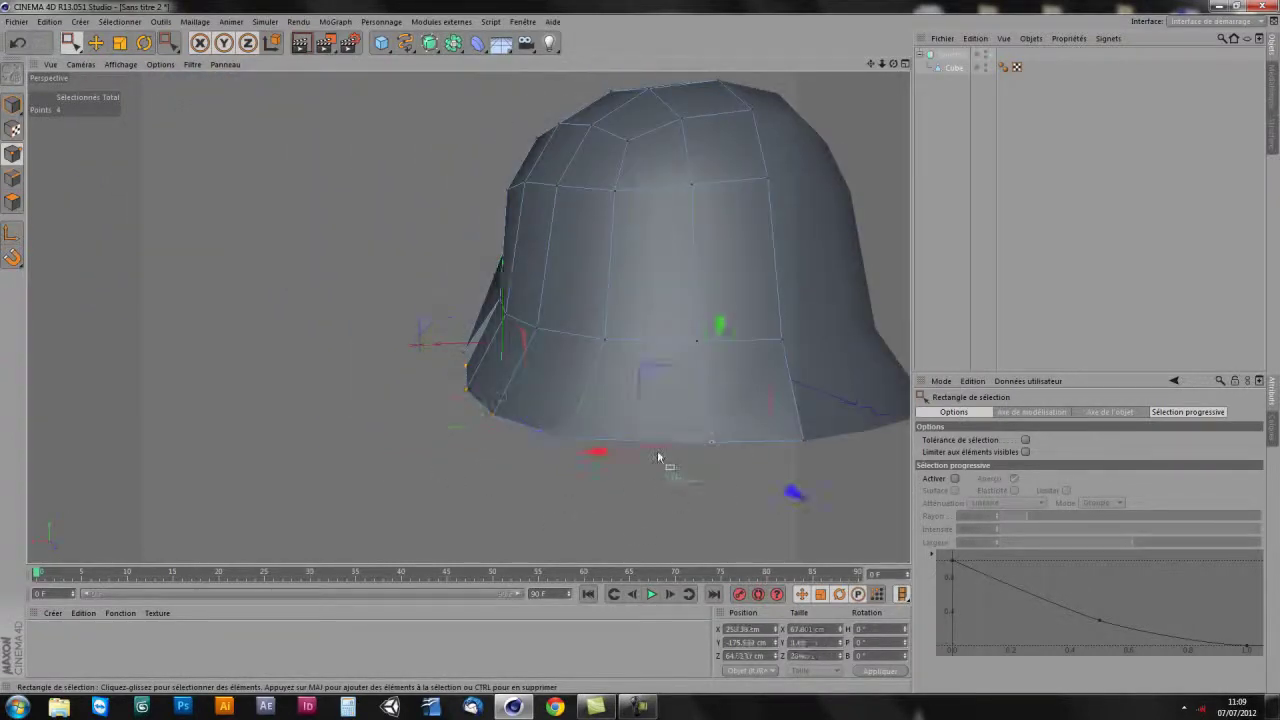
- Weld the two lower notch points into one with Soudure, closing the triangular gap
left_click(711, 443)
mouse_move(711, 443)
left_mouse_down("alt")
mouse_move(549, 472)
mouse_move(480, 463)
mouse_move(575, 440)
left_mouse_up("alt")
mouse_move(665, 408)
left_mouse_down("alt")
mouse_move(617, 400)
mouse_move(646, 420)
mouse_move(628, 497)
mouse_move(646, 409)
mouse_move(571, 400)
mouse_move(569, 360)
mouse_move(540, 428)
mouse_move(265, 442)
left_mouse_up("alt")
left_click_drag(300, 354, 392, 420)
mouse_move(400, 465)
left_mouse_down("alt")
mouse_move(509, 366)
mouse_move(506, 400)
left_mouse_up("alt")
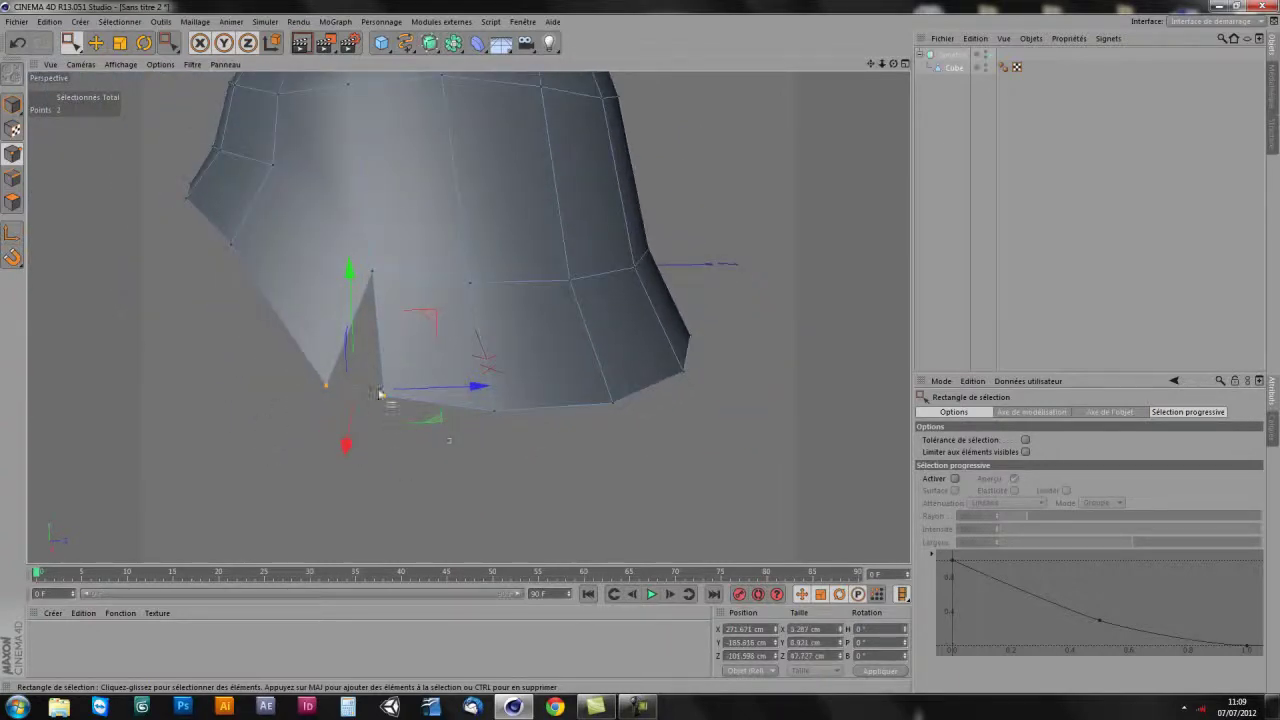
left_click_drag(380, 394, 388, 438, "alt")
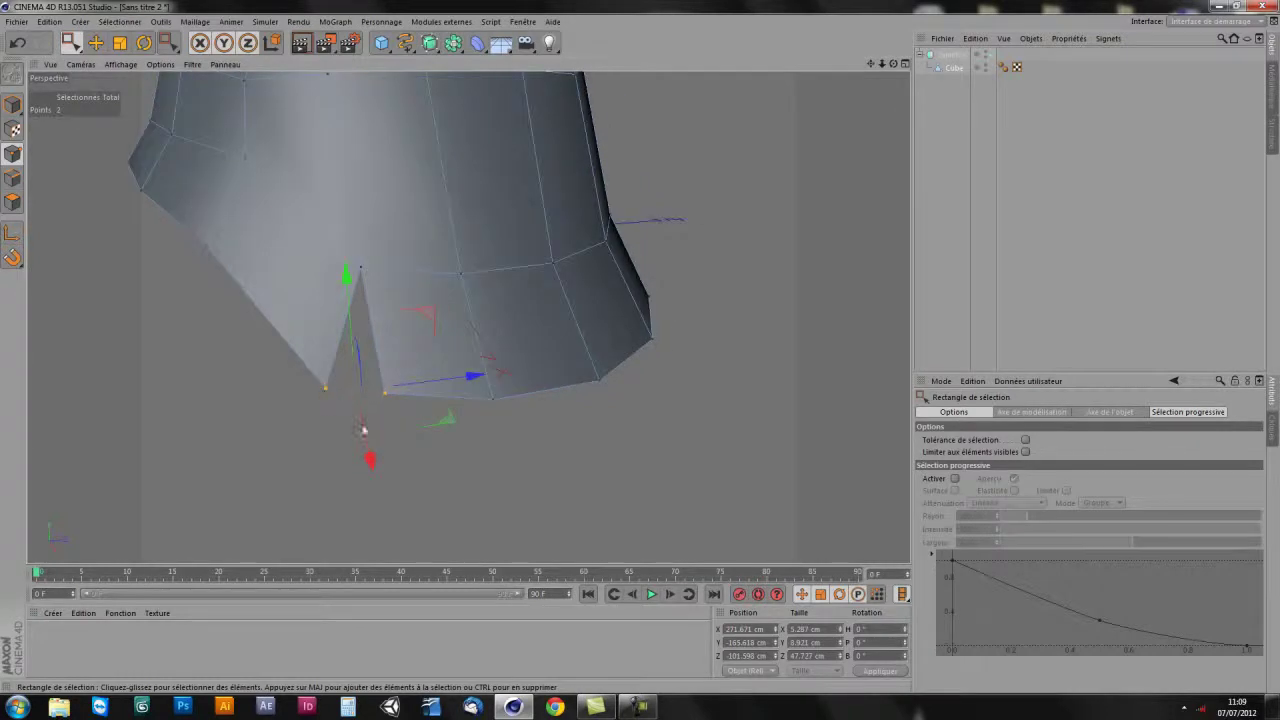
right_click(571, 267)
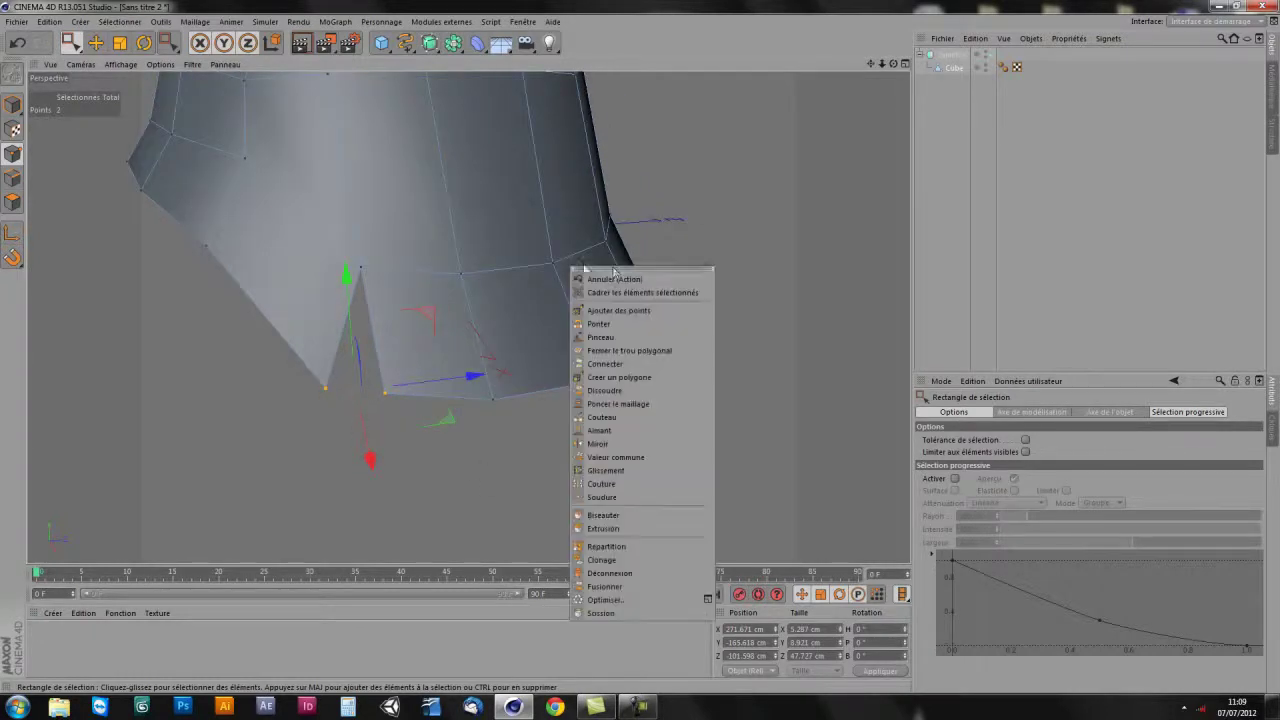
left_click(602, 498)
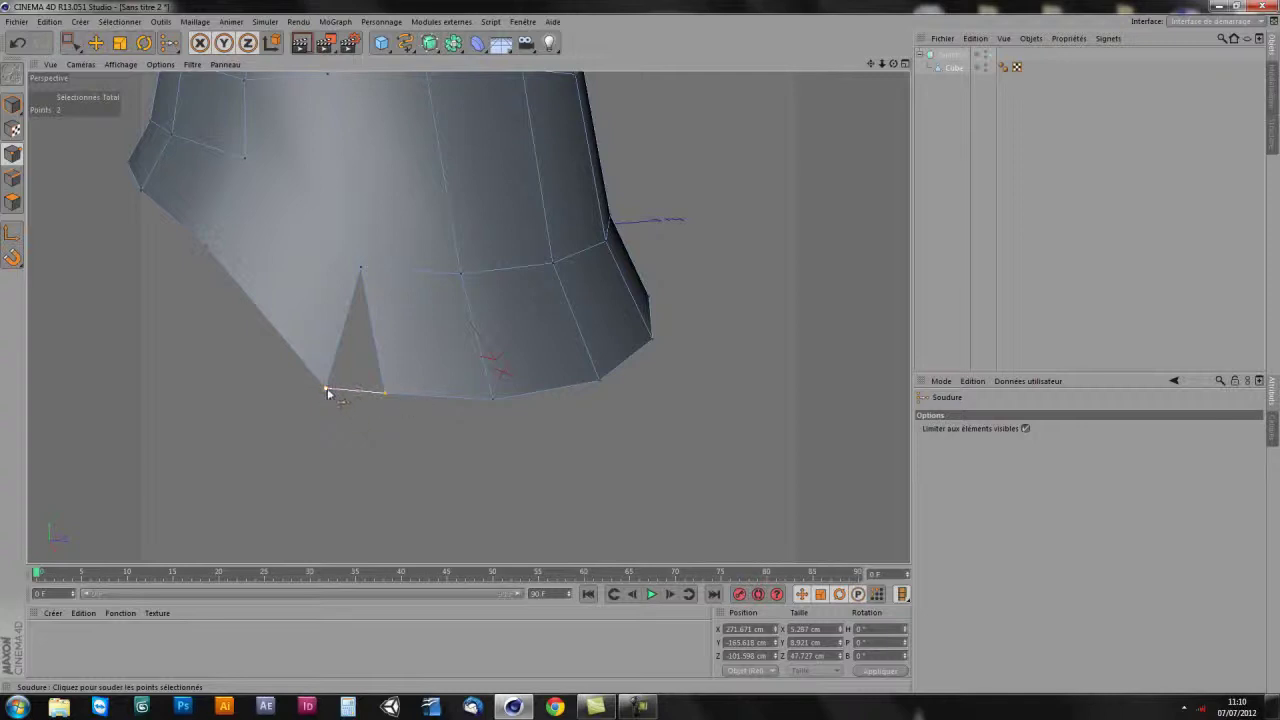
left_click(326, 388)
mouse_move(506, 477)
left_mouse_down("alt")
mouse_move(536, 437)
mouse_move(493, 371)
mouse_move(345, 337)
left_mouse_up("alt")
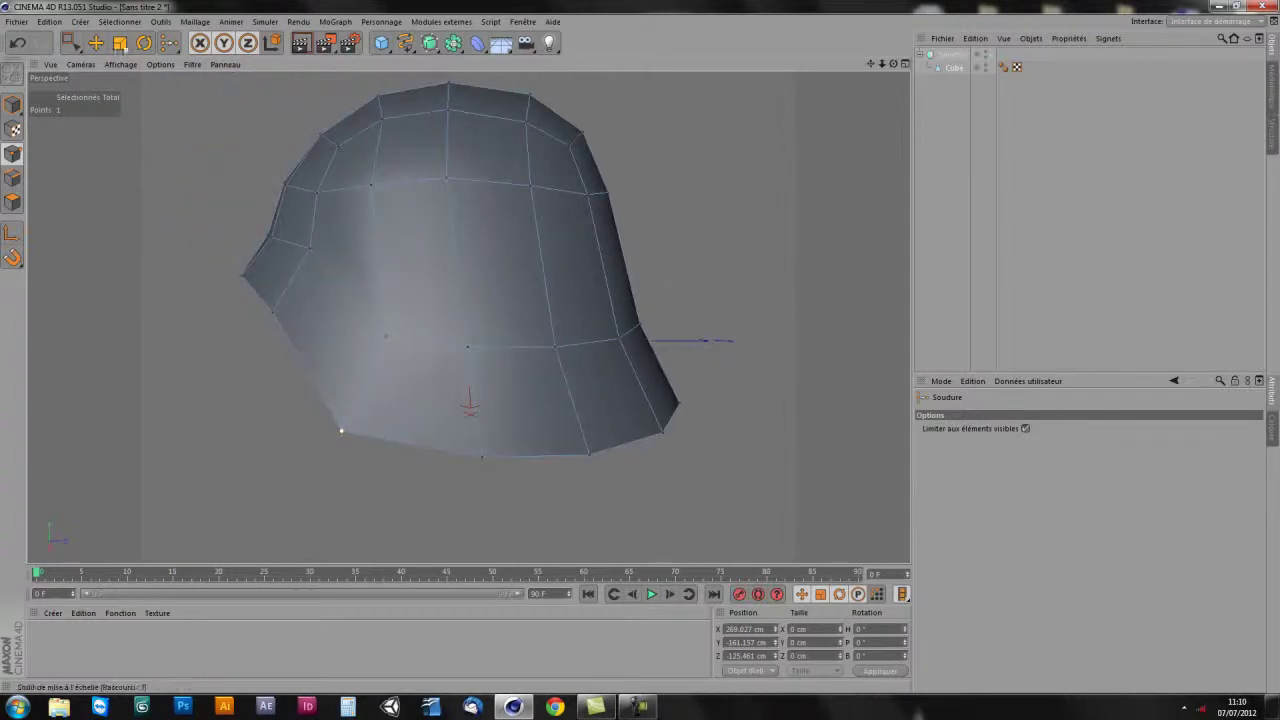
- Inspect the helmet mesh from several angles, then maximize the front view
left_click(96, 42)
mouse_move(480, 462)
left_mouse_down("alt")
mouse_move(551, 429)
mouse_move(563, 409)
mouse_move(476, 436)
mouse_move(318, 310)
left_mouse_up("alt")
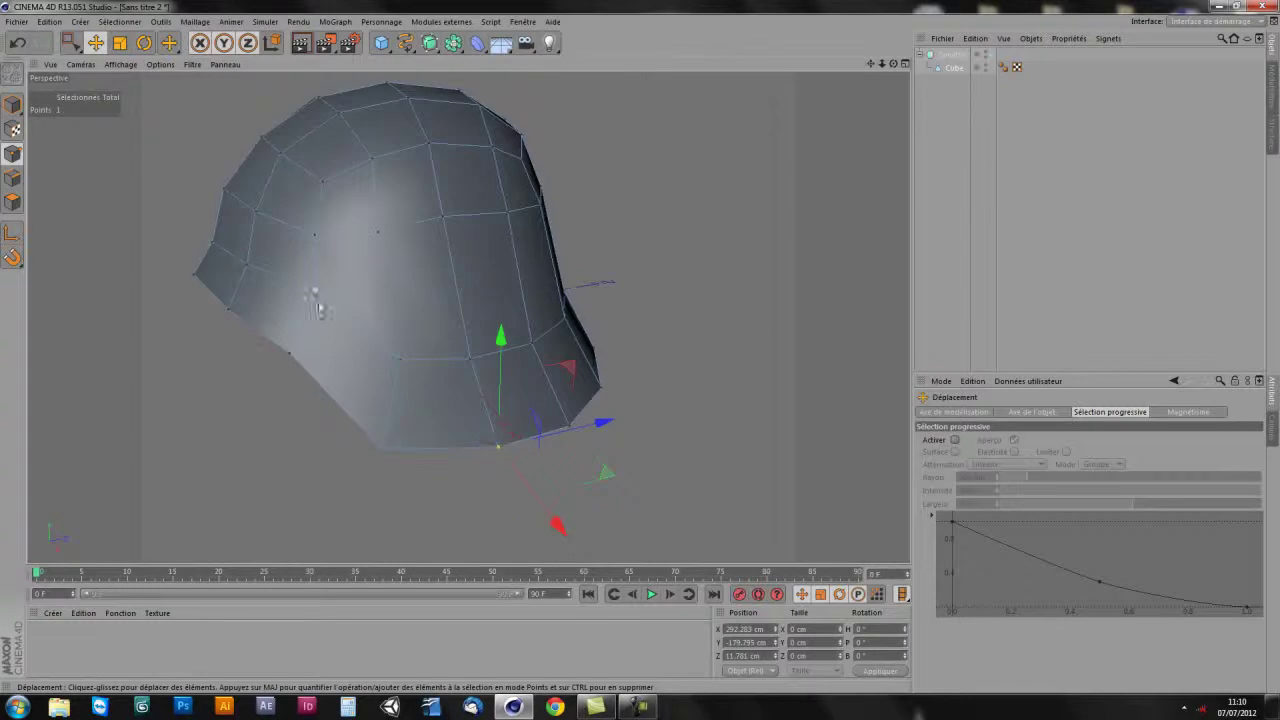
mouse_move(474, 391)
left_mouse_down("alt")
mouse_move(571, 320)
mouse_move(385, 296)
left_mouse_up("alt")
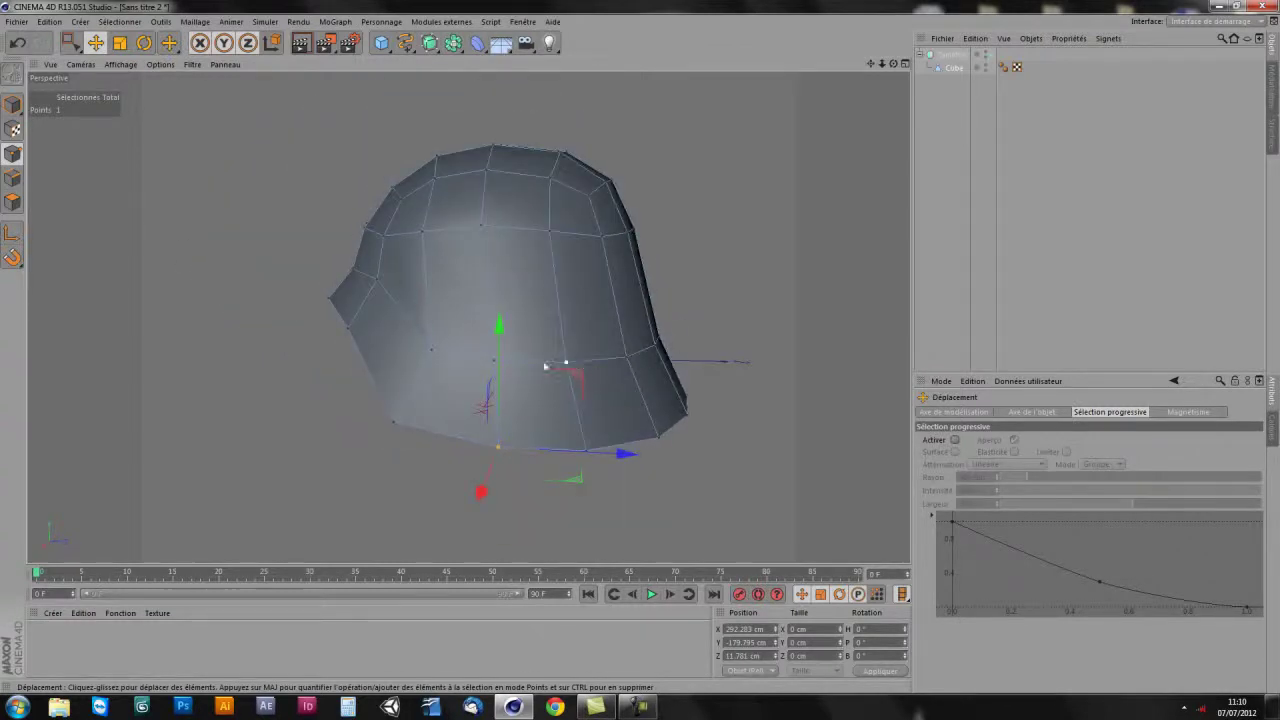
mouse_move(670, 394)
left_mouse_down("alt")
mouse_move(680, 397)
mouse_move(671, 383)
left_mouse_up("alt")
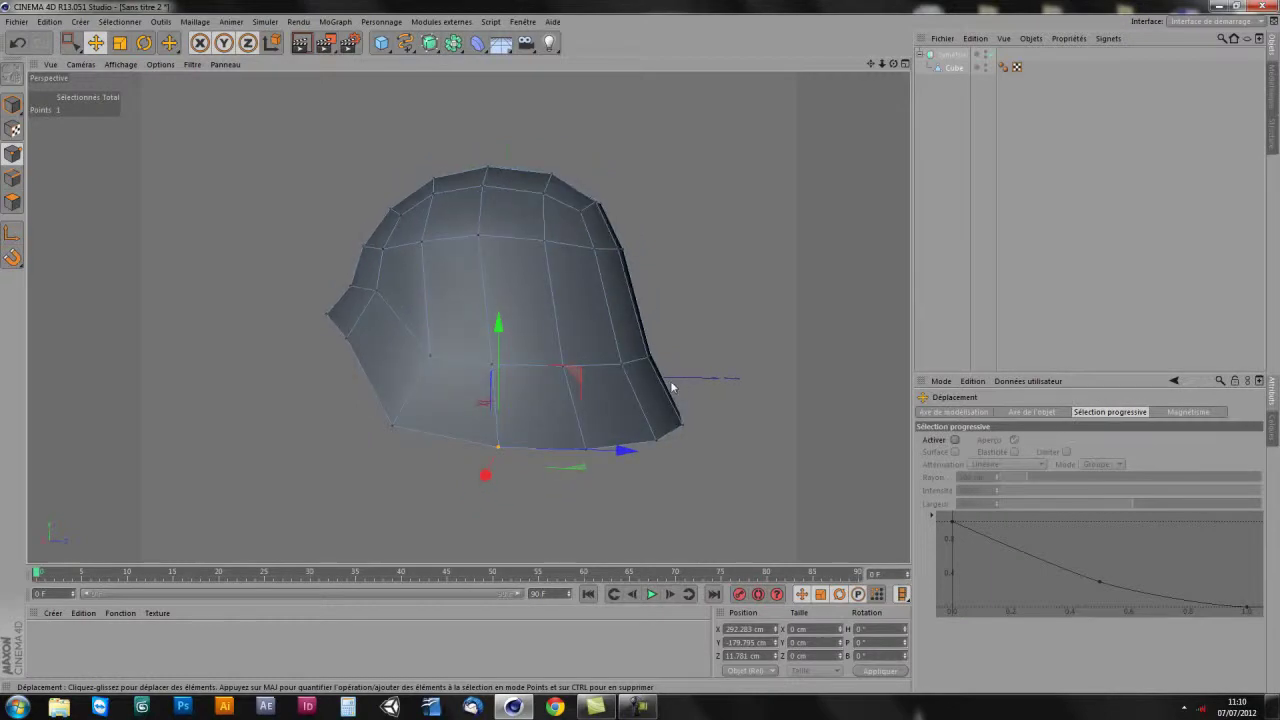
left_click_drag(405, 313, 466, 277, "alt")
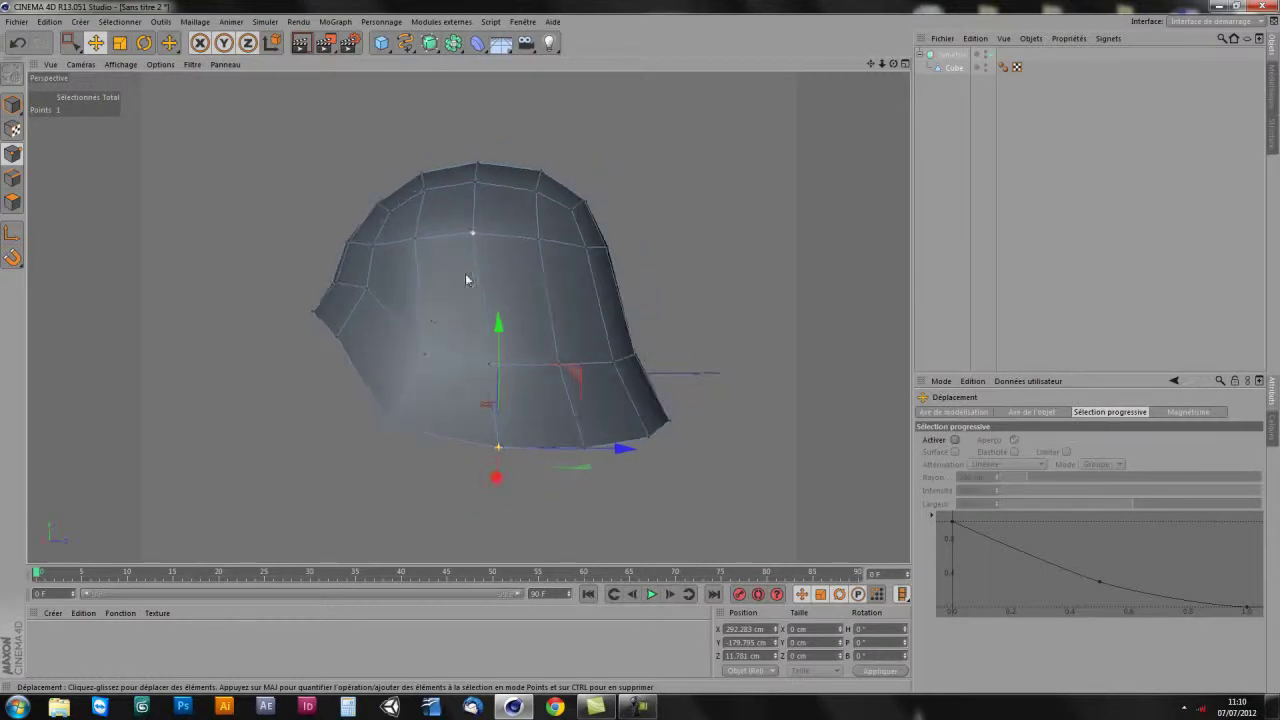
middle_click(466, 277)
middle_click(391, 467)
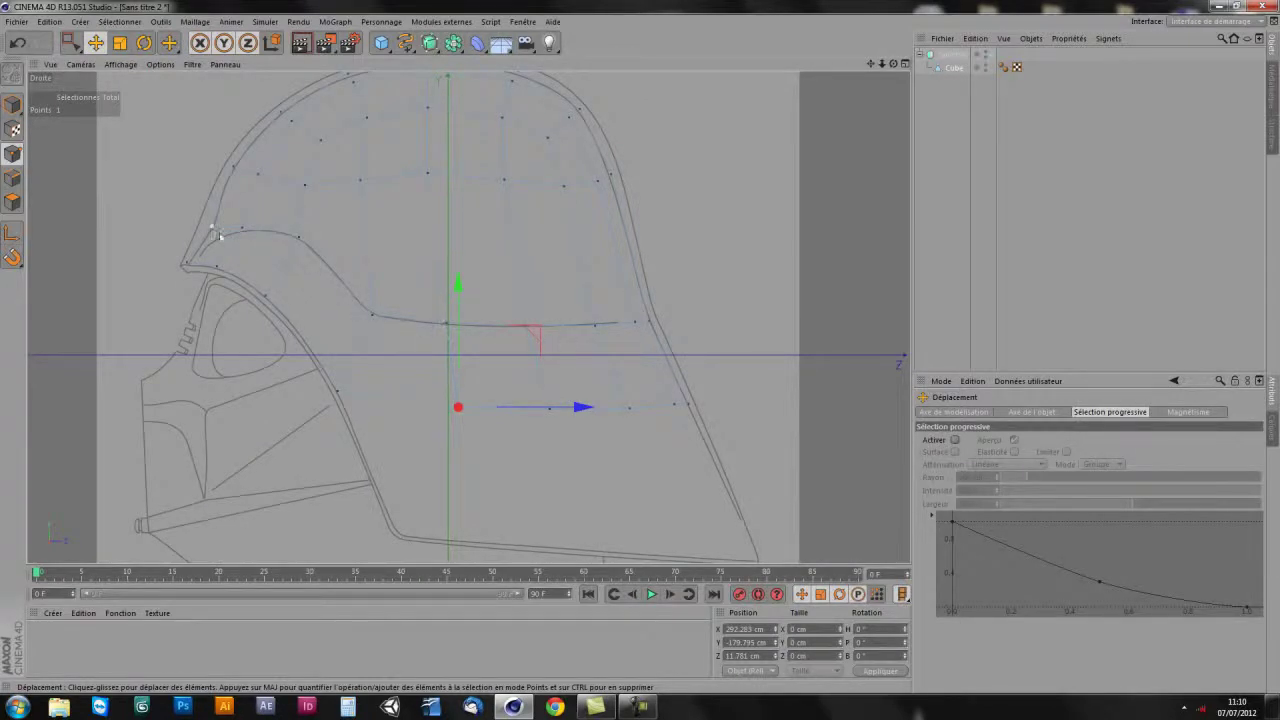
middle_click(328, 312)
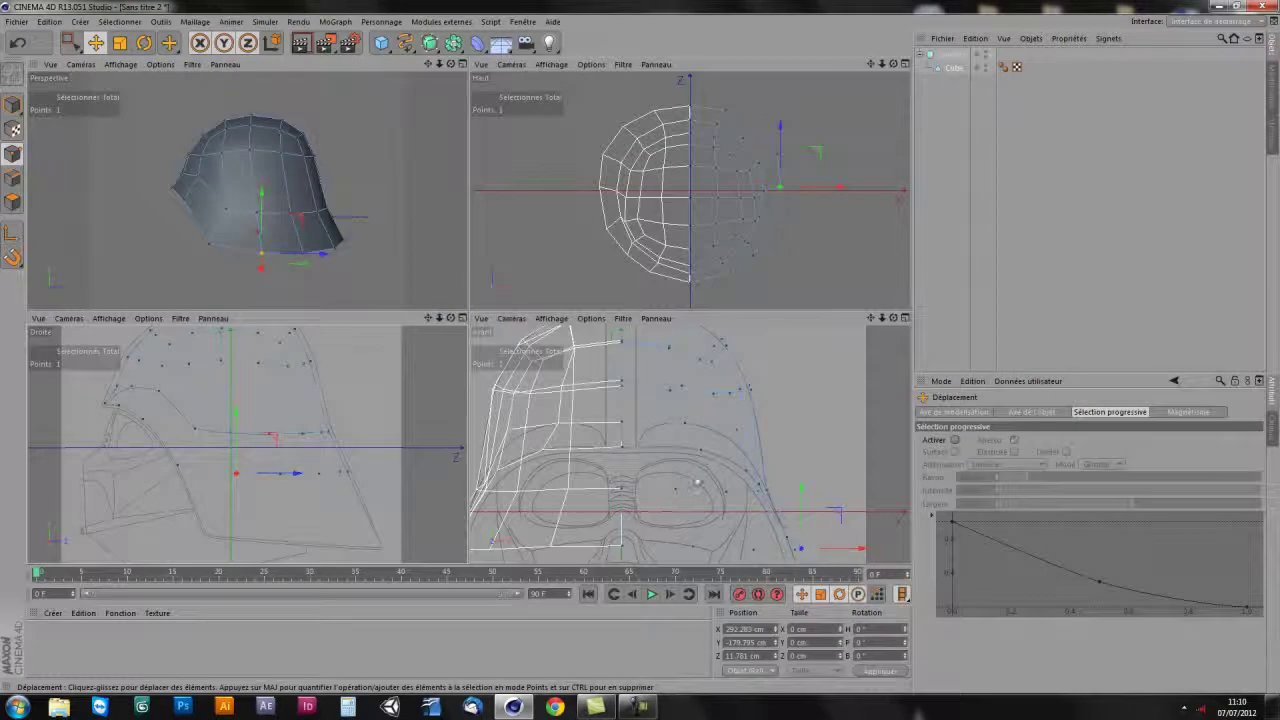
middle_click(697, 484)
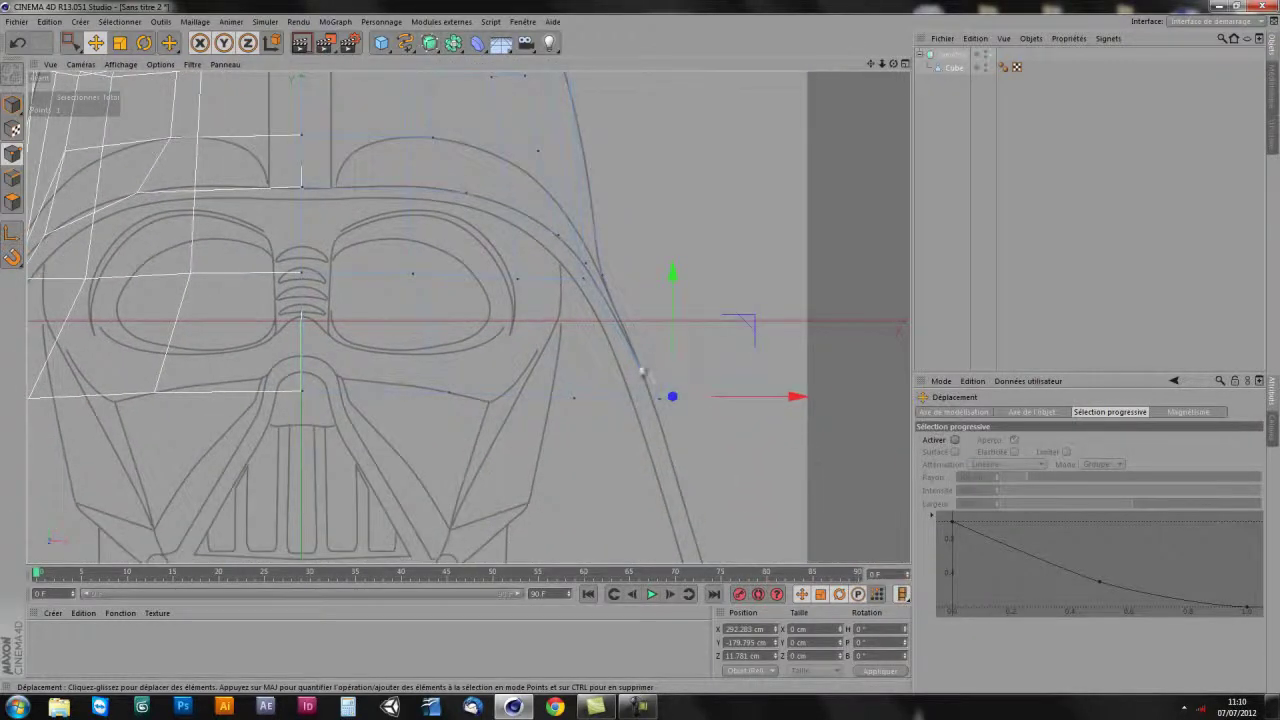
- Move two side points left onto the reference outline in the front view
left_click(70, 42)
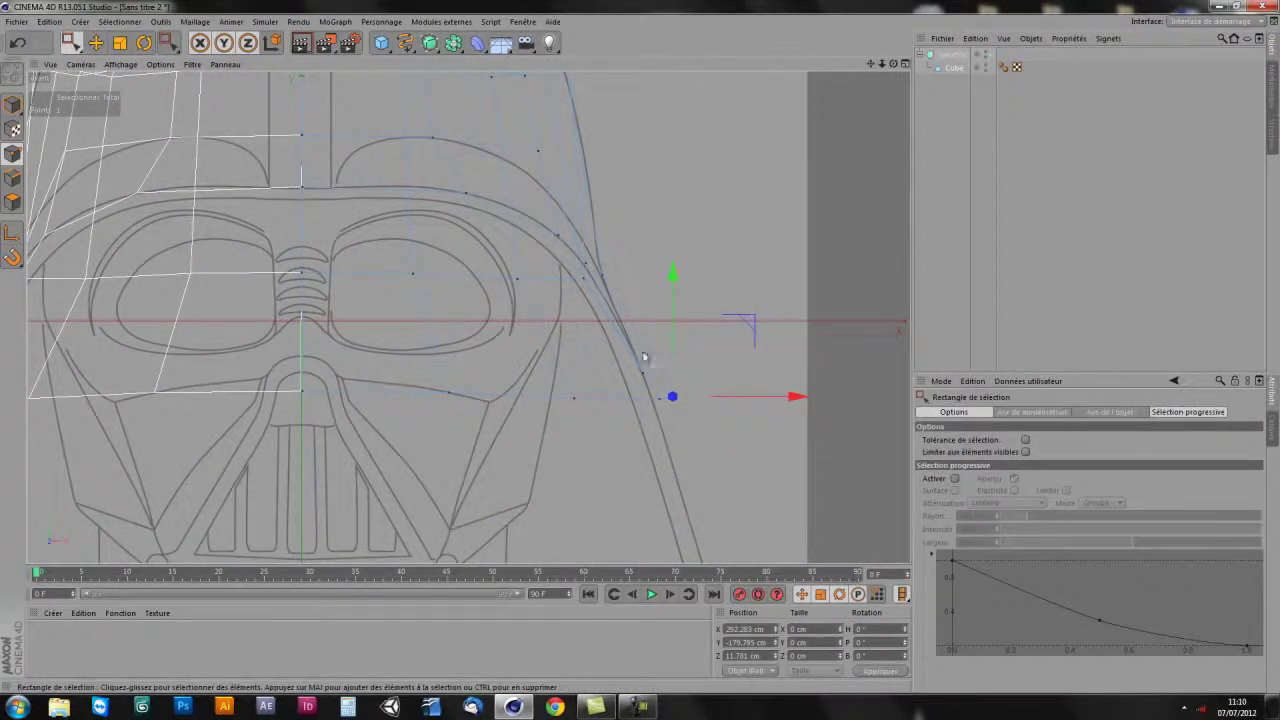
left_click_drag(753, 291, 640, 457)
left_click_drag(785, 389, 758, 398)
left_click_drag(546, 412, 546, 412)
left_click_drag(638, 399, 614, 394)
- Check the adjusted mesh in perspective and clear the point selection
middle_click(265, 175)
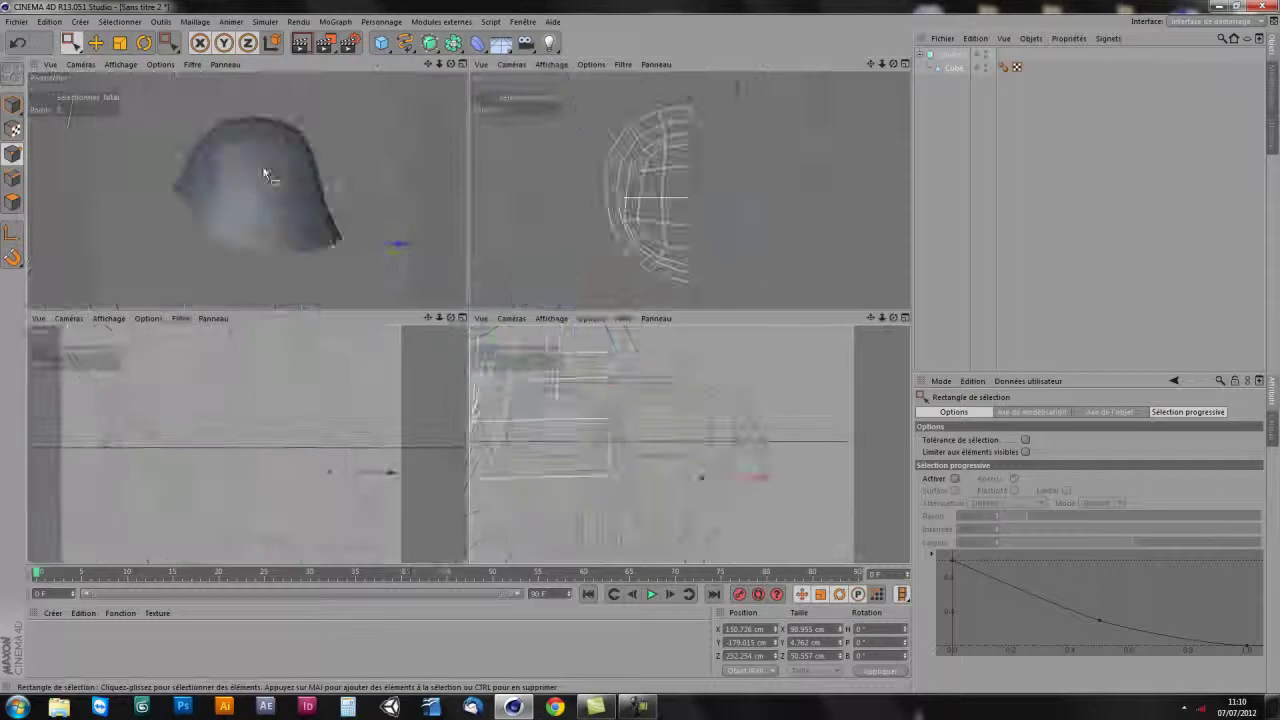
middle_click(265, 175)
mouse_move(457, 400)
left_mouse_down("alt")
mouse_move(474, 423)
mouse_move(443, 355)
mouse_move(475, 390)
left_mouse_up("alt")
mouse_move(564, 454)
left_mouse_down("alt")
mouse_move(557, 517)
mouse_move(563, 486)
mouse_move(534, 474)
left_mouse_up("alt")
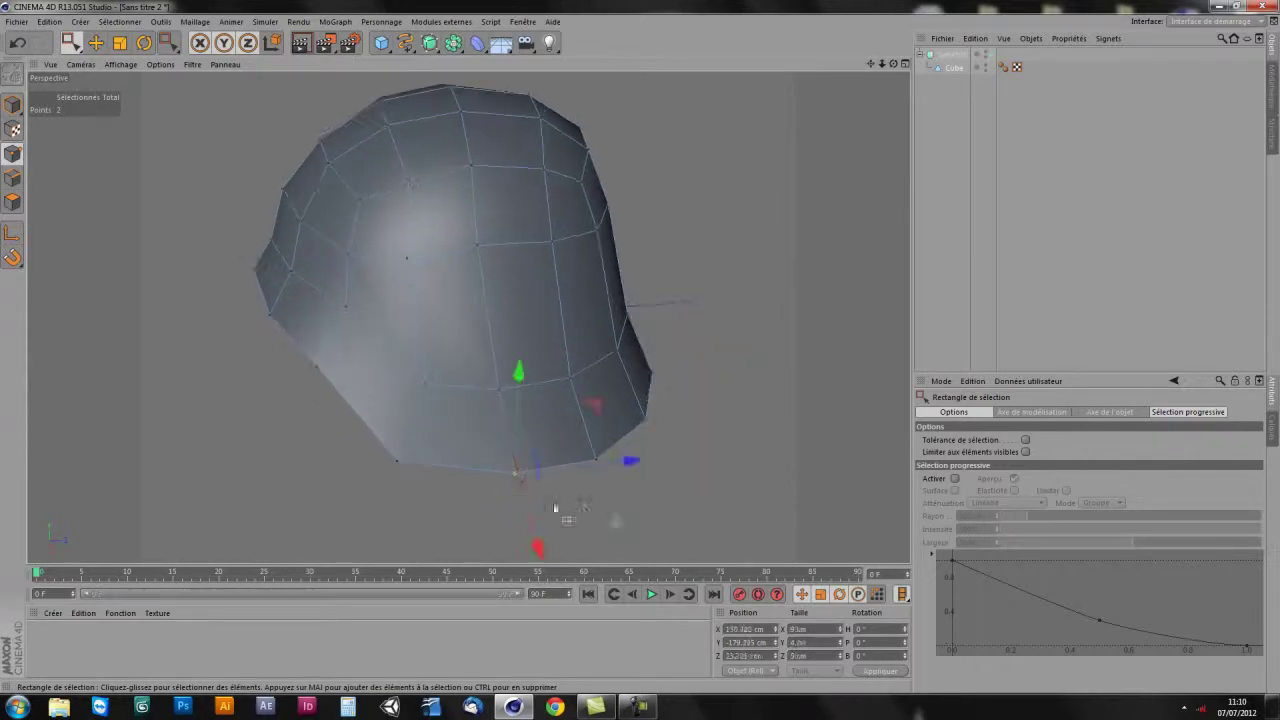
left_click(622, 462)
mouse_move(562, 484)
left_mouse_down("alt")
mouse_move(560, 460)
mouse_move(586, 449)
mouse_move(466, 486)
left_mouse_up("alt")
left_click(527, 432)
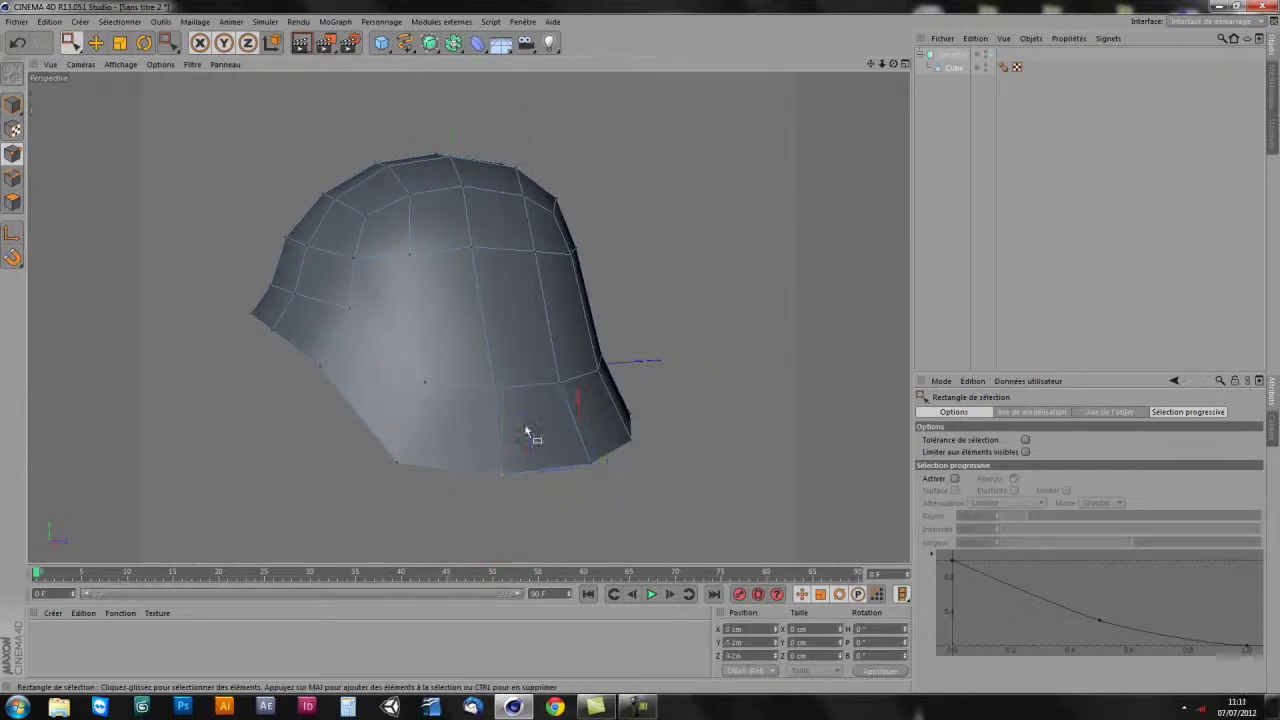
mouse_move(538, 454)
left_mouse_down("alt")
mouse_move(468, 463)
mouse_move(377, 446)
left_mouse_up("alt")
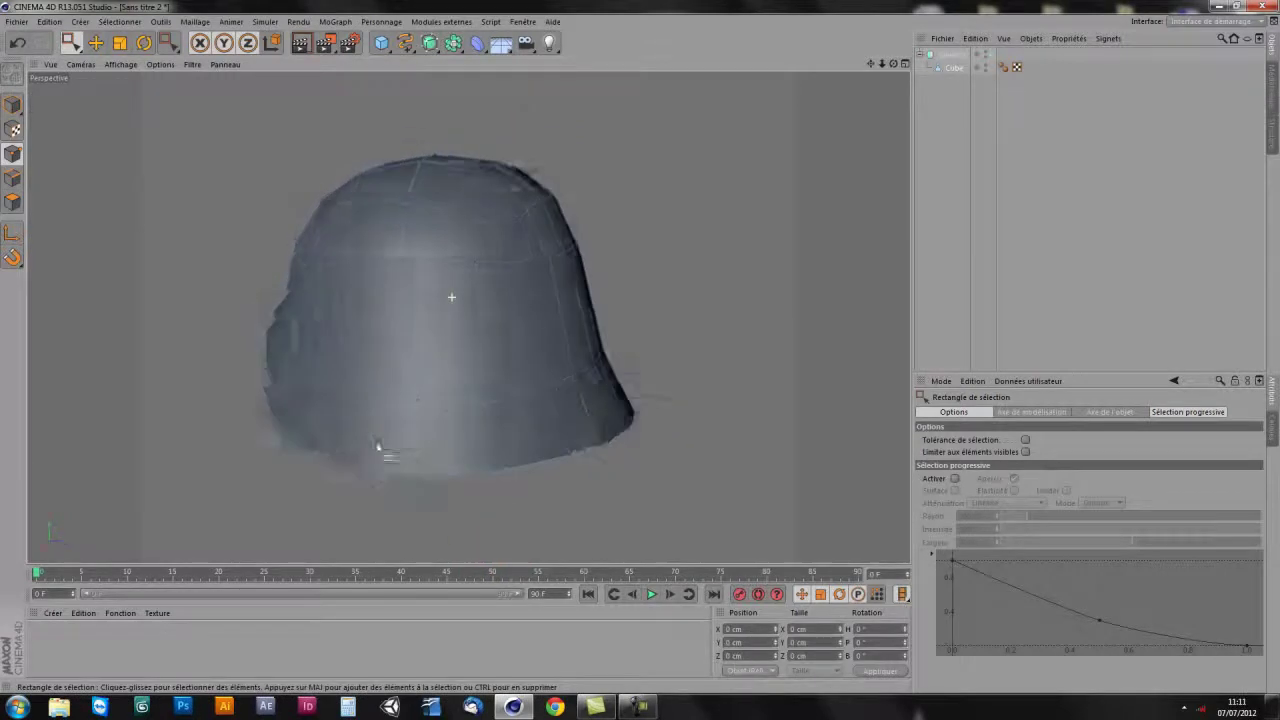
- Extrude the helmet's bottom edge loop about 17 cm downward in the side view
middle_click(573, 335)
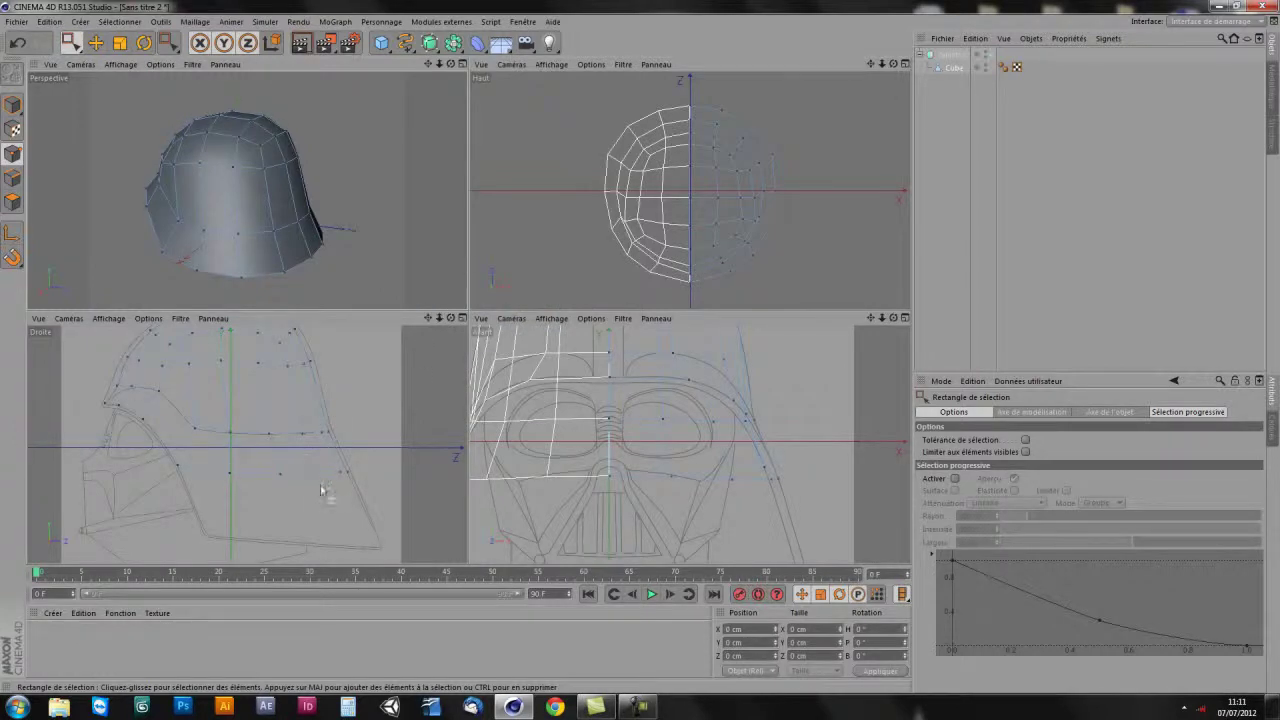
left_click_drag(330, 290, 108, 267)
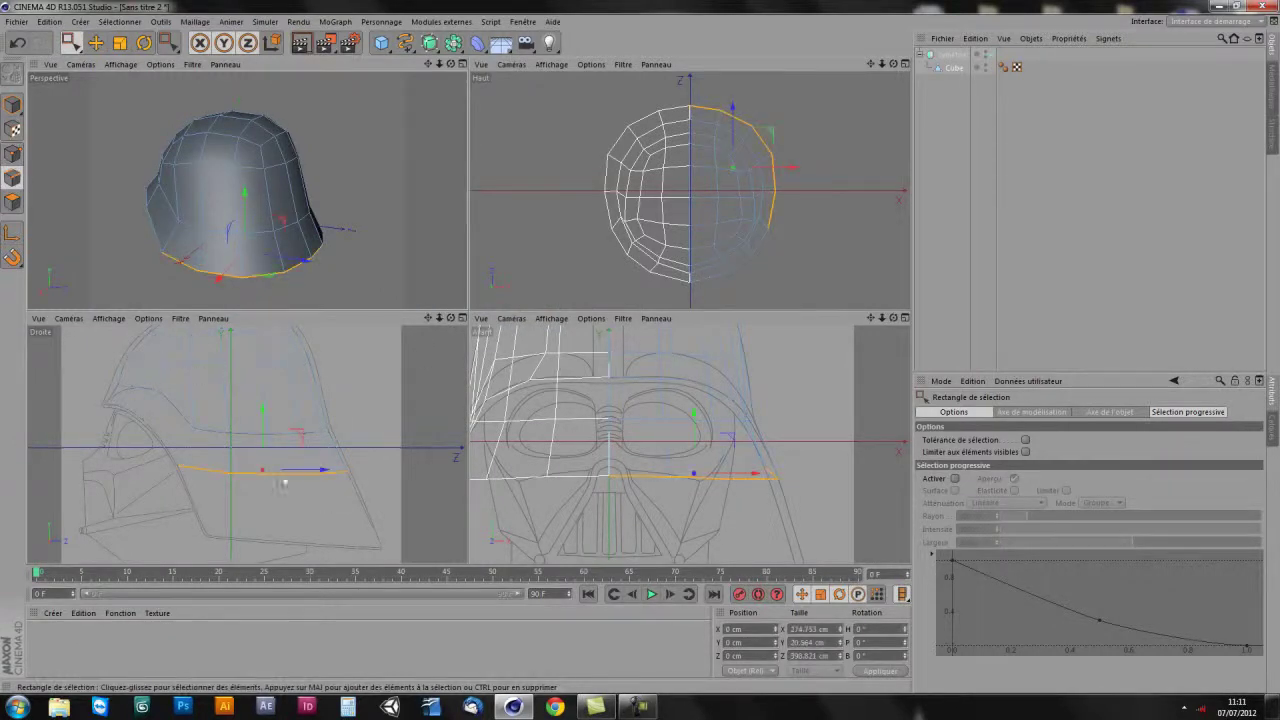
middle_click_drag(330, 505, 172, 440, "alt")
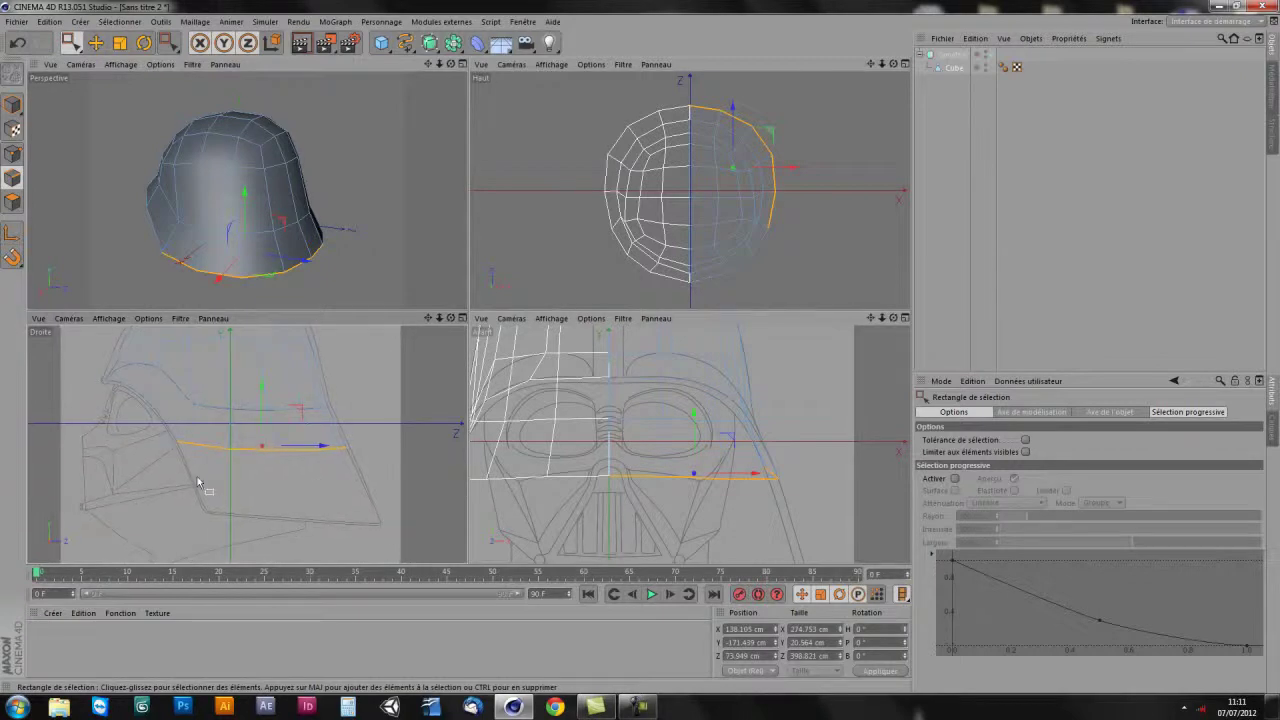
right_click(352, 453)
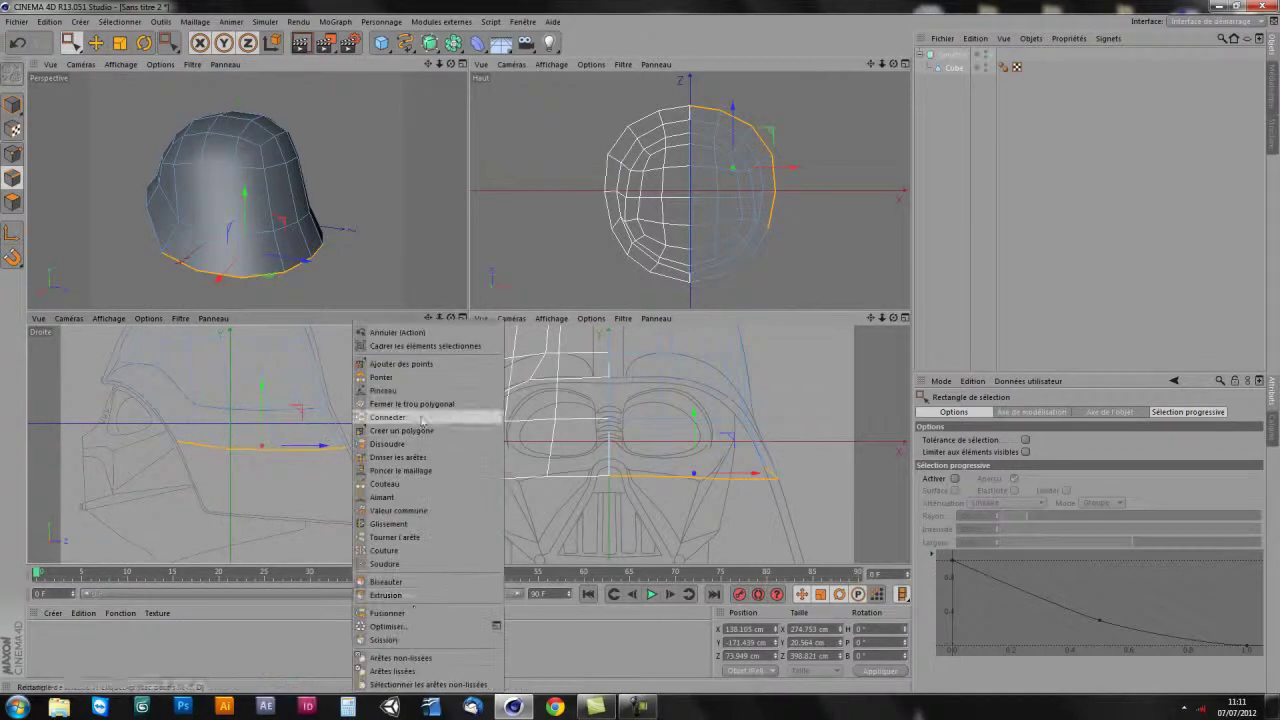
left_click(386, 595)
middle_click(357, 457)
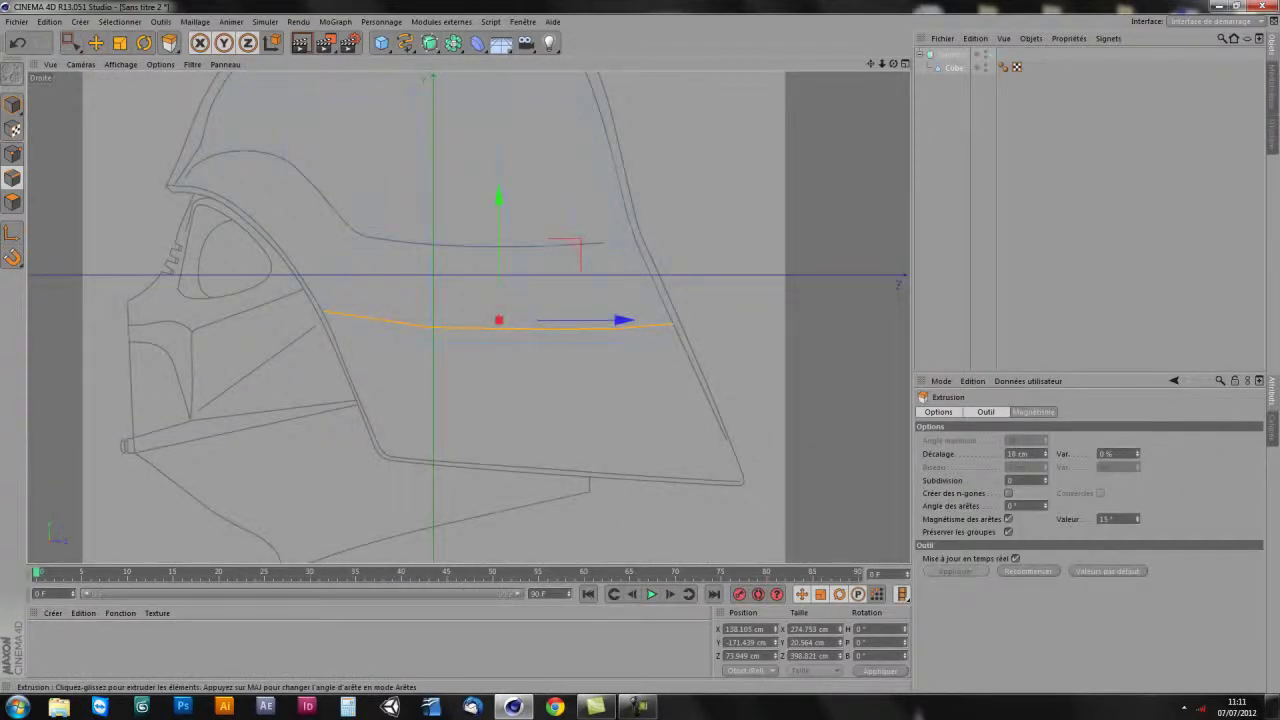
left_click_drag(606, 277, 643, 410)
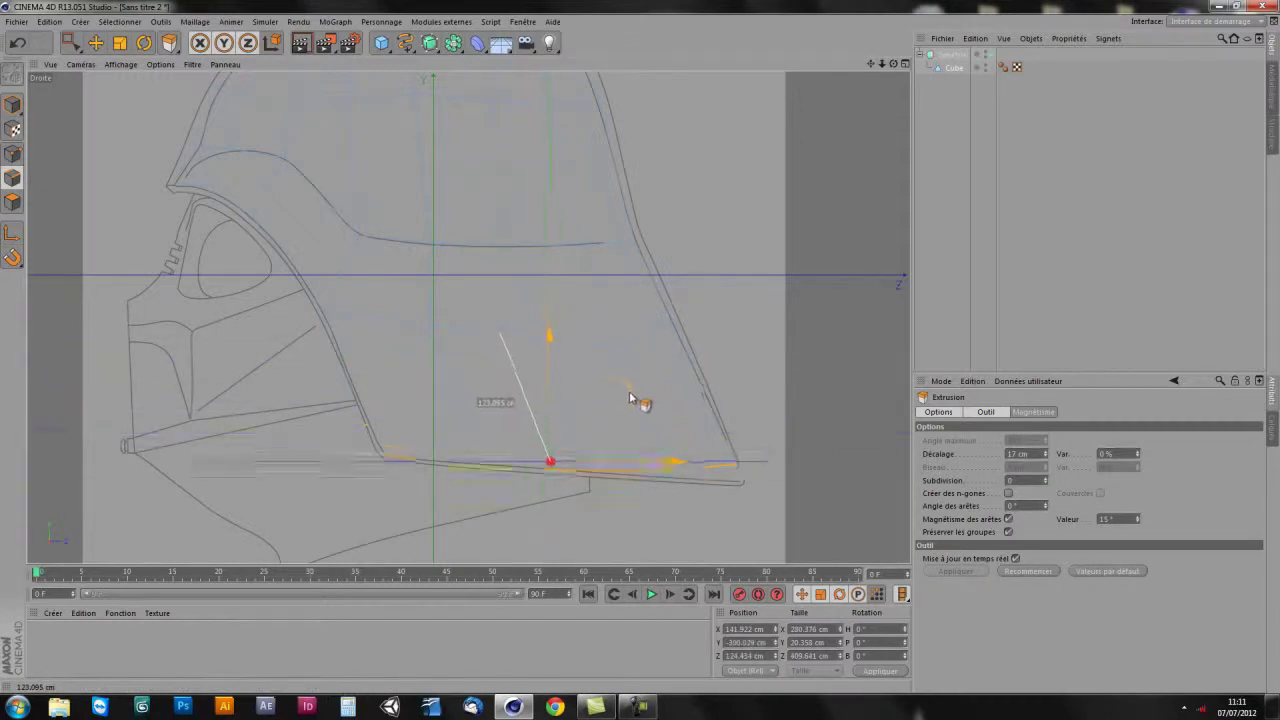
key("F1")
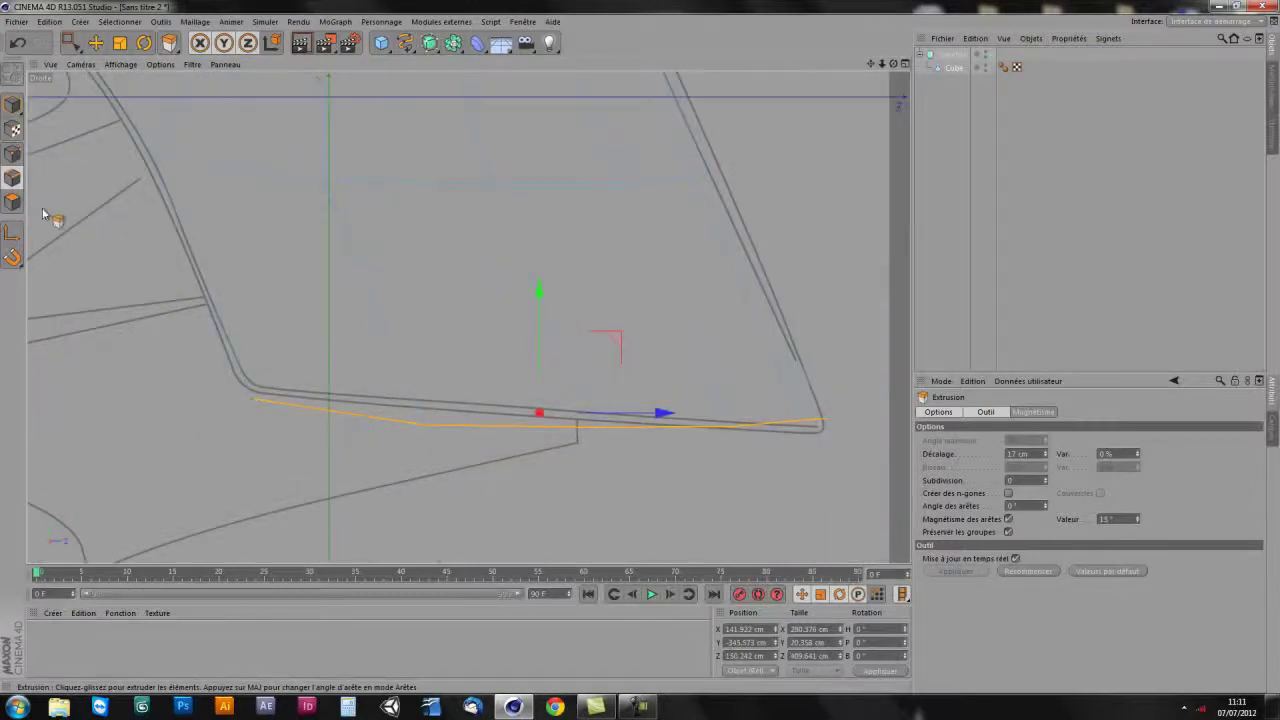
- In the side view, move the skirt points one by one onto the reference outline
key("0")
left_click_drag(223, 320, 300, 450)
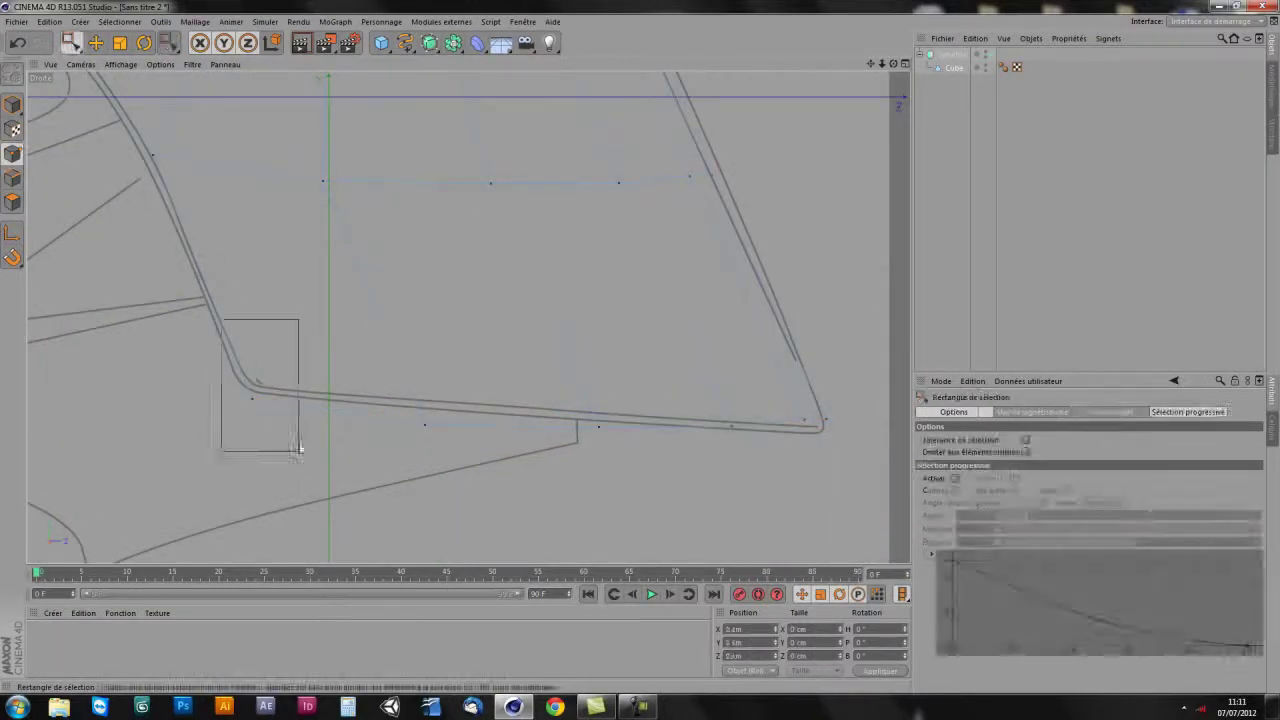
mouse_move(328, 318)
left_mouse_down()
mouse_move(503, 360)
mouse_move(500, 332)
left_mouse_up()
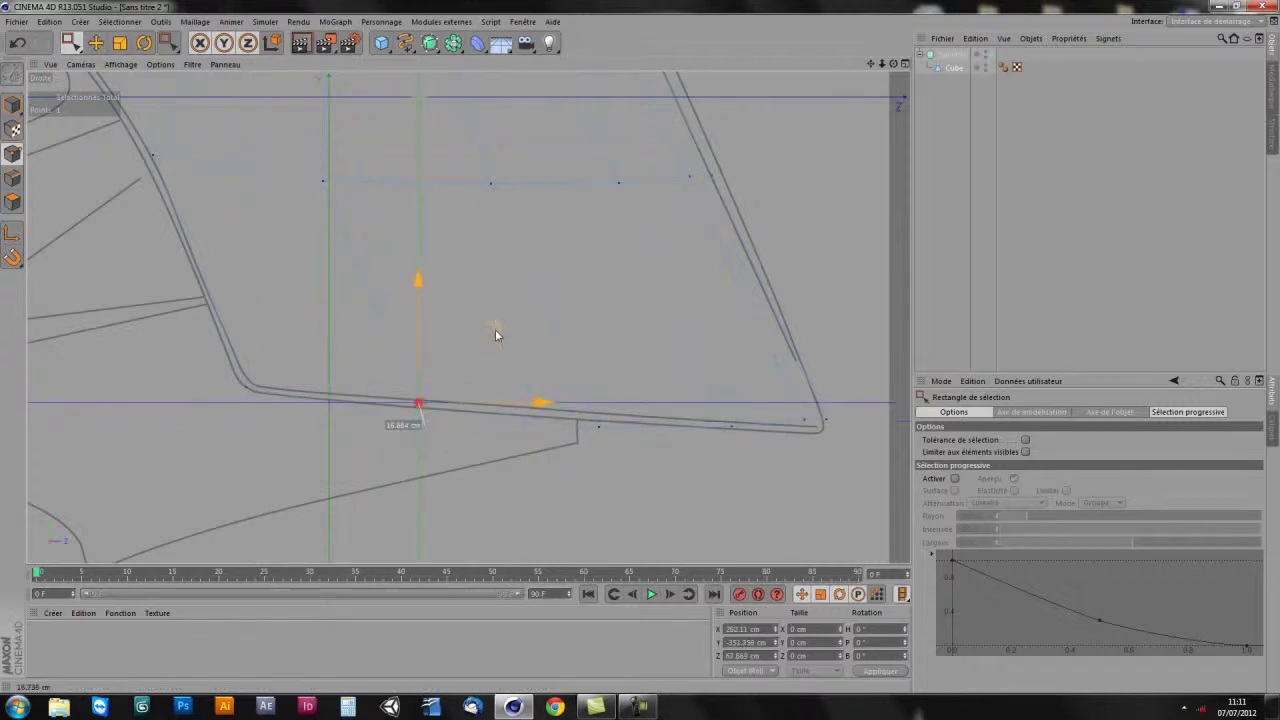
left_click_drag(632, 362, 675, 351)
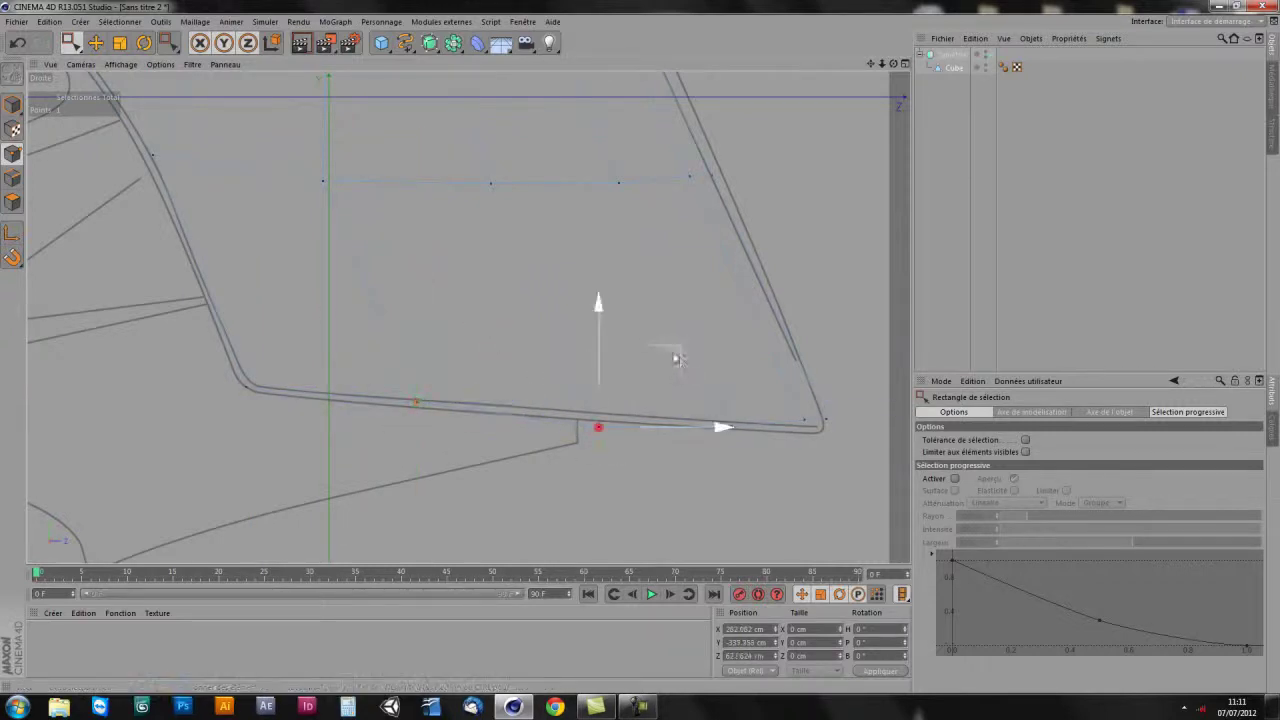
mouse_move(660, 343)
left_mouse_down()
mouse_move(810, 360)
mouse_move(823, 378)
left_mouse_up()
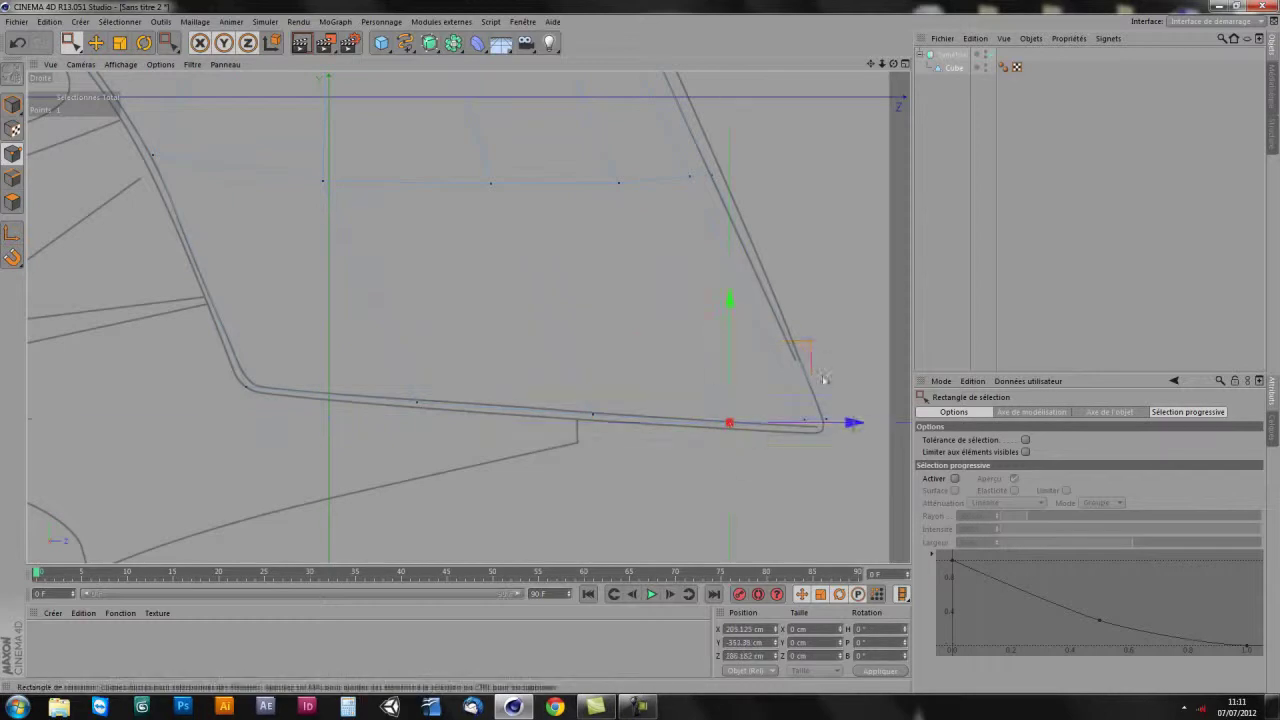
left_click_drag(833, 442, 888, 358)
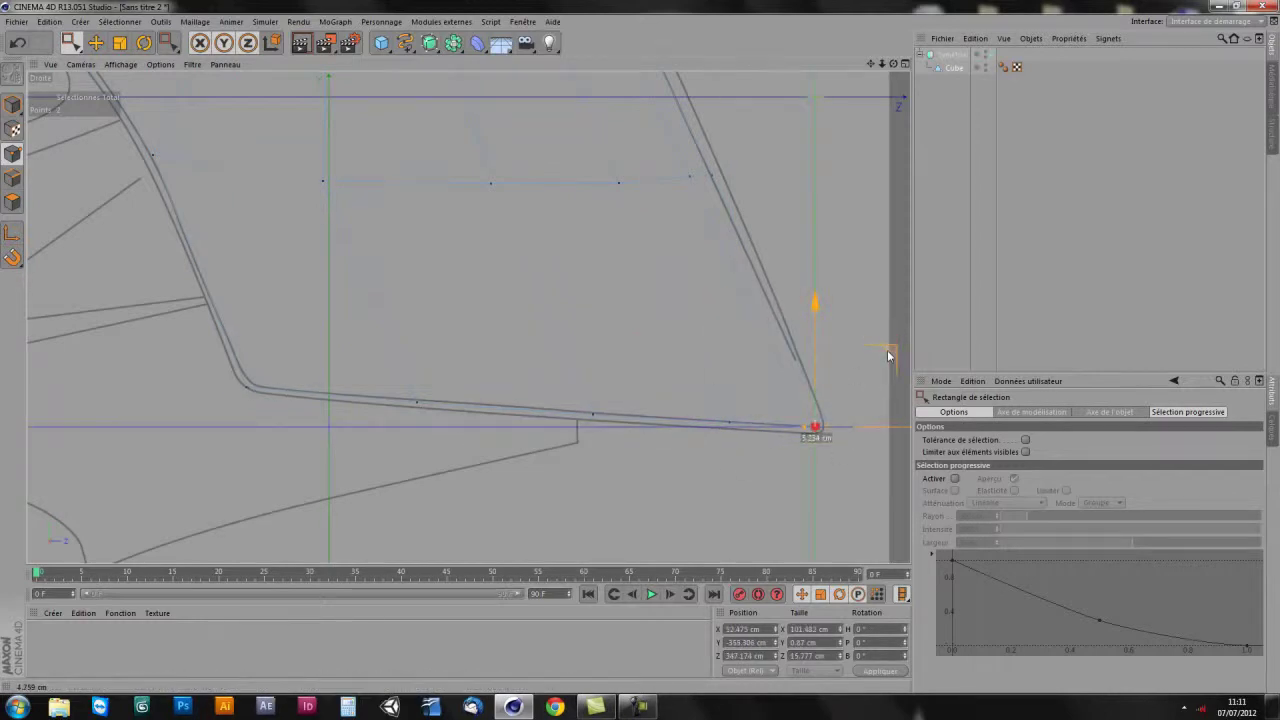
- In the front view, select the skirt's right-side points, move them outward, then undo
middle_click(558, 428)
middle_click(737, 423)
scroll(740, 400, "up", 3)
scroll(700, 330, "up", 3)
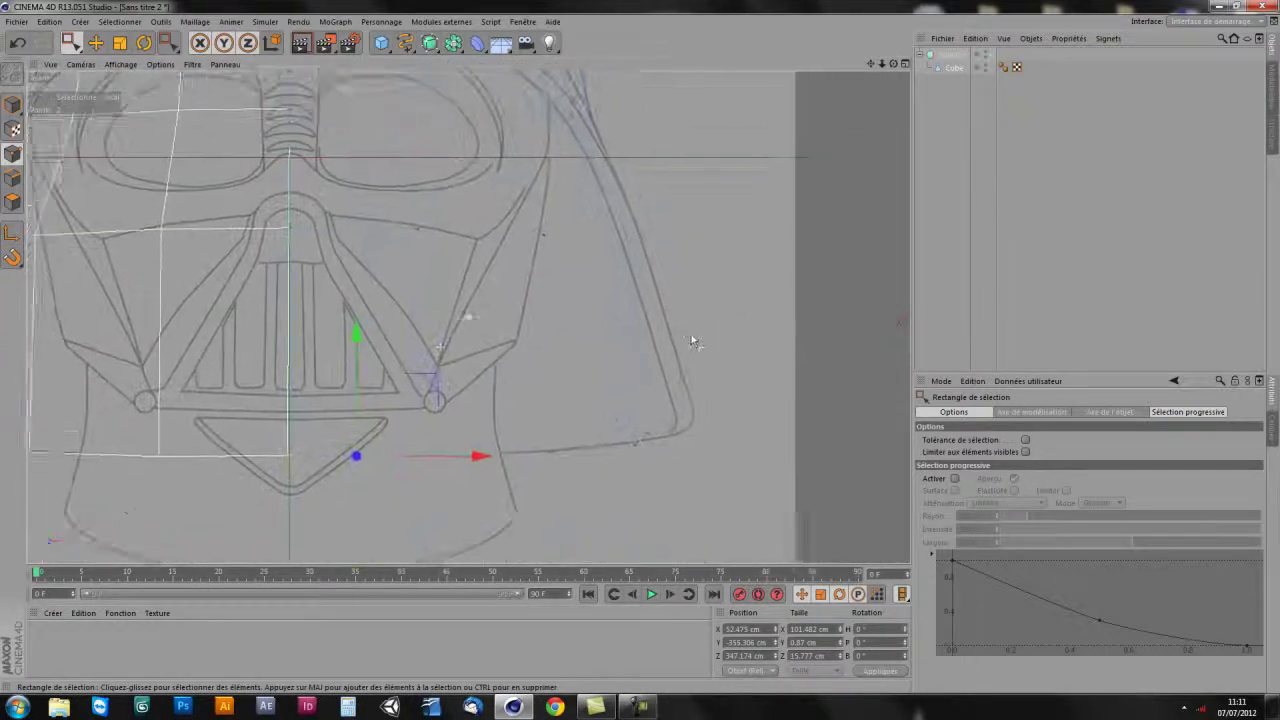
left_click_drag(714, 378, 496, 542)
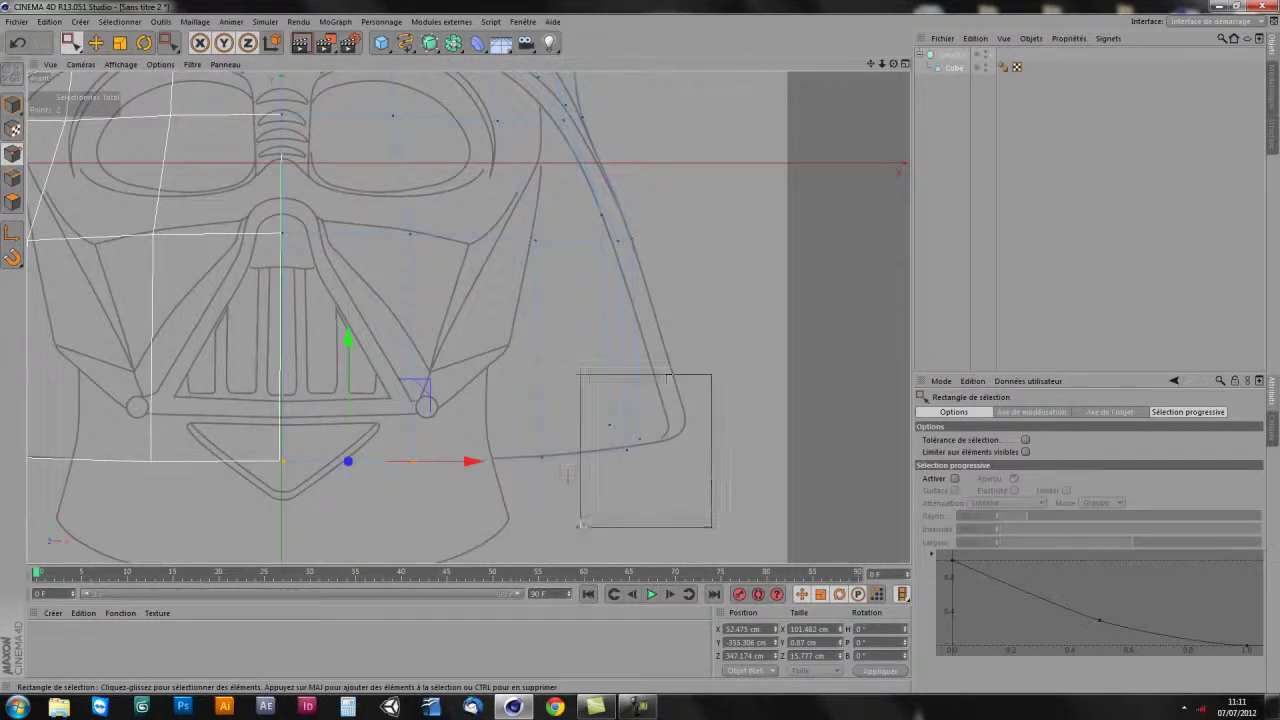
left_click_drag(672, 367, 717, 357)
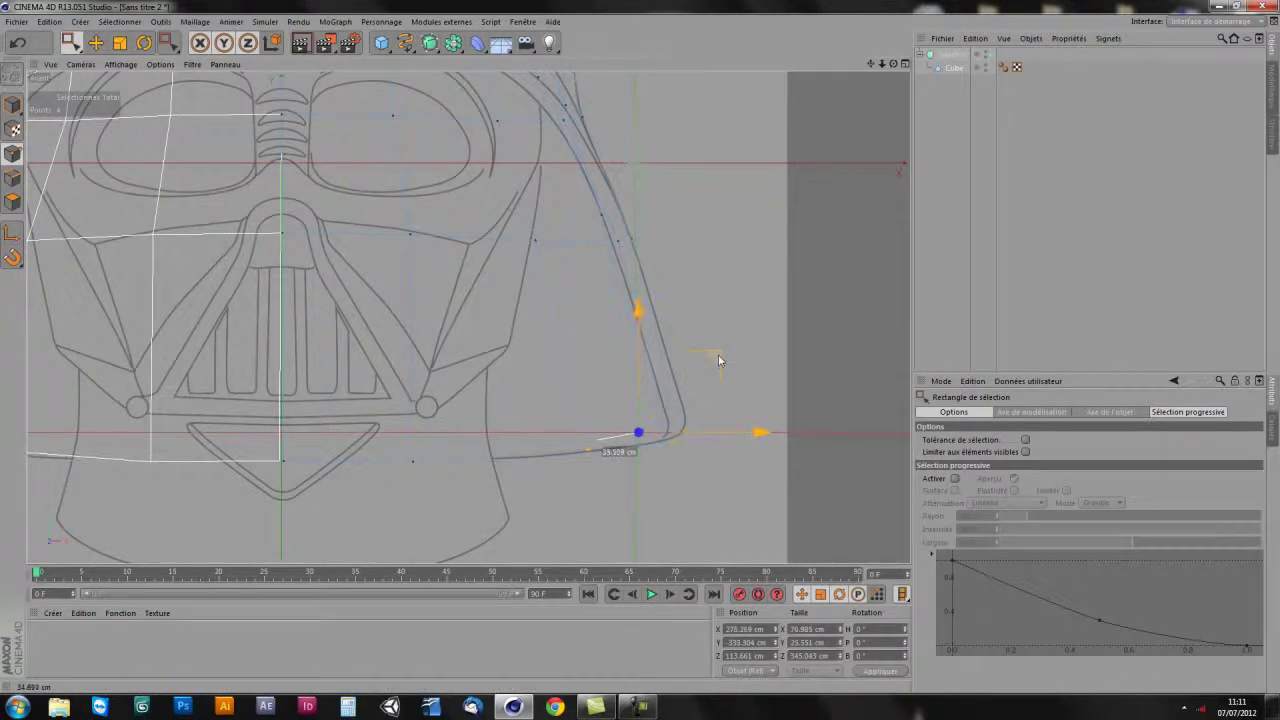
key("ctrl+z")
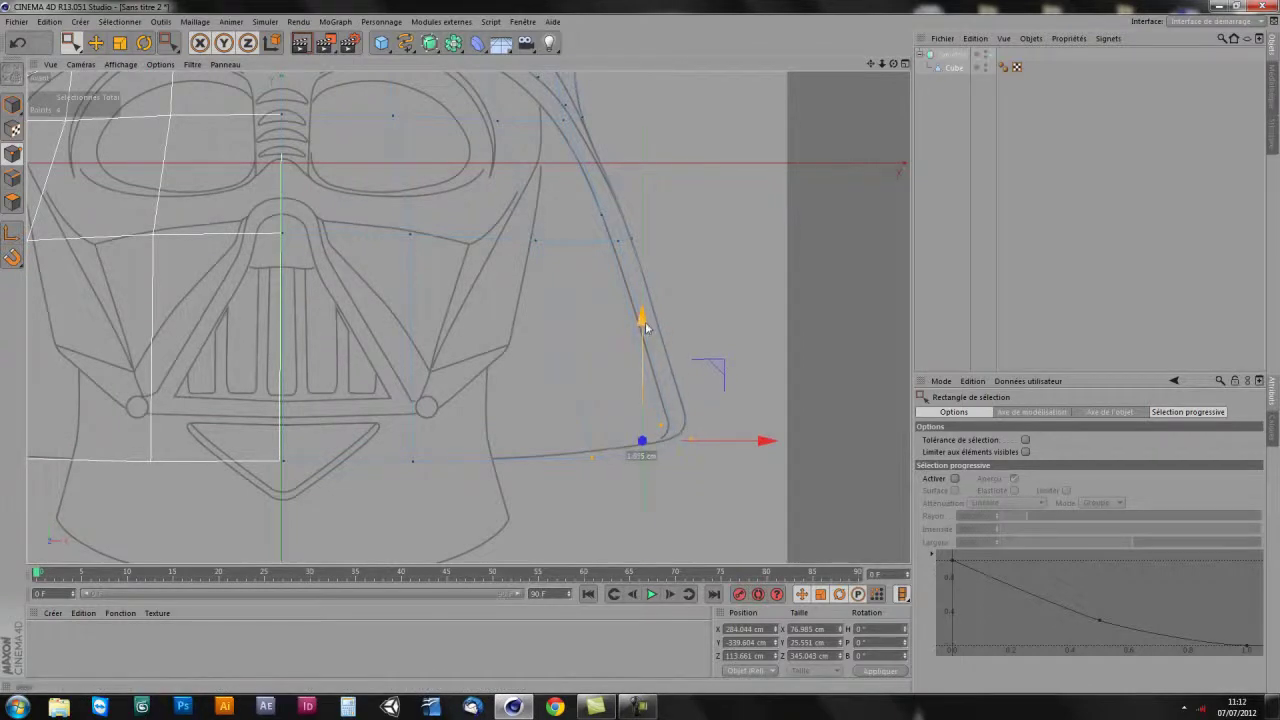
- Push the skirt's outer corner point about 10 cm outward along X
left_click(412, 462)
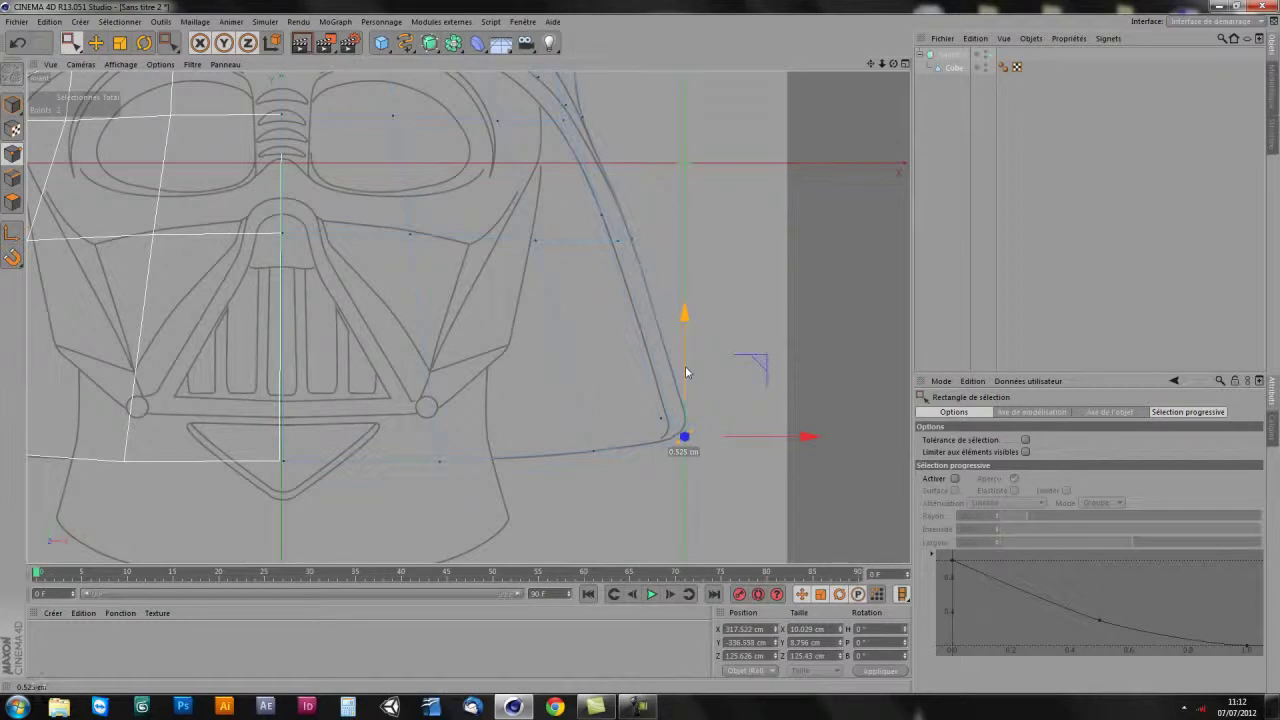
middle_click(509, 401)
middle_click(371, 217)
mouse_move(391, 360)
left_mouse_down("alt")
mouse_move(452, 455)
mouse_move(489, 329)
mouse_move(514, 334)
mouse_move(503, 366)
mouse_move(540, 326)
mouse_move(466, 323)
mouse_move(460, 386)
mouse_move(563, 323)
mouse_move(514, 414)
mouse_move(374, 386)
mouse_move(480, 309)
mouse_move(569, 403)
mouse_move(529, 412)
mouse_move(500, 457)
mouse_move(563, 409)
mouse_move(626, 476)
left_mouse_up("alt")
mouse_move(594, 414)
left_mouse_down("alt")
mouse_move(534, 386)
mouse_move(506, 429)
mouse_move(567, 390)
mouse_move(560, 434)
mouse_move(522, 437)
mouse_move(580, 434)
mouse_move(574, 406)
mouse_move(380, 453)
mouse_move(220, 434)
mouse_move(409, 423)
mouse_move(534, 374)
mouse_move(460, 381)
mouse_move(429, 463)
mouse_move(380, 440)
mouse_move(423, 463)
left_mouse_up("alt")
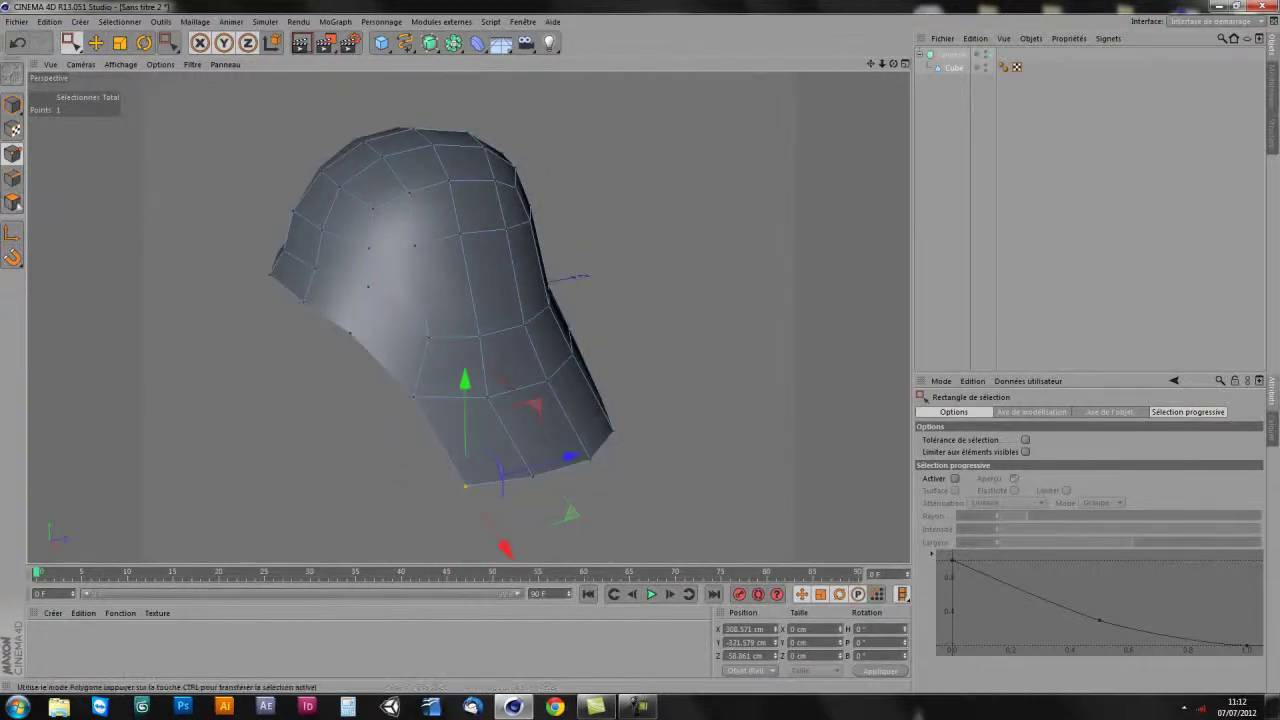
- Switch to polygon mode and select all of the helmet's polygons with Ctrl+A
left_click(13, 202)
mouse_move(672, 351)
left_mouse_down("alt")
mouse_move(514, 371)
mouse_move(575, 403)
mouse_move(460, 337)
mouse_move(663, 357)
mouse_move(640, 363)
mouse_move(657, 343)
mouse_move(197, 231)
left_mouse_up("alt")
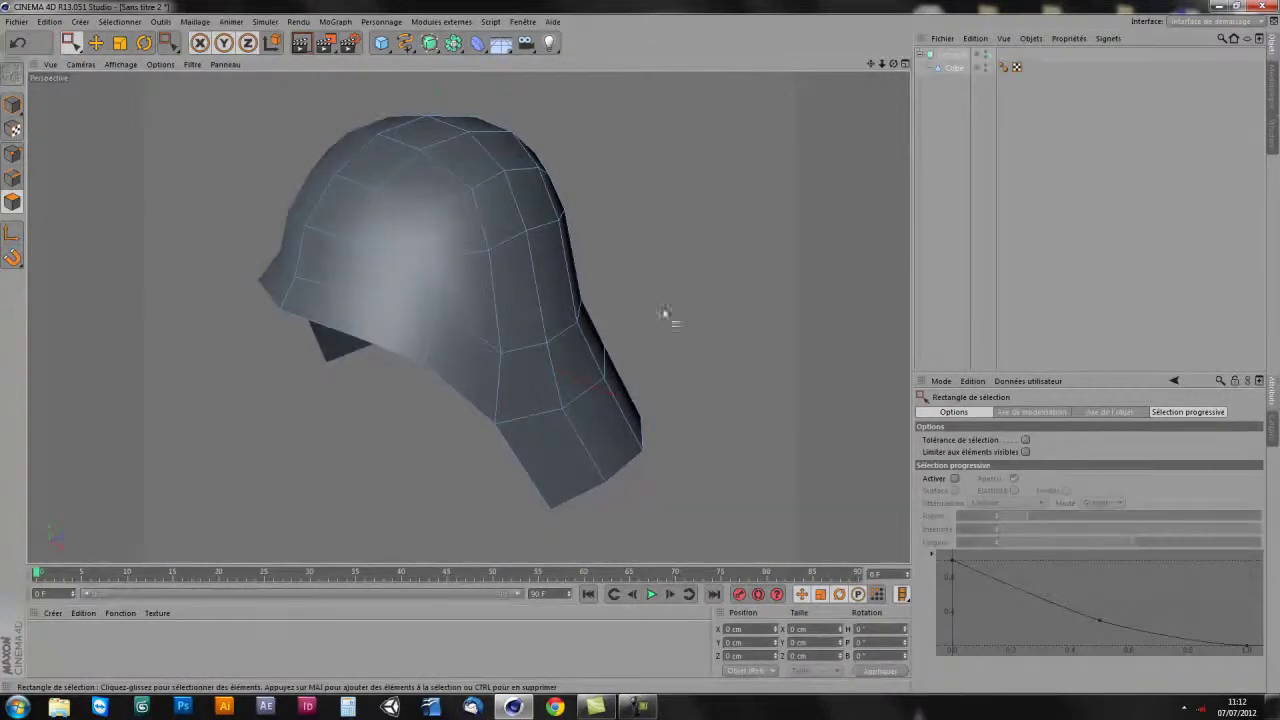
key("ctrl+a")
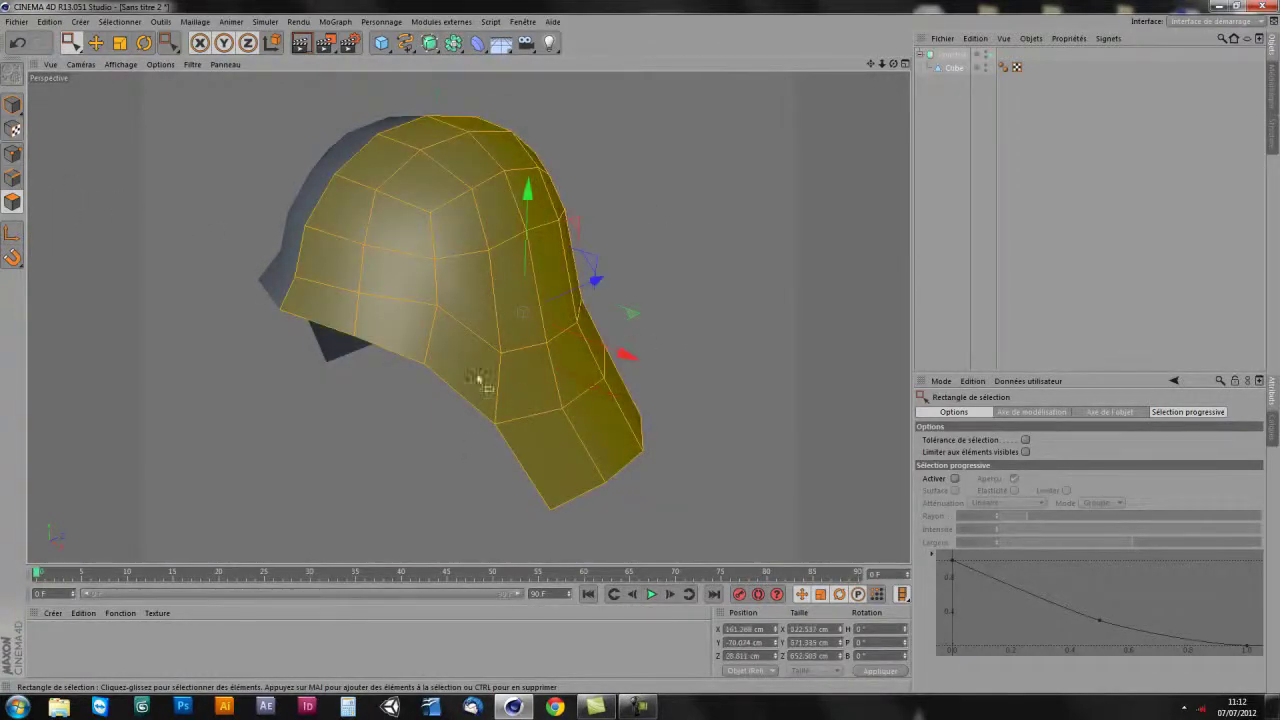
mouse_move(666, 394)
left_mouse_down("alt")
mouse_move(683, 350)
mouse_move(766, 314)
mouse_move(817, 271)
mouse_move(708, 352)
mouse_move(634, 320)
left_mouse_up("alt")
- Extrude all polygons inward with Couvercles enabled at about -12.6 cm offset
right_click(674, 212)
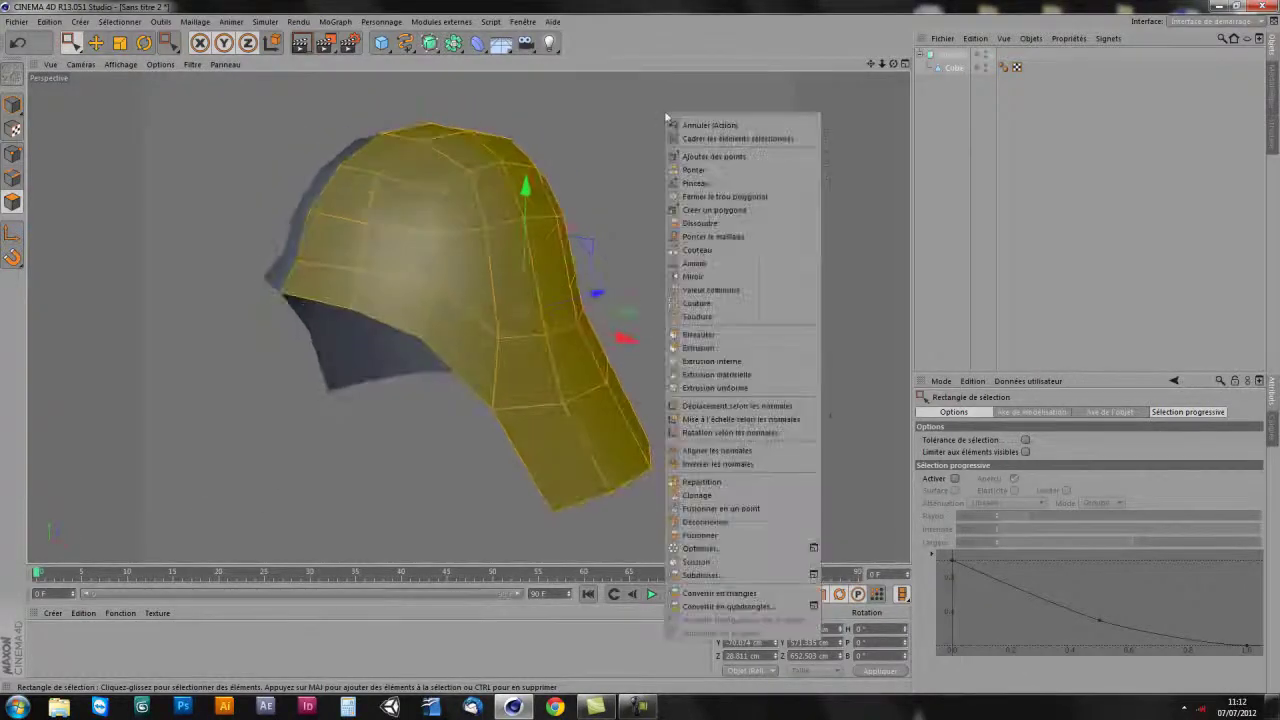
left_click(700, 348)
mouse_move(714, 269)
left_mouse_down("alt")
mouse_move(720, 331)
mouse_move(706, 268)
mouse_move(800, 268)
mouse_move(768, 268)
left_mouse_up("alt")
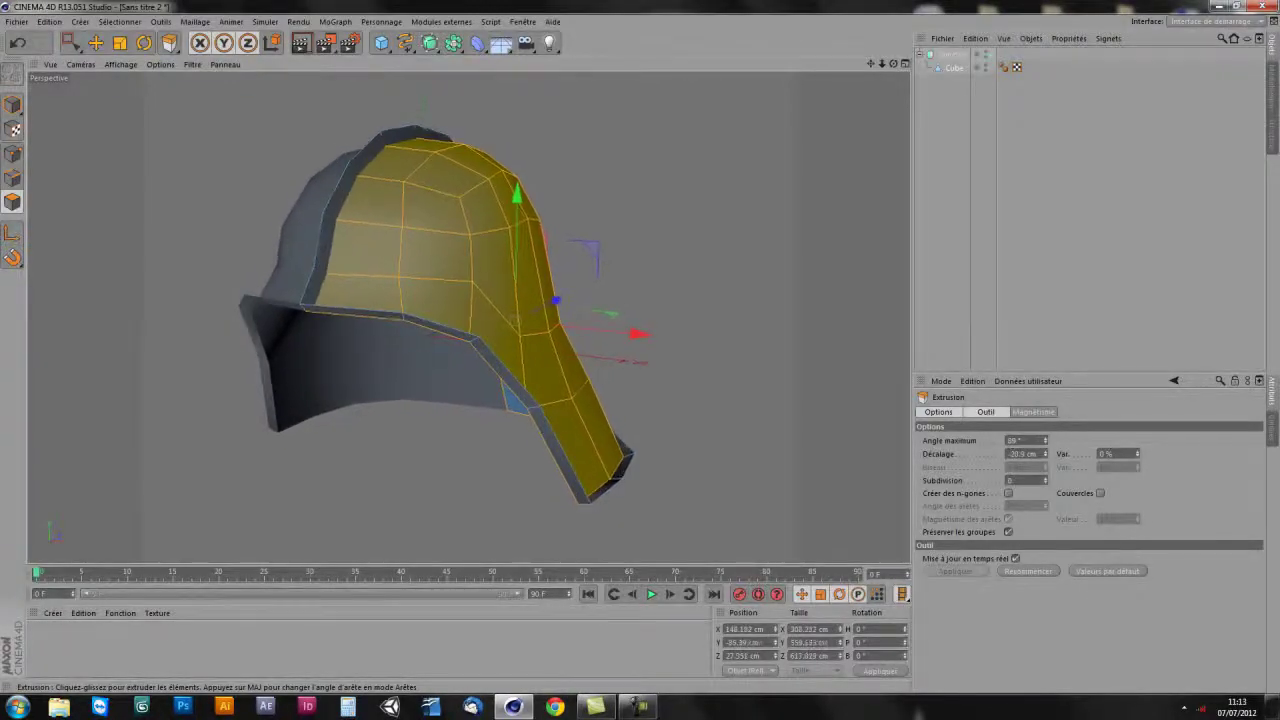
left_click_drag(480, 318, 512, 318)
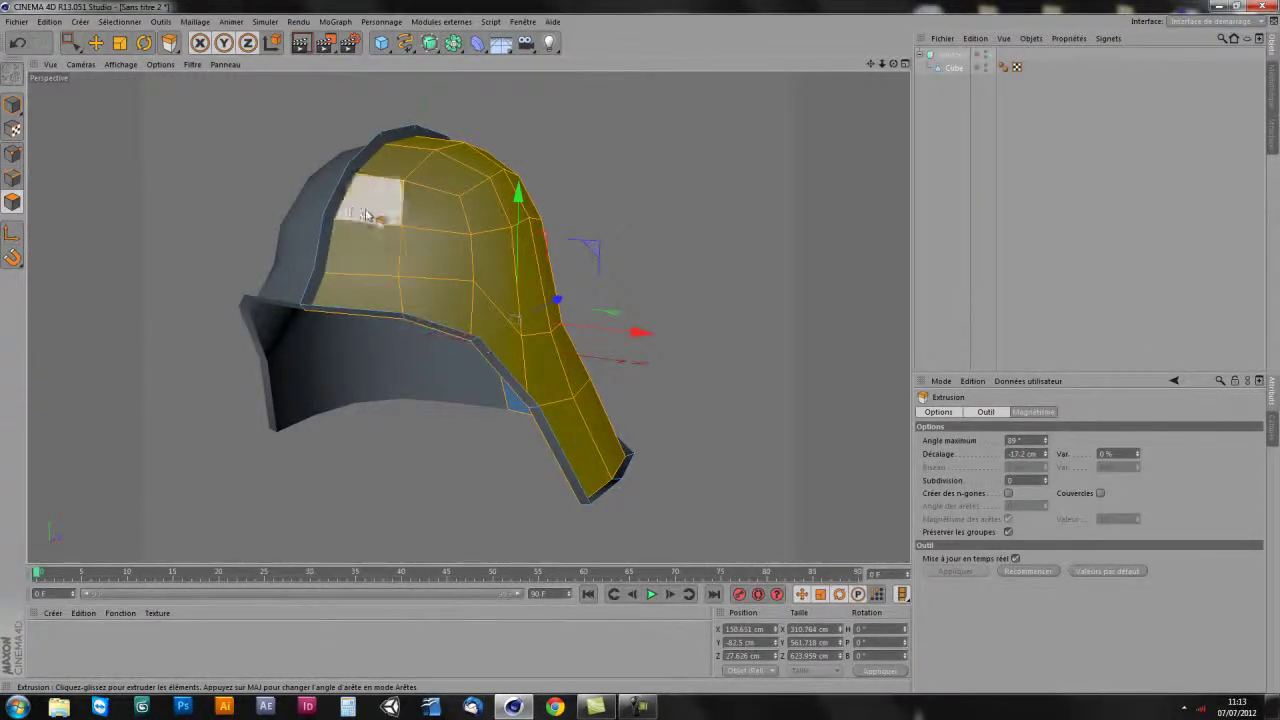
left_click_drag(487, 423, 727, 484, "alt")
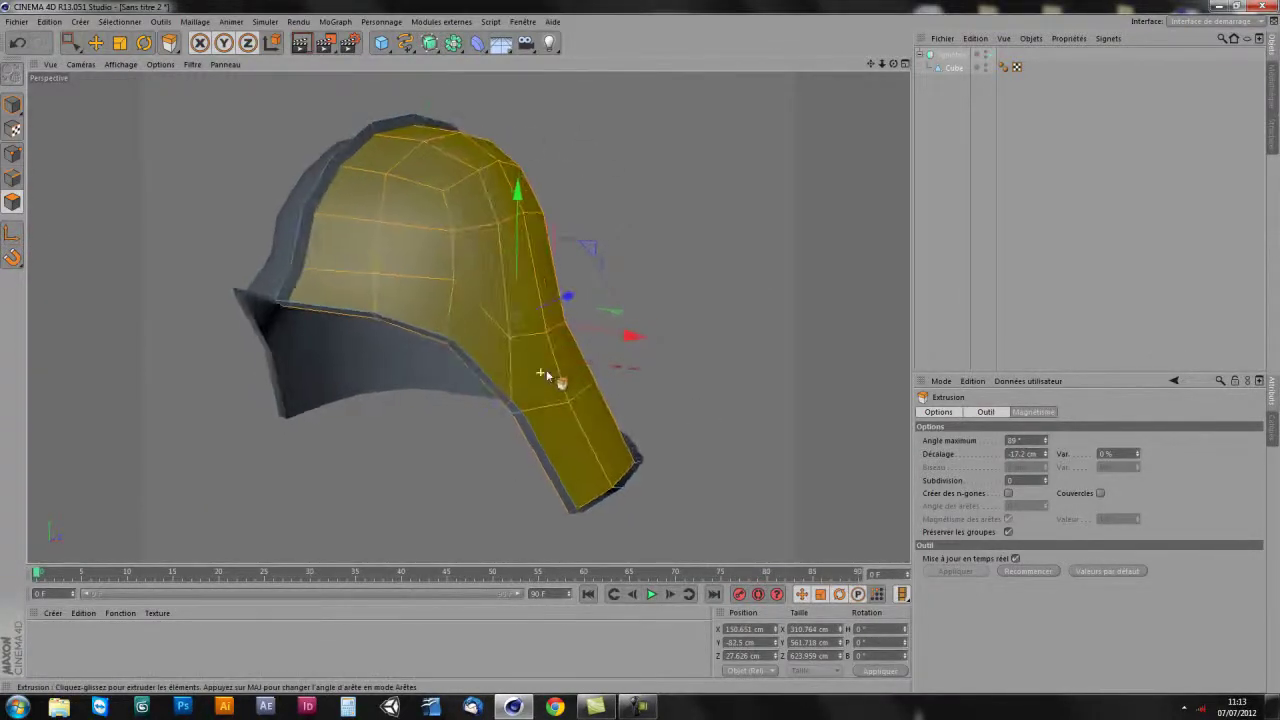
left_click_drag(756, 351, 791, 380, "alt")
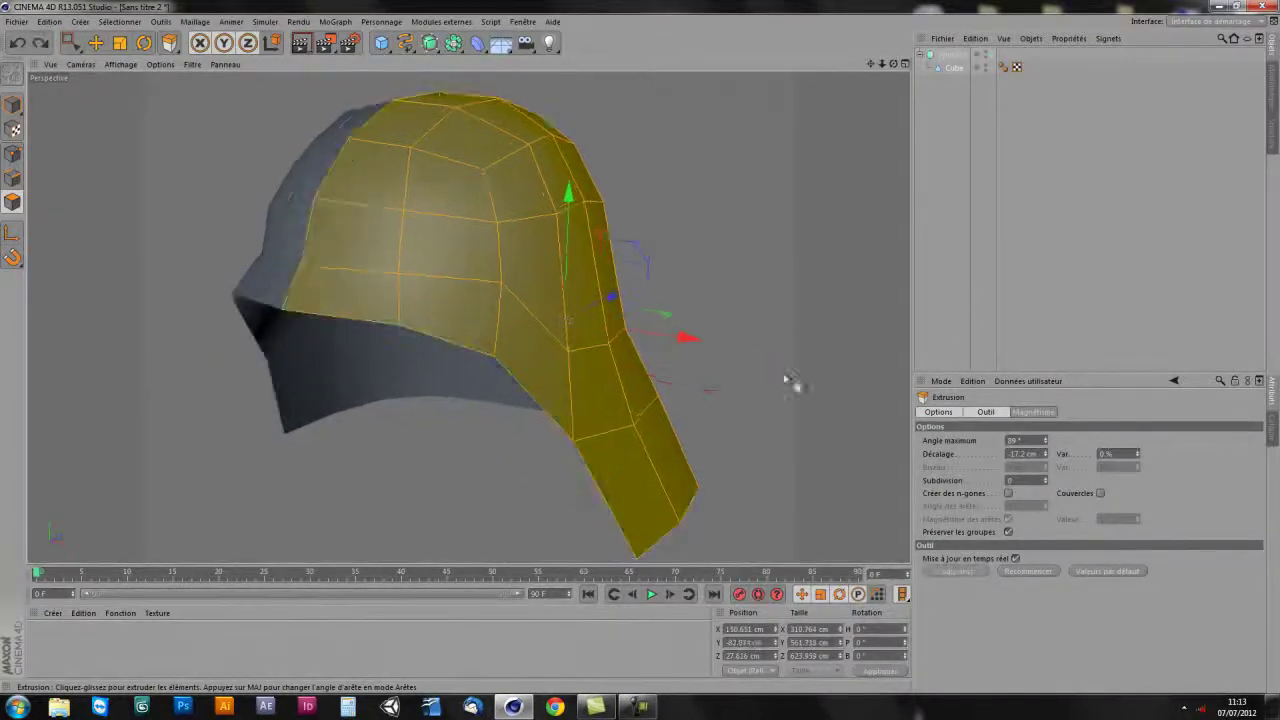
left_click(1100, 494)
mouse_move(790, 375)
left_mouse_down()
mouse_move(559, 322)
mouse_move(527, 356)
mouse_move(556, 326)
left_mouse_up()
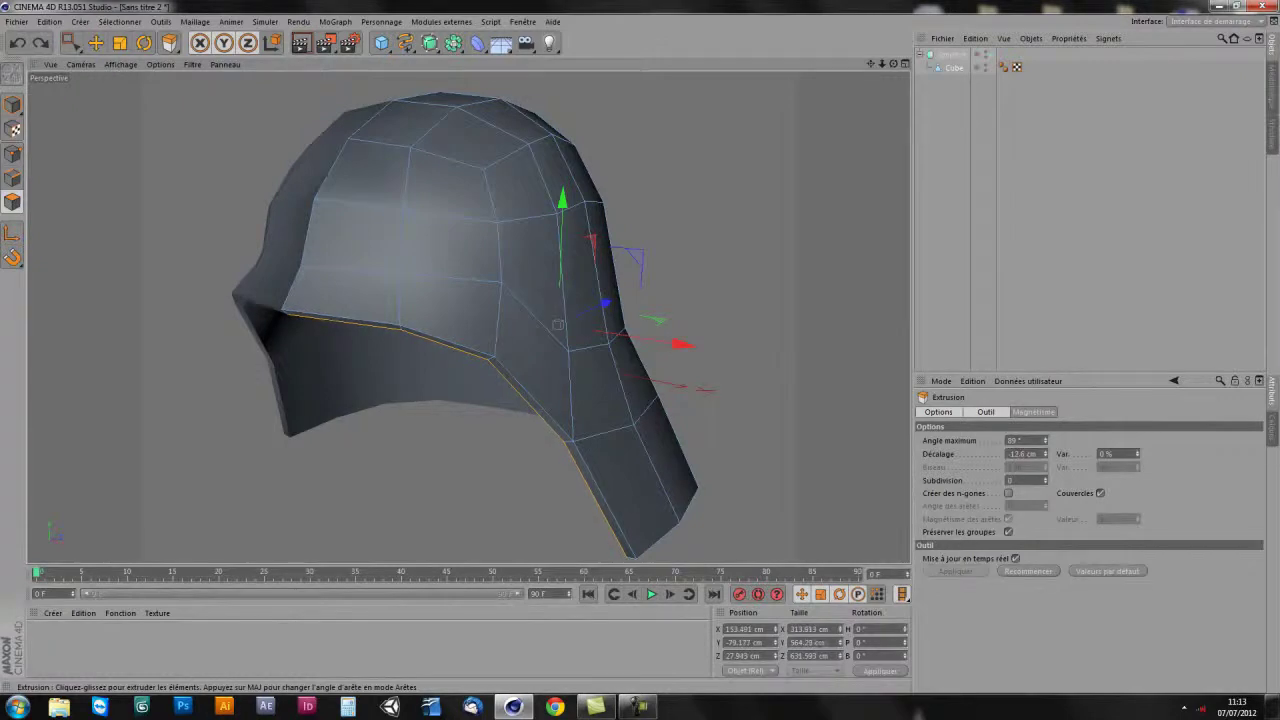
left_click_drag(558, 325, 686, 307, "alt")
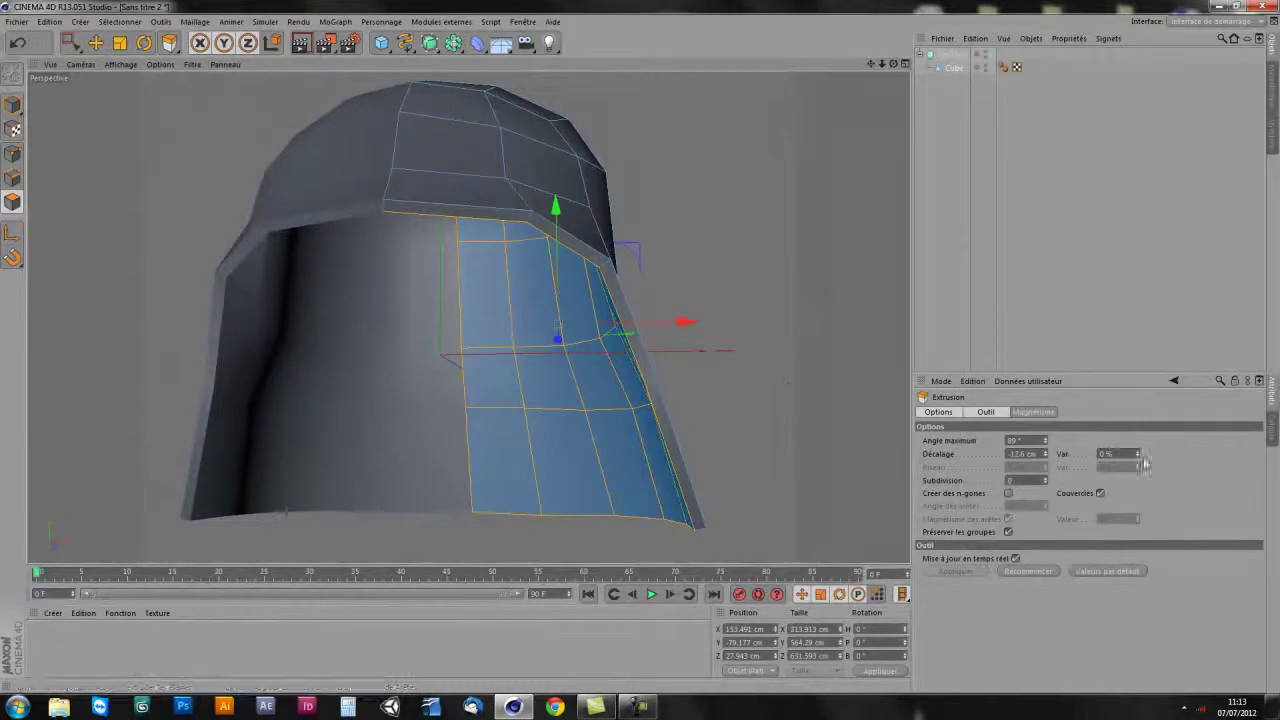
- Change the extrusion offset to -11 cm and review the thickened shell
left_click(1016, 454)
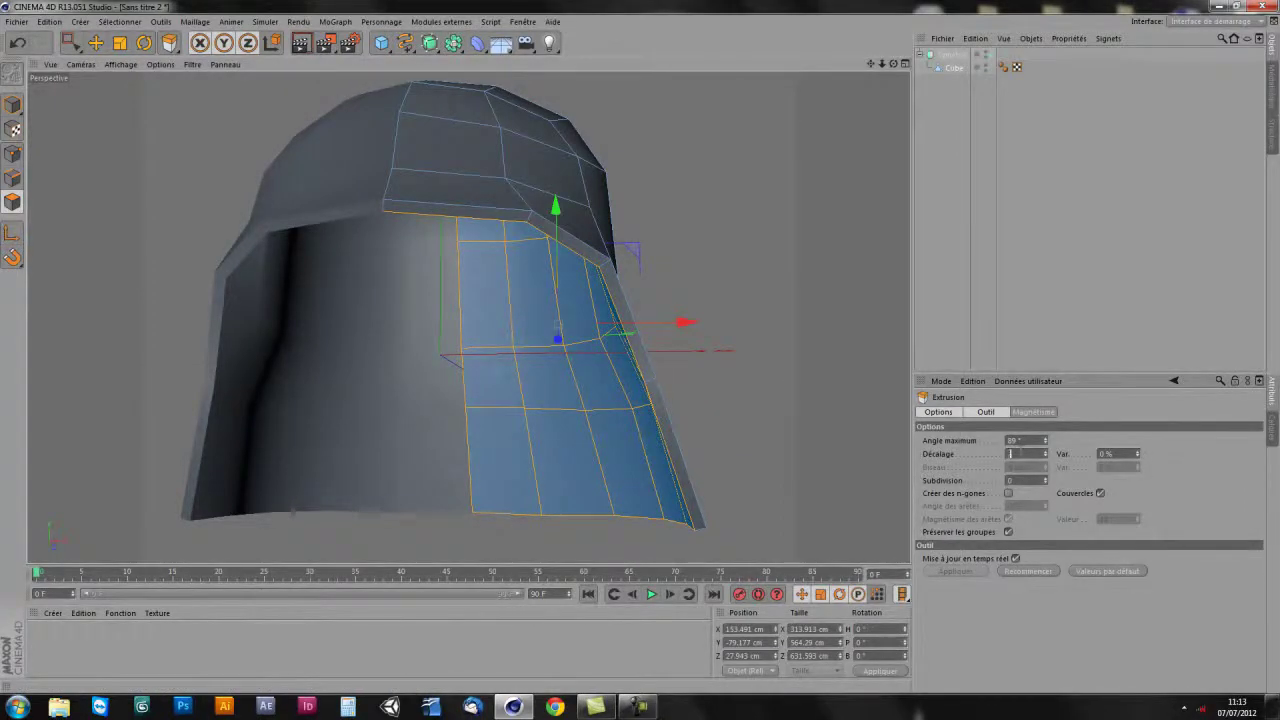
type("11")
key("Return")
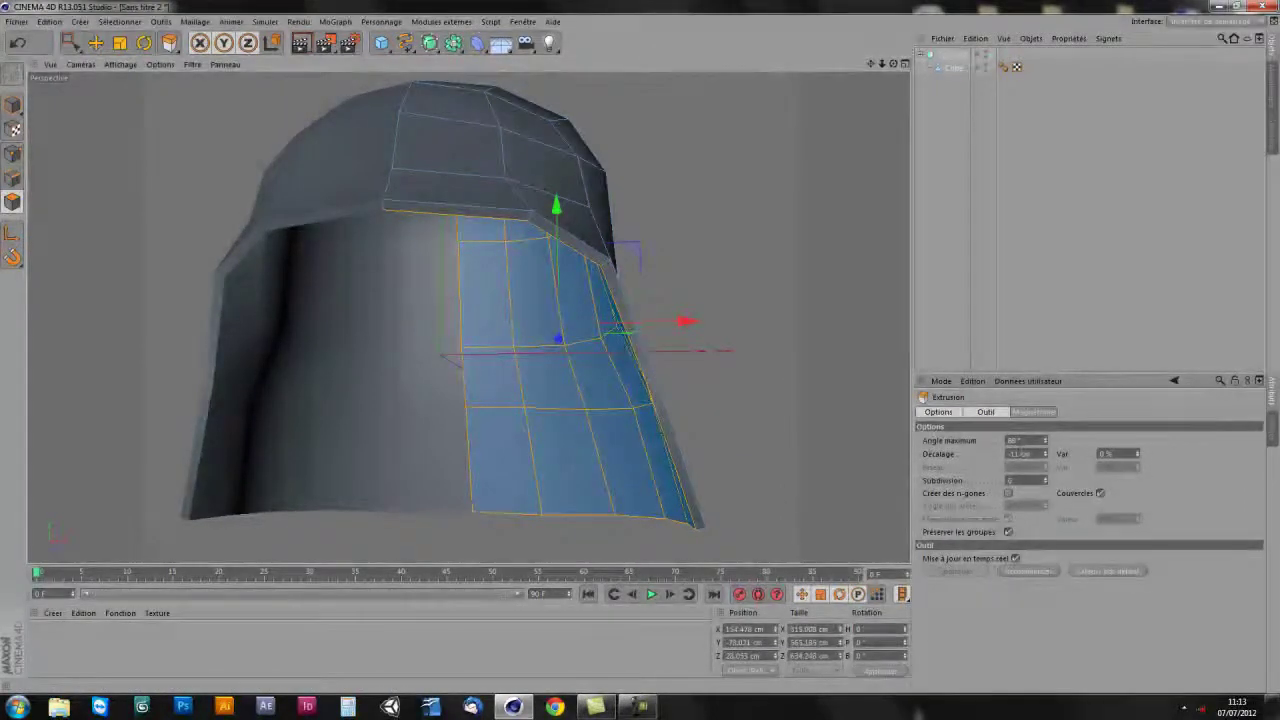
mouse_move(712, 400)
left_mouse_down()
mouse_move(650, 420)
mouse_move(677, 371)
mouse_move(491, 491)
mouse_move(663, 400)
mouse_move(655, 387)
mouse_move(688, 406)
mouse_move(571, 443)
left_mouse_up()
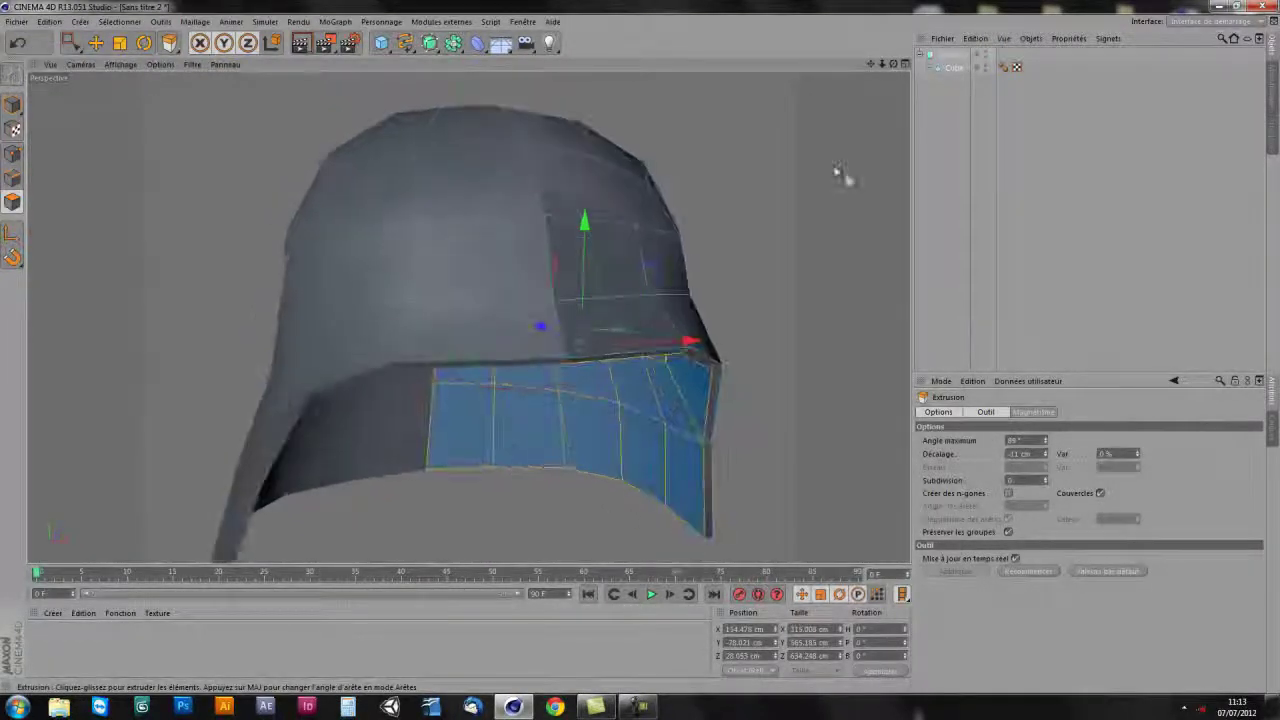
left_click_drag(580, 346, 790, 385, "alt")
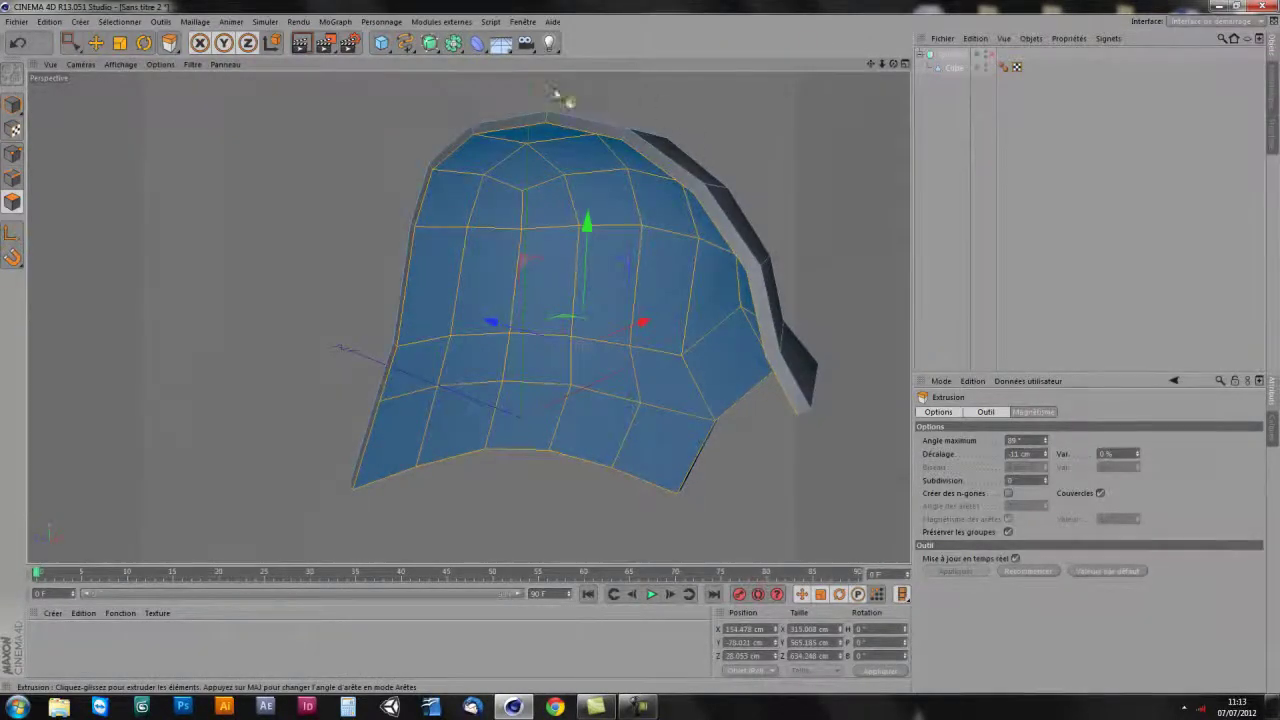
mouse_move(672, 384)
left_mouse_down("alt")
mouse_move(629, 409)
mouse_move(640, 420)
left_mouse_up("alt")
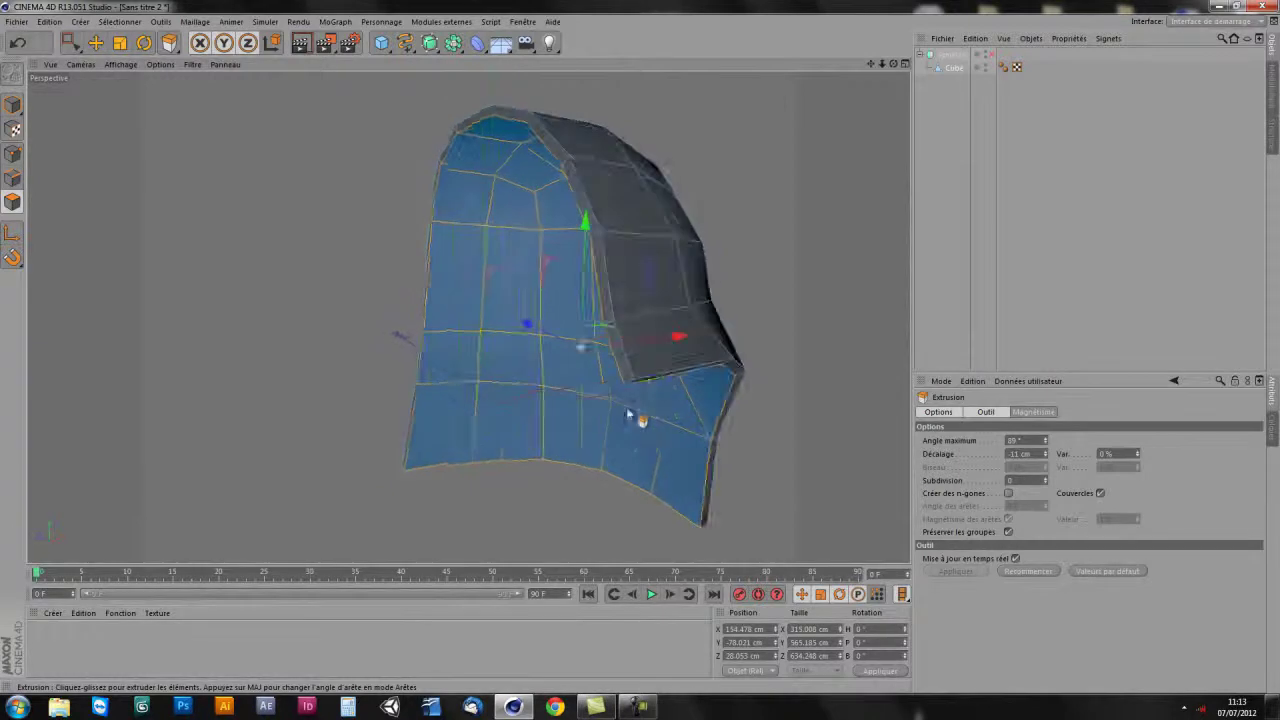
middle_click(571, 409)
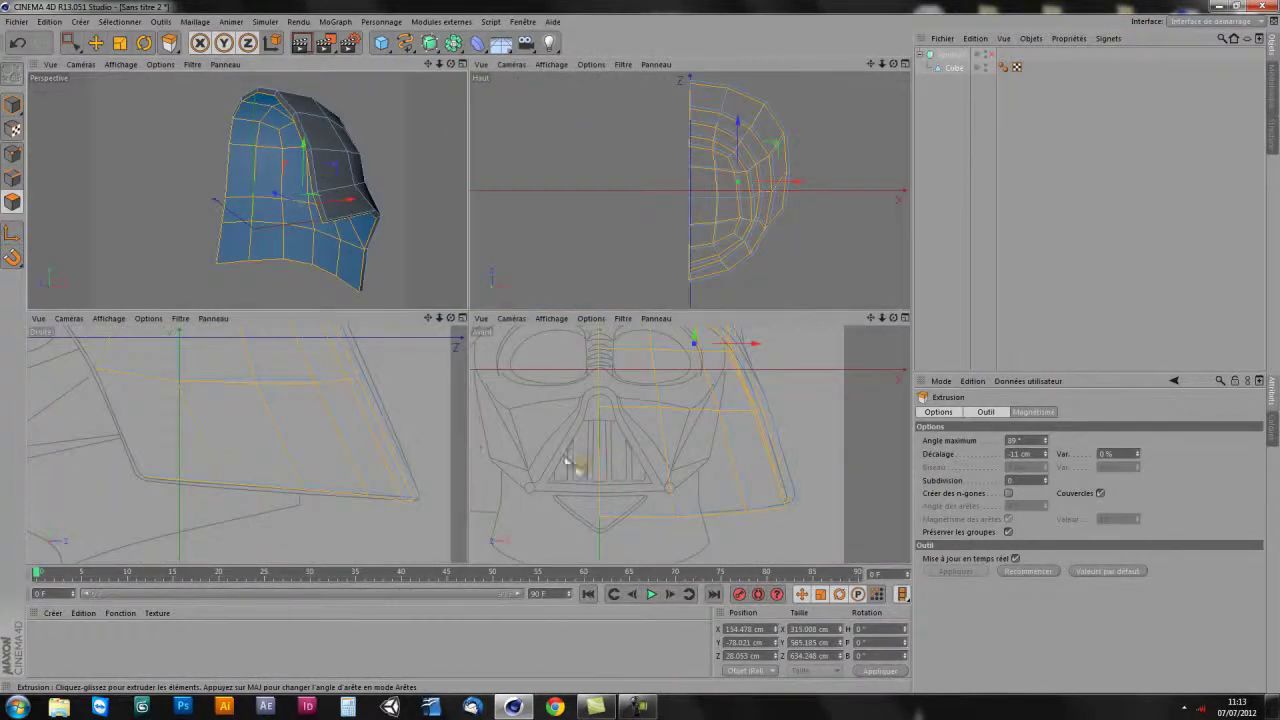
- In the front view, rectangle-select the centre seam points, then clear the selection
middle_click(566, 462)
scroll(600, 465, "down", 4)
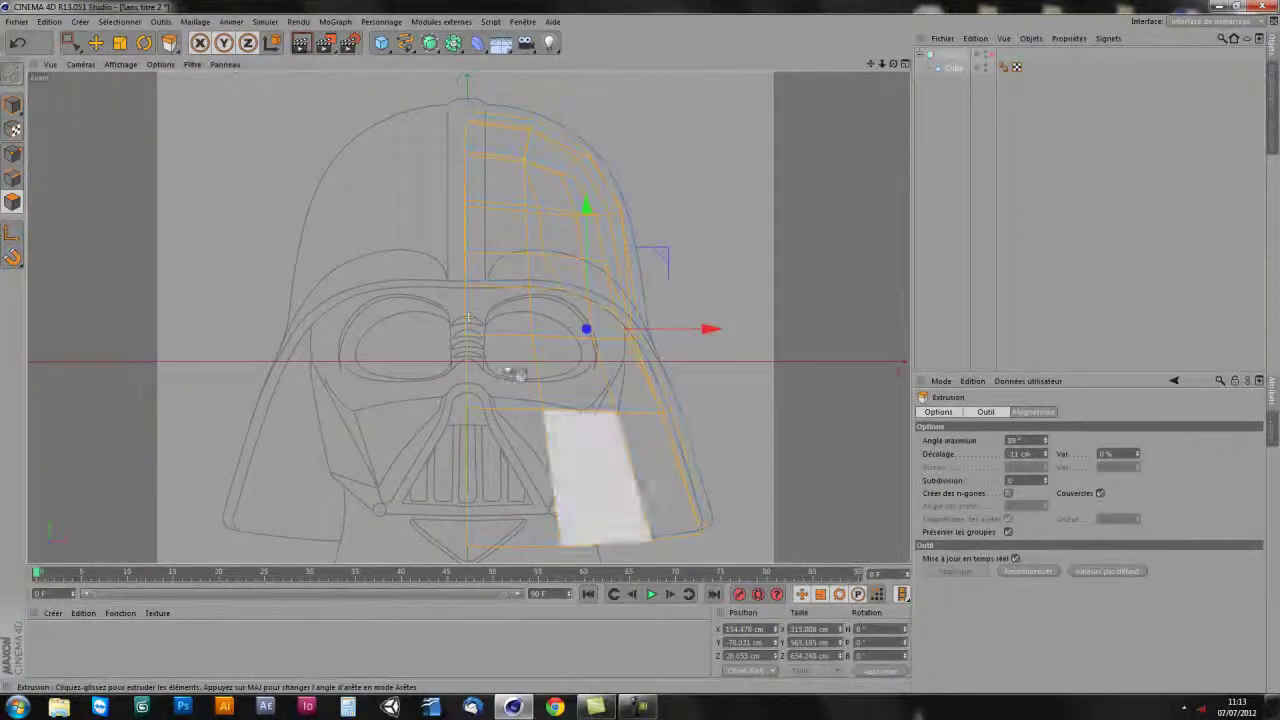
left_click(71, 42)
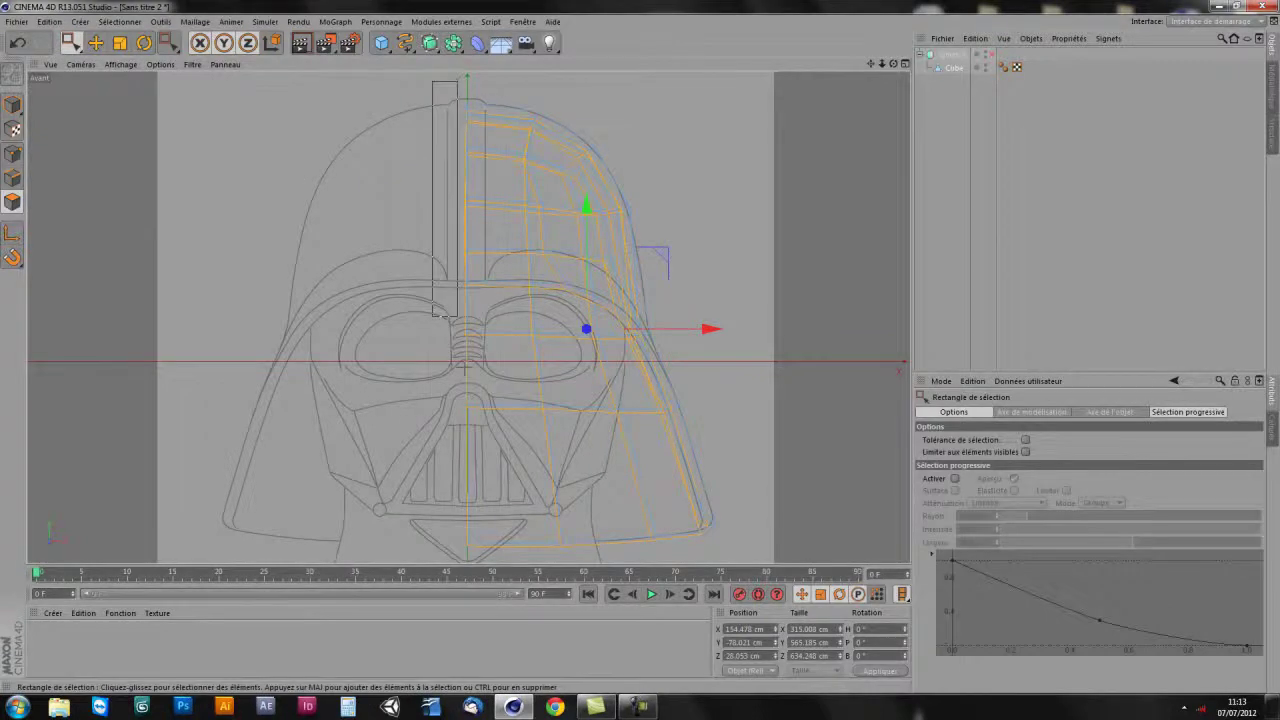
left_click_drag(446, 313, 458, 316)
left_click(507, 478)
- Orbit and zoom the perspective view to check the smooth, mirrored dome
middle_click(500, 250)
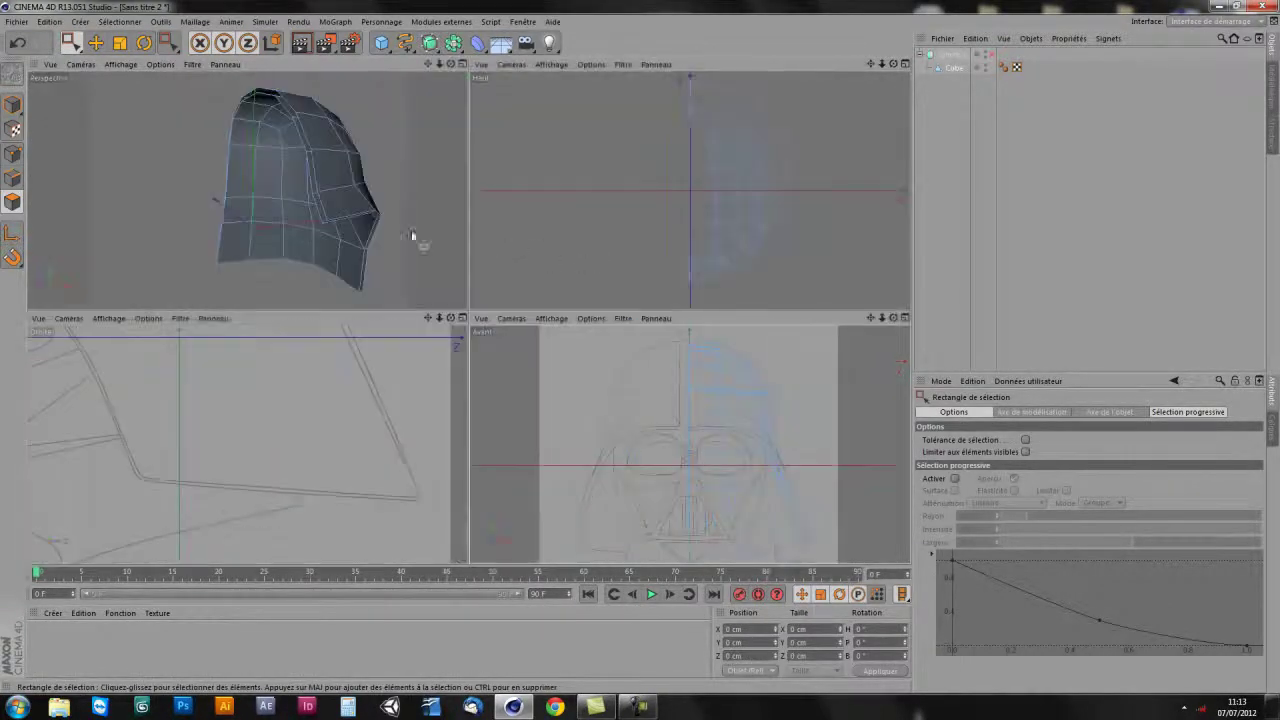
middle_click(411, 235)
mouse_move(466, 354)
left_mouse_down("alt")
mouse_move(766, 451)
mouse_move(652, 198)
left_mouse_up("alt")
mouse_move(281, 313)
left_mouse_down("alt")
mouse_move(560, 386)
mouse_move(443, 337)
mouse_move(786, 274)
left_mouse_up("alt")
right_click_drag(786, 274, 686, 137, "alt")
left_click_drag(686, 137, 665, 150, "alt")
right_click_drag(665, 150, 540, 260, "alt")
left_click_drag(540, 260, 520, 330, "alt")
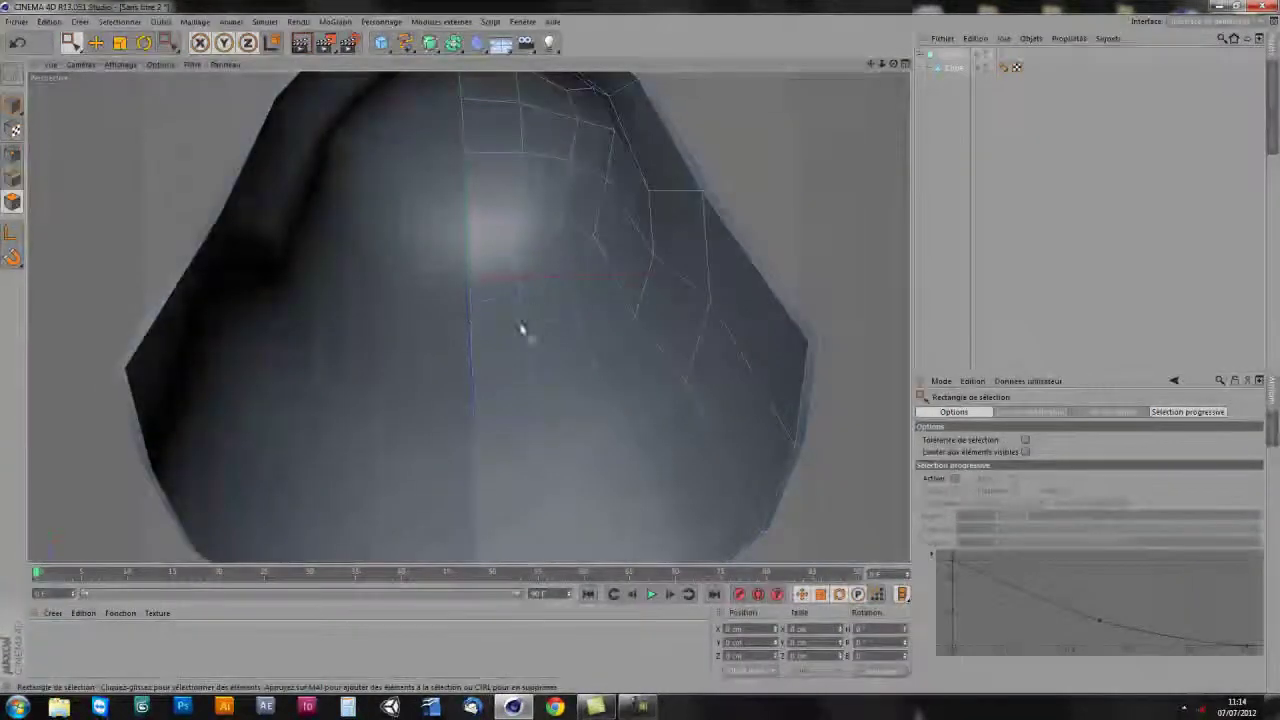
right_click_drag(521, 329, 551, 391, "alt")
left_click_drag(551, 391, 531, 354, "alt")
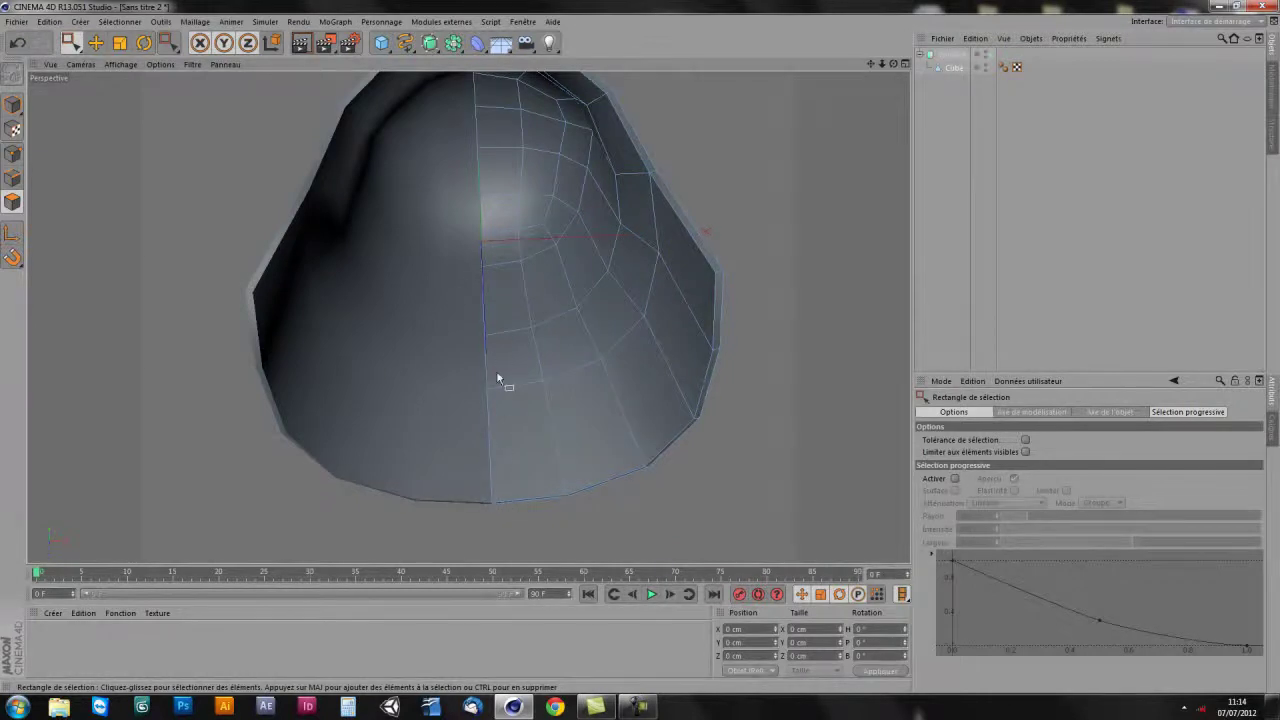
- Select the Cube helmet mesh and switch to Points mode
left_click(948, 117)
left_click_drag(601, 433, 551, 503, "alt")
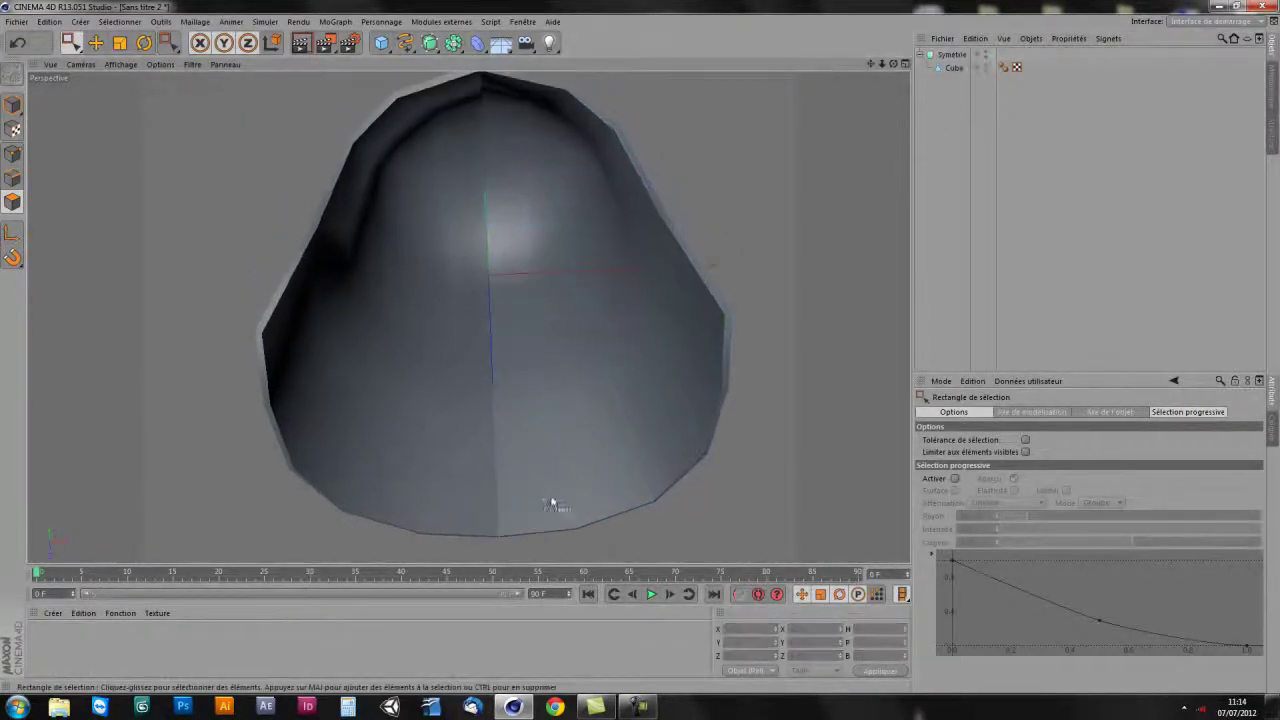
mouse_move(479, 183)
left_mouse_down("alt")
mouse_move(503, 123)
mouse_move(569, 437)
mouse_move(598, 338)
mouse_move(608, 428)
mouse_move(630, 340)
left_mouse_up("alt")
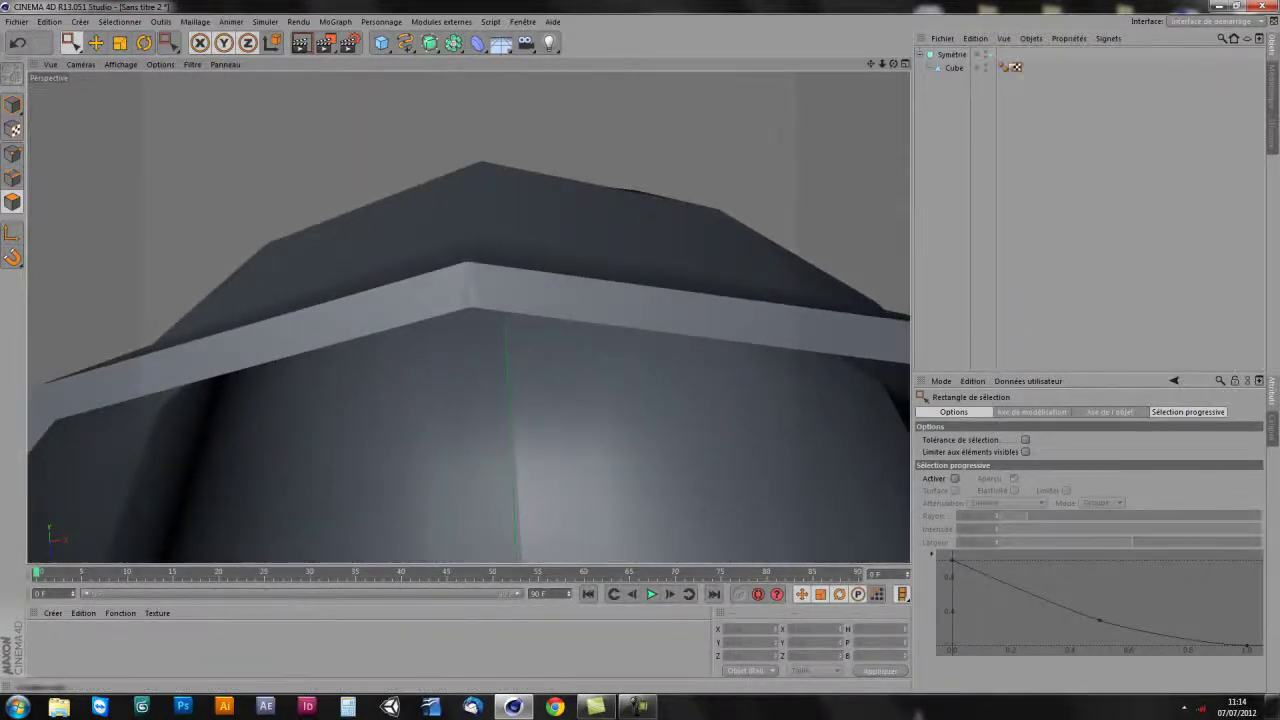
left_click(950, 70)
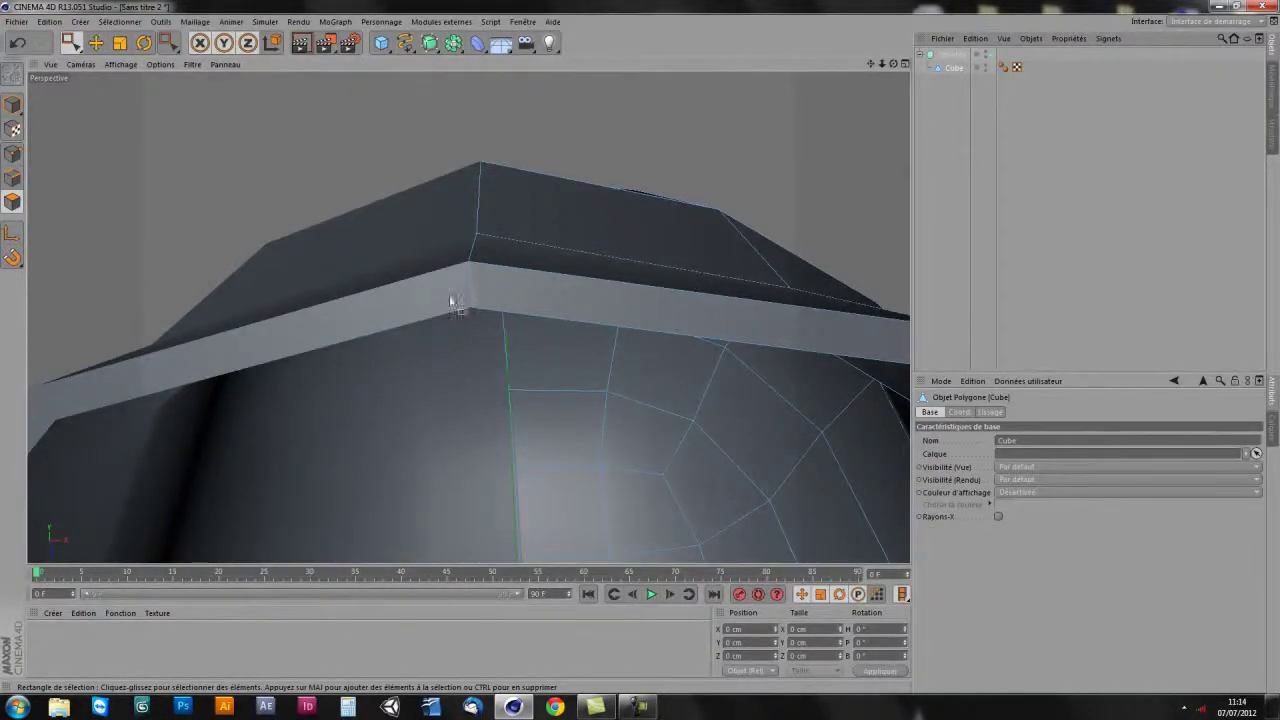
left_click(12, 153)
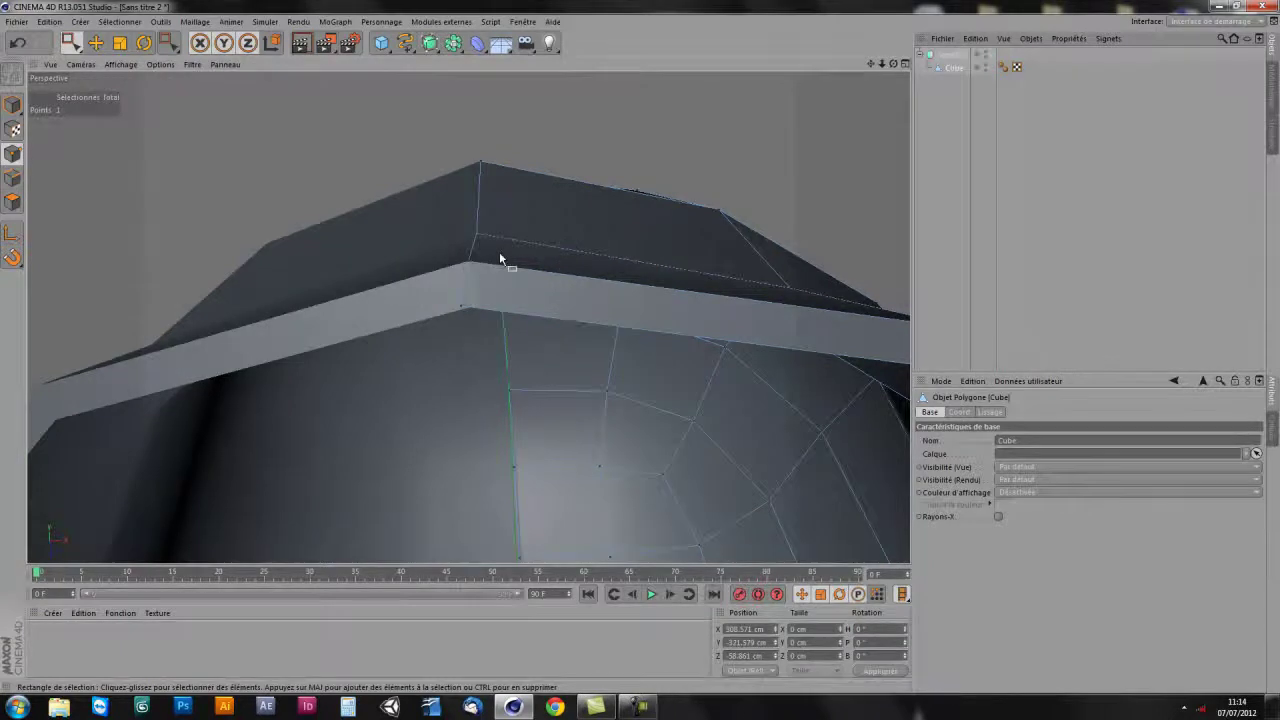
- Box-select the centre seam column of points and set their Position X to 0 cm
scroll(500, 258, "down", 5)
mouse_move(386, 423)
left_mouse_down("alt")
mouse_move(568, 393)
mouse_move(655, 405)
left_mouse_up("alt")
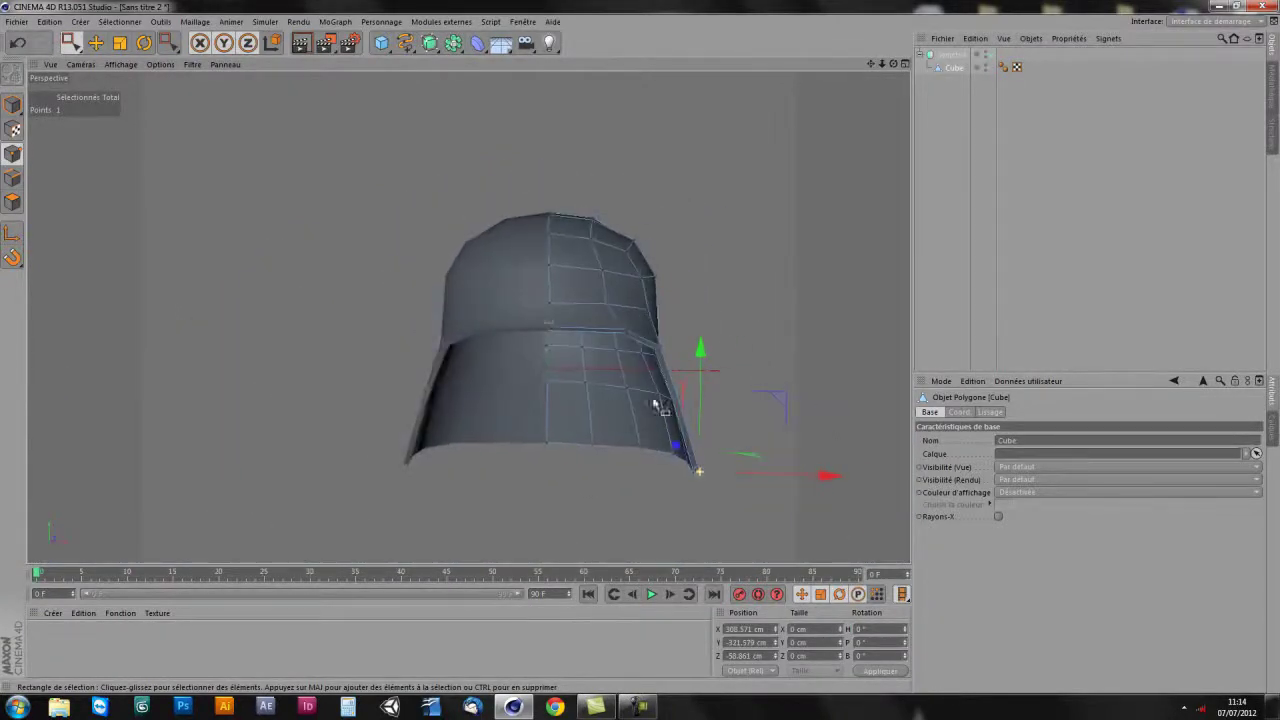
left_click_drag(567, 490, 565, 505)
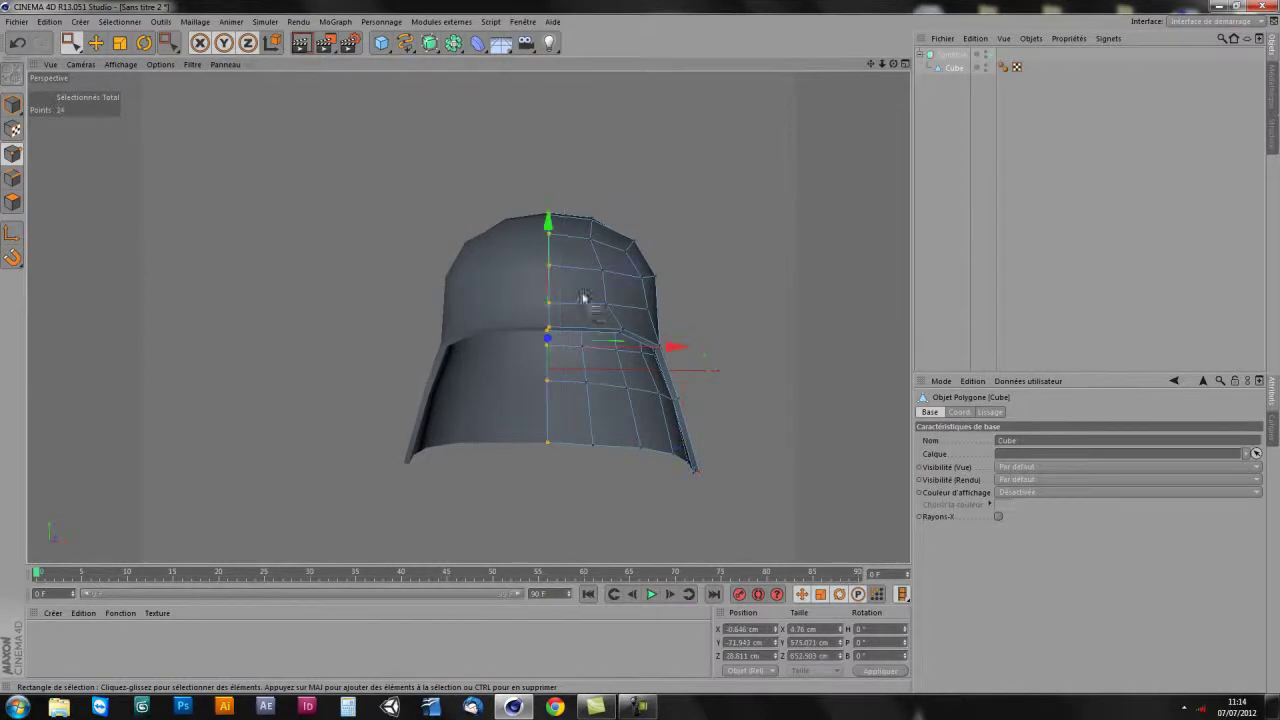
left_click(745, 628)
type("0")
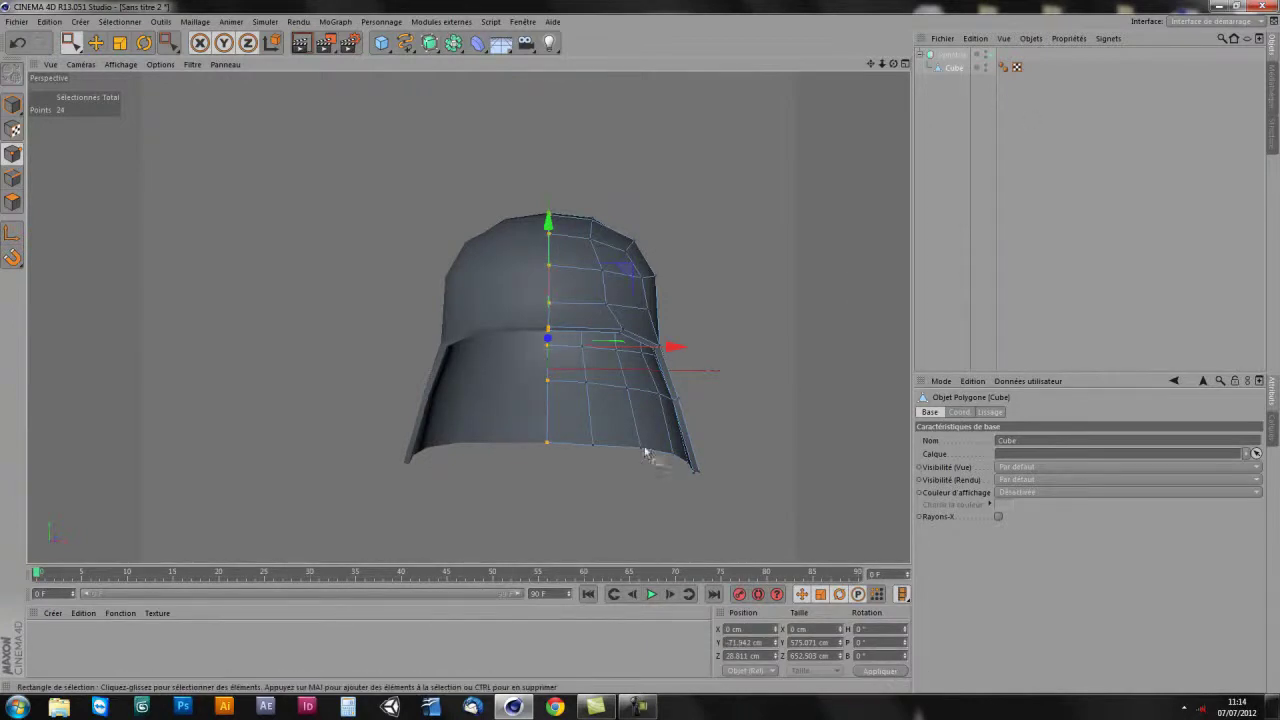
left_click(737, 441)
left_click_drag(737, 441, 581, 468, "alt")
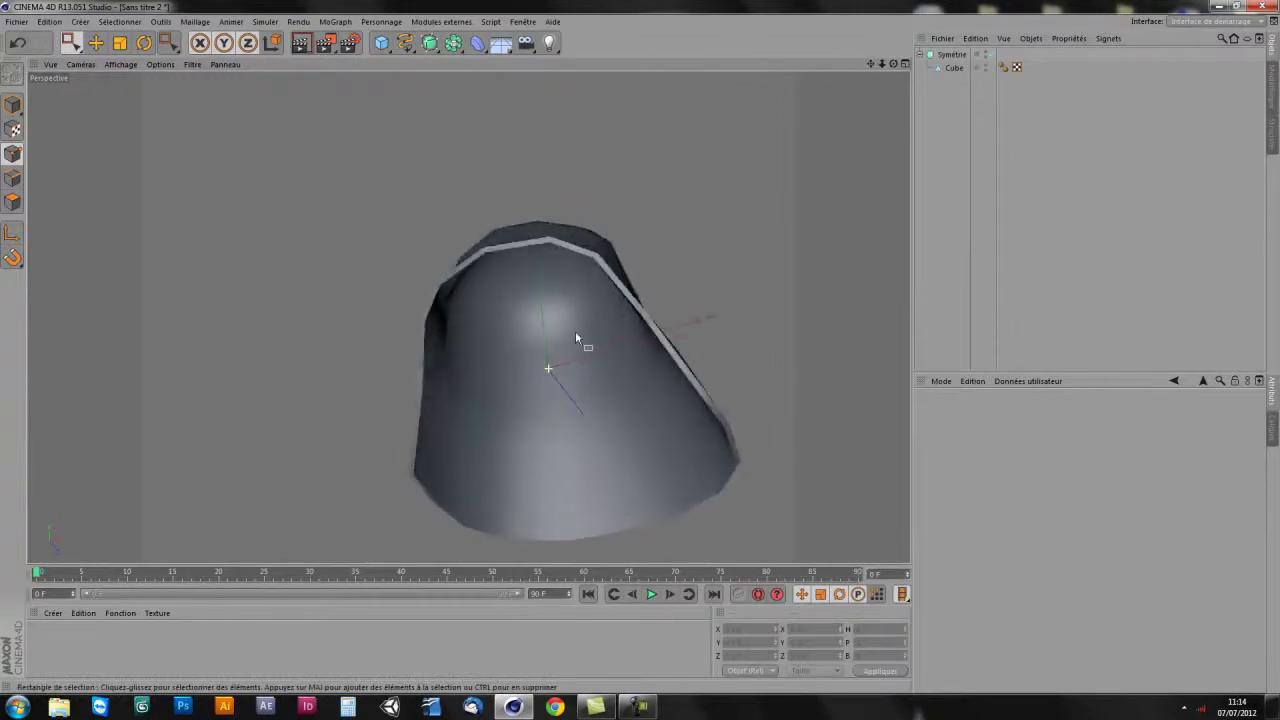
- Select the Cube, frame the side of the helmet, and switch to Polygons mode
left_click(953, 67)
mouse_move(560, 306)
left_mouse_down("alt")
mouse_move(551, 297)
mouse_move(570, 307)
mouse_move(648, 250)
left_mouse_up("alt")
mouse_move(466, 337)
left_mouse_down("alt")
mouse_move(535, 320)
mouse_move(563, 249)
mouse_move(590, 260)
mouse_move(471, 312)
mouse_move(503, 306)
mouse_move(432, 267)
left_mouse_up("alt")
mouse_move(651, 374)
left_mouse_down("alt")
mouse_move(617, 363)
mouse_move(577, 434)
mouse_move(548, 375)
mouse_move(606, 374)
mouse_move(549, 385)
left_mouse_up("alt")
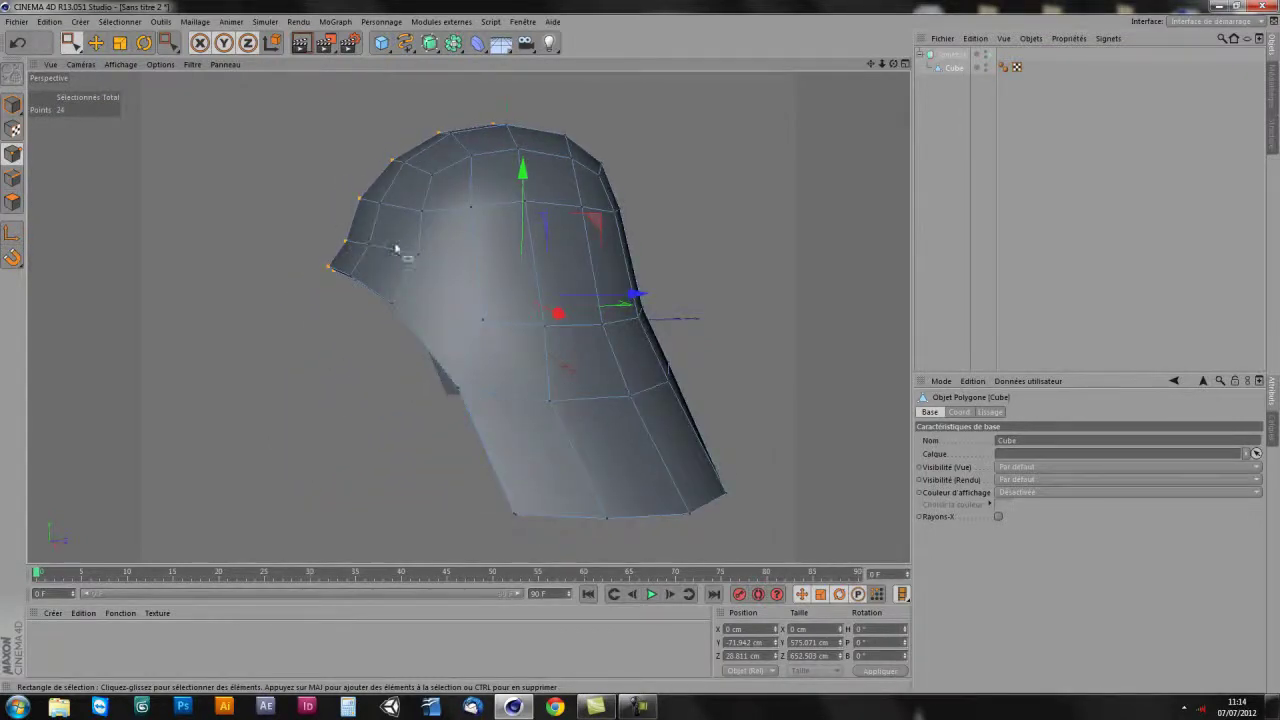
left_click_drag(668, 311, 609, 343, "alt")
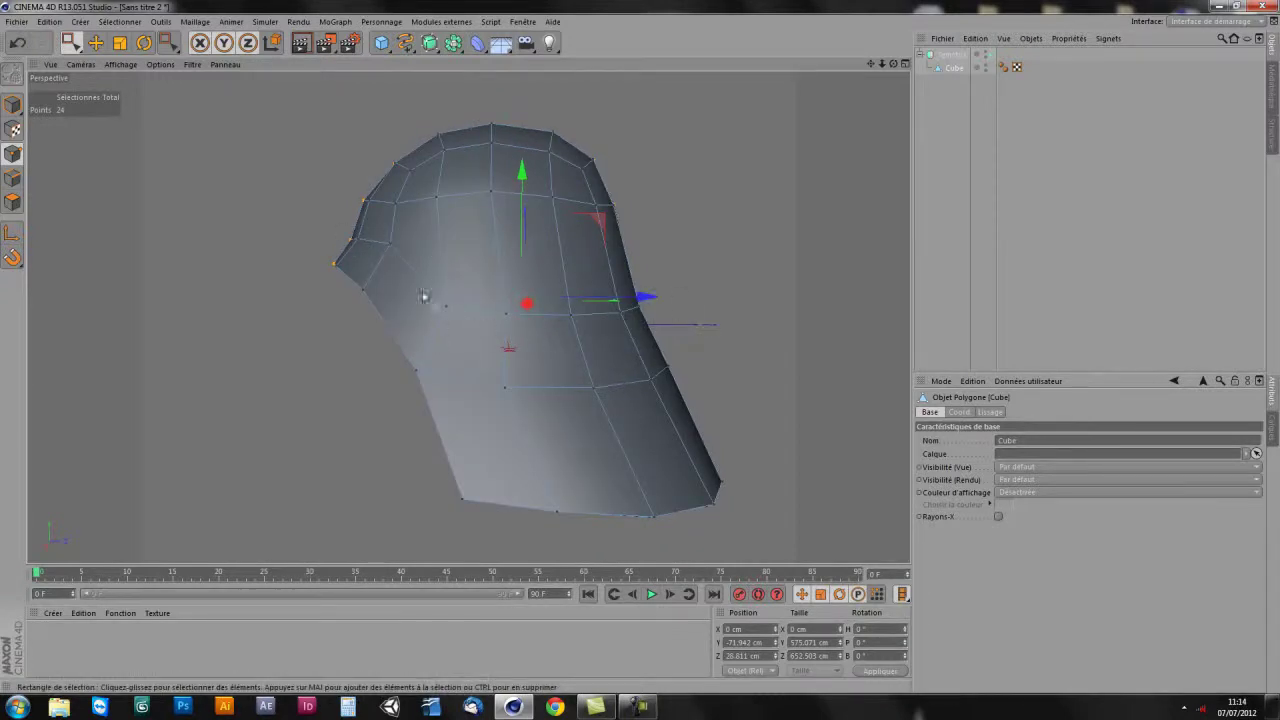
left_click_drag(392, 234, 494, 329, "alt")
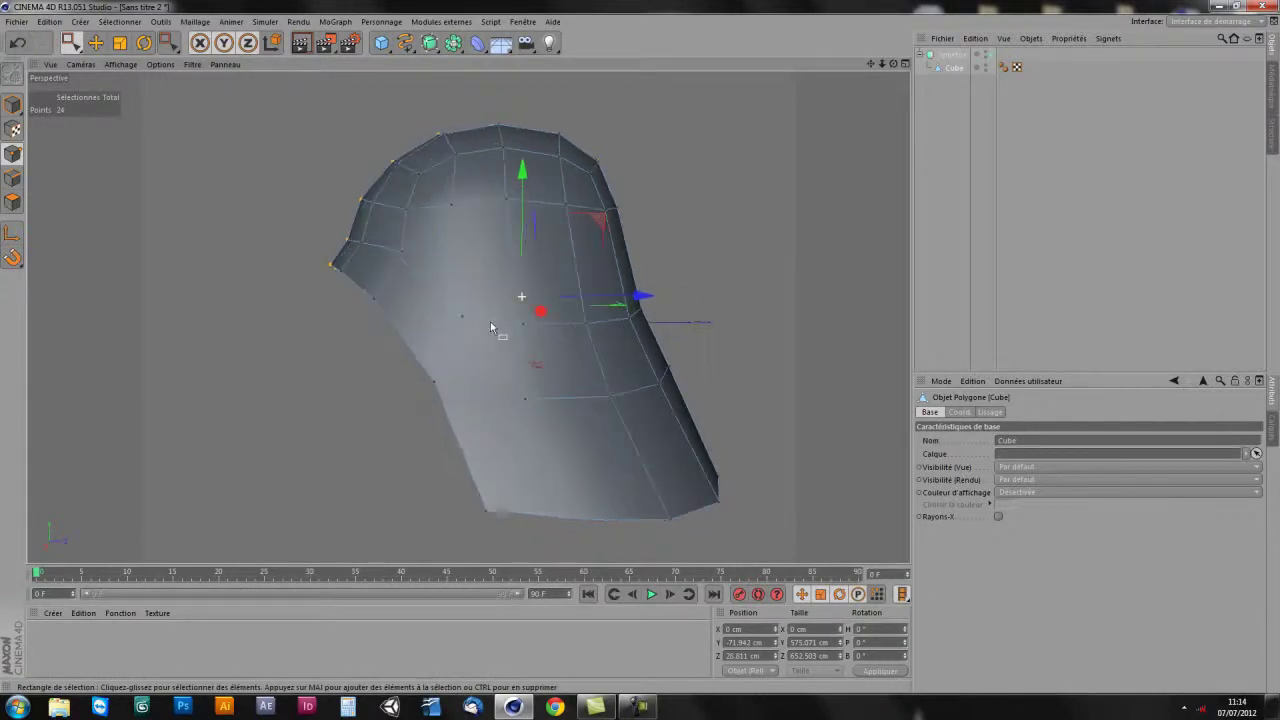
scroll(494, 329, "up", 3)
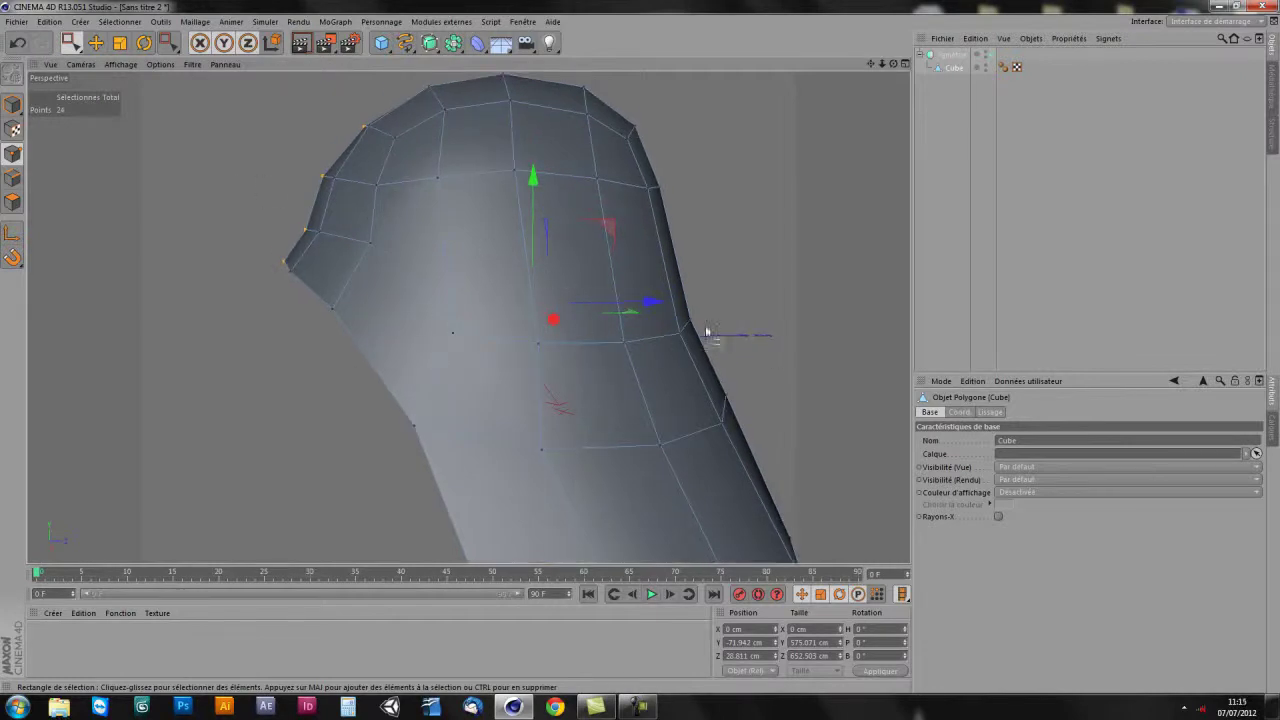
left_click(12, 201)
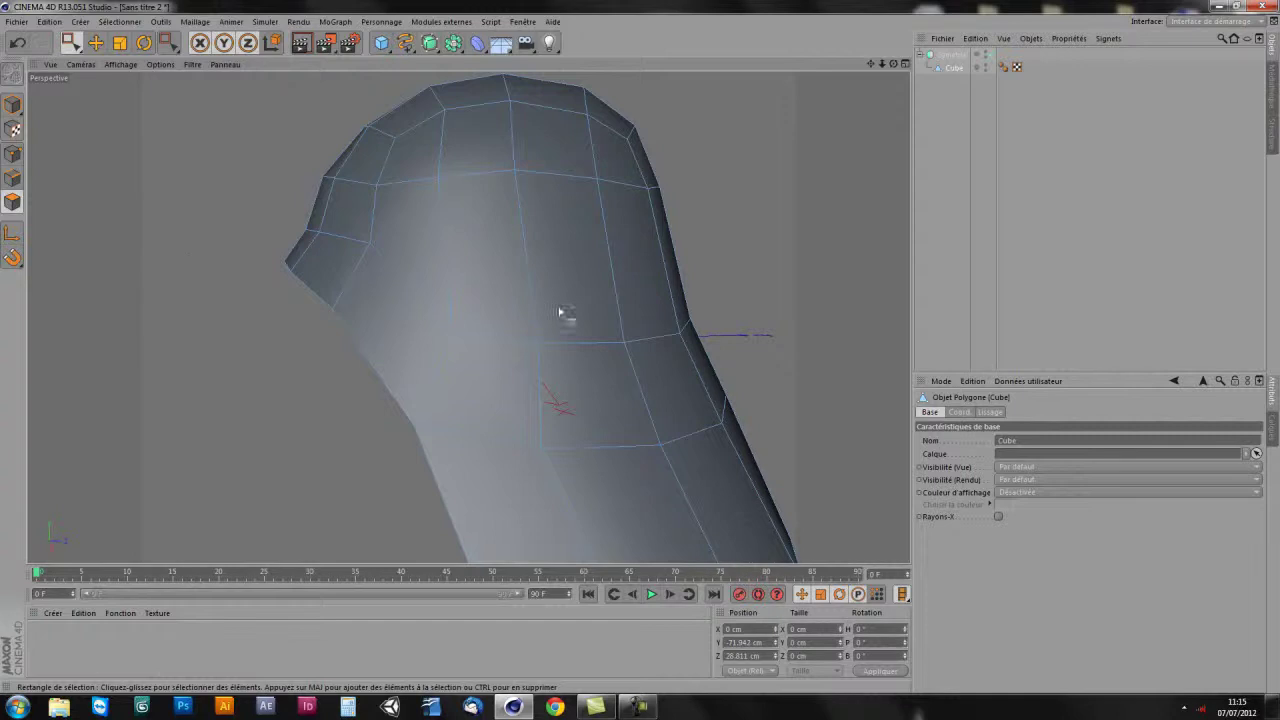
- Pick the Knife from the polygon context menu and cut across the helmet's side polygons
right_click(707, 193)
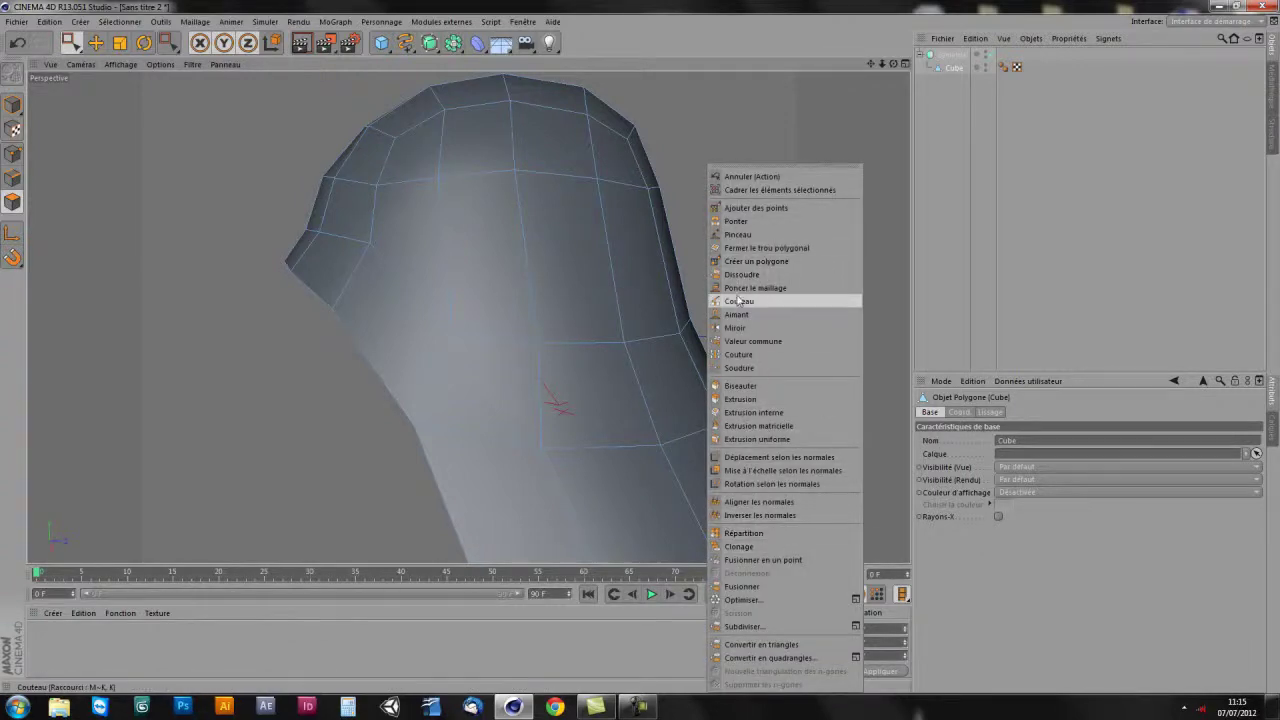
left_click(739, 301)
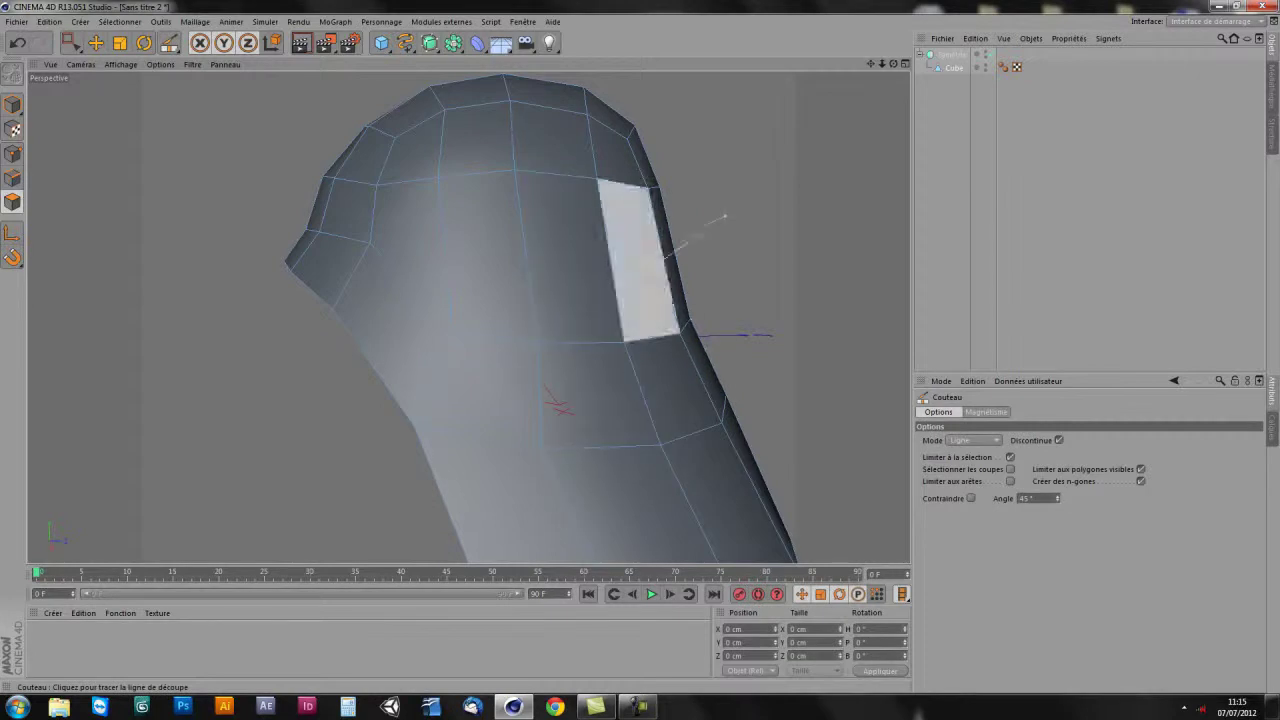
left_click_drag(604, 265, 721, 213)
left_click_drag(511, 249, 511, 249, "alt")
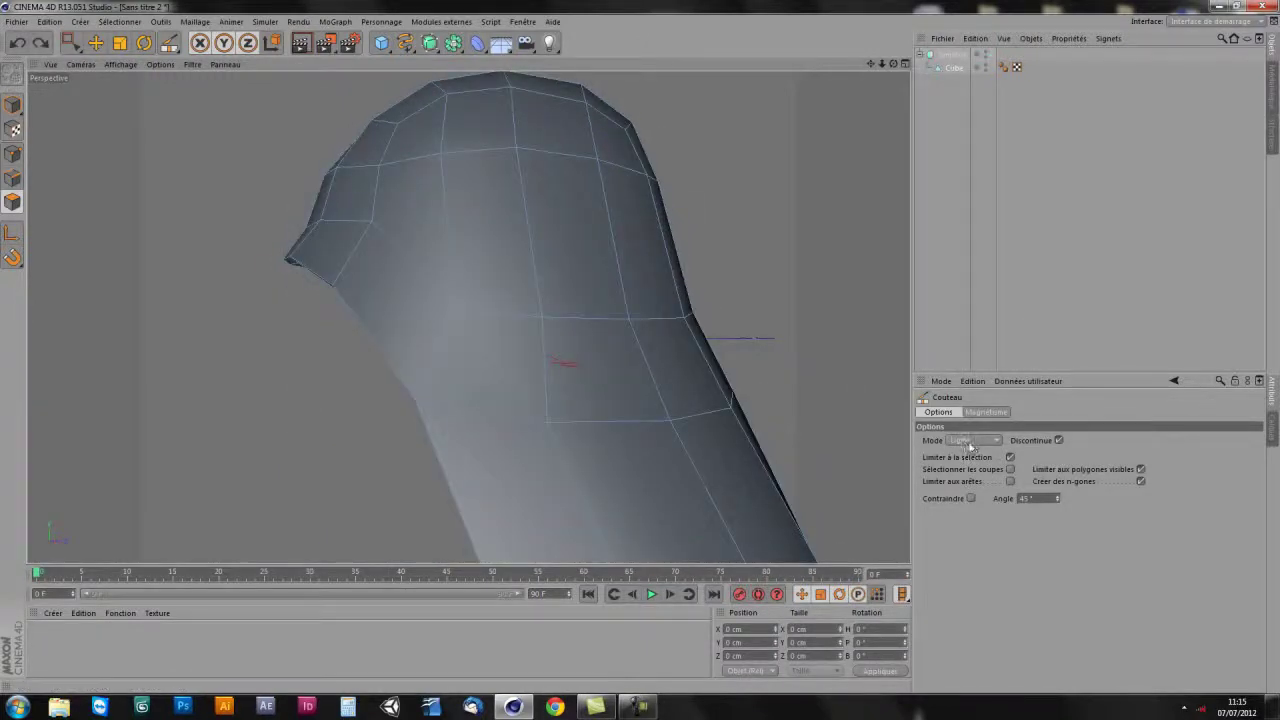
mouse_move(759, 228)
left_mouse_down()
mouse_move(699, 407)
mouse_move(510, 249)
left_mouse_up()
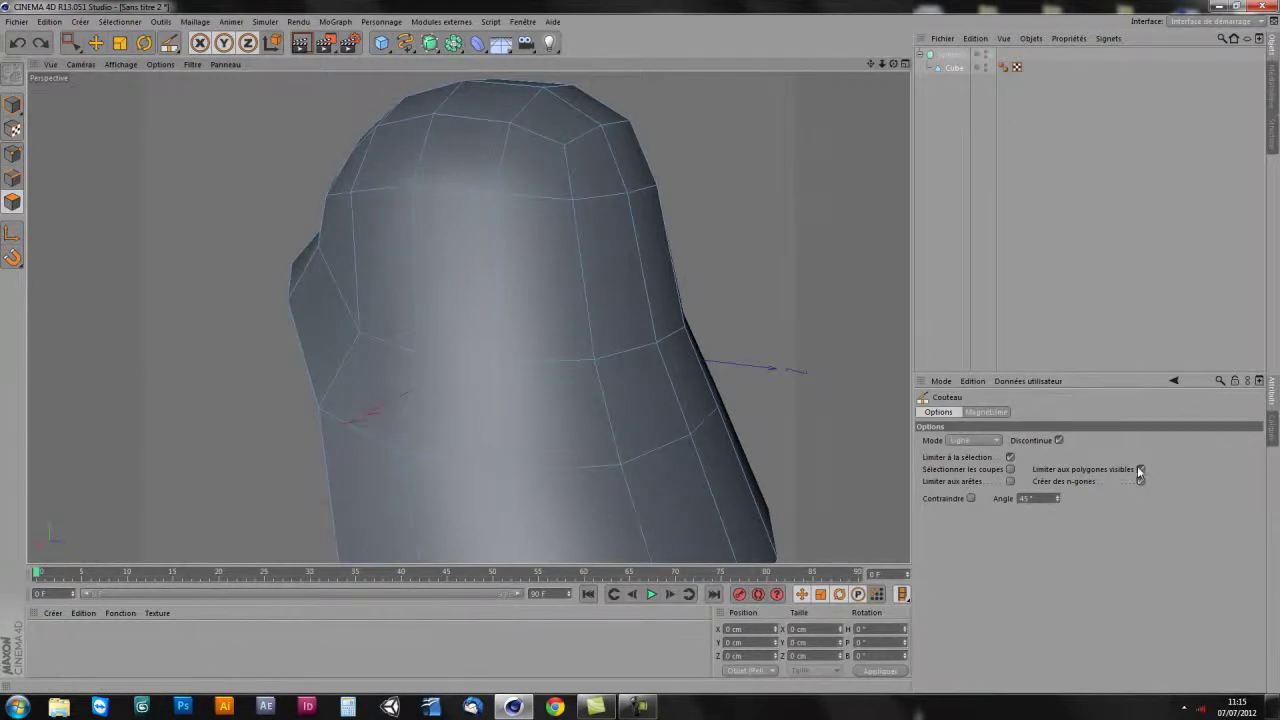
left_click_drag(506, 382, 690, 378, "alt")
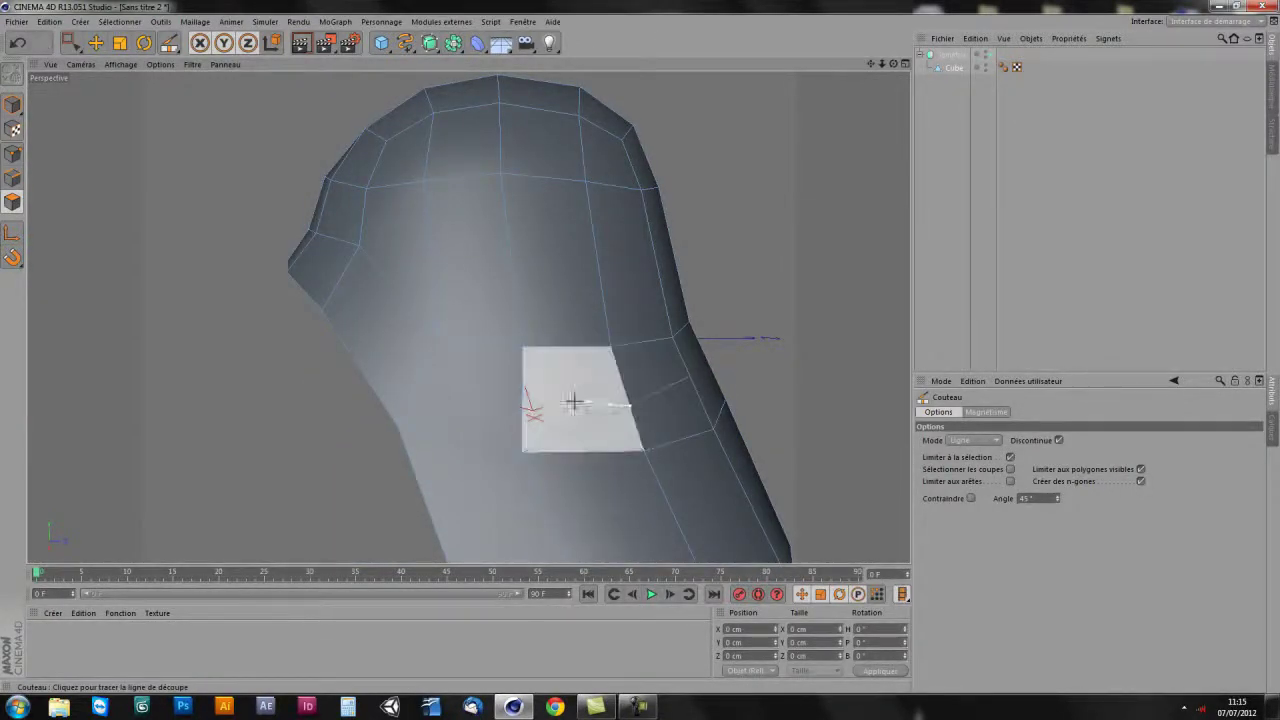
left_click_drag(522, 405, 425, 370)
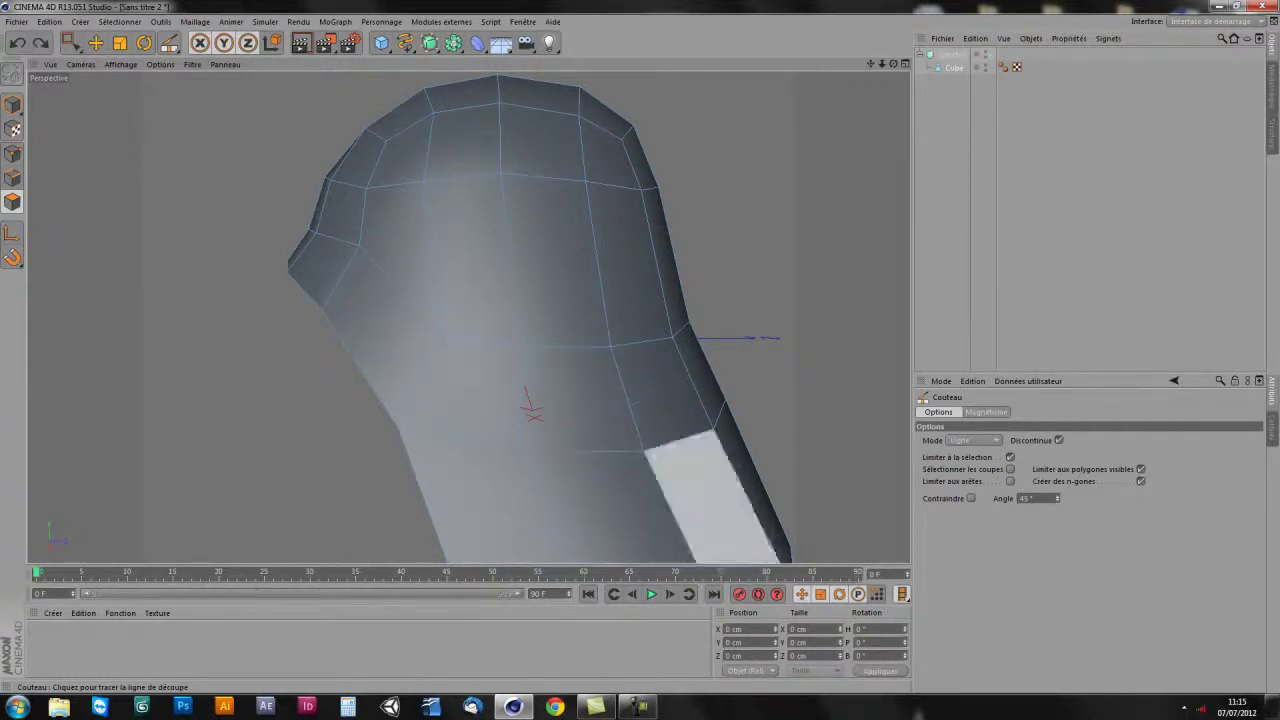
- Switch the Knife to Loop mode and cut a loop low around the helmet's lower band
left_click(976, 441)
left_click(984, 495)
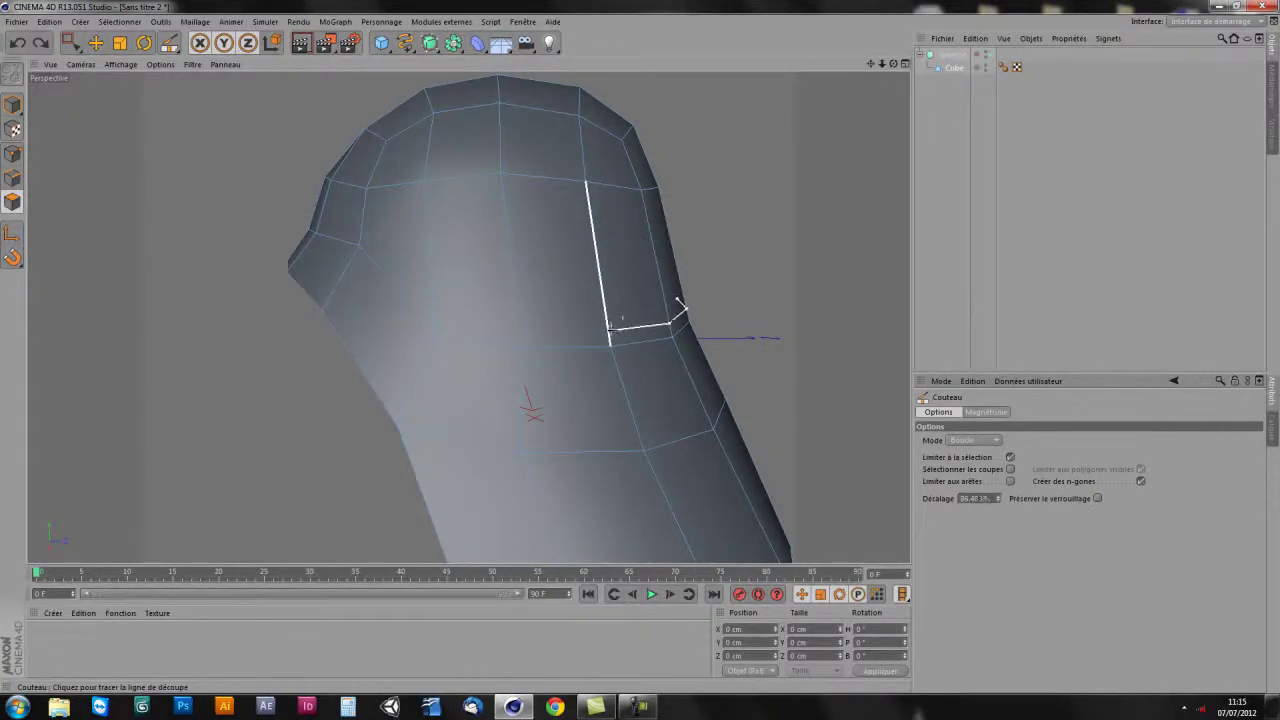
left_click_drag(610, 328, 528, 298, "alt")
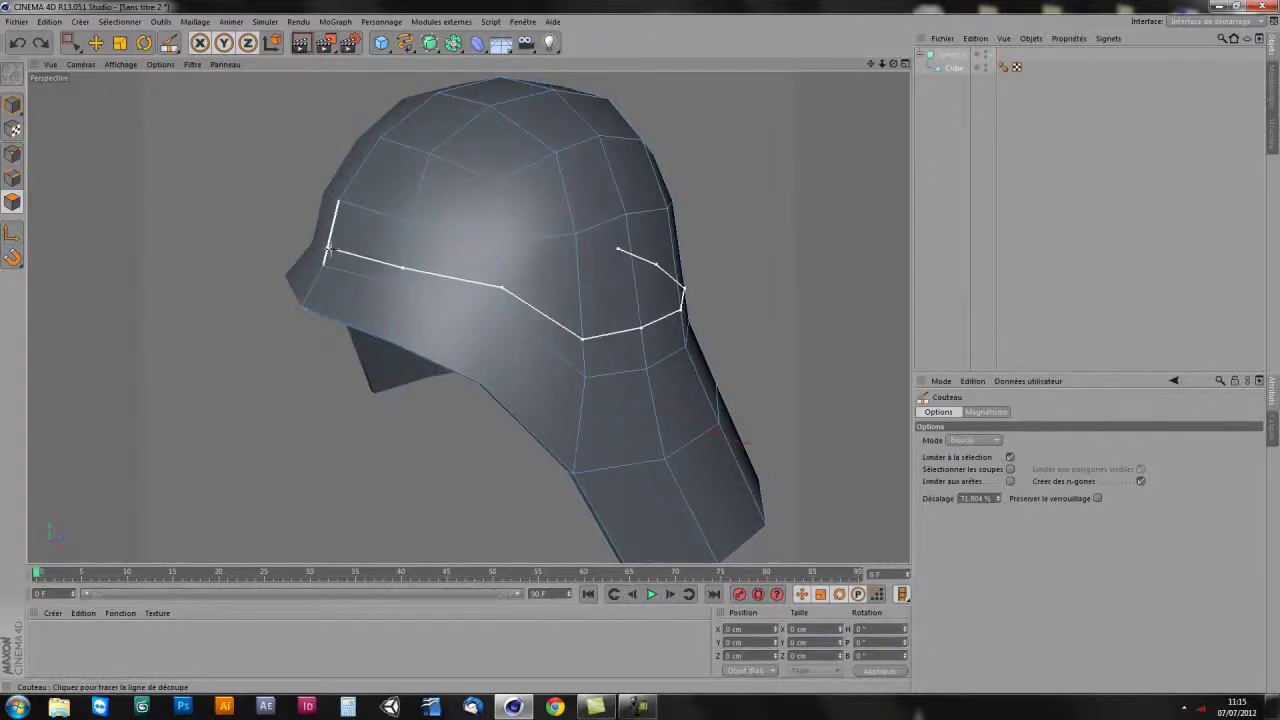
left_click_drag(333, 255, 537, 457, "alt")
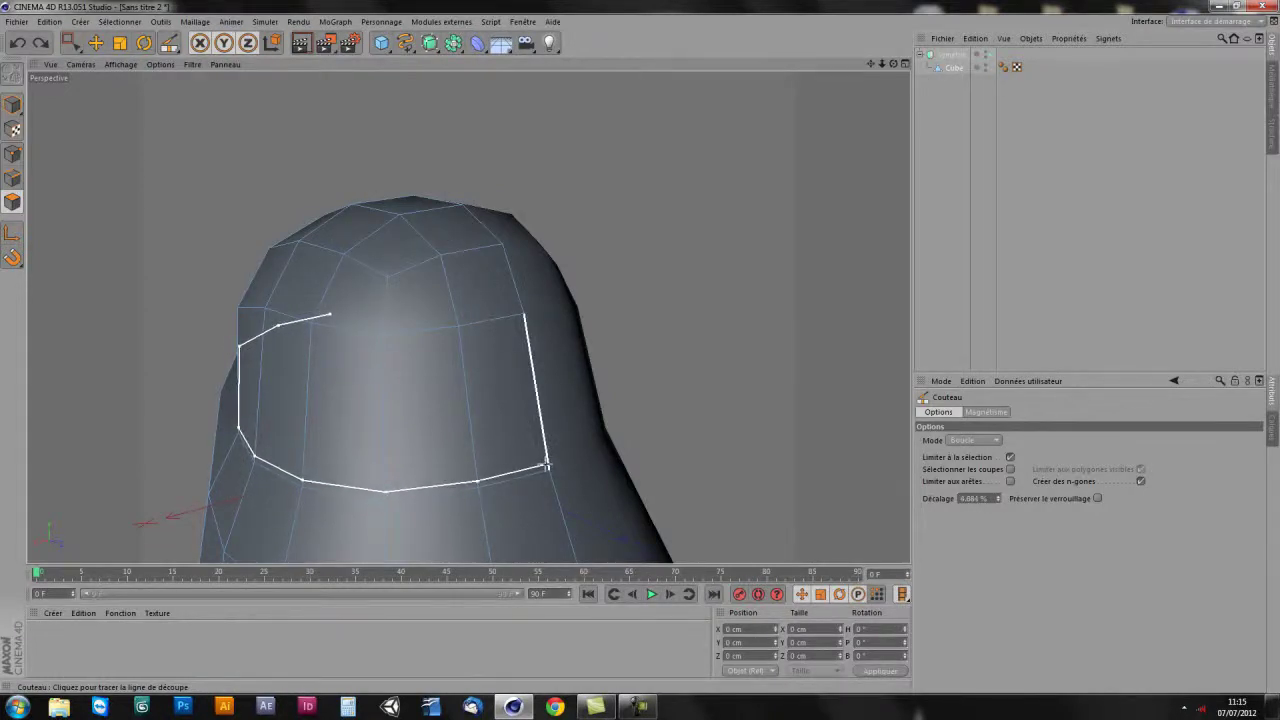
left_click_drag(560, 464, 580, 447, "alt")
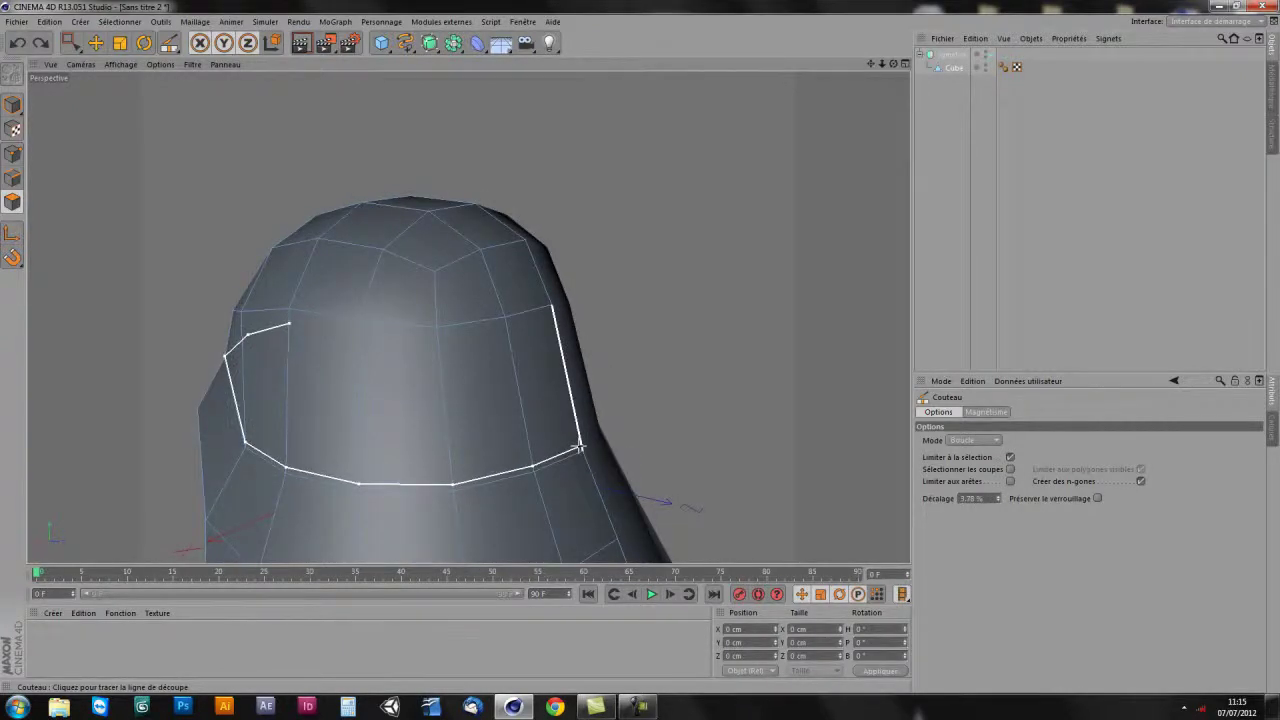
mouse_move(580, 447)
left_mouse_down()
mouse_move(586, 480)
mouse_move(467, 316)
mouse_move(437, 332)
left_mouse_up()
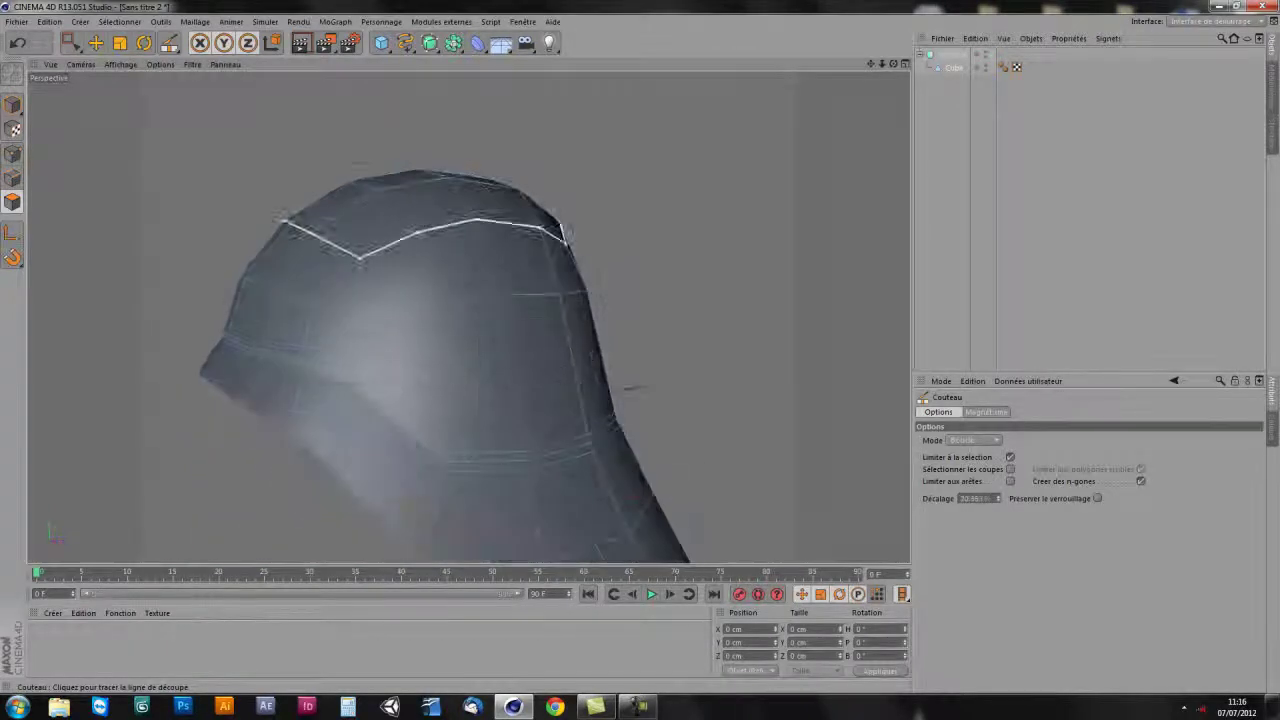
- Add a Hyper NURBS and drag Symétrie into it so the mirrored helmet renders smooth
left_click(430, 44)
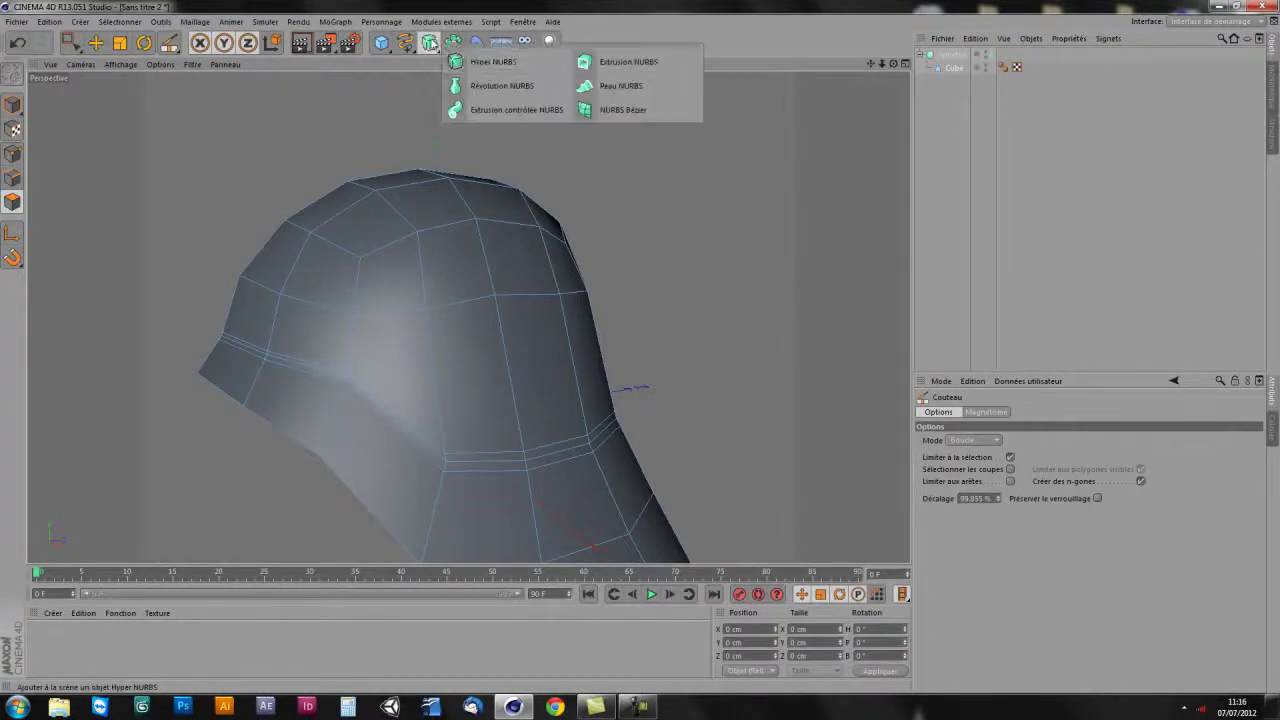
left_click(476, 63, "alt")
left_click_drag(960, 67, 963, 58)
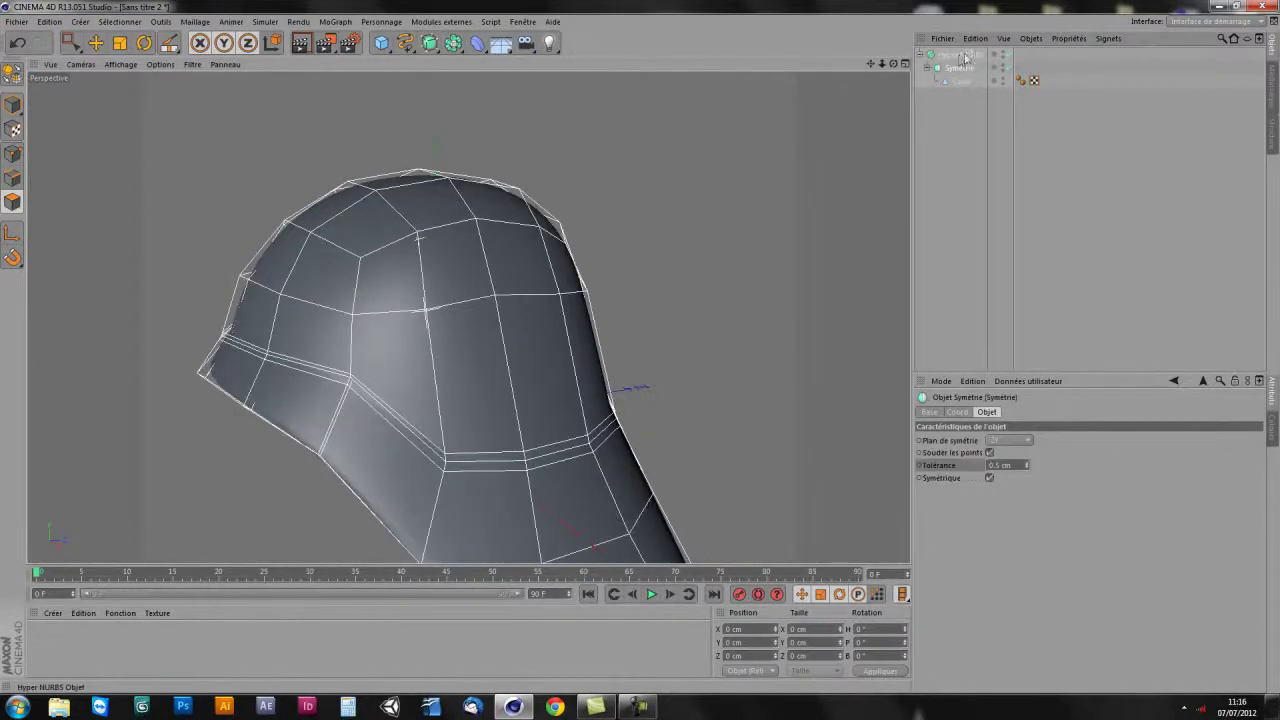
mouse_move(743, 286)
left_mouse_down("alt")
mouse_move(679, 237)
mouse_move(660, 265)
left_mouse_up("alt")
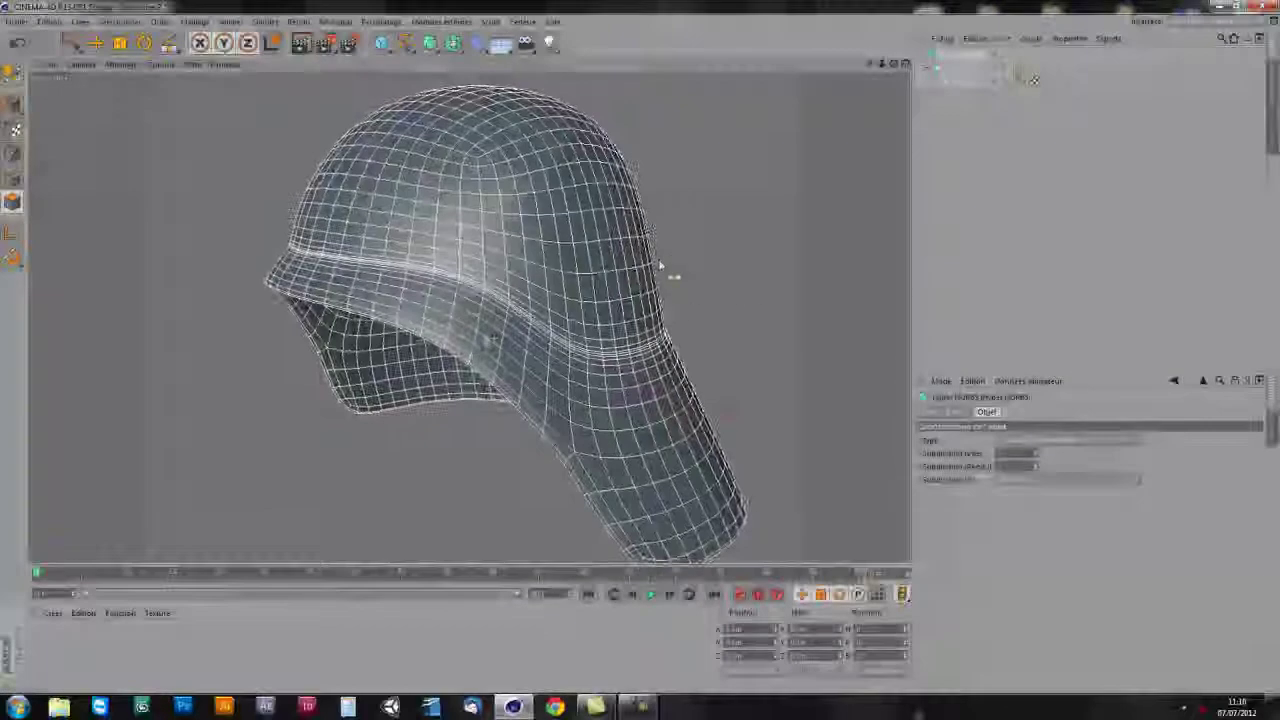
mouse_move(637, 351)
left_mouse_down("alt")
mouse_move(417, 357)
mouse_move(354, 333)
mouse_move(571, 400)
mouse_move(720, 403)
mouse_move(743, 383)
mouse_move(445, 338)
mouse_move(640, 151)
mouse_move(654, 257)
mouse_move(720, 346)
mouse_move(813, 357)
mouse_move(629, 271)
mouse_move(495, 304)
mouse_move(337, 293)
mouse_move(628, 437)
mouse_move(700, 486)
mouse_move(694, 531)
mouse_move(700, 423)
mouse_move(586, 400)
mouse_move(651, 514)
mouse_move(677, 520)
mouse_move(531, 434)
mouse_move(680, 443)
mouse_move(651, 486)
mouse_move(890, 120)
left_mouse_up("alt")
left_click(963, 81)
- Box-select brim points on the Cube cage and shift them sideways along X
key("k")
left_click_drag(520, 330, 443, 319, "alt")
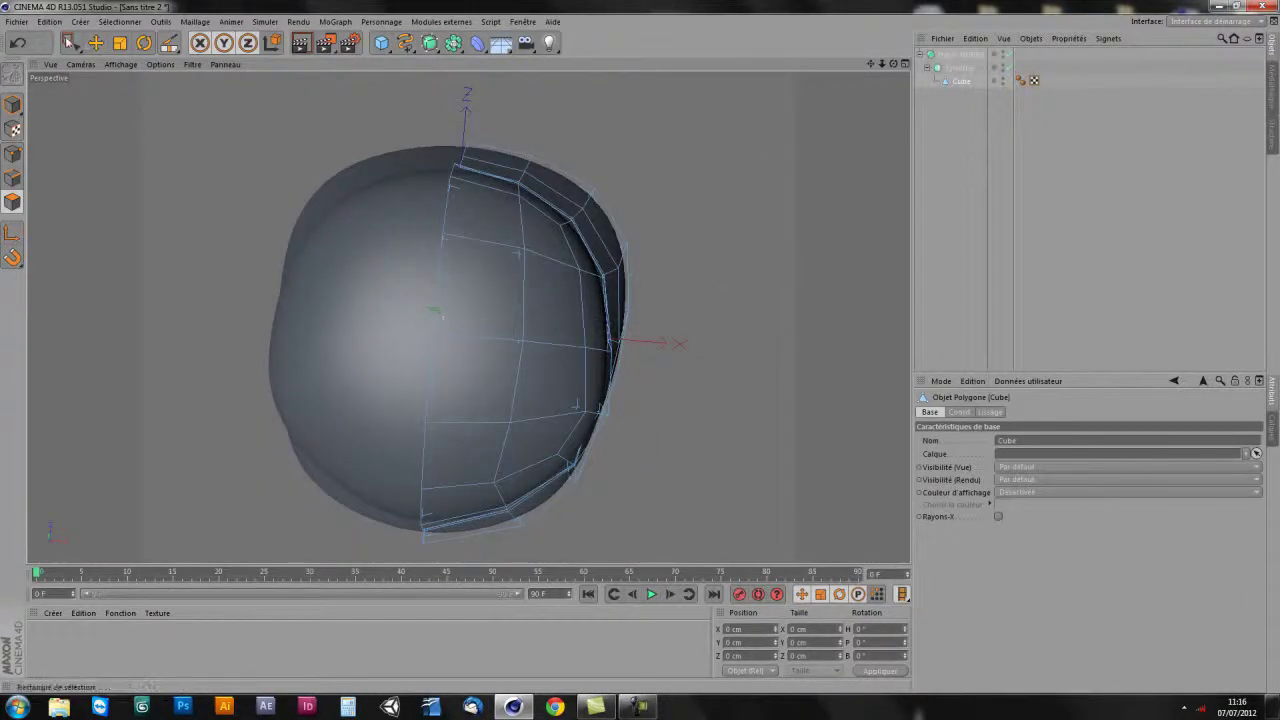
left_click(70, 42)
mouse_move(617, 355)
left_mouse_down("alt")
mouse_move(614, 437)
mouse_move(424, 327)
mouse_move(378, 343)
left_mouse_up("alt")
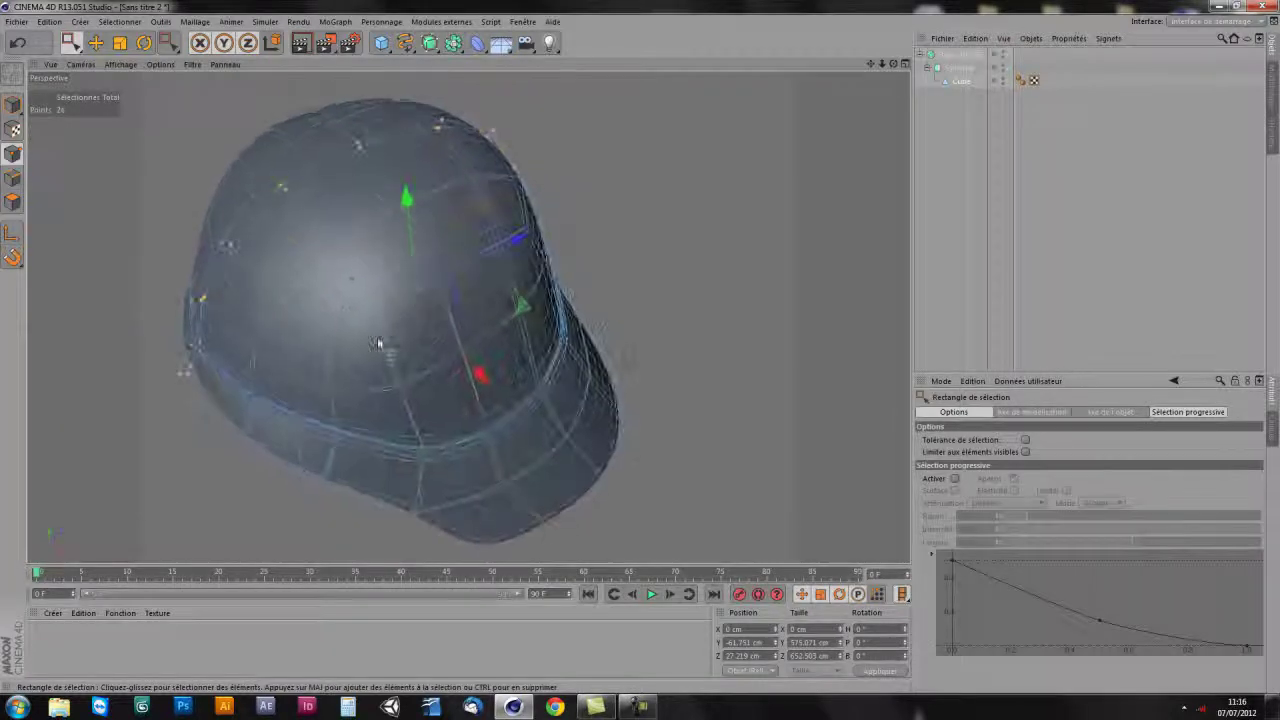
mouse_move(421, 424)
left_mouse_down("alt")
mouse_move(603, 486)
mouse_move(597, 386)
mouse_move(597, 423)
left_mouse_up("alt")
mouse_move(570, 360)
left_mouse_down()
mouse_move(745, 342)
mouse_move(630, 342)
mouse_move(670, 345)
mouse_move(657, 345)
mouse_move(686, 363)
mouse_move(686, 263)
mouse_move(720, 194)
mouse_move(715, 152)
mouse_move(566, 363)
mouse_move(540, 380)
mouse_move(686, 295)
mouse_move(686, 266)
mouse_move(692, 285)
left_mouse_up()
left_click(655, 300, "ctrl")
- Move the selected points with the Move tool (E) to reshape the dome and back
left_click_drag(598, 349, 751, 343, "alt")
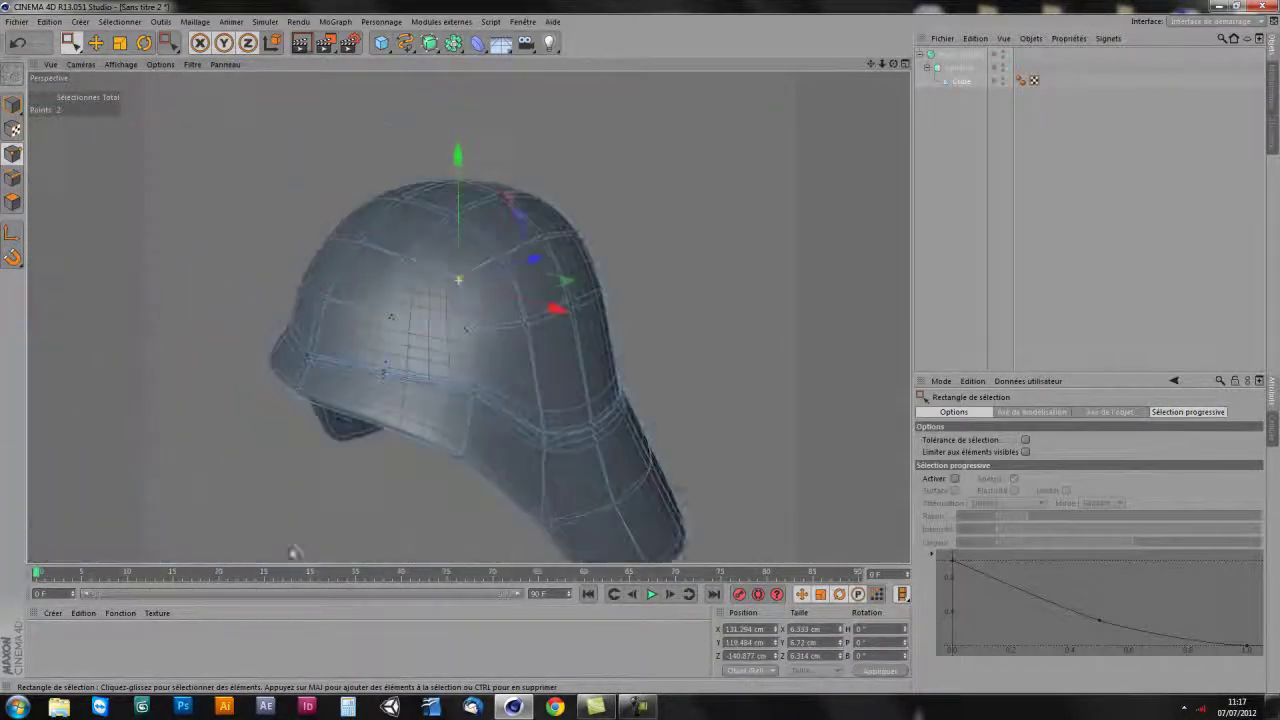
scroll(551, 305, "up", 5)
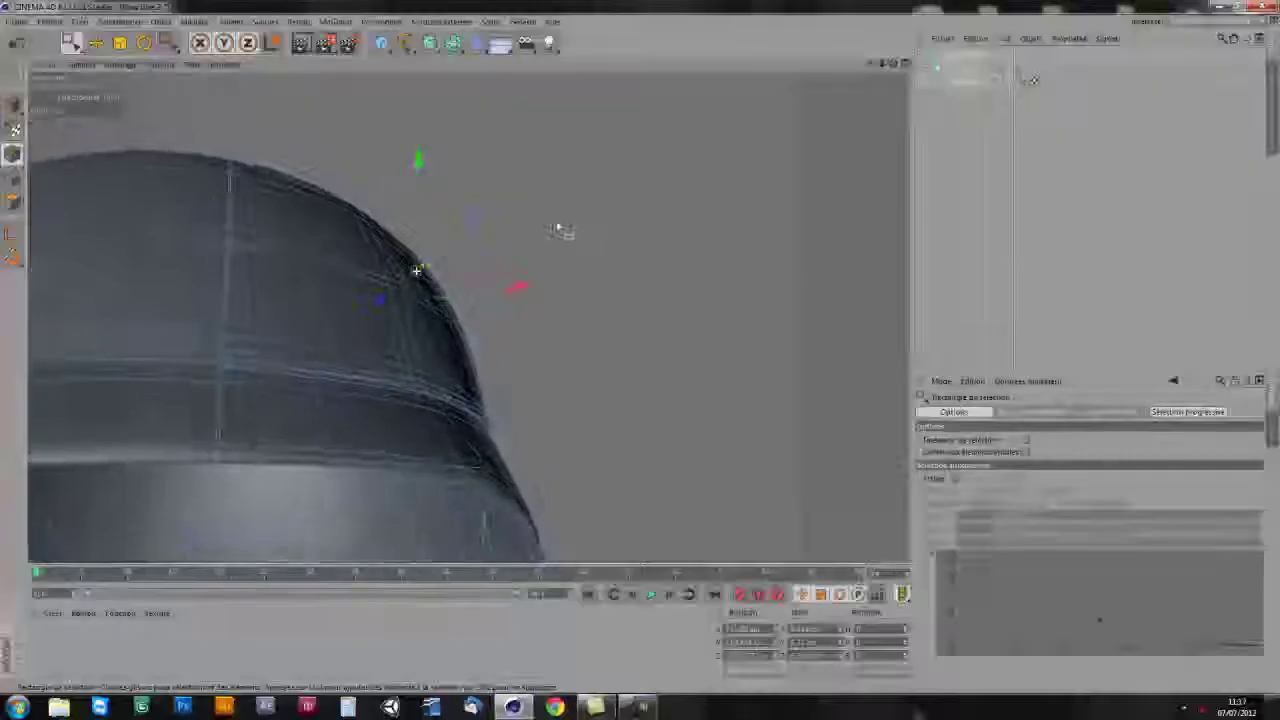
left_click_drag(560, 231, 547, 293, "alt")
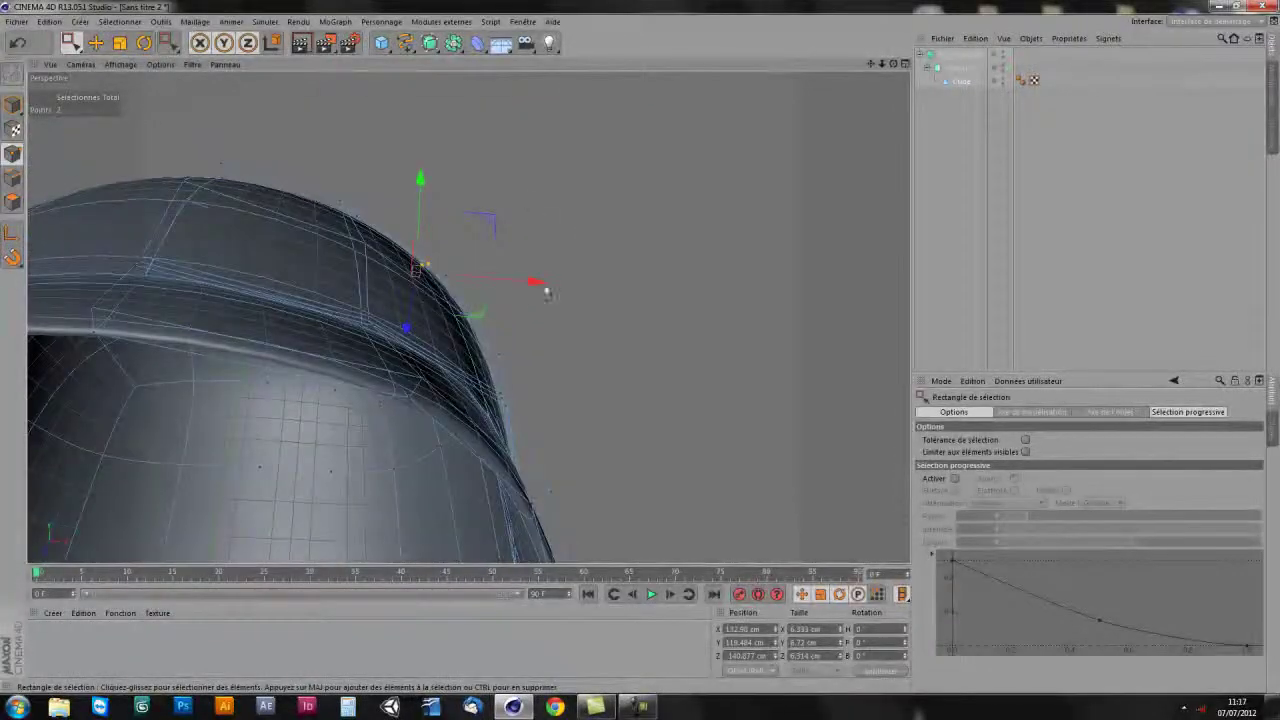
left_click_drag(457, 304, 311, 181, "alt")
key("e")
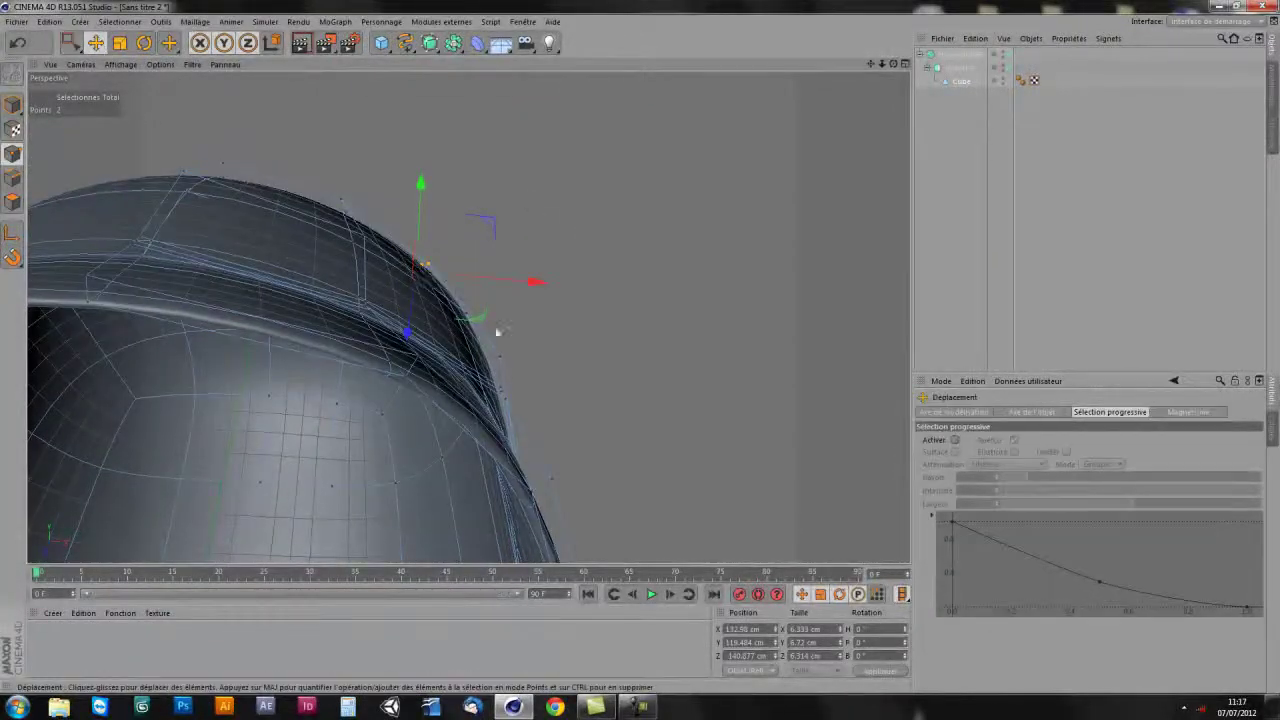
mouse_move(520, 371)
left_mouse_down("alt")
mouse_move(418, 268)
mouse_move(435, 342)
mouse_move(583, 340)
mouse_move(589, 416)
left_mouse_up("alt")
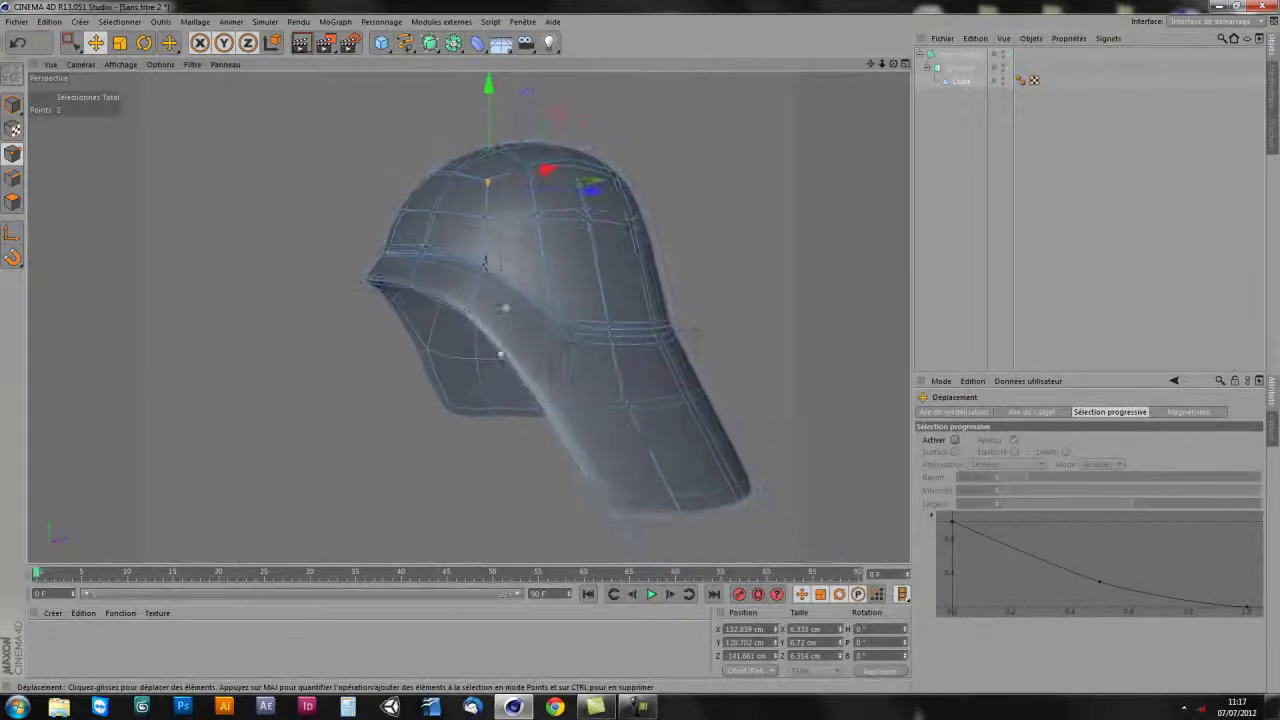
left_click(924, 137)
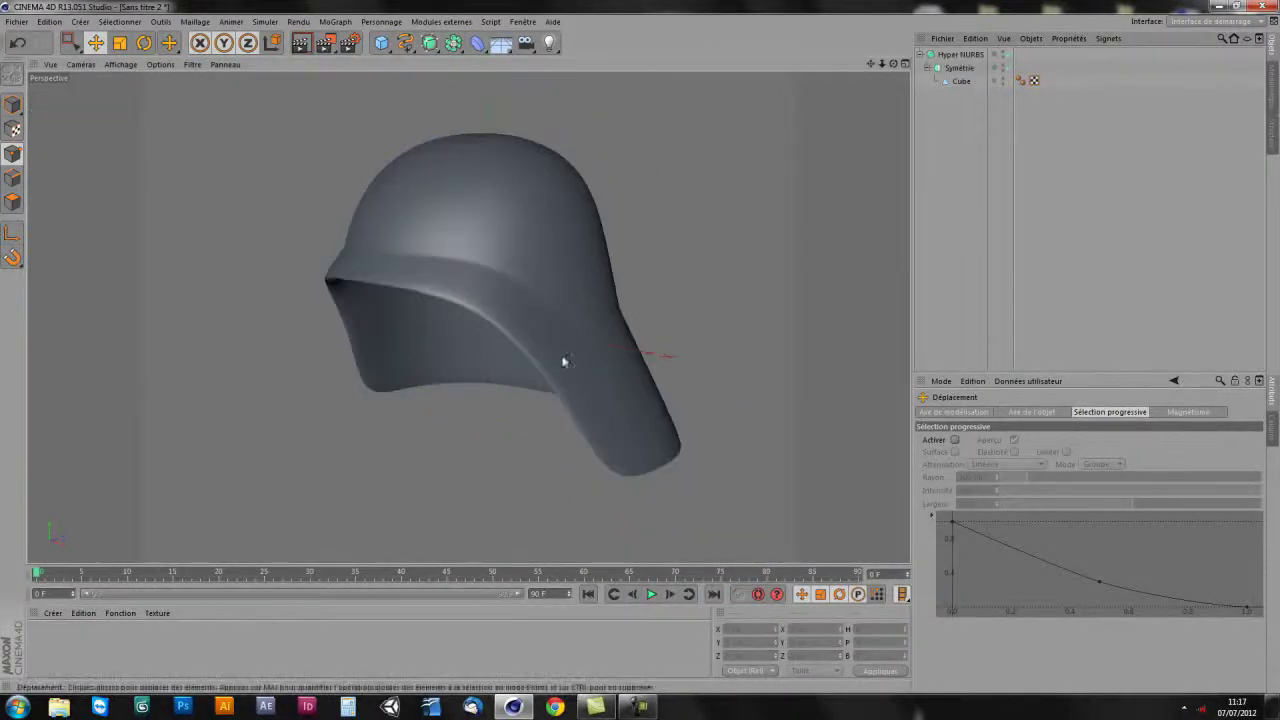
- Select the Cube polygon cage and view it from a high front angle
left_click_drag(617, 443, 626, 429, "alt")
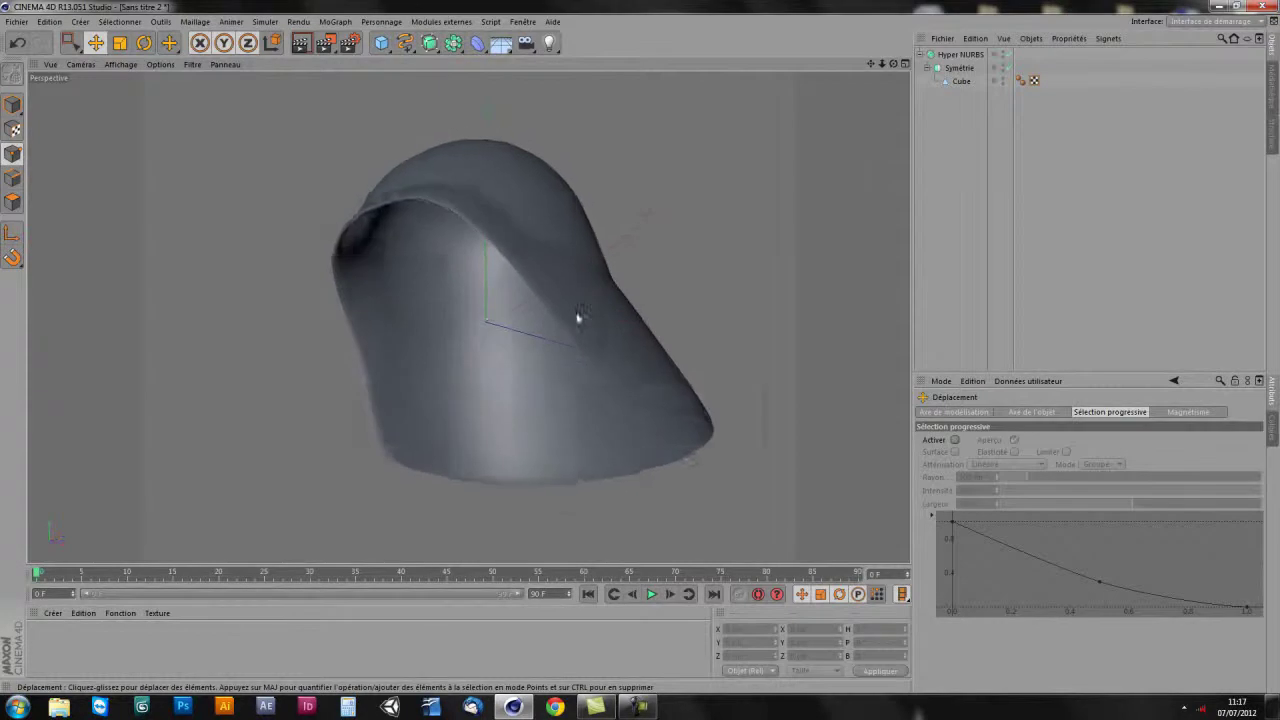
mouse_move(441, 262)
left_mouse_down("alt")
mouse_move(486, 243)
mouse_move(656, 259)
mouse_move(486, 291)
mouse_move(523, 291)
mouse_move(686, 363)
mouse_move(639, 390)
mouse_move(537, 391)
mouse_move(791, 158)
left_mouse_up("alt")
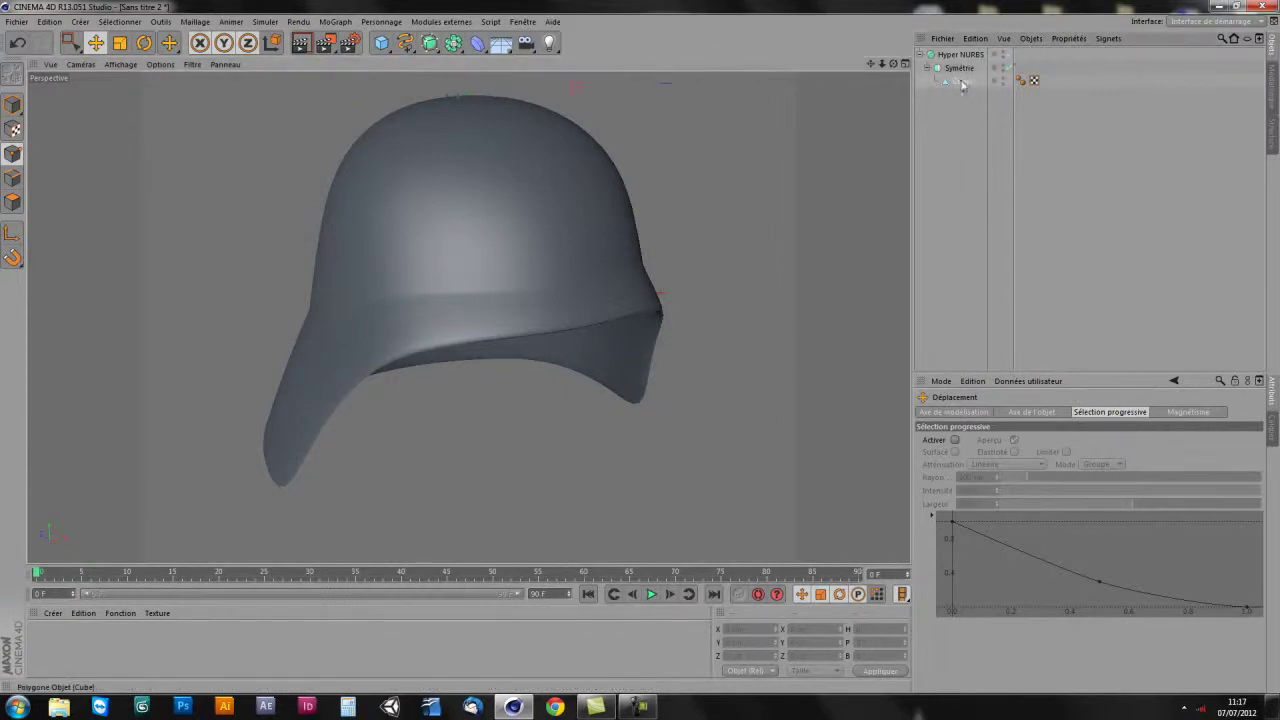
left_click(655, 300)
mouse_move(749, 337)
left_mouse_down("alt")
mouse_move(500, 394)
mouse_move(533, 440)
mouse_move(585, 454)
mouse_move(491, 416)
mouse_move(759, 144)
left_mouse_up("alt")
- Choose the loop-cutting Knife from the mesh context menu and frame the helmet's back section
right_click(695, 167)
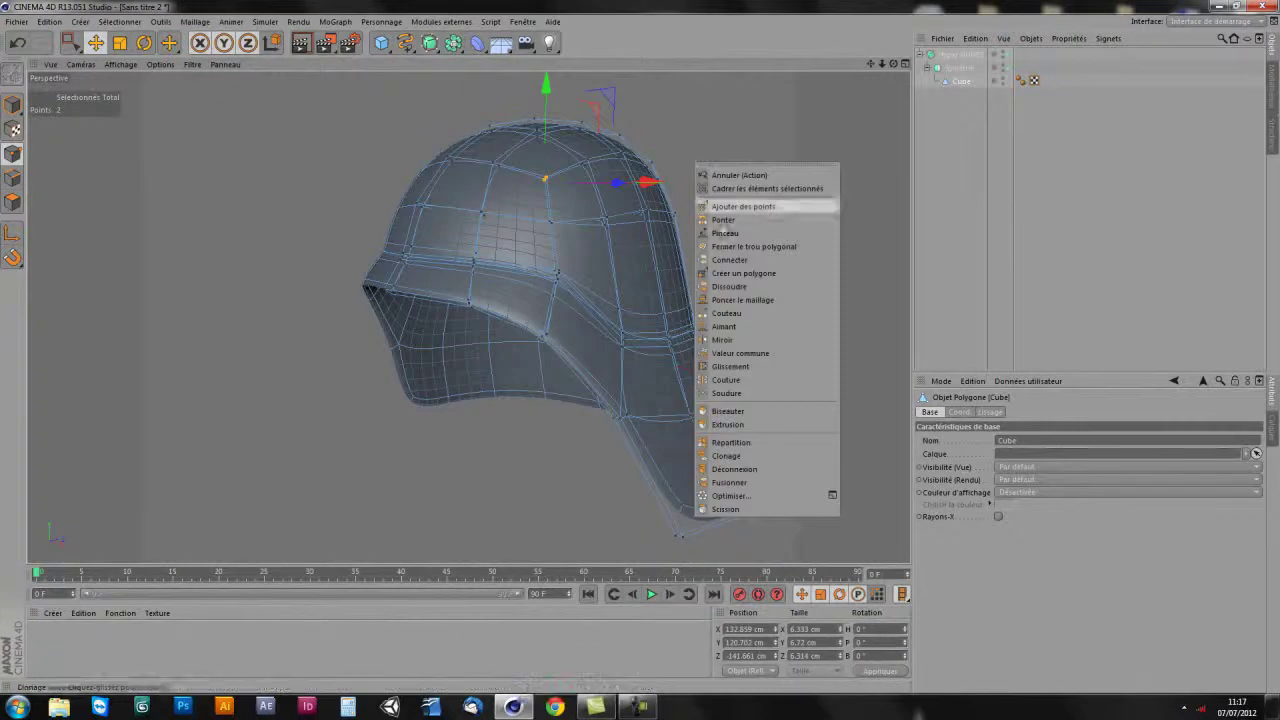
left_click(740, 314)
mouse_move(700, 330)
left_mouse_down("alt")
mouse_move(566, 337)
mouse_move(636, 354)
left_mouse_up("alt")
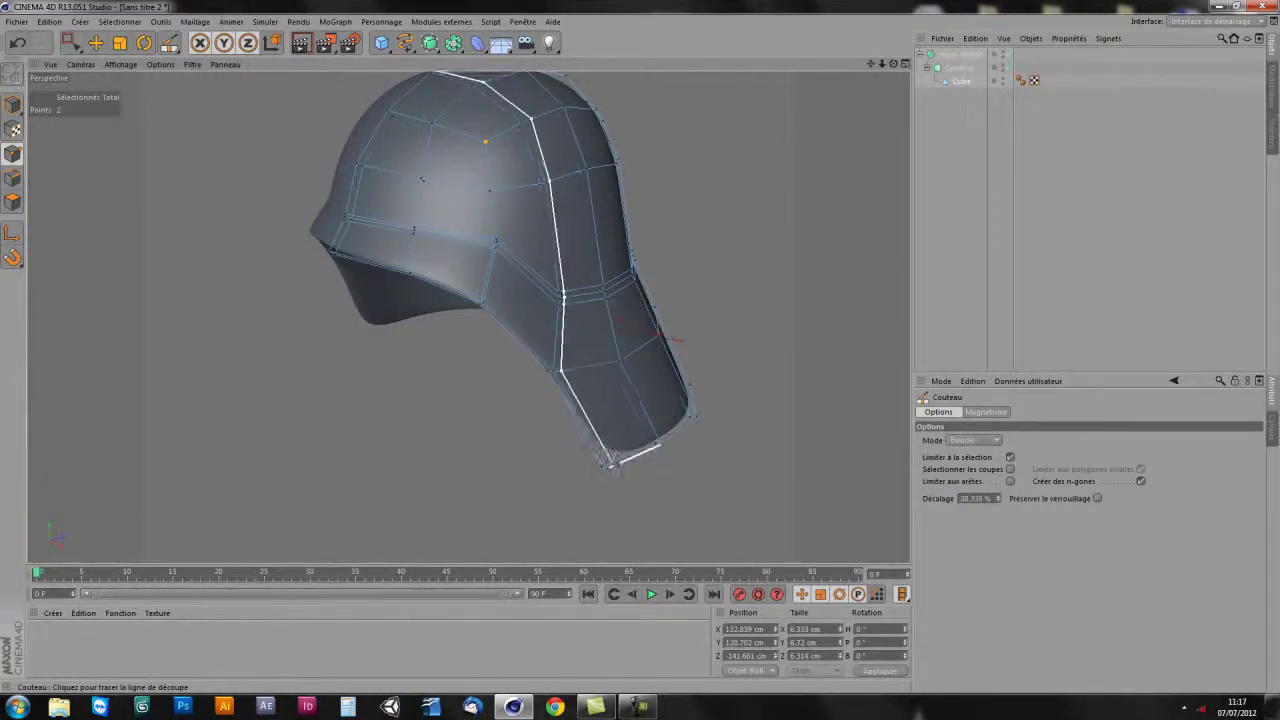
left_click_drag(570, 300, 530, 420, "alt")
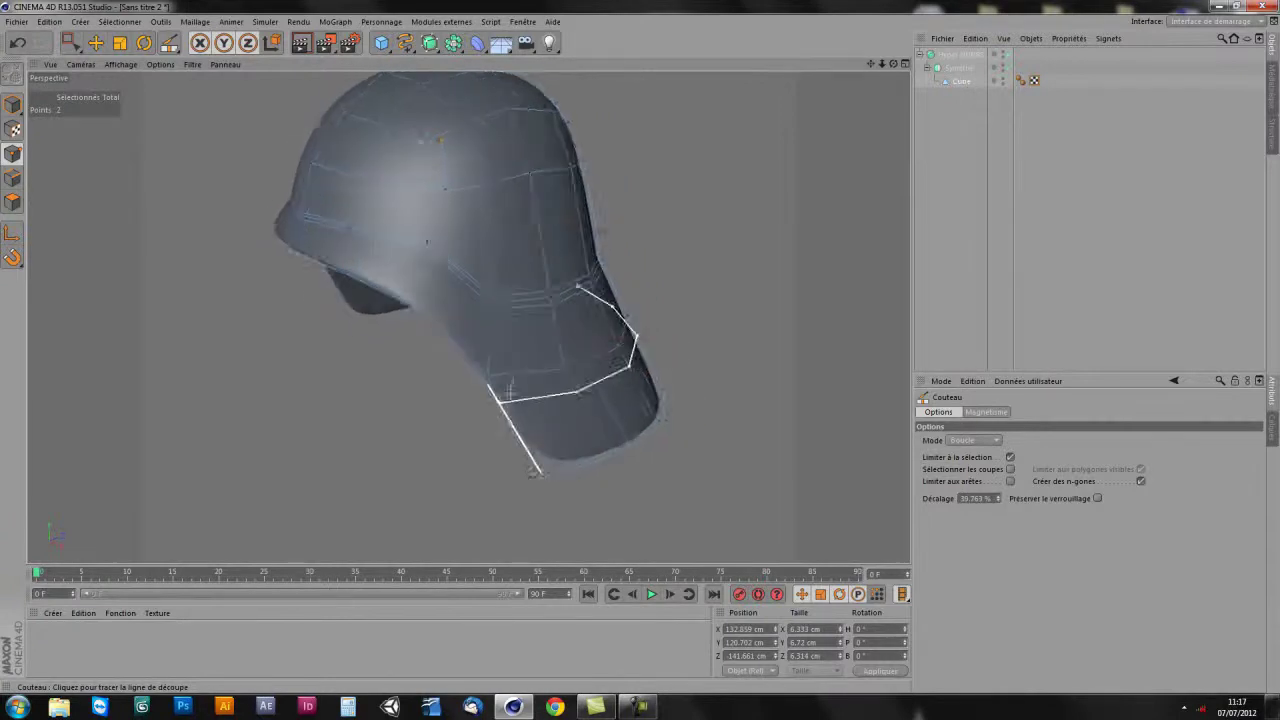
scroll(500, 380, "up", 3)
scroll(396, 87, "up", 3)
scroll(591, 329, "down", 3)
mouse_move(591, 329)
left_mouse_down("alt")
mouse_move(580, 366)
mouse_move(630, 440)
mouse_move(614, 386)
mouse_move(580, 354)
left_mouse_up("alt")
scroll(421, 127, "up", 3)
scroll(421, 127, "down", 3)
mouse_move(643, 406)
left_mouse_down("alt")
mouse_move(591, 346)
mouse_move(565, 363)
mouse_move(575, 393)
left_mouse_up("alt")
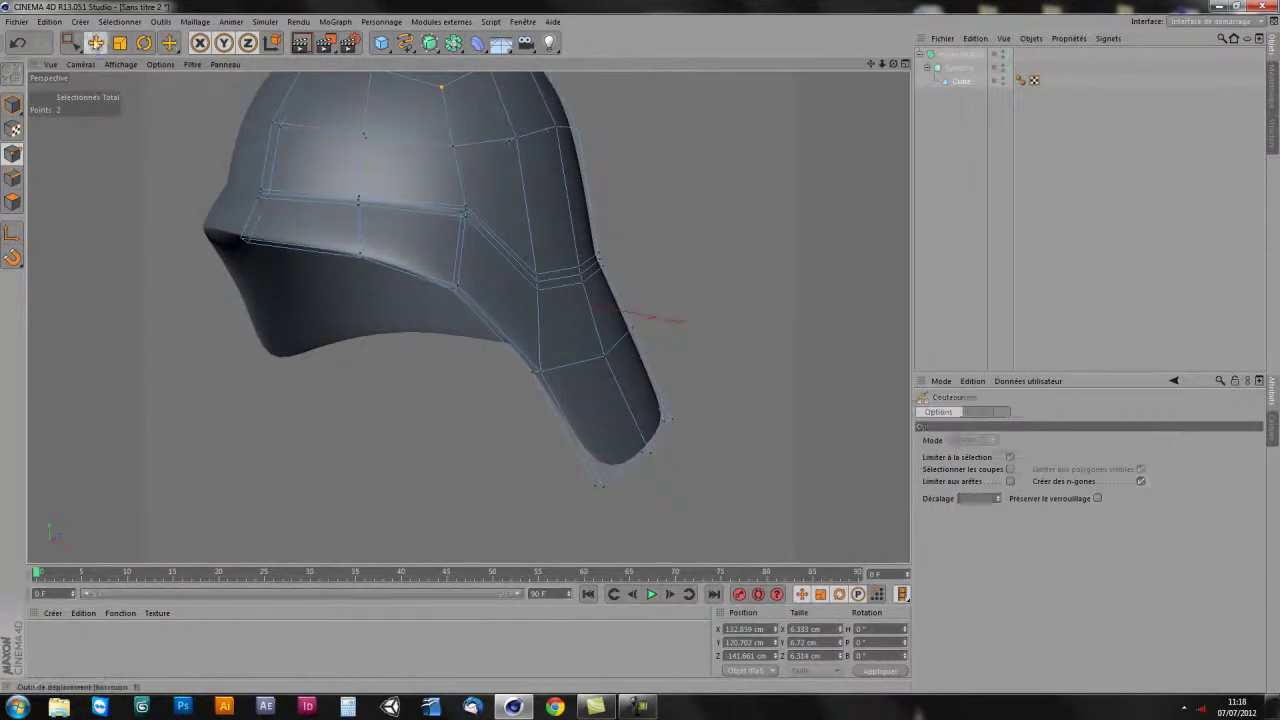
- Toggle Symétrie off and back on, reselect the Cube cage, and switch to Edges mode
key("e")
mouse_move(46, 243)
left_mouse_down("alt")
mouse_move(391, 311)
mouse_move(407, 242)
left_mouse_up("alt")
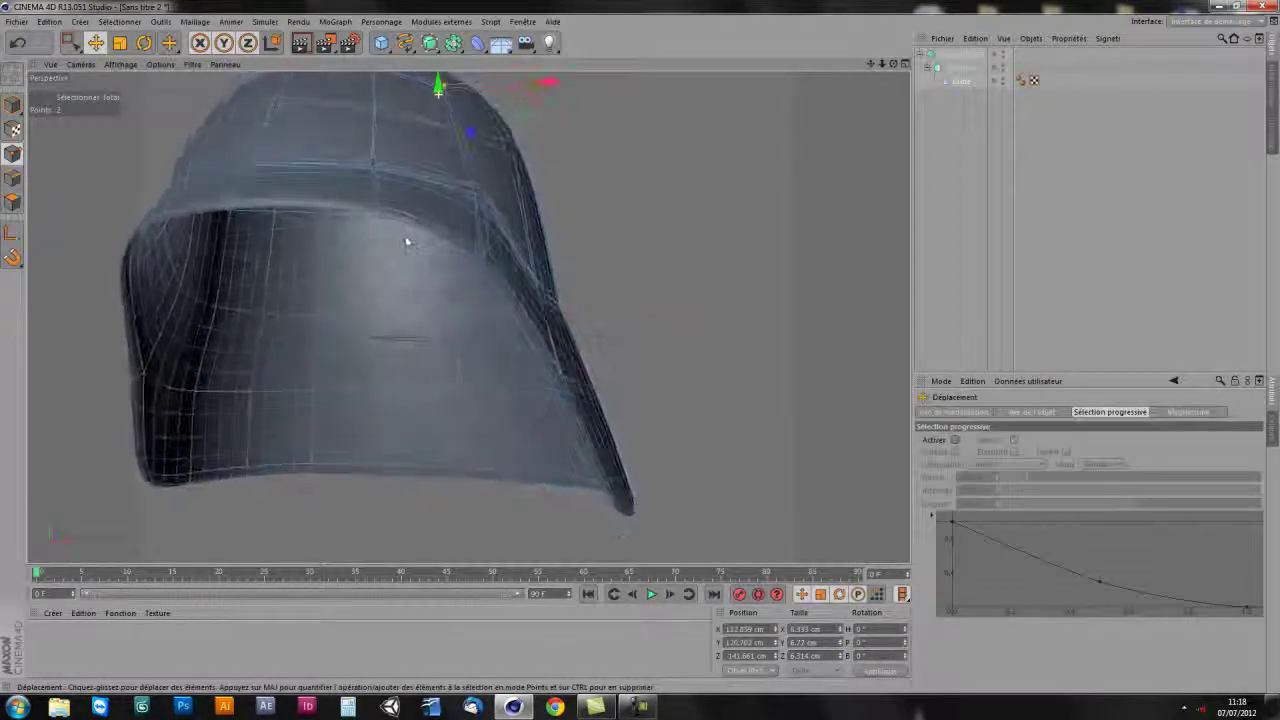
left_click(1010, 67)
left_click(1010, 67)
left_click(962, 83)
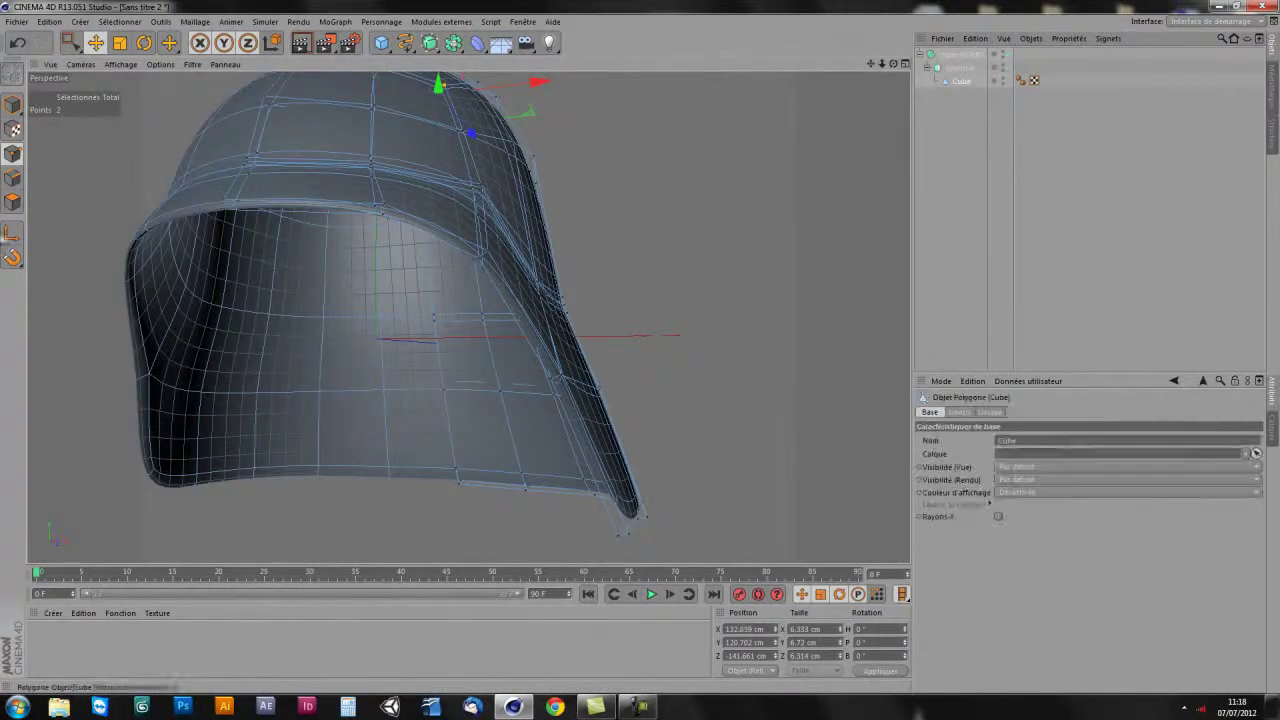
left_click(13, 199)
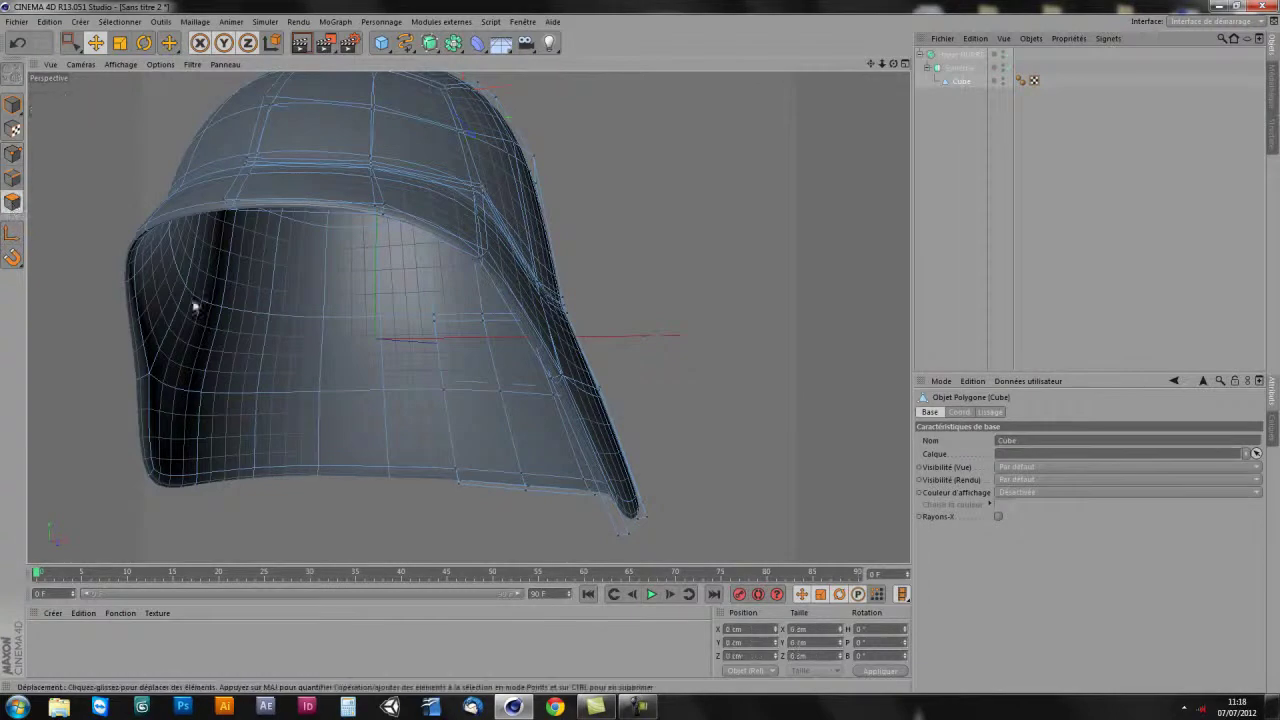
- Cut an edge loop along the helmet's front rim with the Knife (K)
key("k")
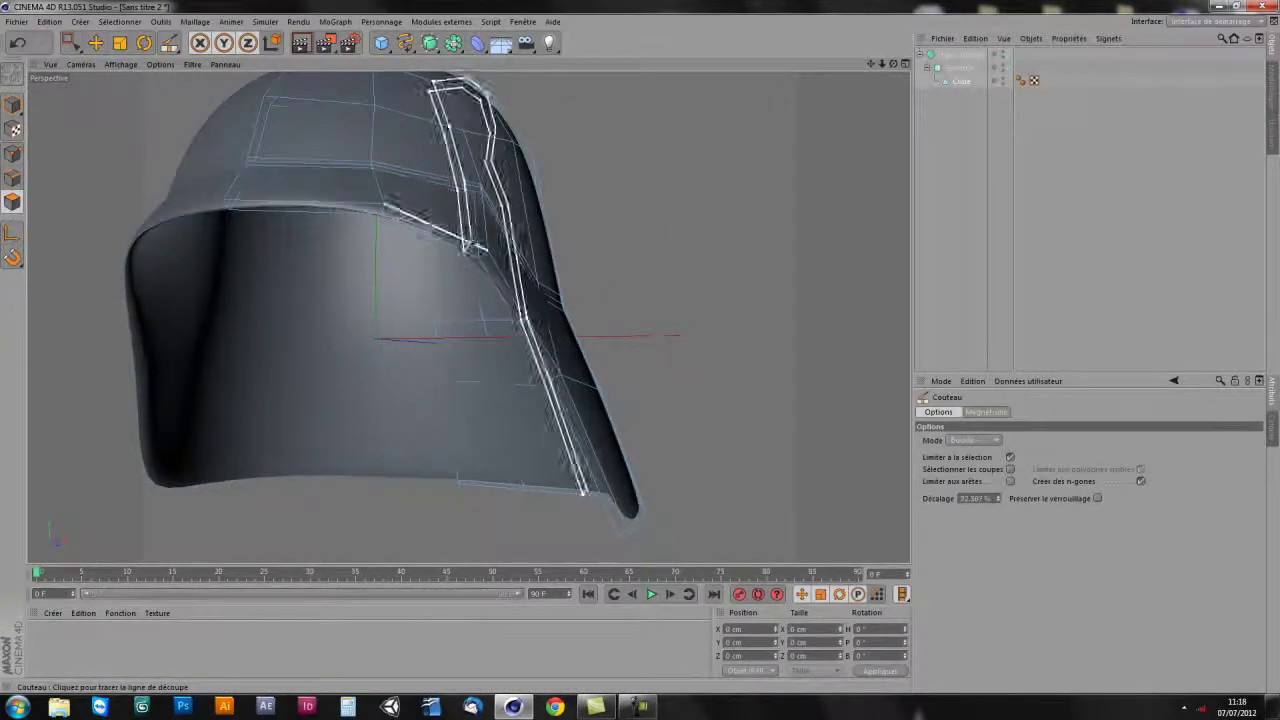
mouse_move(375, 243)
left_mouse_down("alt")
mouse_move(466, 317)
mouse_move(294, 329)
mouse_move(332, 297)
left_mouse_up("alt")
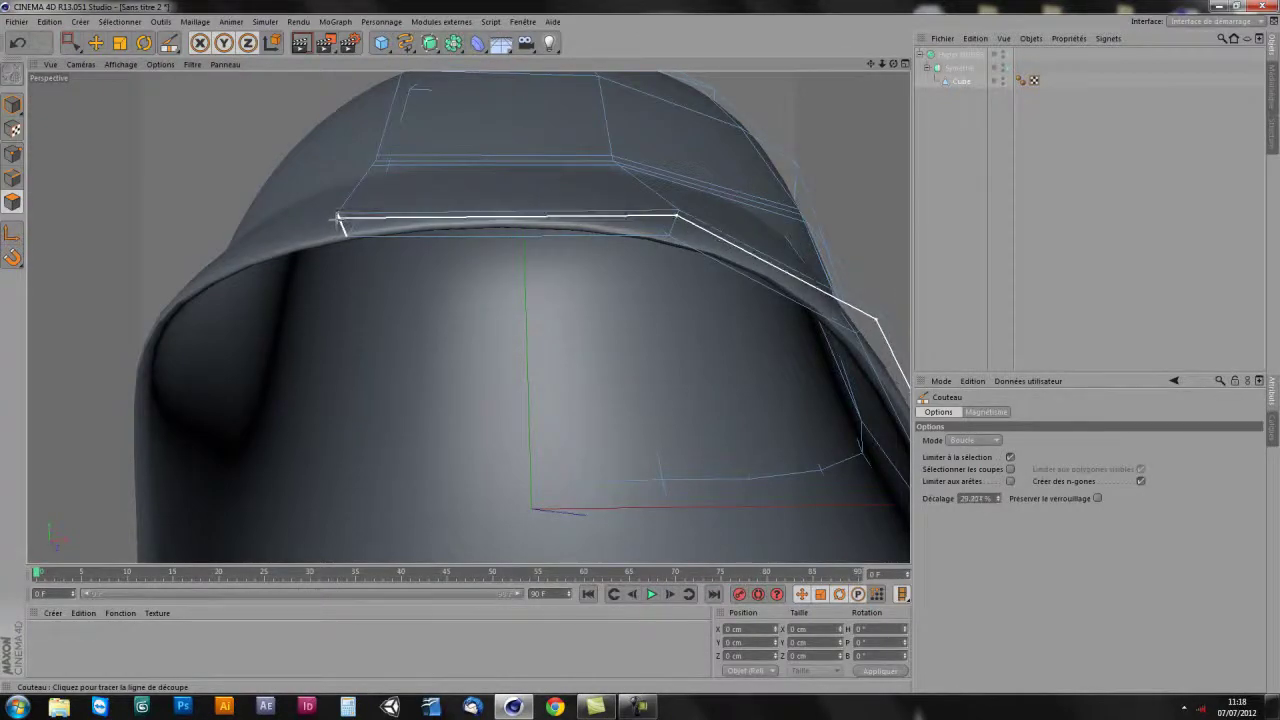
left_click(338, 222)
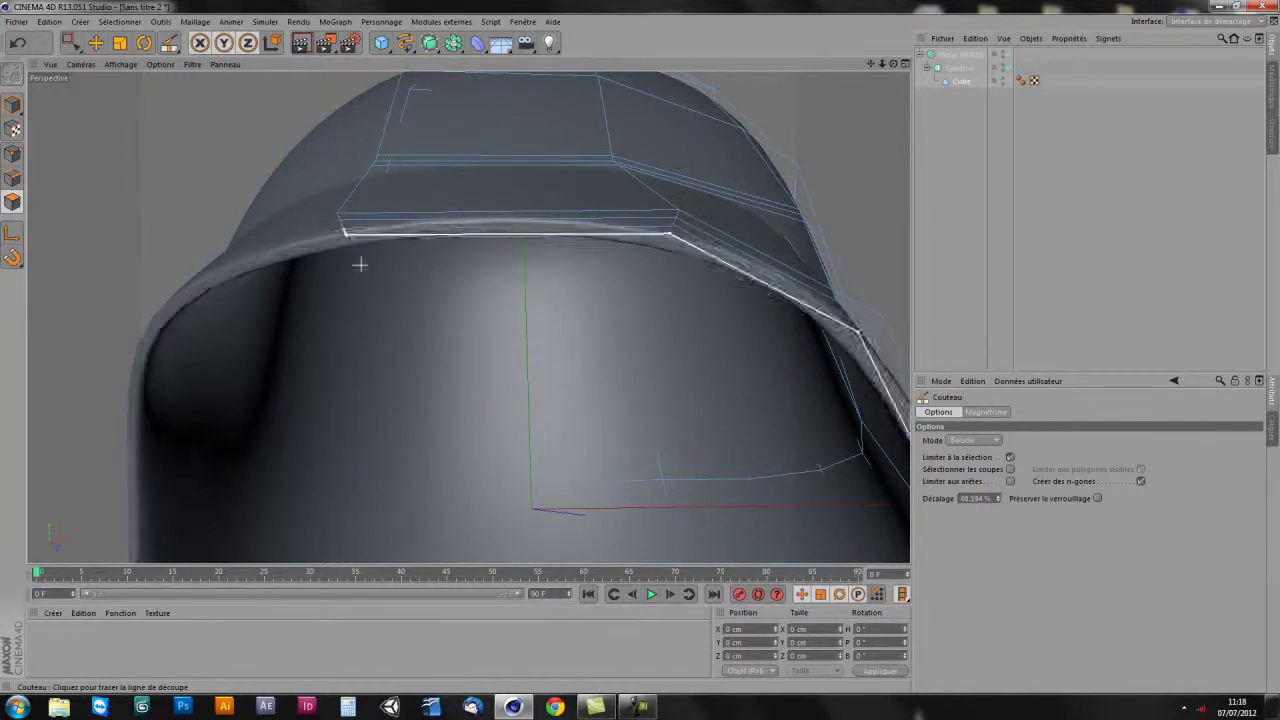
left_click_drag(523, 354, 503, 312, "alt")
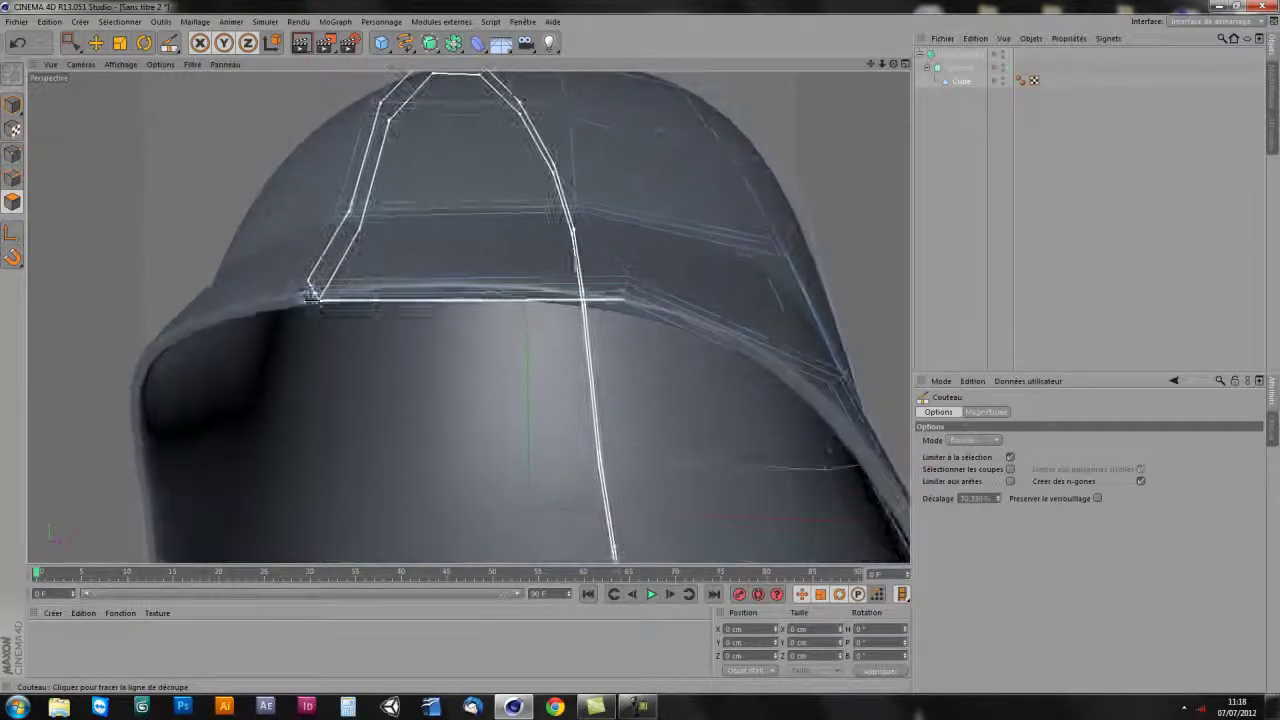
left_click_drag(600, 250, 422, 247, "alt")
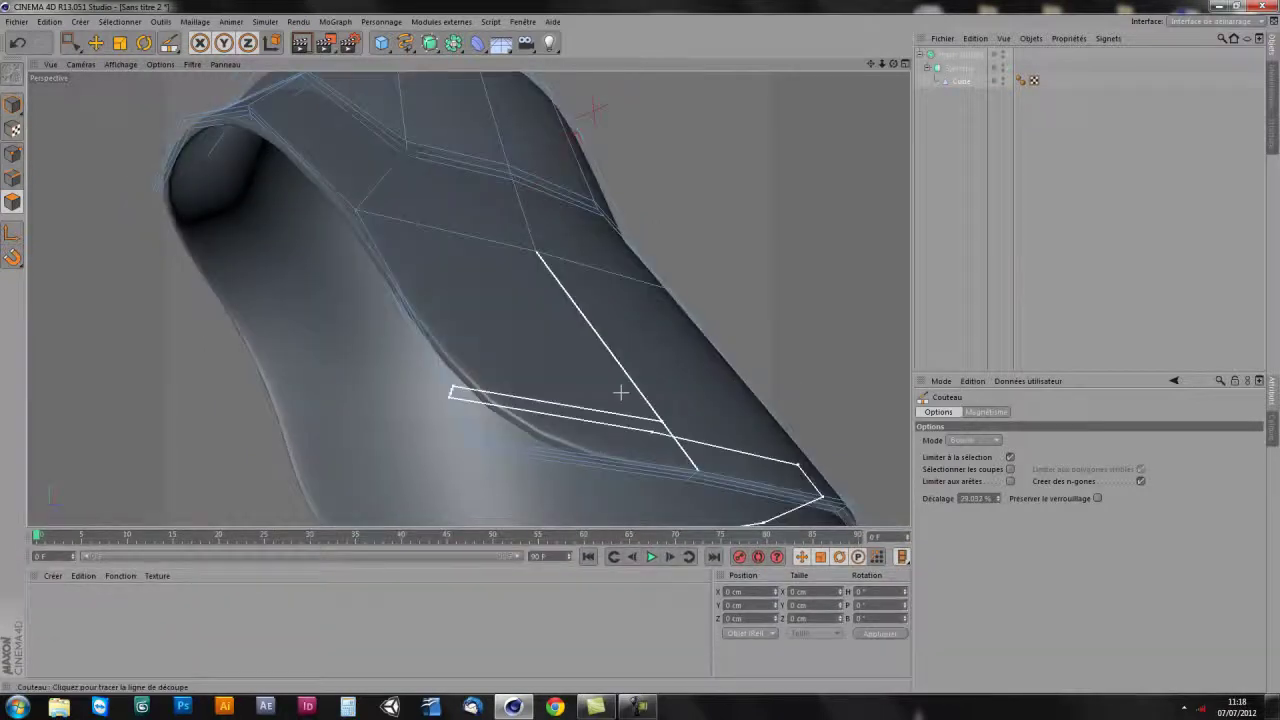
mouse_move(548, 362)
left_mouse_down("alt")
mouse_move(516, 393)
mouse_move(552, 386)
left_mouse_up("alt")
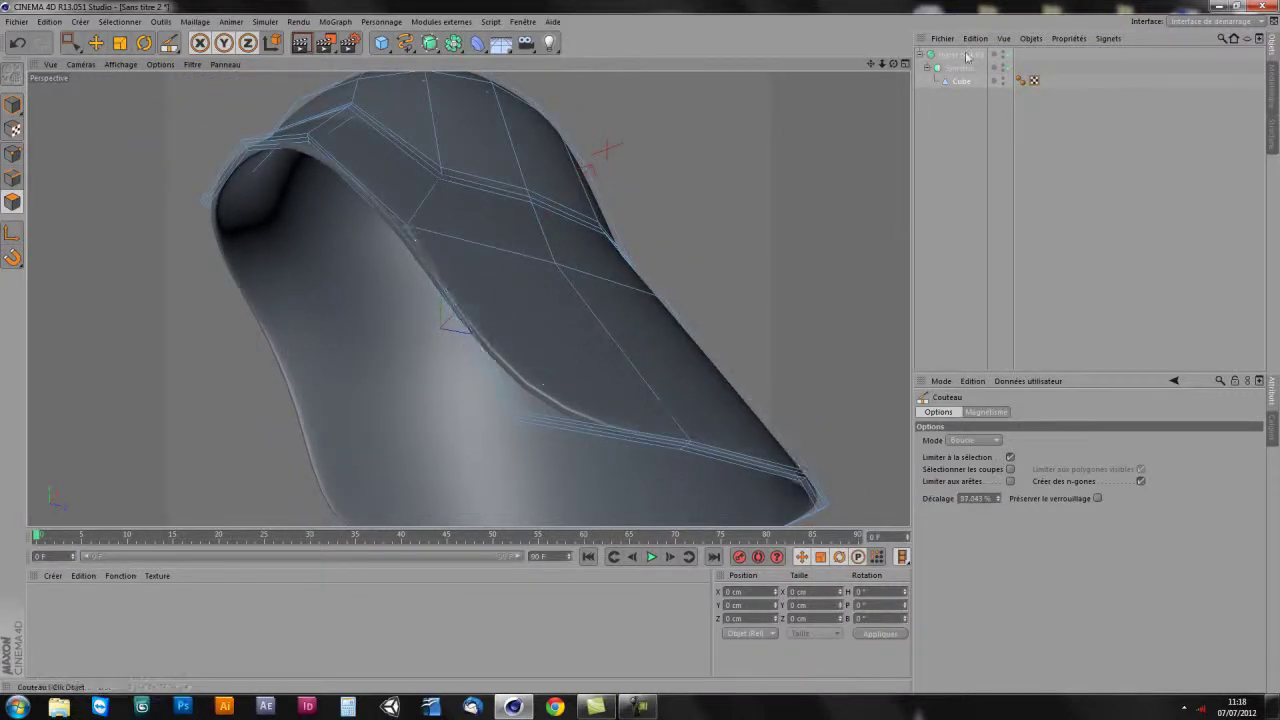
- Clear the selection and orbit around the smoothed helmet to inspect its subdivision wireframe
left_click(966, 57)
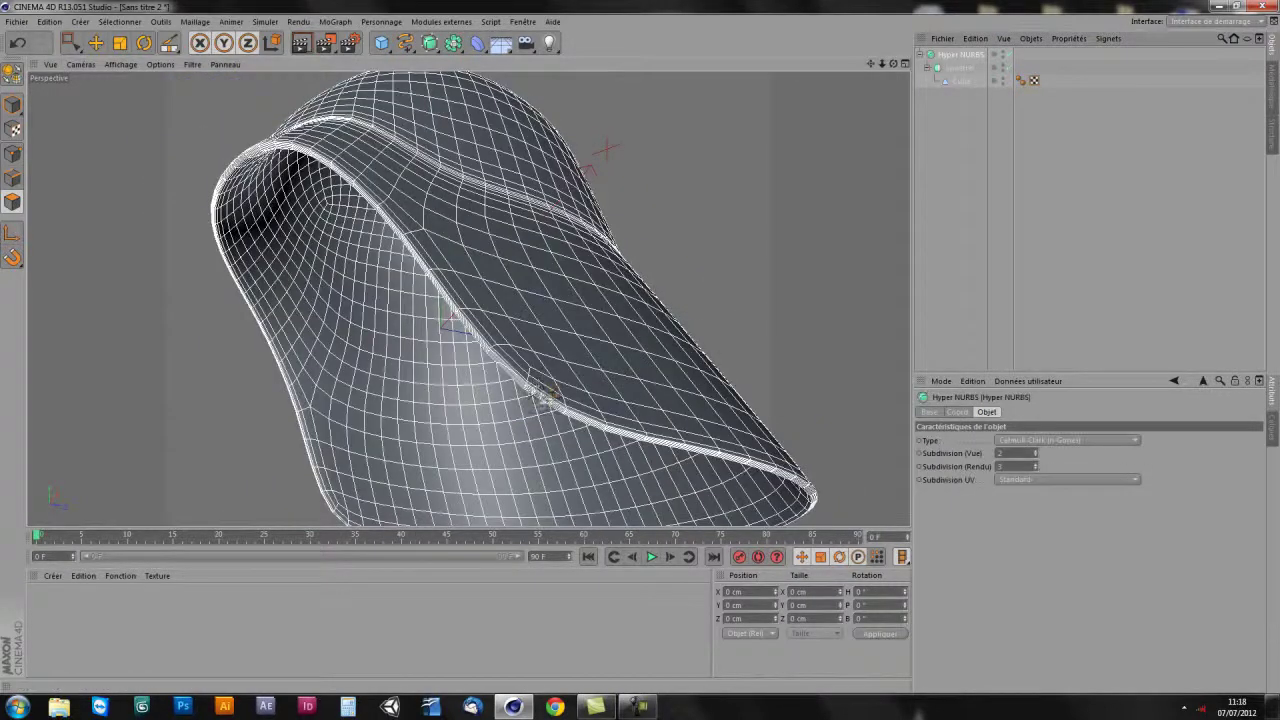
left_click(950, 150)
mouse_move(586, 448)
left_mouse_down("alt")
mouse_move(609, 363)
mouse_move(623, 486)
mouse_move(623, 366)
mouse_move(597, 369)
mouse_move(381, 131)
left_mouse_up("alt")
mouse_move(712, 354)
left_mouse_down("alt")
mouse_move(654, 371)
mouse_move(629, 420)
mouse_move(634, 378)
left_mouse_up("alt")
mouse_move(737, 289)
left_mouse_down("alt")
mouse_move(637, 354)
mouse_move(677, 309)
left_mouse_up("alt")
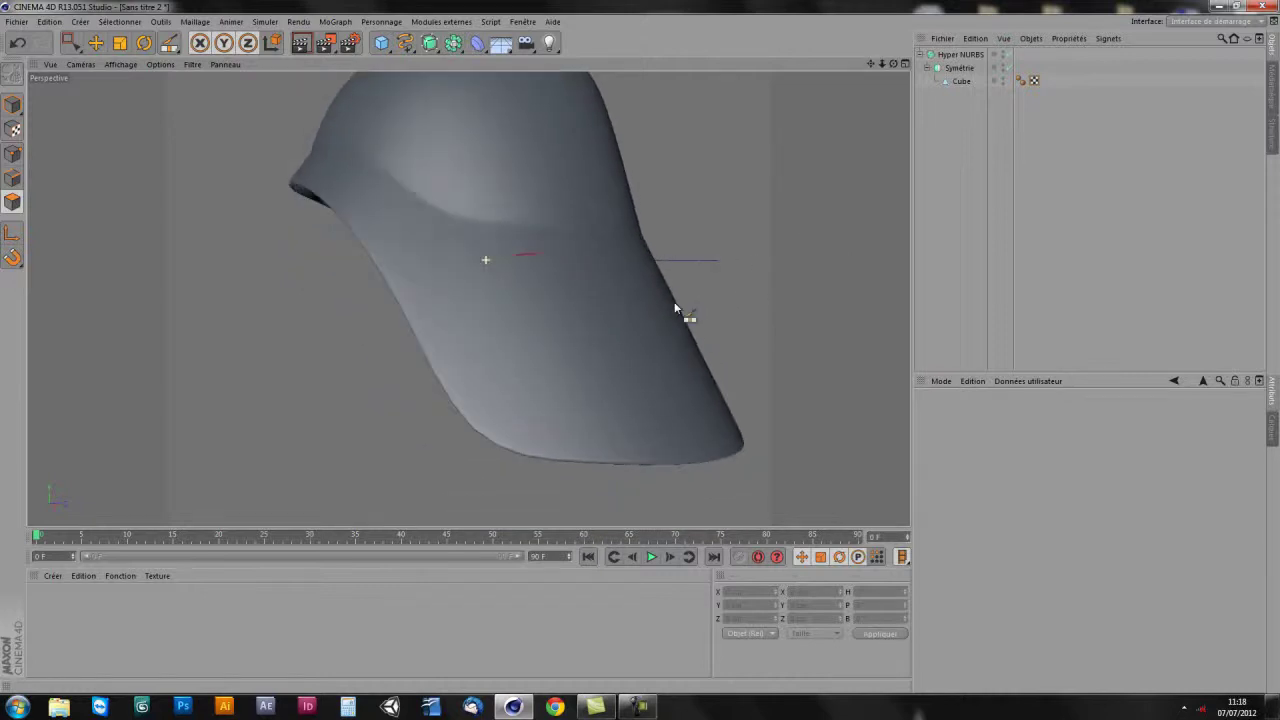
- Maximise the Droite side view from the four-view layout and zoom out
middle_click(625, 410)
middle_click(385, 405)
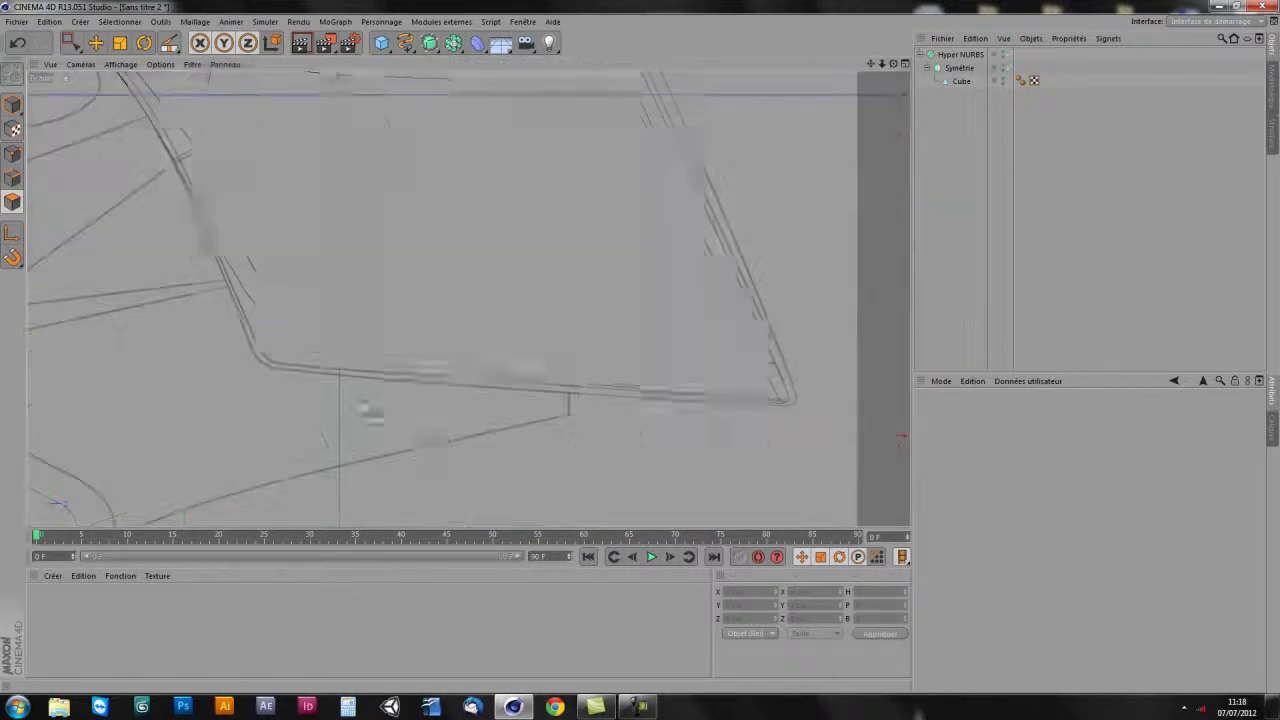
scroll(385, 405, "down", 2)
scroll(385, 405, "down", 1)
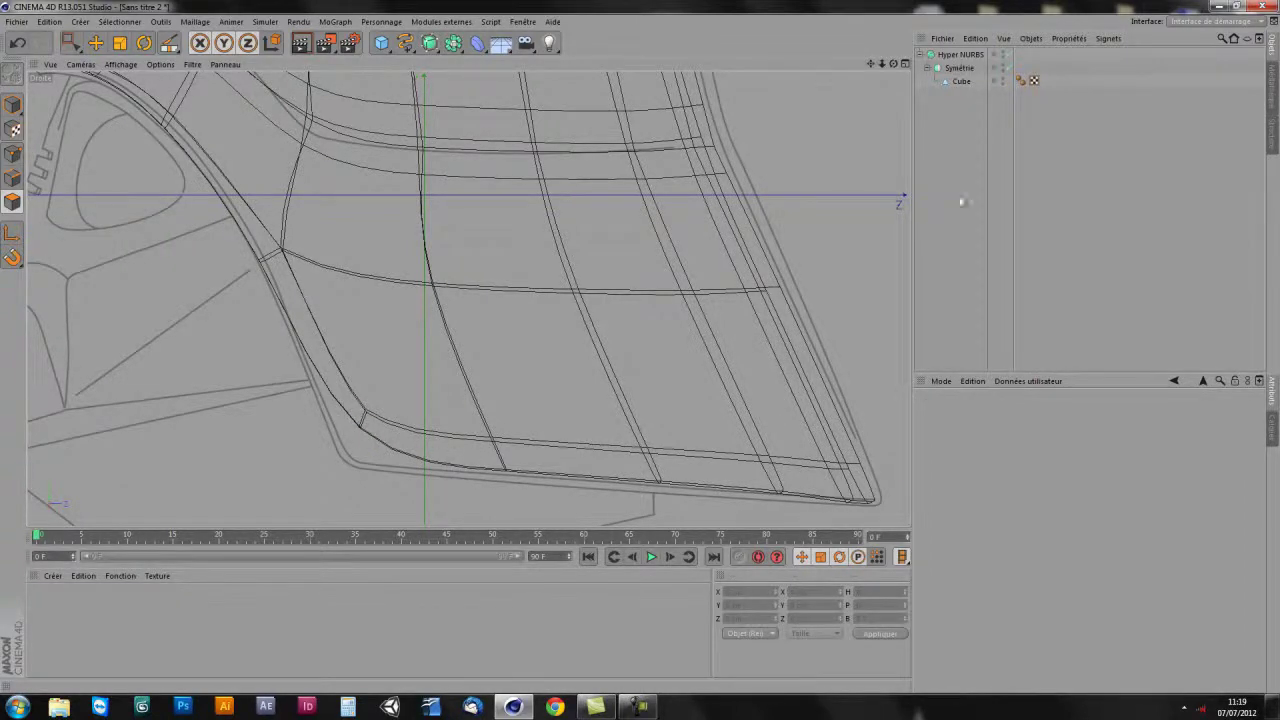
middle_click(685, 295)
- Preview a Knife loop cut around the lower back and inspect the skirt in perspective
middle_click(375, 215)
key("k")
left_click(960, 81)
middle_click_drag(468, 297, 433, 265)
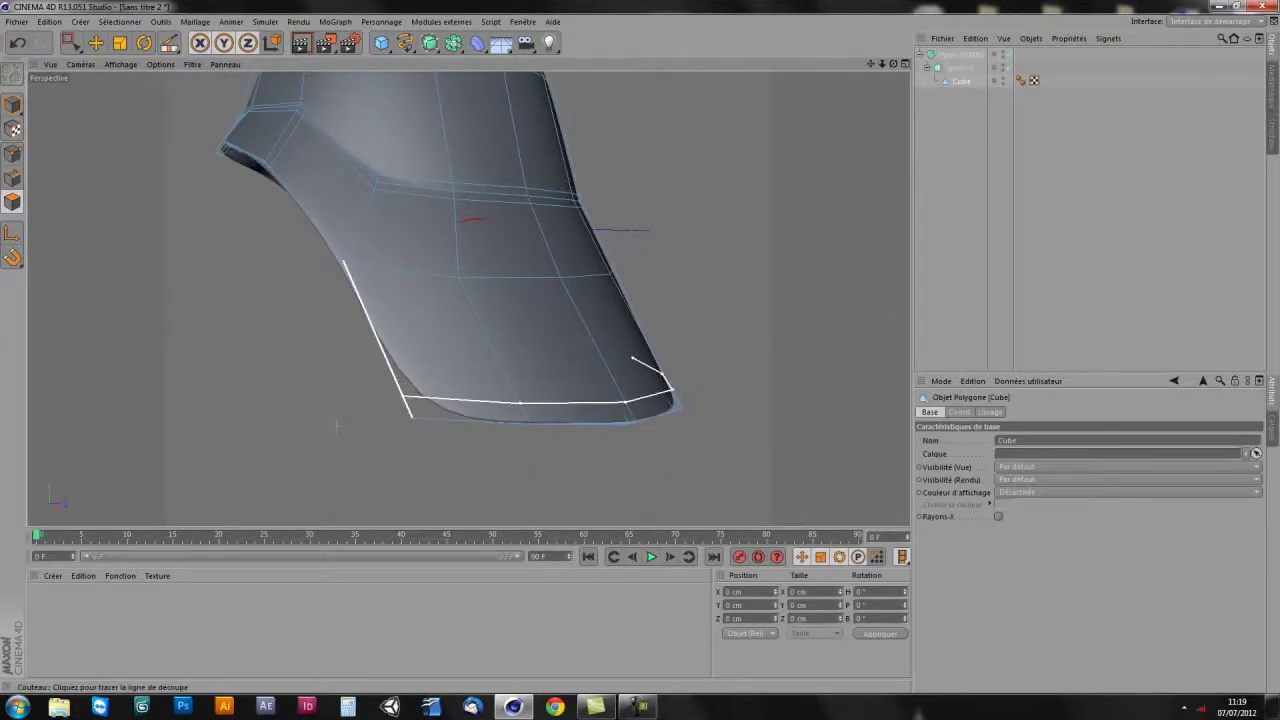
left_click_drag(338, 427, 472, 380, "alt")
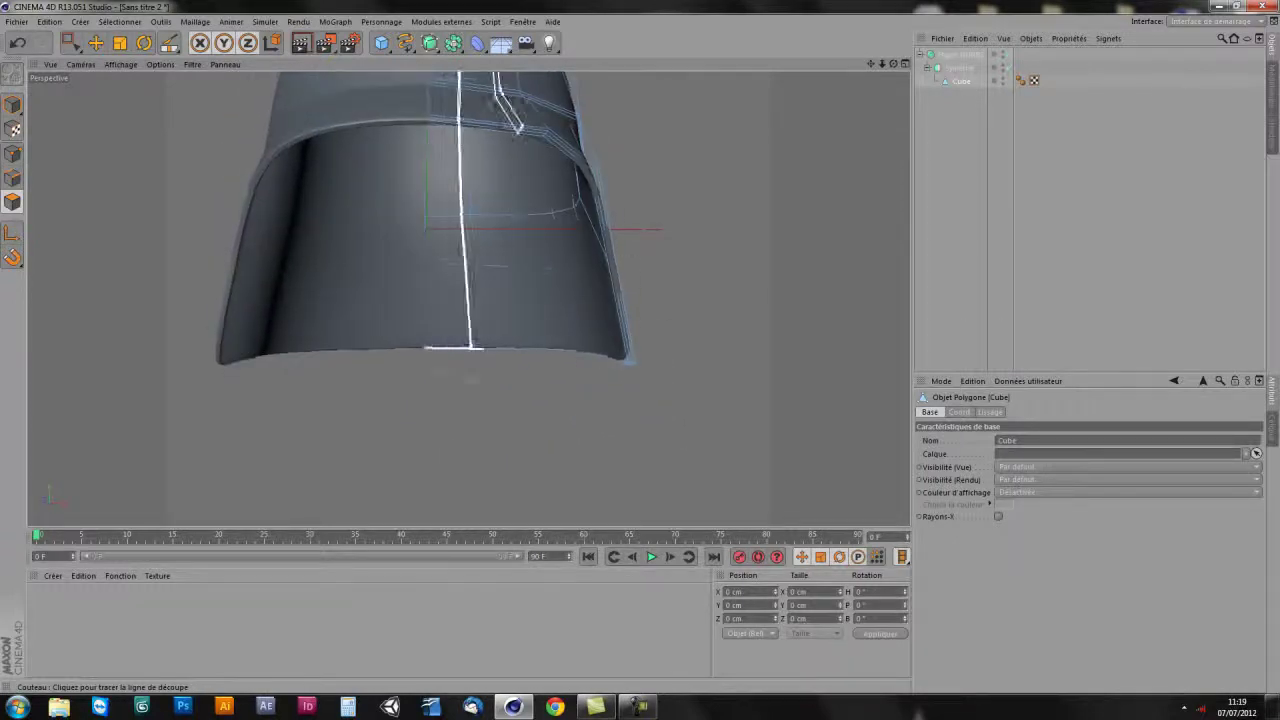
left_click_drag(424, 334, 485, 318, "alt")
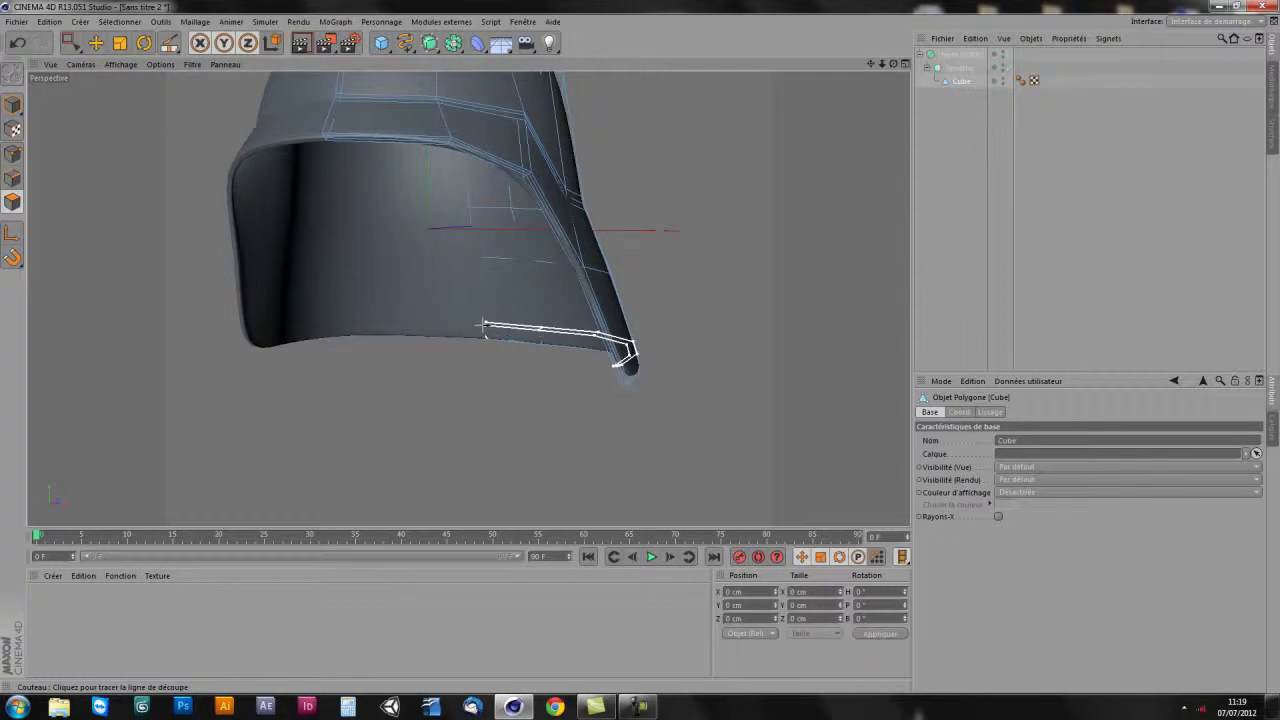
left_click_drag(628, 373, 560, 300, "alt")
- Maximise the side wireframe view and frame the skirt against the reference drawing
key("F5")
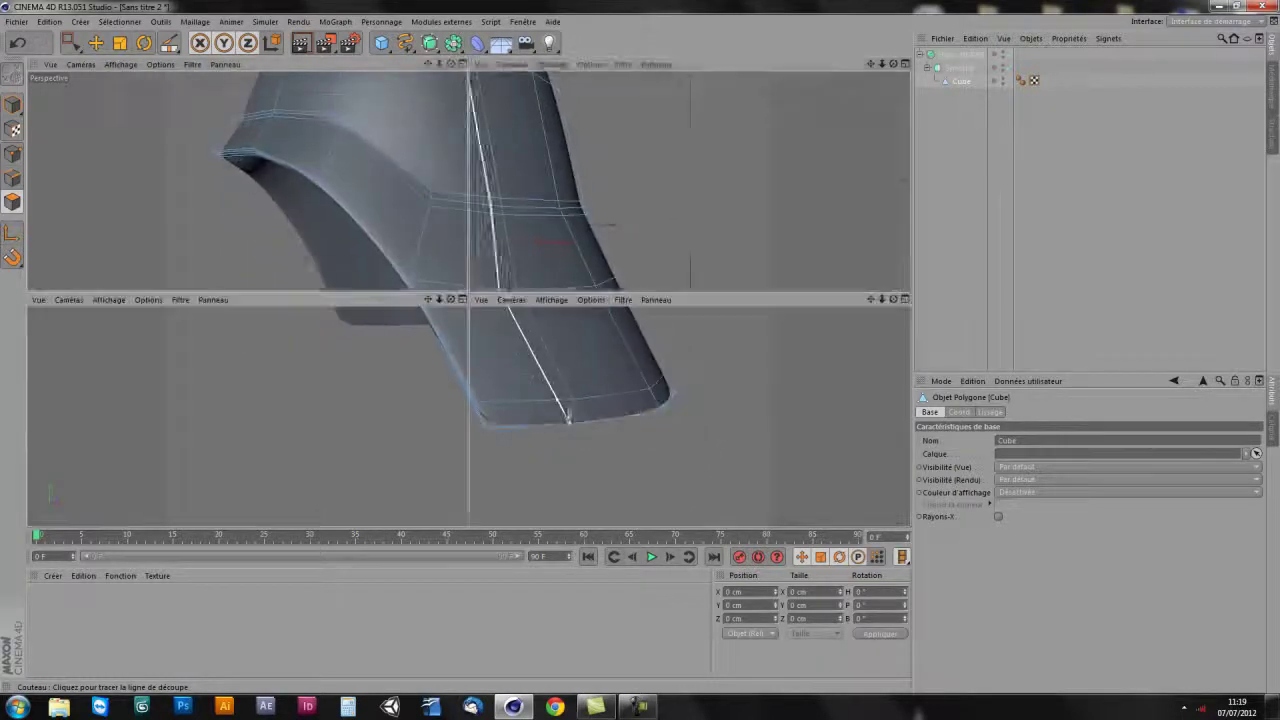
middle_click(386, 471)
scroll(383, 457, "up", 2)
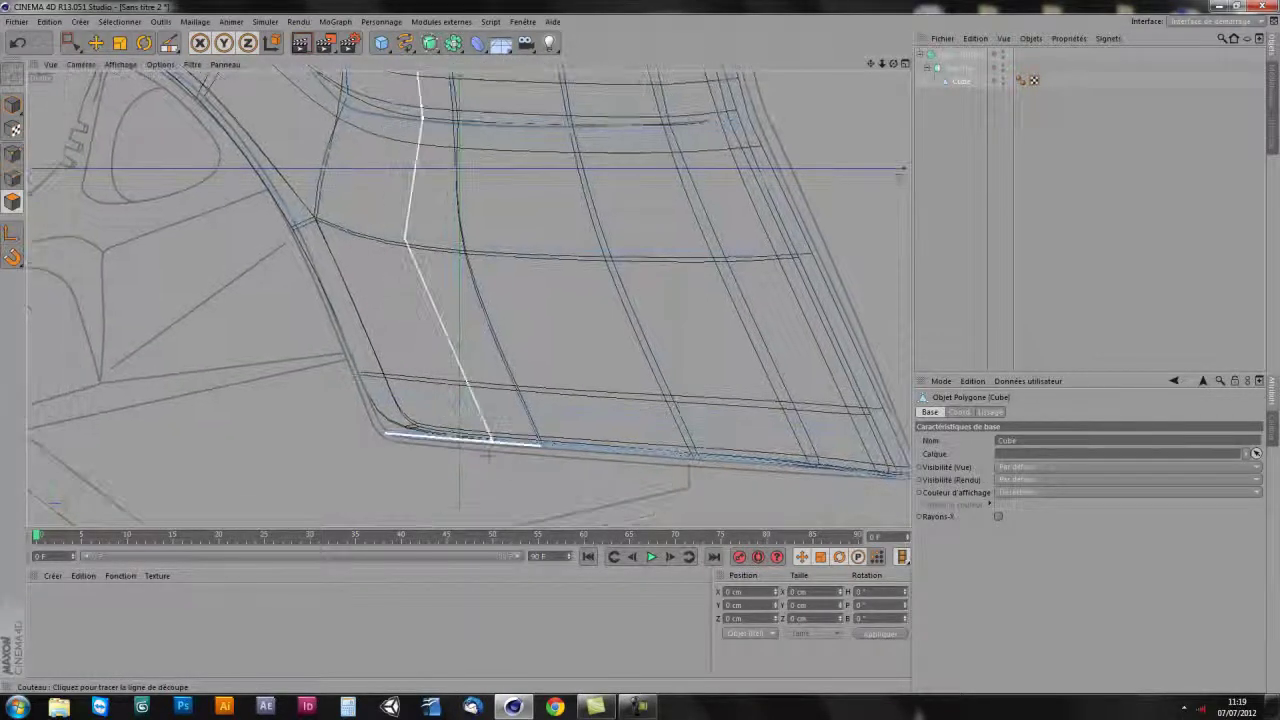
scroll(470, 450, "up", 2)
scroll(488, 455, "up", 2)
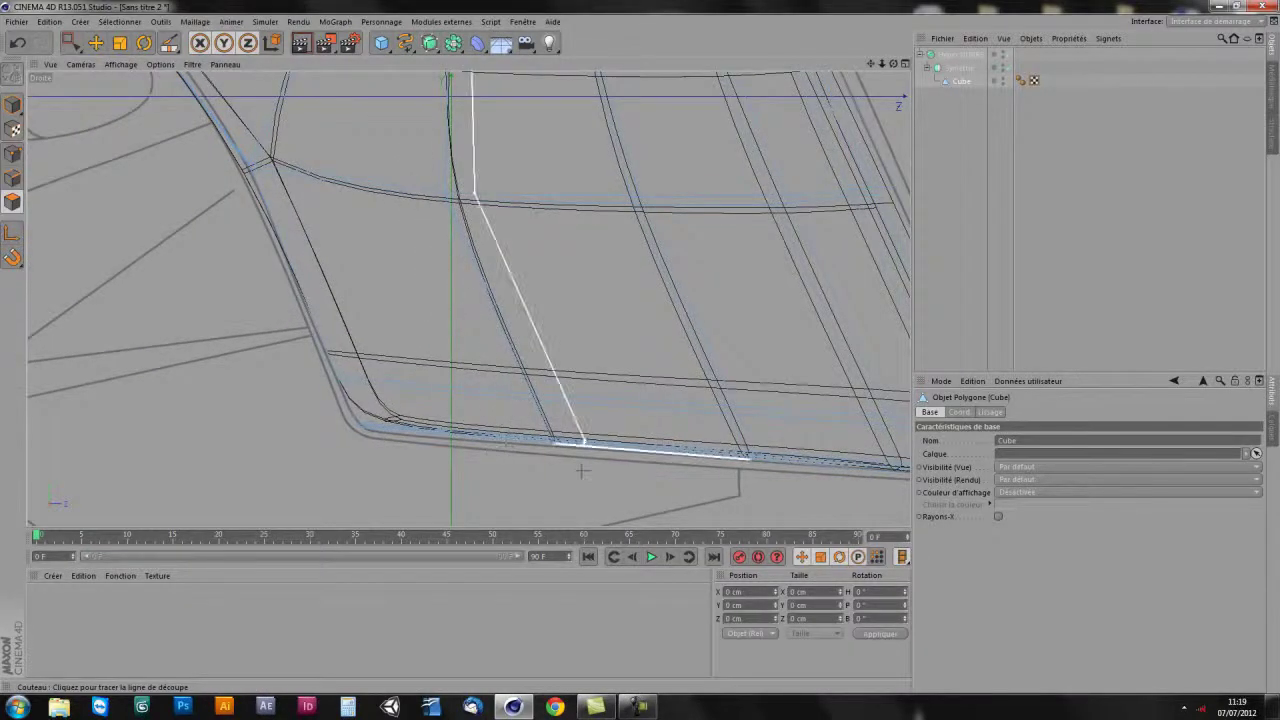
middle_click_drag(580, 470, 549, 487, "alt")
scroll(549, 487, "down", 3)
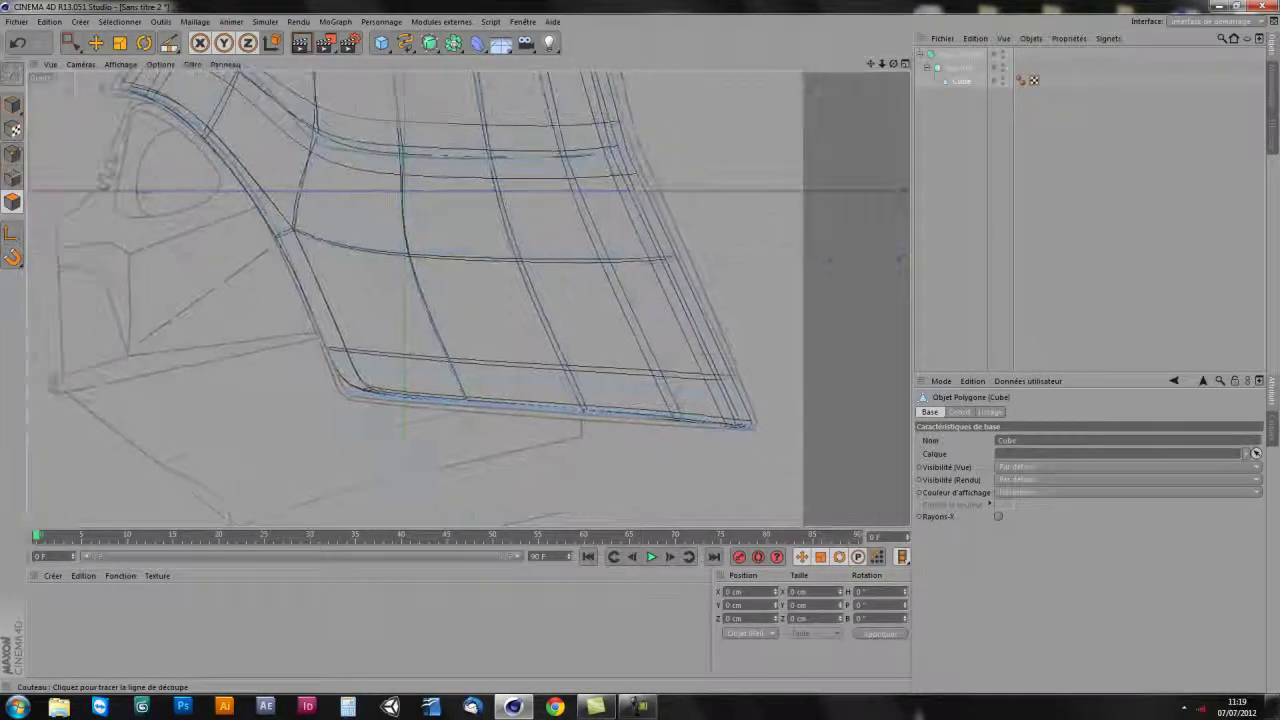
- Box-select the skirt's bottom-edge points and raise them, including the back corner, to match the reference
key("0")
key("ctrl+a")
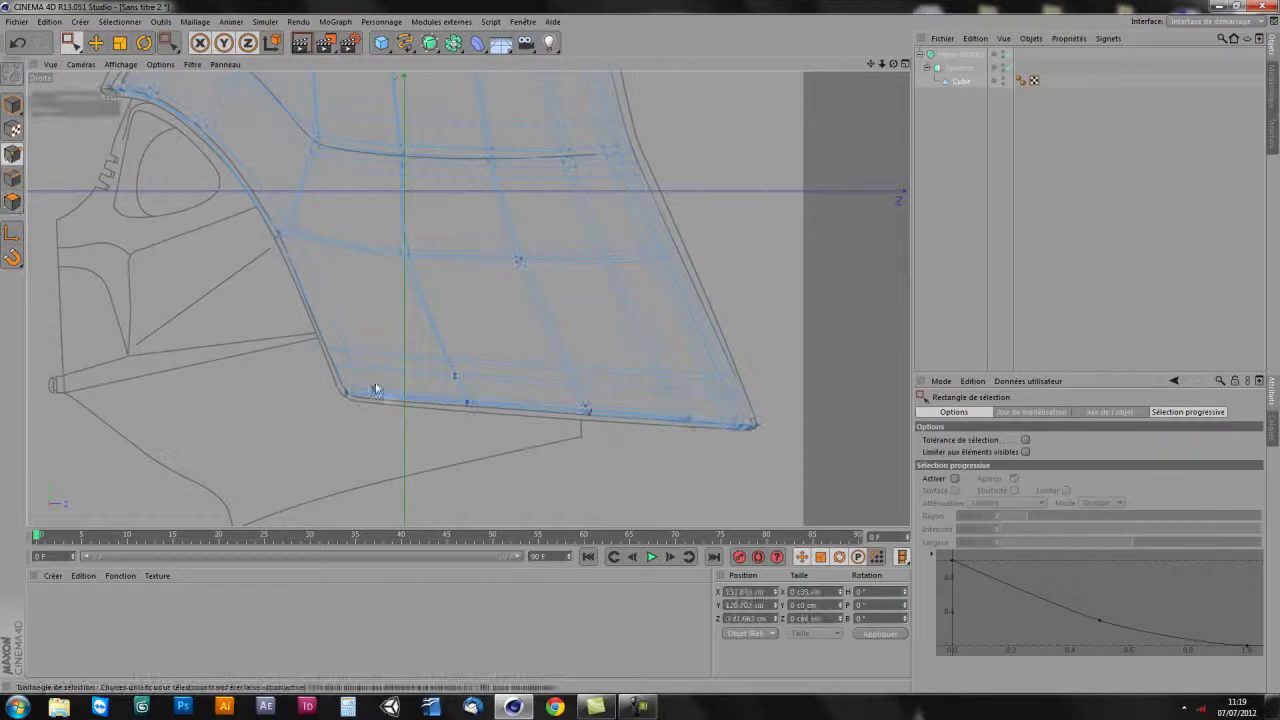
left_click_drag(575, 440, 775, 460)
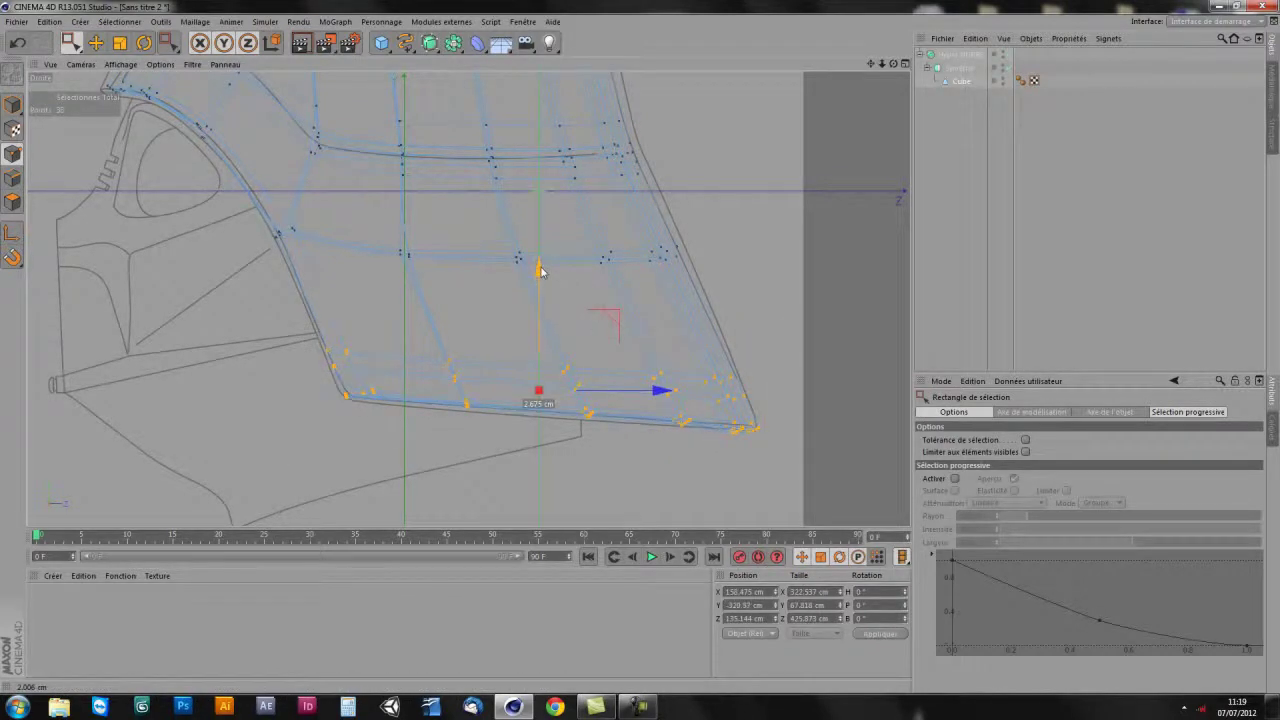
left_click_drag(540, 272, 567, 327)
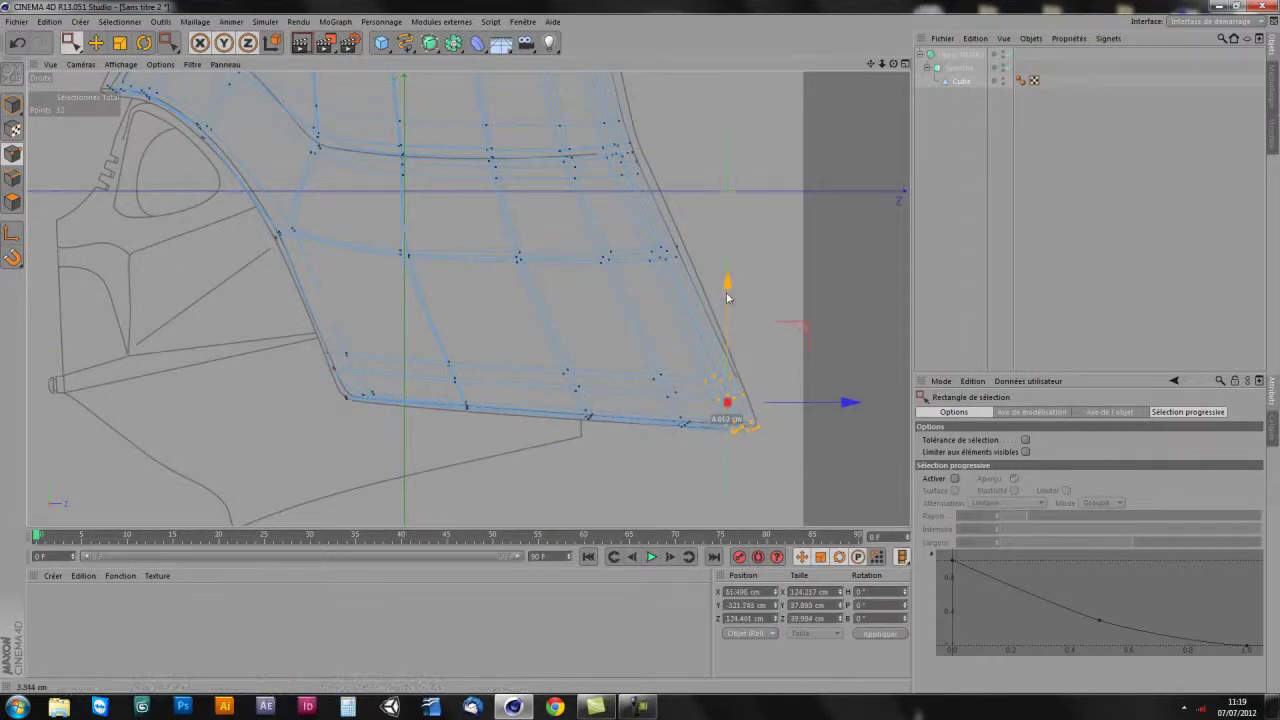
left_click_drag(727, 297, 728, 299)
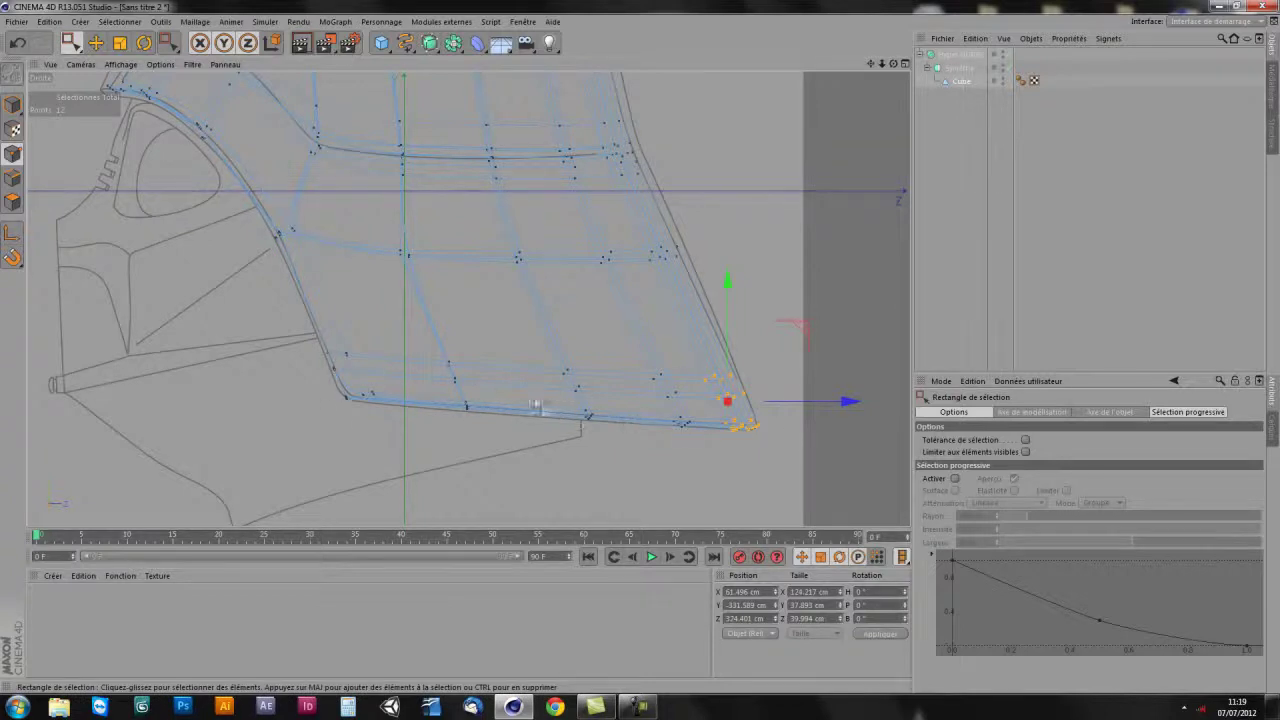
- Check the raised skirt in the Front reference view and orbit it in Perspective
middle_click(557, 373)
middle_click(629, 391)
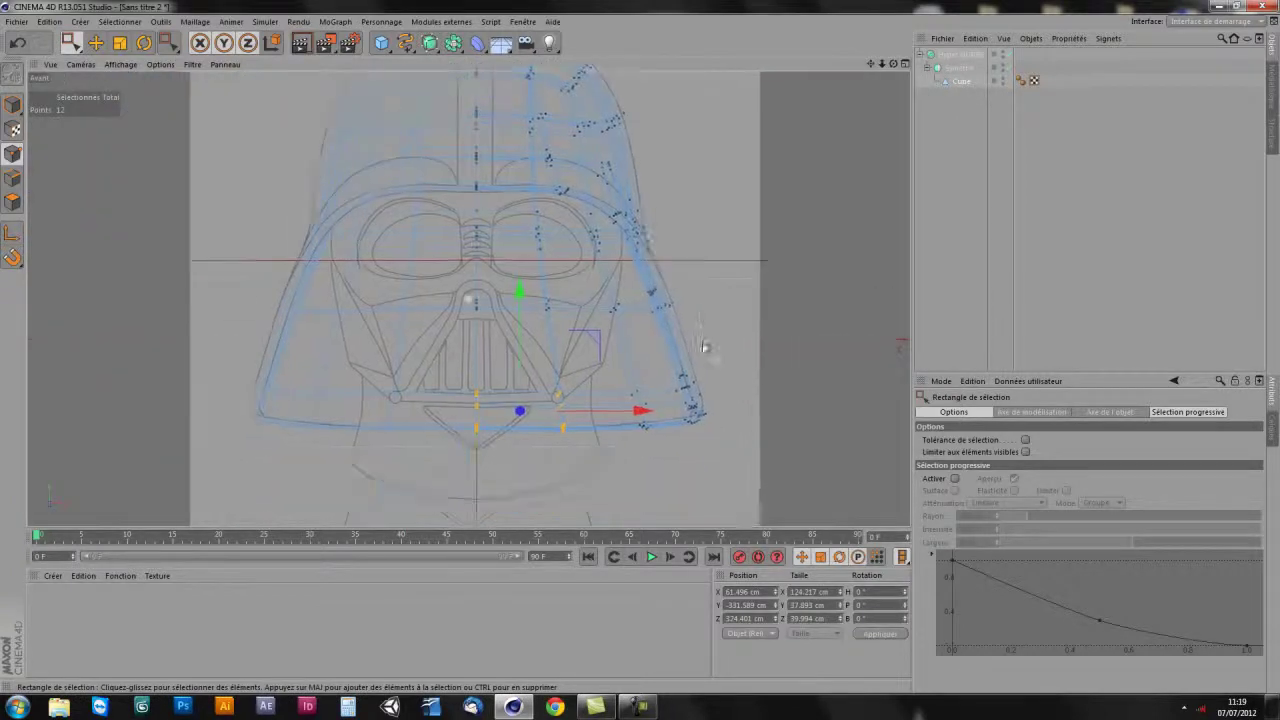
scroll(726, 345, "up", 1)
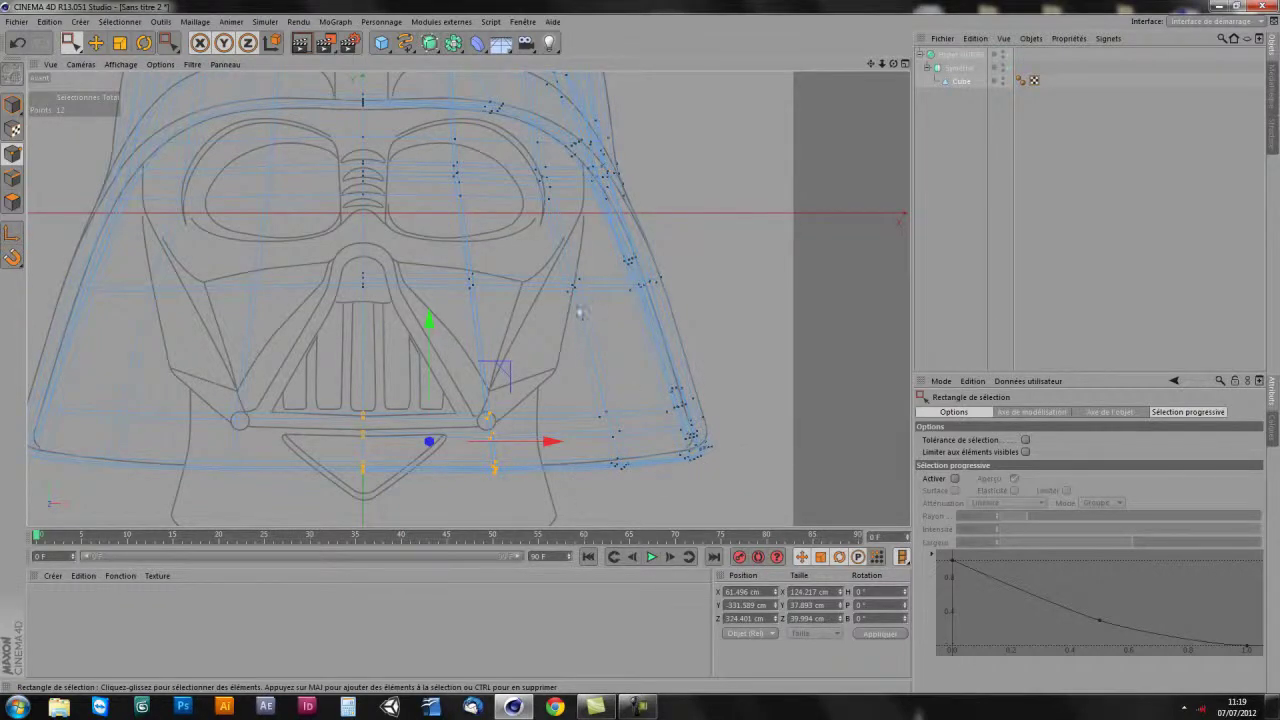
key("F1")
mouse_move(263, 149)
left_mouse_down("alt")
mouse_move(356, 293)
mouse_move(380, 286)
mouse_move(434, 366)
mouse_move(530, 355)
mouse_move(503, 403)
mouse_move(523, 403)
mouse_move(500, 420)
mouse_move(549, 423)
left_mouse_up("alt")
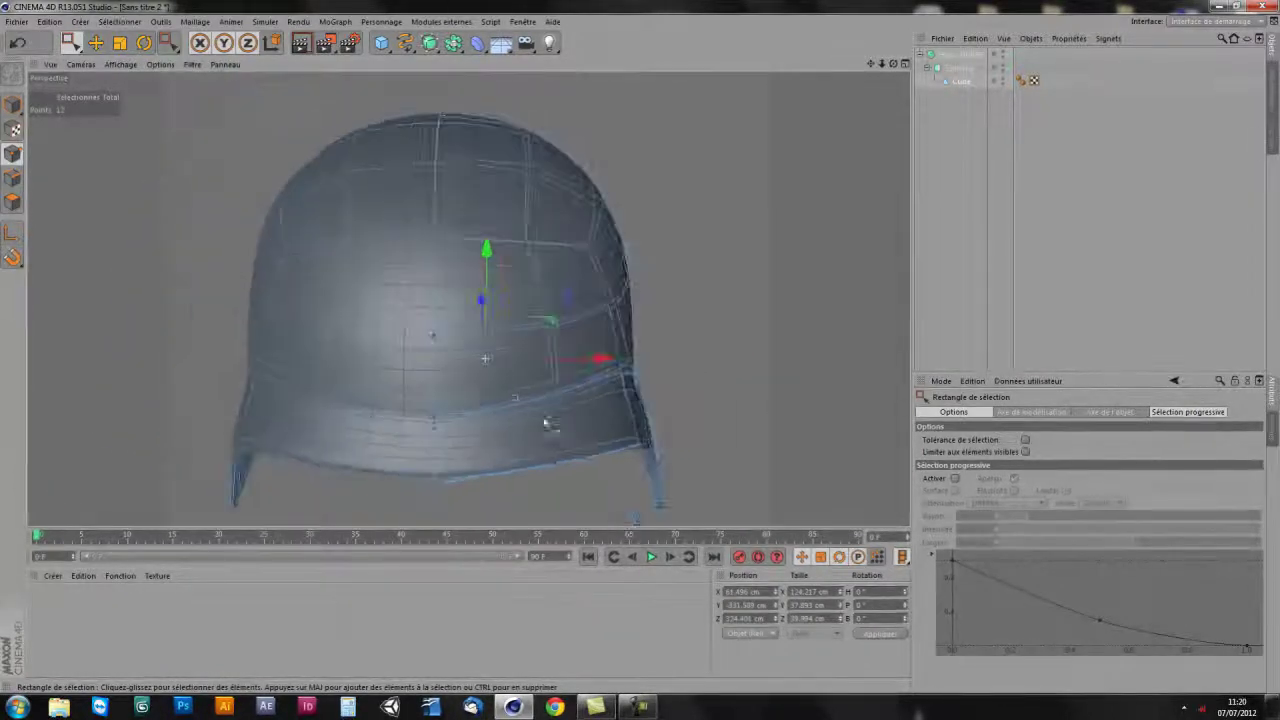
- Inspect the helmet dome against the reference in the maximised Front view
middle_click(488, 441)
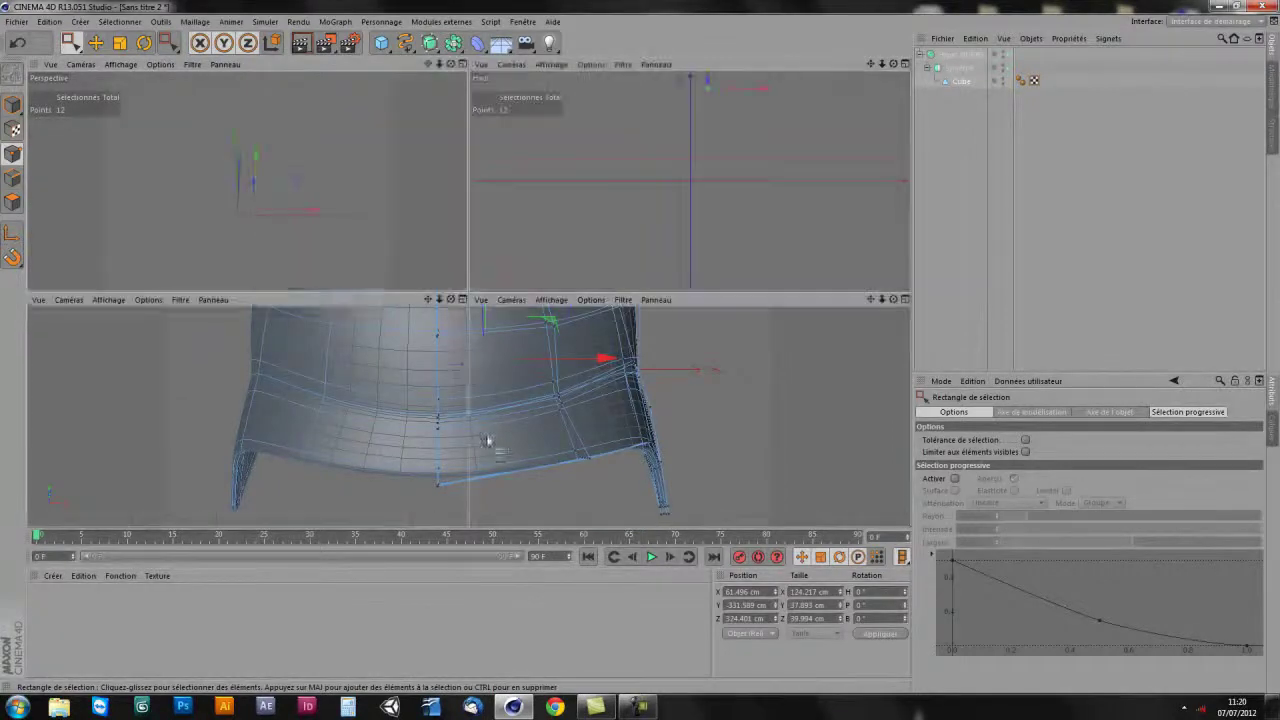
middle_click(491, 443)
scroll(671, 471, "up", 2)
scroll(467, 298, "up", 2)
middle_click_drag(467, 298, 430, 271, "alt")
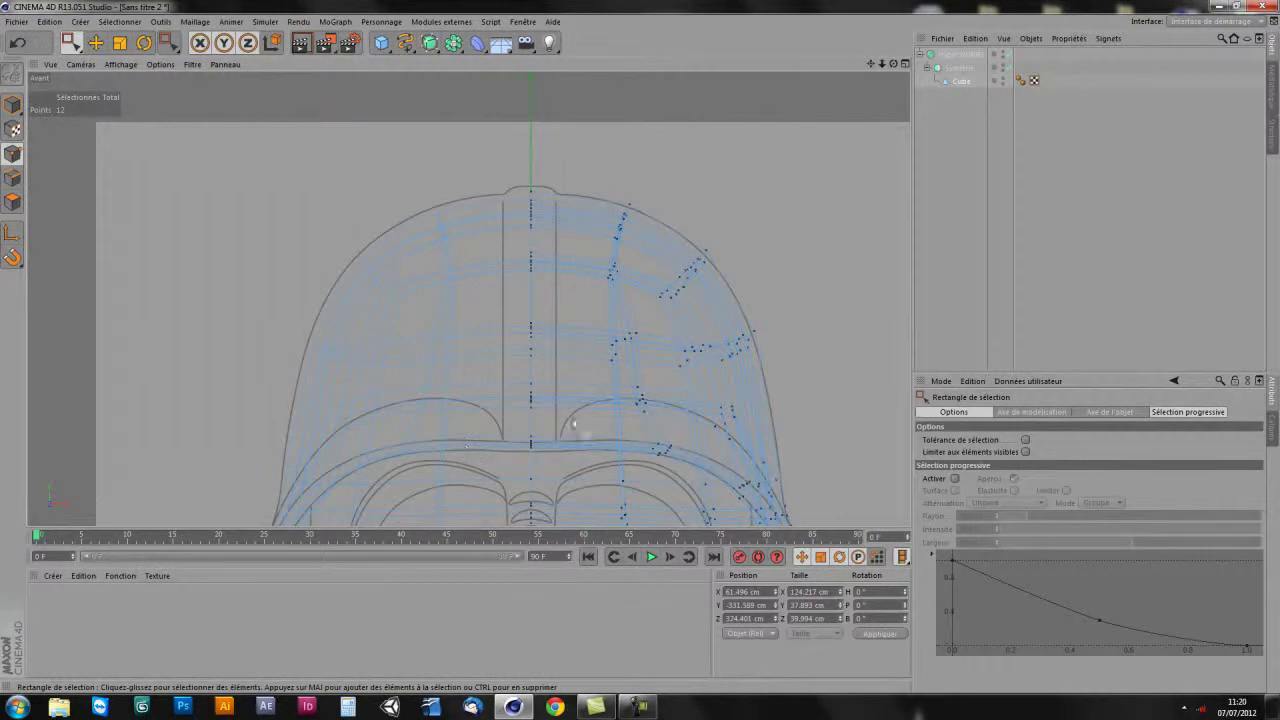
- Orbit the helmet in the maximised Perspective view, then switch to Polygons mode
middle_click(663, 293)
middle_click(371, 214)
mouse_move(586, 329)
left_mouse_down("alt")
mouse_move(529, 309)
mouse_move(565, 375)
mouse_move(486, 366)
mouse_move(500, 394)
mouse_move(563, 417)
mouse_move(592, 395)
left_mouse_up("alt")
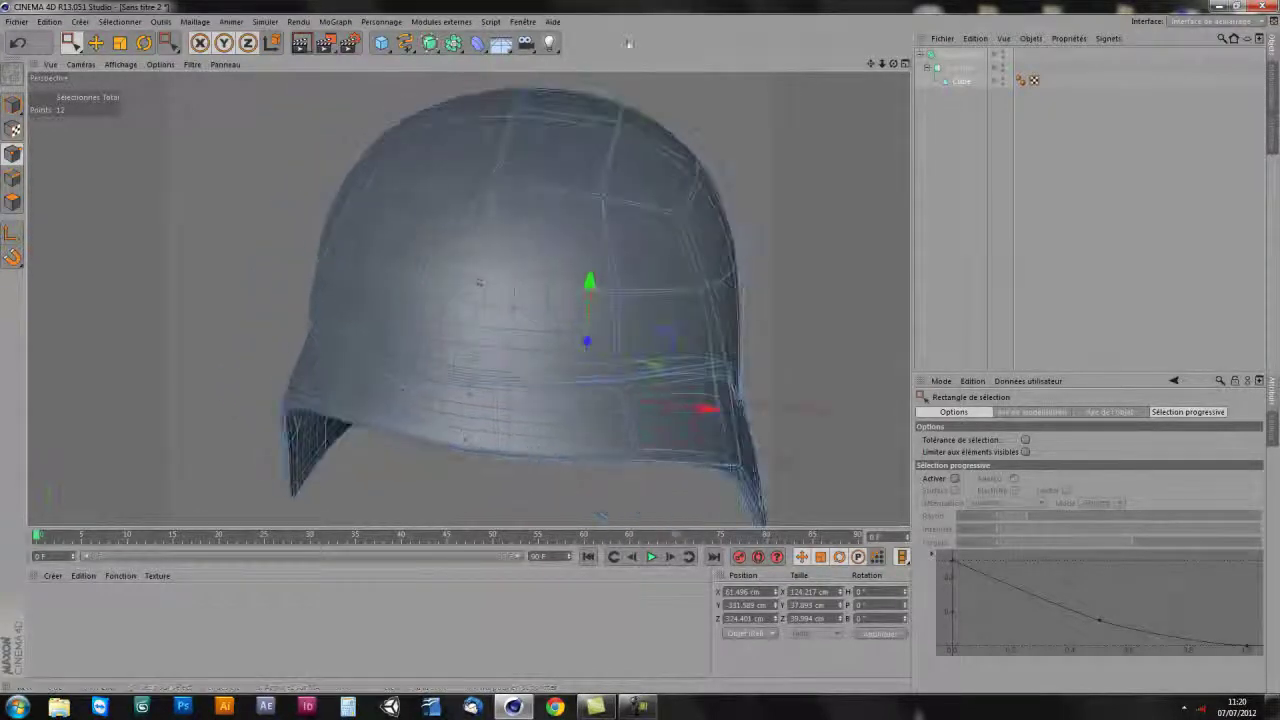
left_click_drag(537, 434, 545, 448, "alt")
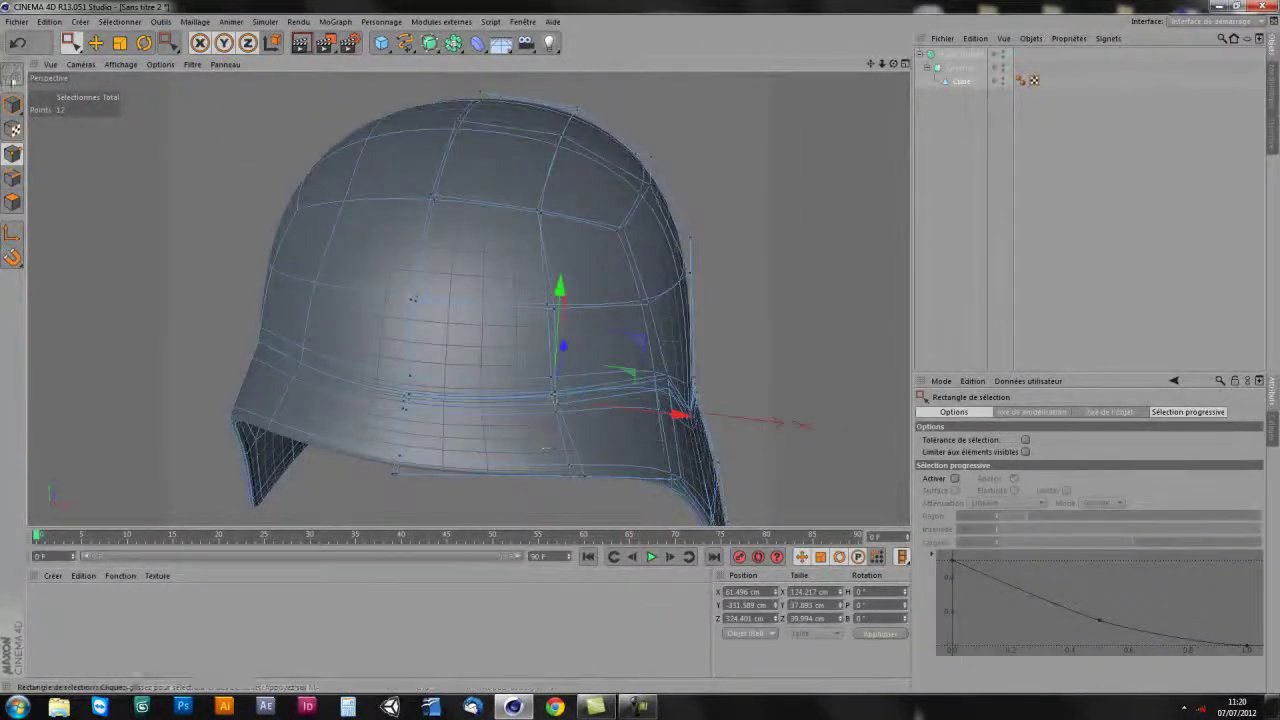
left_click(14, 201)
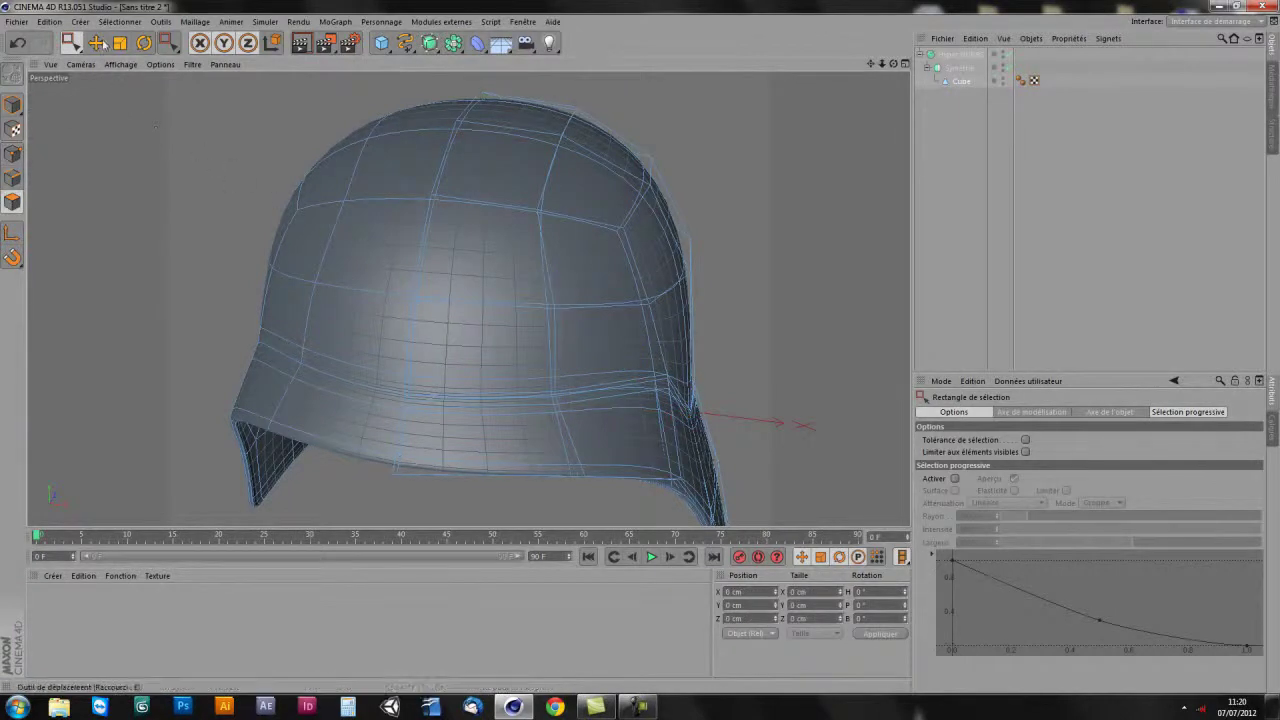
- Activate the Knife (Couteau) tool and set its cutting mode to Plane
right_click(790, 285)
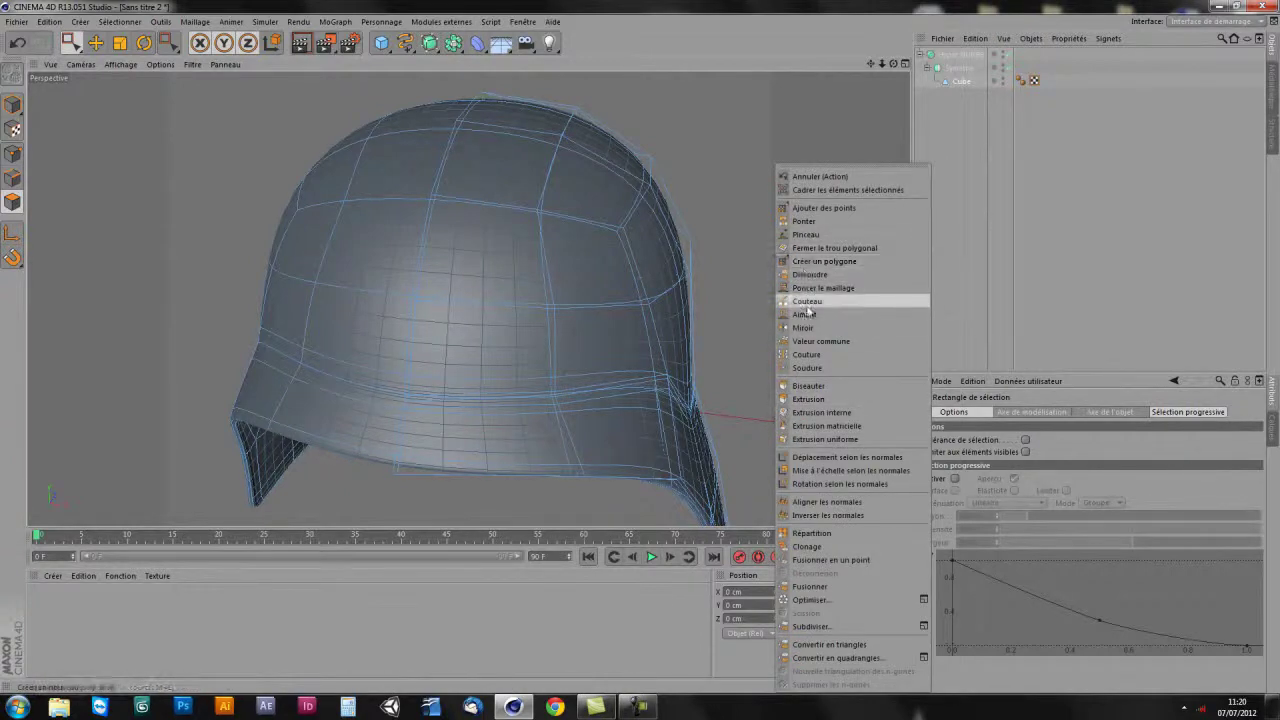
left_click(808, 310)
left_click(957, 440)
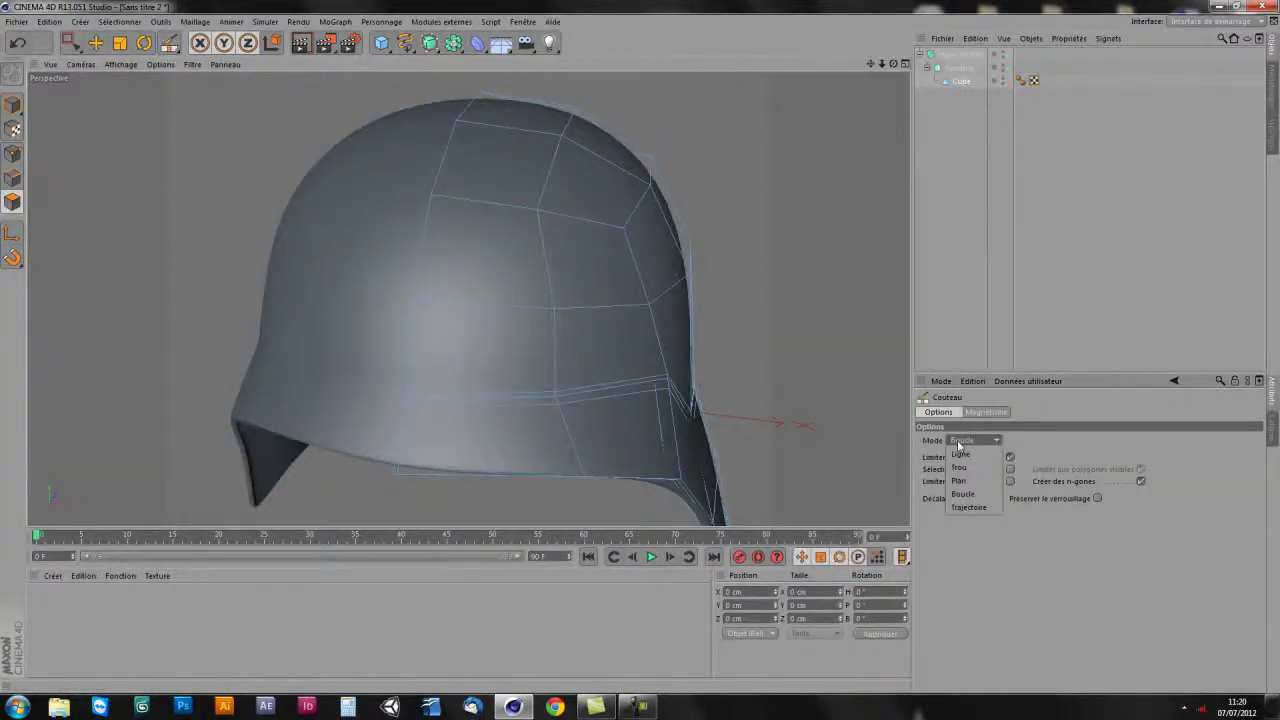
left_click(958, 480)
- Slice new edges down the side of the helmet with plane-mode knife cuts
left_click_drag(623, 400, 429, 266, "alt")
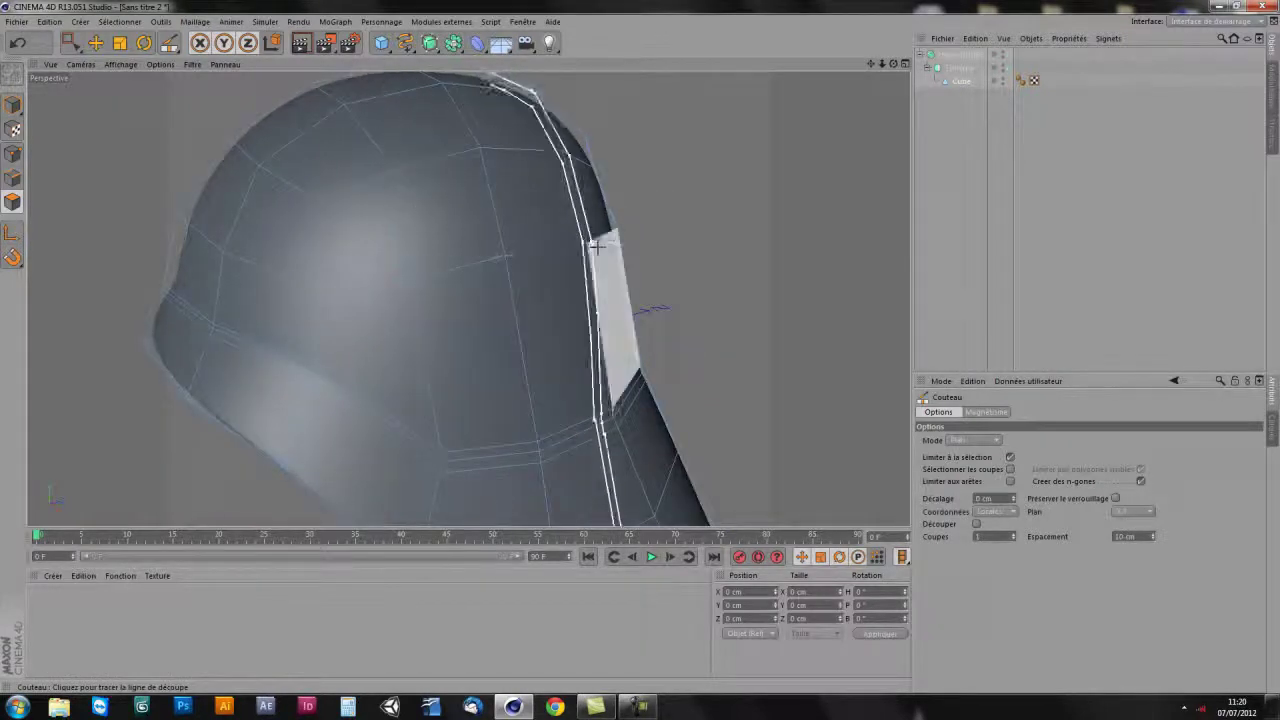
mouse_move(371, 350)
left_mouse_down("alt")
mouse_move(431, 268)
mouse_move(580, 214)
left_mouse_up("alt")
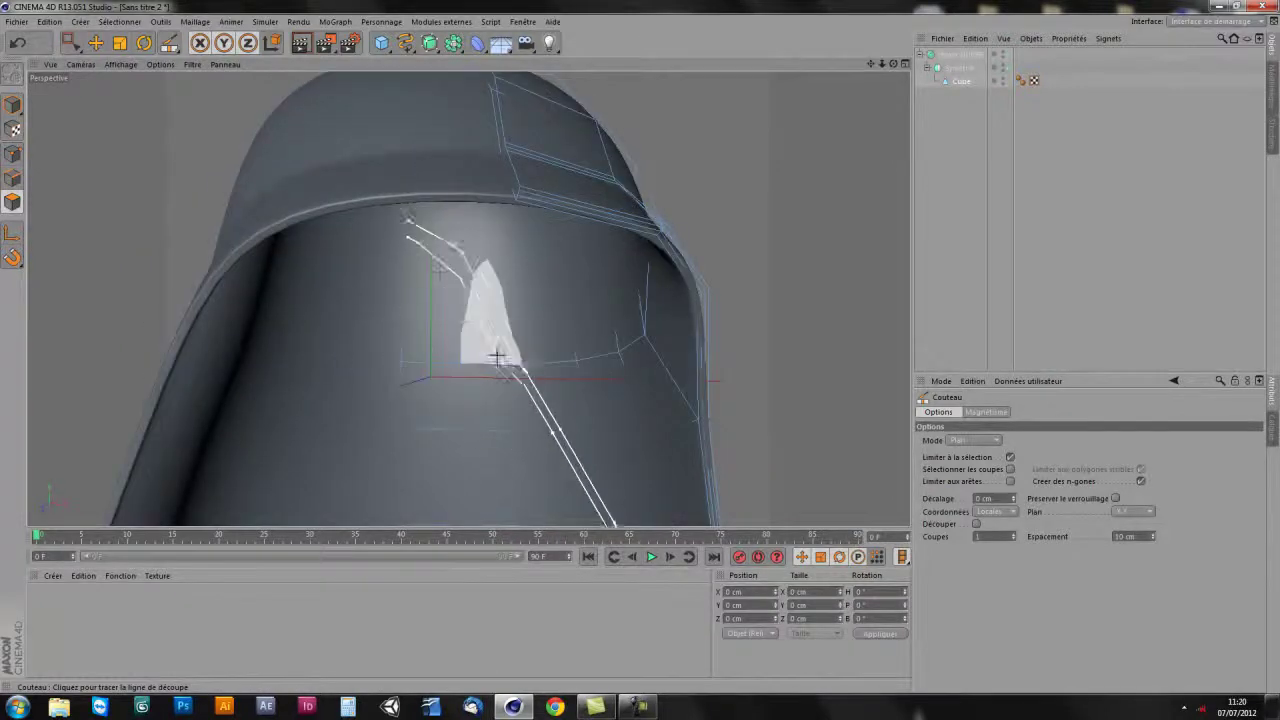
left_click_drag(487, 349, 429, 266, "alt")
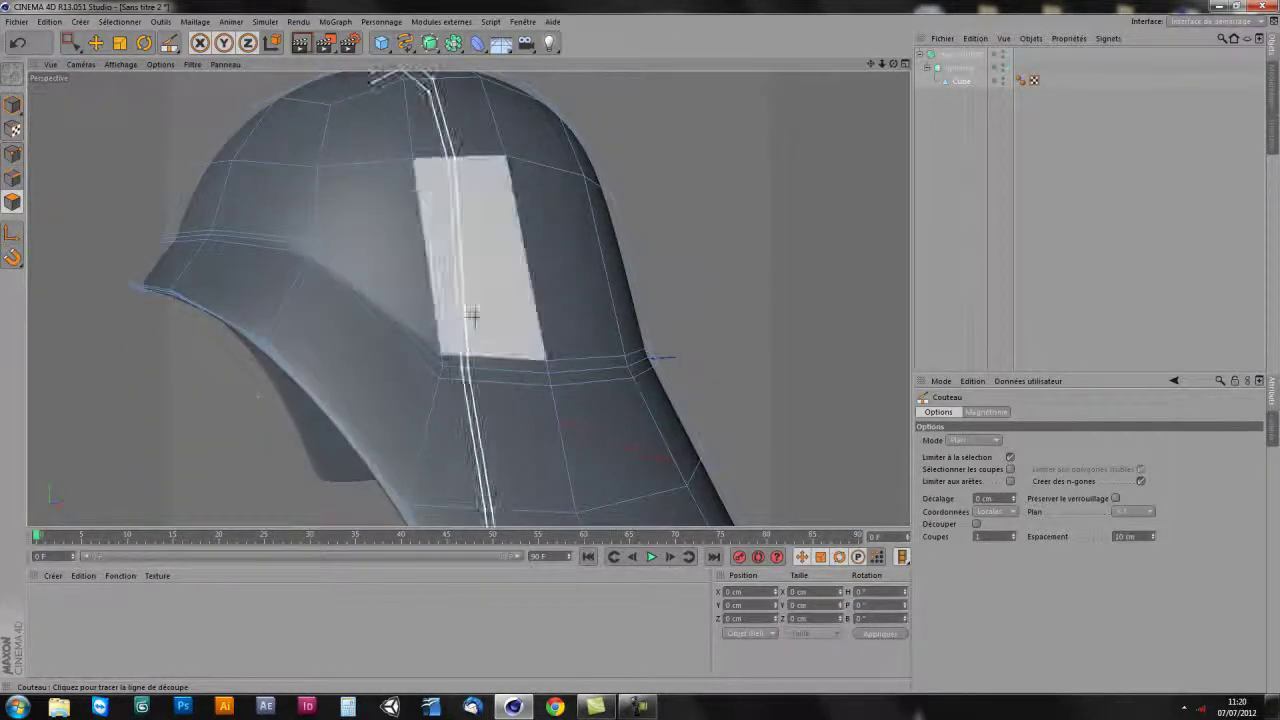
left_click_drag(529, 334, 429, 269, "alt")
scroll(430, 266, "up", 2)
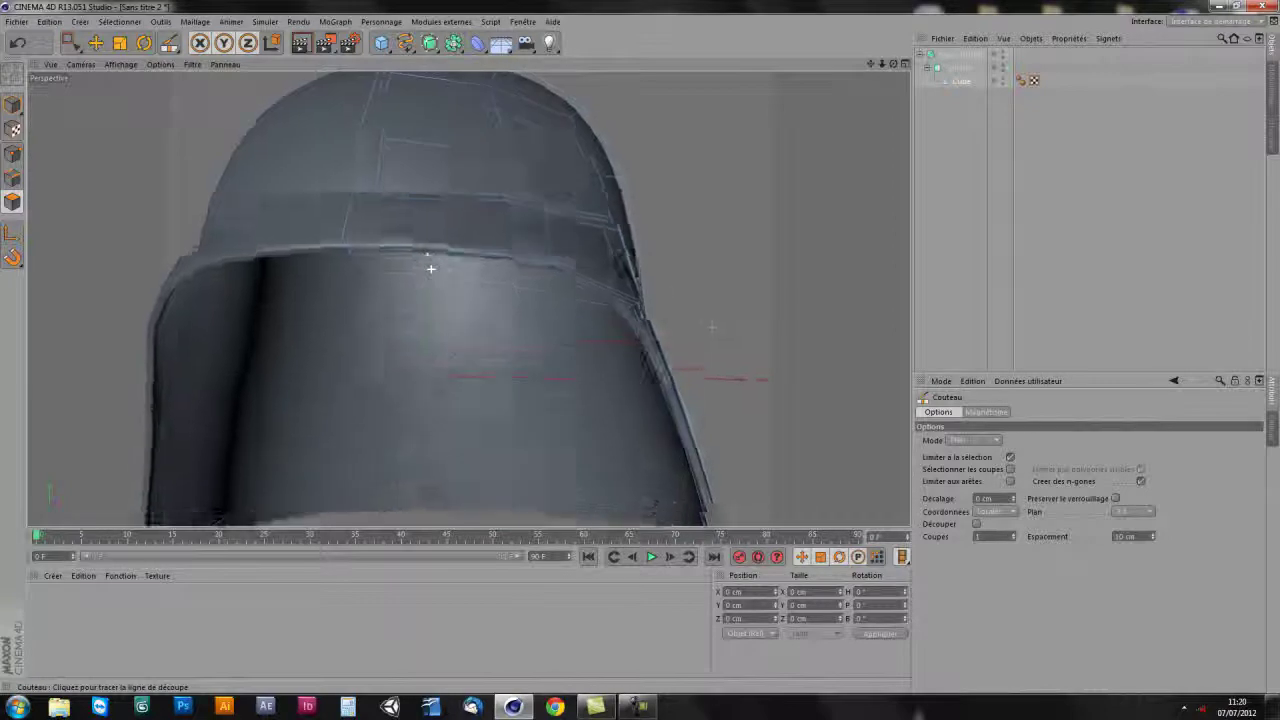
scroll(431, 268, "up", 5)
scroll(431, 268, "down", 2)
scroll(431, 268, "down", 4)
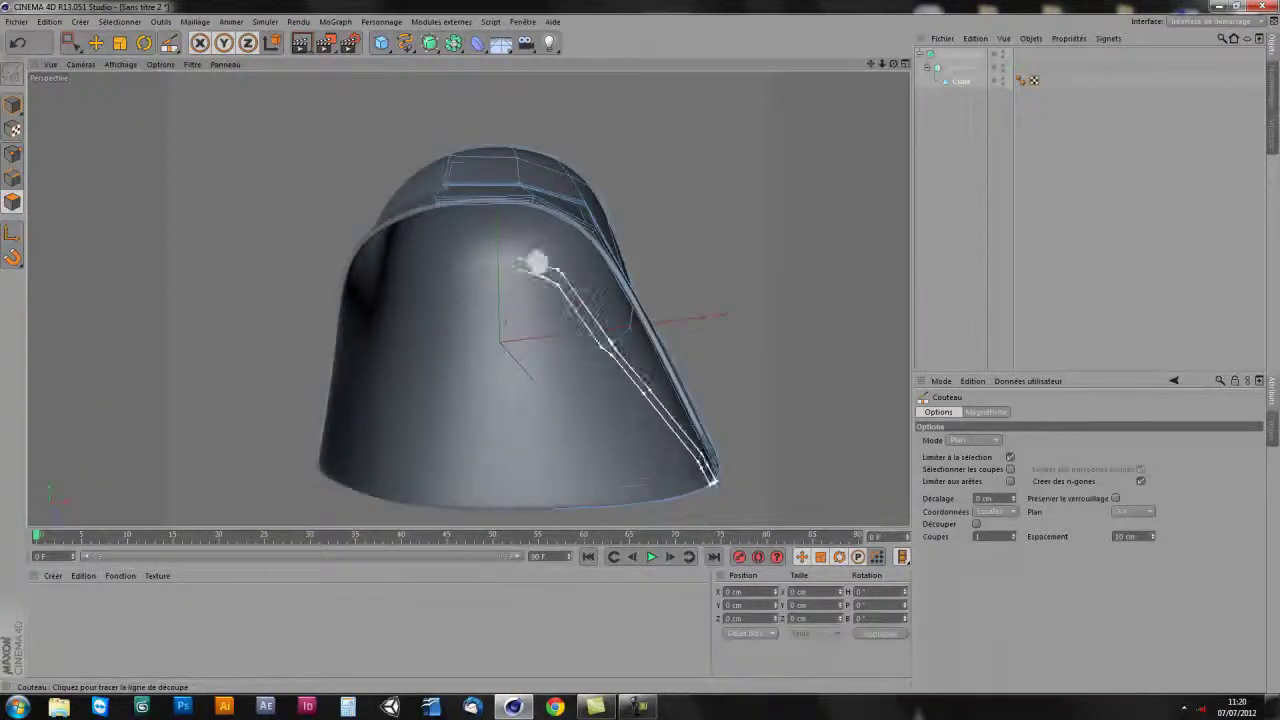
left_click_drag(535, 377, 537, 115, "alt")
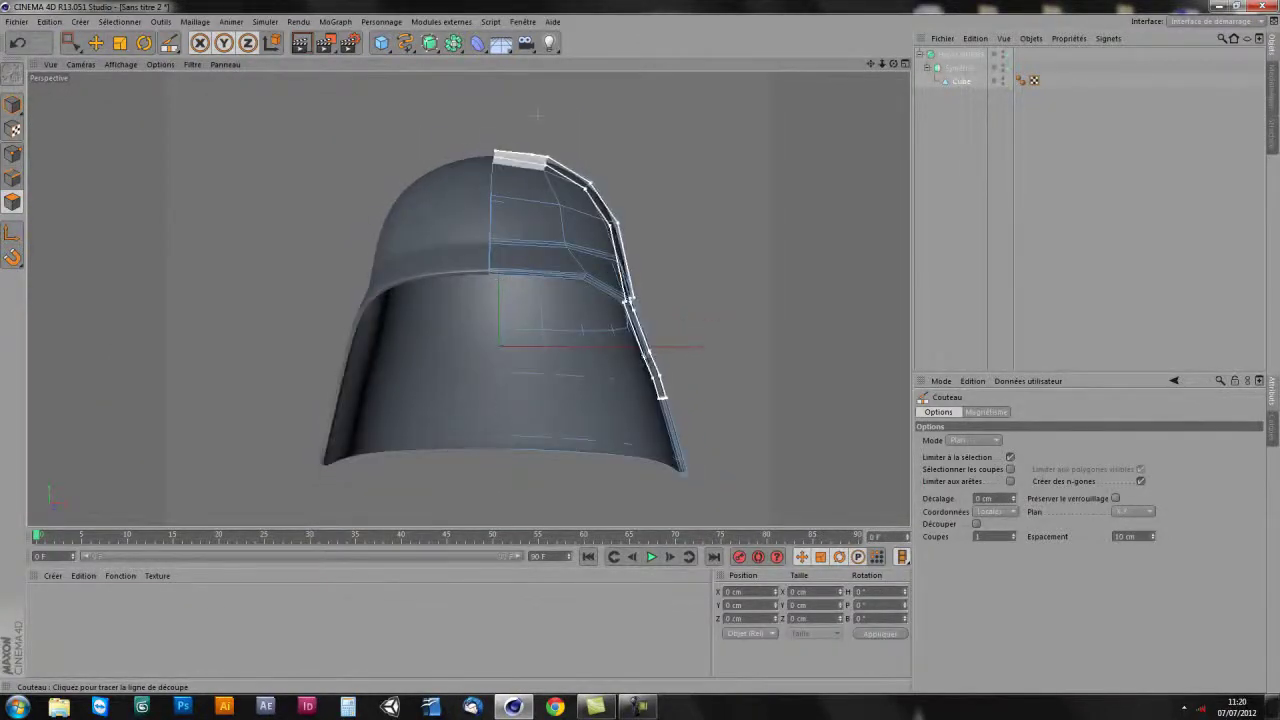
mouse_move(523, 214)
left_mouse_down("alt")
mouse_move(521, 286)
mouse_move(686, 470)
left_mouse_up("alt")
left_click_drag(538, 413, 617, 460)
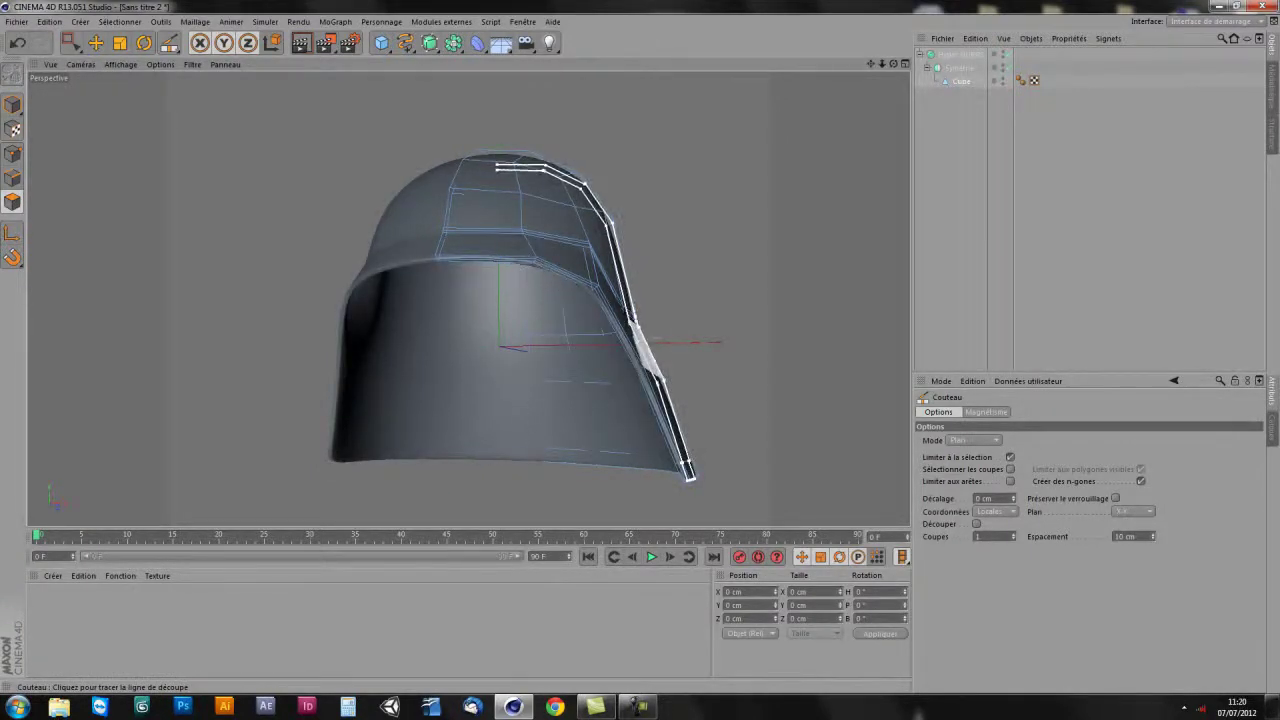
mouse_move(585, 355)
left_mouse_down()
mouse_move(570, 355)
mouse_move(499, 234)
mouse_move(528, 223)
left_mouse_up()
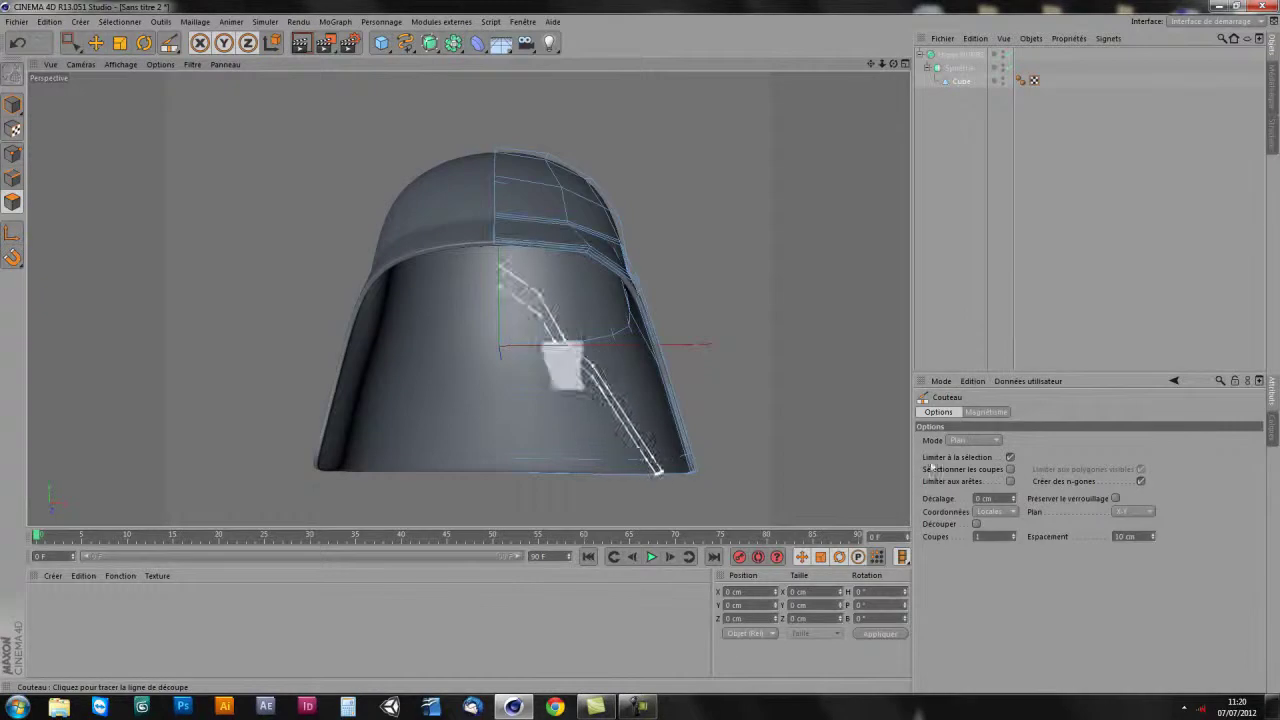
- Choose the knife's plane orientation and line up a vertical cut at the helmet's centre
left_click(1135, 512)
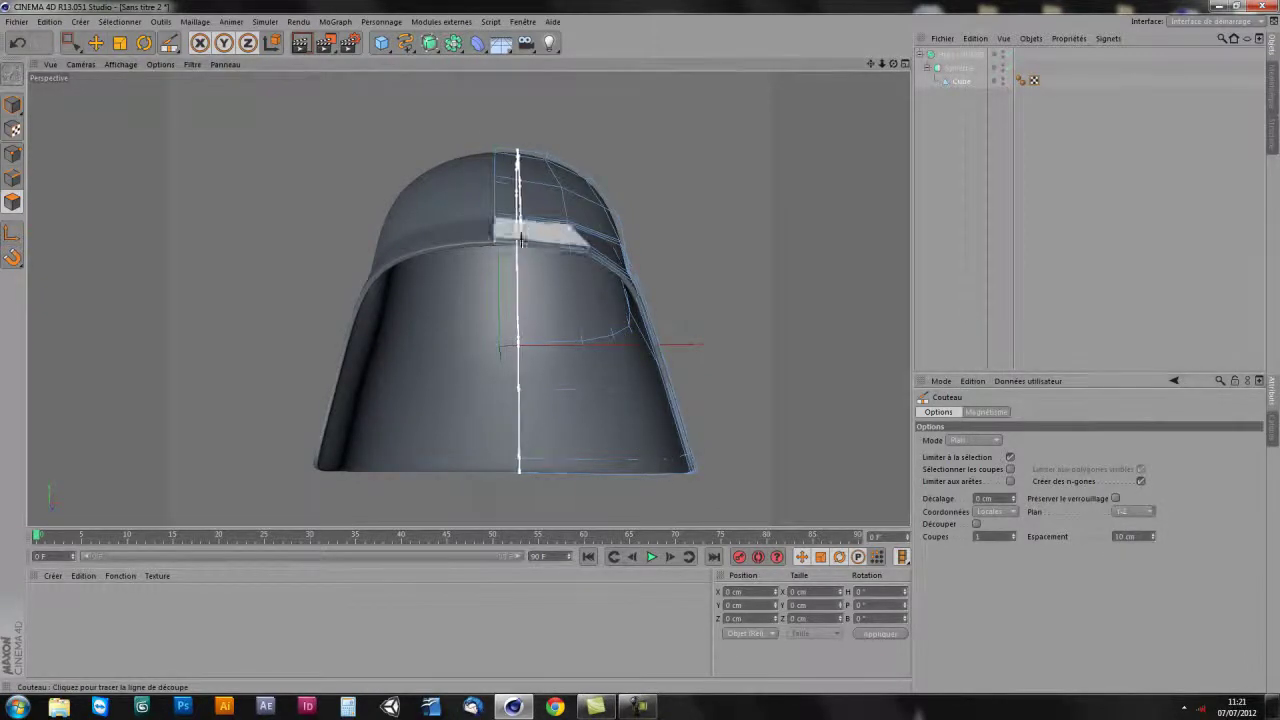
left_click_drag(506, 250, 498, 279, "alt")
middle_click(498, 279)
- Cut a vertical edge through the forehead polygon, then orbit to a three-quarter perspective view
middle_click(629, 400)
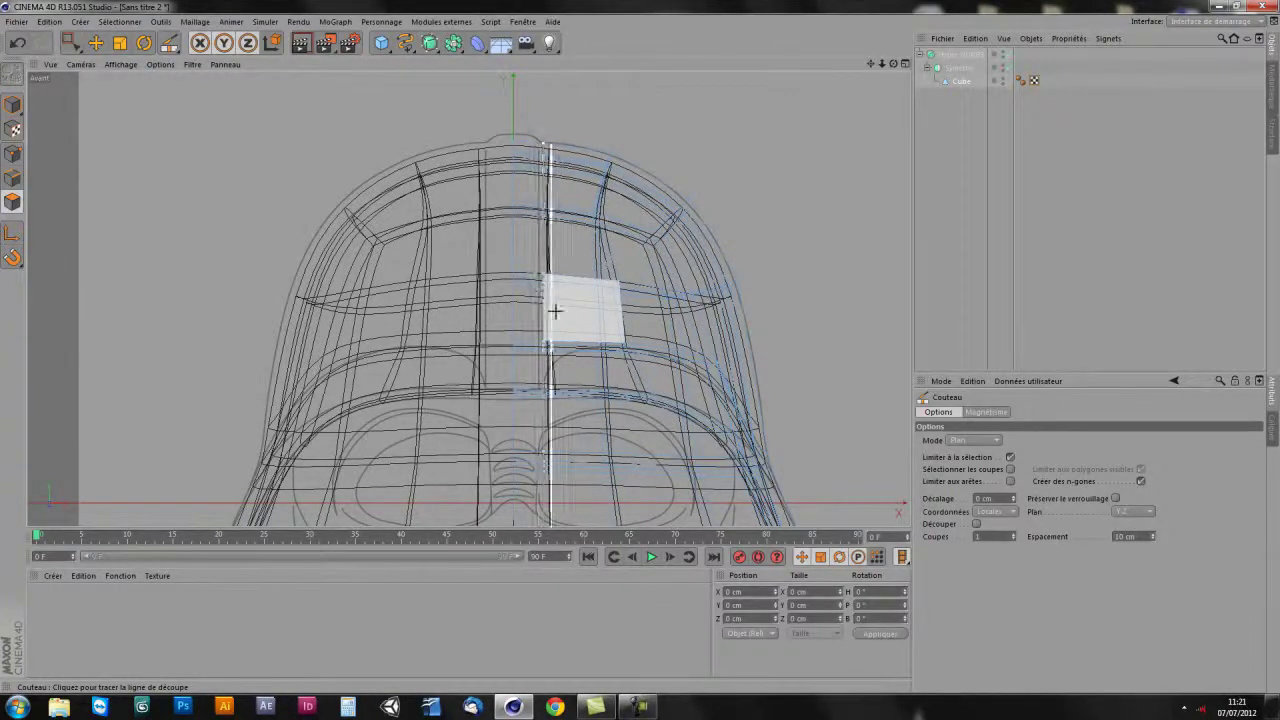
left_click(545, 305)
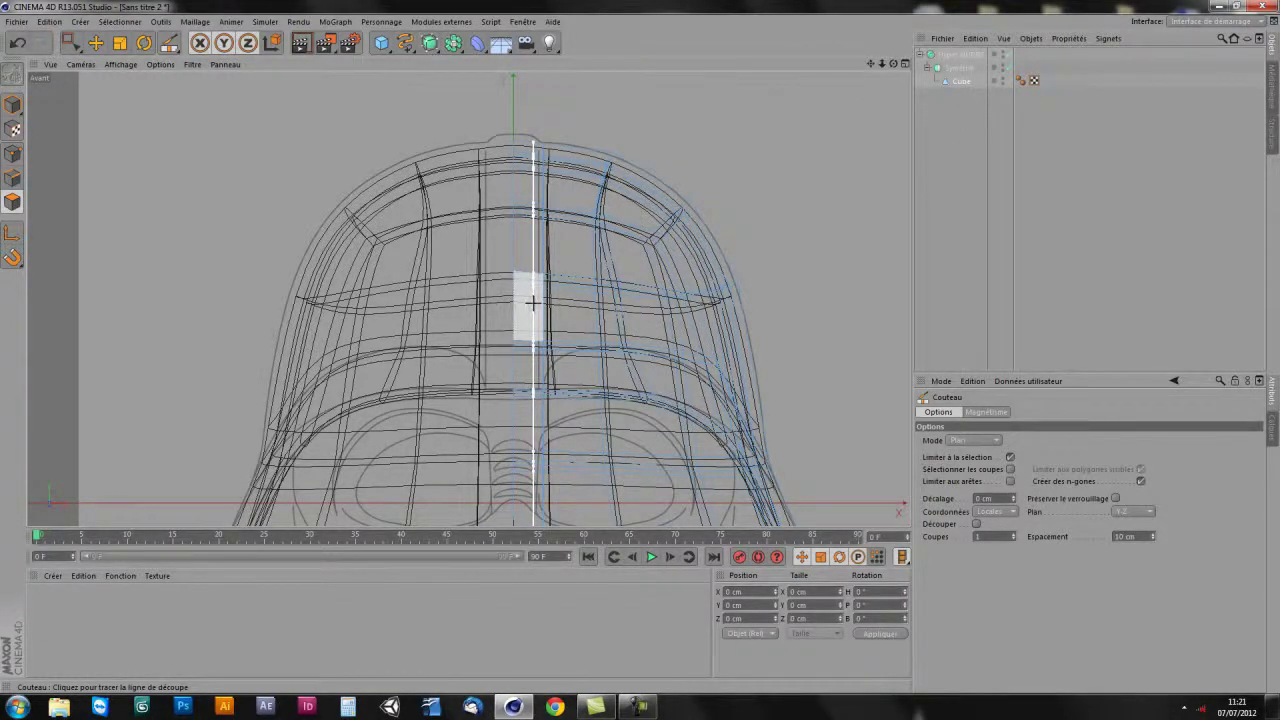
middle_click(609, 329)
mouse_move(608, 351)
left_mouse_down("alt")
mouse_move(468, 296)
mouse_move(526, 346)
mouse_move(471, 289)
left_mouse_up("alt")
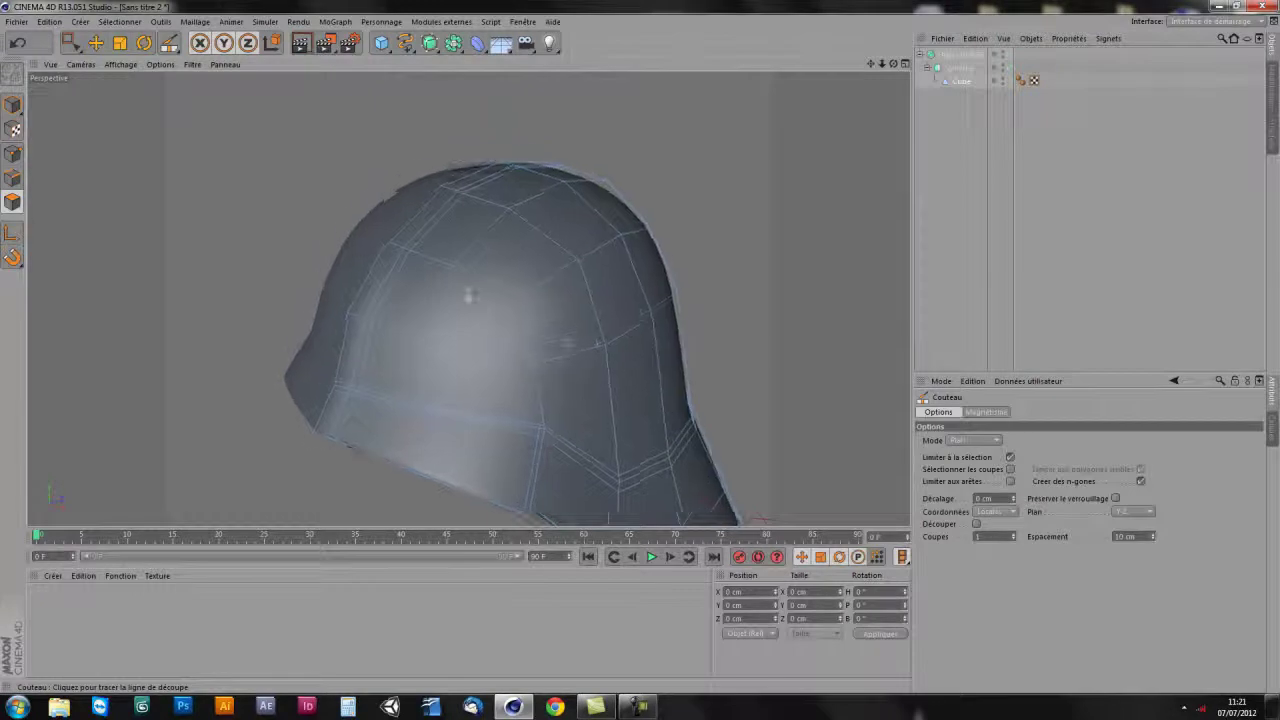
- Select the central edge loop down the helmet's middle with Loop Selection
left_click(120, 21)
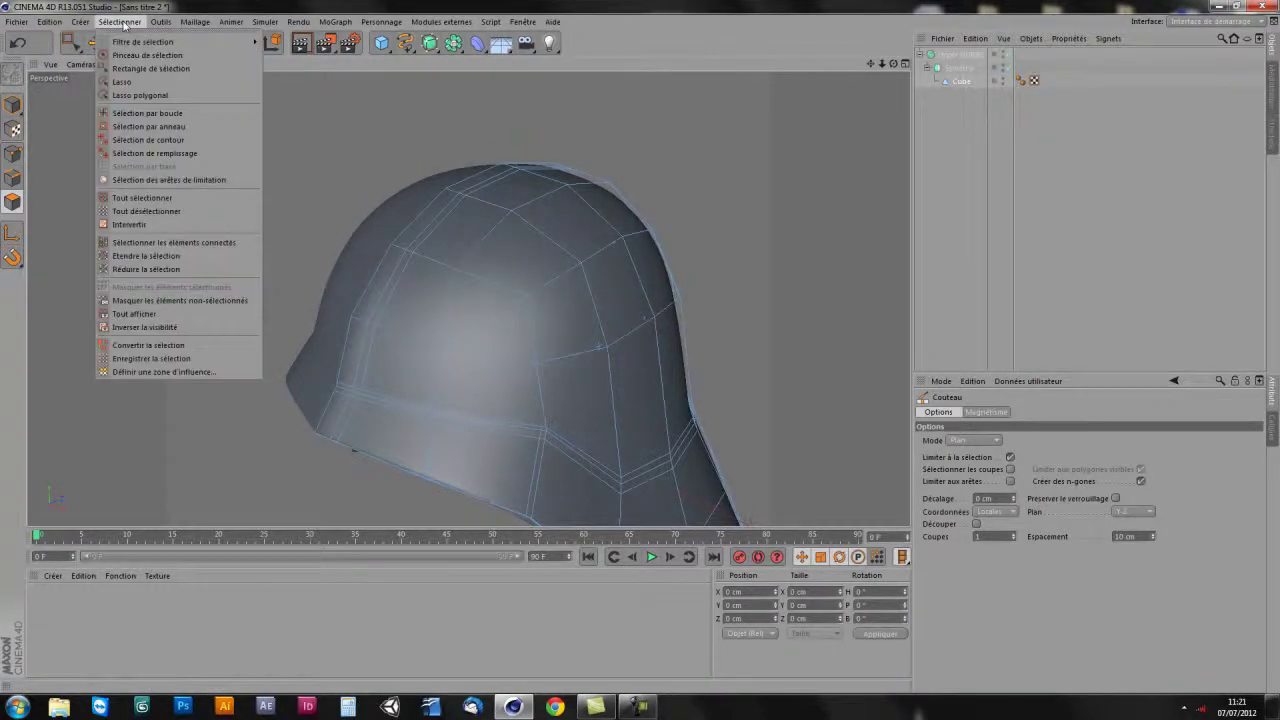
left_click(150, 113)
left_click(405, 252)
mouse_move(405, 252)
left_mouse_down("alt")
mouse_move(414, 295)
mouse_move(491, 320)
mouse_move(580, 208)
mouse_move(583, 87)
mouse_move(557, 289)
left_mouse_up("alt")
- Raise the central loop about 4.6 cm on Y into a ridge and preview the smoothed result
left_click(95, 42)
left_click_drag(530, 252, 534, 254)
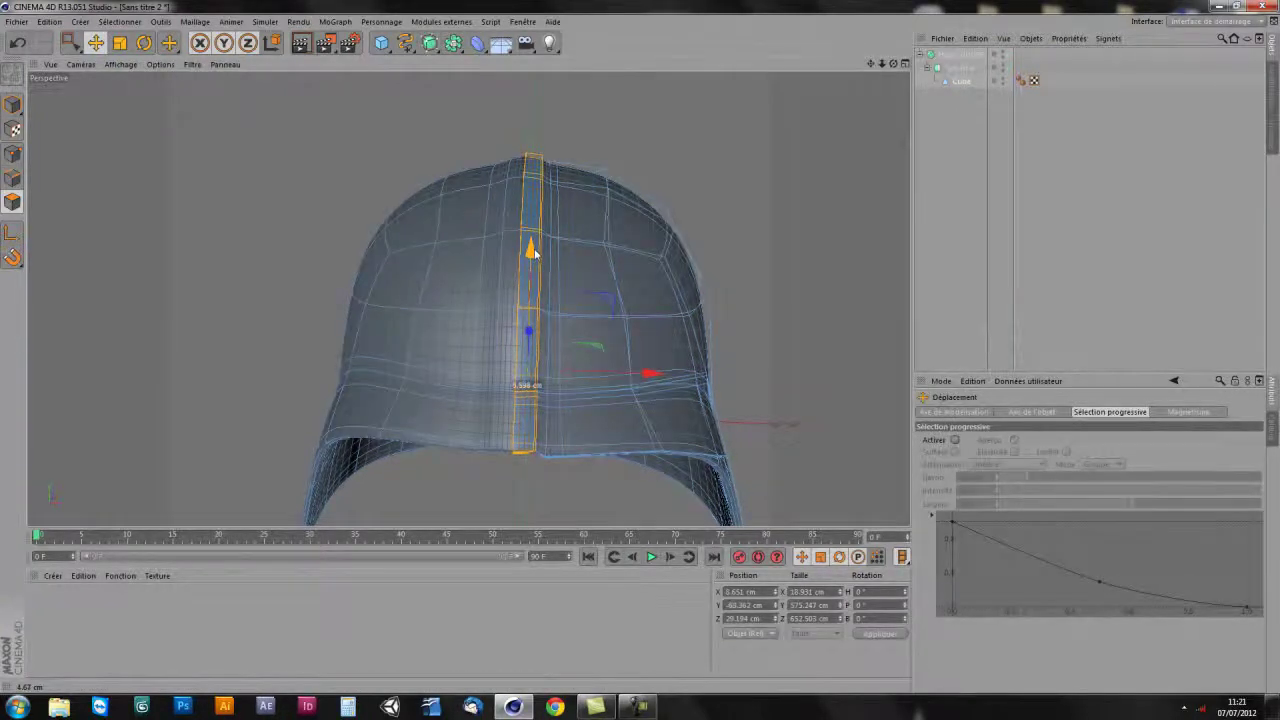
mouse_move(534, 253)
left_mouse_down("alt")
mouse_move(500, 295)
mouse_move(457, 294)
left_mouse_up("alt")
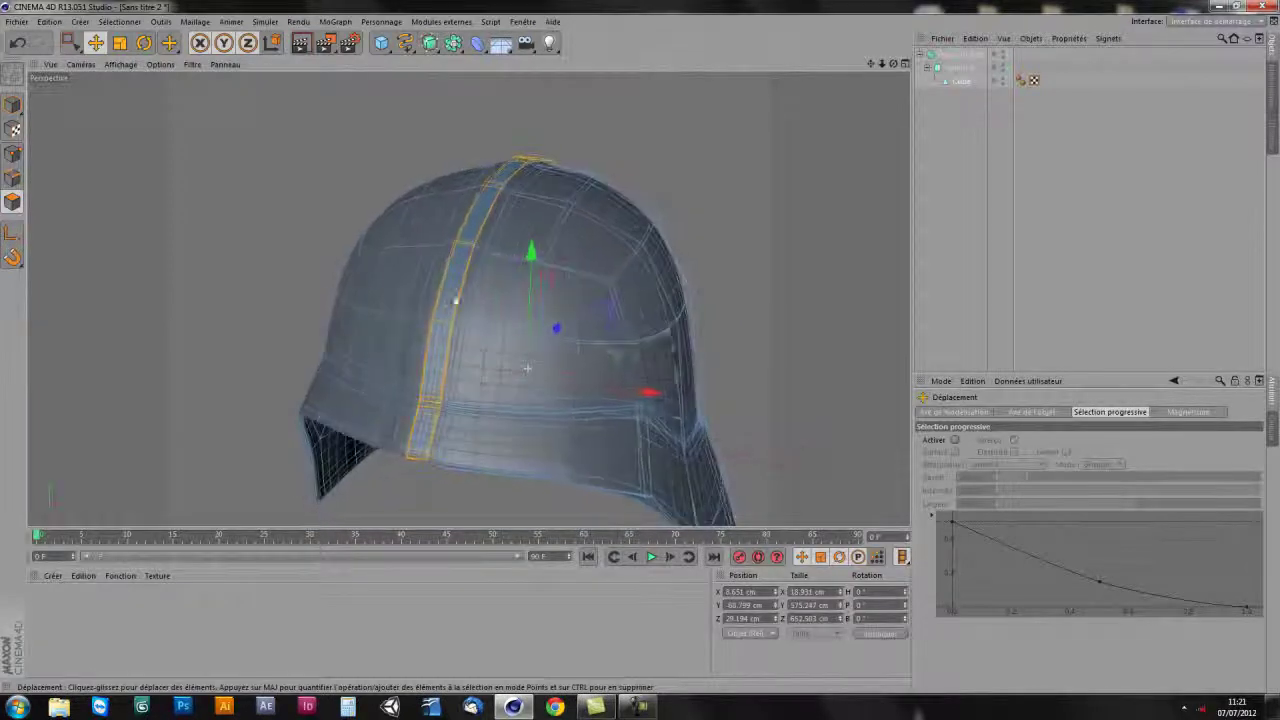
left_click(957, 202)
mouse_move(486, 357)
left_mouse_down("alt")
mouse_move(563, 391)
mouse_move(611, 380)
mouse_move(517, 378)
mouse_move(474, 349)
mouse_move(561, 248)
mouse_move(548, 364)
left_mouse_up("alt")
mouse_move(523, 396)
left_mouse_down("alt")
mouse_move(540, 371)
mouse_move(500, 366)
mouse_move(426, 400)
mouse_move(490, 378)
mouse_move(503, 414)
mouse_move(623, 457)
mouse_move(557, 400)
mouse_move(554, 357)
mouse_move(731, 232)
left_mouse_up("alt")
- Select the Cube object and maximise the front view with the Vader reference
left_click(960, 82)
mouse_move(871, 263)
left_mouse_down("alt")
mouse_move(400, 306)
mouse_move(466, 357)
left_mouse_up("alt")
middle_click(553, 385)
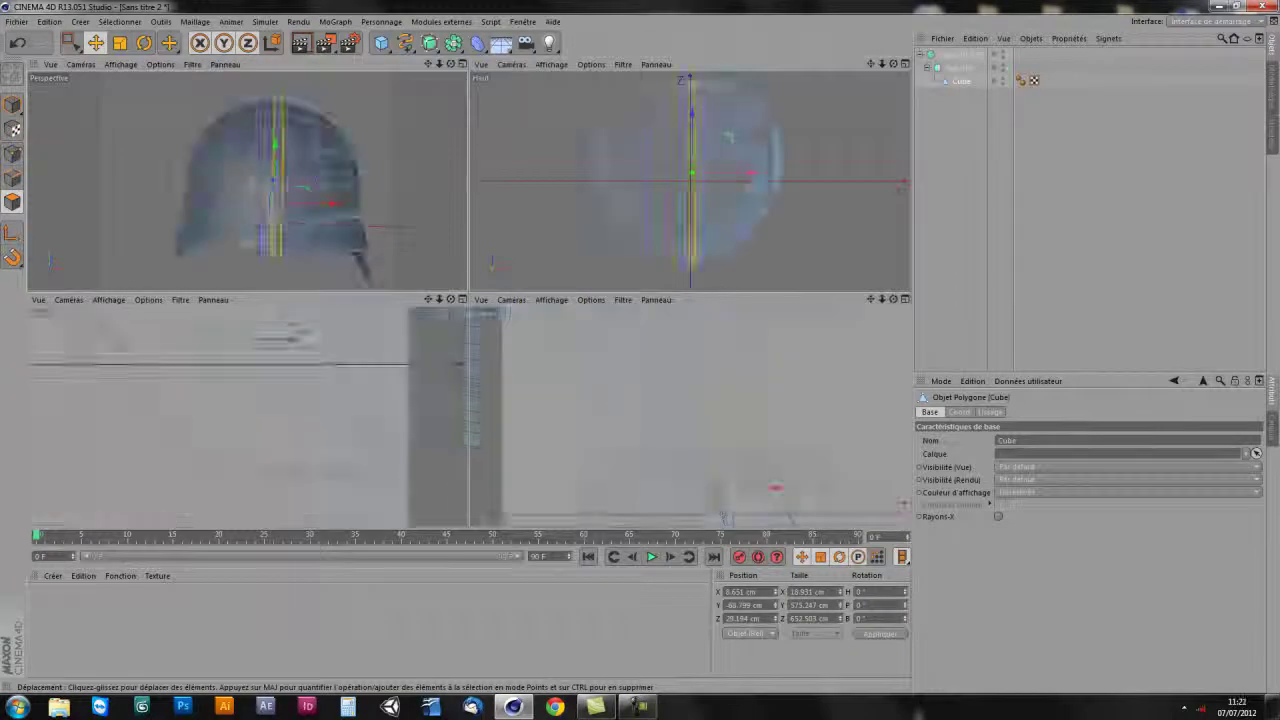
middle_click(553, 385)
scroll(600, 330, "up", 2)
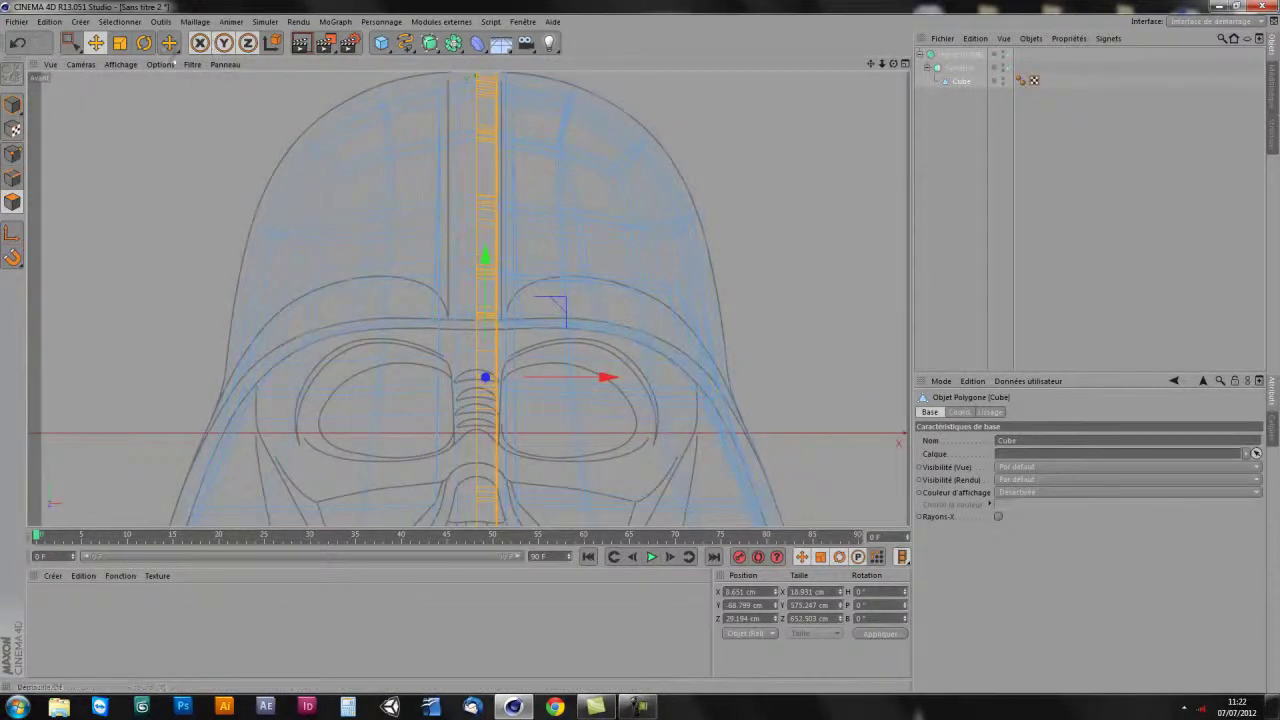
- Make two knife cuts through the dome polygons beside the central ridge
left_click(169, 42)
left_click(226, 111)
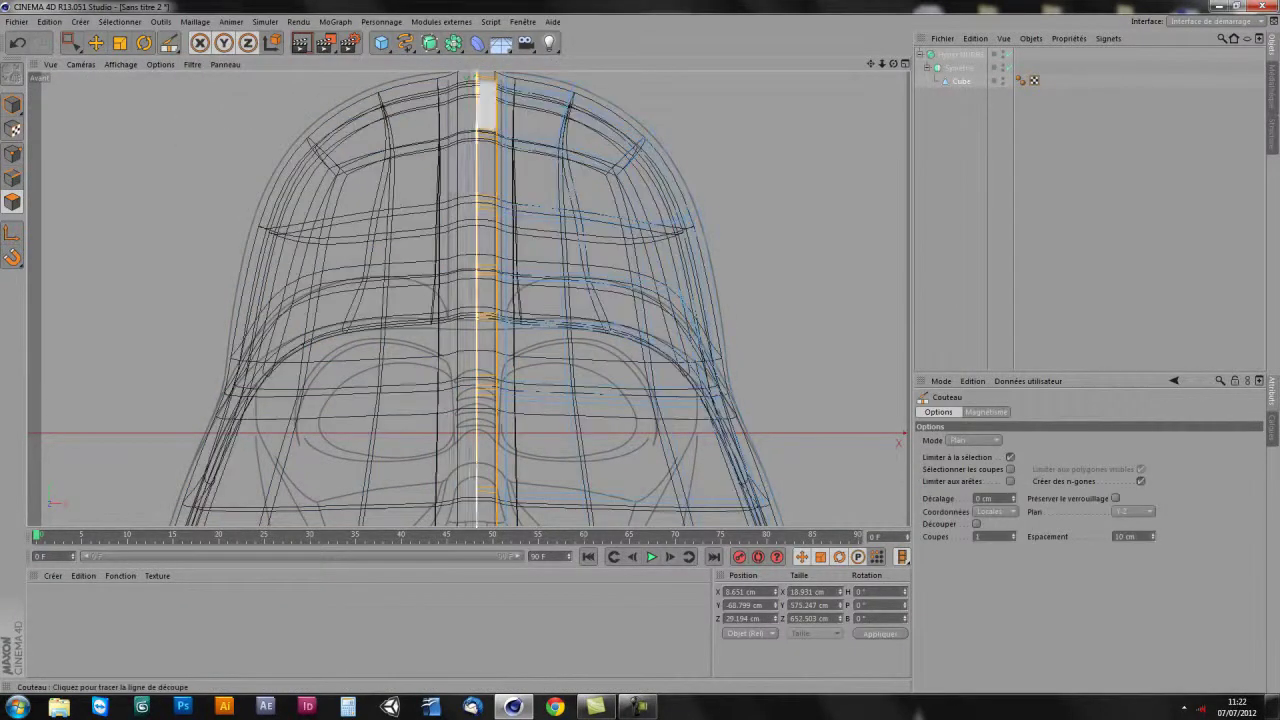
scroll(530, 225, "down", 1)
scroll(530, 320, "up", 3)
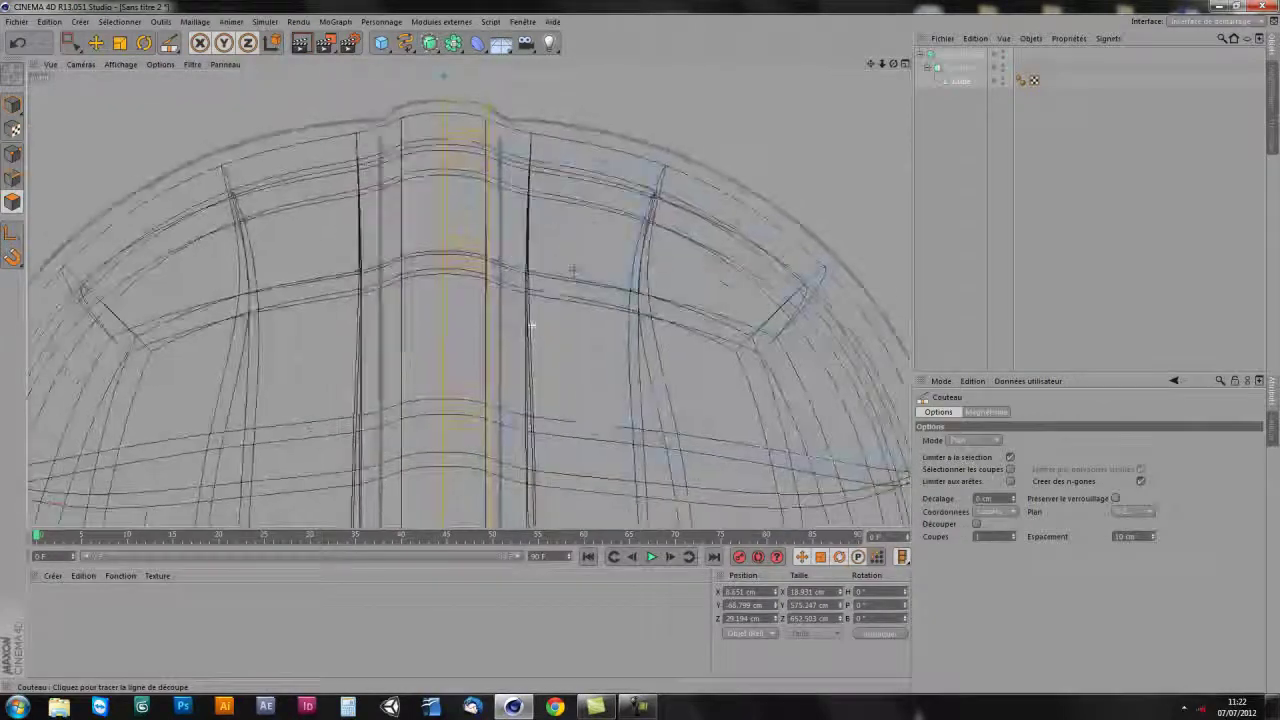
left_click(515, 182)
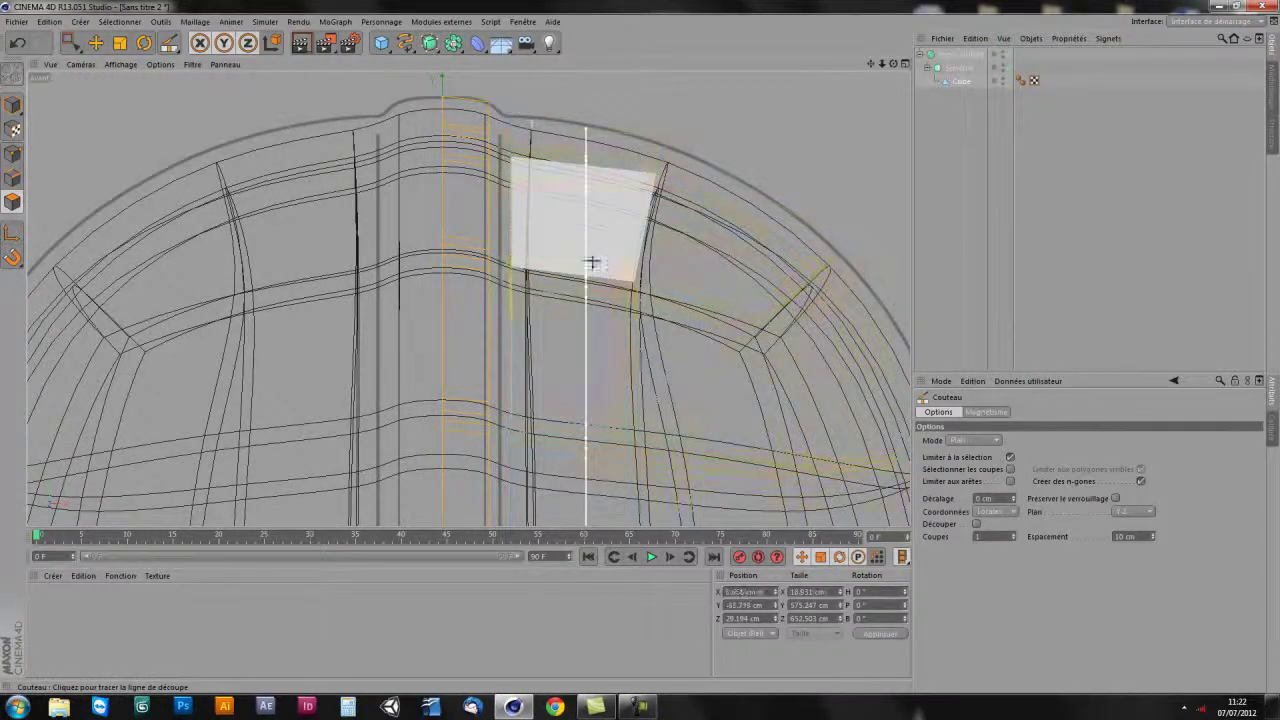
left_click(516, 90)
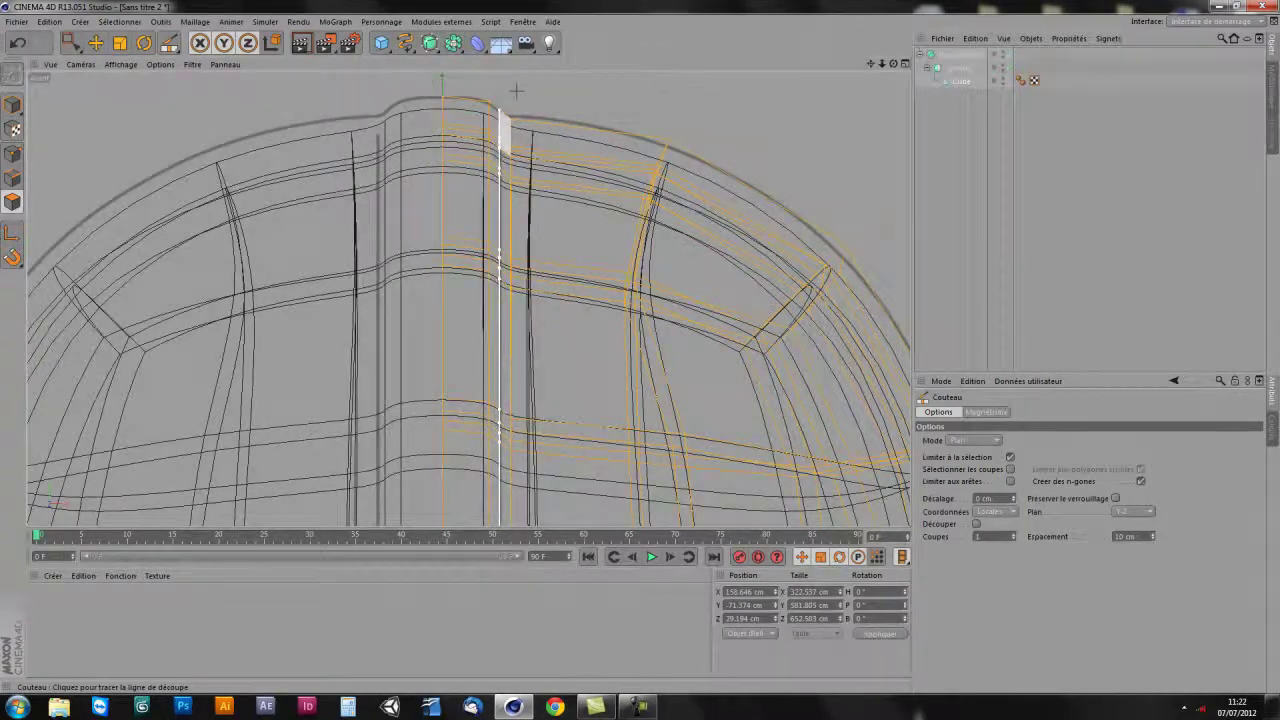
- Orbit the perspective and close-up views to inspect the new cuts across the dome
middle_click(537, 254)
middle_click(334, 137)
left_click_drag(632, 345, 634, 347, "alt")
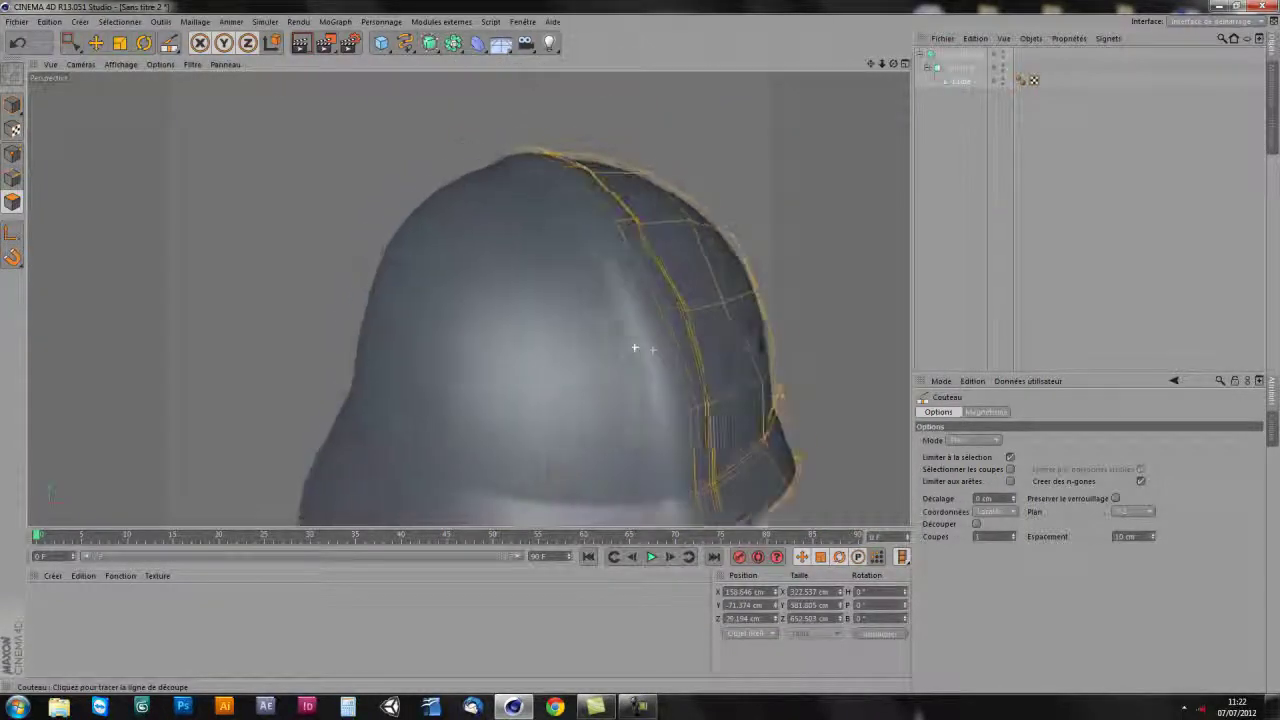
scroll(634, 347, "up", 3)
scroll(634, 347, "down", 2)
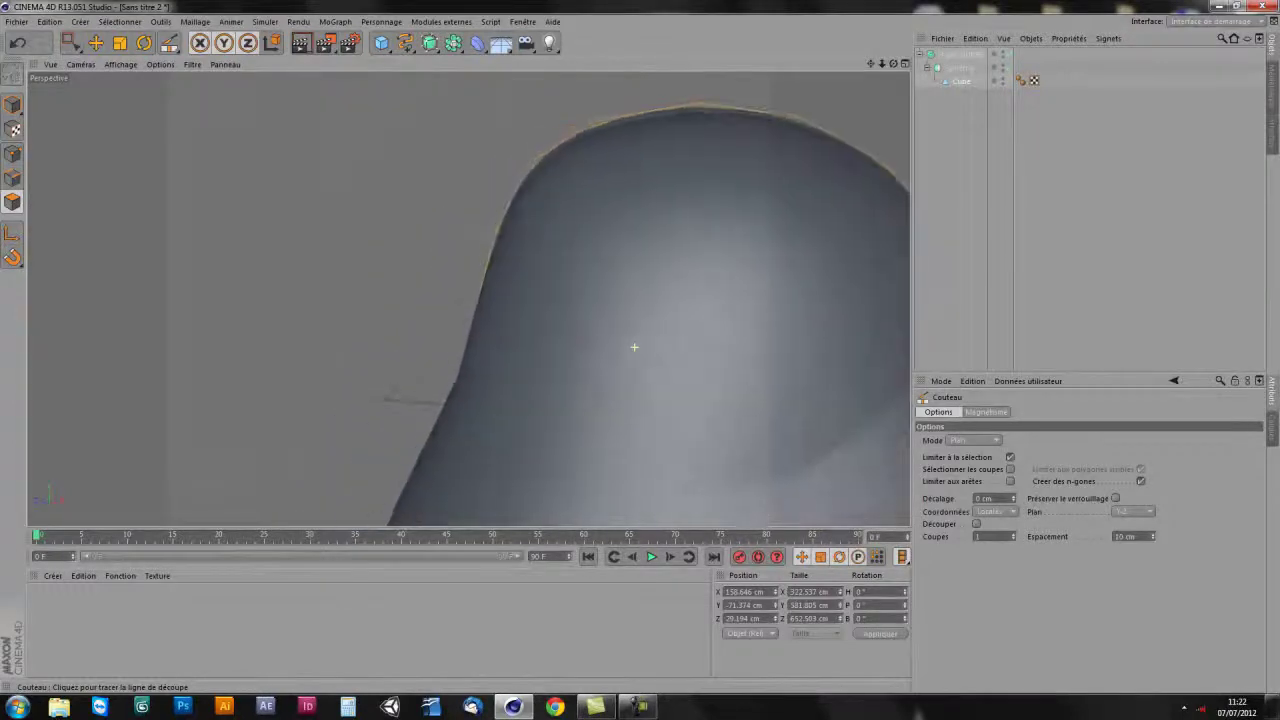
left_click_drag(634, 347, 429, 245, "alt")
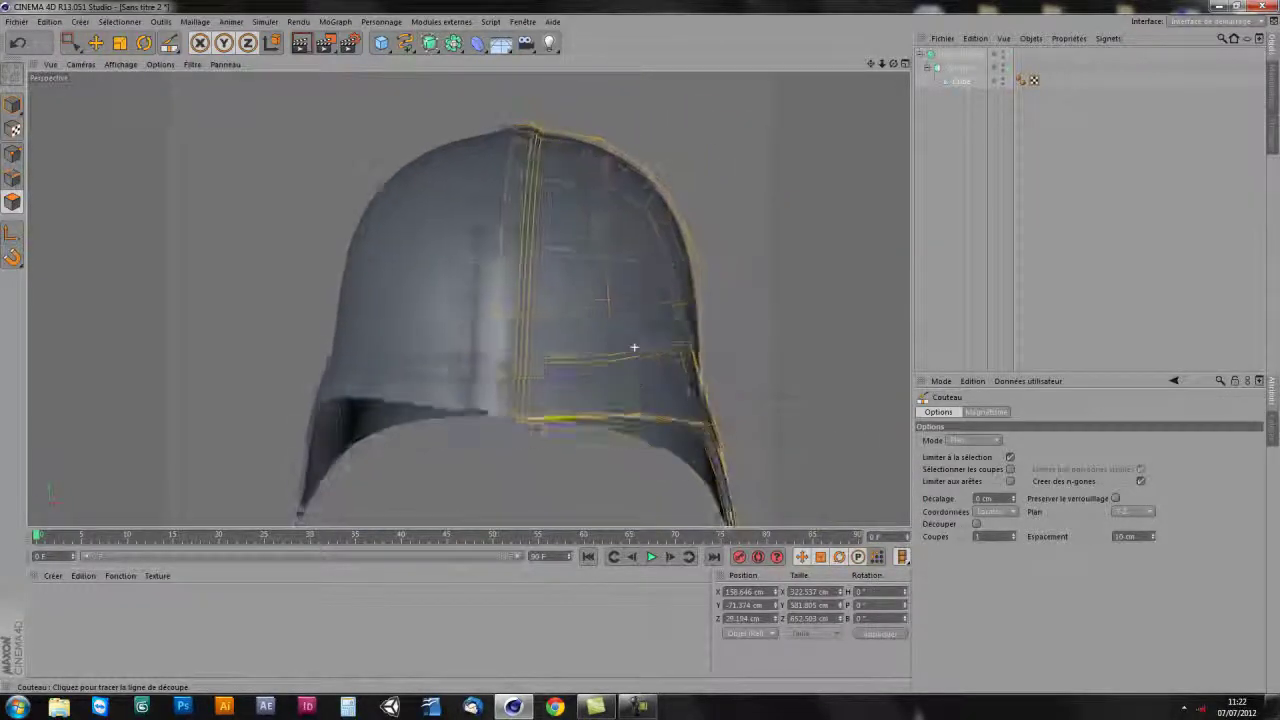
middle_click(429, 245)
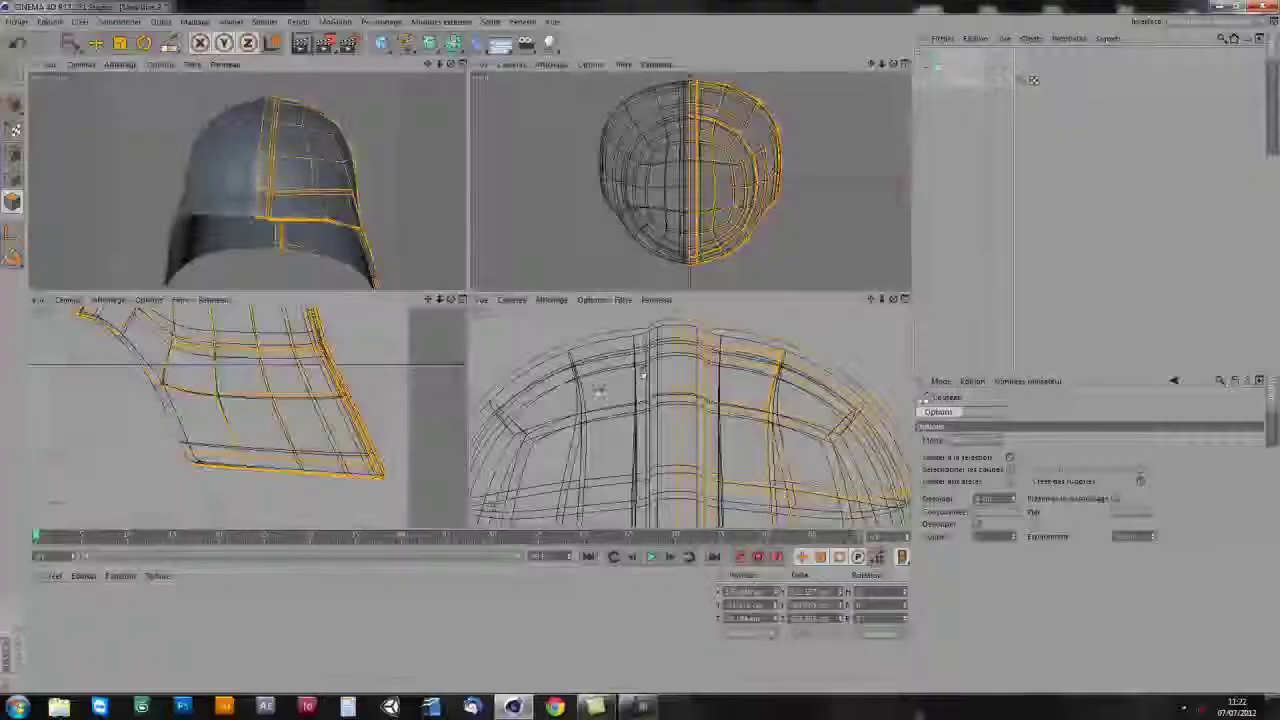
middle_click(674, 408)
mouse_move(551, 286)
left_mouse_down("alt")
mouse_move(583, 320)
mouse_move(567, 168)
left_mouse_up("alt")
mouse_move(560, 300)
left_mouse_down("alt")
mouse_move(563, 363)
mouse_move(566, 300)
mouse_move(600, 357)
mouse_move(566, 300)
left_mouse_up("alt")
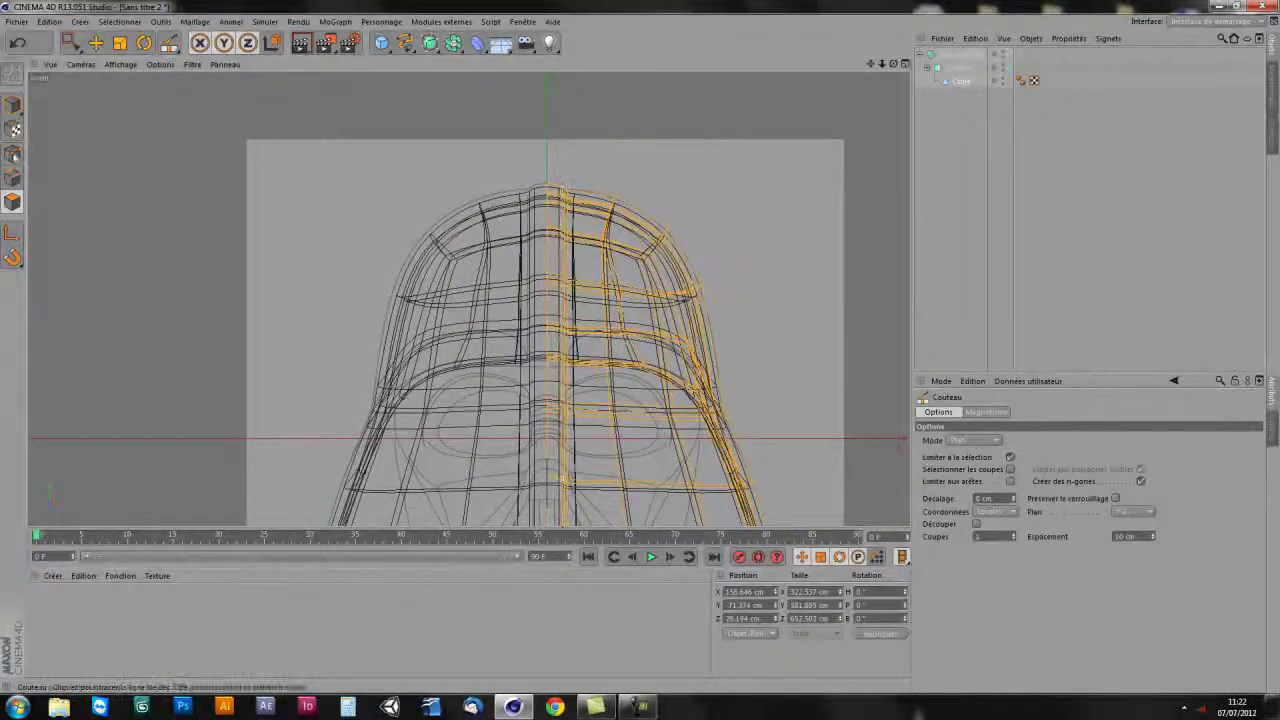
- In point mode, box-select the upper-right dome points and raise them about 5 cm
left_click(13, 153, "ctrl")
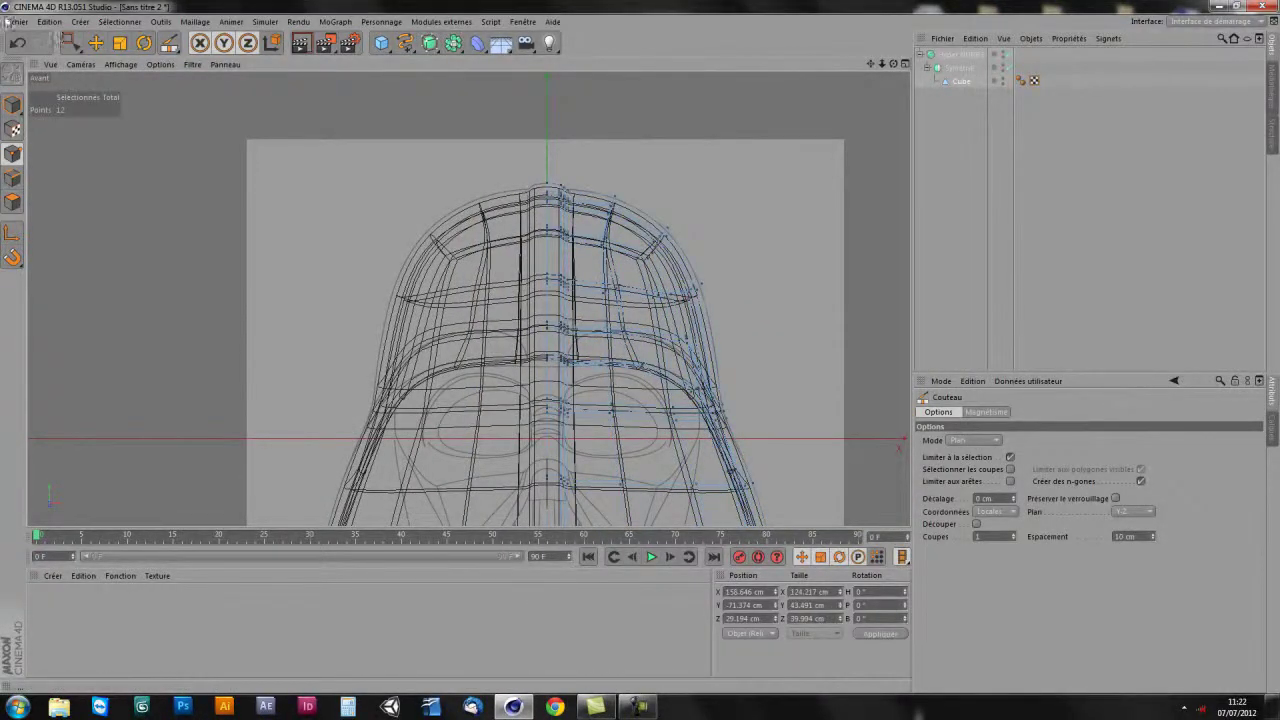
left_click(70, 42)
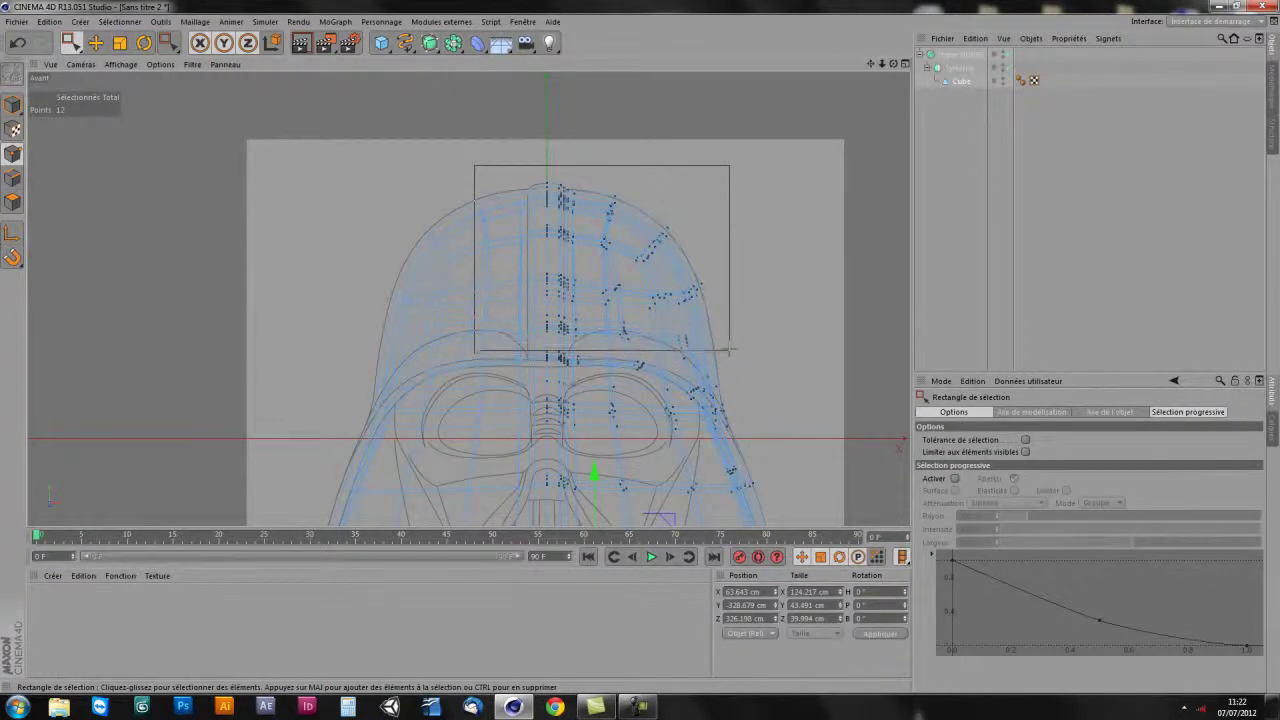
left_click_drag(729, 346, 730, 348)
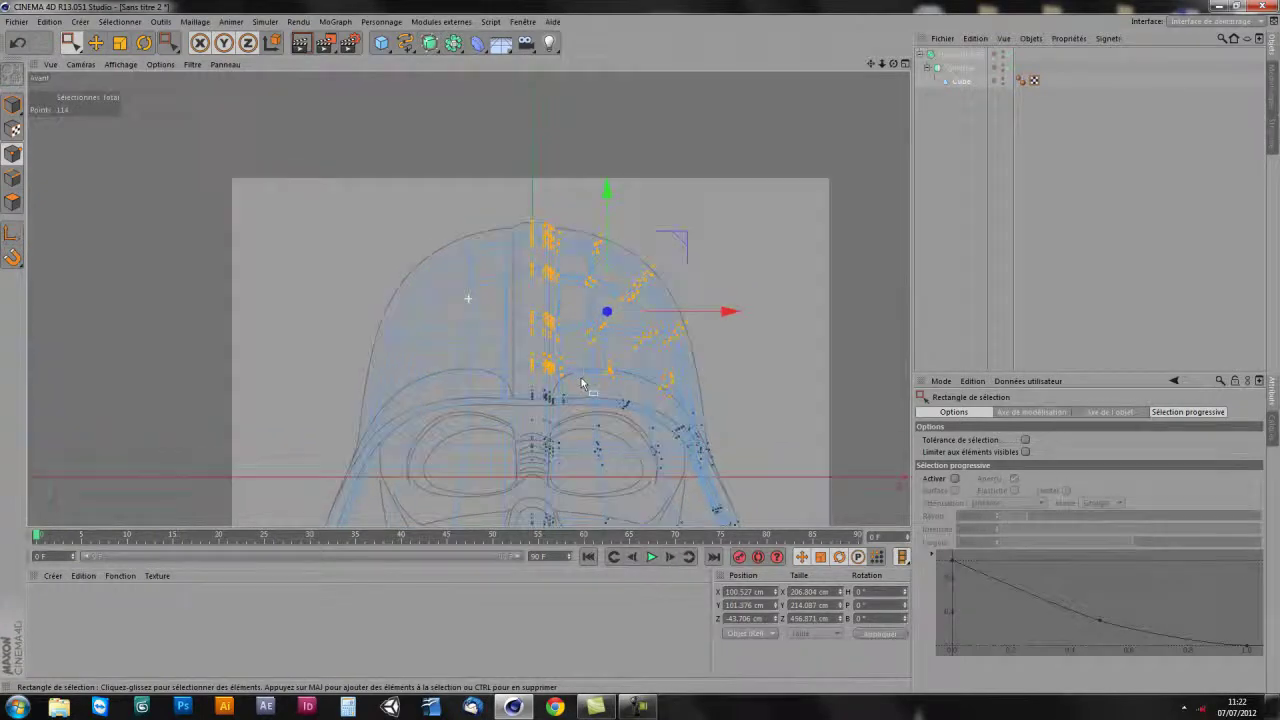
scroll(551, 375, "up", 5)
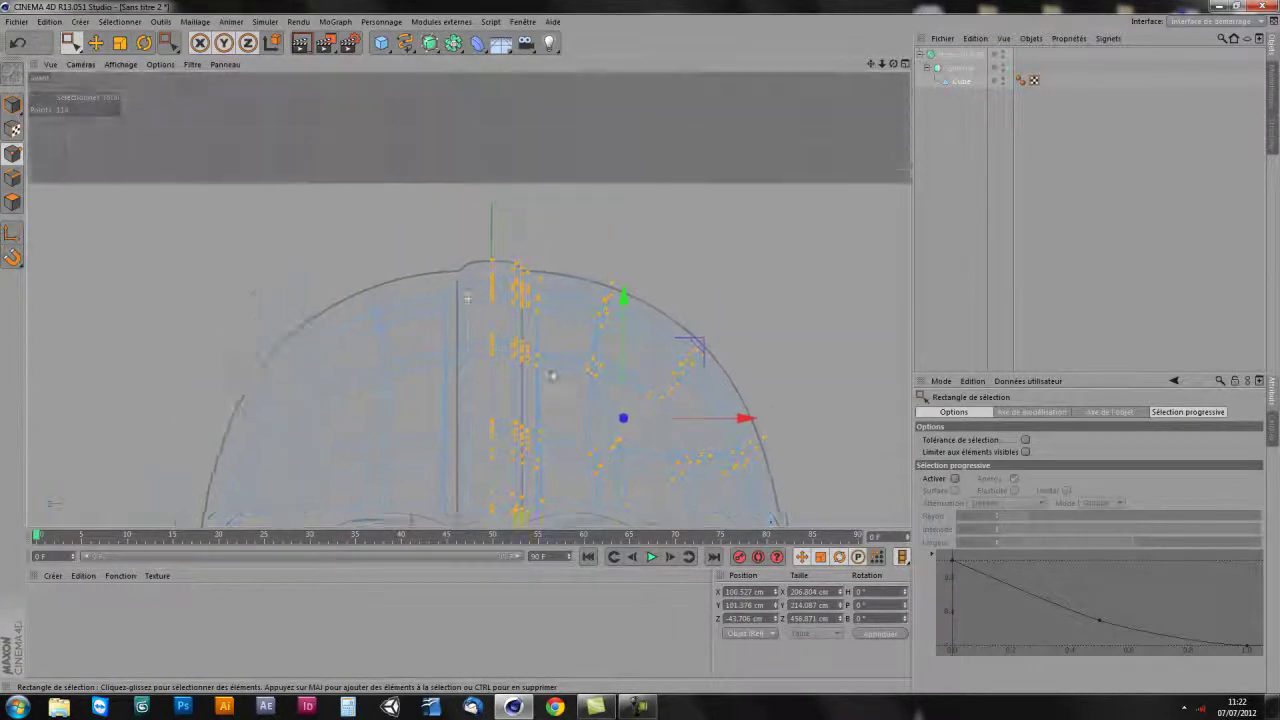
scroll(551, 375, "up", 3)
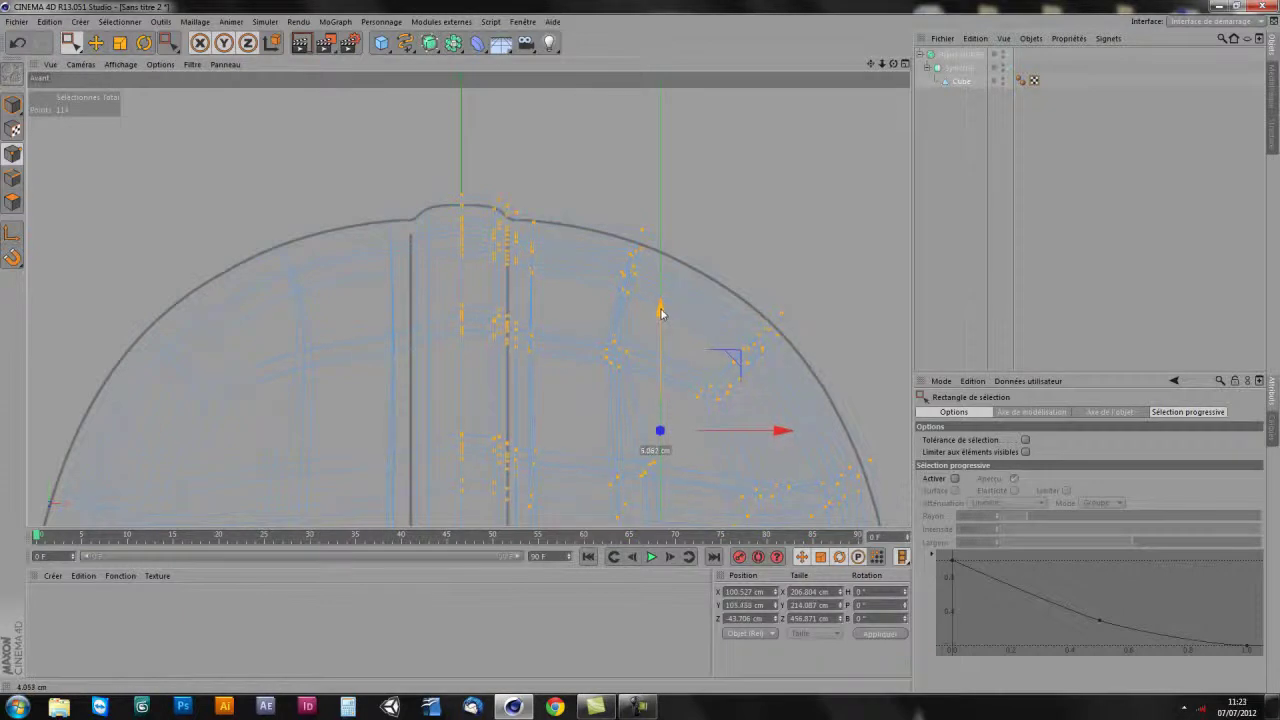
left_click_drag(660, 313, 660, 311)
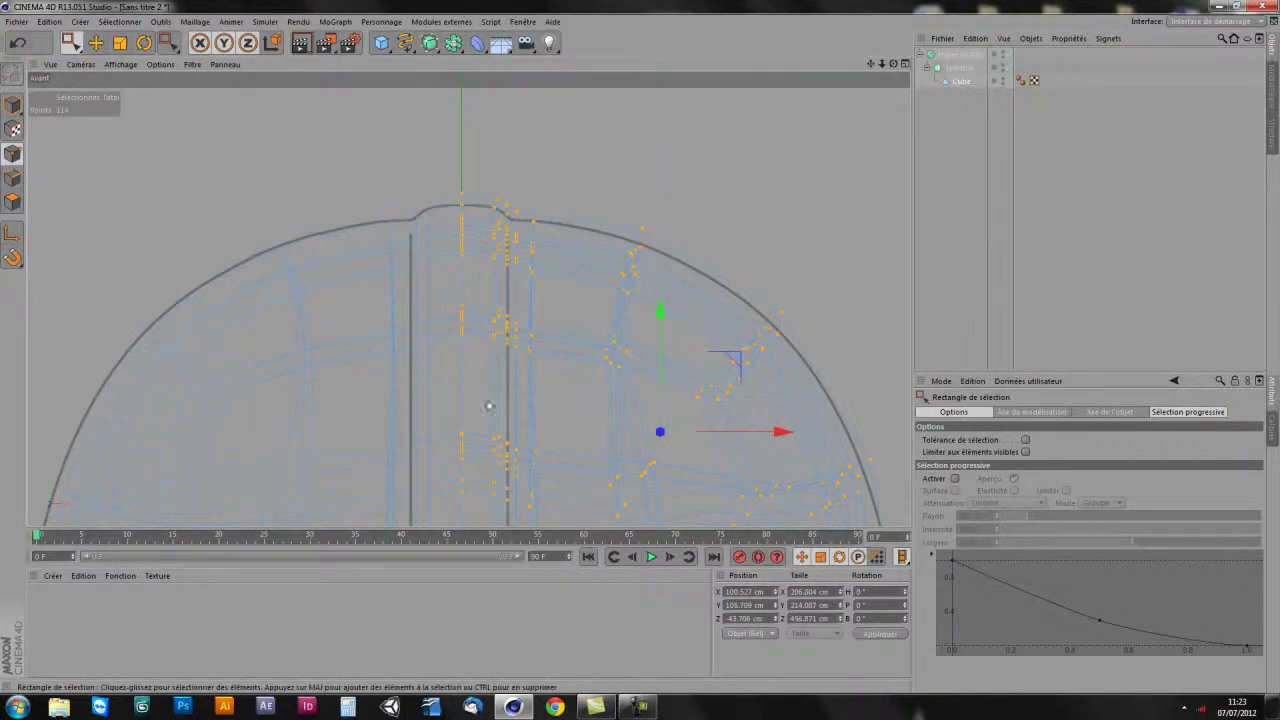
middle_click_drag(489, 406, 518, 392)
- In the side view, push about 30 rear dome points roughly 5.3 cm backward
middle_click(535, 287)
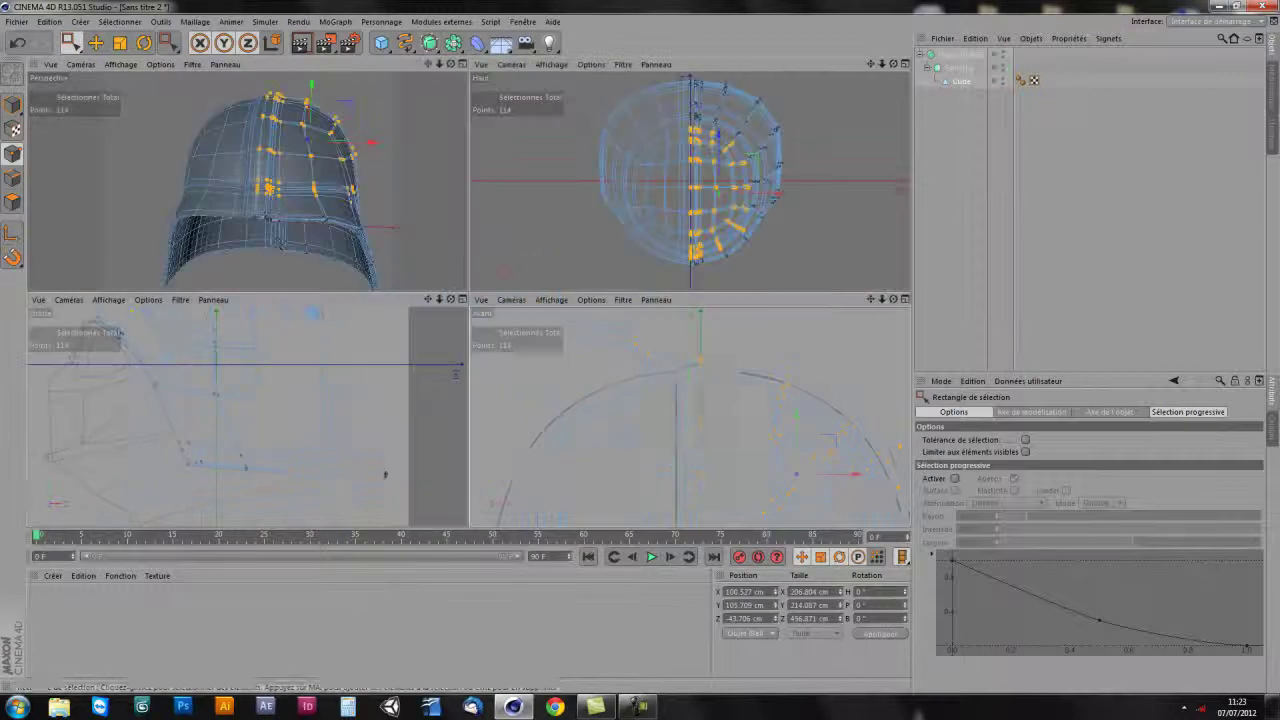
middle_click(216, 420)
scroll(410, 270, "down", 3)
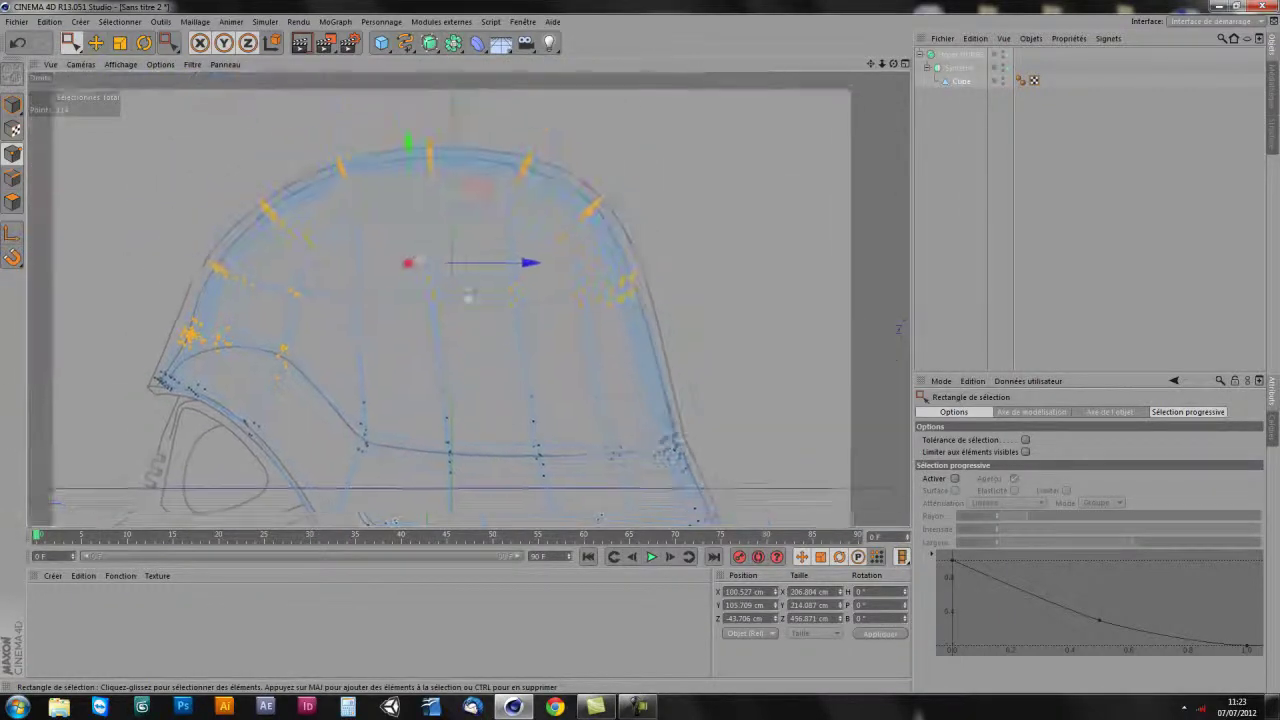
middle_click_drag(472, 247, 476, 300)
scroll(484, 280, "up", 2)
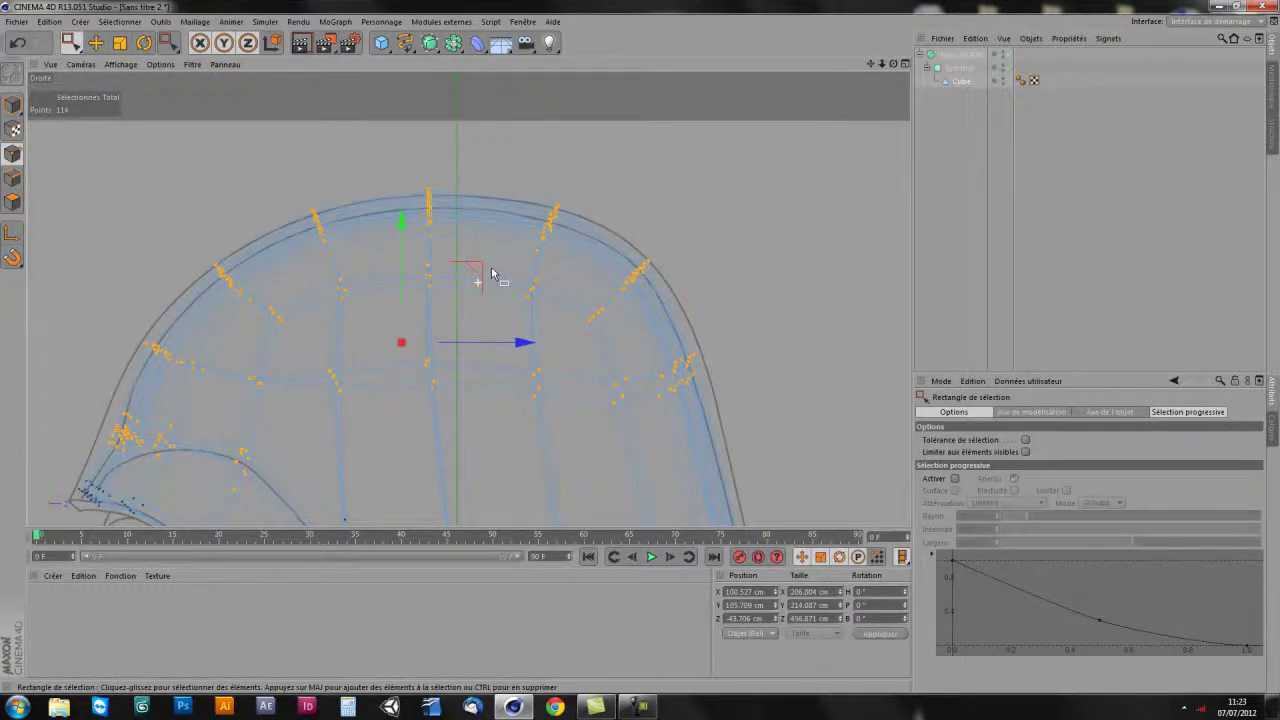
middle_click_drag(563, 330, 517, 292)
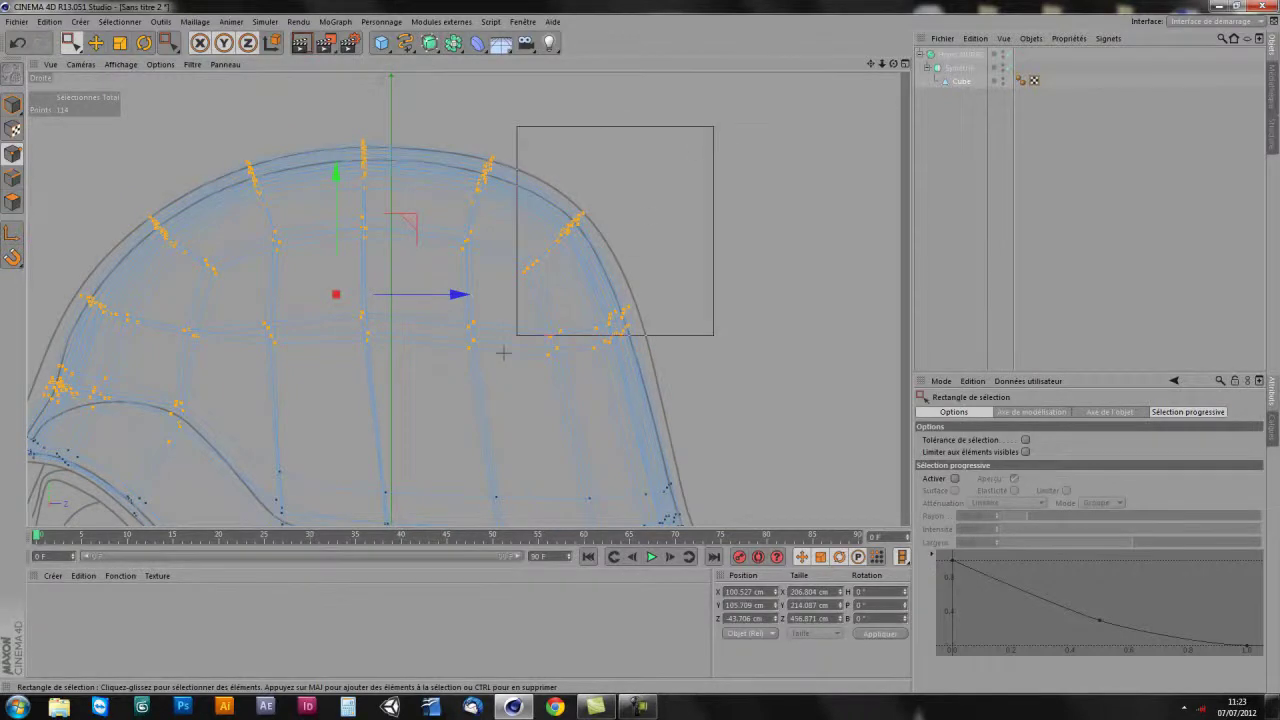
left_click_drag(427, 407, 427, 407)
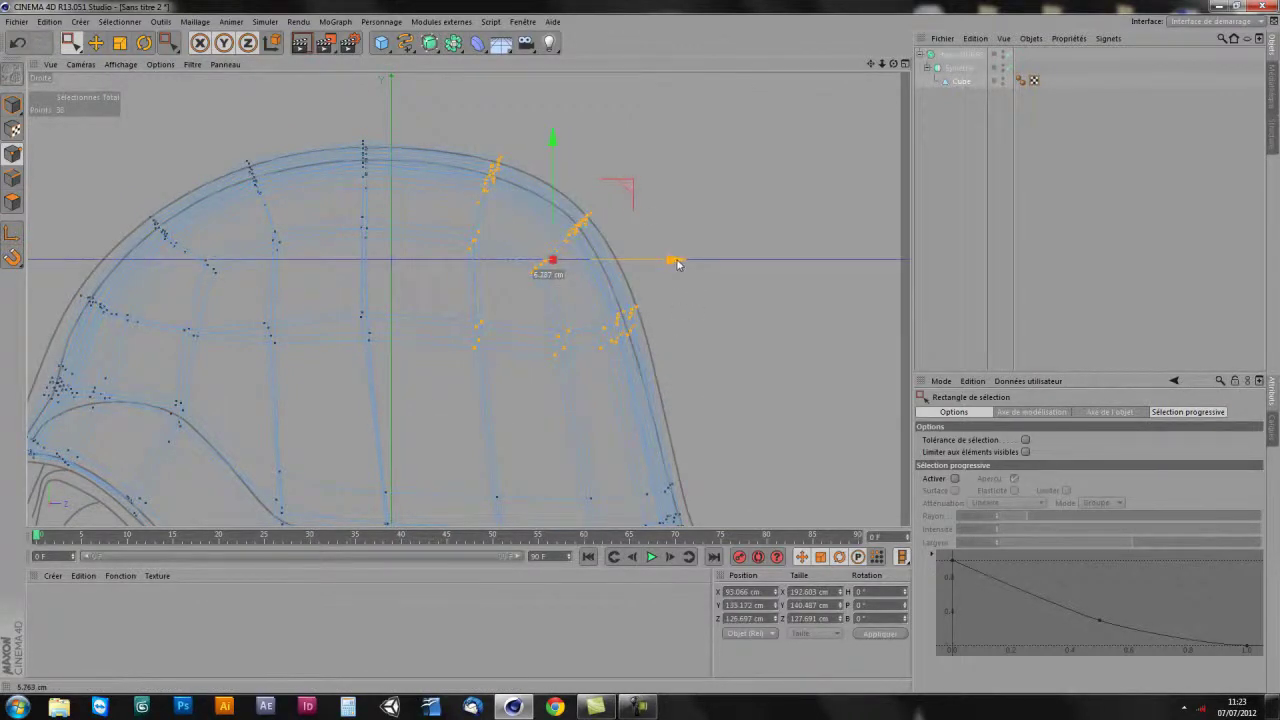
middle_click(440, 264)
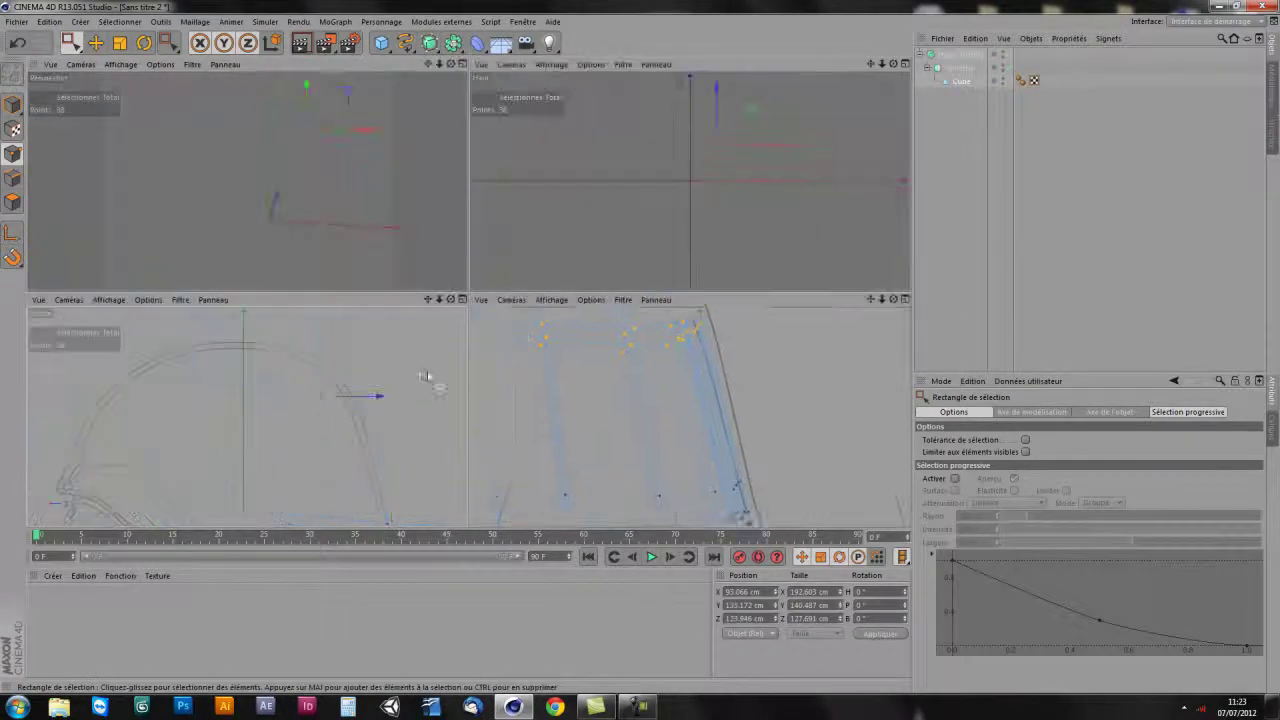
middle_click(349, 209)
mouse_move(432, 341)
left_mouse_down("alt")
mouse_move(457, 366)
mouse_move(495, 334)
mouse_move(478, 343)
mouse_move(207, 121)
left_mouse_up("alt")
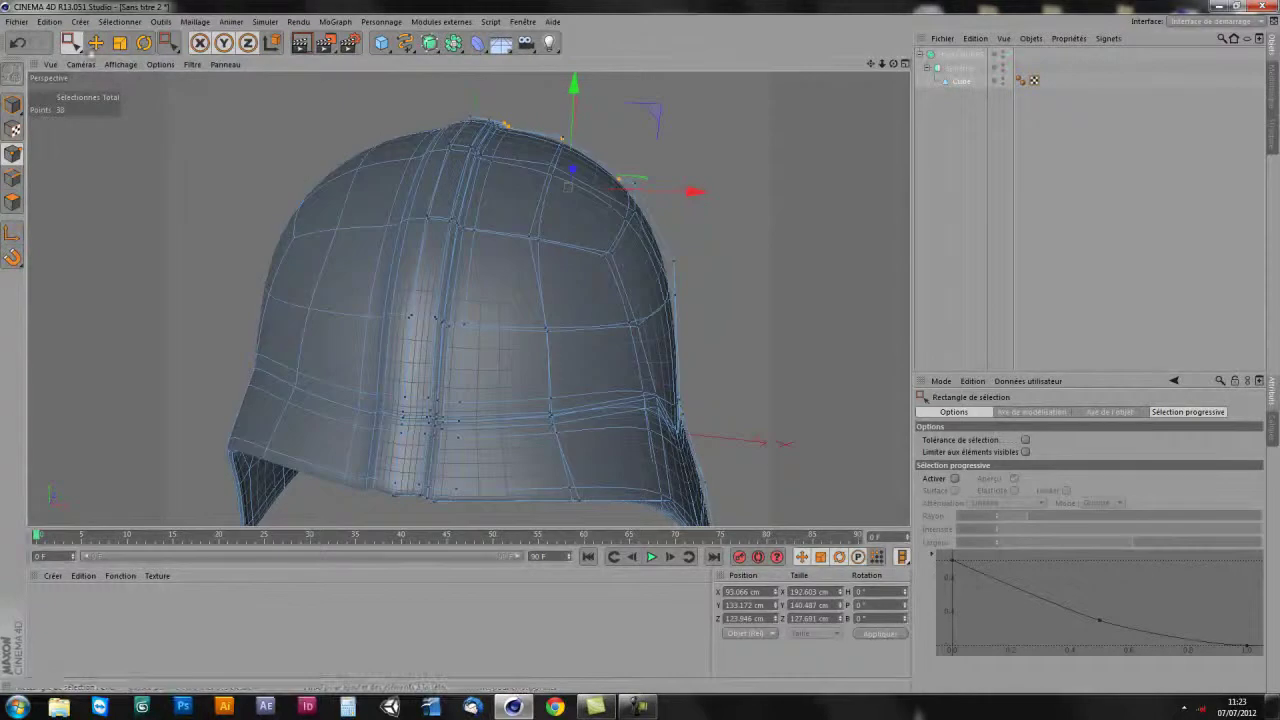
- Paint-select the vertical polygon strip along the ridge with Live Selection and zoom in to check it
left_click(71, 42)
left_click(140, 62)
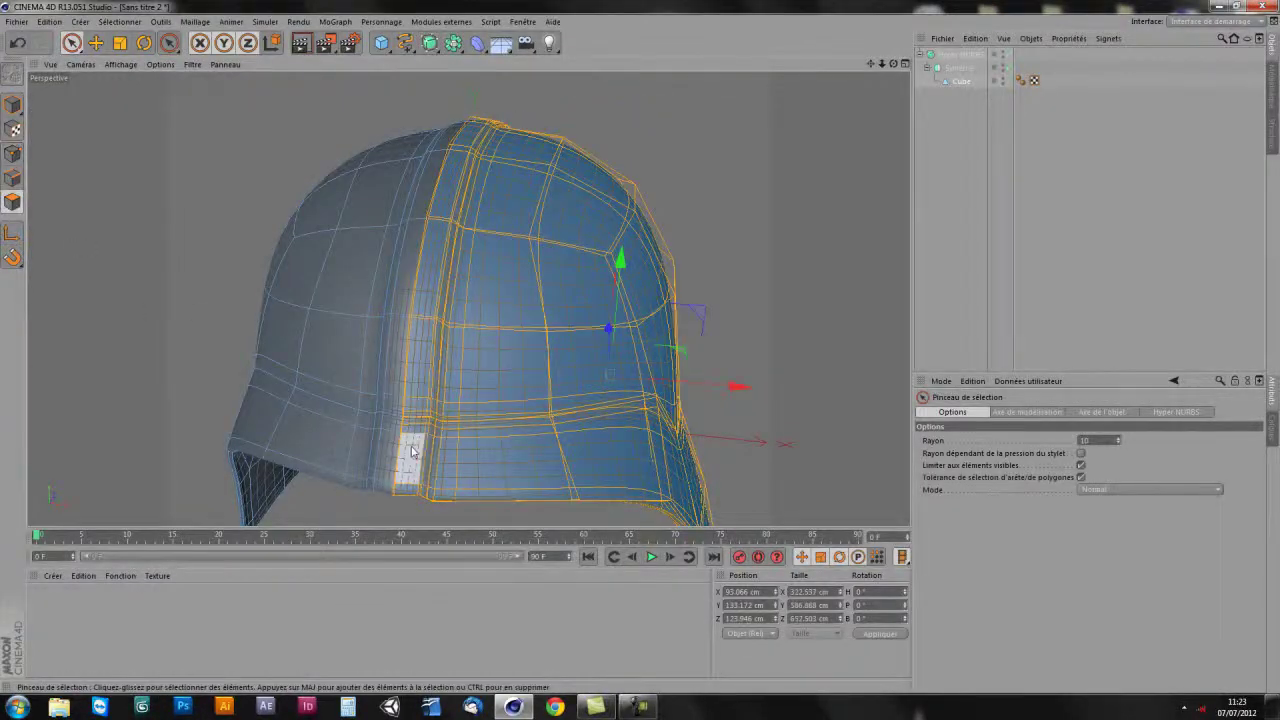
left_click_drag(417, 447, 428, 363)
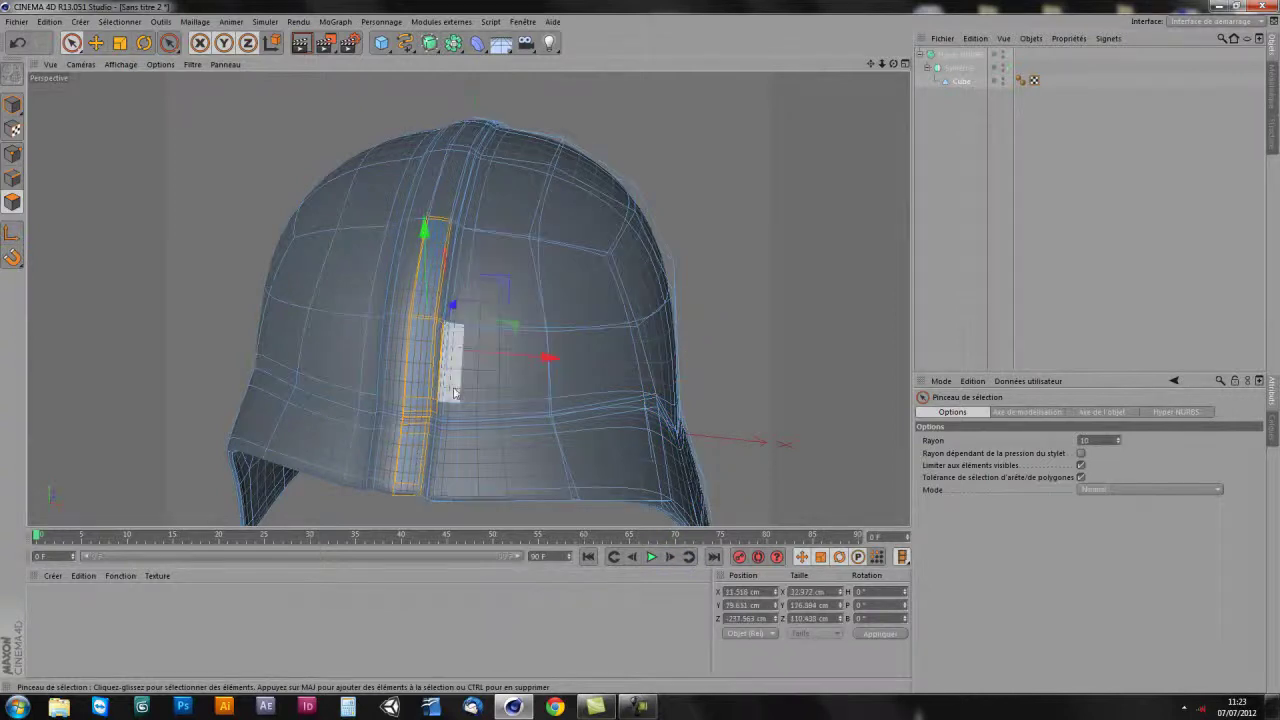
mouse_move(452, 402)
left_mouse_down("alt")
mouse_move(447, 235)
mouse_move(434, 266)
mouse_move(630, 285)
left_mouse_up("alt")
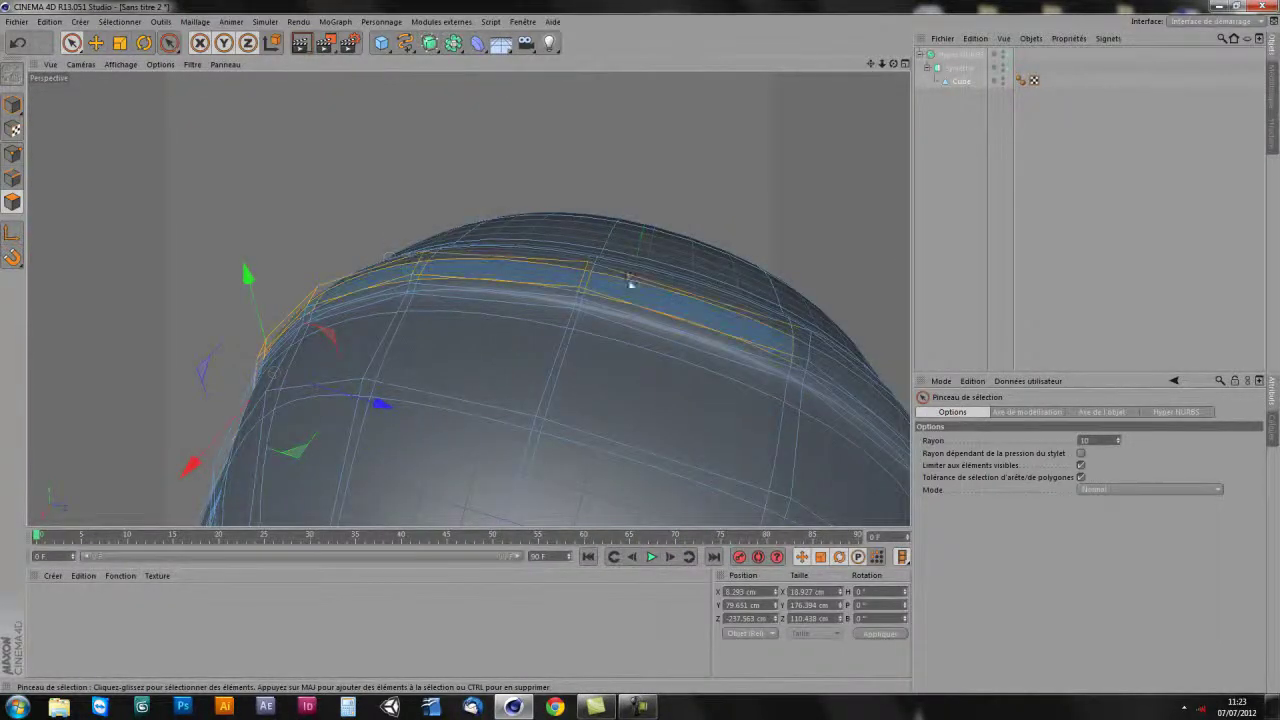
mouse_move(763, 397)
left_mouse_down("alt")
mouse_move(549, 304)
mouse_move(609, 337)
mouse_move(607, 322)
mouse_move(597, 391)
mouse_move(647, 300)
mouse_move(626, 211)
mouse_move(706, 306)
mouse_move(691, 309)
mouse_move(732, 302)
mouse_move(334, 314)
mouse_move(440, 331)
mouse_move(455, 282)
left_mouse_up("alt")
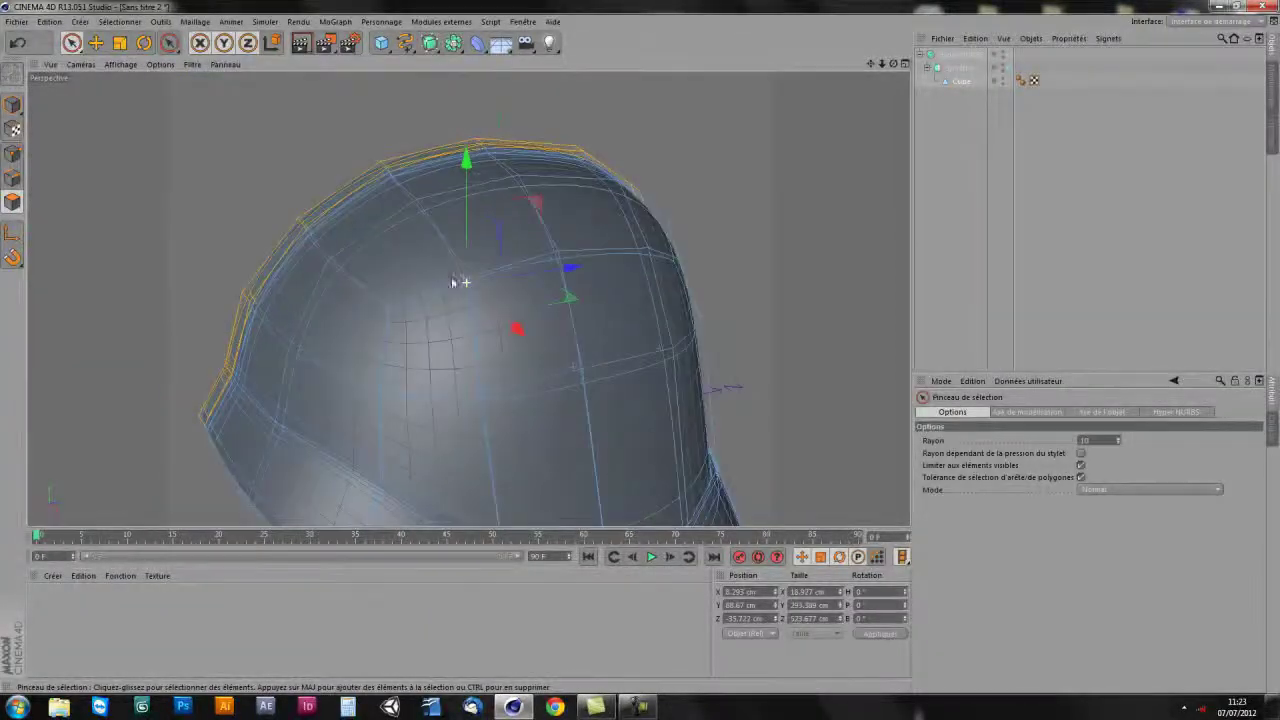
right_click_drag(269, 126, 489, 314, "alt")
left_click_drag(489, 314, 314, 143, "alt")
right_click_drag(314, 143, 407, 252, "alt")
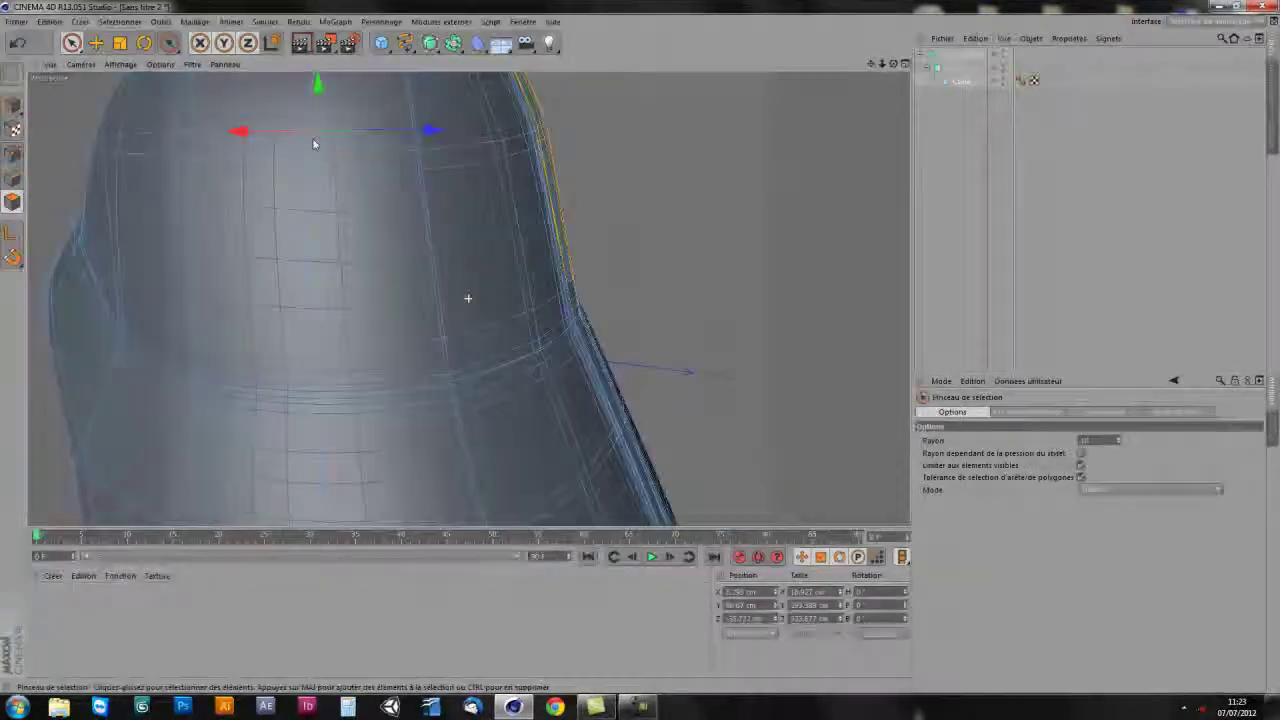
mouse_move(407, 252)
left_mouse_down("alt")
mouse_move(475, 349)
mouse_move(457, 360)
mouse_move(517, 371)
mouse_move(483, 420)
mouse_move(546, 337)
left_mouse_up("alt")
- Push the selected ridge strip about 3.5 cm outward with Move along Normals, then deselect
right_click(655, 178)
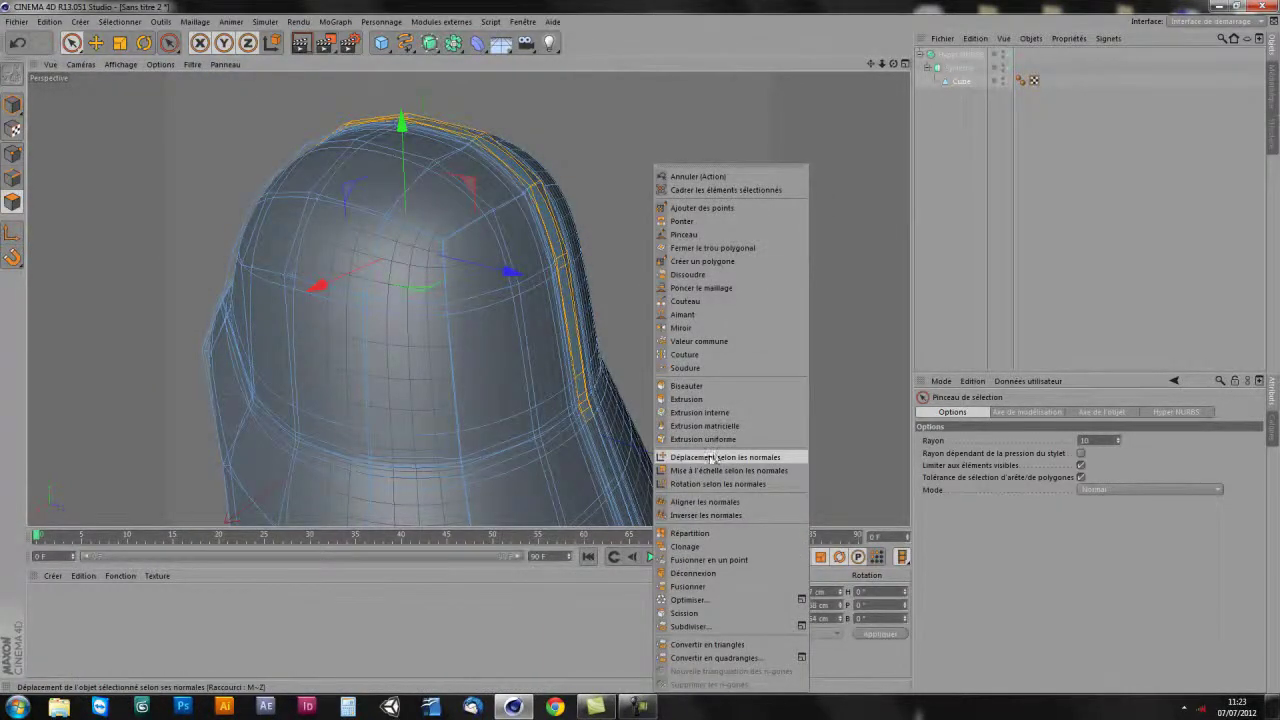
left_click(710, 458)
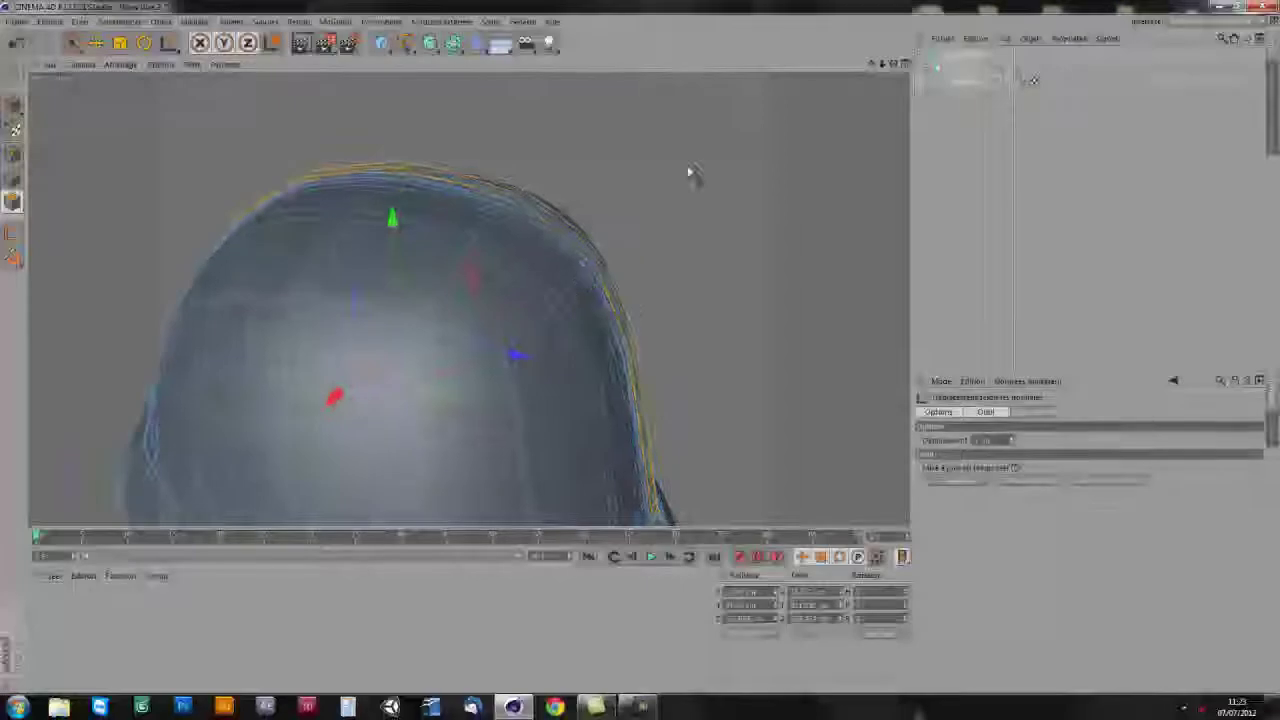
left_click_drag(690, 173, 600, 175)
mouse_move(680, 517)
left_mouse_down()
mouse_move(666, 514)
mouse_move(600, 220)
mouse_move(833, 212)
mouse_move(886, 223)
left_mouse_up()
mouse_move(623, 309)
left_mouse_down("alt")
mouse_move(665, 218)
mouse_move(728, 186)
left_mouse_up("alt")
left_click_drag(453, 300, 522, 370)
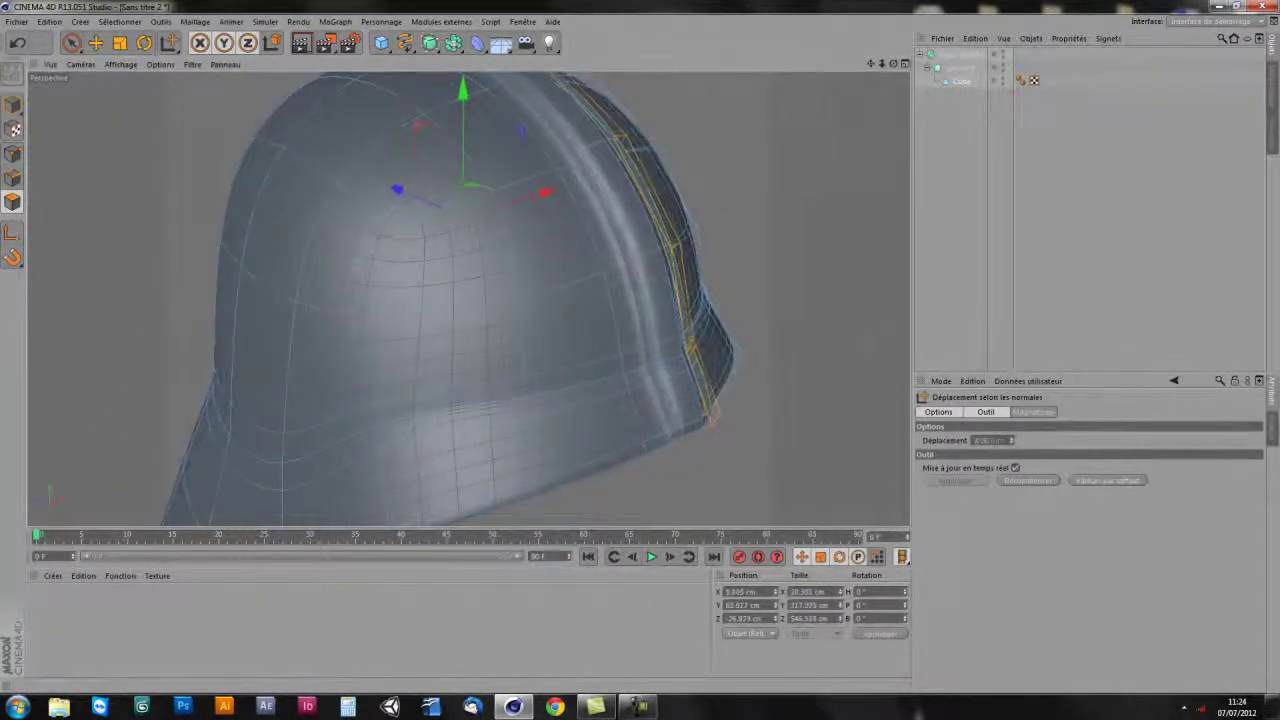
mouse_move(722, 157)
left_mouse_down("alt")
mouse_move(560, 277)
mouse_move(669, 217)
mouse_move(597, 240)
mouse_move(491, 245)
mouse_move(851, 263)
mouse_move(594, 306)
mouse_move(565, 330)
mouse_move(577, 343)
mouse_move(588, 316)
left_mouse_up("alt")
left_click(851, 263)
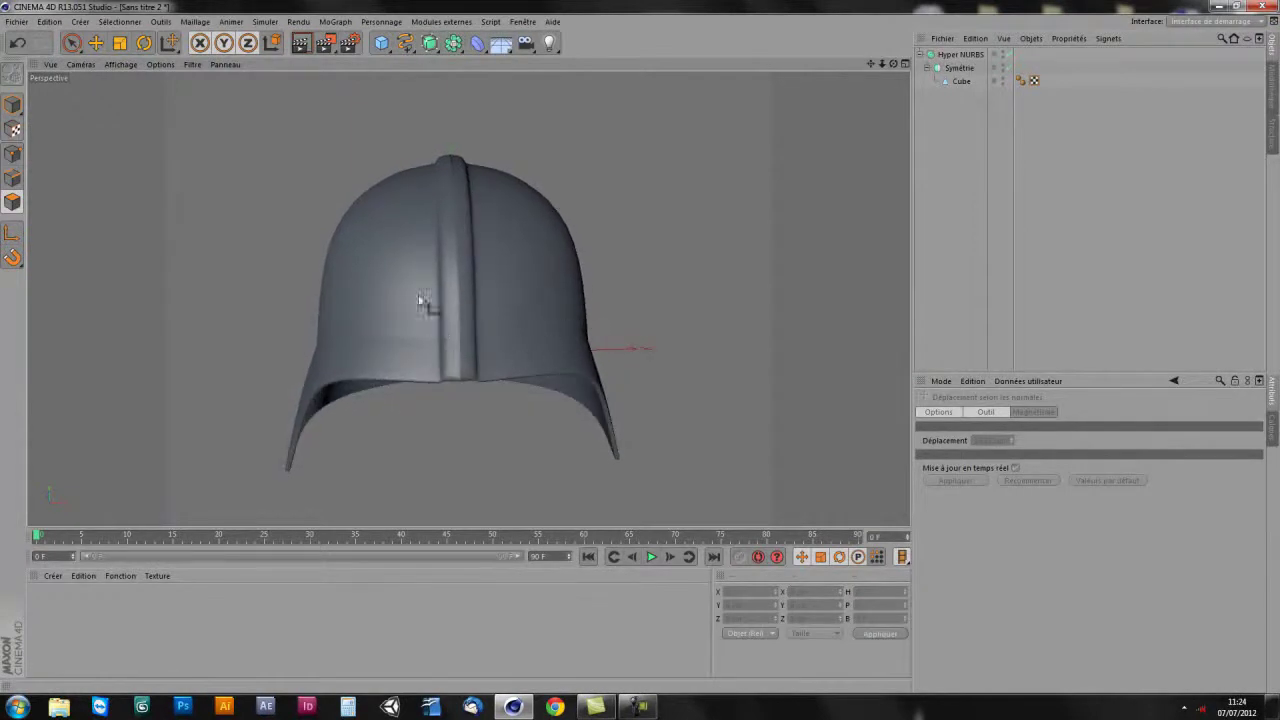
- Box-select the 34 centre-line points in the front view and set their X position to 0
left_click_drag(467, 186, 440, 219, "alt")
left_click_drag(434, 268, 475, 268, "alt")
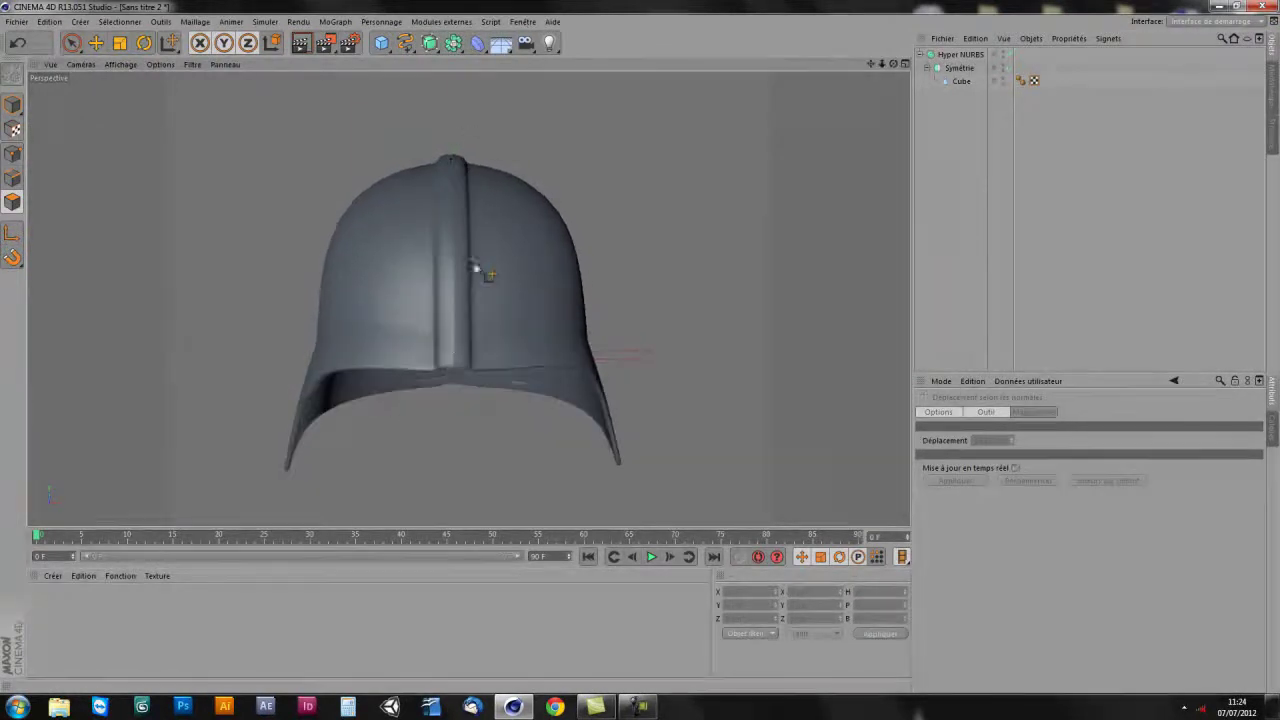
mouse_move(451, 387)
left_mouse_down("alt")
mouse_move(451, 349)
mouse_move(466, 366)
left_mouse_up("alt")
middle_click(514, 283)
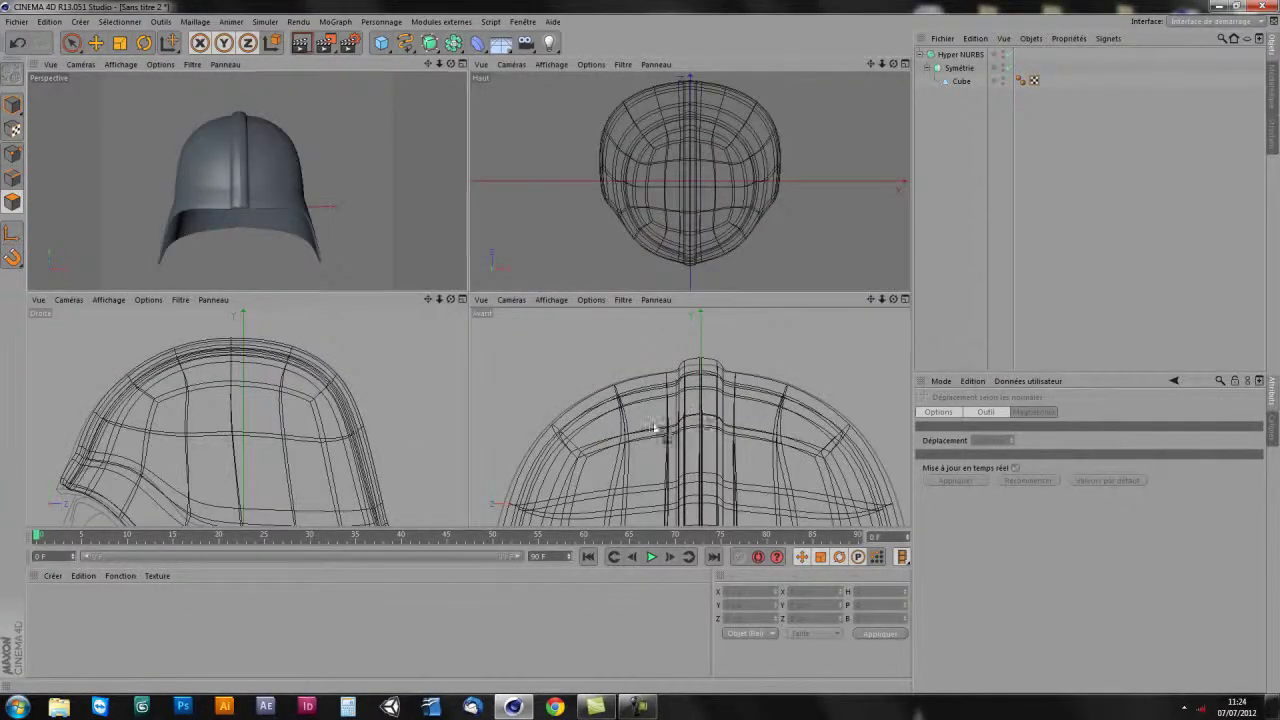
middle_click(655, 428)
right_click_drag(531, 374, 418, 248, "alt")
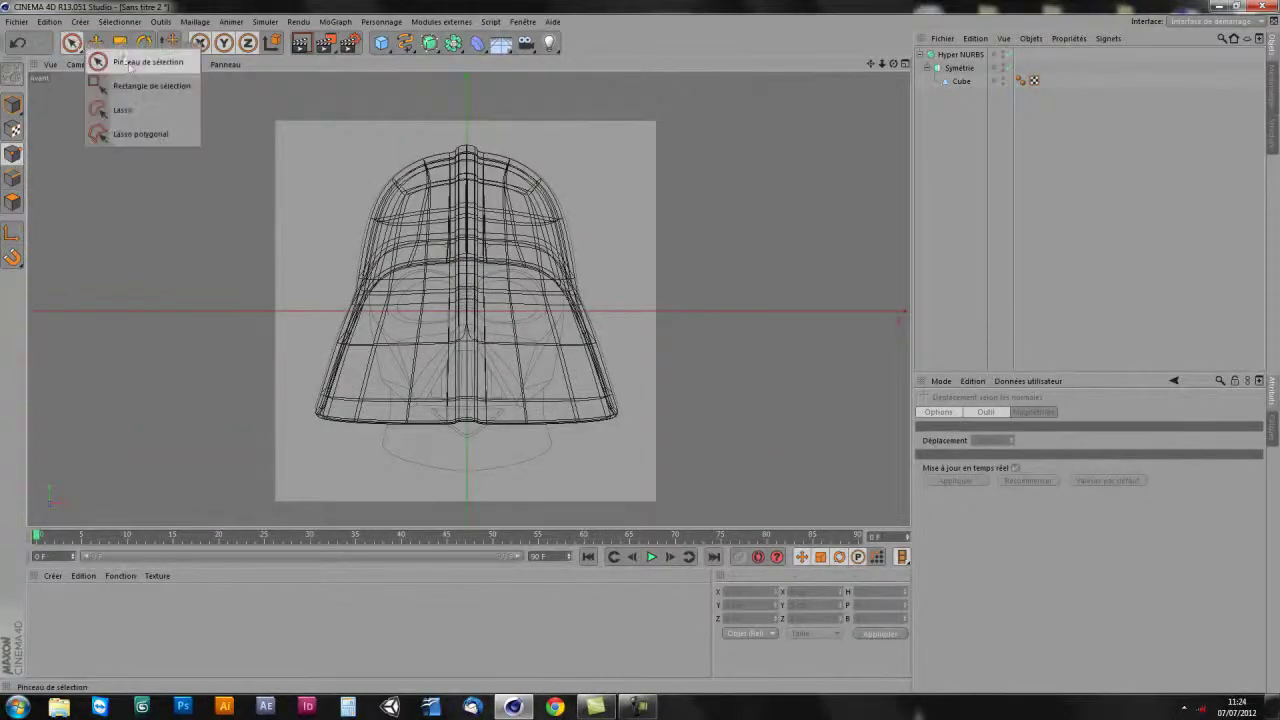
left_click_drag(74, 44, 126, 86)
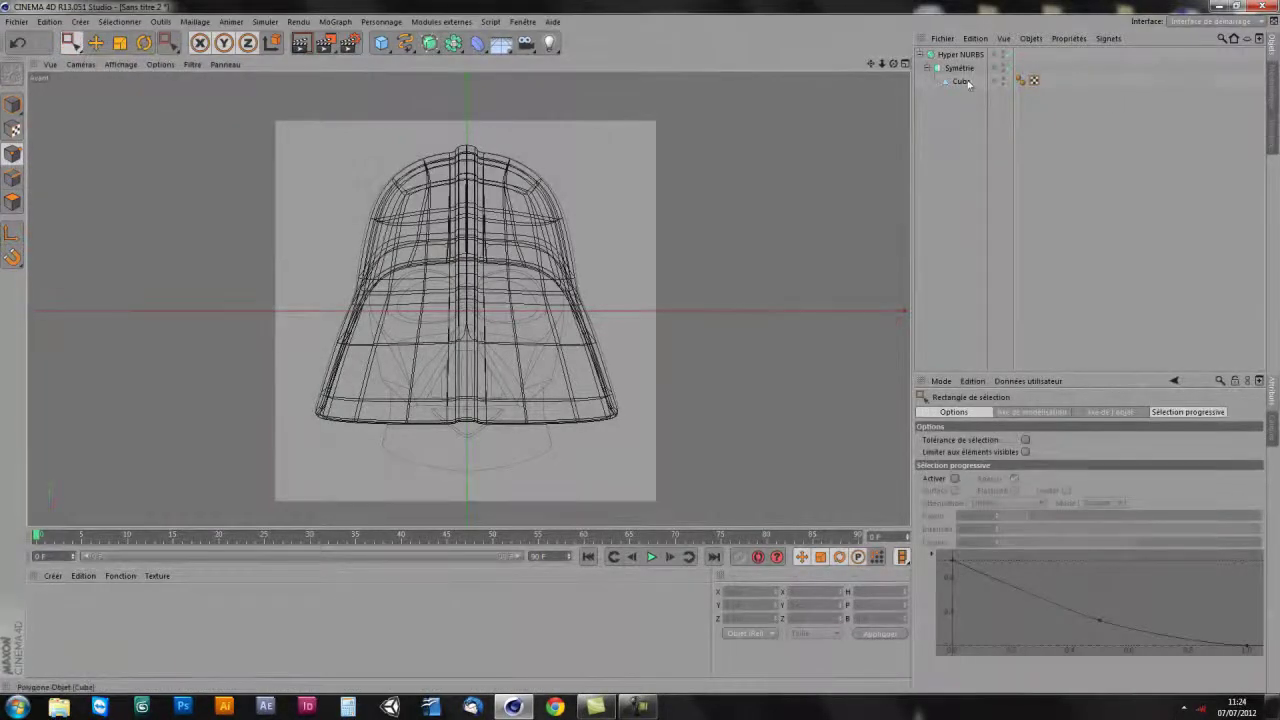
left_click(963, 81)
left_click_drag(450, 129, 481, 384)
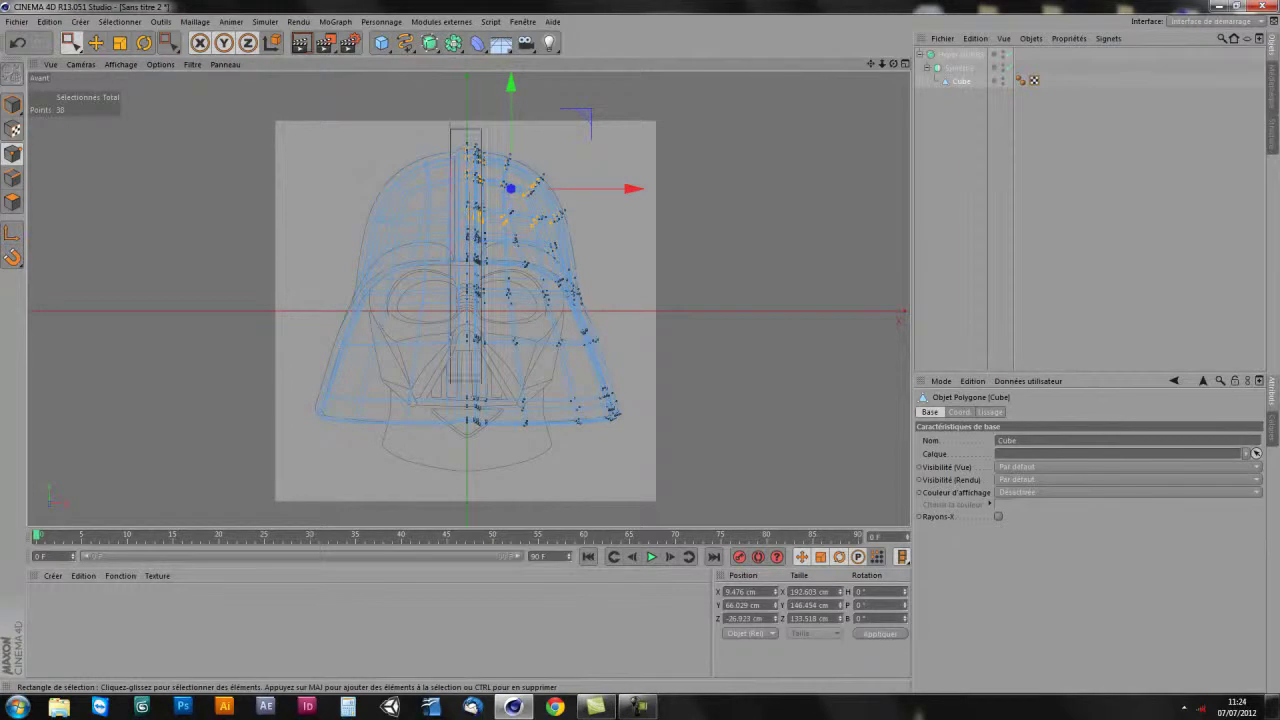
left_click_drag(470, 484, 470, 484)
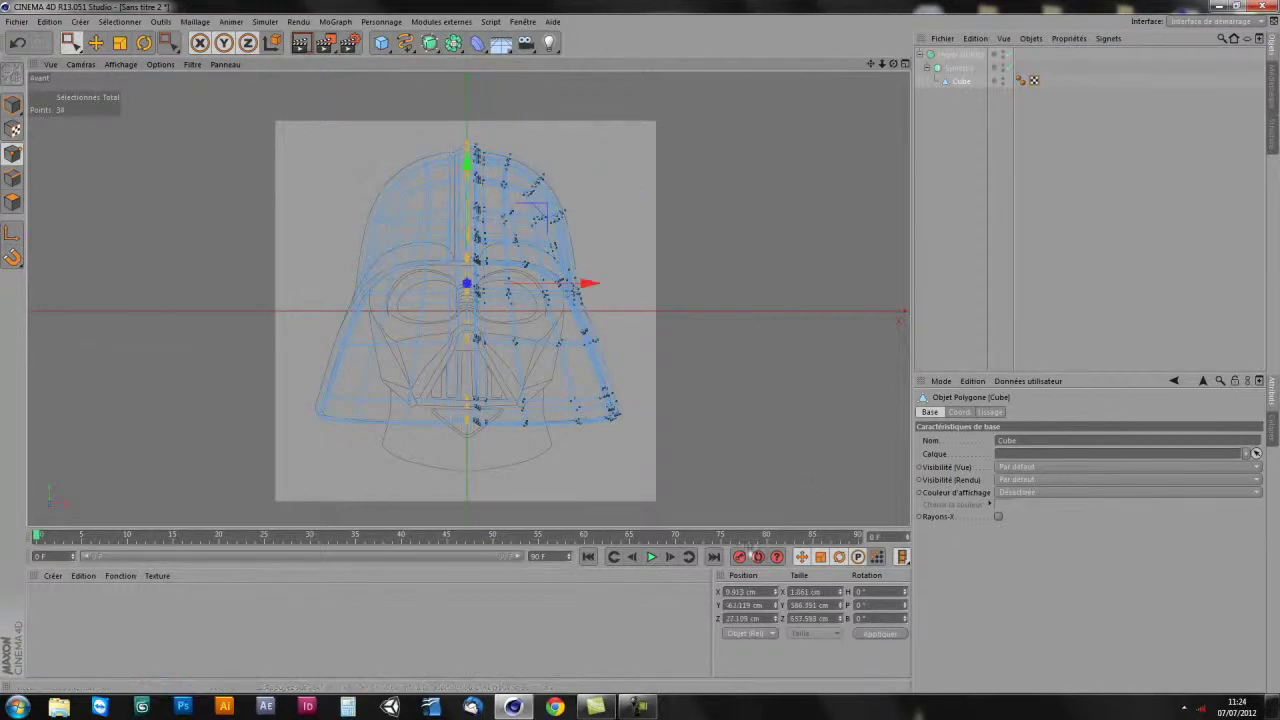
left_click(741, 591)
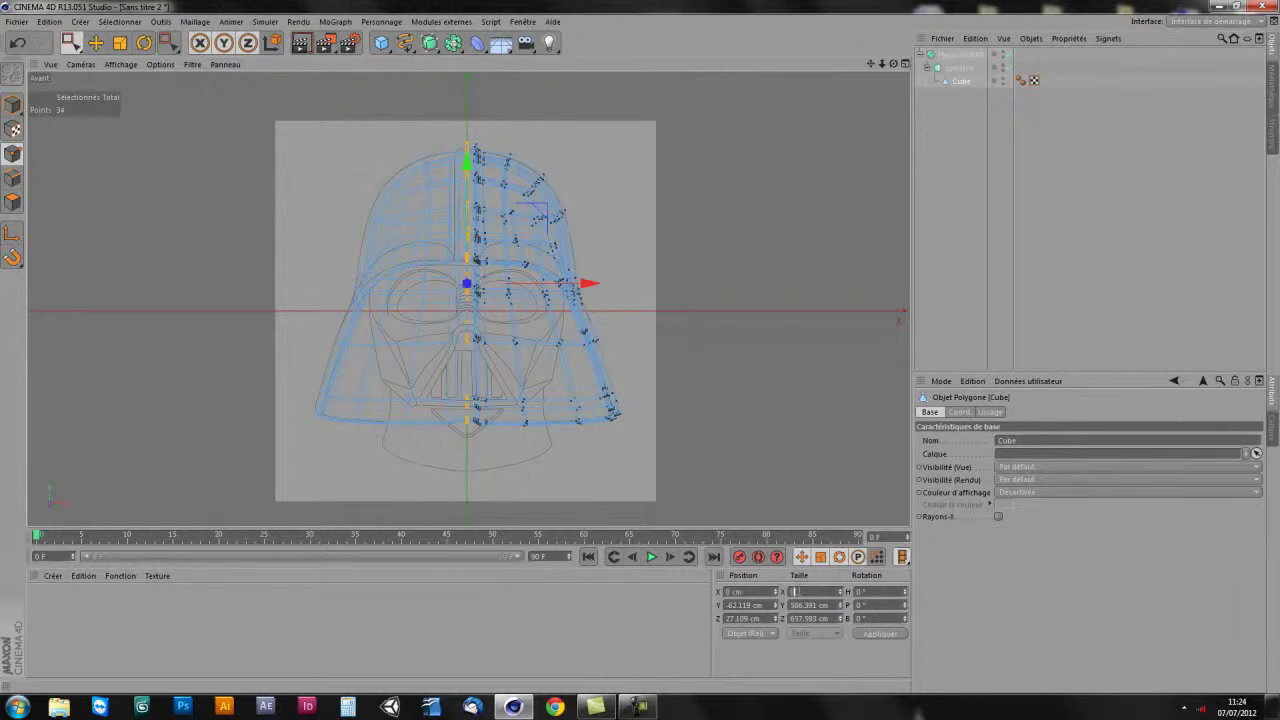
- Deselect the points and review the smoothed helmet in the perspective view
middle_click(655, 198)
middle_click(451, 143)
left_click_drag(451, 143, 420, 165, "alt")
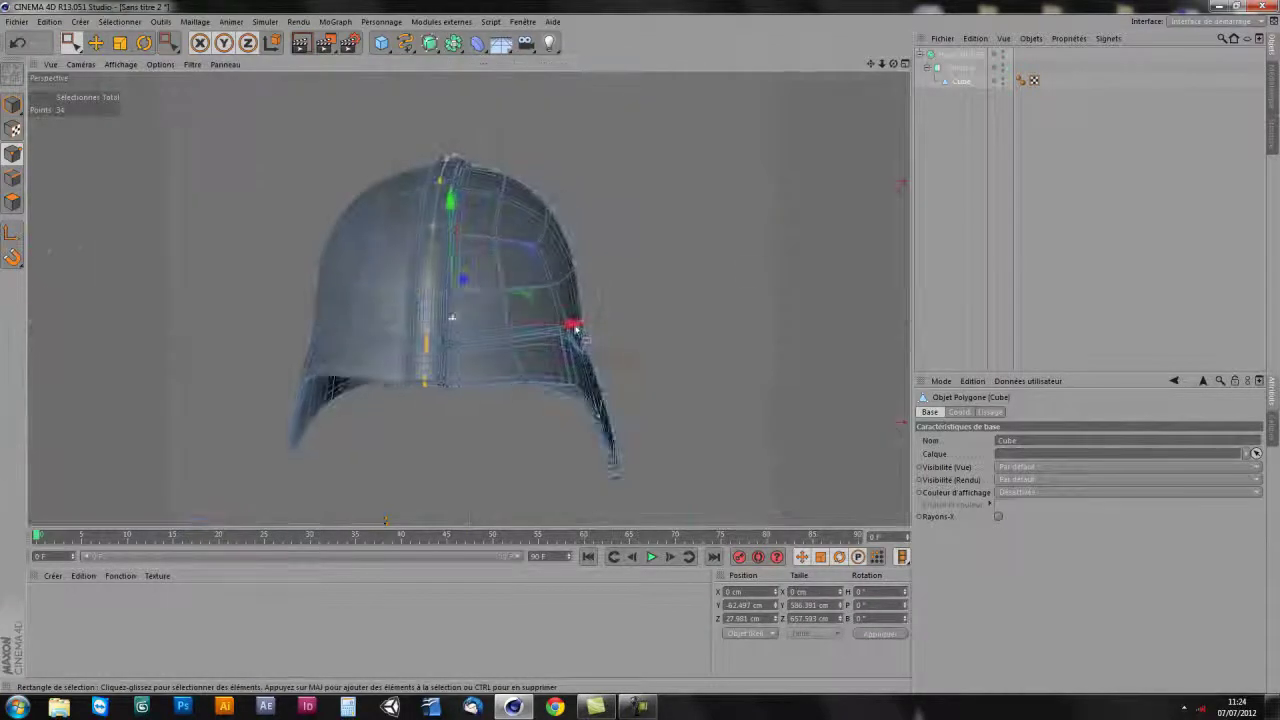
left_click(537, 337)
- In the Right view, box-select about 50 points where the ridge meets the rim and shift them slightly
left_click_drag(537, 337, 657, 337, "alt")
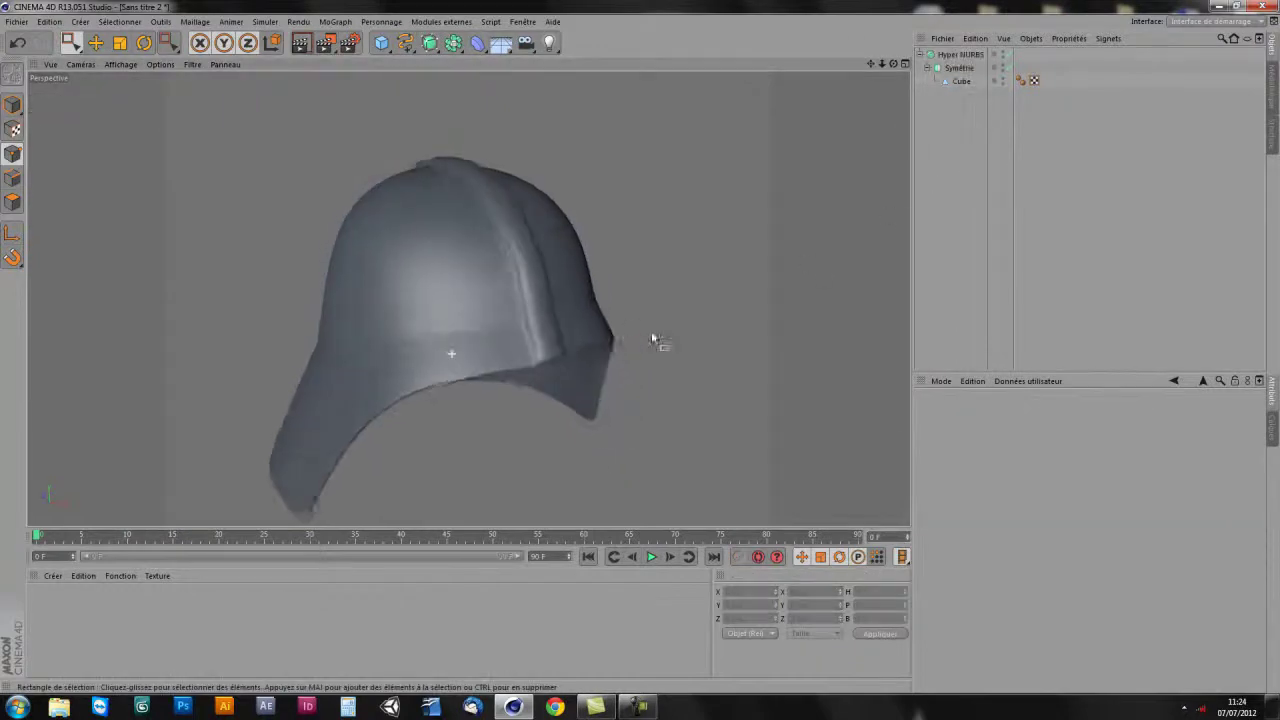
scroll(568, 332, "up", 3)
mouse_move(568, 332)
left_mouse_down("alt")
mouse_move(563, 360)
mouse_move(480, 363)
mouse_move(605, 378)
mouse_move(580, 354)
mouse_move(569, 363)
mouse_move(580, 366)
mouse_move(303, 392)
left_mouse_up("alt")
mouse_move(603, 328)
left_mouse_down("alt")
mouse_move(657, 306)
mouse_move(686, 249)
left_mouse_up("alt")
middle_click(569, 354)
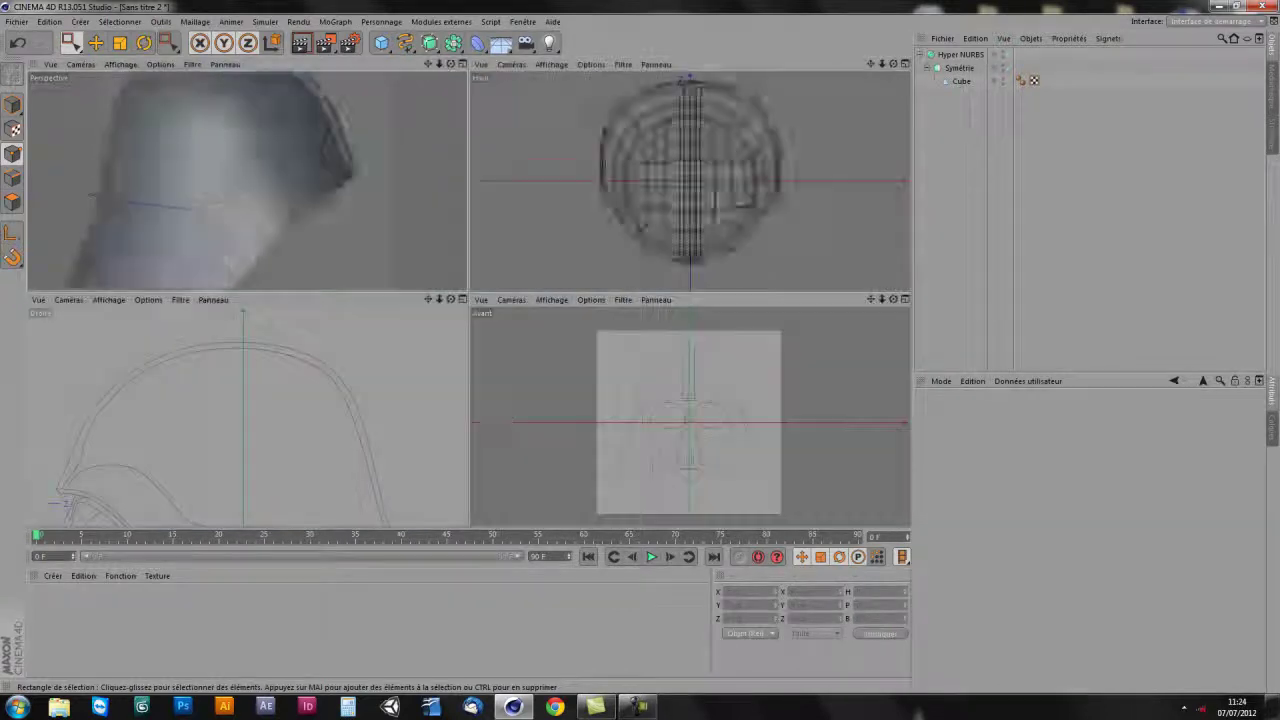
middle_click(334, 437)
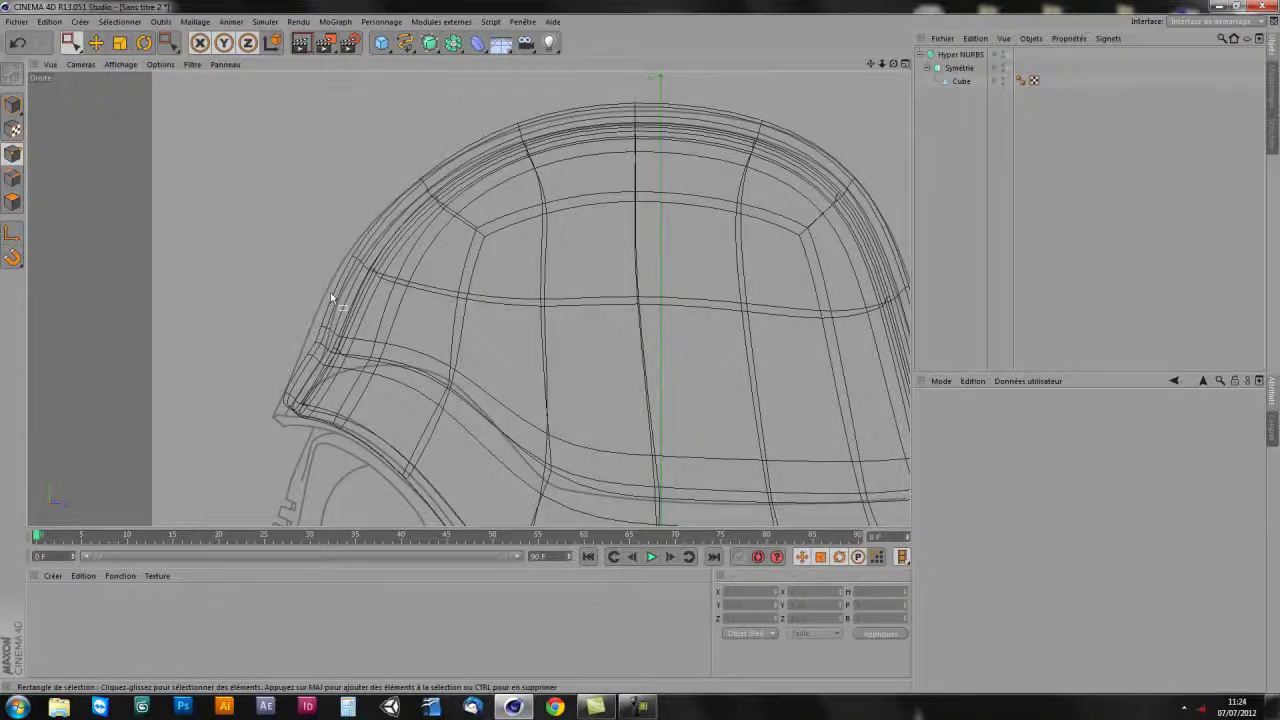
right_click_drag(242, 428, 377, 368, "alt")
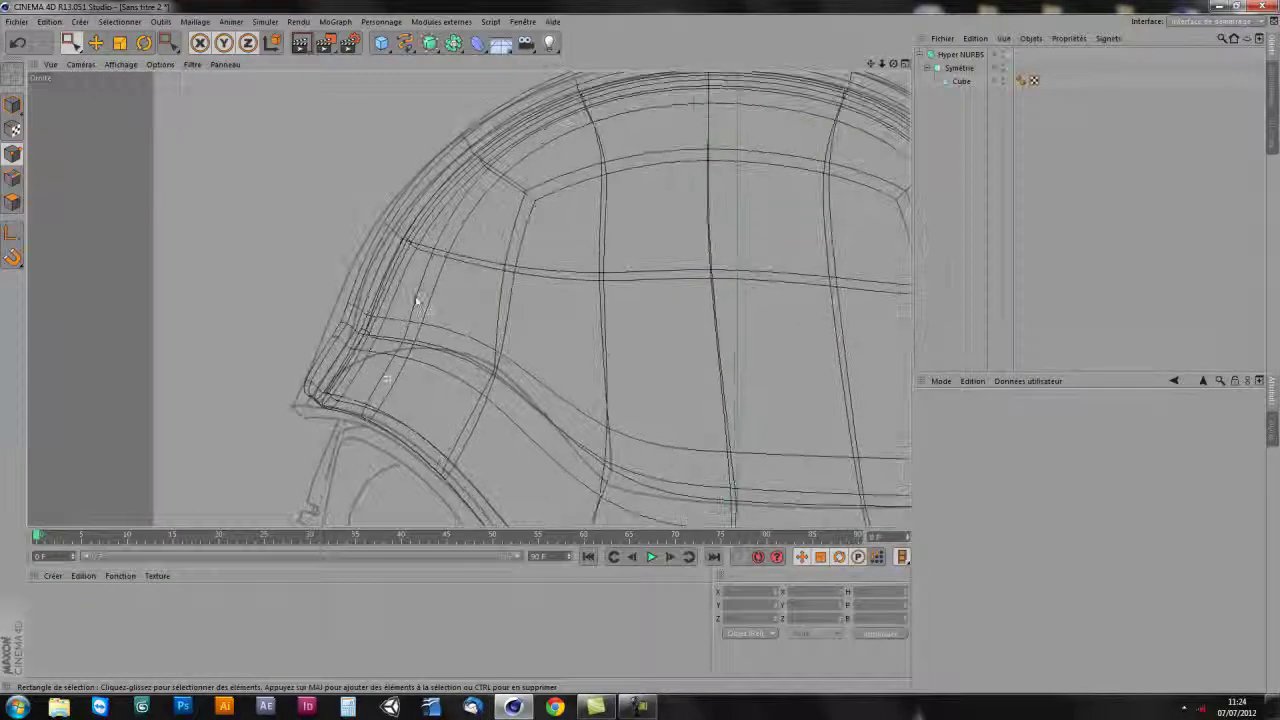
right_click_drag(417, 302, 402, 318, "alt")
left_click(78, 44)
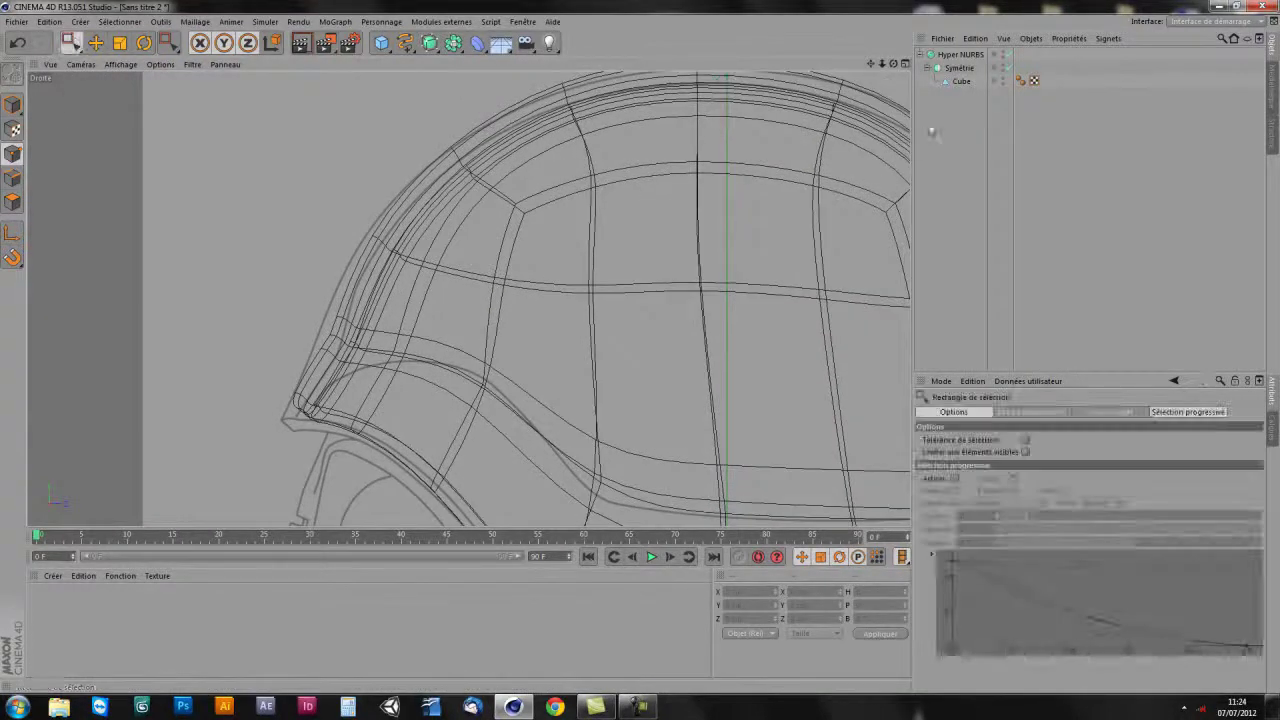
left_click(378, 272)
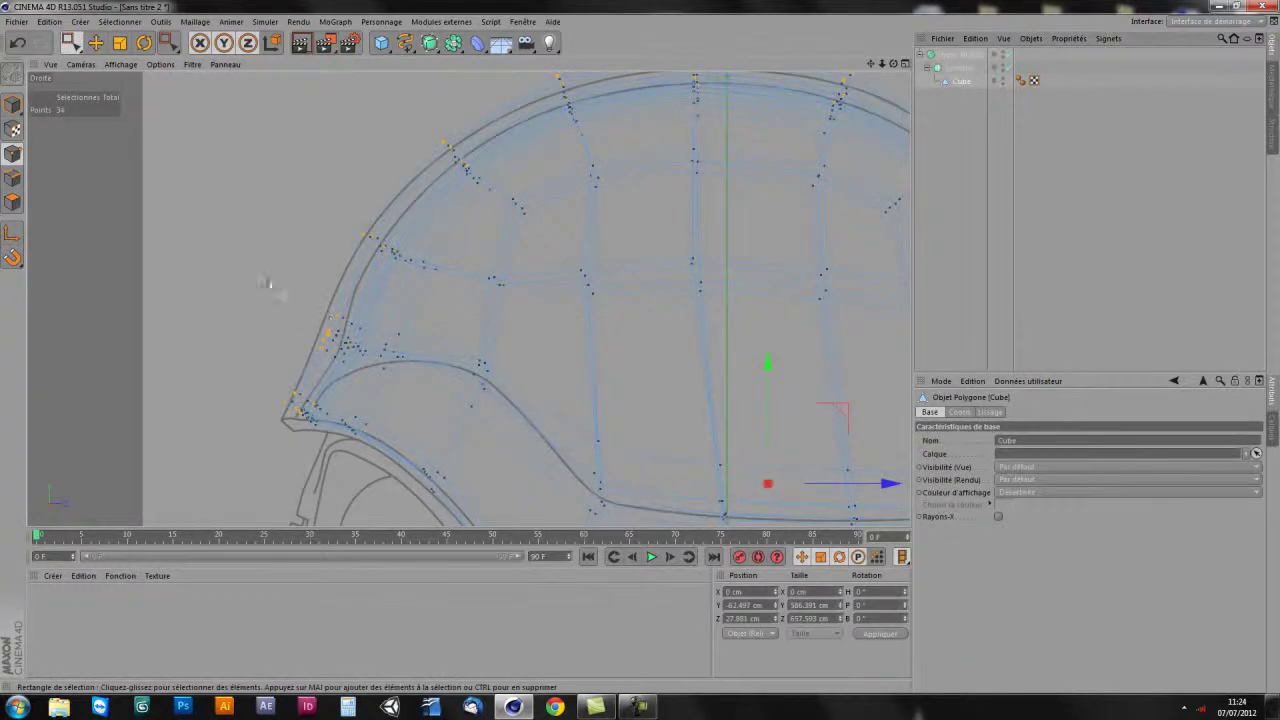
left_click_drag(247, 207, 452, 440)
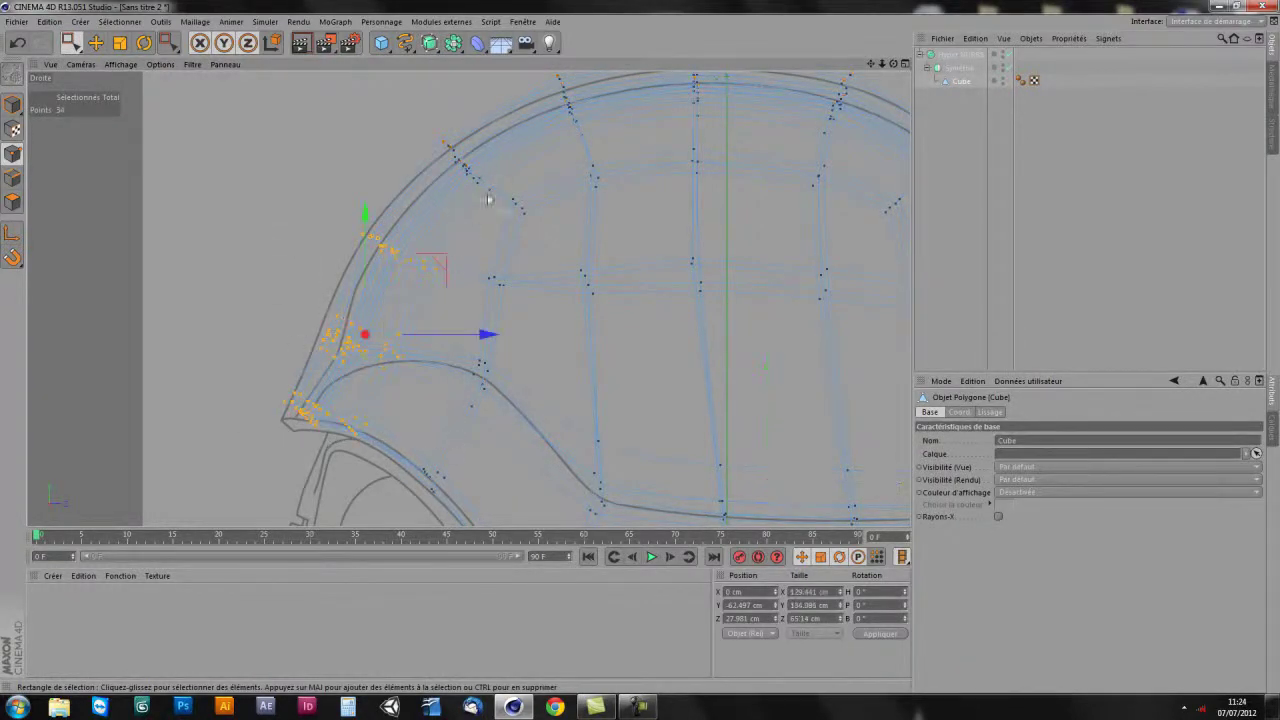
left_click_drag(443, 270, 437, 277)
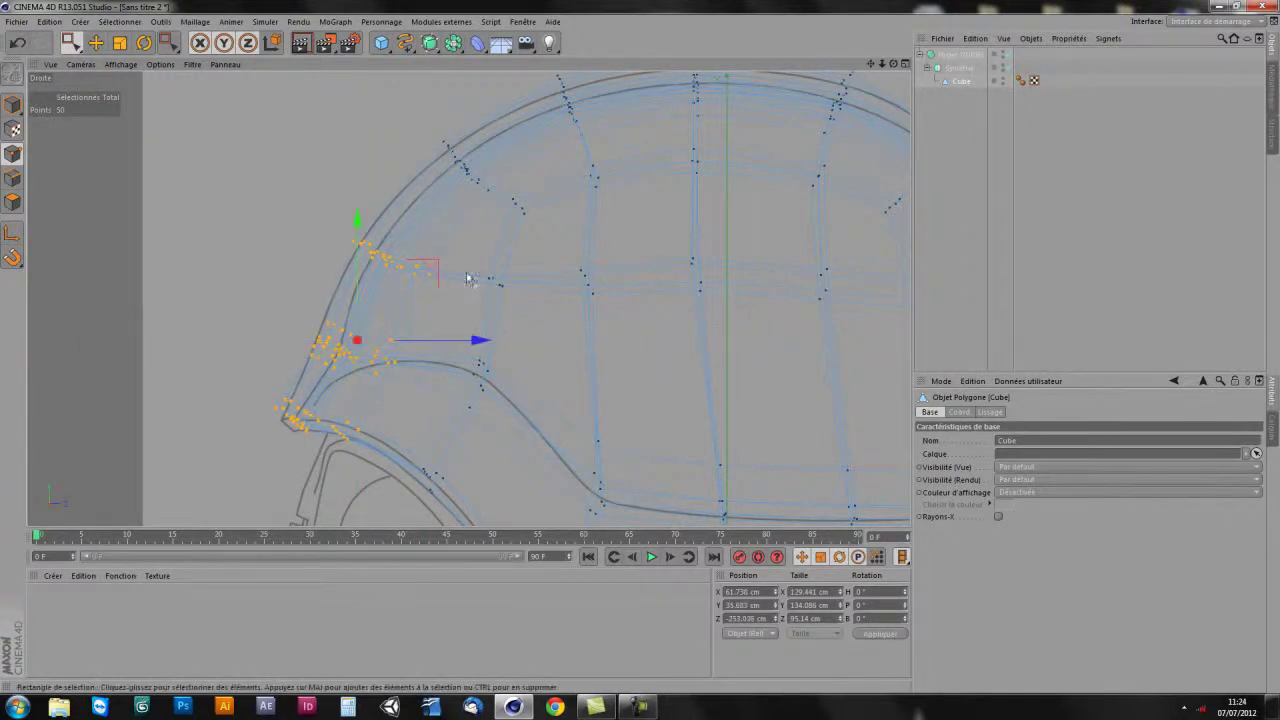
- Turn off HyperNURBS to inspect the low-poly rim, then switch to Edges mode
middle_click(499, 411)
middle_click(371, 214)
mouse_move(534, 334)
left_mouse_down("alt")
mouse_move(310, 375)
mouse_move(309, 509)
left_mouse_up("alt")
scroll(451, 423, "up", 3)
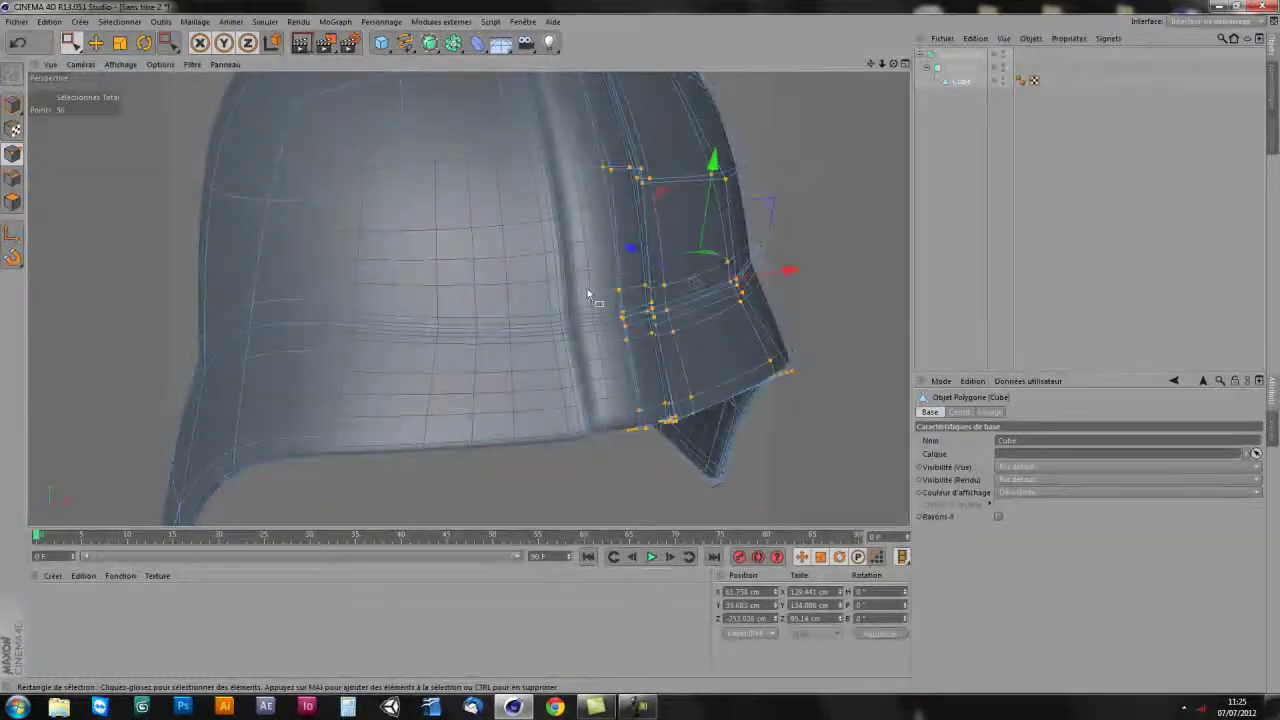
mouse_move(632, 436)
left_mouse_down("alt")
mouse_move(657, 406)
mouse_move(631, 406)
left_mouse_up("alt")
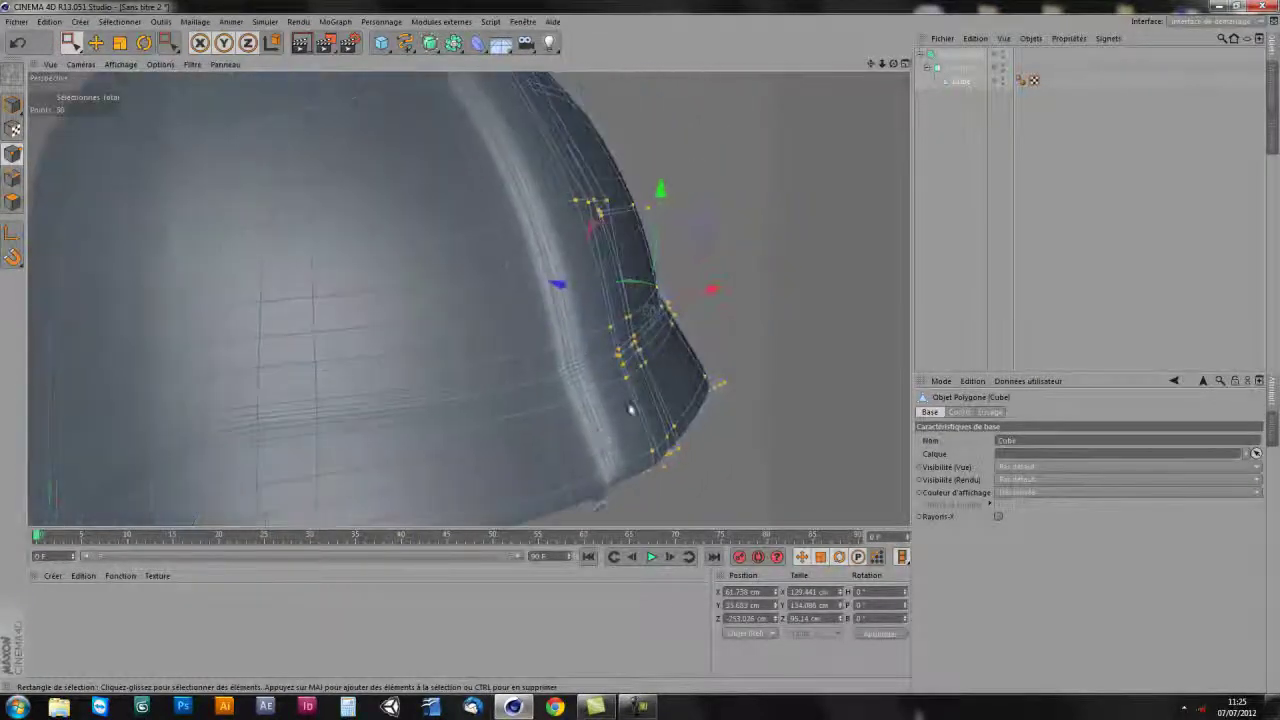
left_click(1003, 58)
mouse_move(466, 294)
left_mouse_down("alt")
mouse_move(308, 330)
mouse_move(457, 429)
mouse_move(429, 400)
mouse_move(509, 357)
mouse_move(443, 362)
left_mouse_up("alt")
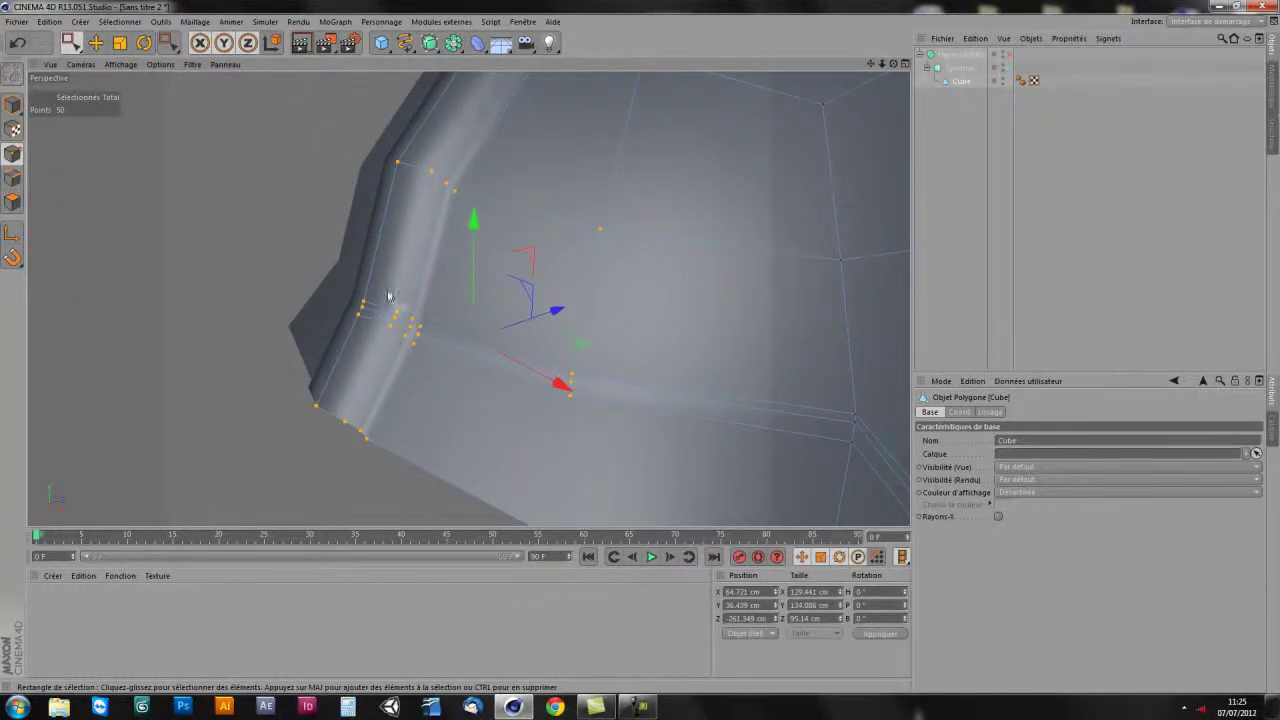
left_click(14, 177)
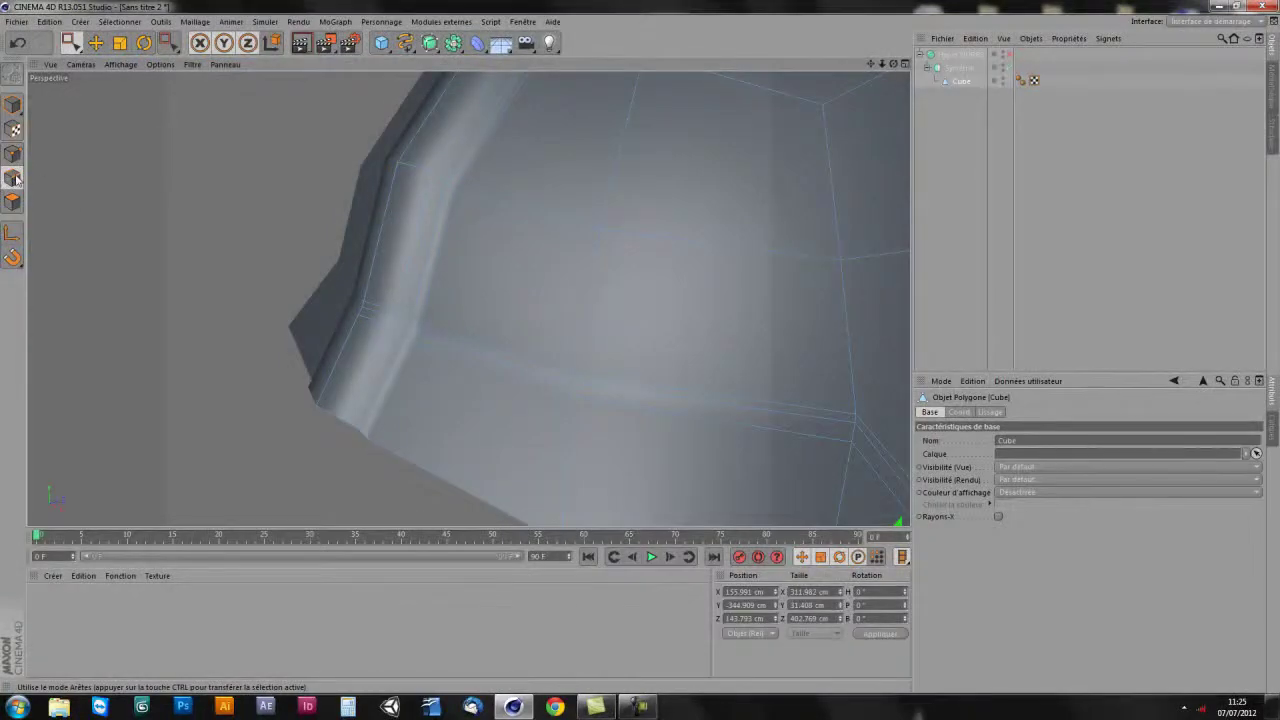
- Slide the rim edge loop to about 22.6% with the Slide (Glissement) tool
right_click(550, 231)
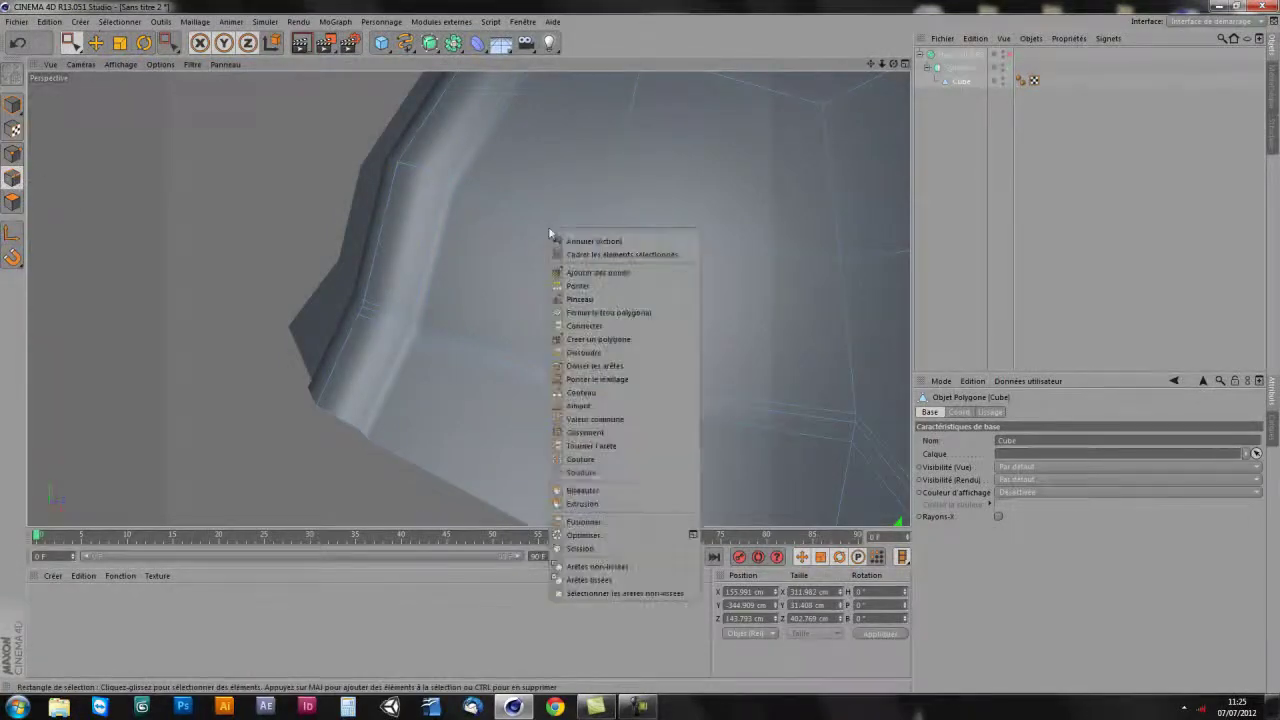
left_click(581, 437)
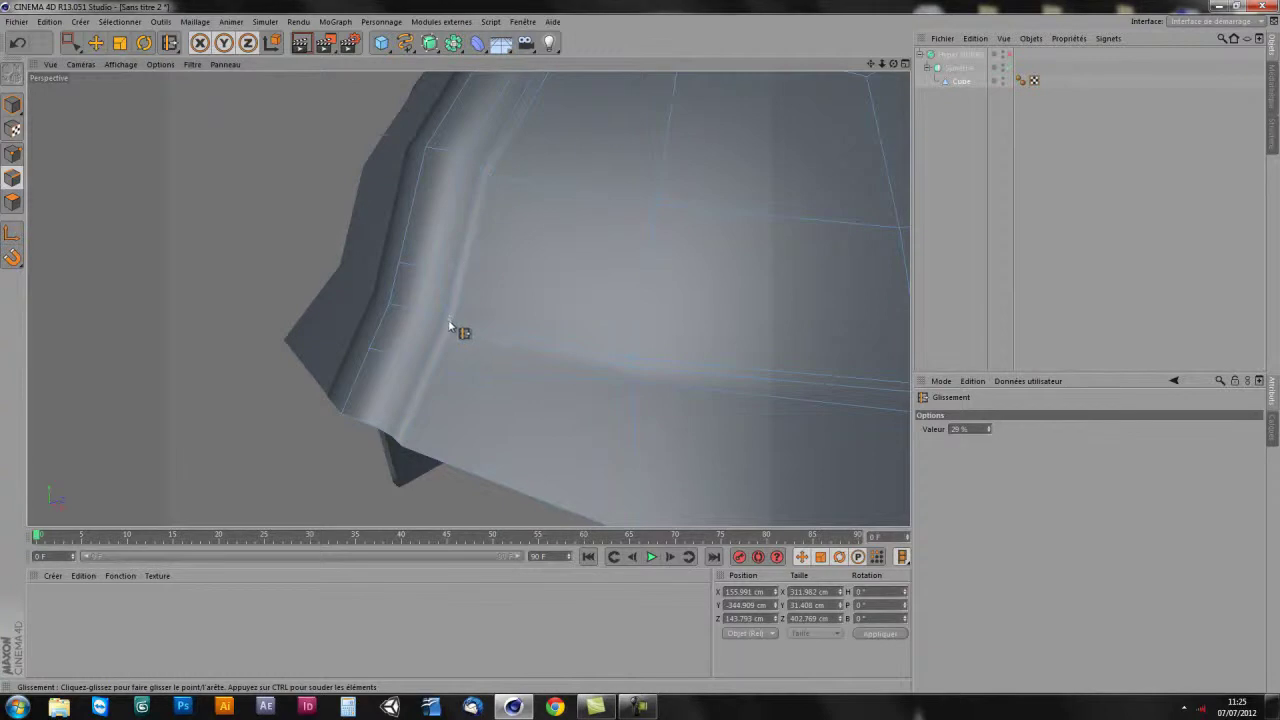
mouse_move(485, 344)
left_mouse_down("alt")
mouse_move(528, 471)
mouse_move(509, 466)
mouse_move(563, 437)
left_mouse_up("alt")
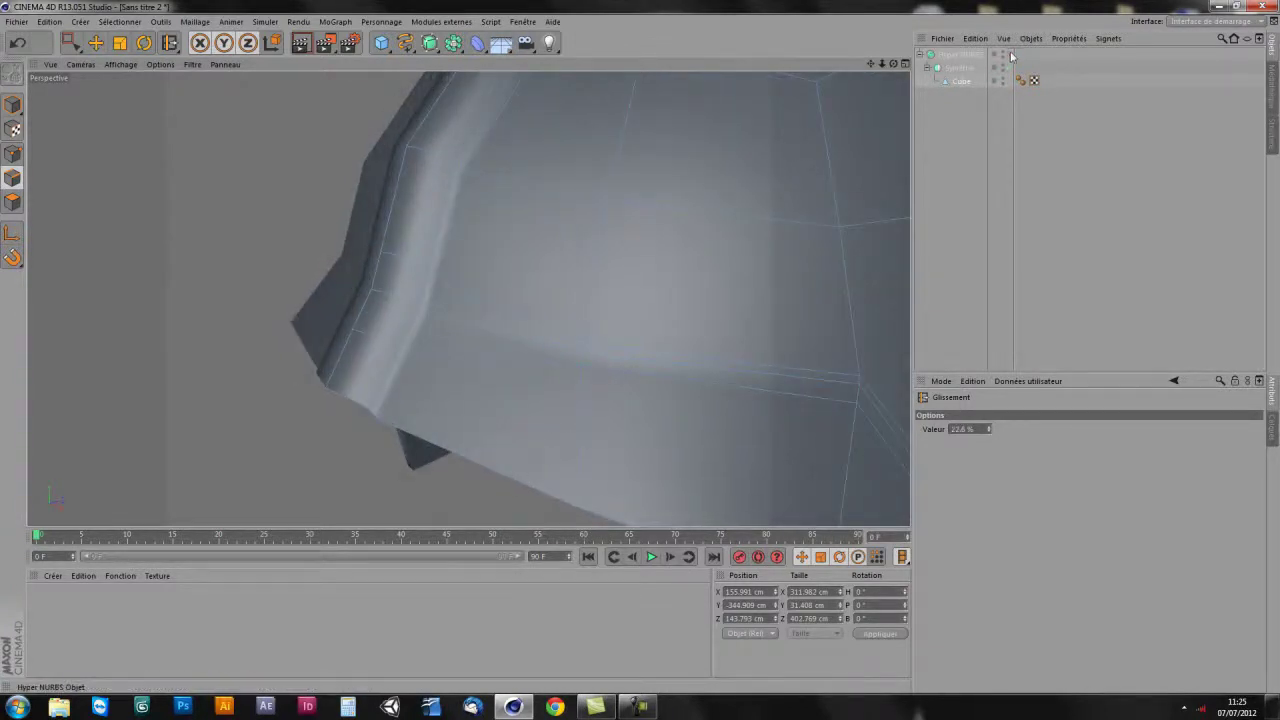
mouse_move(781, 273)
left_mouse_down("alt")
mouse_move(657, 294)
mouse_move(603, 331)
mouse_move(557, 318)
left_mouse_up("alt")
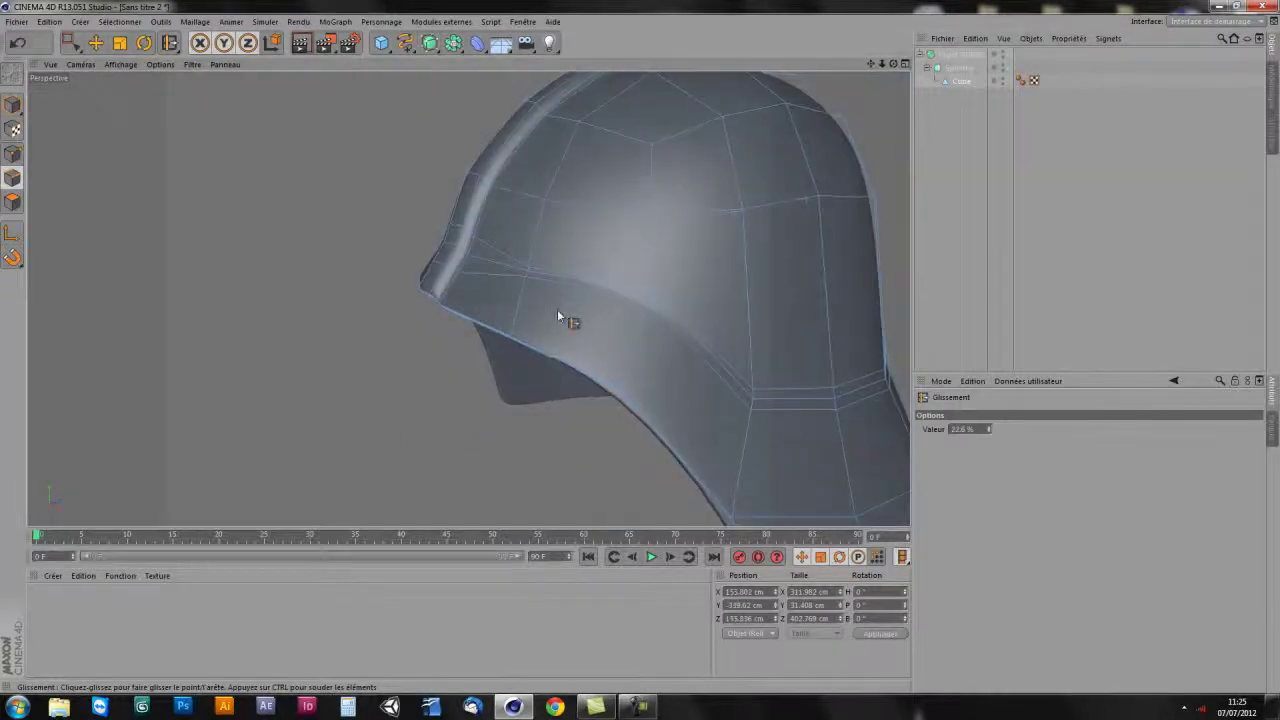
- Re-enable HyperNURBS smoothing and orbit to review the finished helmet
key("q")
mouse_move(491, 294)
left_mouse_down("alt")
mouse_move(571, 337)
mouse_move(853, 278)
mouse_move(594, 394)
mouse_move(720, 400)
mouse_move(609, 406)
mouse_move(787, 408)
mouse_move(831, 397)
mouse_move(646, 379)
mouse_move(455, 329)
left_mouse_up("alt")
mouse_move(497, 366)
left_mouse_down("alt")
mouse_move(586, 377)
mouse_move(706, 346)
mouse_move(573, 338)
mouse_move(384, 373)
mouse_move(378, 396)
mouse_move(209, 357)
mouse_move(437, 371)
mouse_move(551, 345)
mouse_move(389, 306)
mouse_move(457, 257)
mouse_move(534, 166)
mouse_move(519, 315)
mouse_move(571, 337)
mouse_move(694, 317)
mouse_move(571, 363)
mouse_move(543, 360)
mouse_move(566, 380)
mouse_move(531, 351)
mouse_move(545, 345)
mouse_move(559, 428)
left_mouse_up("alt")
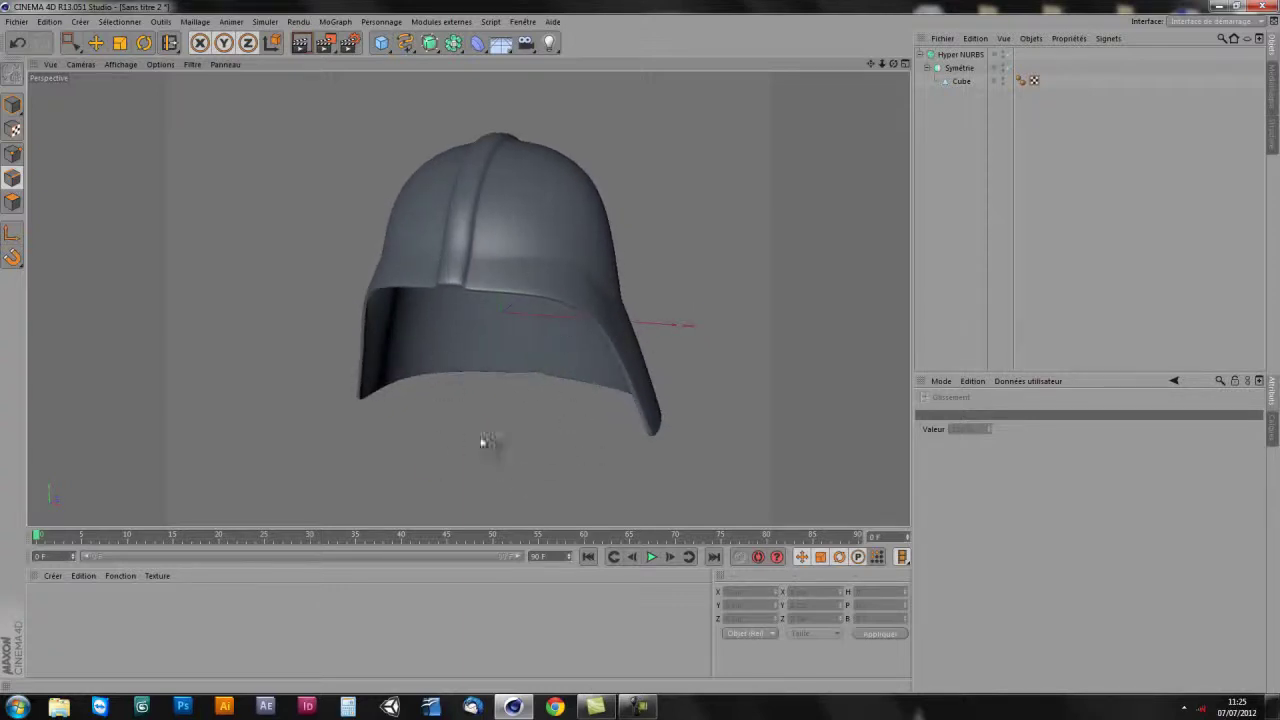
left_click(645, 709)
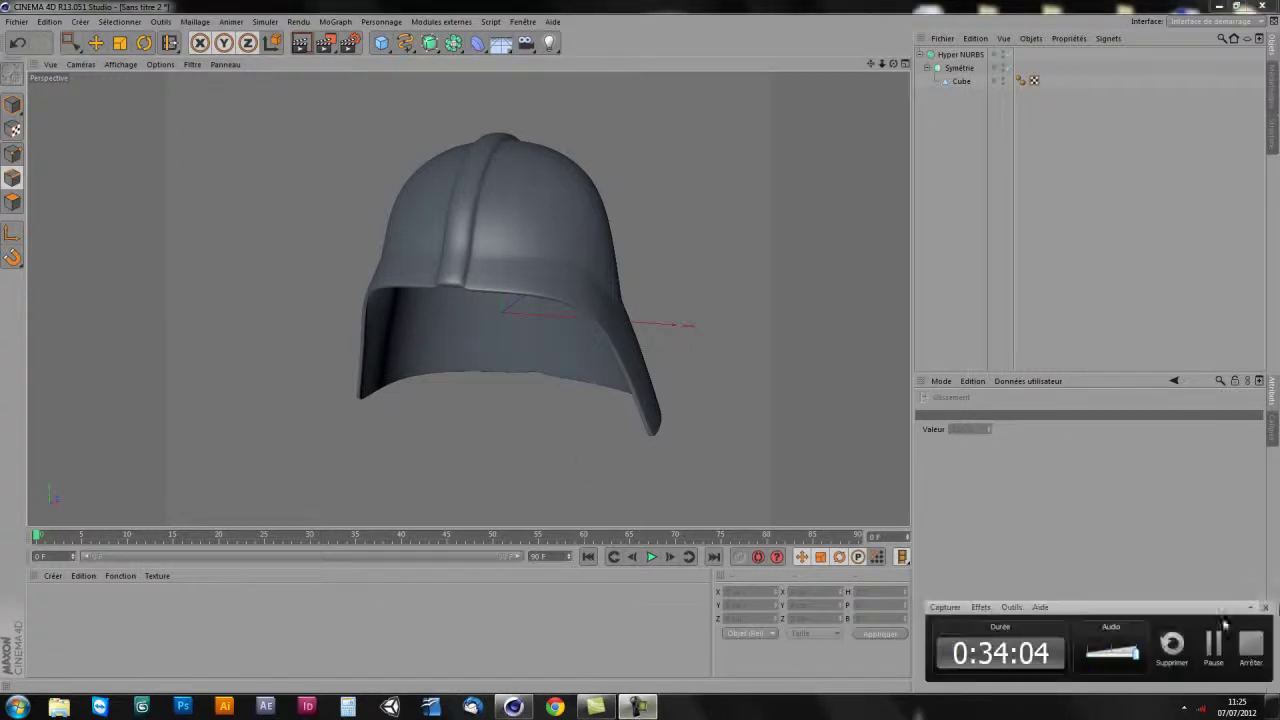